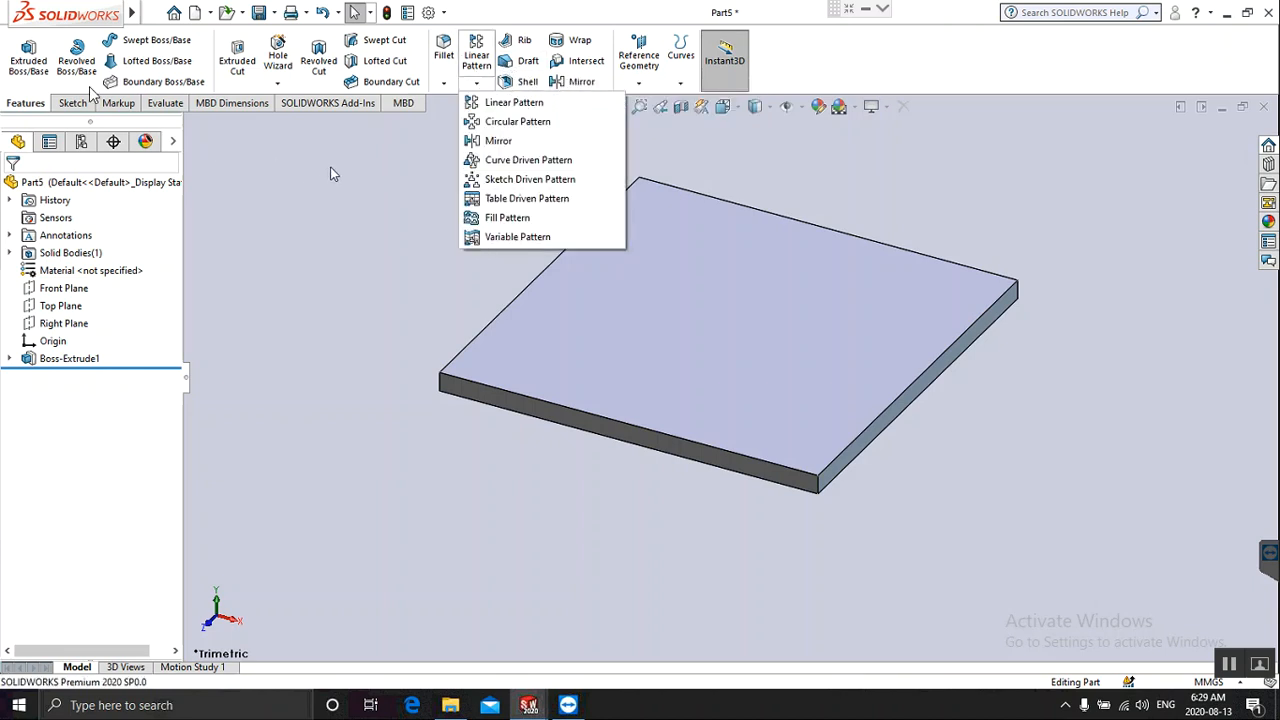
# Start a boss extrusion on the plate's top face and sketch a circle of about 2.9 mm radius near the origin corner.
pyautogui.click(24, 58)
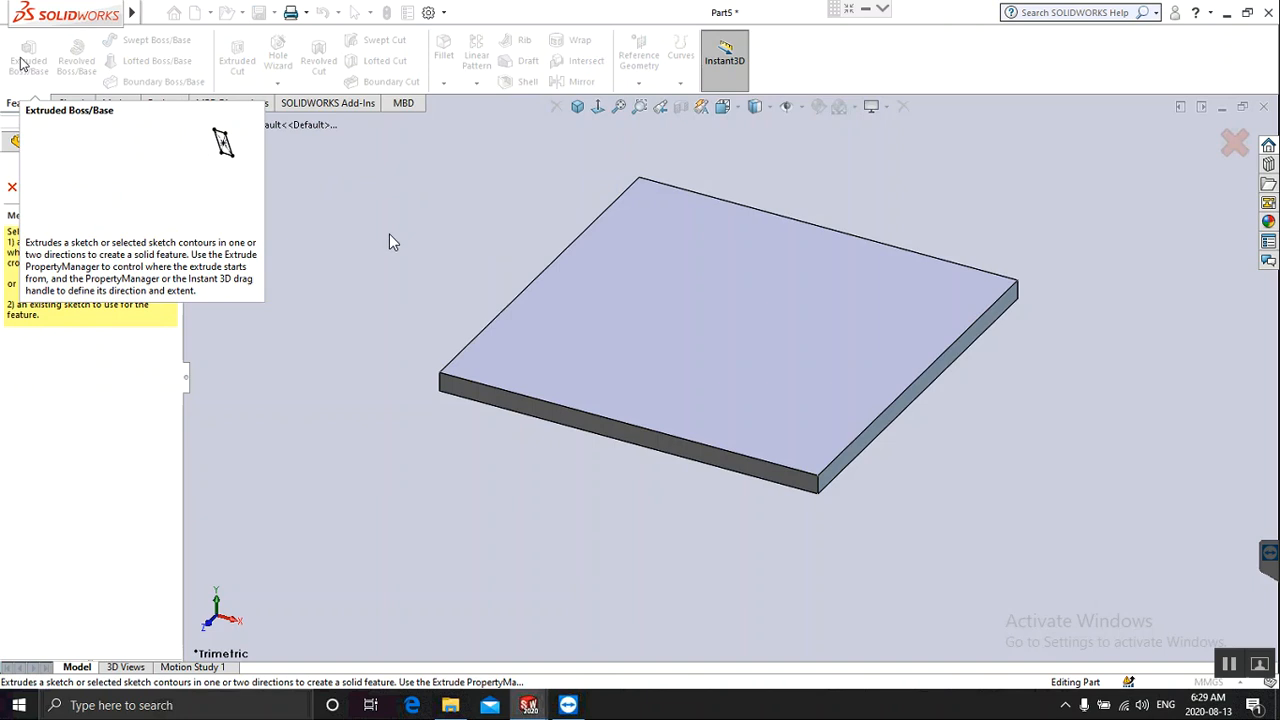
pyautogui.click(547, 344)
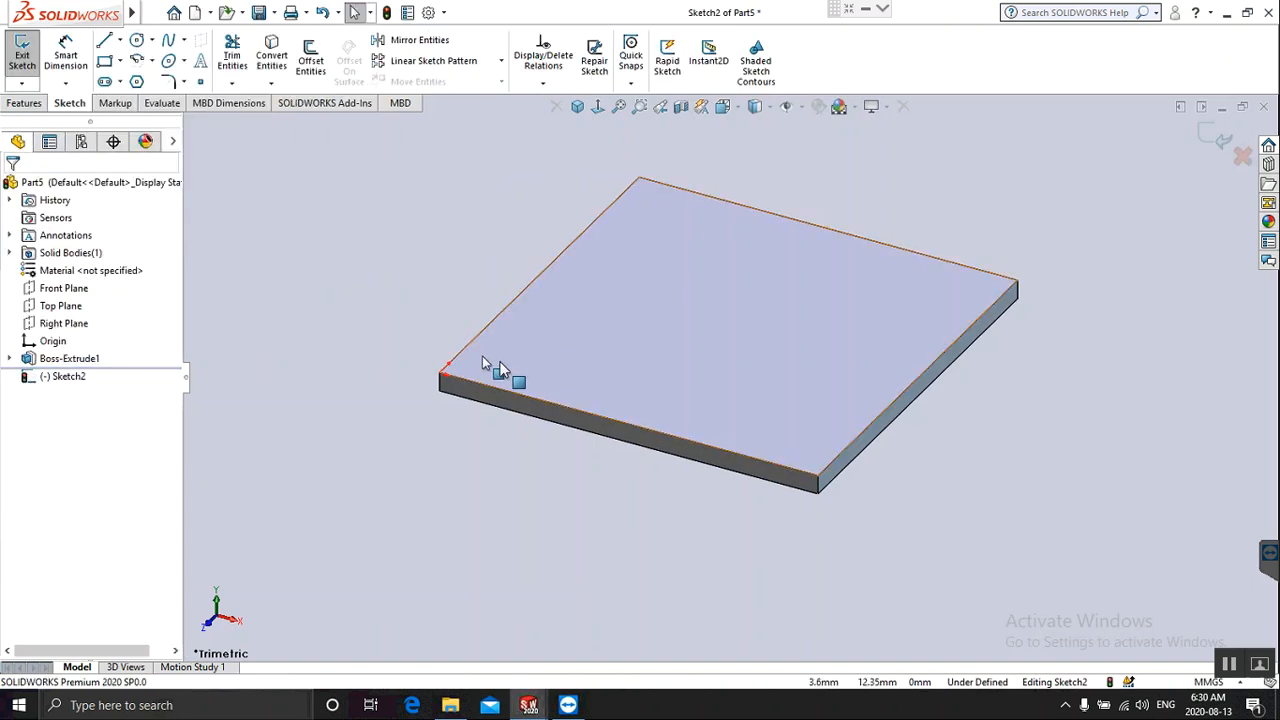
pyautogui.click(137, 40)
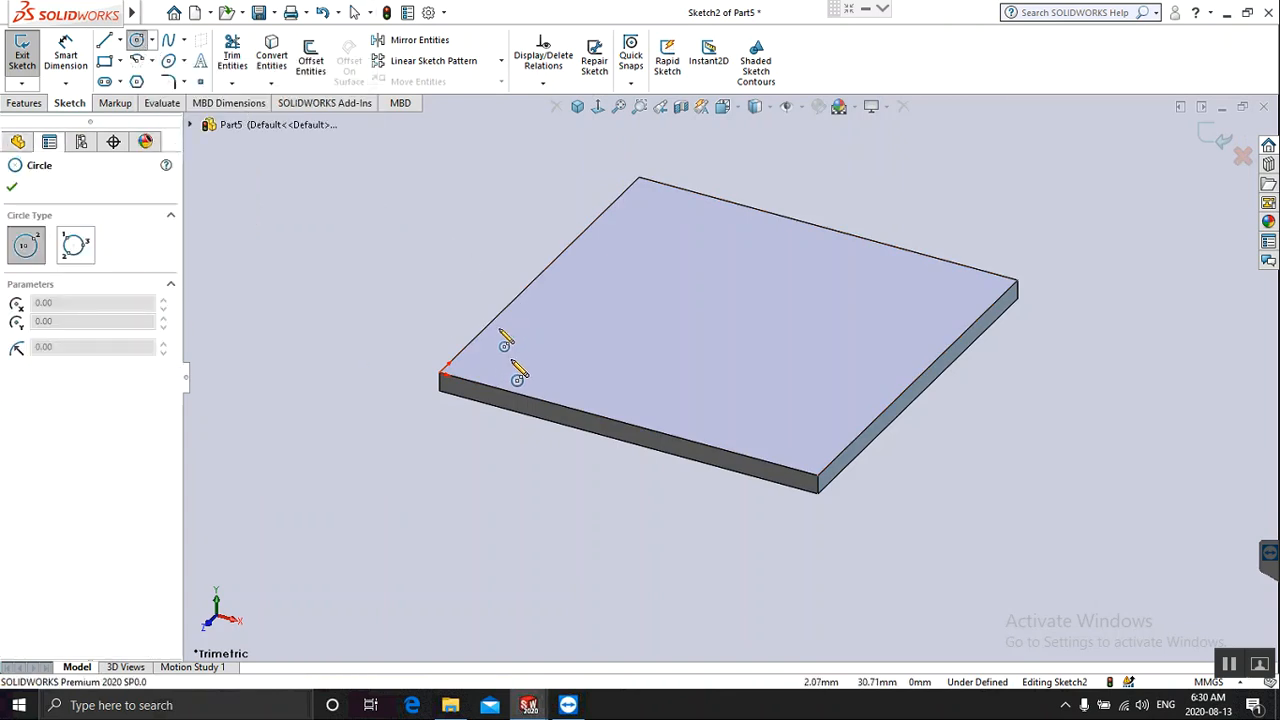
pyautogui.click(508, 358)
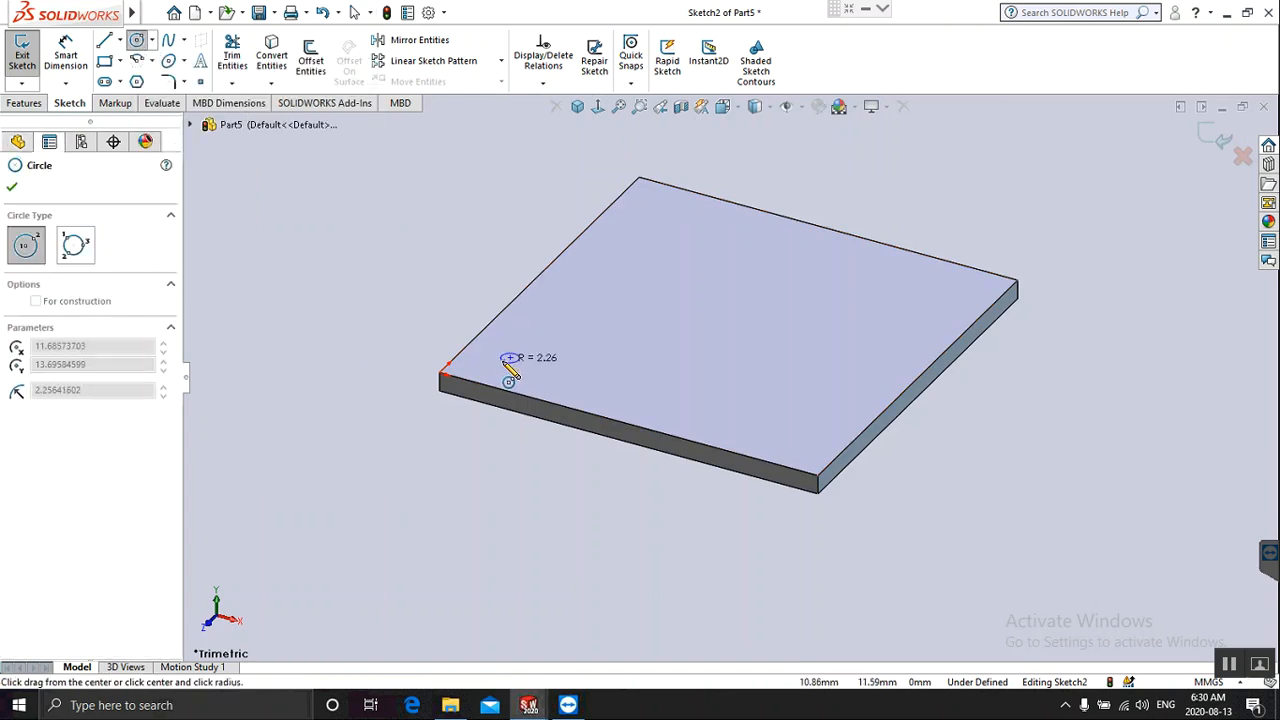
pyautogui.click(503, 362)
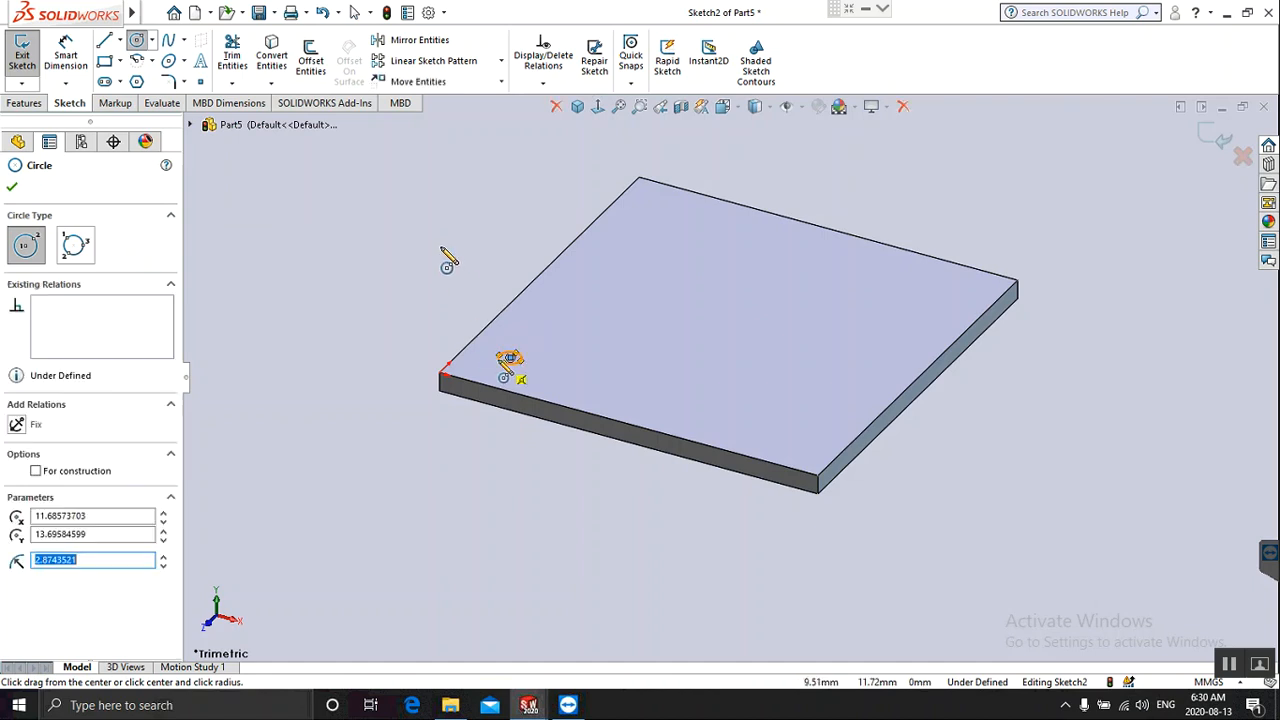
pyautogui.rightClick(447, 258)
pyautogui.click(470, 259)
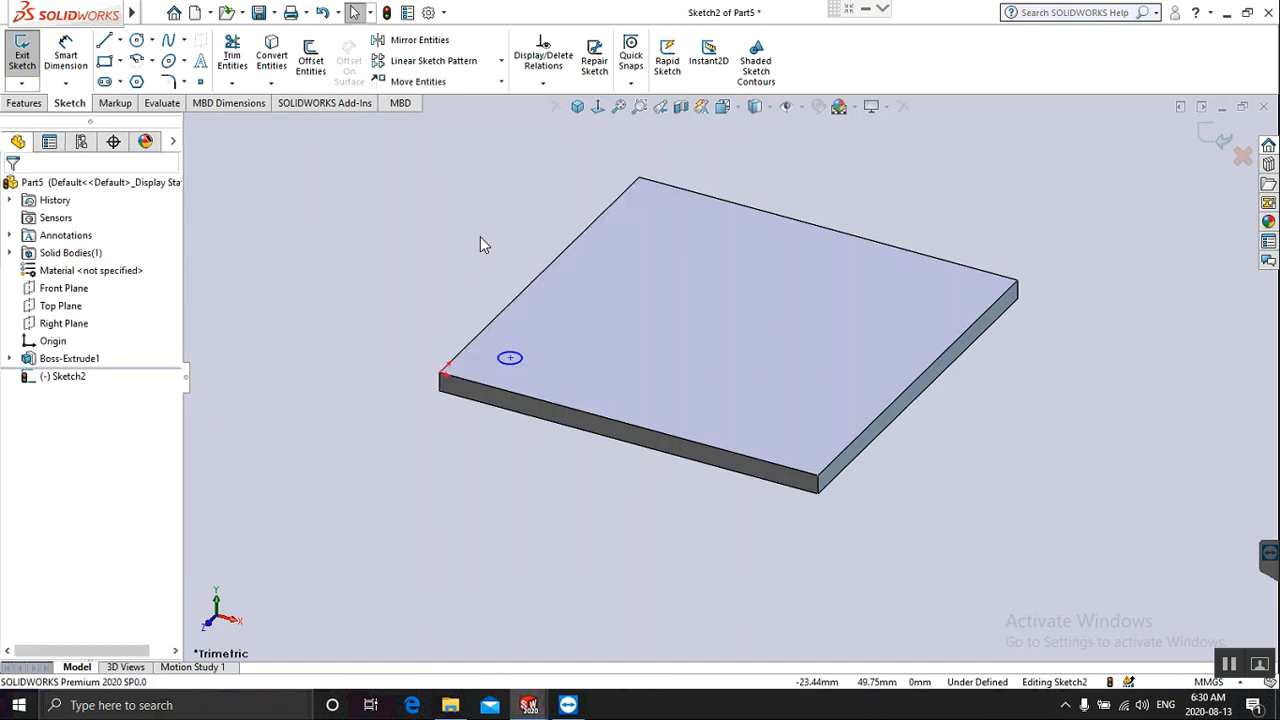
# View the sketch face-on and fully define all its entities with automatically calculated relations and dimensions.
pyautogui.click(598, 107)
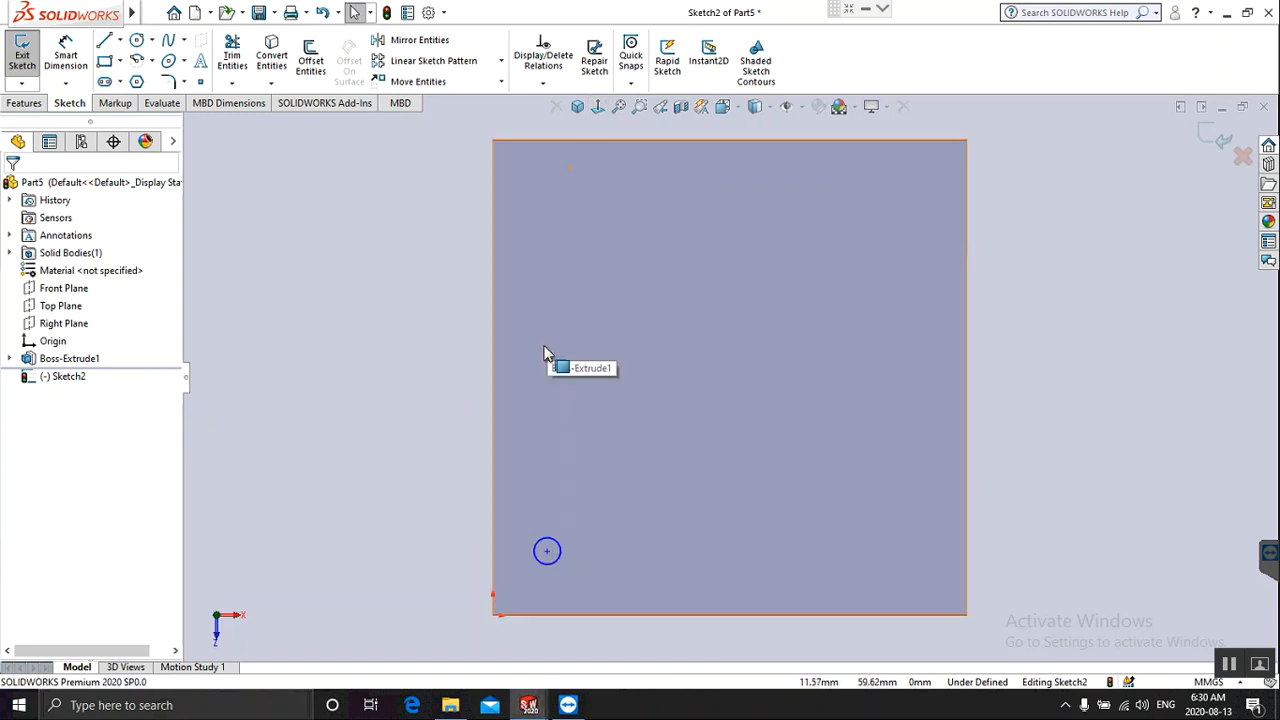
pyautogui.click(542, 85)
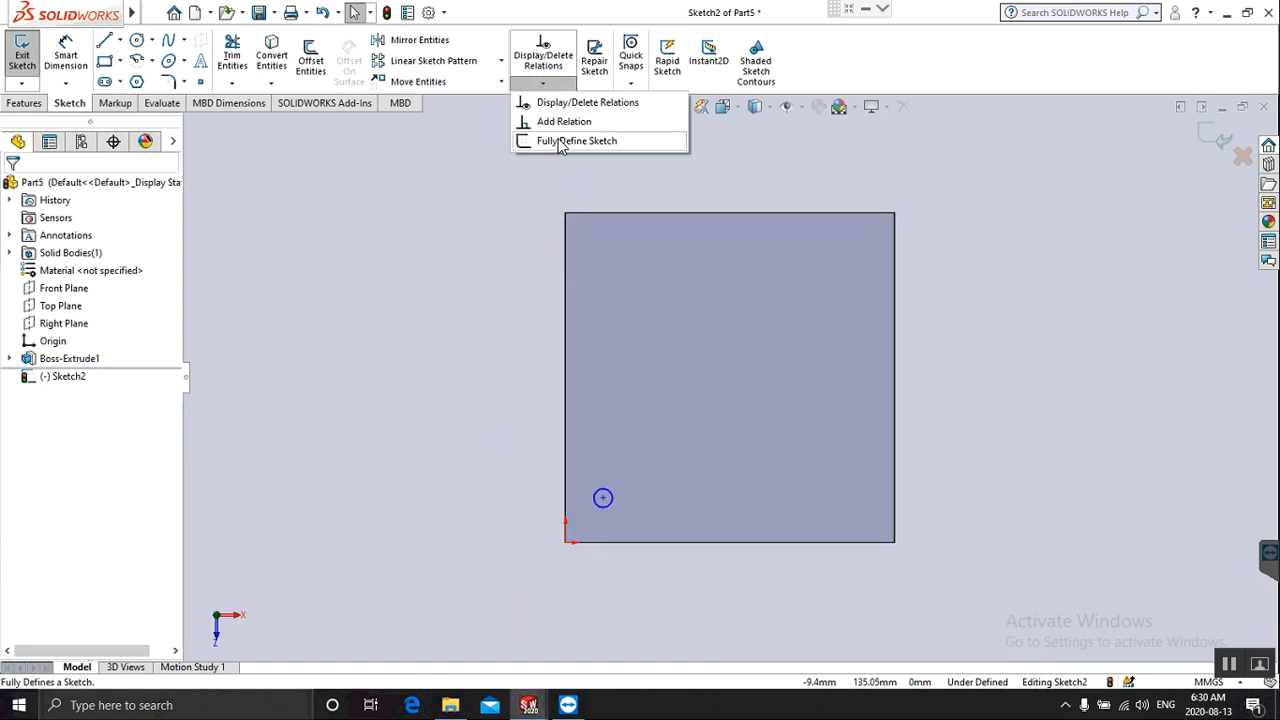
pyautogui.click(568, 141)
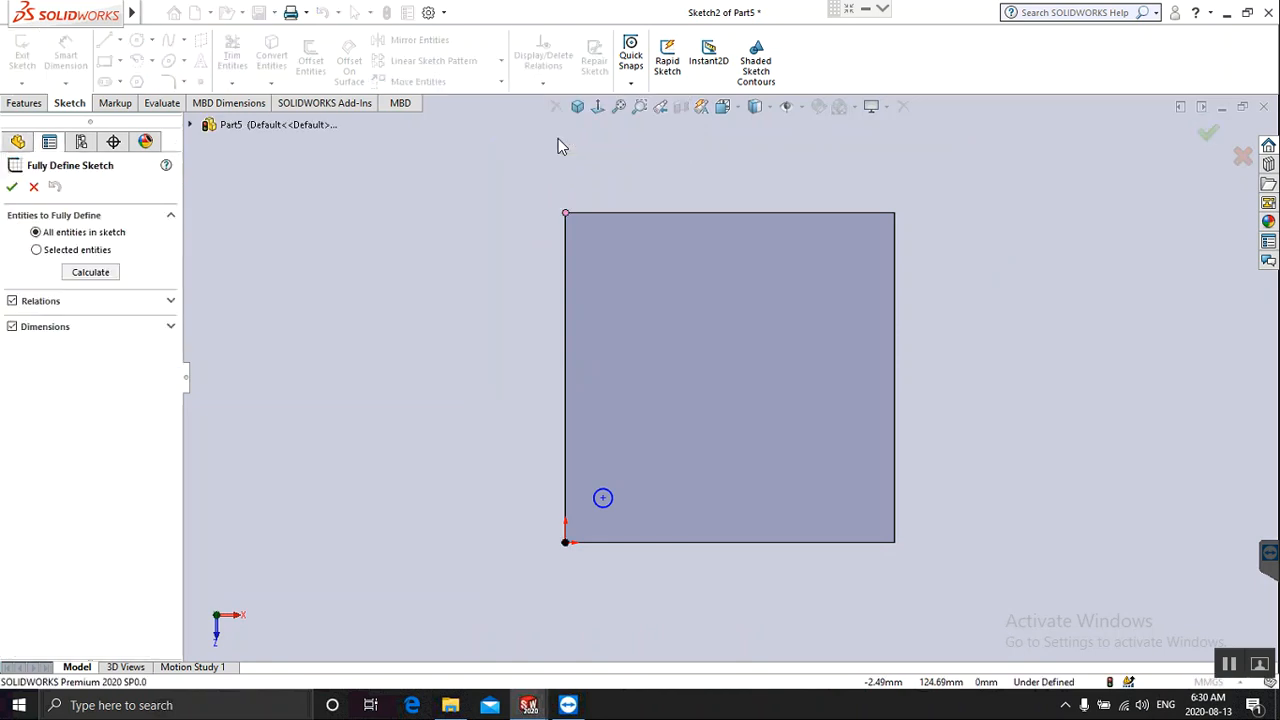
pyautogui.click(92, 273)
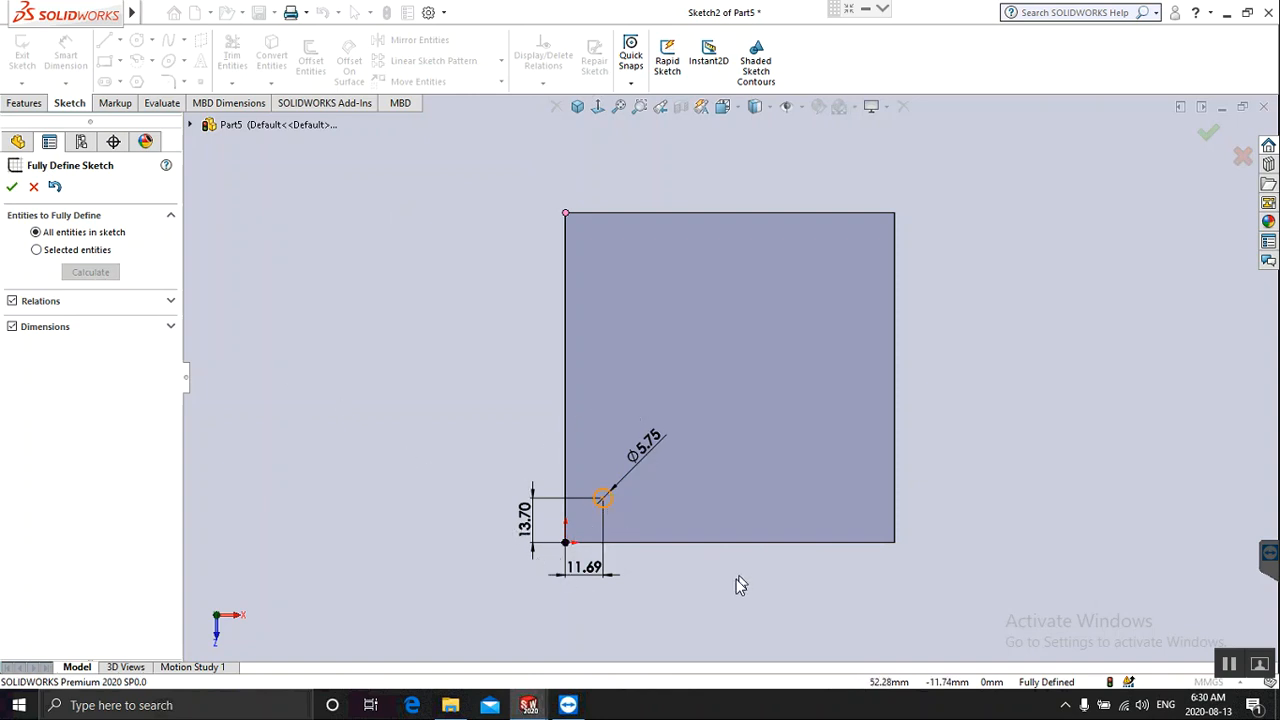
pyautogui.click(13, 187)
# Set the circle centre's horizontal distance from the origin corner to 12 mm and its vertical distance to 14 mm.
pyautogui.doubleClick(584, 568)
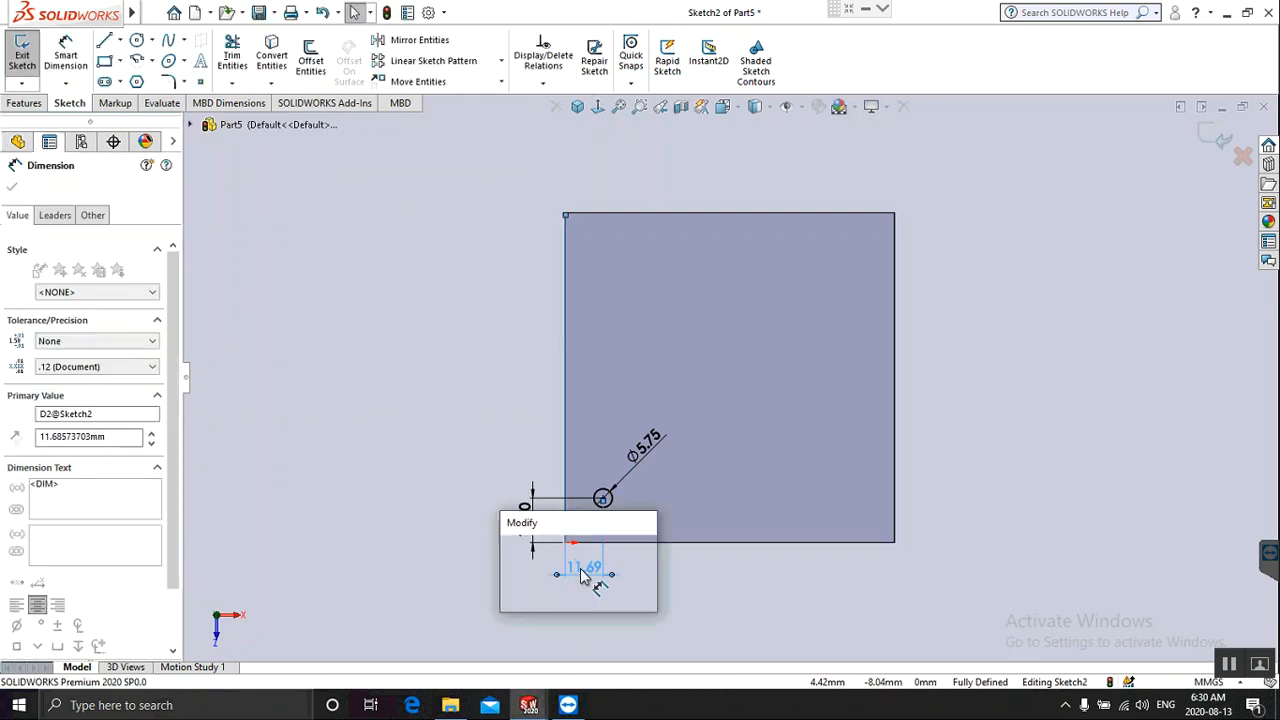
pyautogui.write('12')
pyautogui.press('Return')
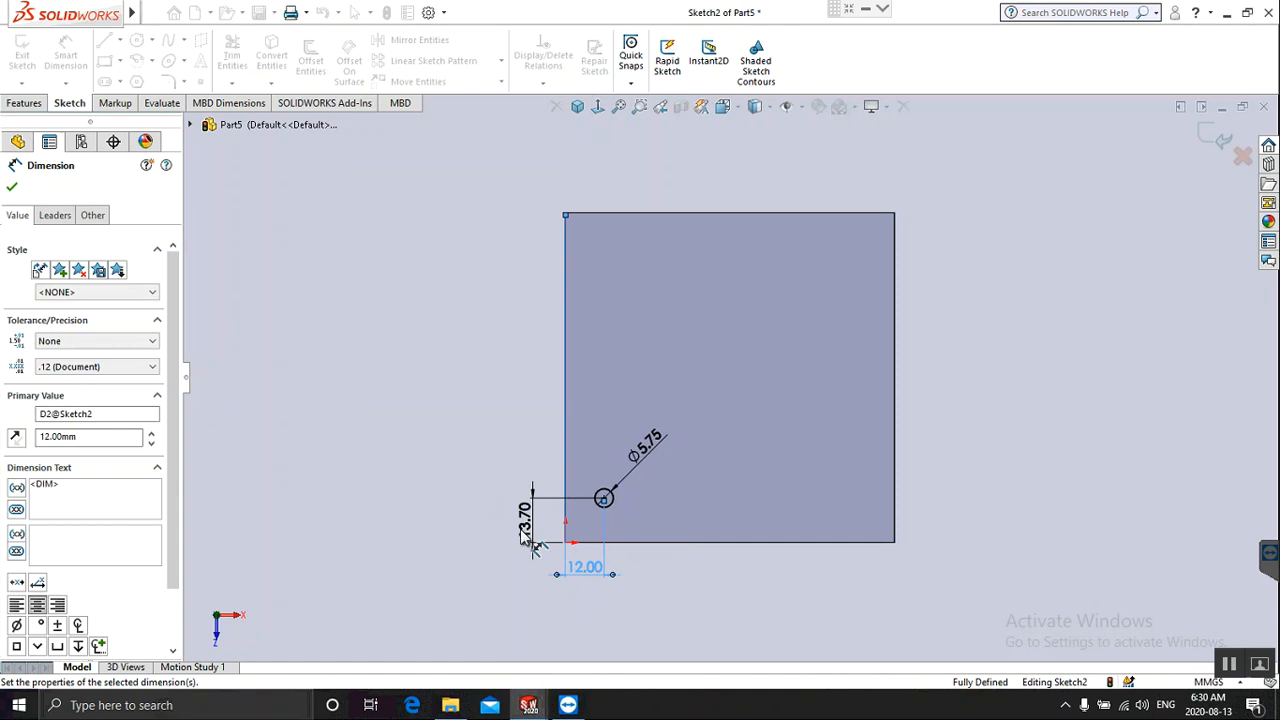
pyautogui.doubleClick(523, 530)
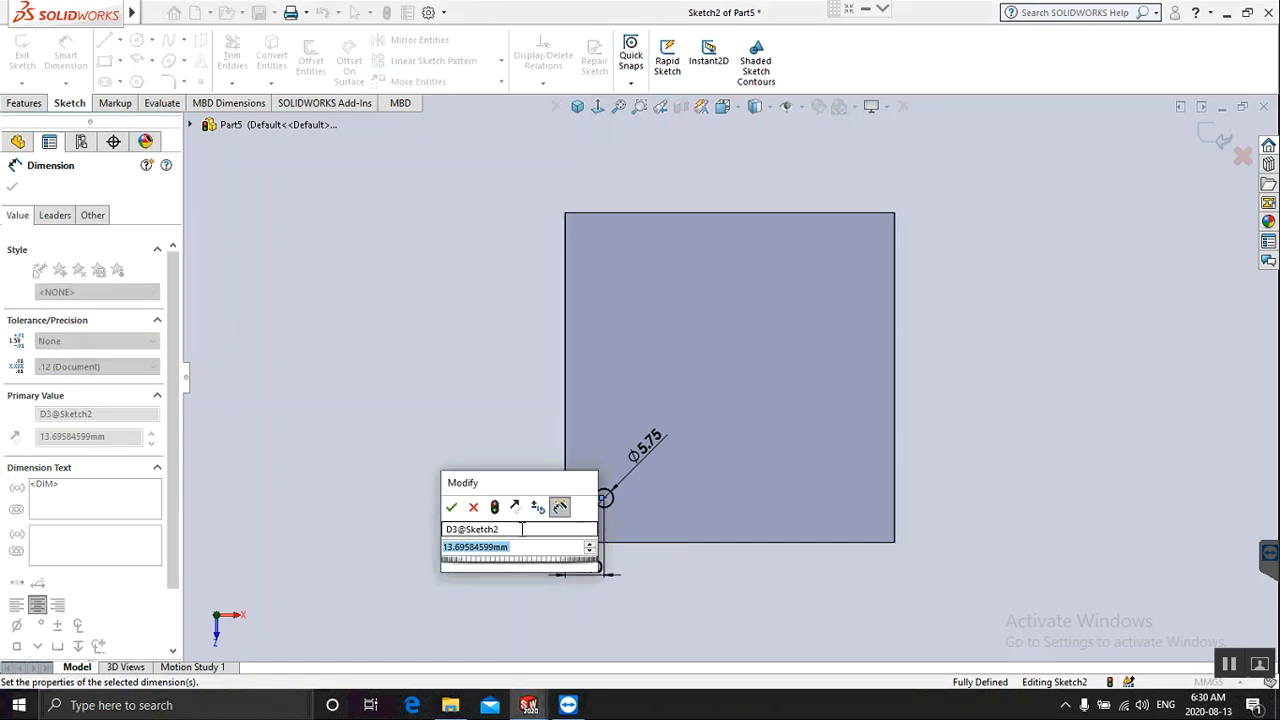
pyautogui.write('12')
pyautogui.press('Return')
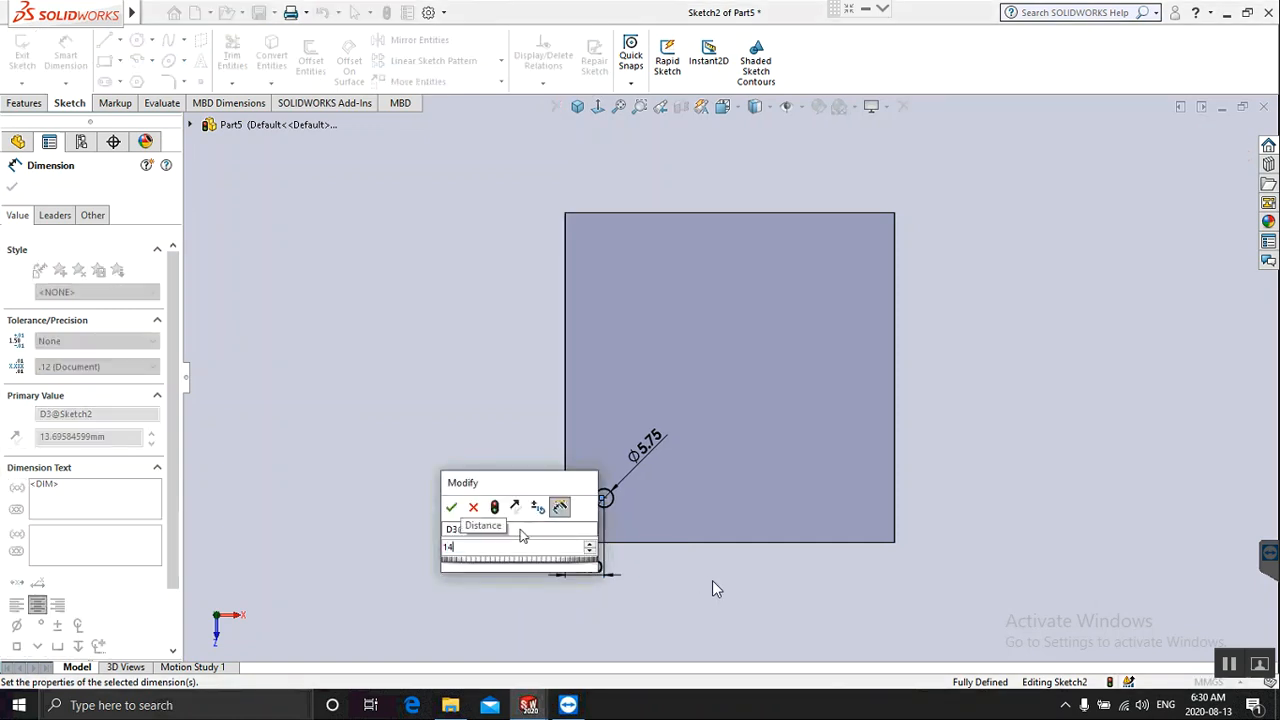
pyautogui.click(712, 580)
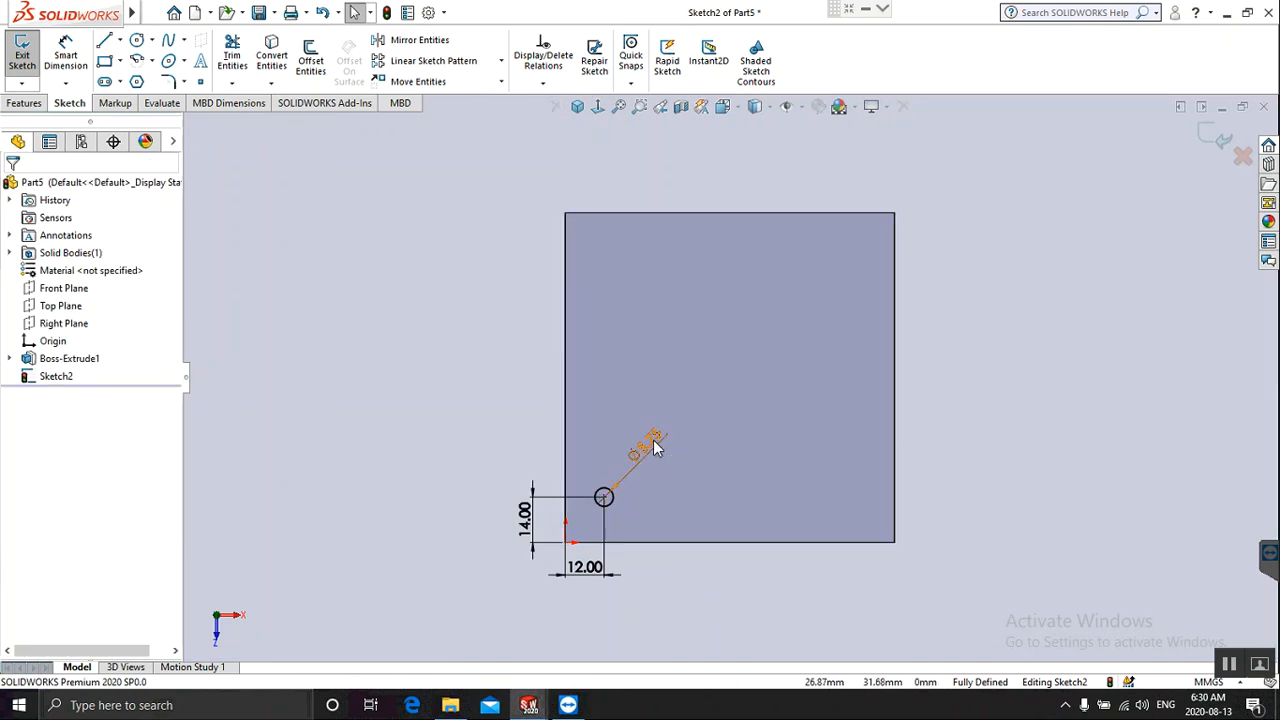
# Set the circle's diameter to 6 mm and extrude it as a 10 mm blind boss merged with the plate.
pyautogui.doubleClick(653, 447)
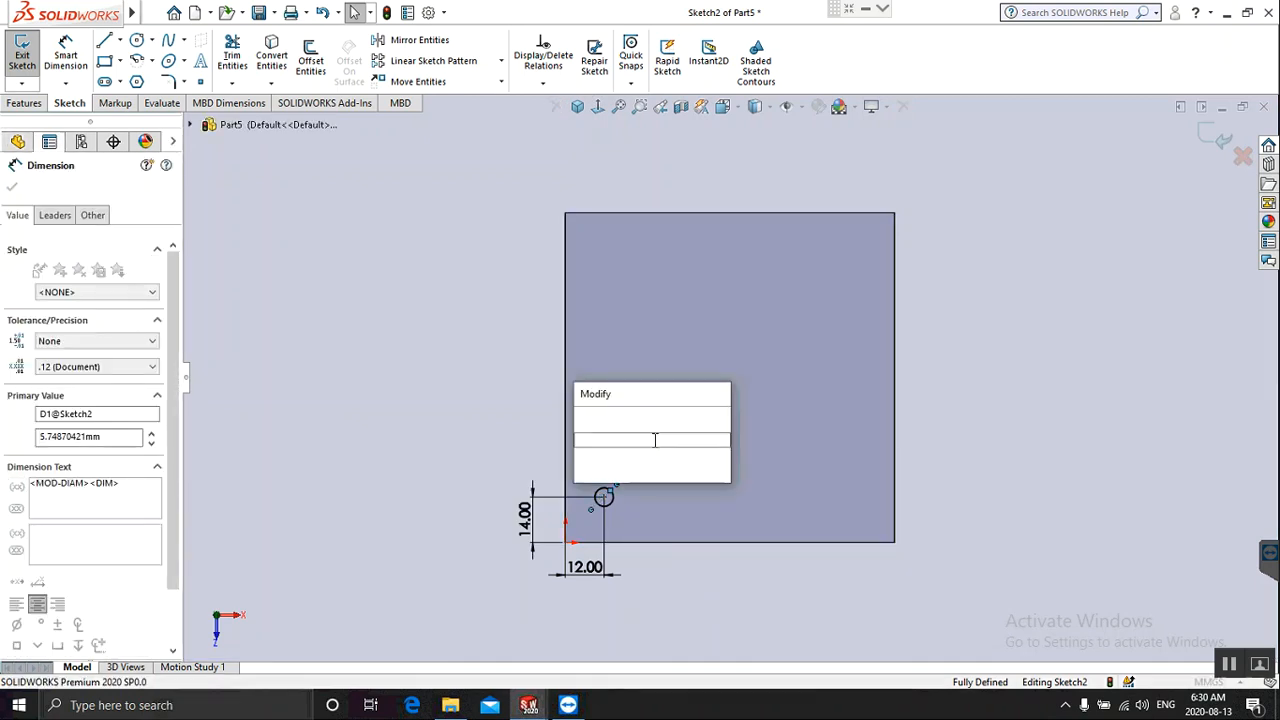
pyautogui.click(698, 546)
pyautogui.click(700, 573)
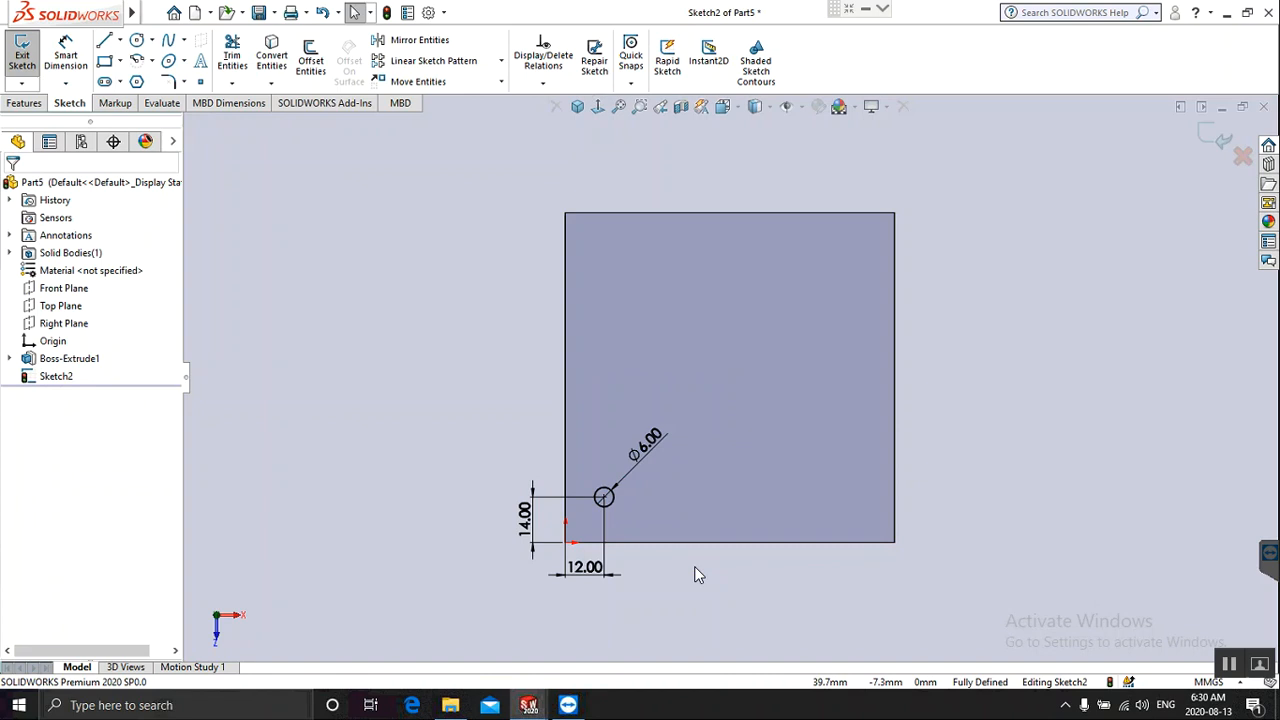
pyautogui.click(1208, 134)
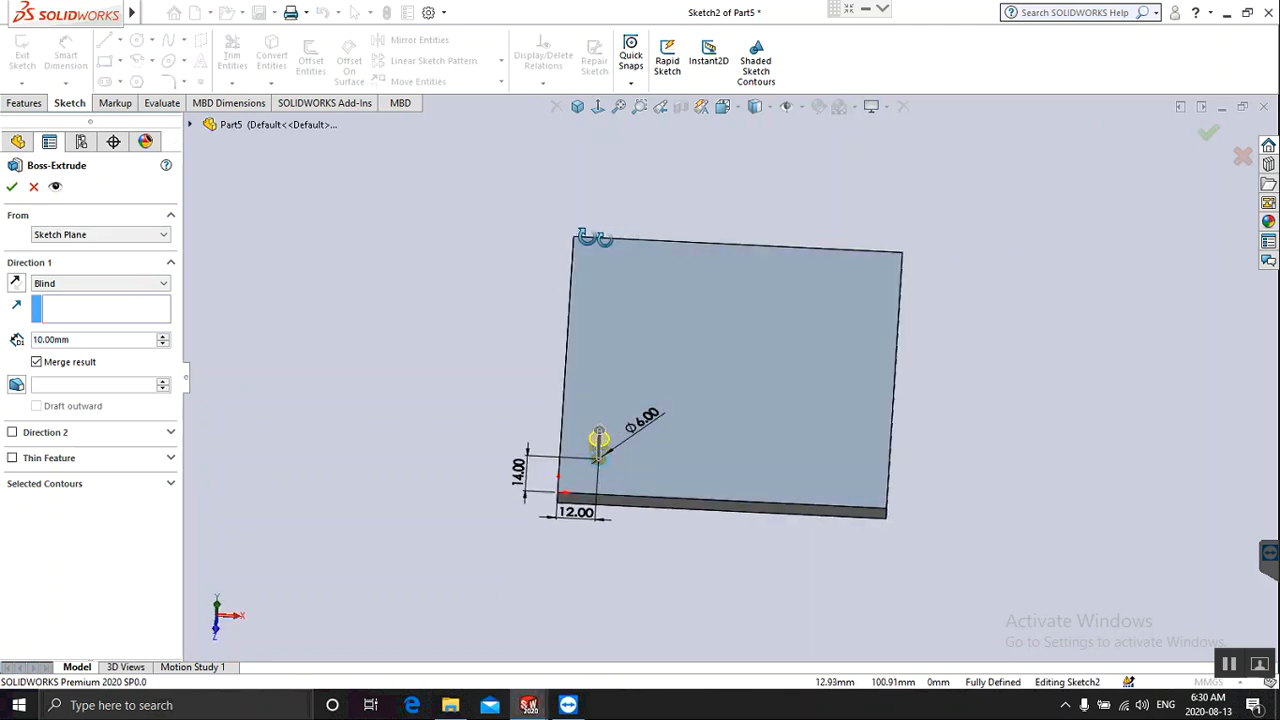
pyautogui.click(12, 189)
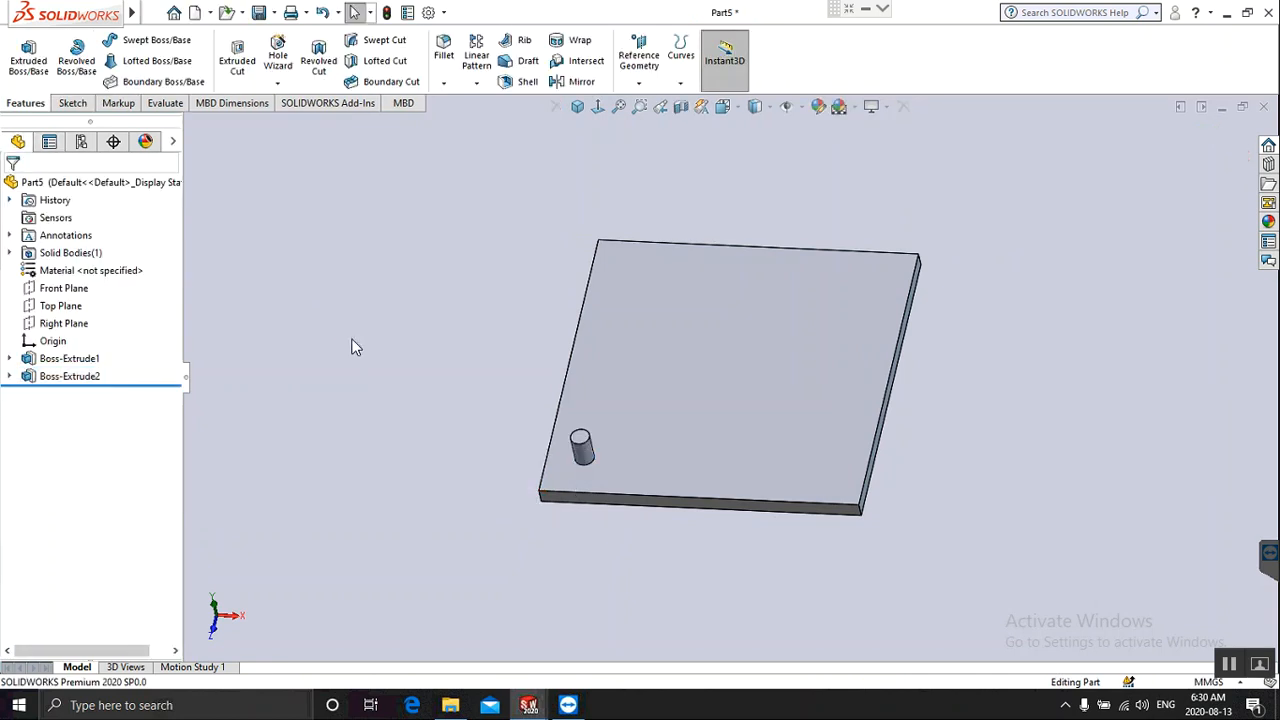
# Create a linear pattern of the cylindrical boss along the plate's front edge with 8 instances at 12 mm spacing.
pyautogui.click(475, 62)
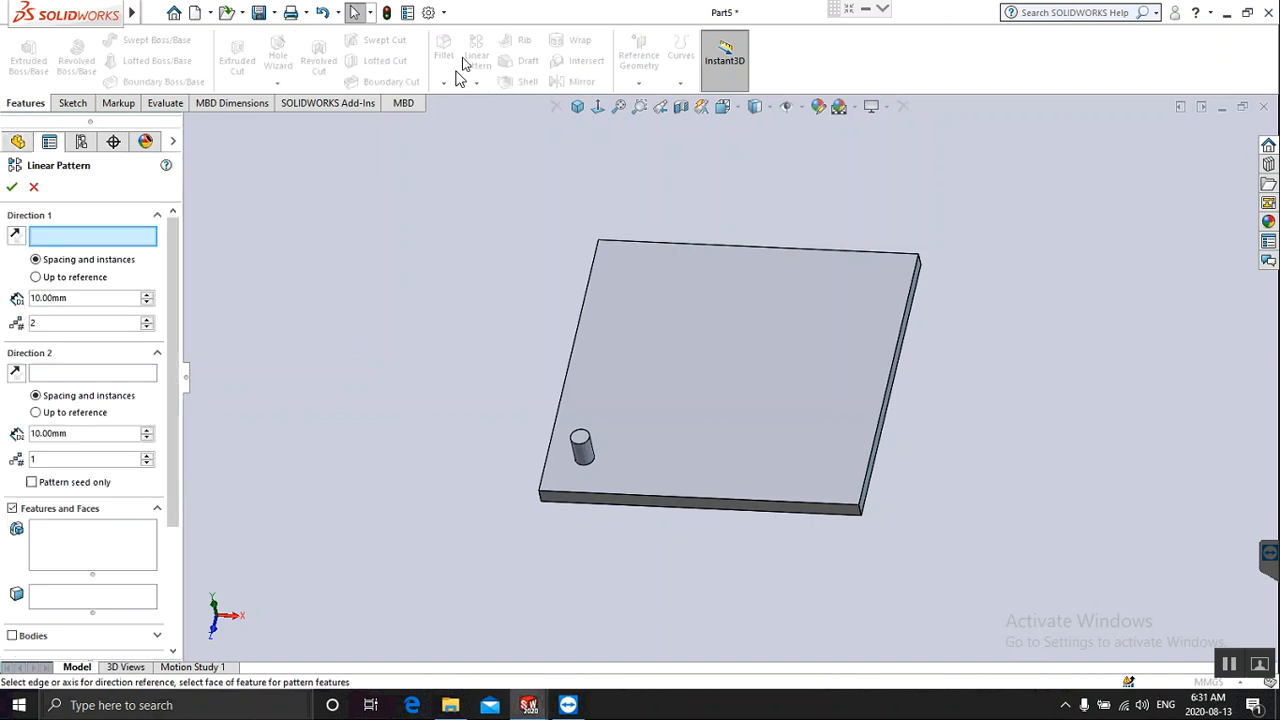
pyautogui.click(695, 505)
pyautogui.click(115, 555)
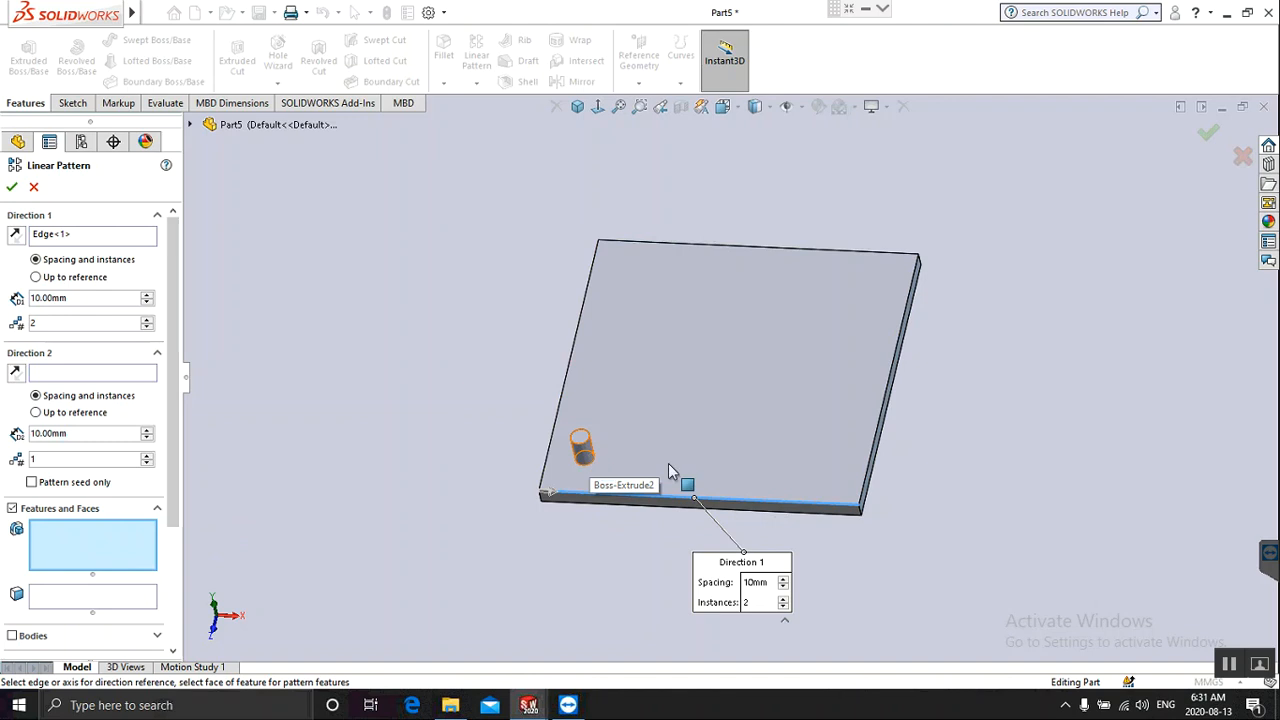
pyautogui.click(588, 455)
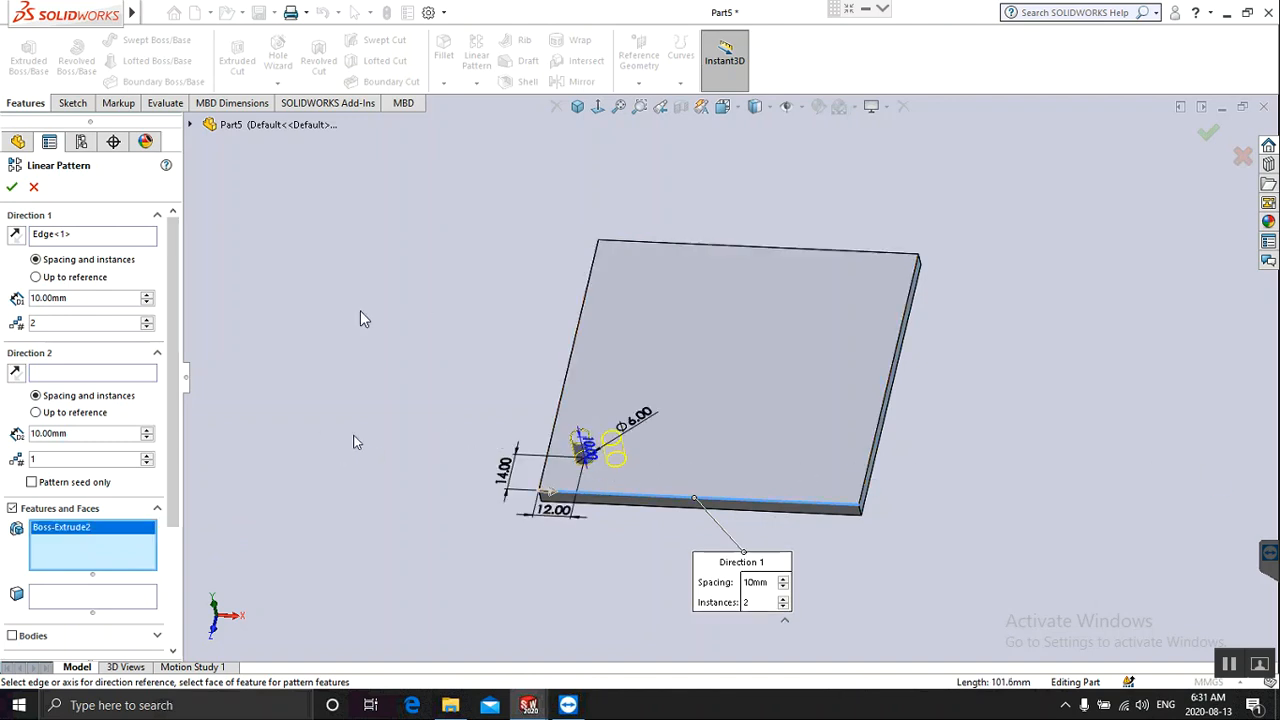
pyautogui.click(148, 319)
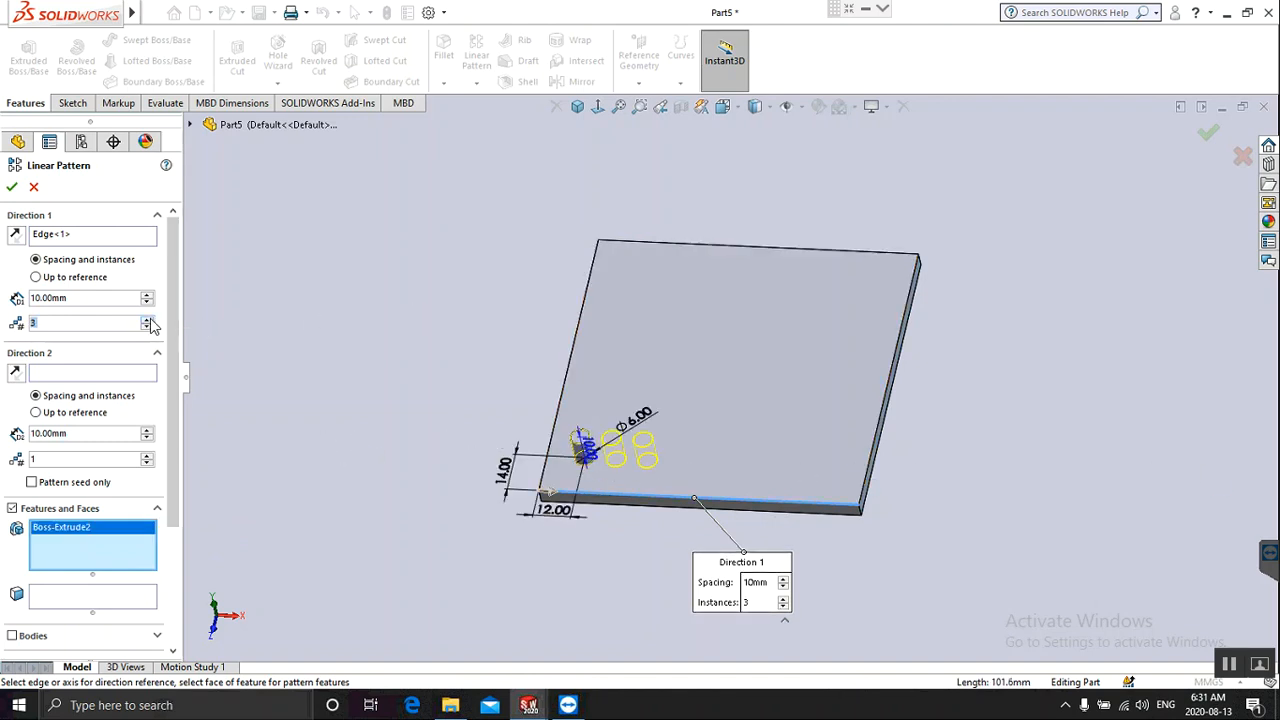
pyautogui.click(148, 319)
pyautogui.click(148, 319)
pyautogui.click(148, 319)
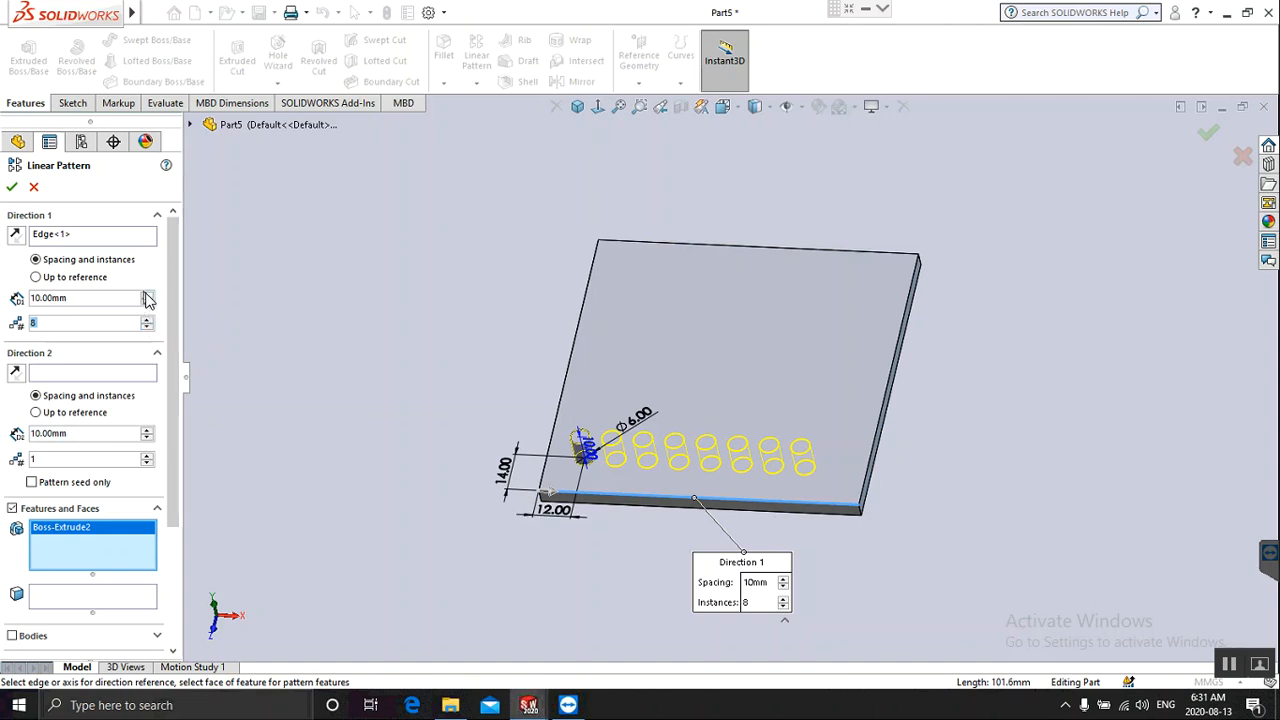
pyautogui.moveTo(88, 299); pyautogui.dragTo(5, 297)
pyautogui.write('12')
pyautogui.press('Return')
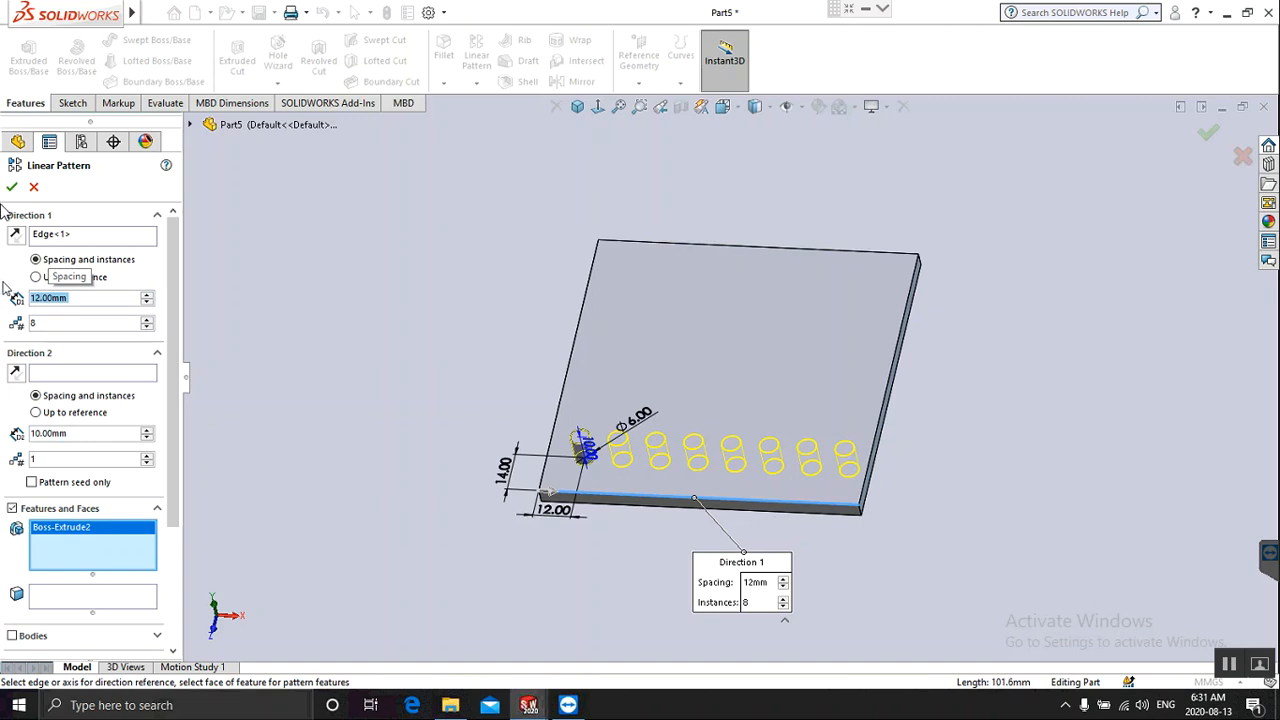
pyautogui.click(11, 187)
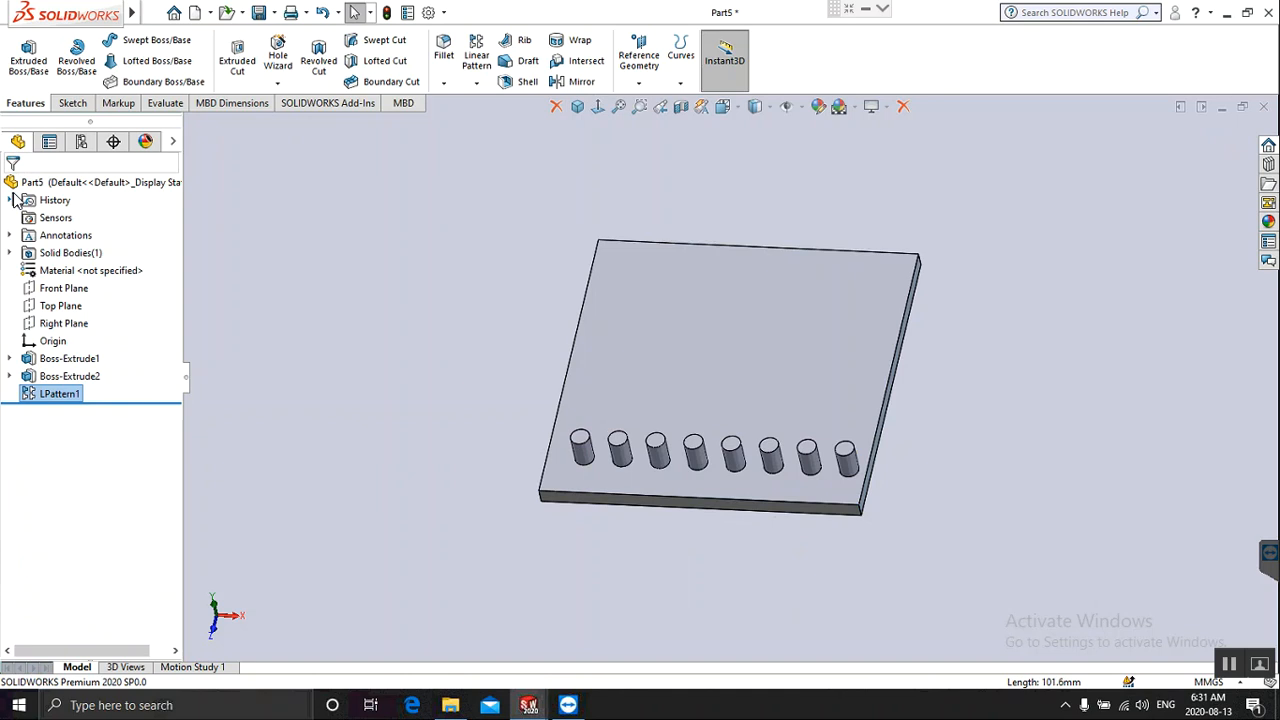
# Delete the linear pattern running along the plate's front edge.
pyautogui.rightClick(58, 396)
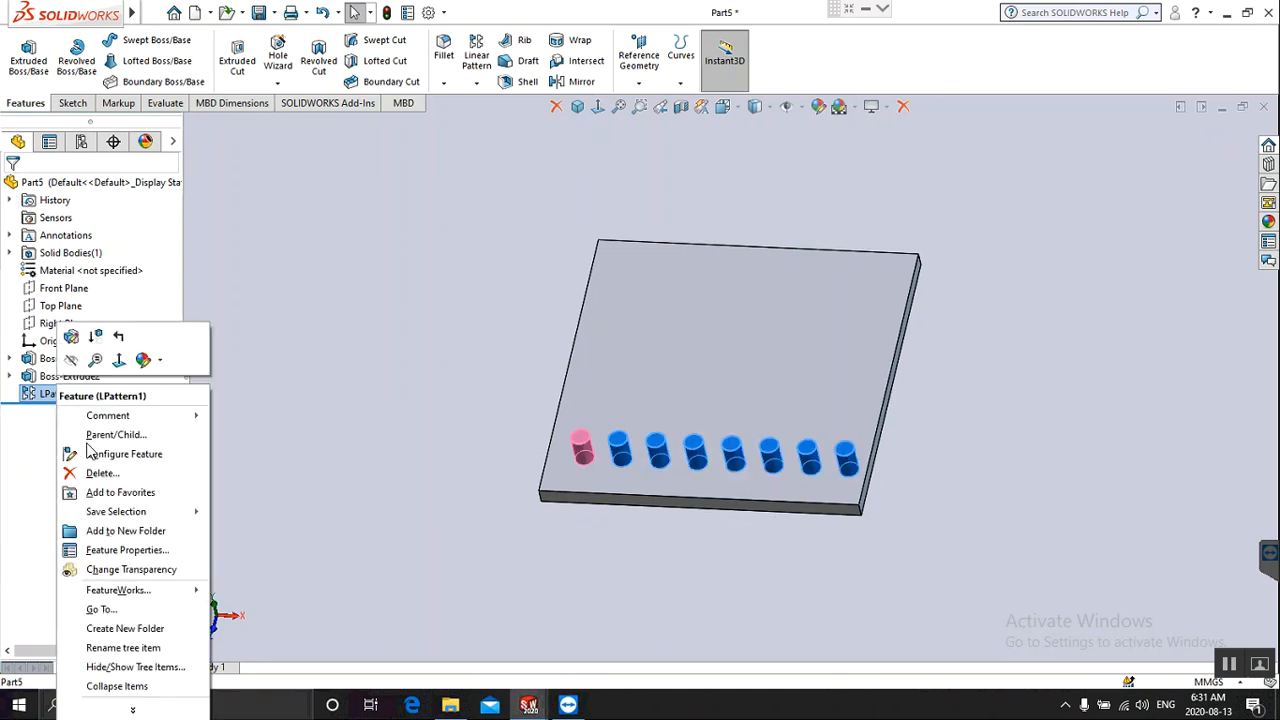
pyautogui.click(101, 473)
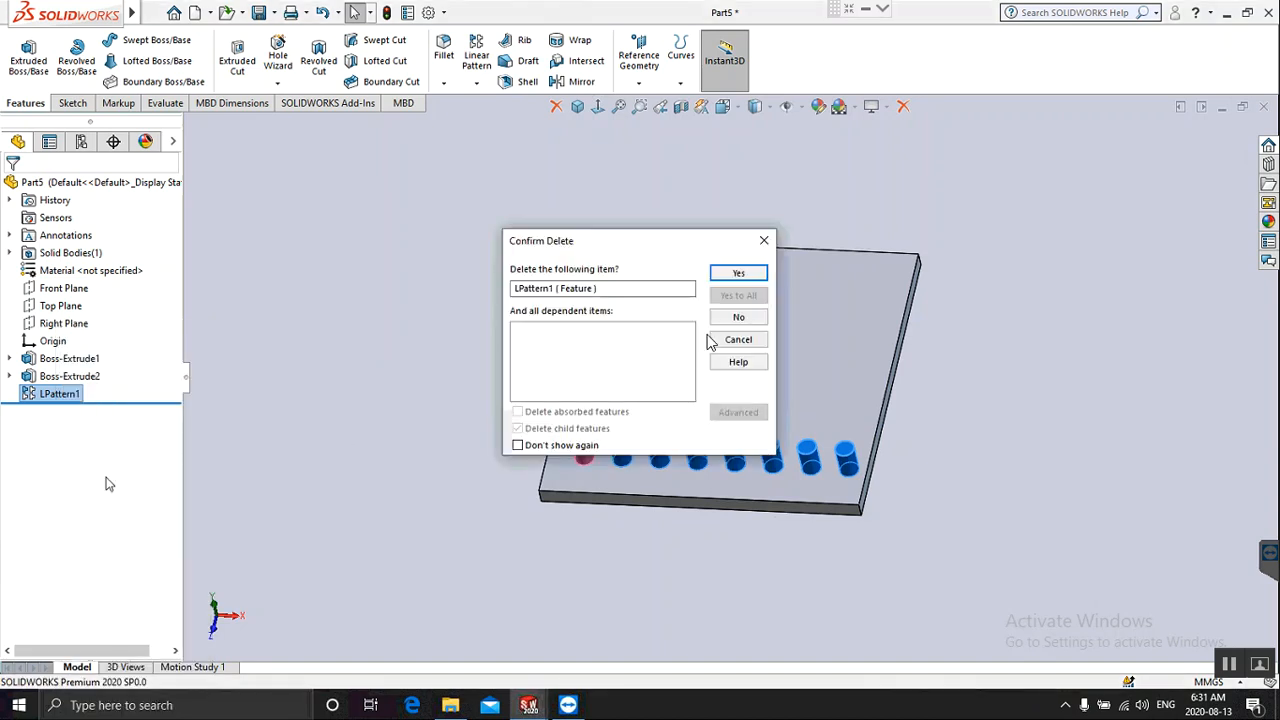
pyautogui.click(738, 275)
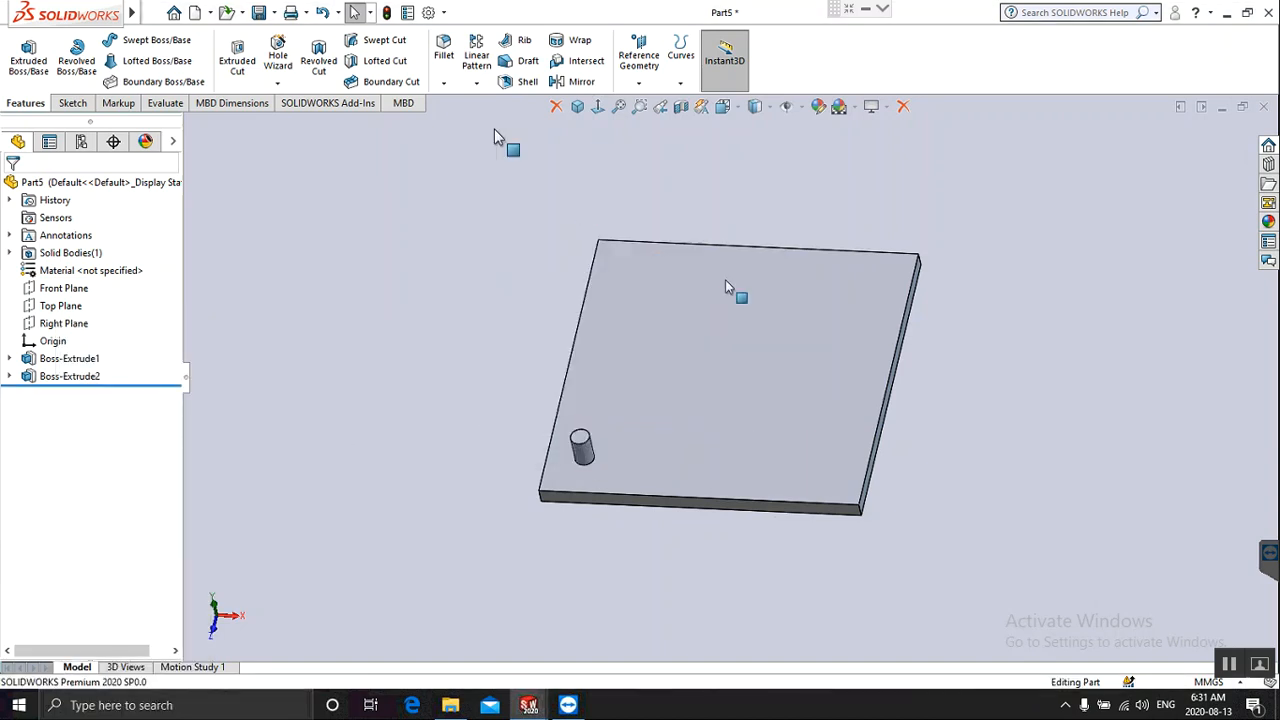
# Create a linear pattern of the cylindrical boss along the plate's left edge with 7 instances at 12 mm spacing.
pyautogui.click(479, 64)
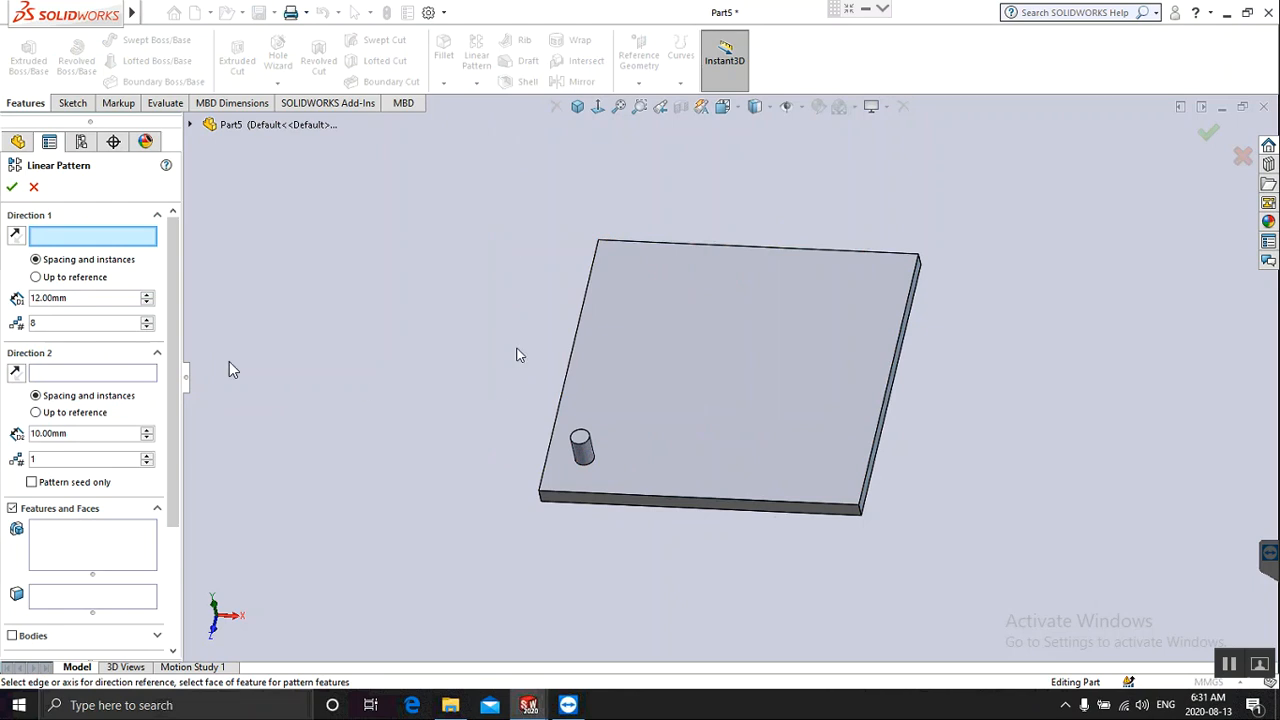
pyautogui.click(569, 372)
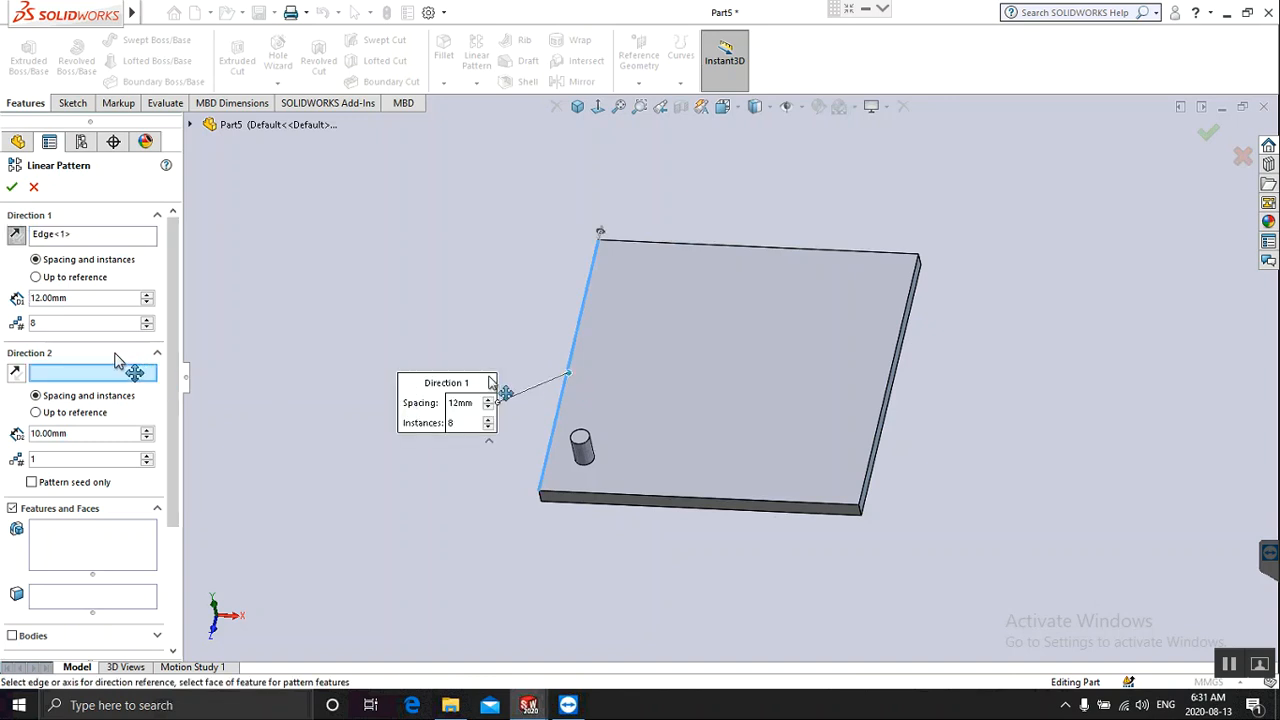
pyautogui.click(104, 540)
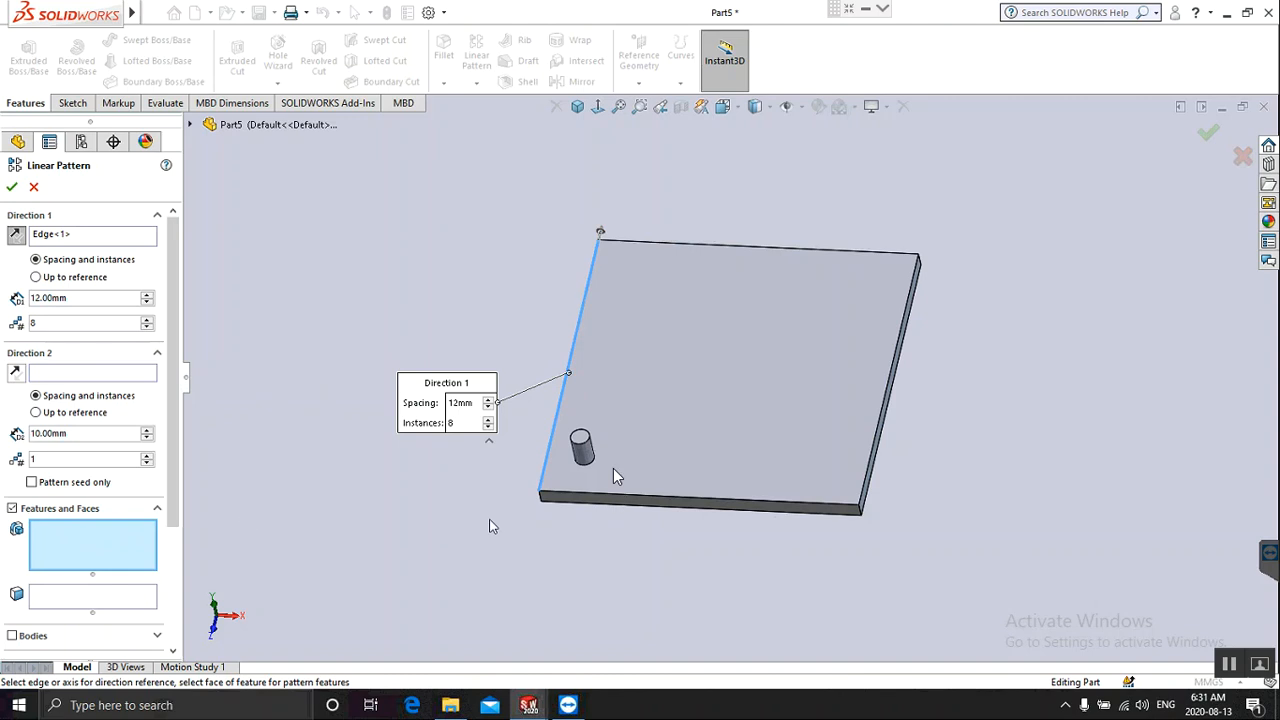
pyautogui.click(583, 452)
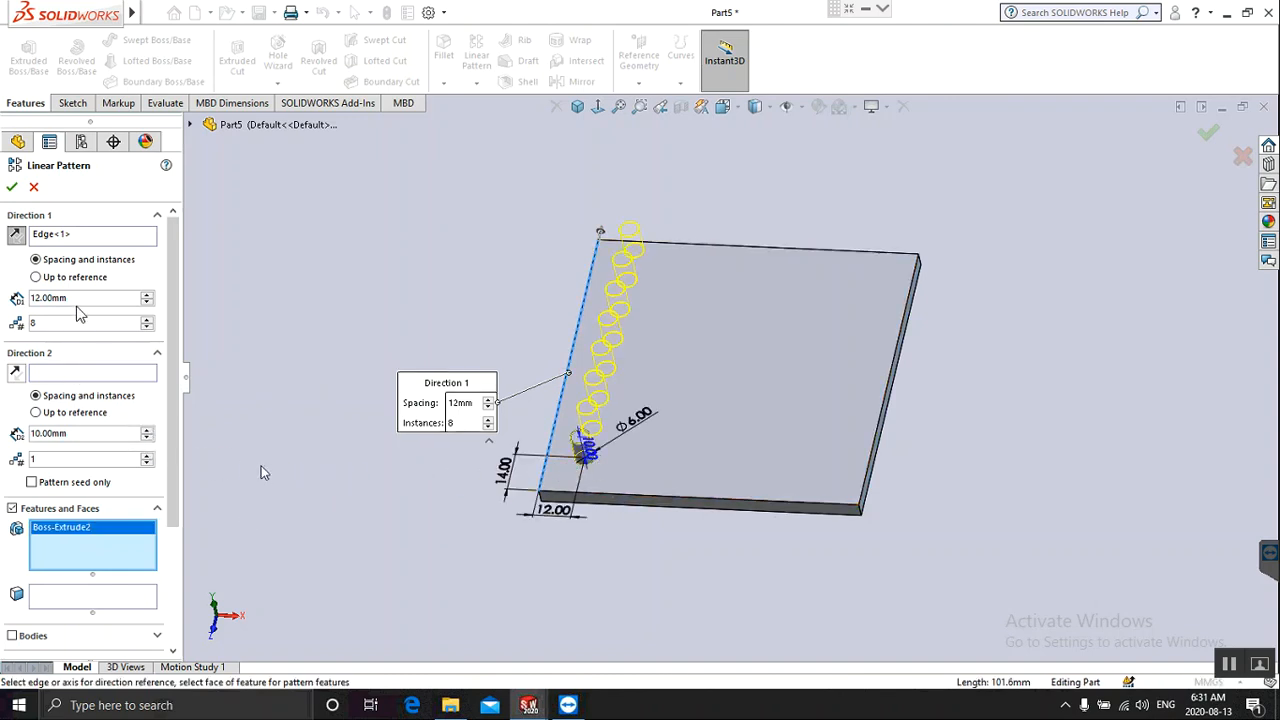
pyautogui.click(149, 328)
pyautogui.click(147, 328)
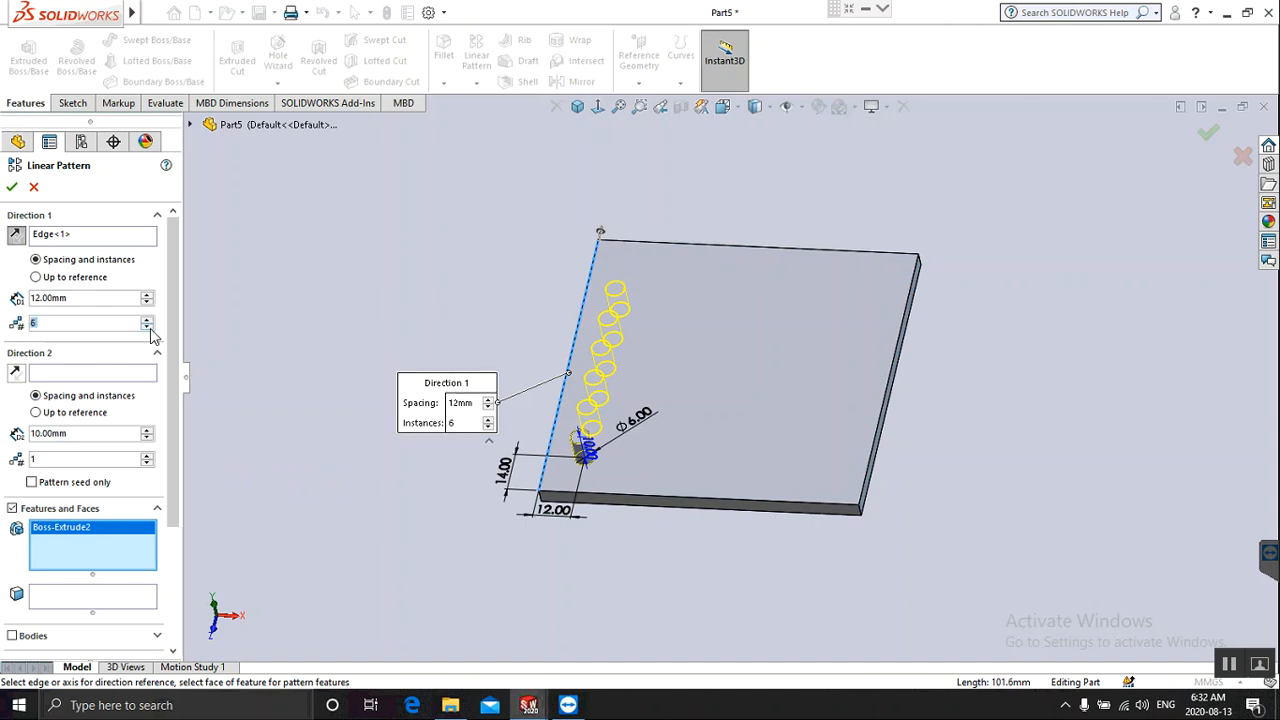
pyautogui.click(147, 320)
pyautogui.click(12, 187)
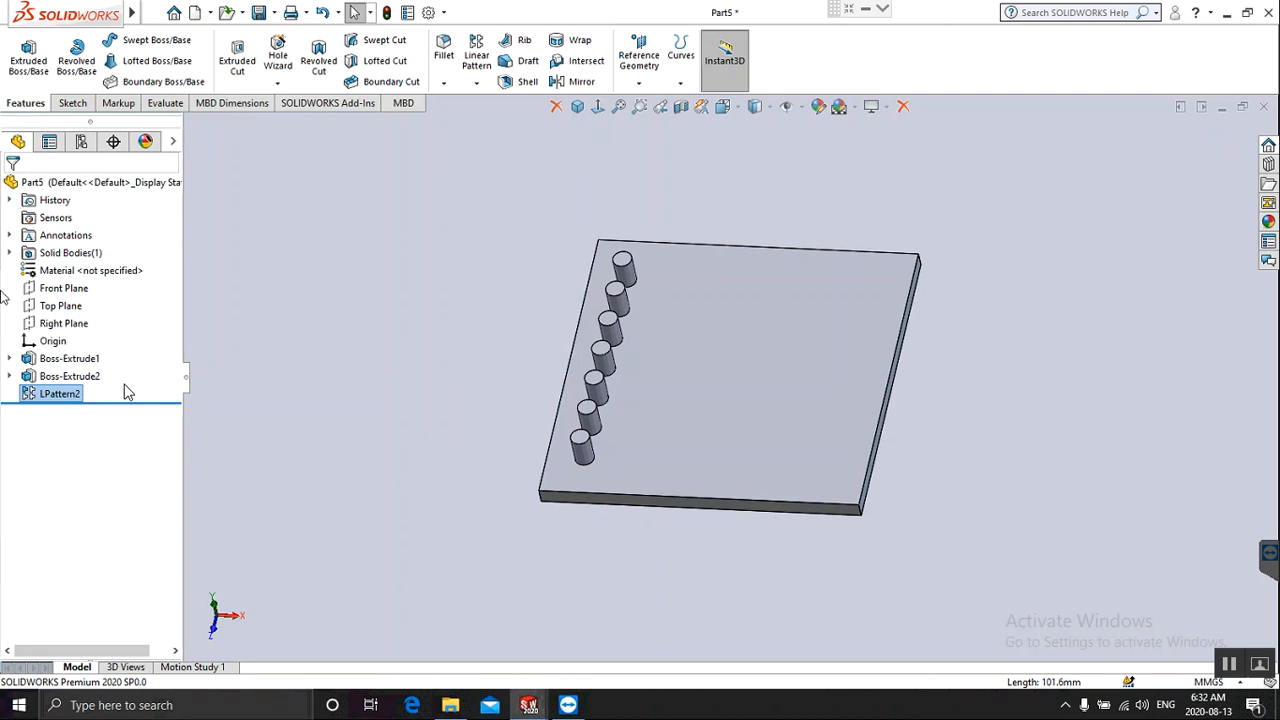
# Edit the boss's linear pattern to add a second direction along the plate's front edge with 6 instances.
pyautogui.rightClick(78, 394)
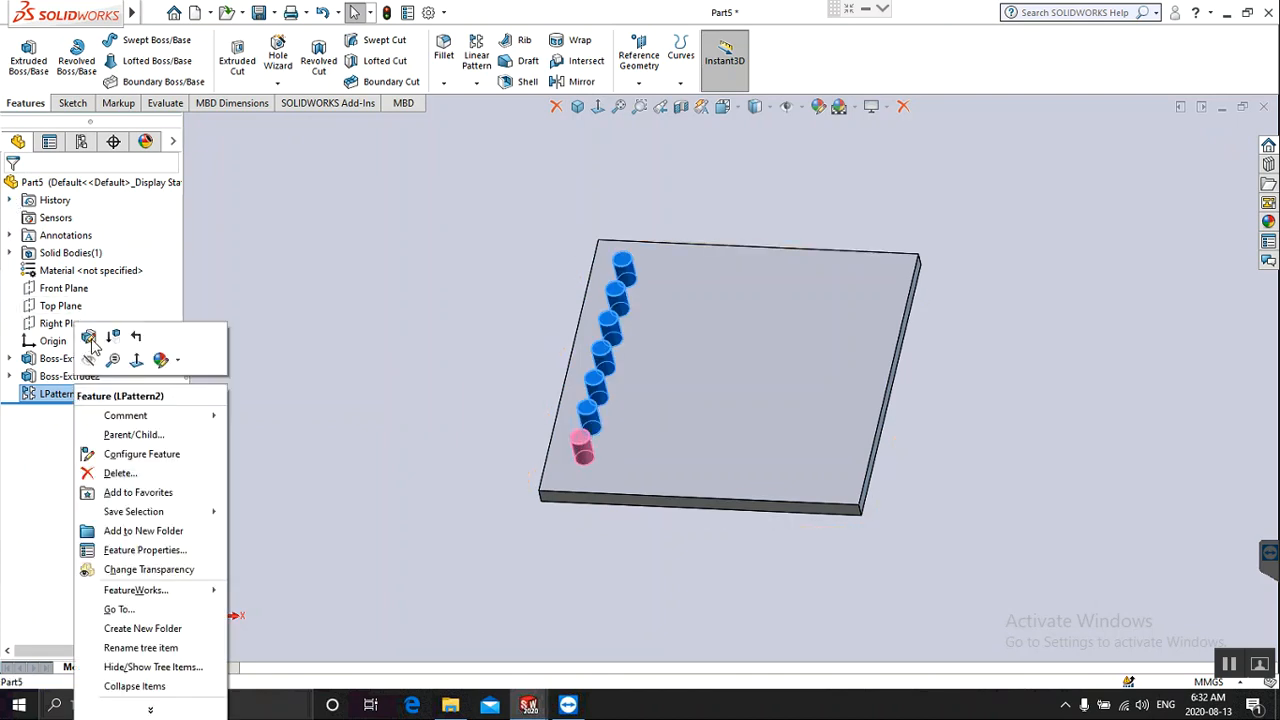
pyautogui.click(89, 339)
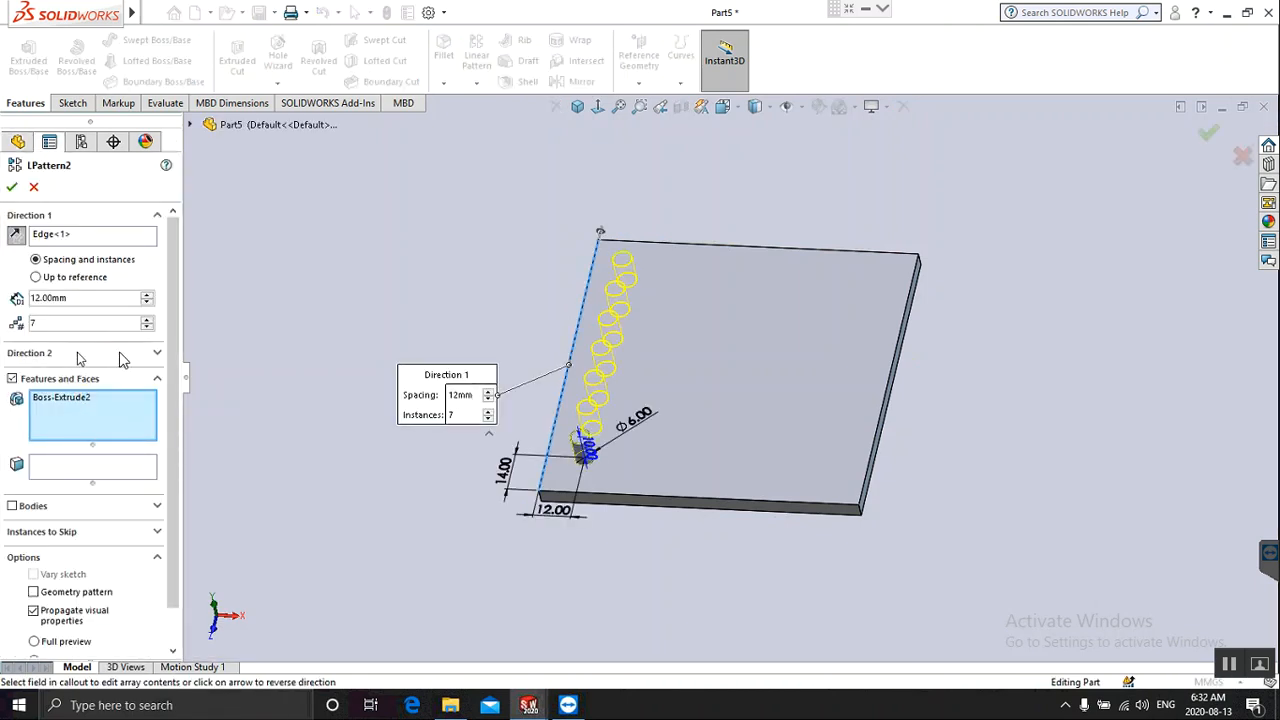
pyautogui.click(158, 356)
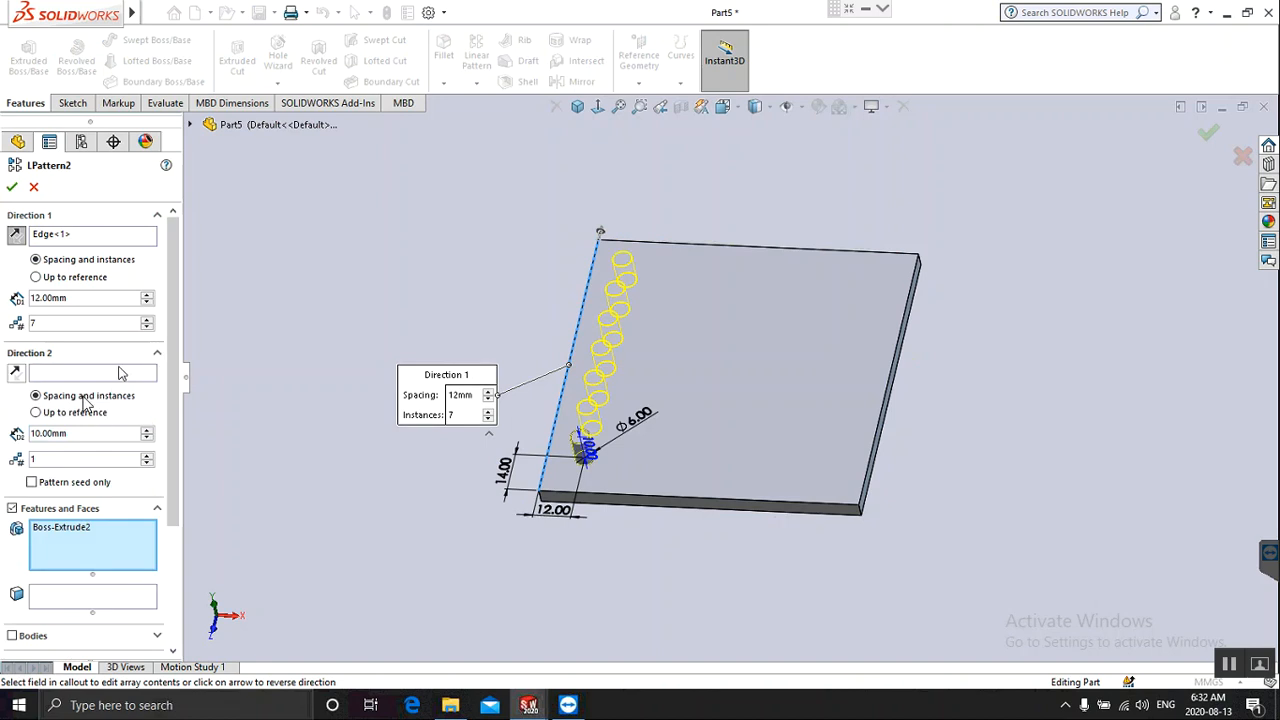
pyautogui.click(70, 374)
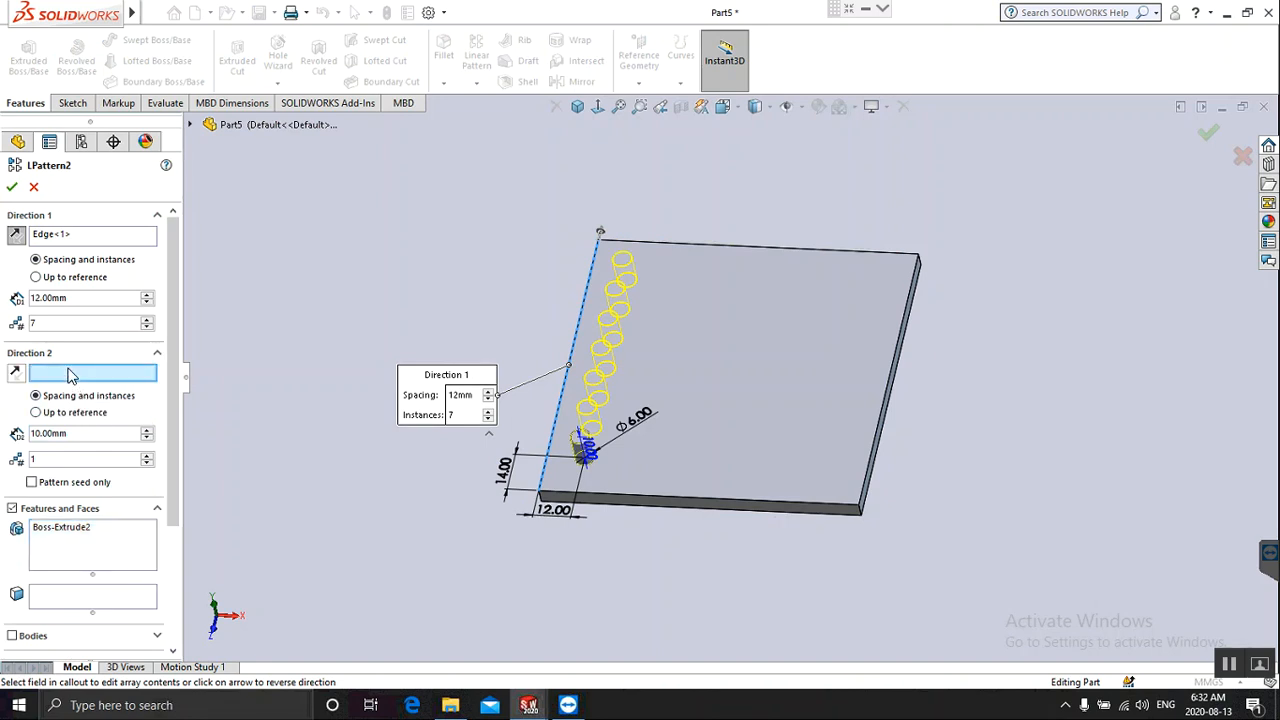
pyautogui.click(636, 502)
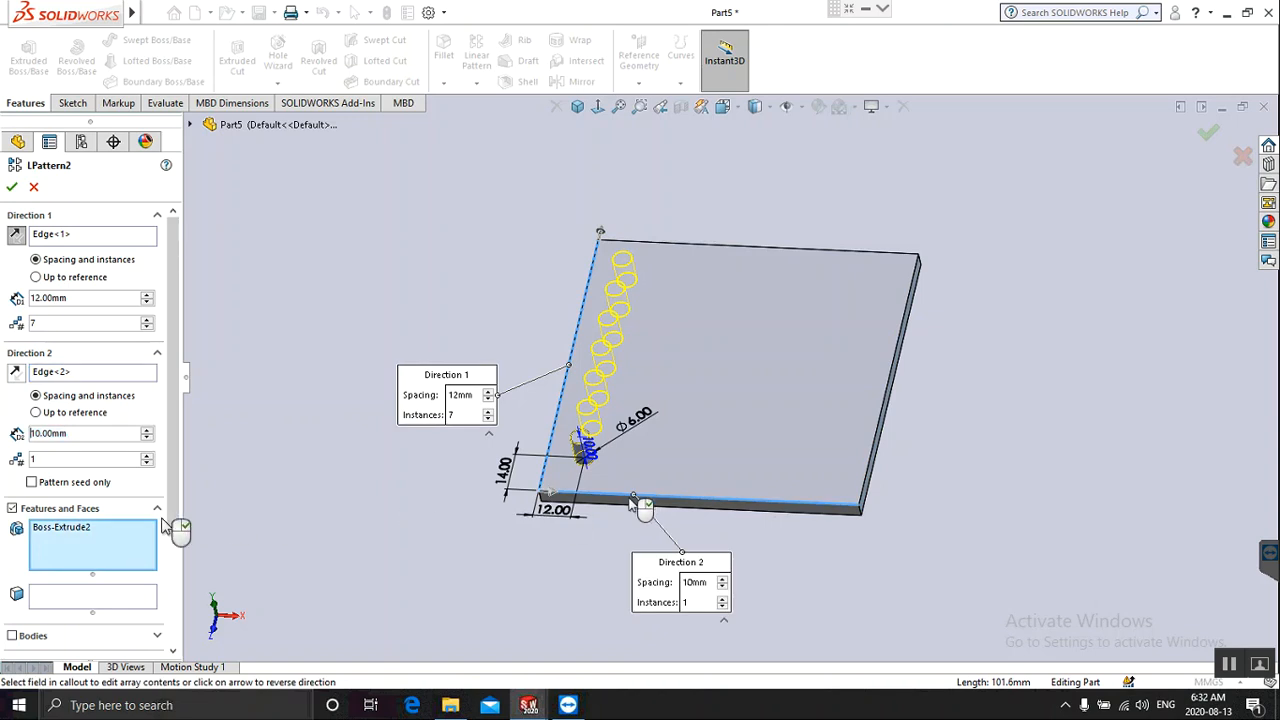
pyautogui.click(147, 456)
pyautogui.click(147, 456)
pyautogui.click(147, 456)
pyautogui.click(147, 456)
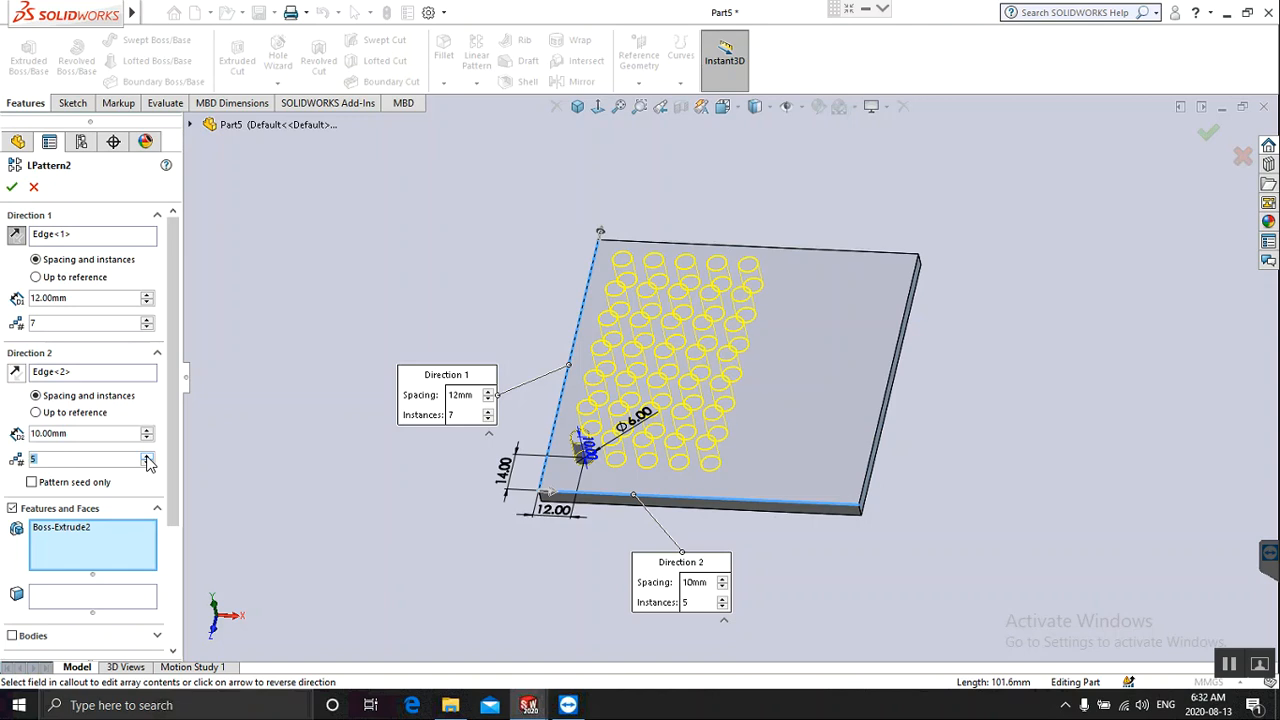
pyautogui.click(147, 456)
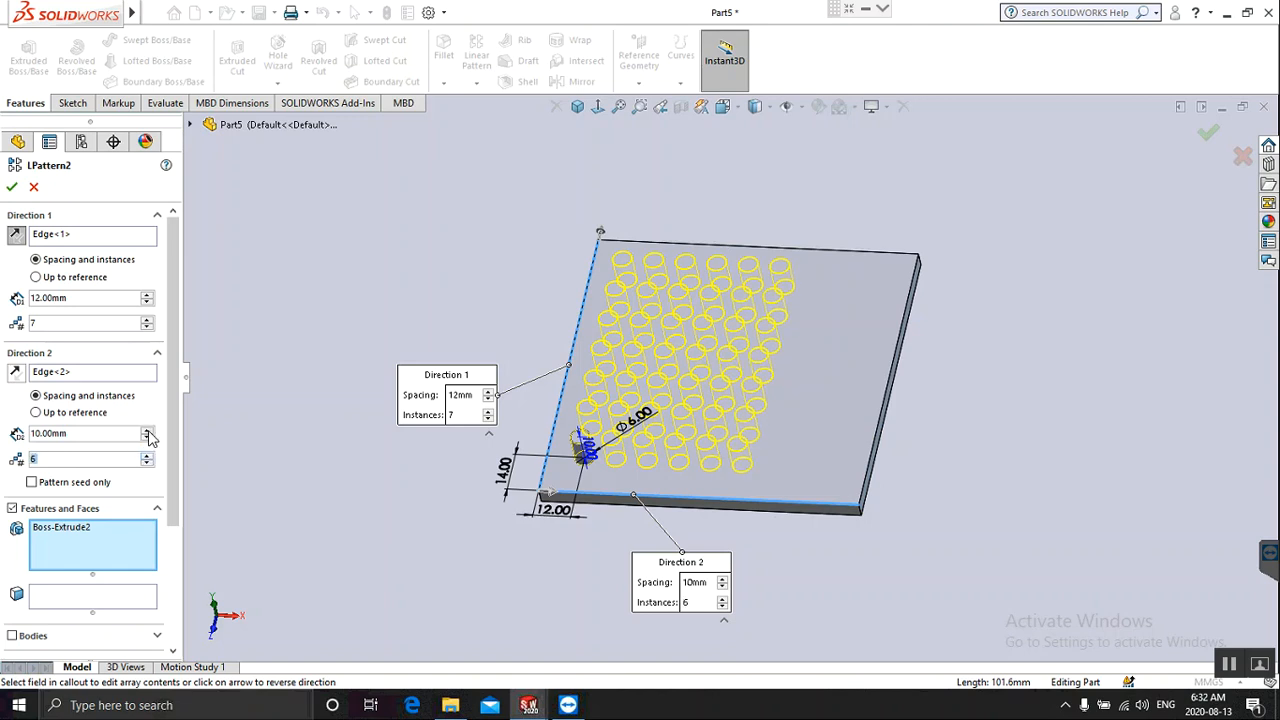
# Set the second direction's spacing to 12 mm and apply the change to the linear pattern.
pyautogui.click(147, 431)
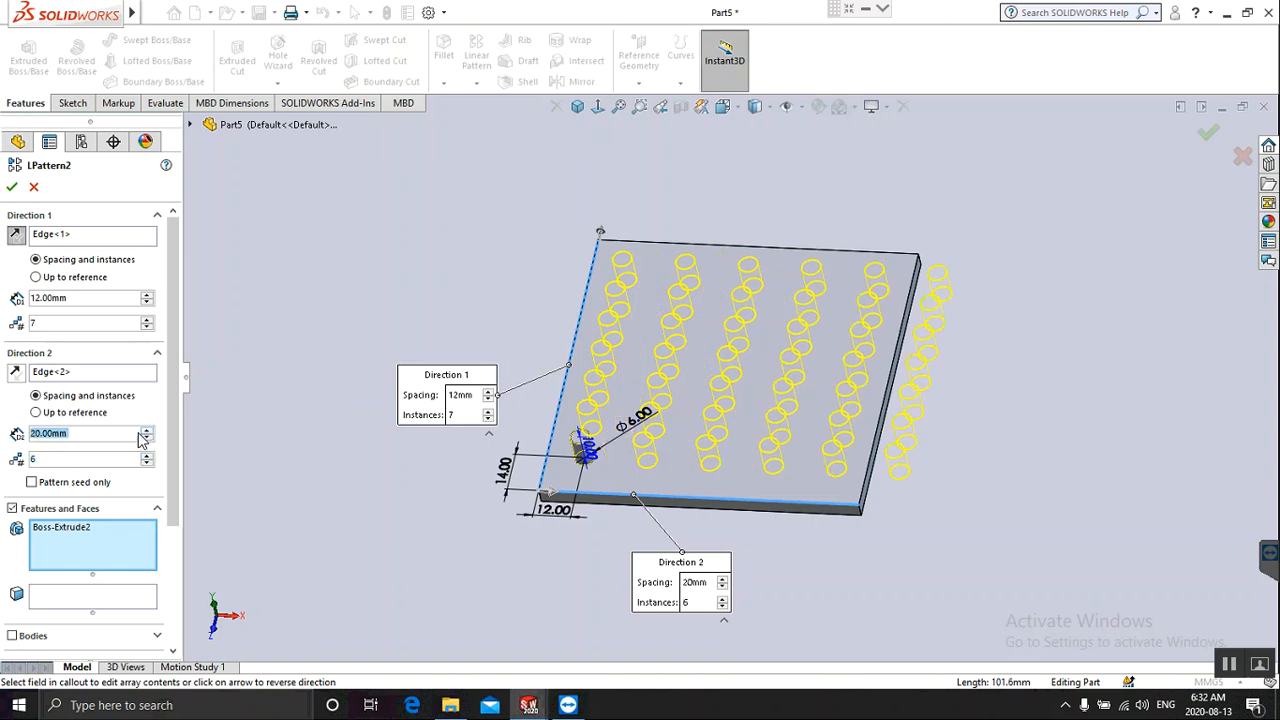
pyautogui.rightClick(135, 432)
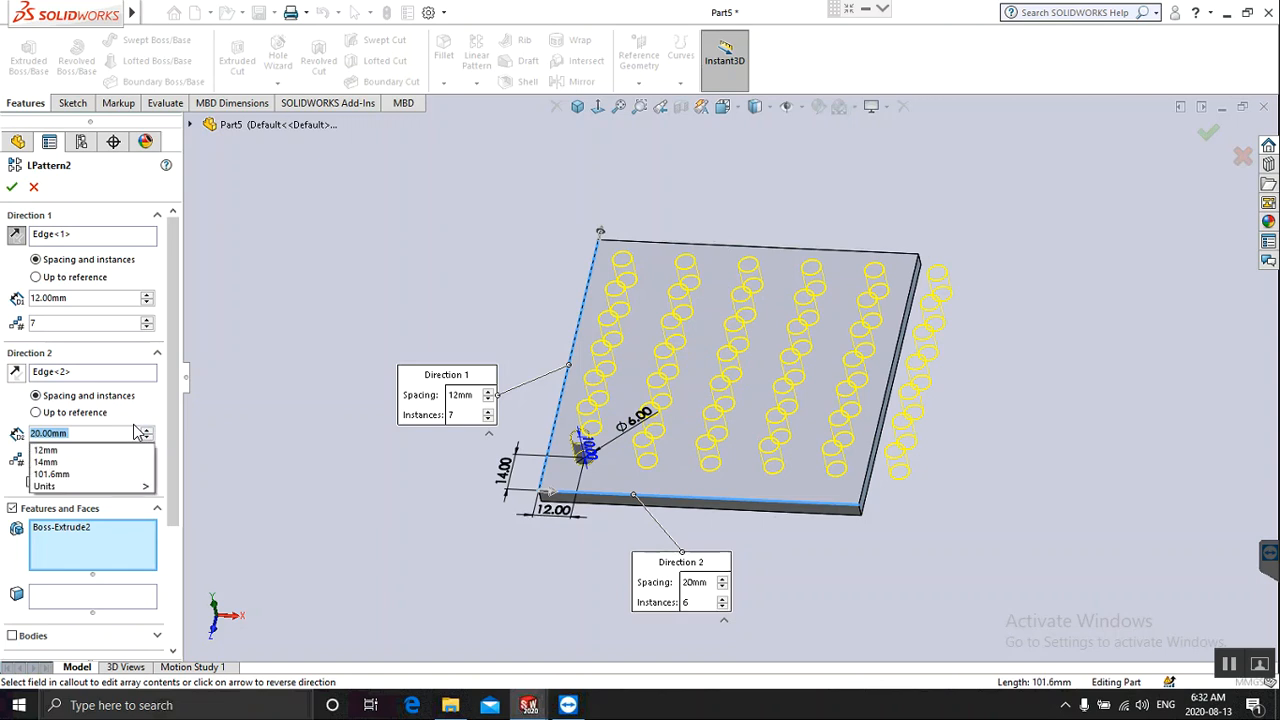
pyautogui.write('12')
pyautogui.press('Return')
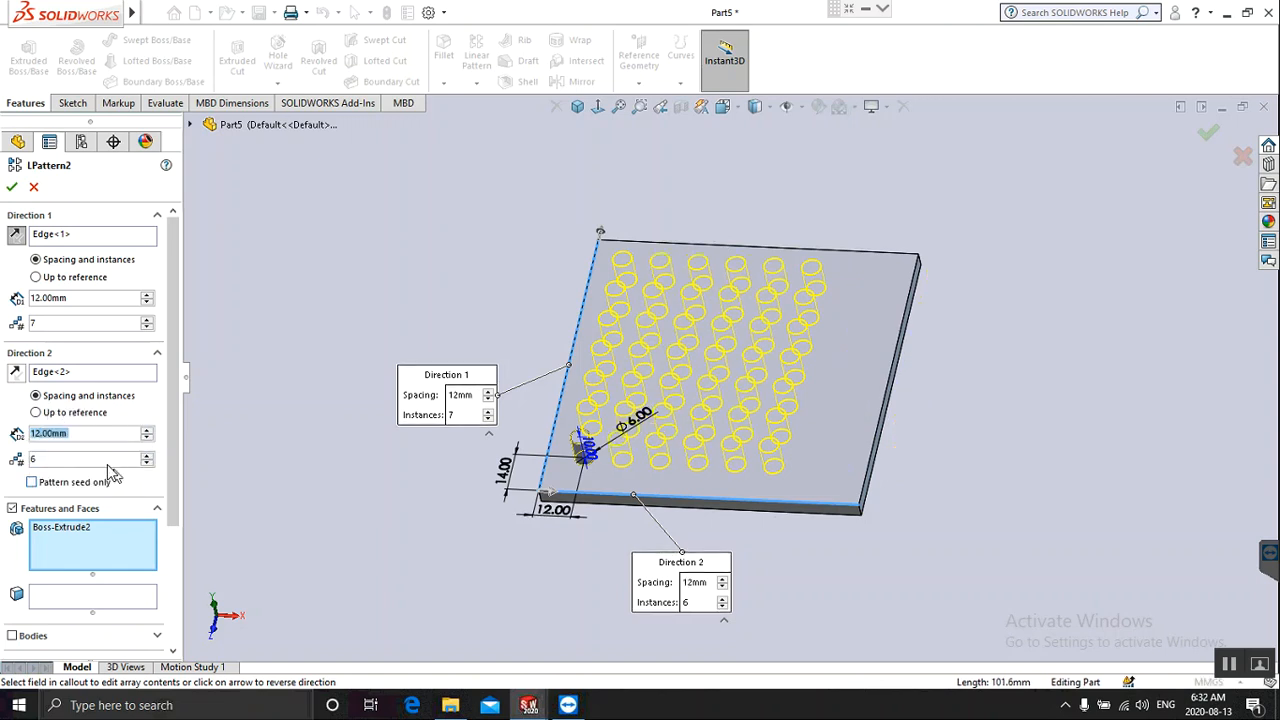
pyautogui.click(12, 188)
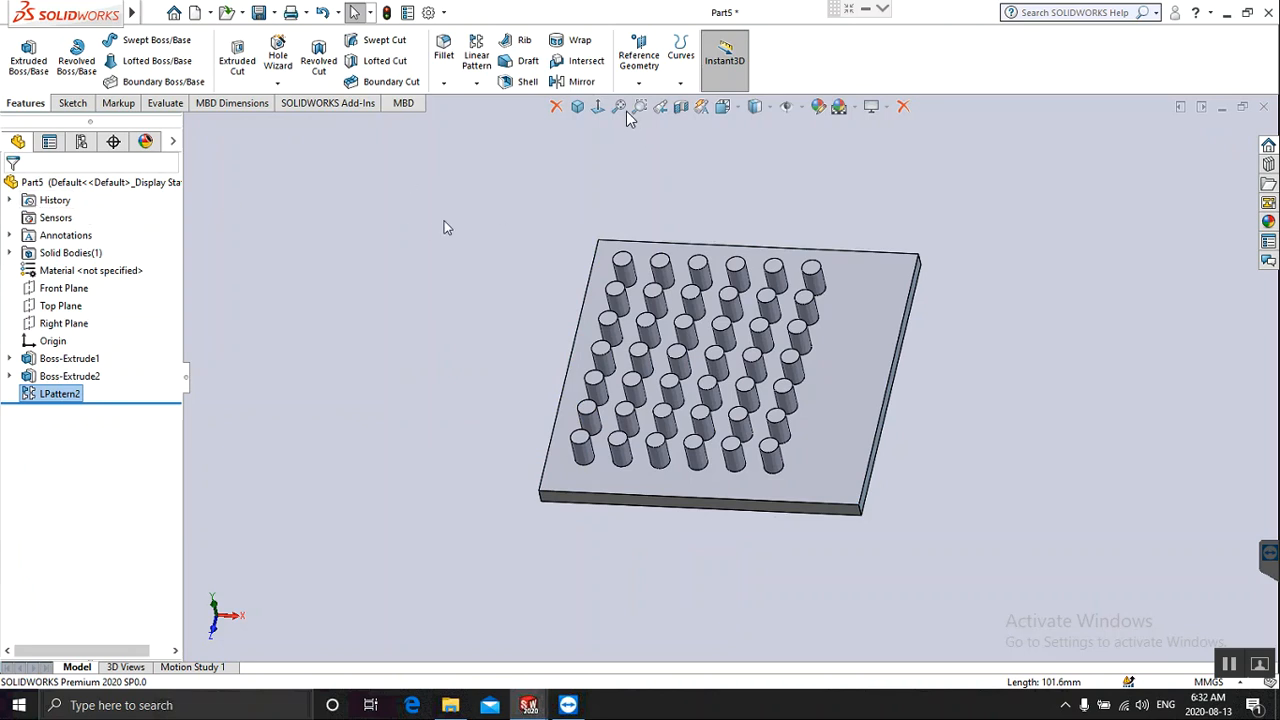
# Edit the linear pattern so that its second direction patterns the seed only, and apply the change.
pyautogui.click(594, 108)
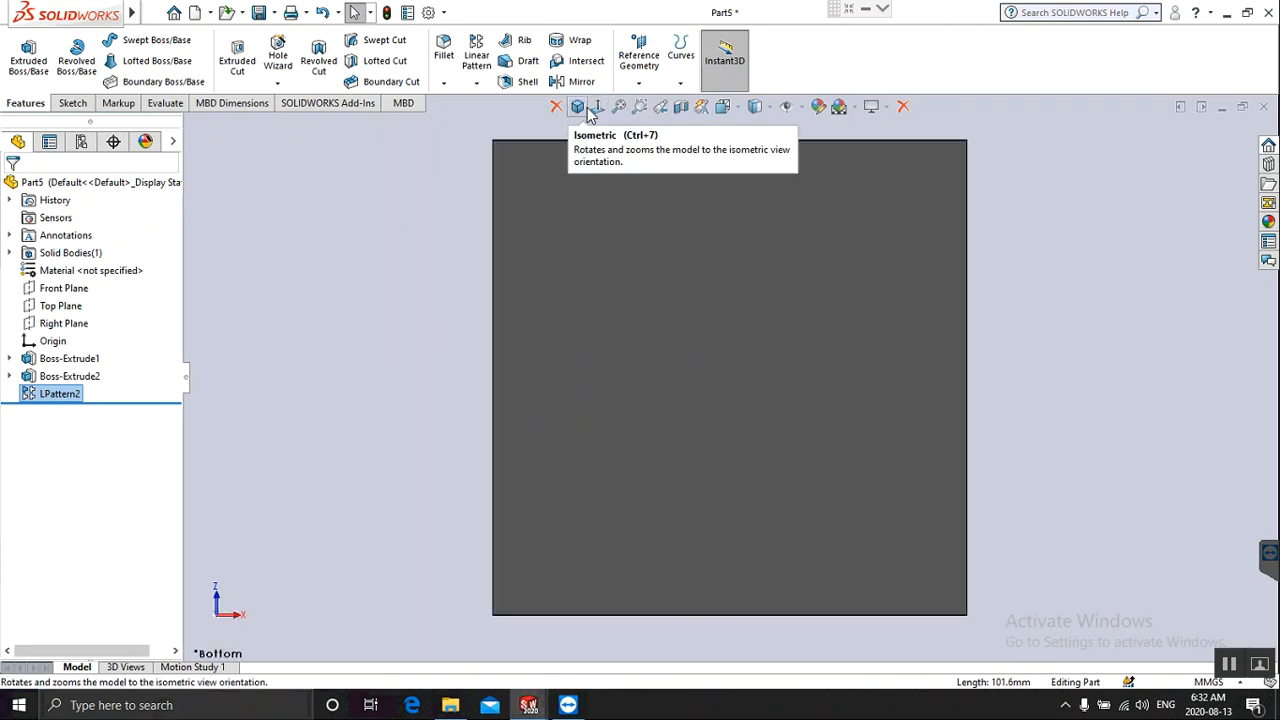
pyautogui.click(597, 107)
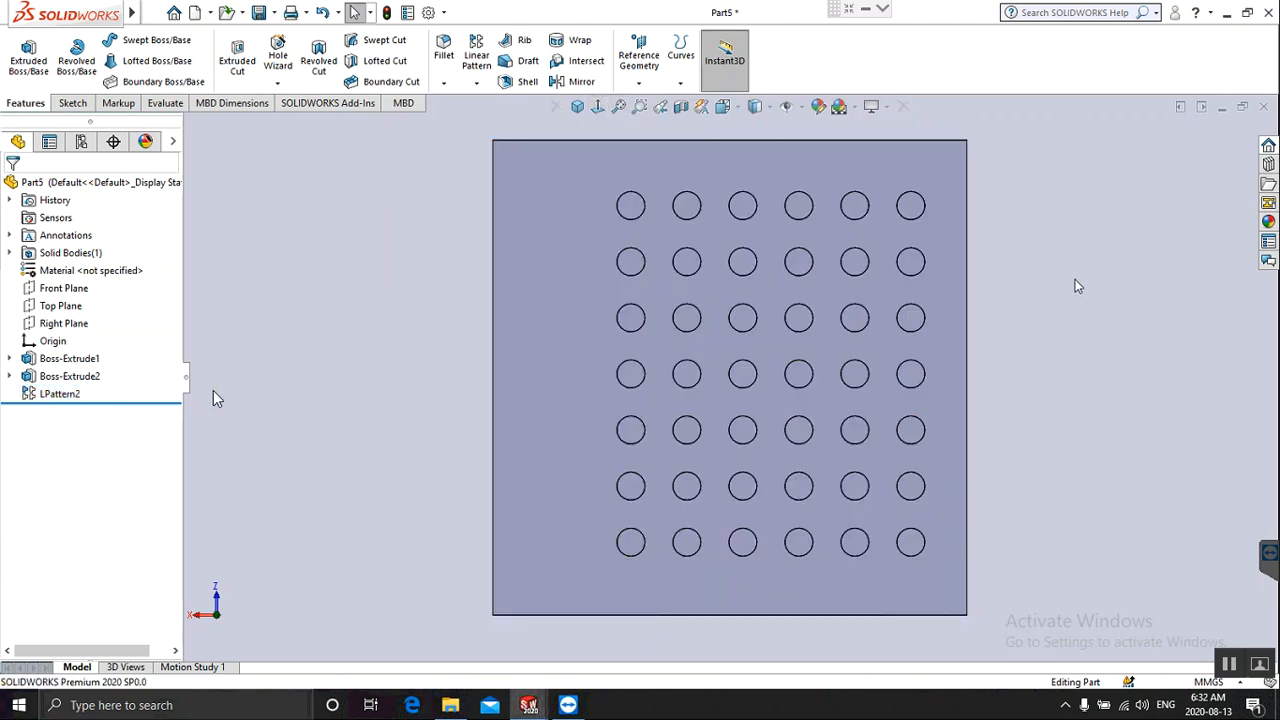
pyautogui.rightClick(62, 402)
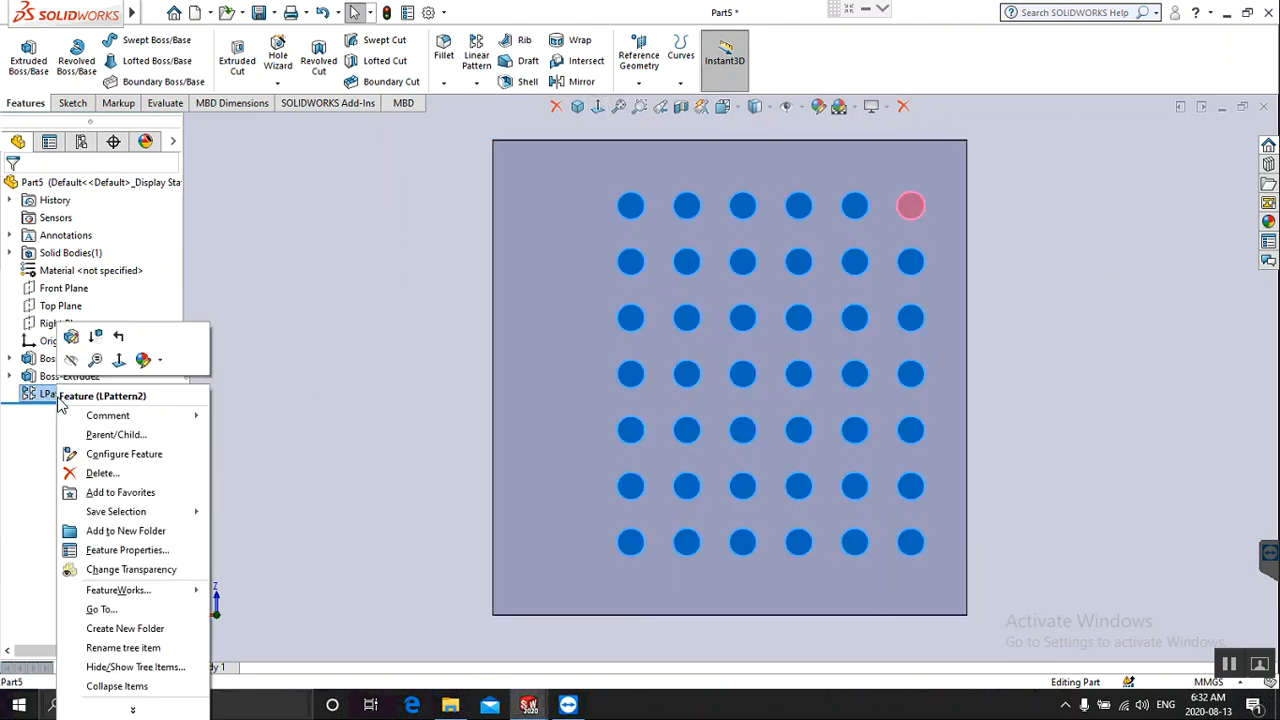
pyautogui.click(71, 337)
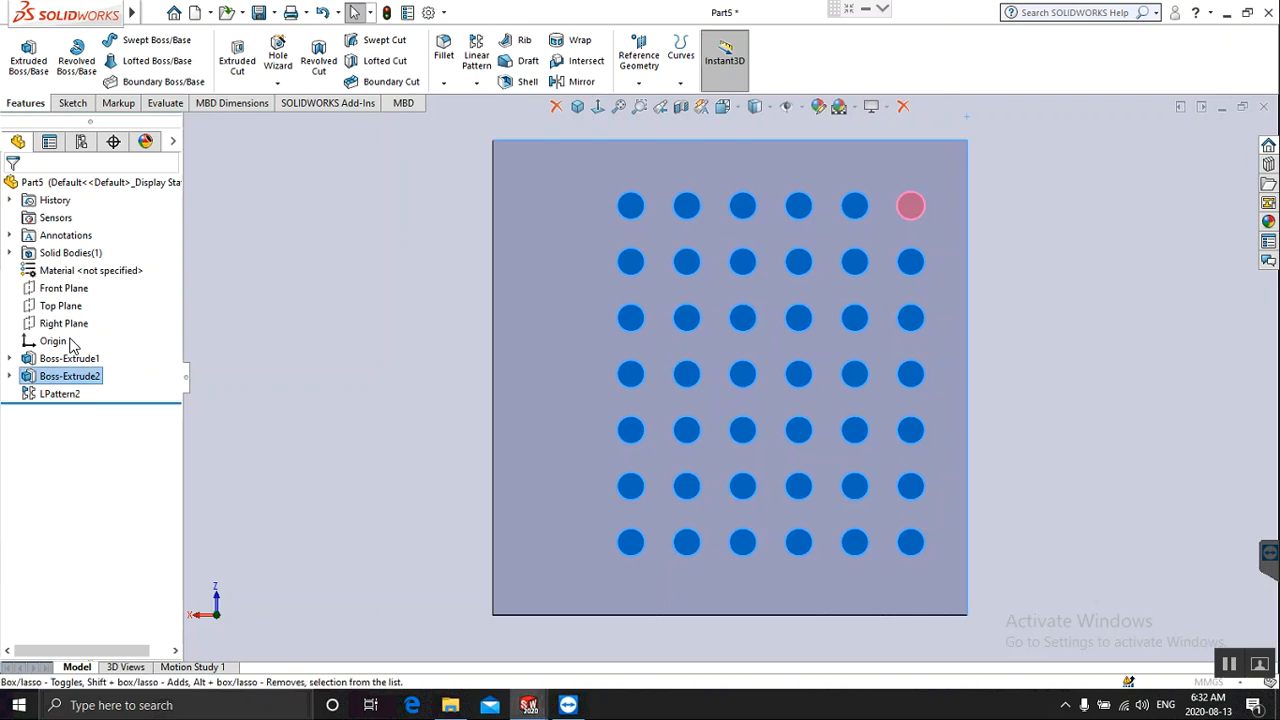
pyautogui.click(577, 108)
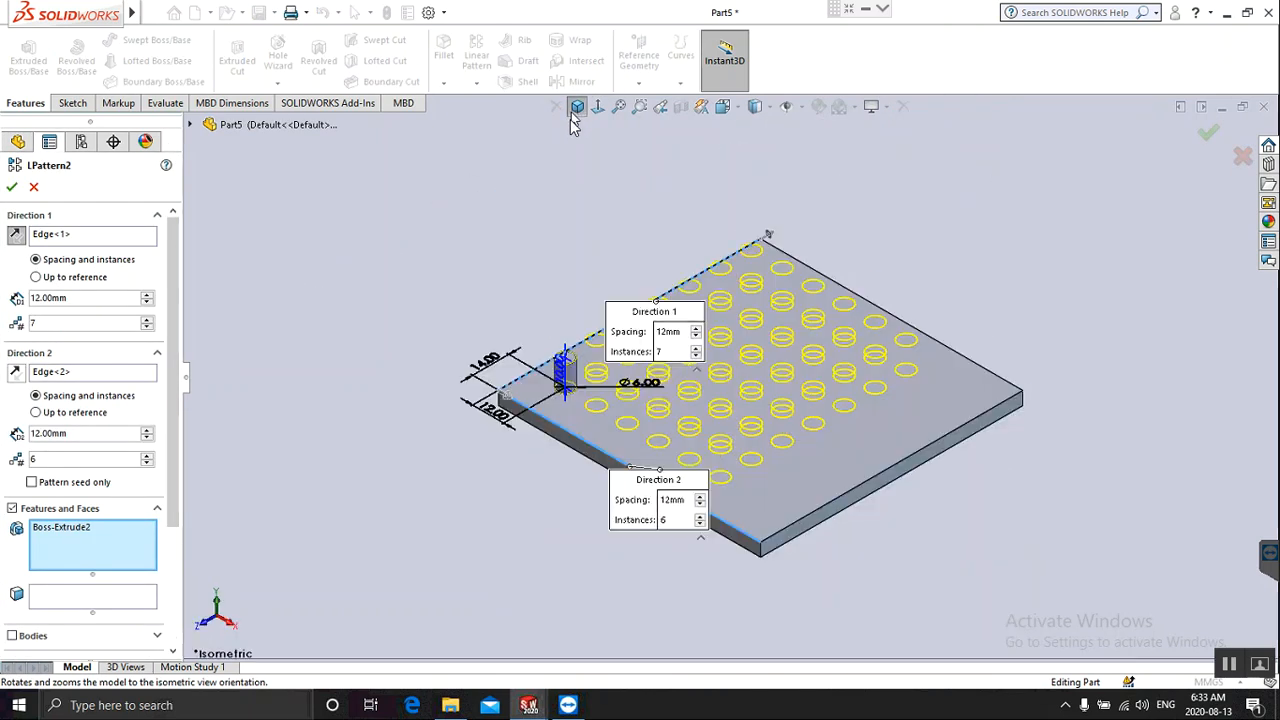
pyautogui.scroll(3, 730, 395)
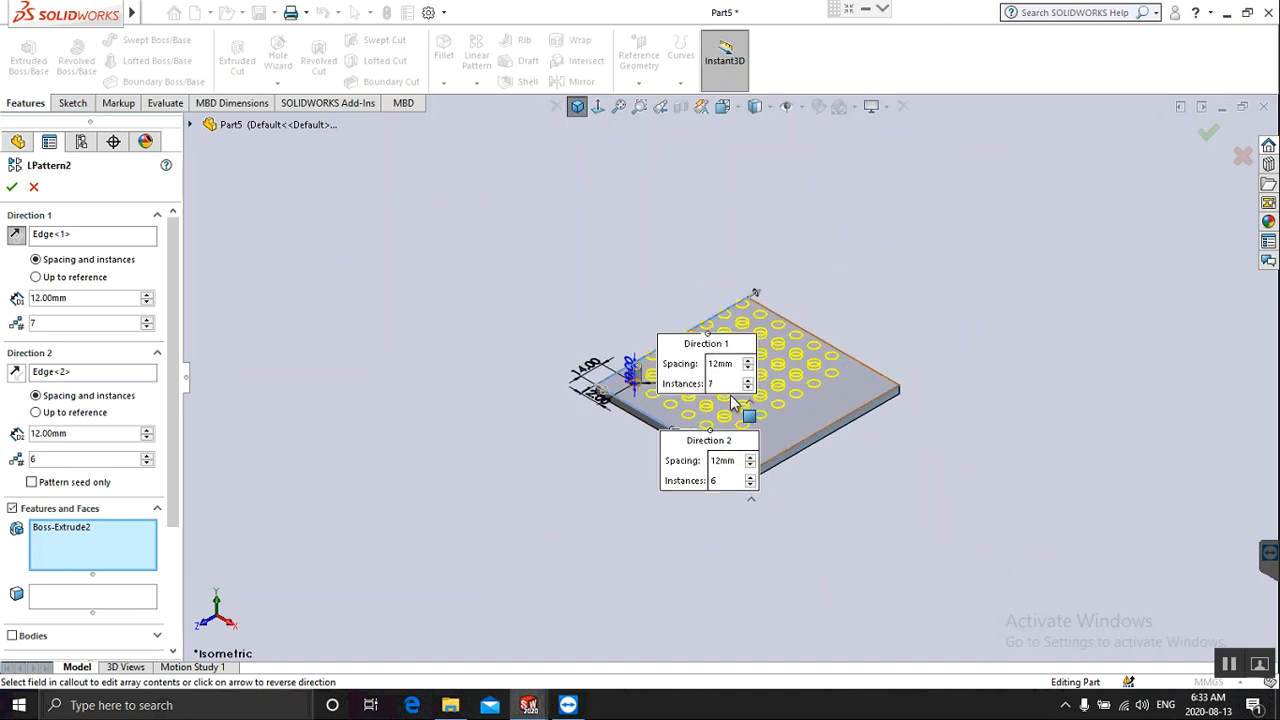
pyautogui.scroll(-2, 730, 395)
pyautogui.scroll(-2, 730, 395)
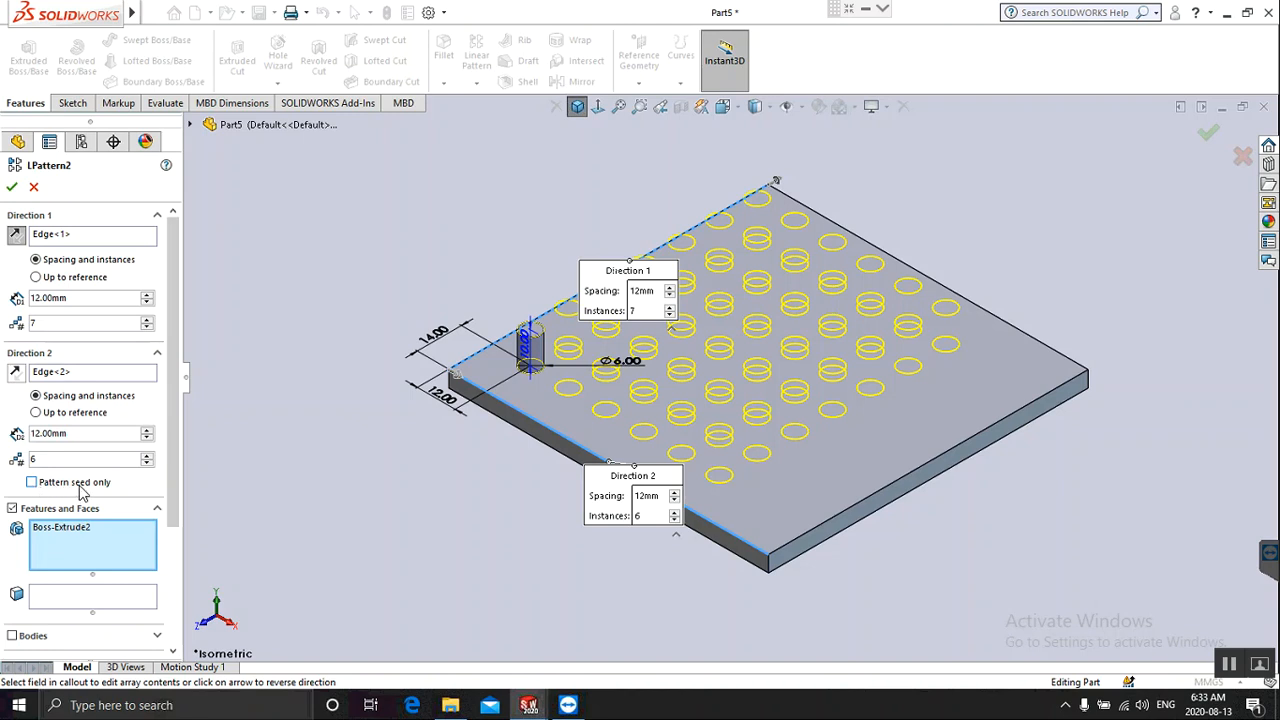
pyautogui.click(31, 482)
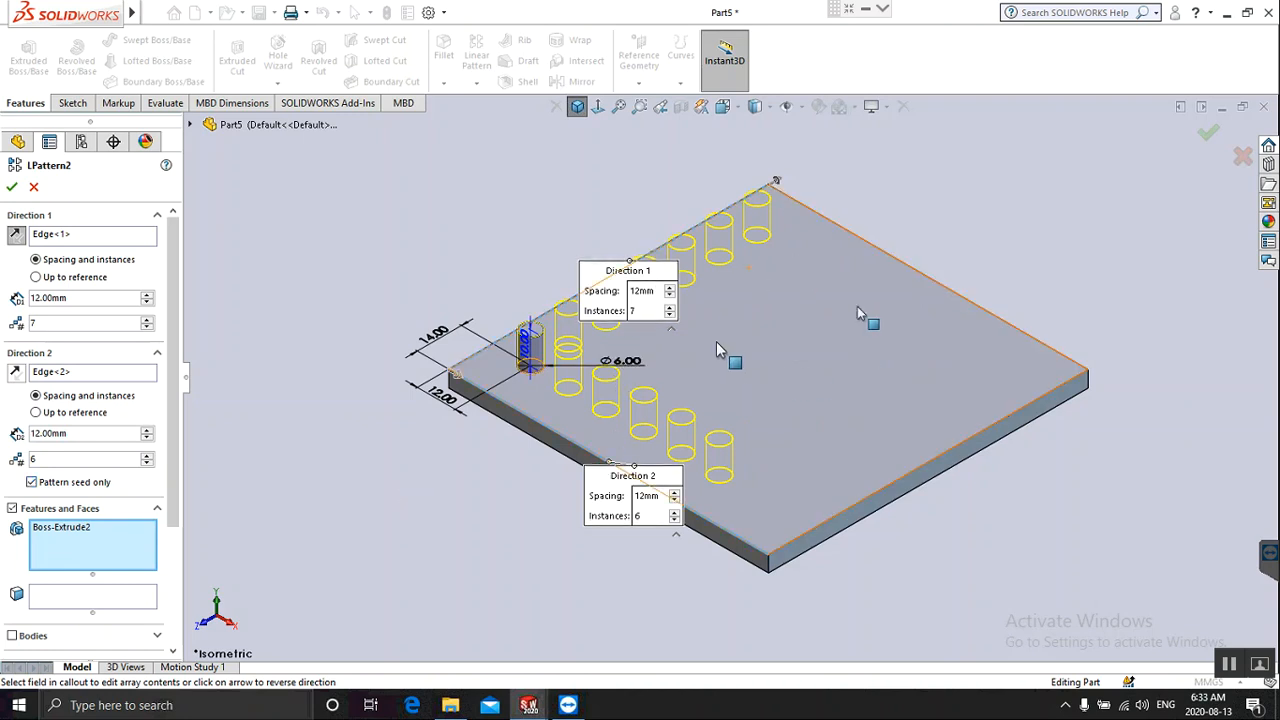
pyautogui.click(12, 188)
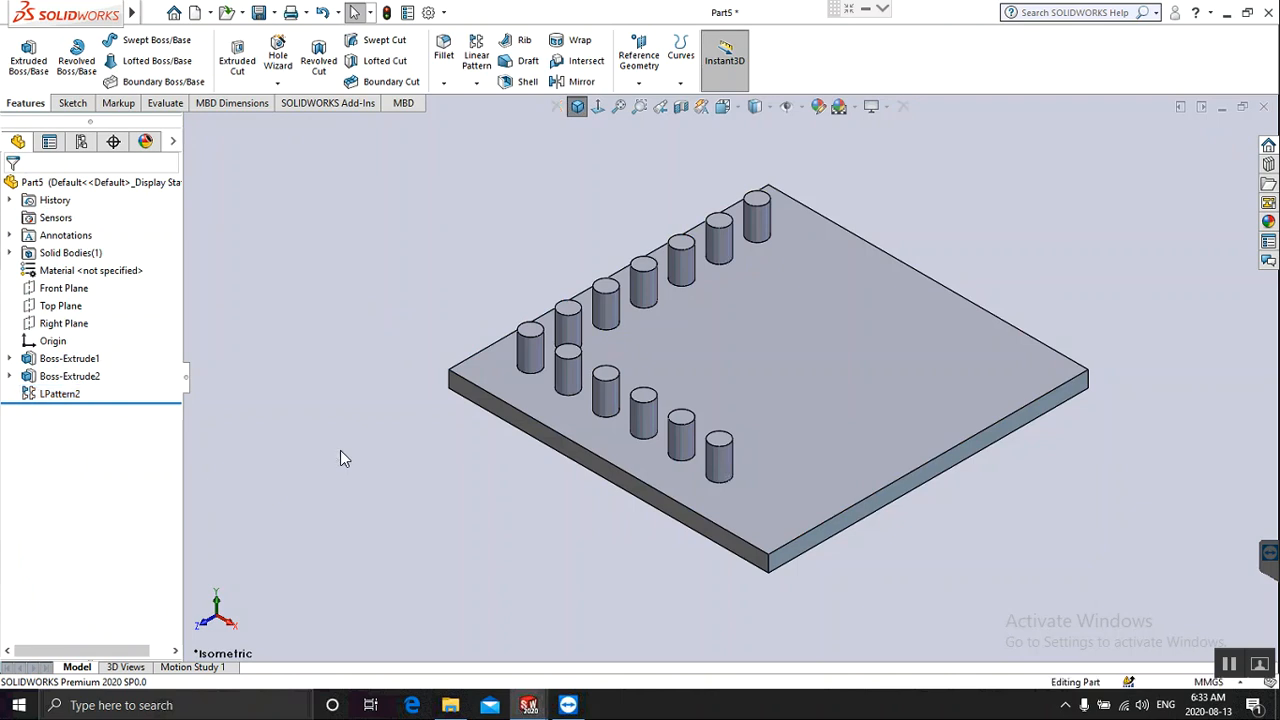
# Reopen the linear pattern for editing and turn off the seed-only option for the second direction.
pyautogui.rightClick(68, 398)
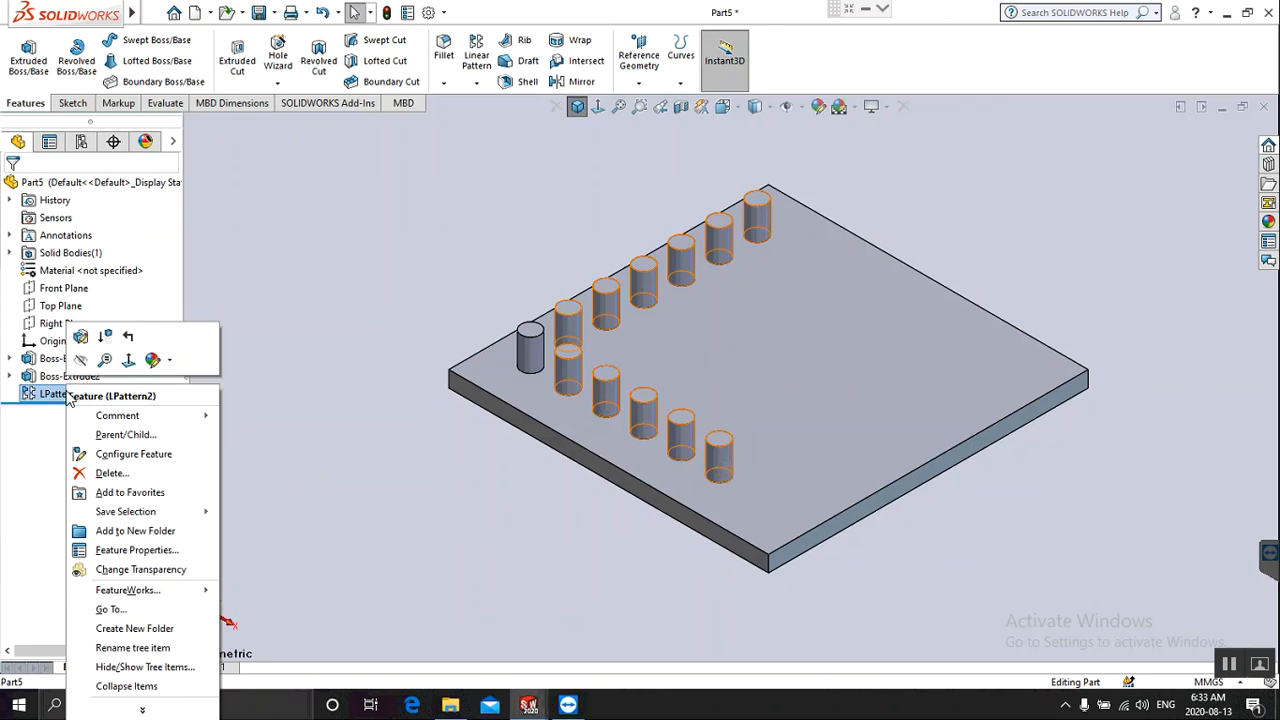
pyautogui.click(82, 345)
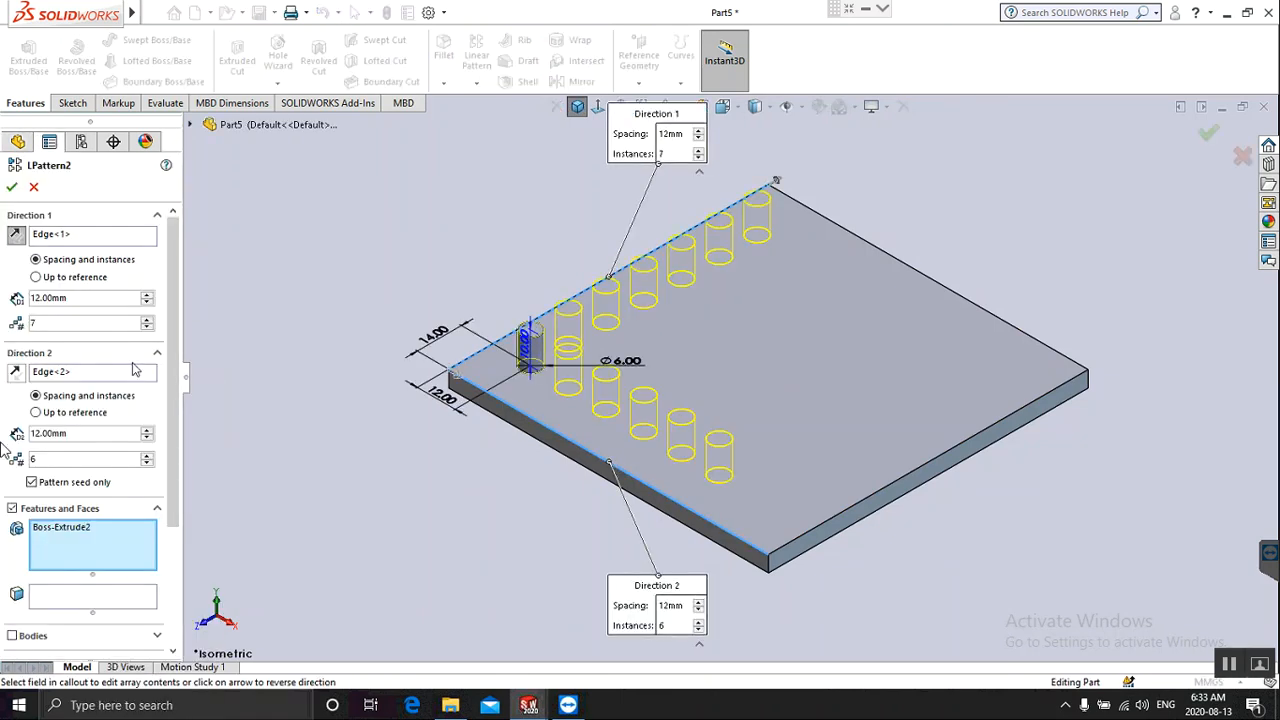
pyautogui.click(31, 482)
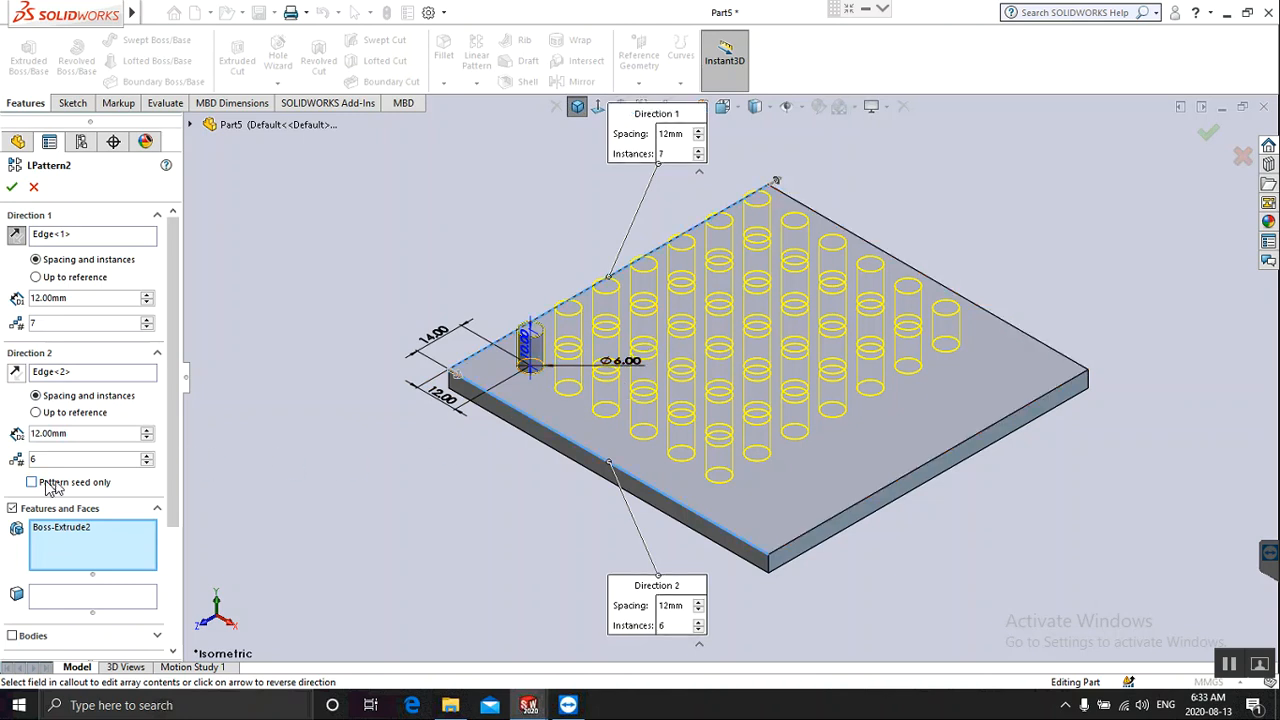
pyautogui.click(32, 482)
pyautogui.click(32, 482)
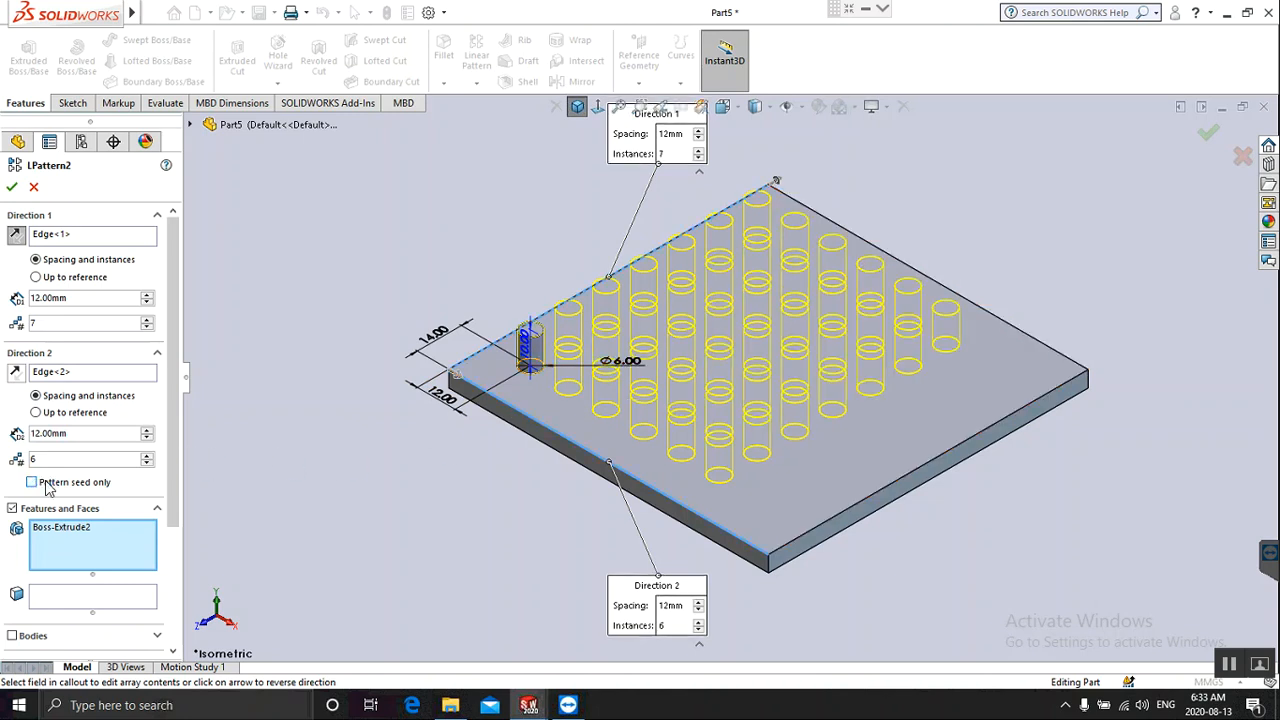
# Skip instances (1, 6), (3, 6), (2, 4) and the third boss along the front edge in the linear pattern, and apply the change.
pyautogui.moveTo(178, 445); pyautogui.dragTo(180, 571)
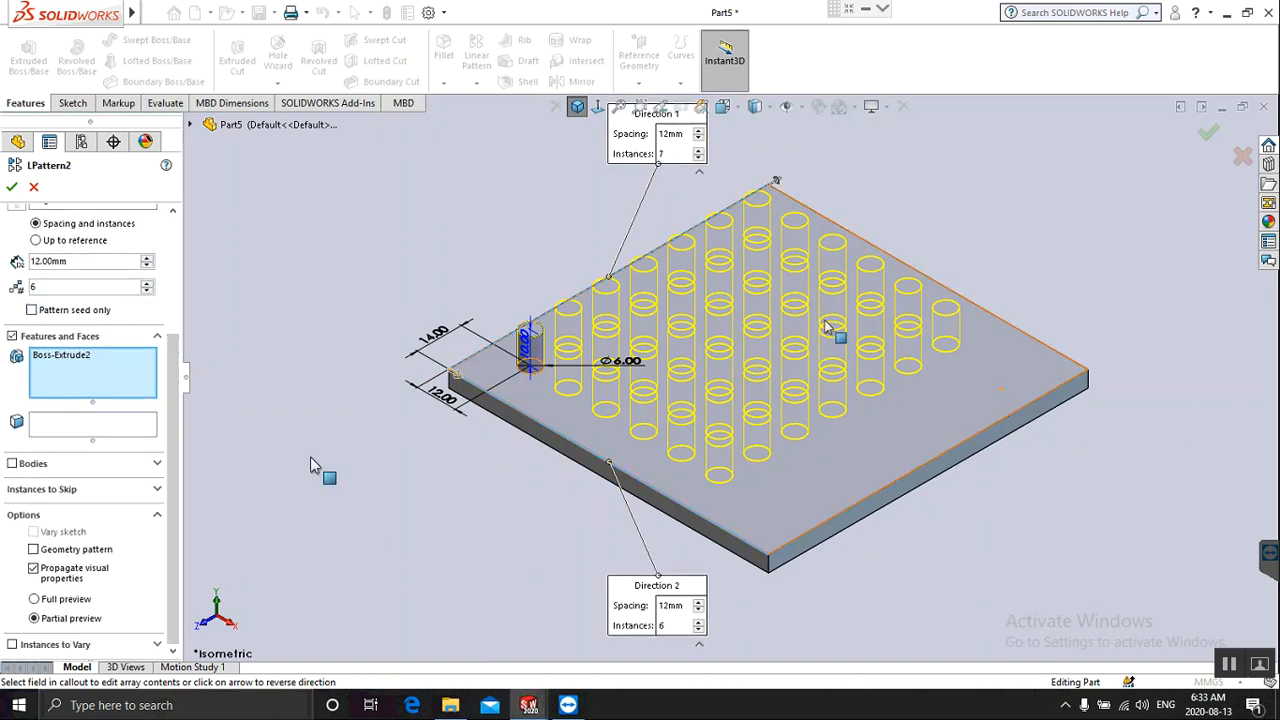
pyautogui.click(155, 490)
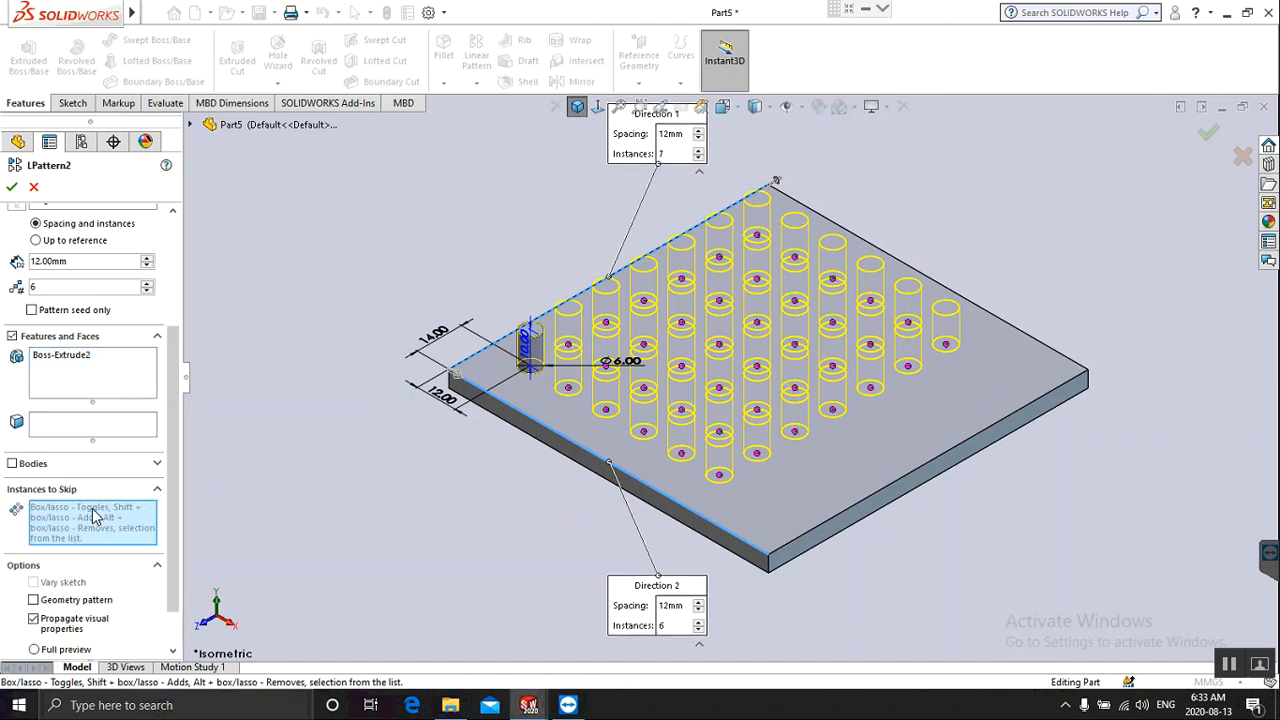
pyautogui.moveTo(623, 423); pyautogui.dragTo(705, 522, button='middle')
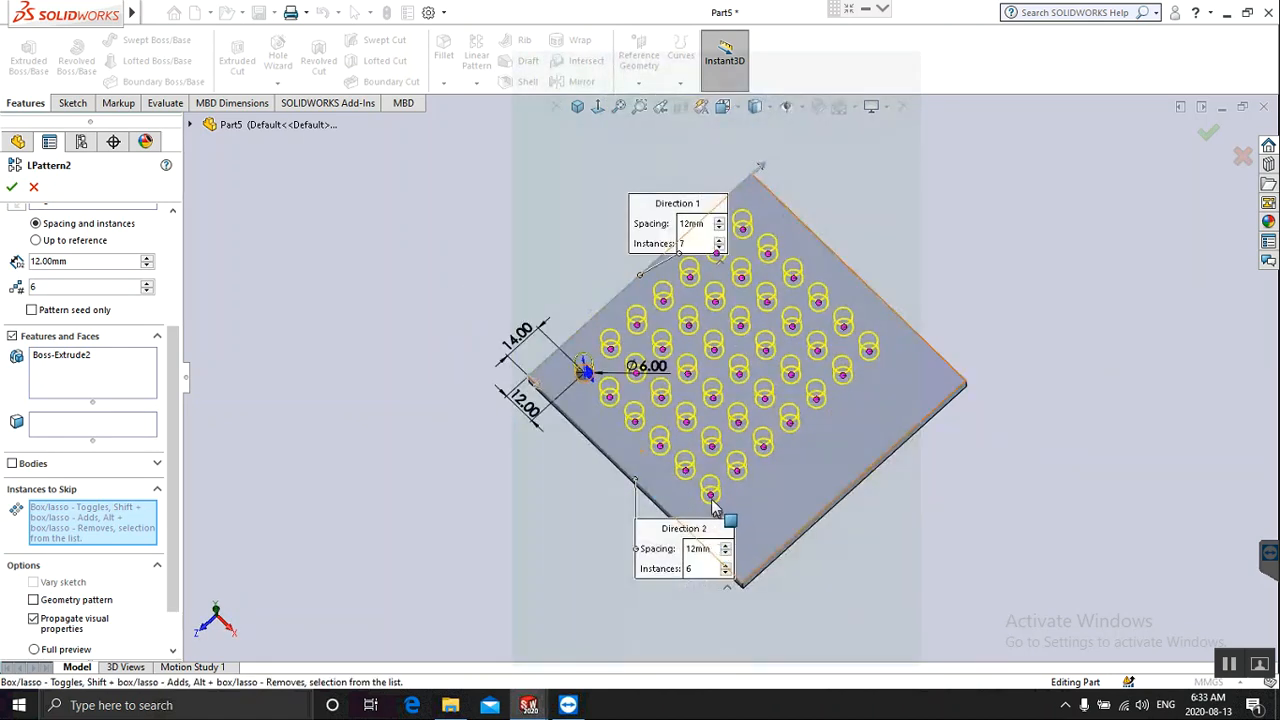
pyautogui.scroll(-3, 713, 507)
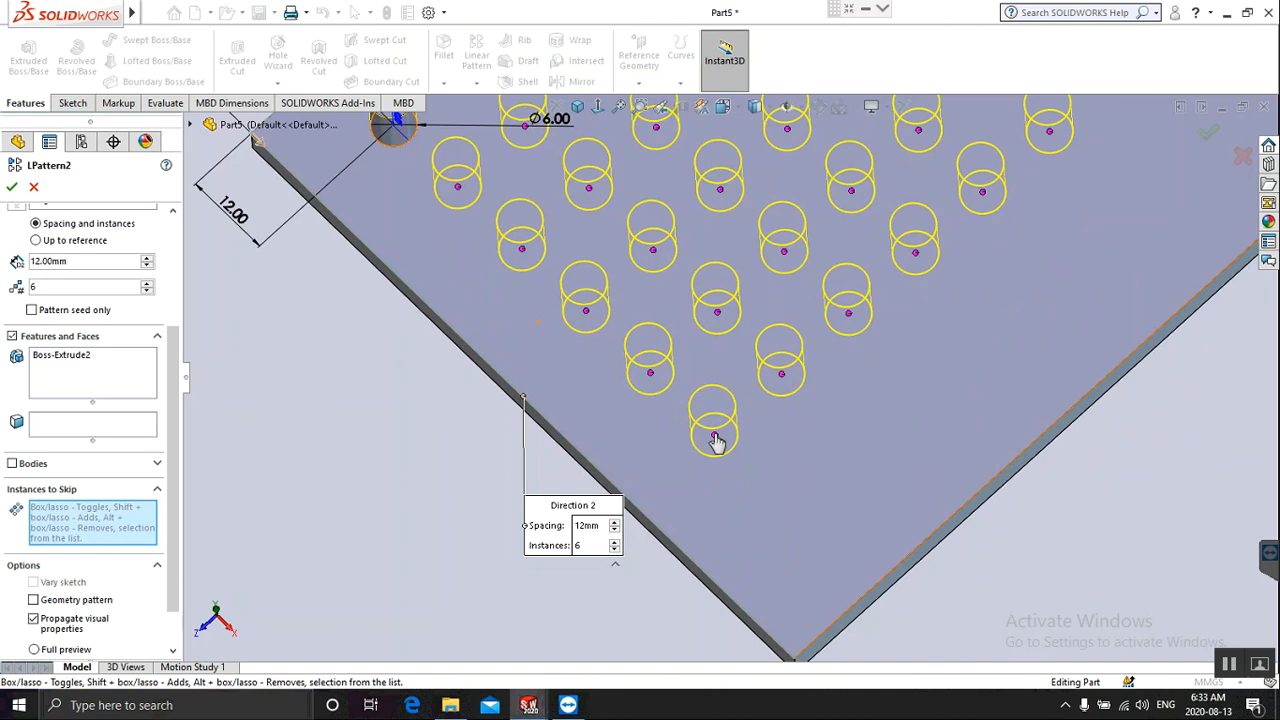
pyautogui.click(848, 312)
pyautogui.click(653, 251)
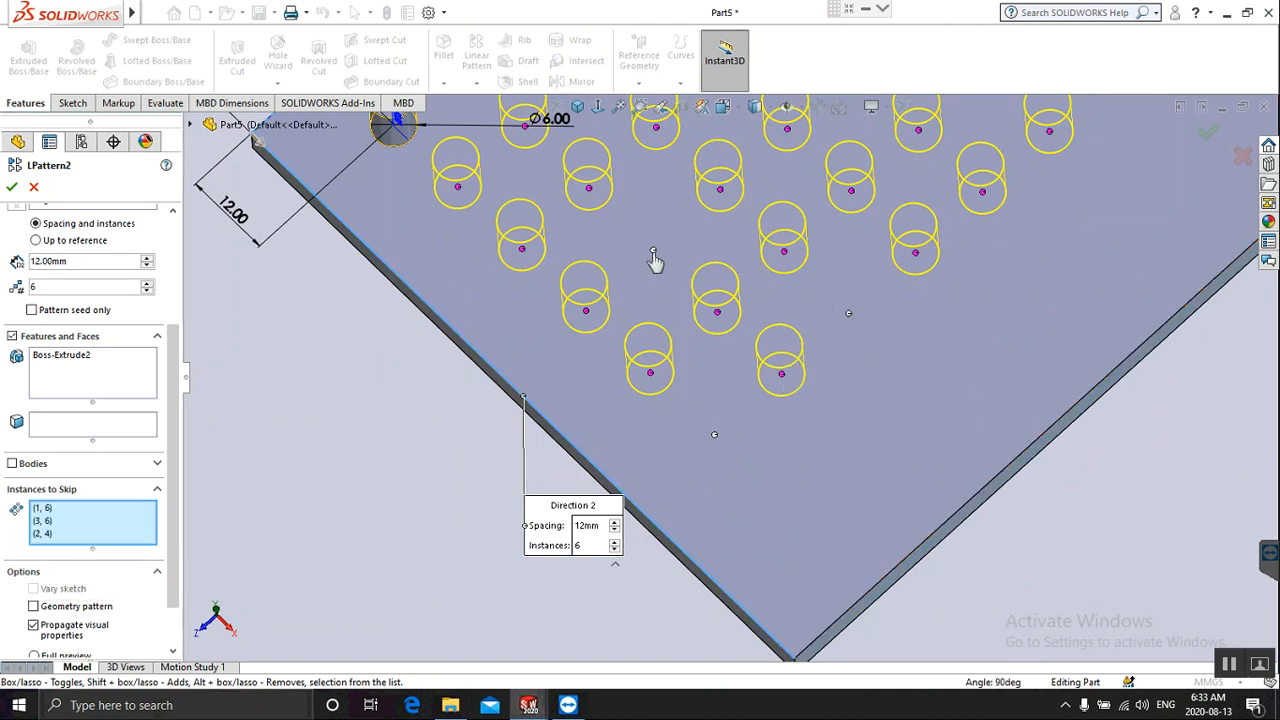
pyautogui.click(521, 254)
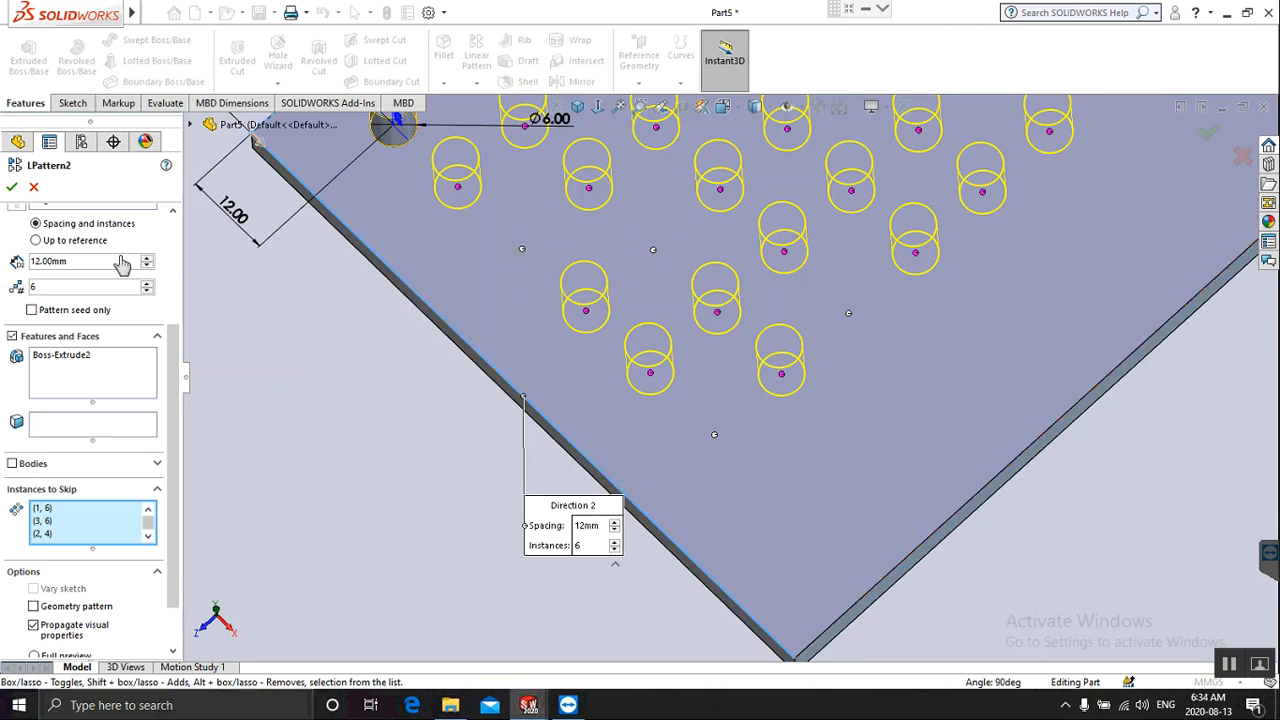
pyautogui.click(11, 188)
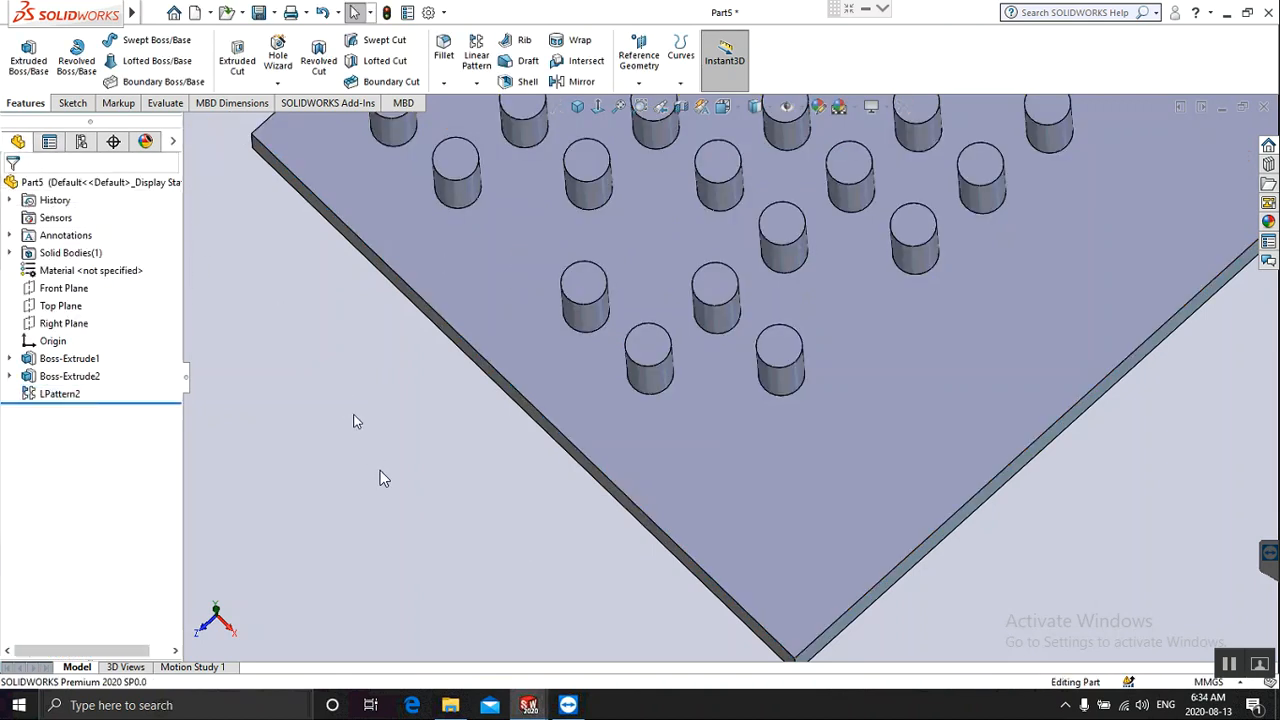
# Delete the two-direction linear pattern of bosses from the plate.
pyautogui.scroll(-5, 380, 470)
pyautogui.scroll(10, 380, 478)
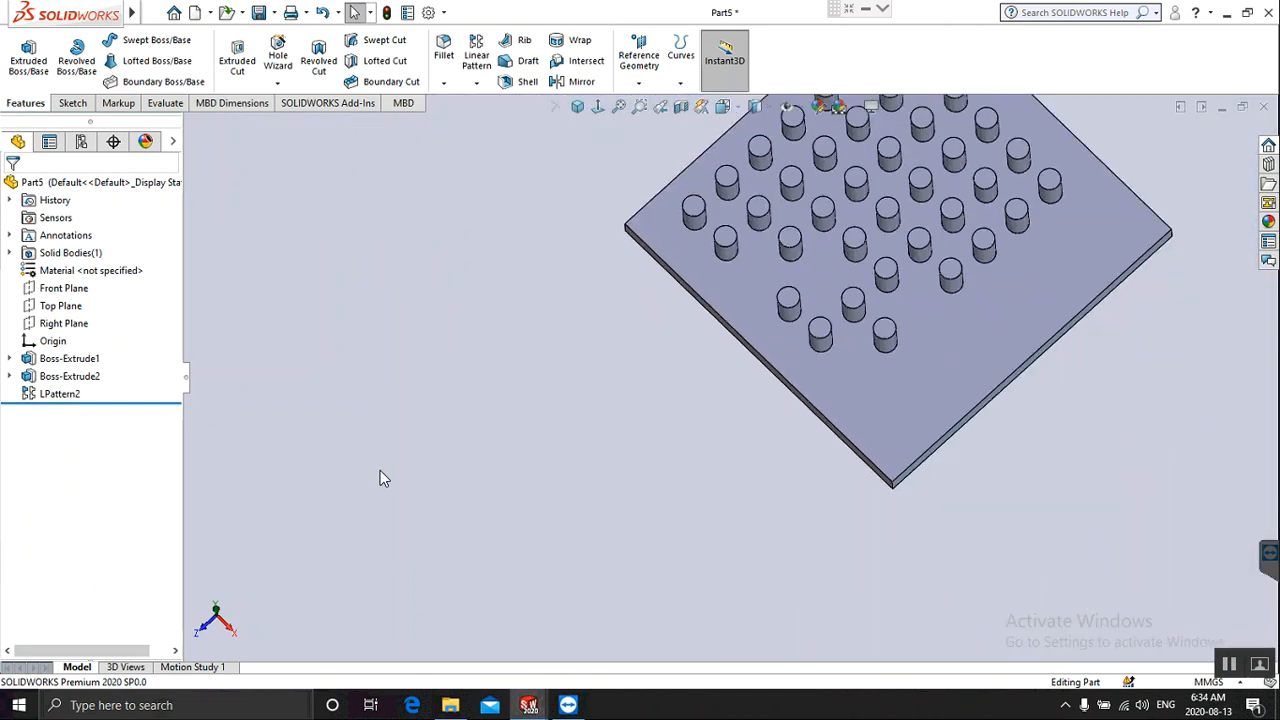
pyautogui.scroll(-5, 888, 278)
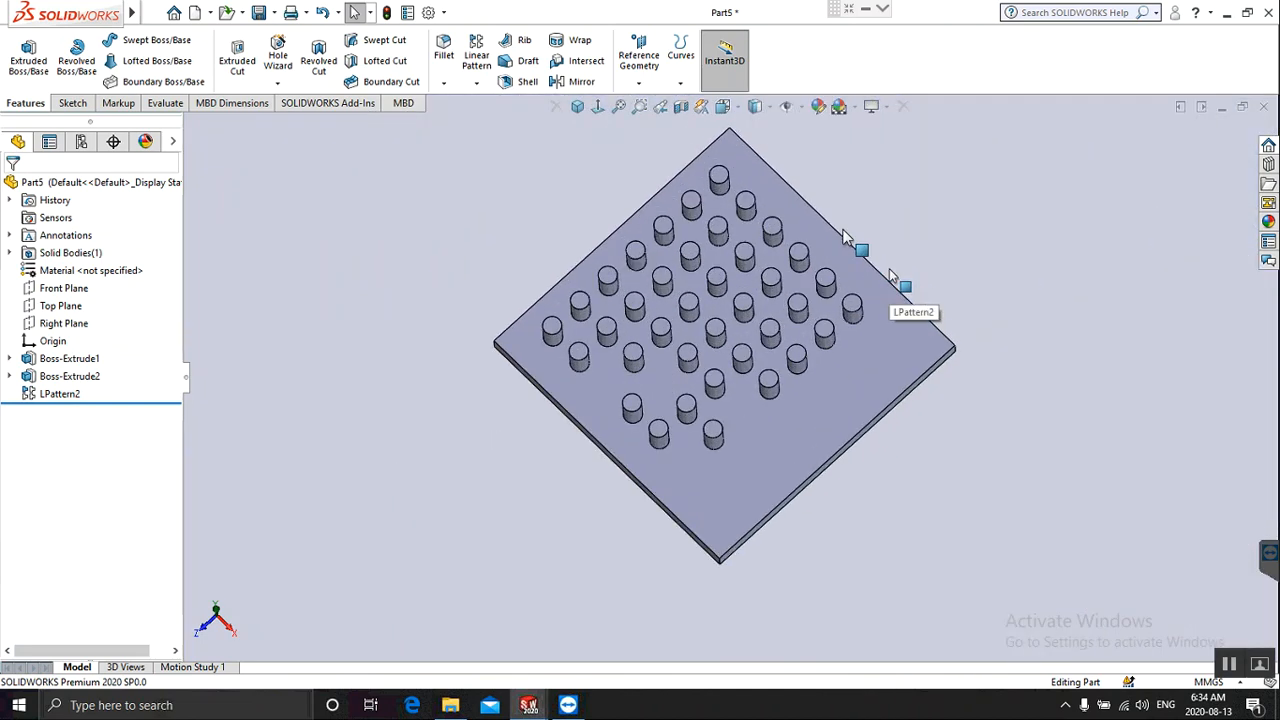
pyautogui.moveTo(791, 190); pyautogui.dragTo(899, 210, button='middle')
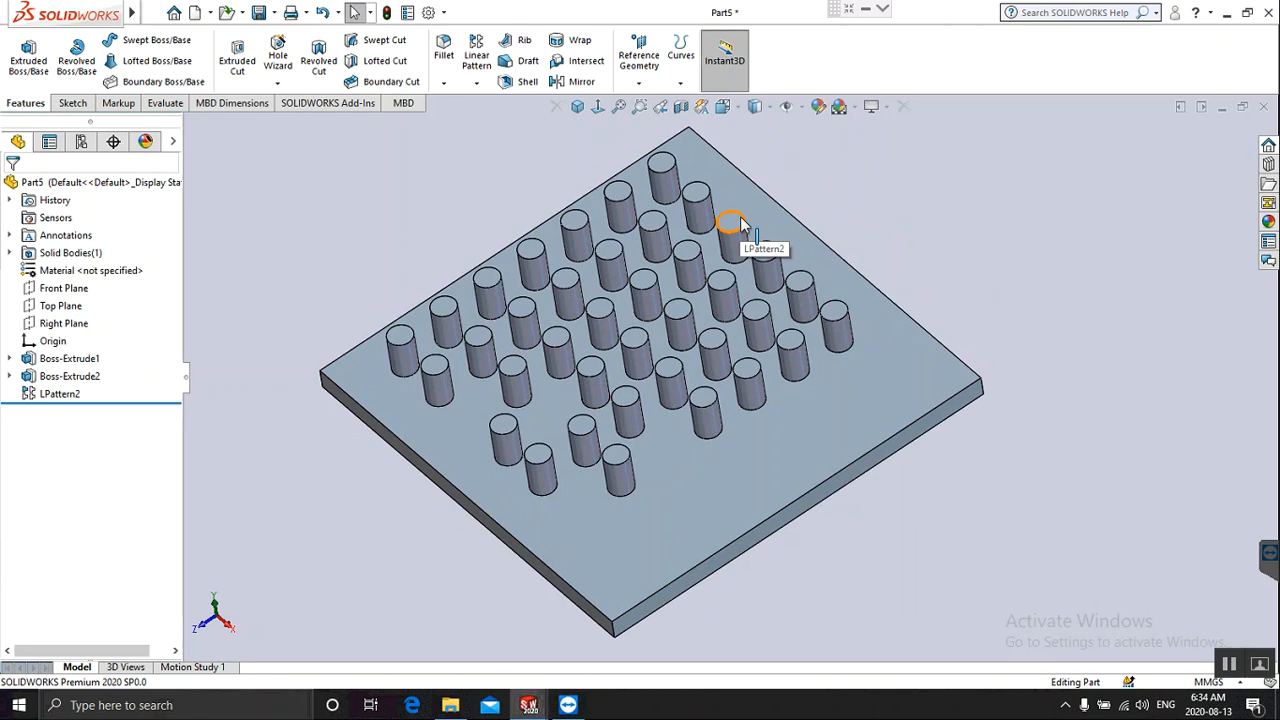
pyautogui.rightClick(46, 396)
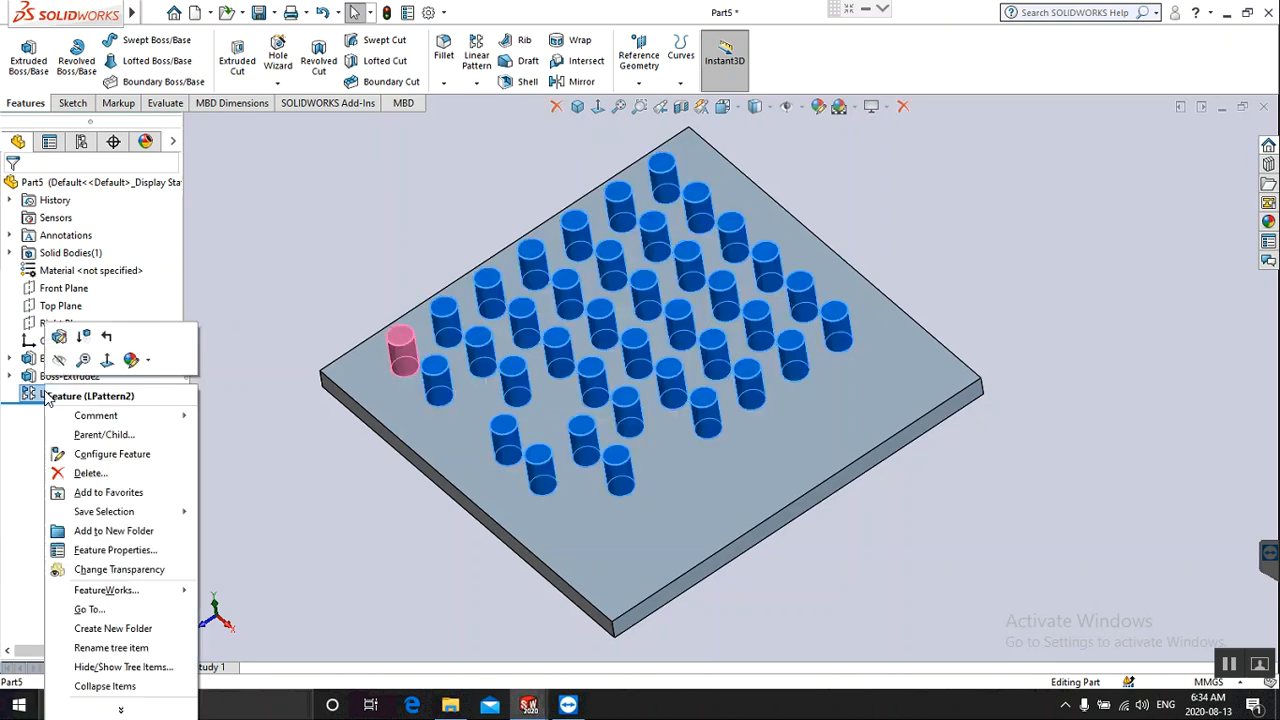
pyautogui.click(88, 473)
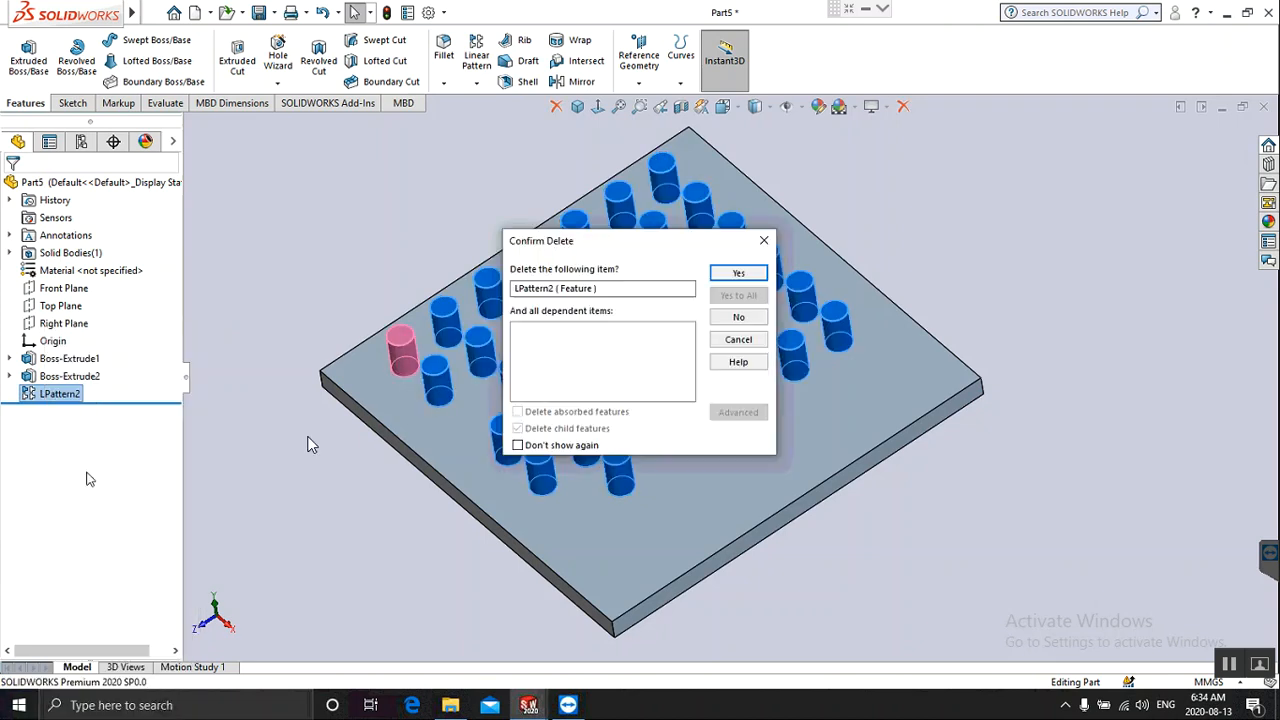
pyautogui.click(752, 279)
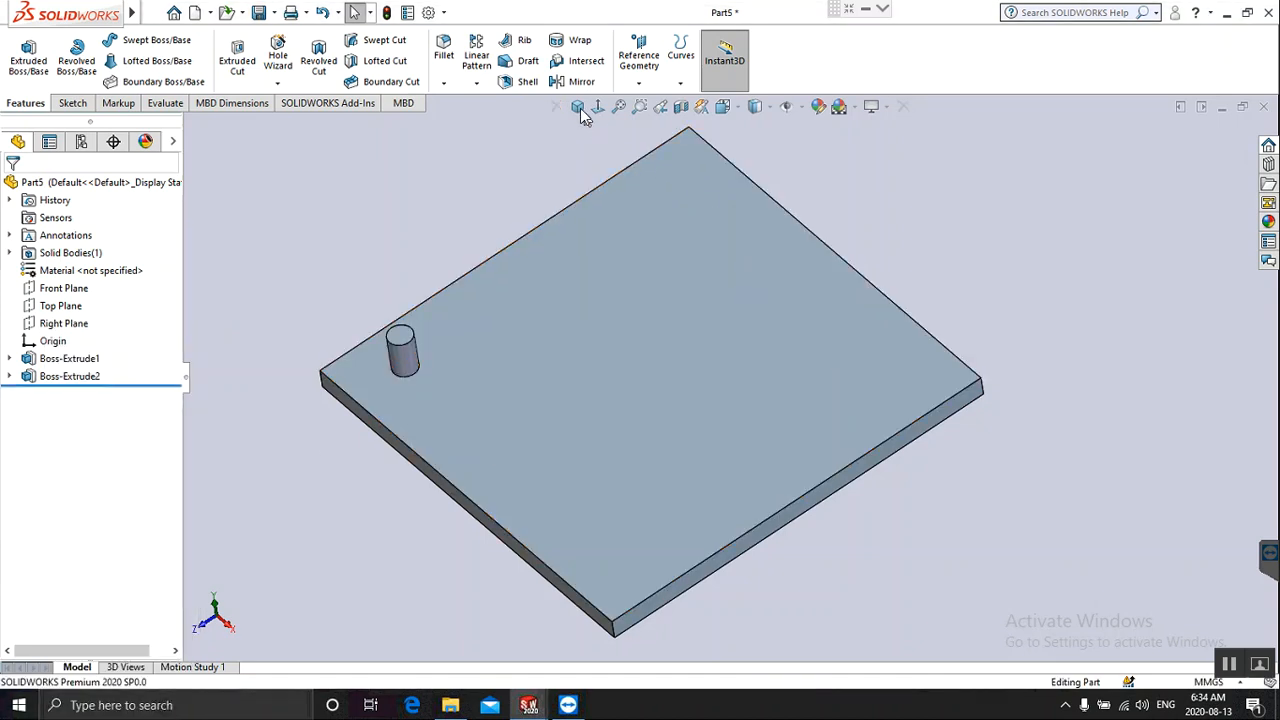
# Sketch a line about 87 mm long diagonally across the plate's top face from the boss's base centre, and exit the sketch.
pyautogui.click(578, 107)
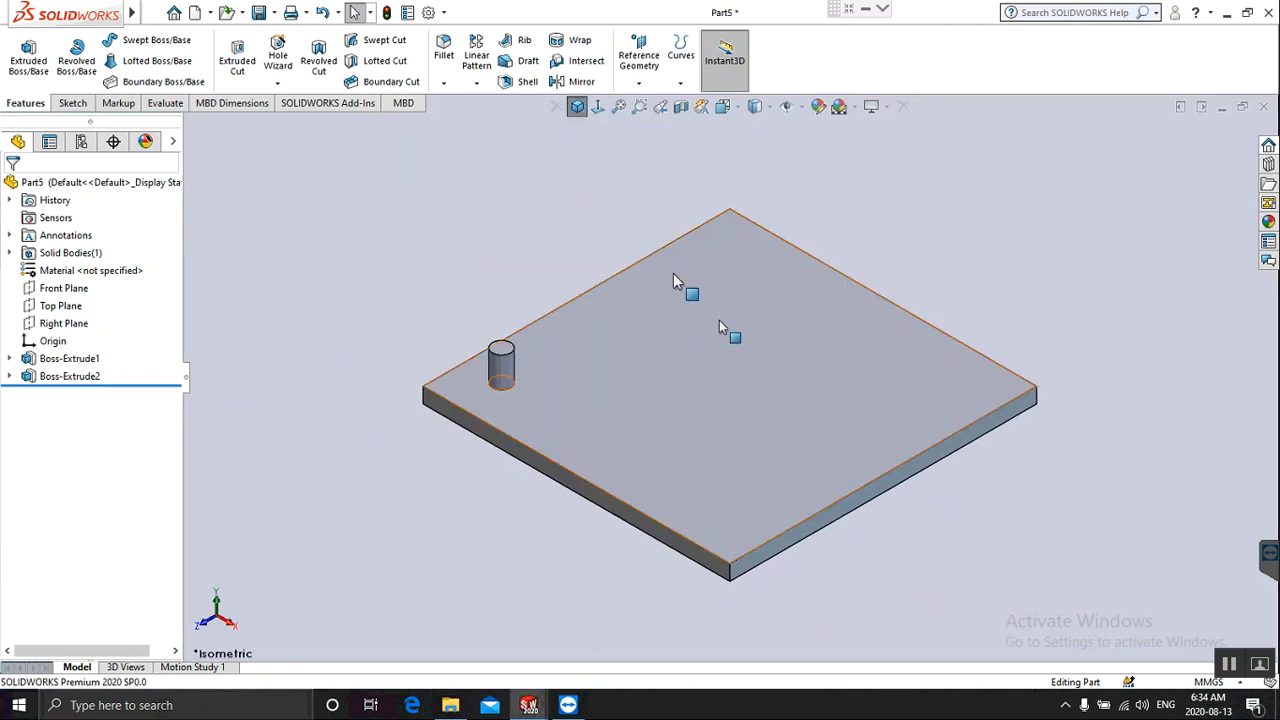
pyautogui.click(66, 104)
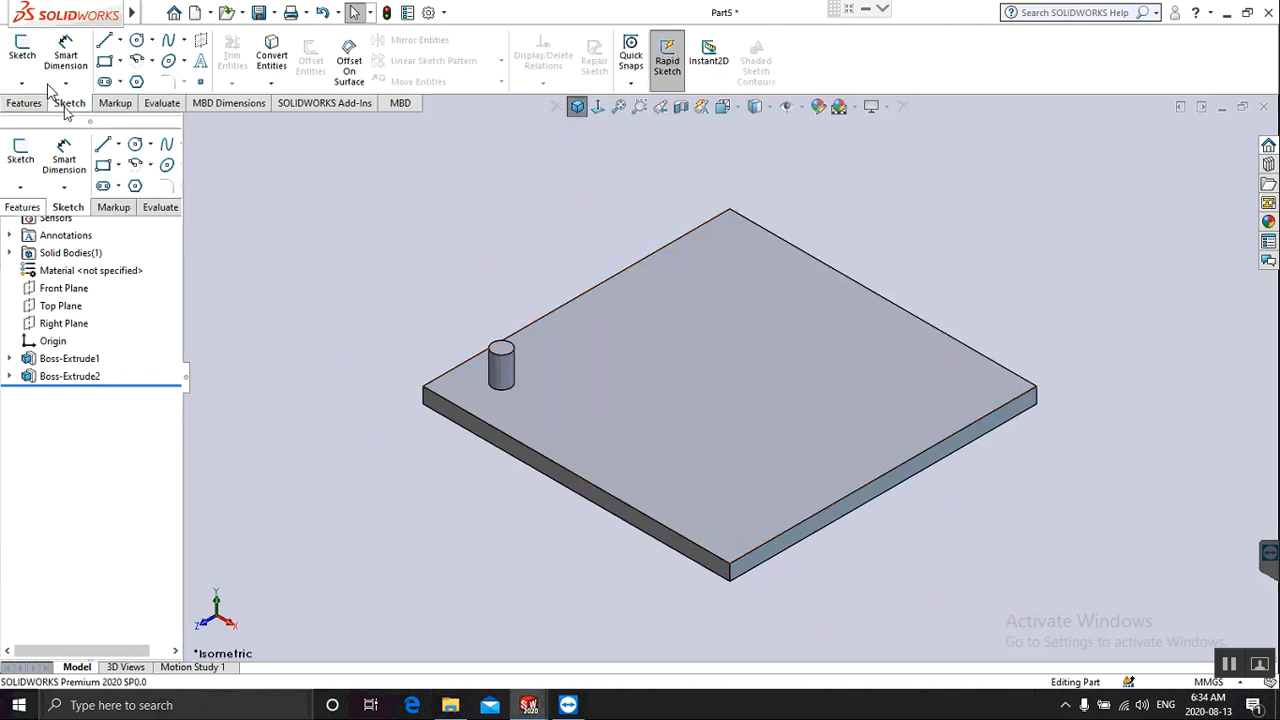
pyautogui.click(22, 50)
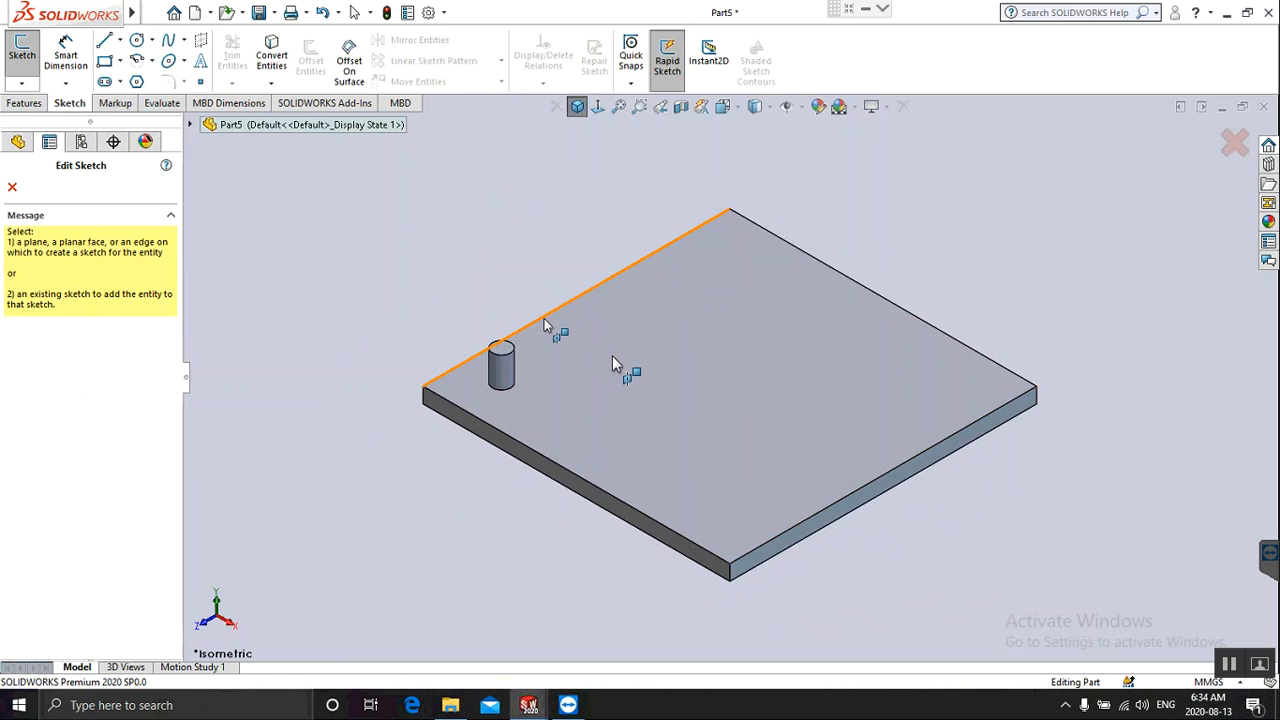
pyautogui.click(614, 362)
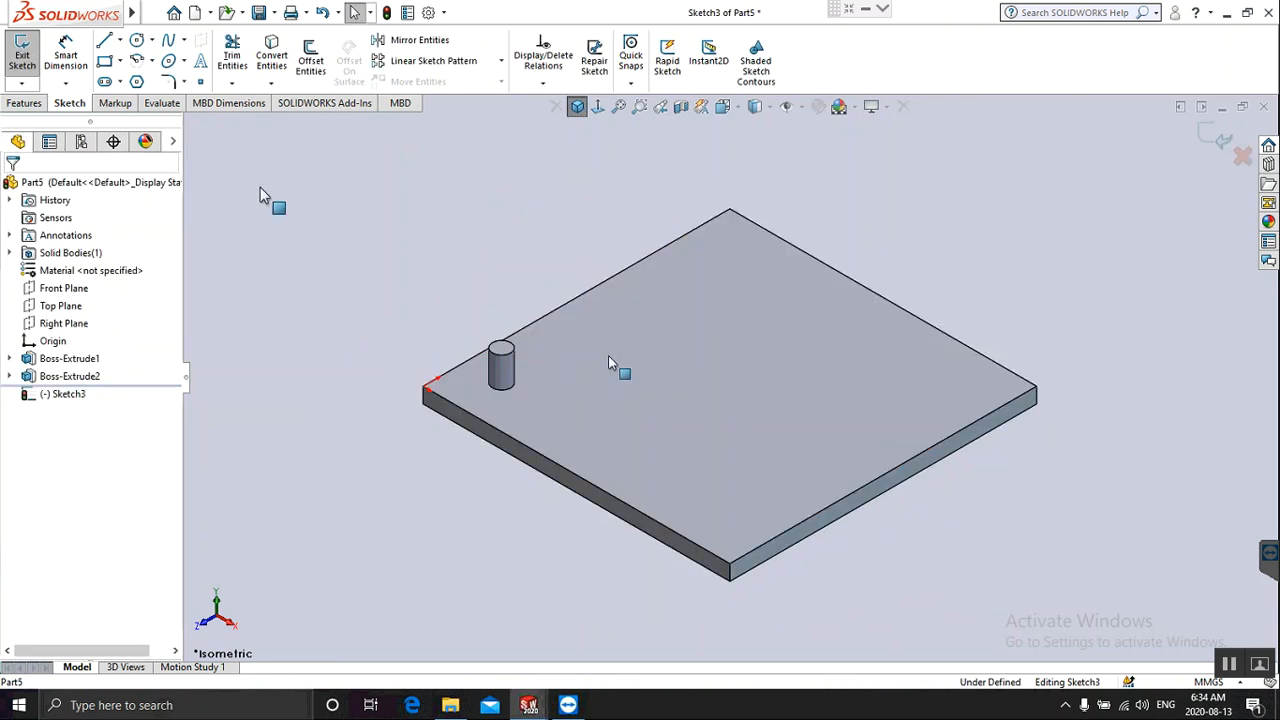
pyautogui.click(104, 47)
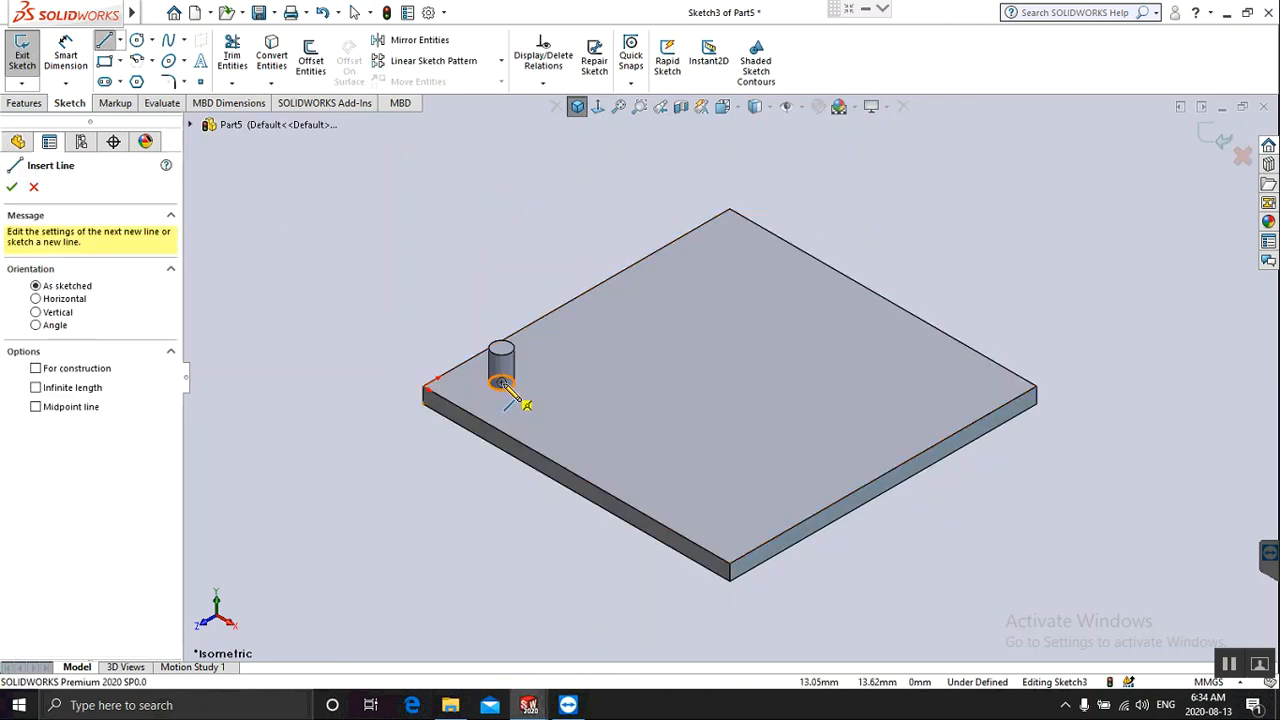
pyautogui.click(503, 383)
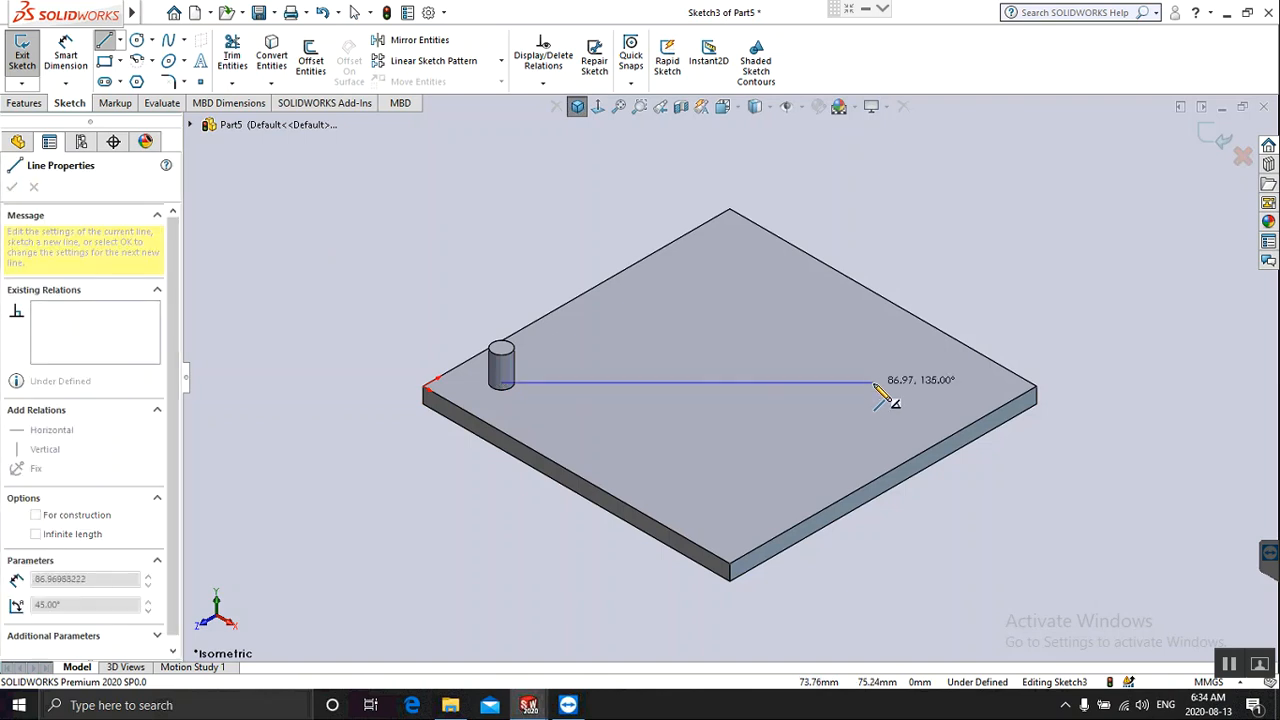
pyautogui.click(873, 382)
pyautogui.press('Escape')
pyautogui.press('Escape')
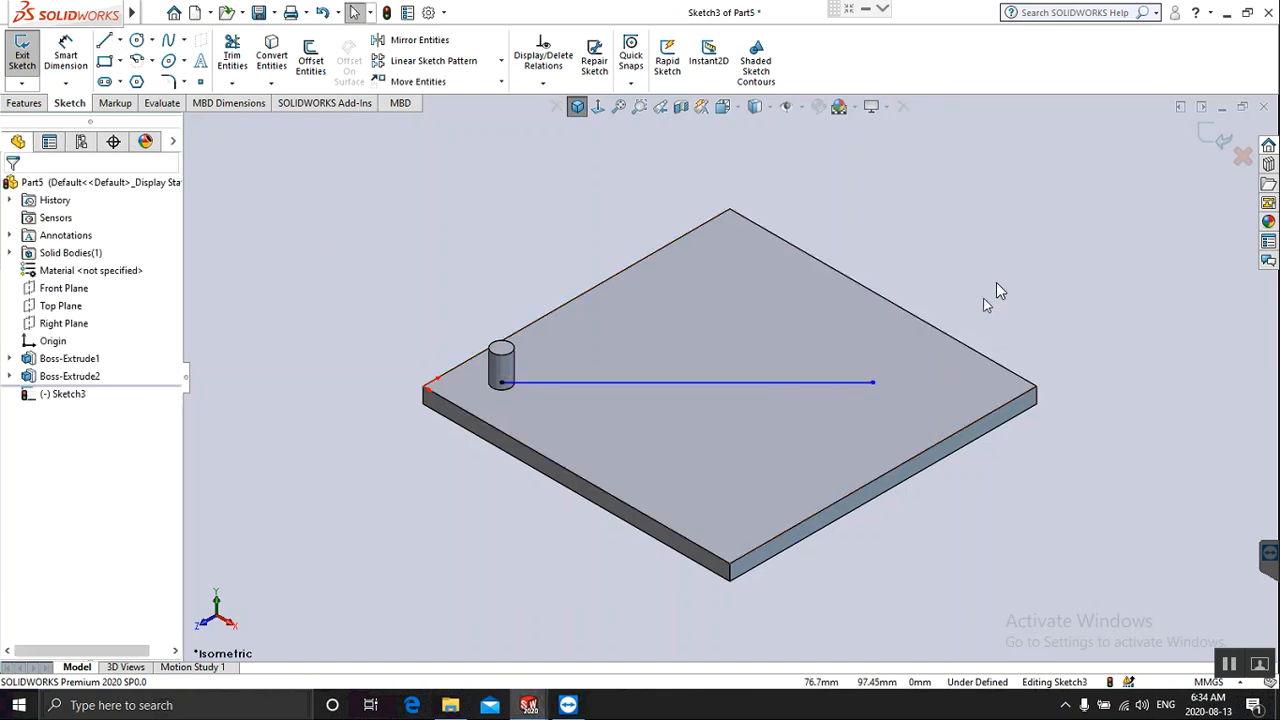
pyautogui.click(1224, 140)
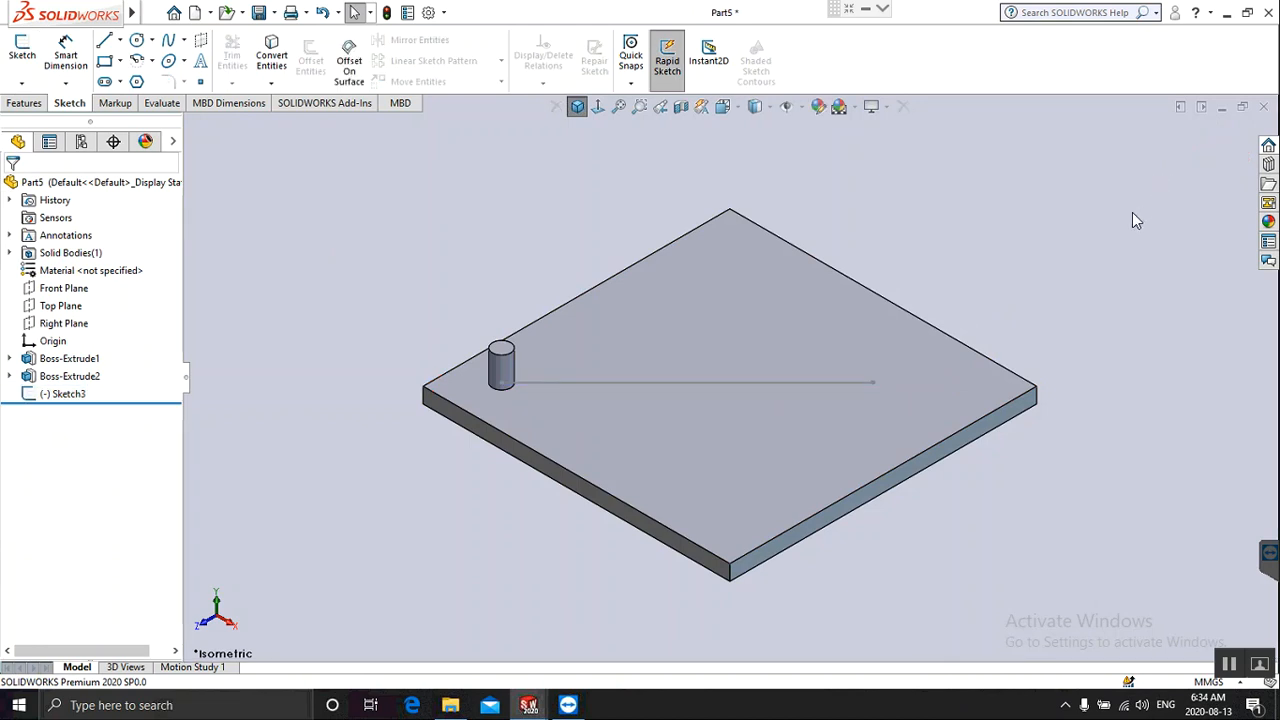
# Start a linear pattern of the cylindrical boss using the sketched diagonal line as the first direction.
pyautogui.click(24, 105)
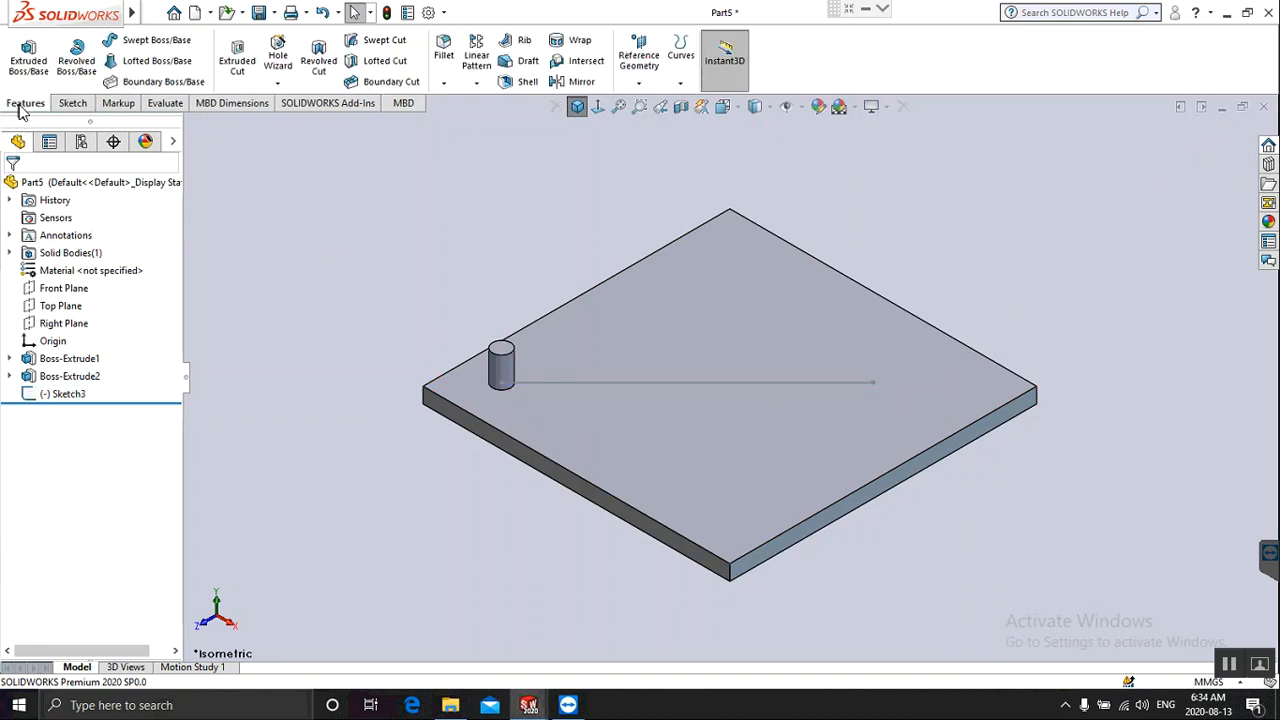
pyautogui.click(477, 58)
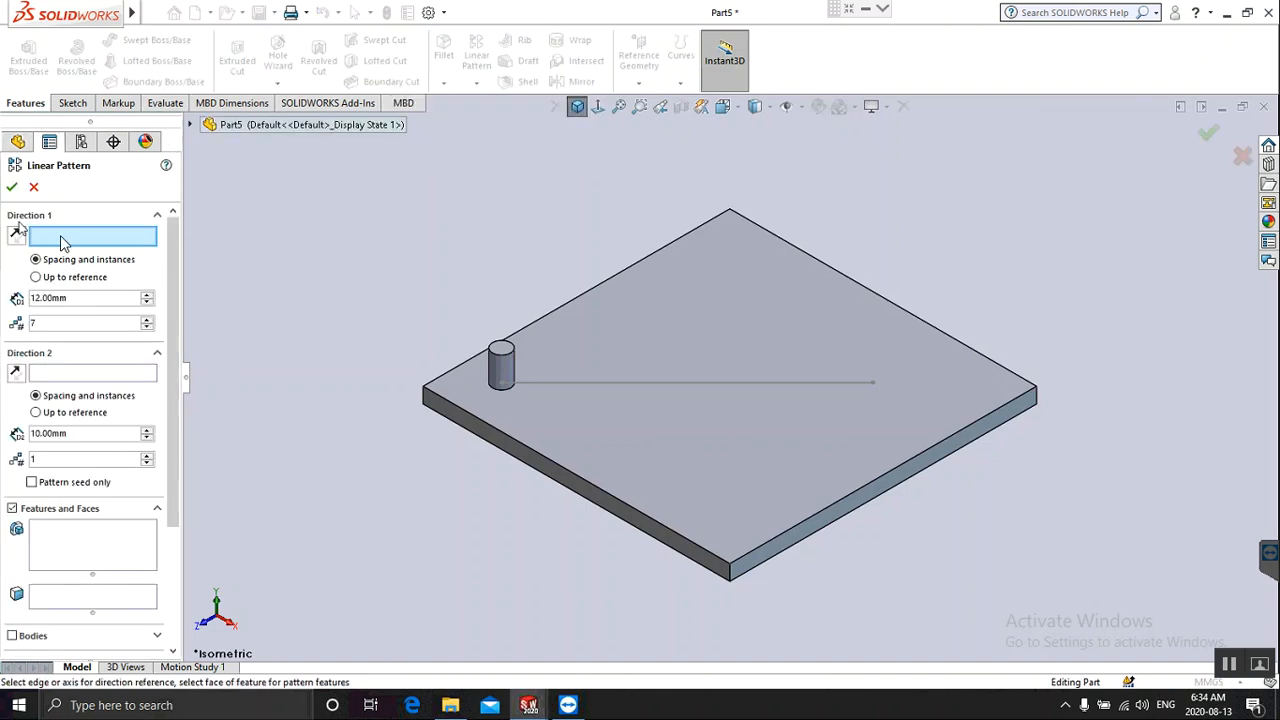
pyautogui.click(689, 392)
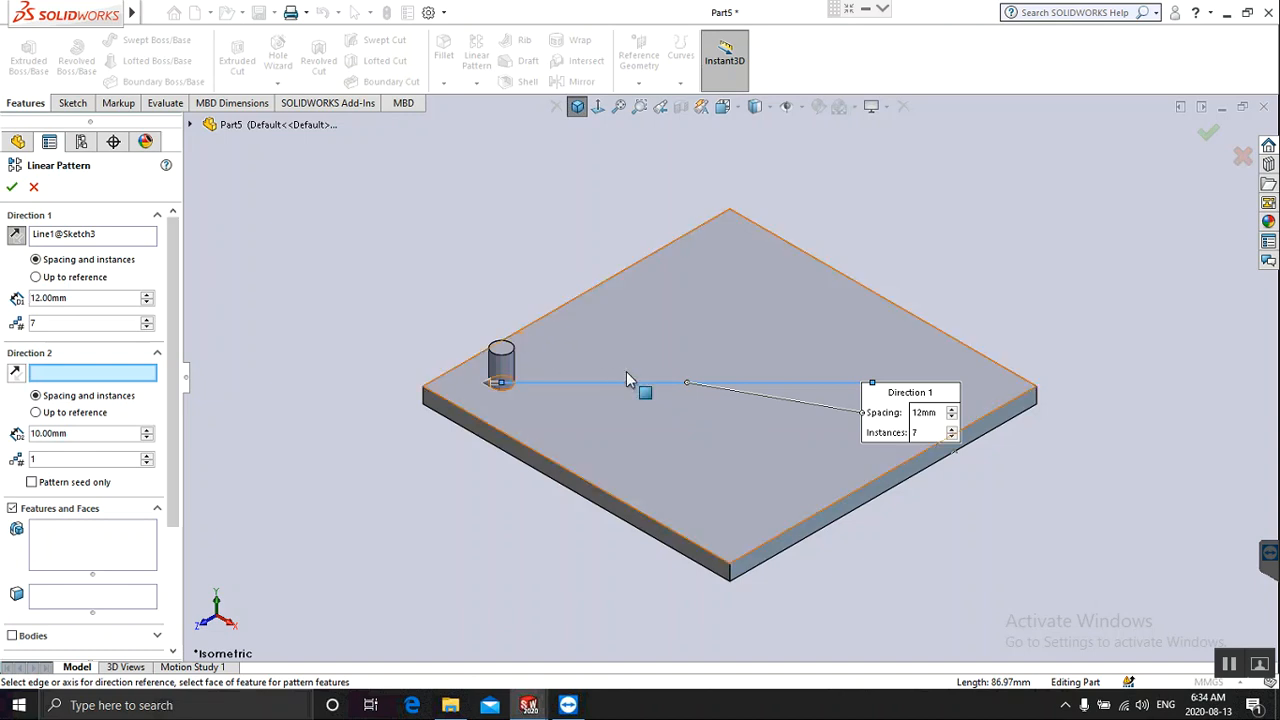
pyautogui.click(57, 548)
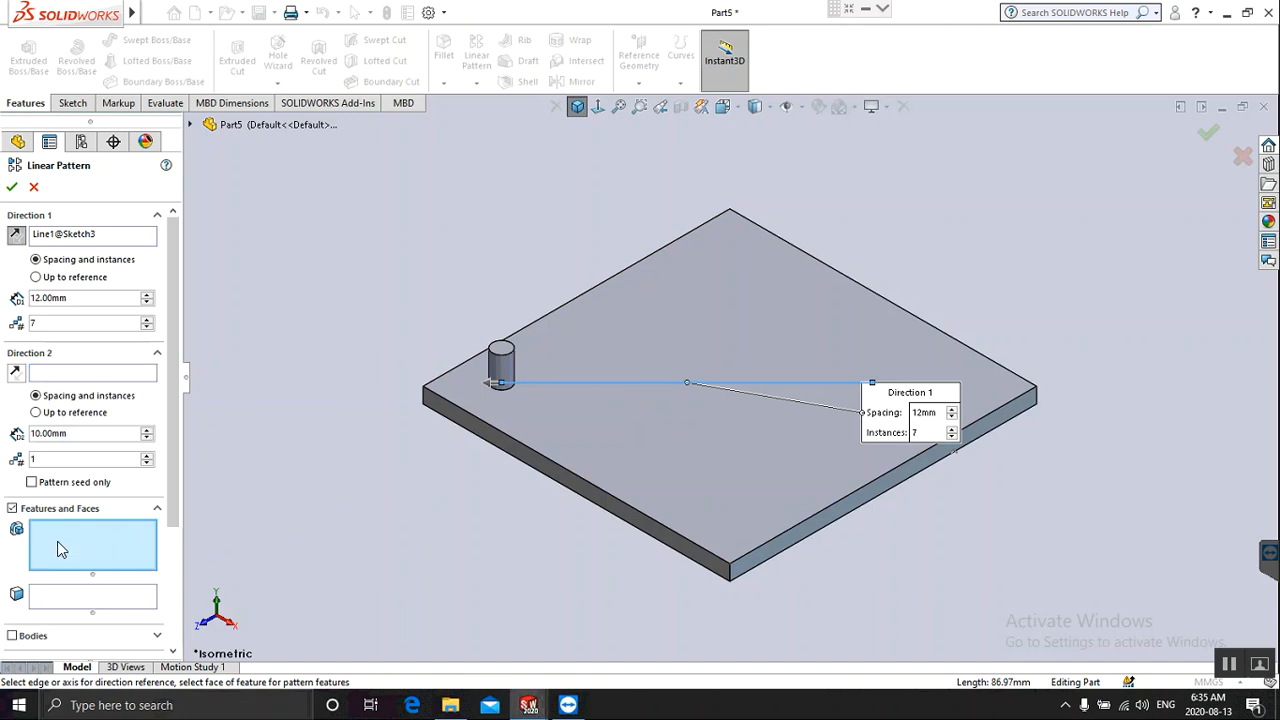
pyautogui.click(502, 372)
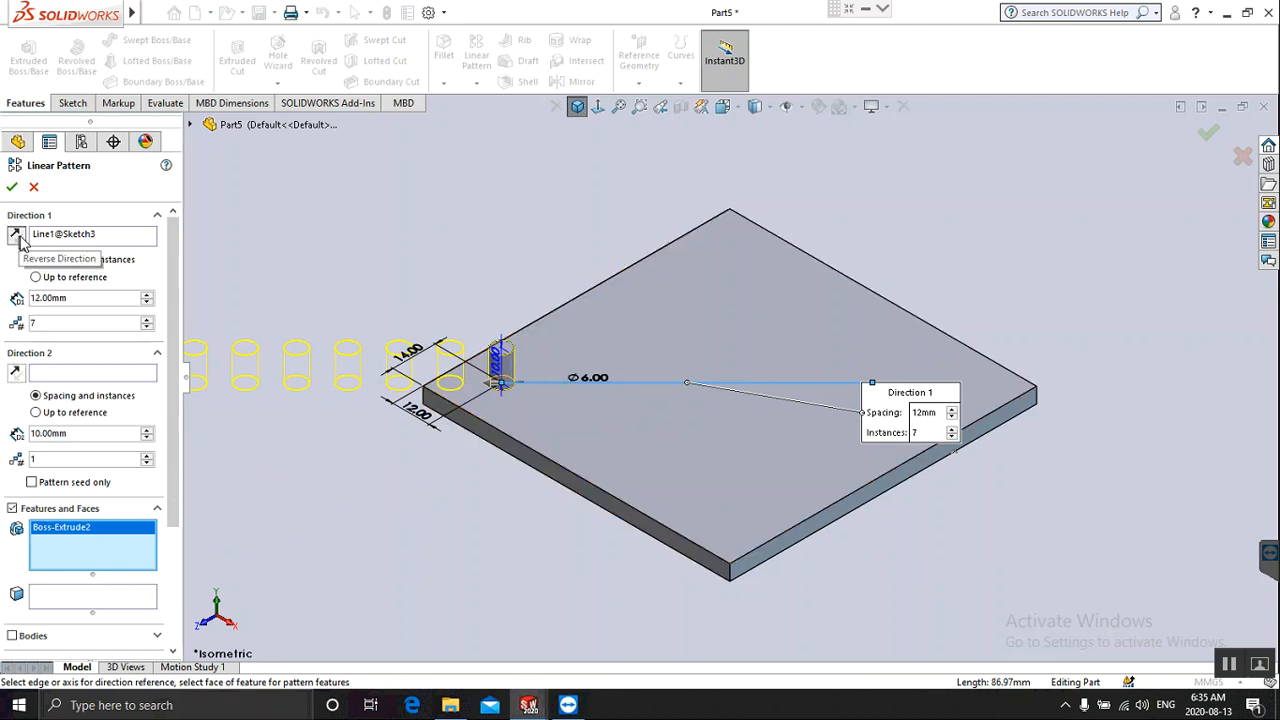
# Reverse the first direction so the bosses run across the plate, set 8 instances, and apply the linear pattern.
pyautogui.click(17, 240)
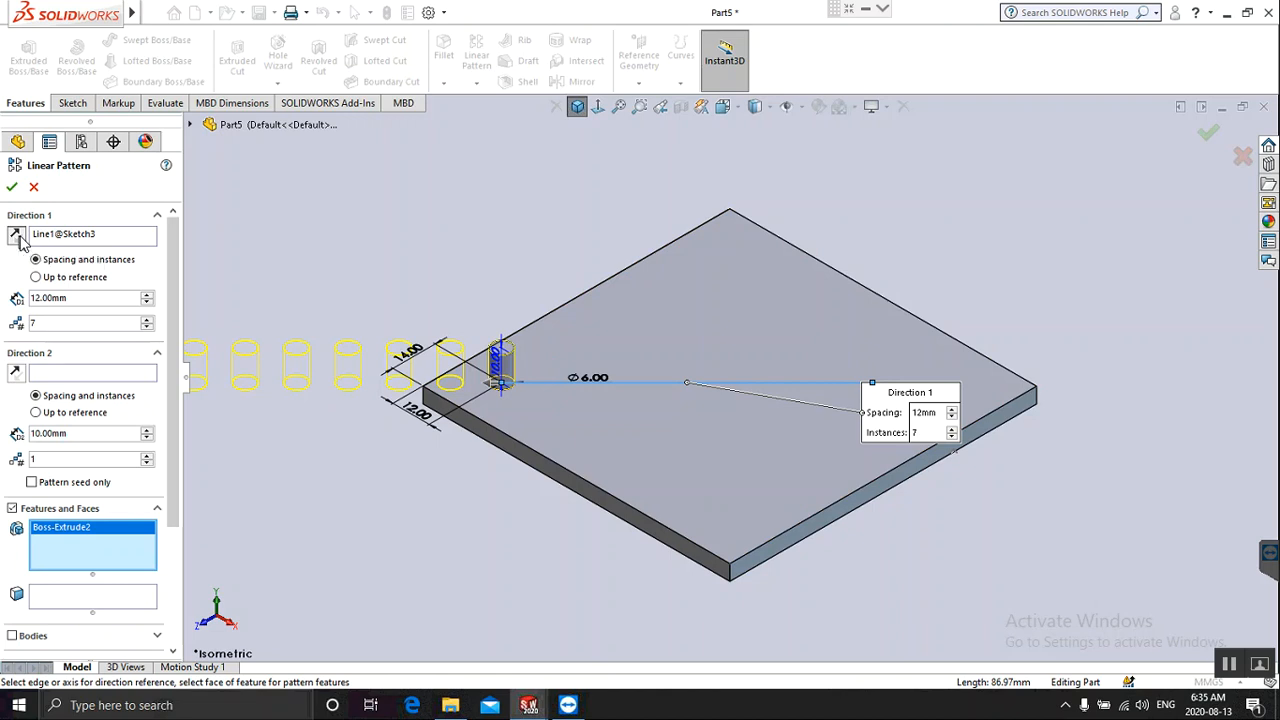
pyautogui.click(17, 240)
pyautogui.click(17, 238)
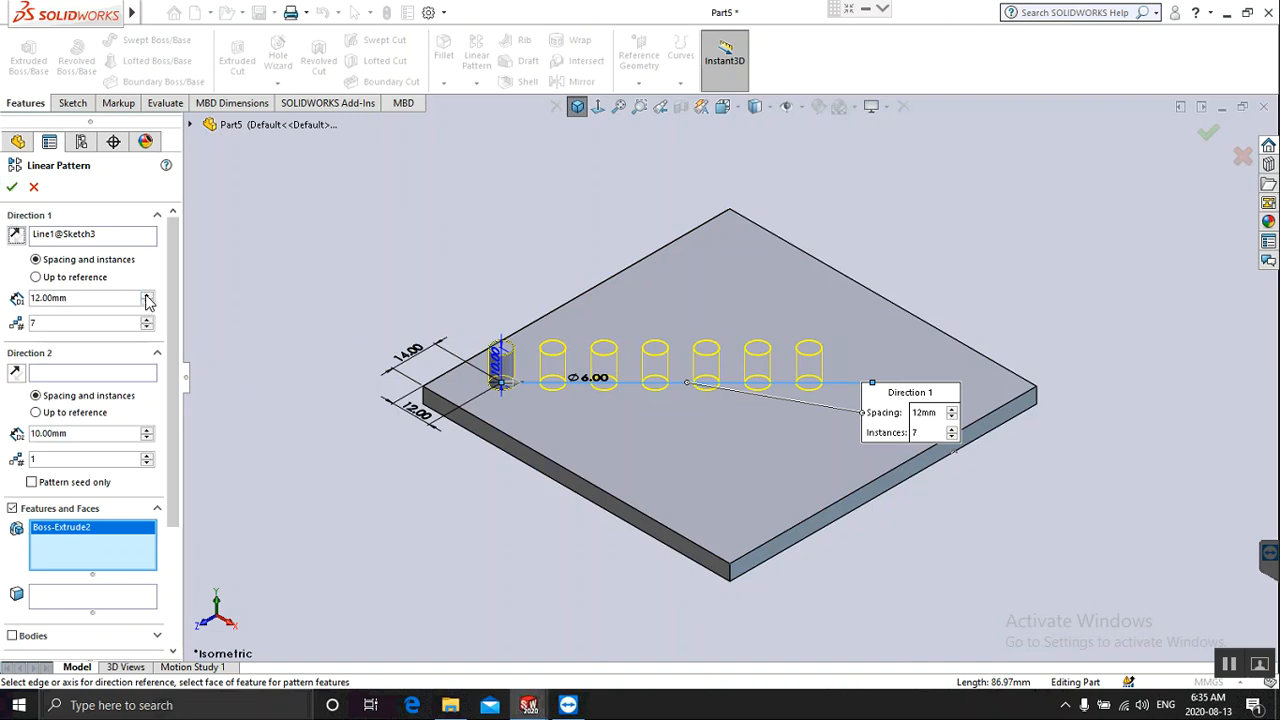
pyautogui.click(150, 320)
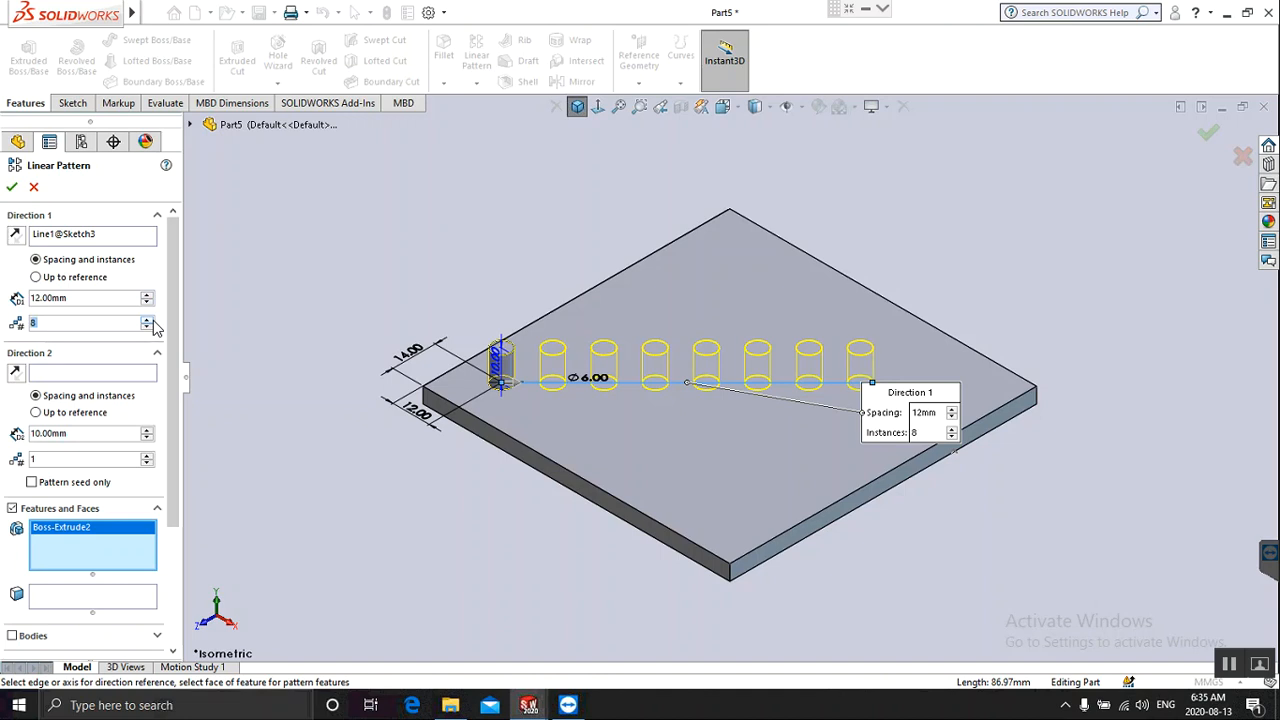
pyautogui.click(11, 190)
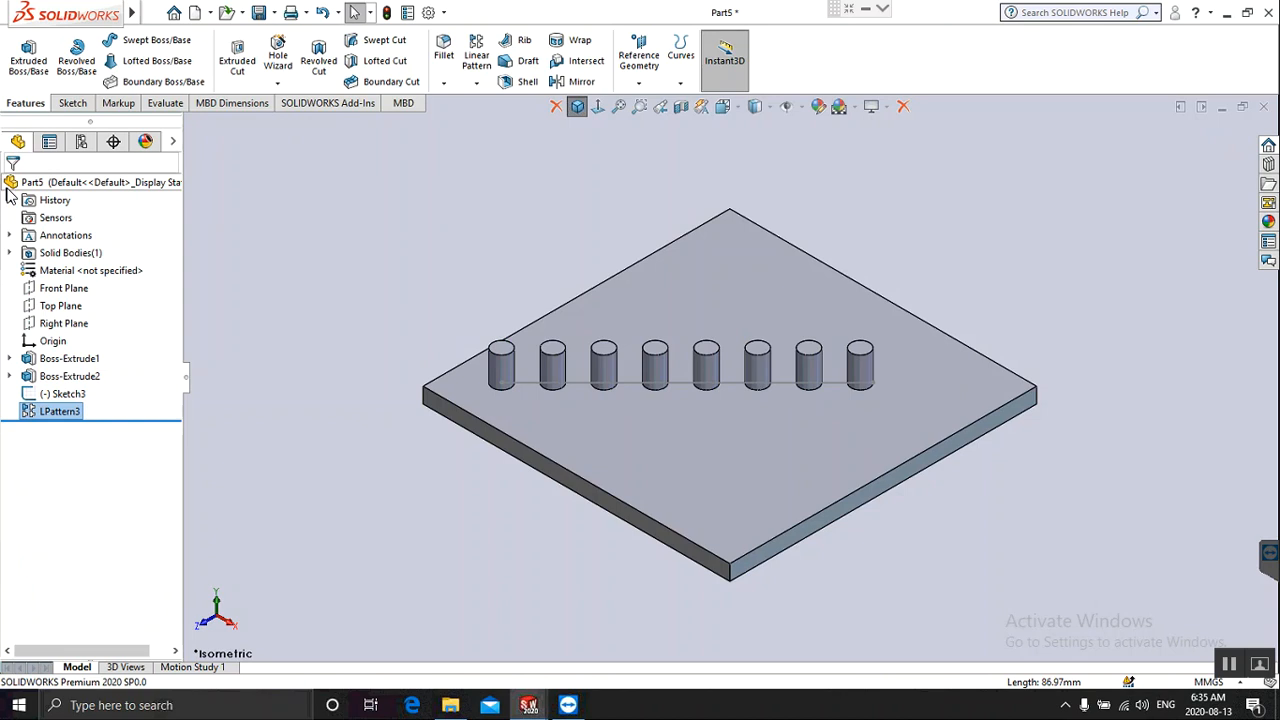
pyautogui.moveTo(131, 12)
pyautogui.click(322, 12)
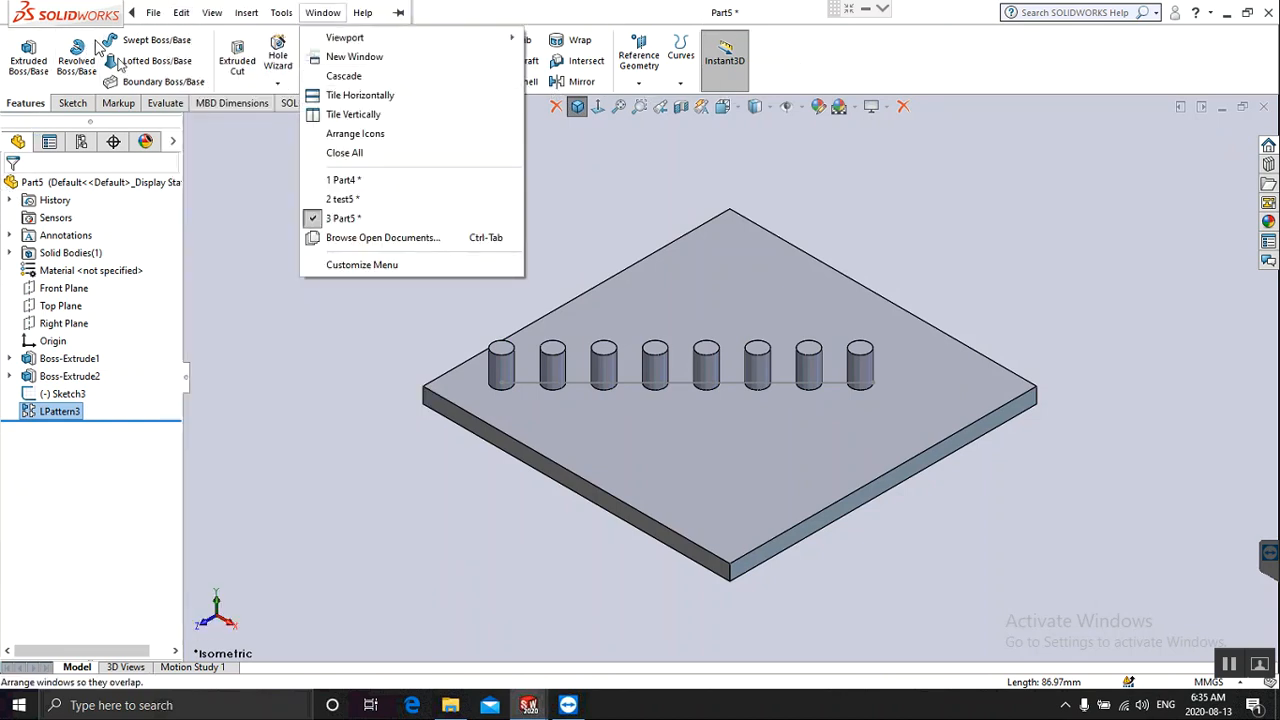
pyautogui.click(844, 167)
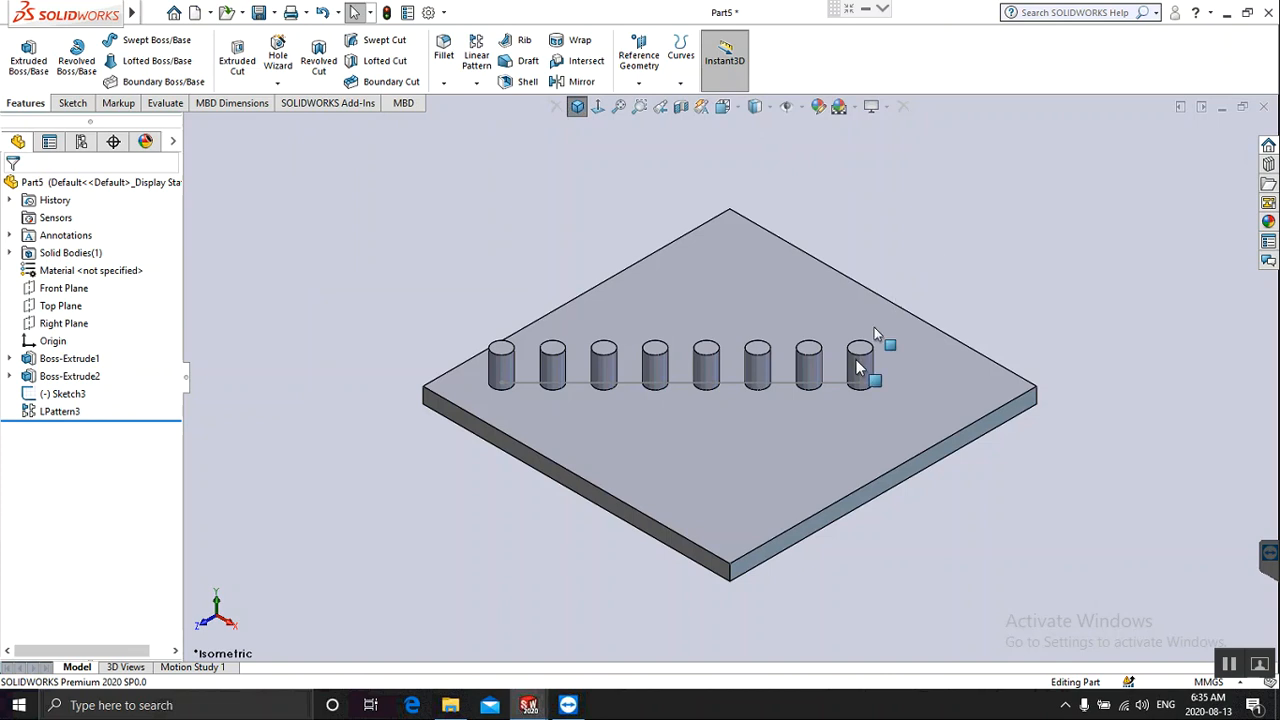
# Delete the linear pattern that runs along the sketched line.
pyautogui.scroll(-1, 865, 365)
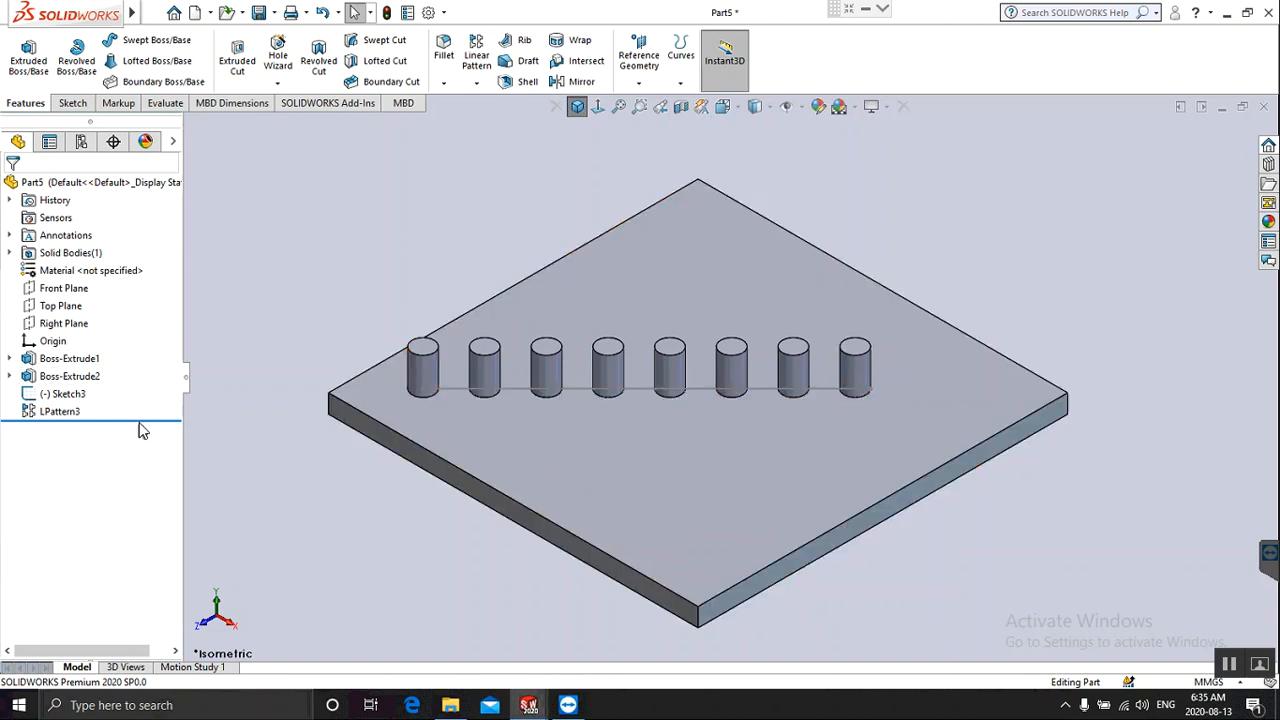
pyautogui.rightClick(72, 421)
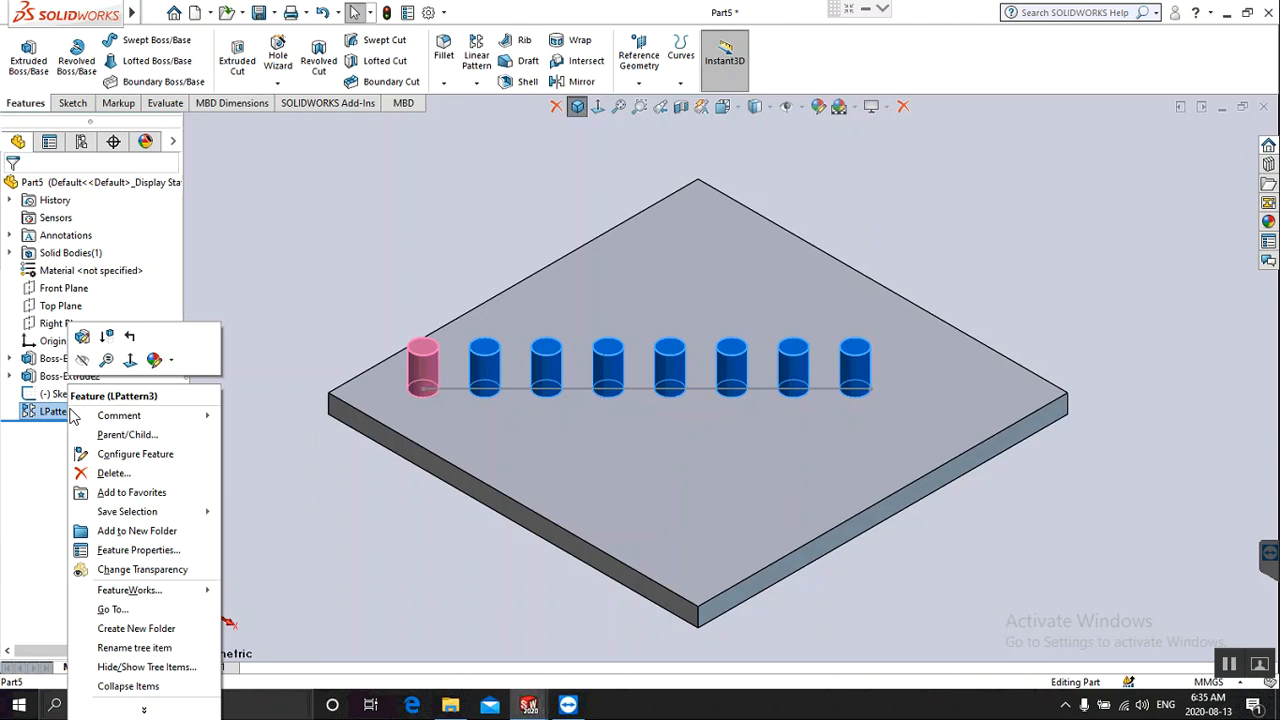
pyautogui.click(118, 476)
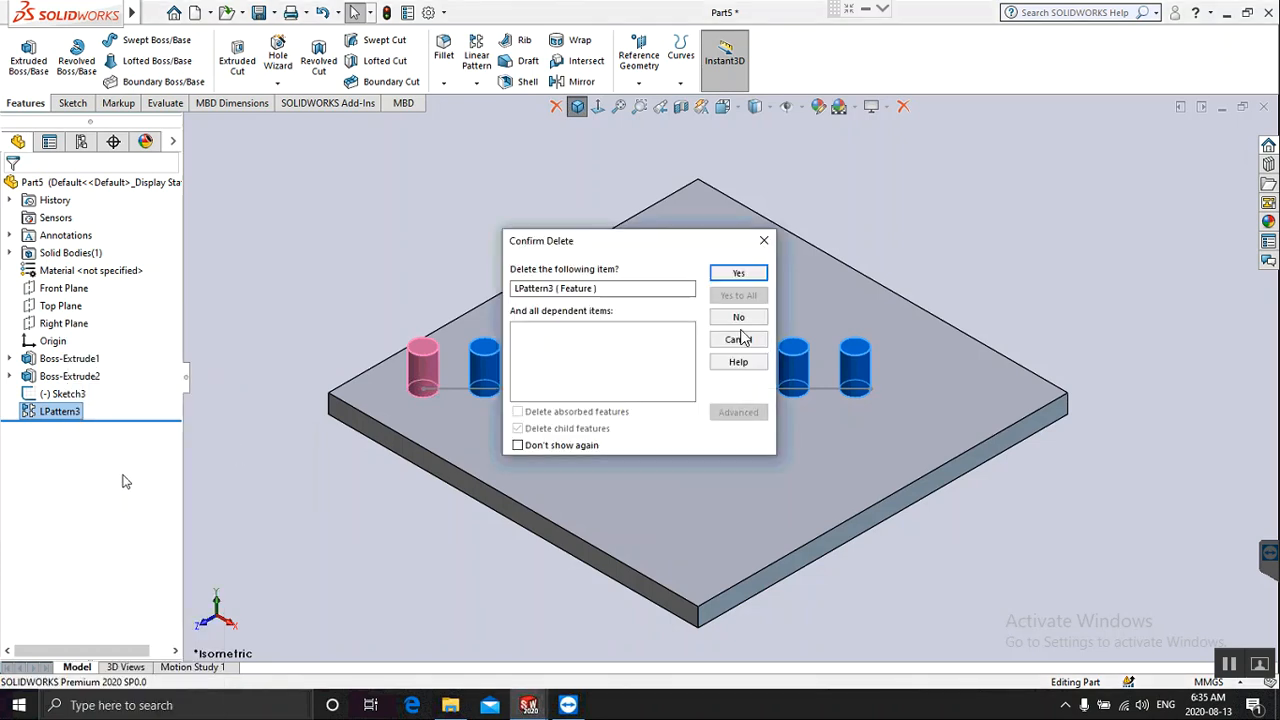
pyautogui.click(738, 275)
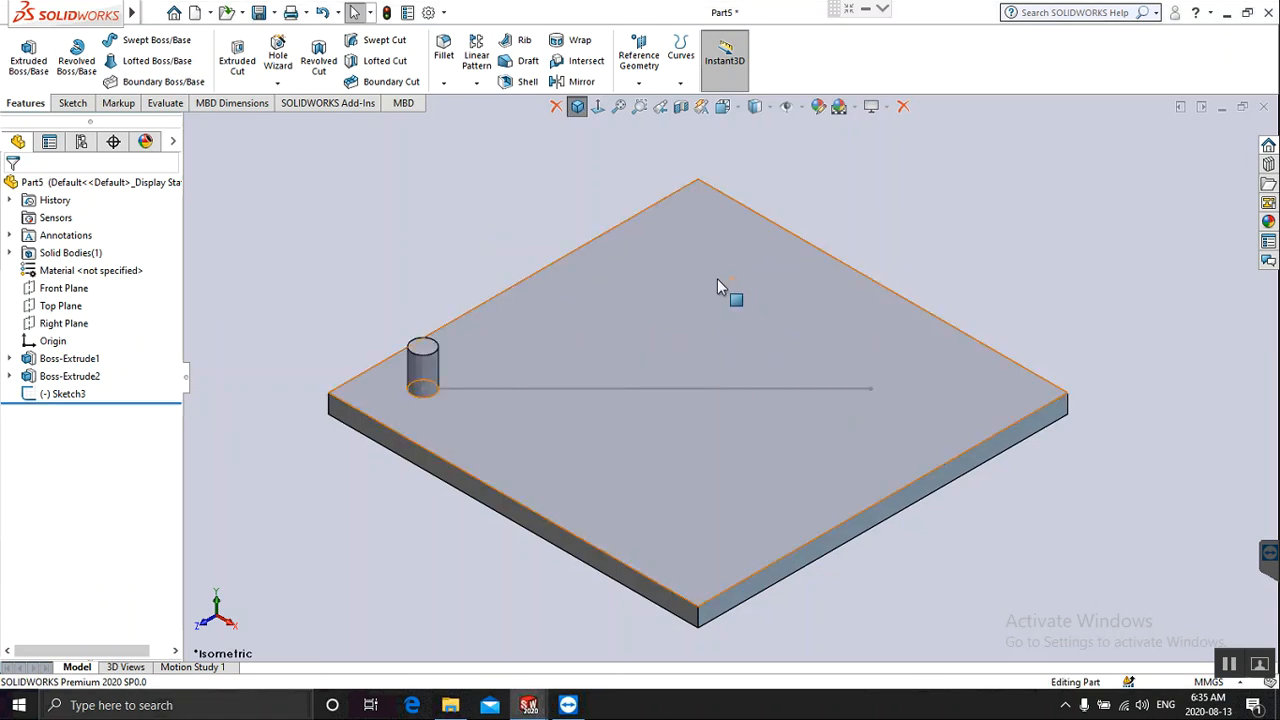
# Start a linear pattern of the cylindrical boss along the sketched diagonal line, keeping 12 mm spacing and 8 instances.
pyautogui.click(477, 58)
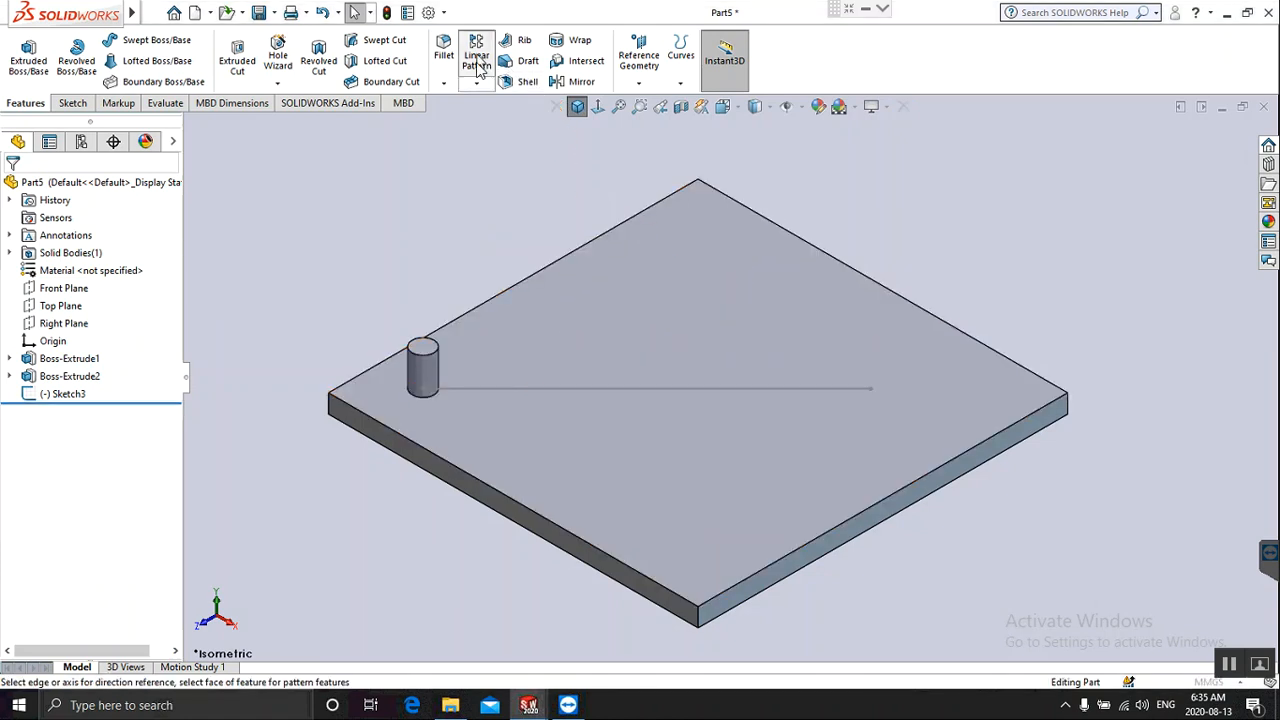
pyautogui.click(524, 389)
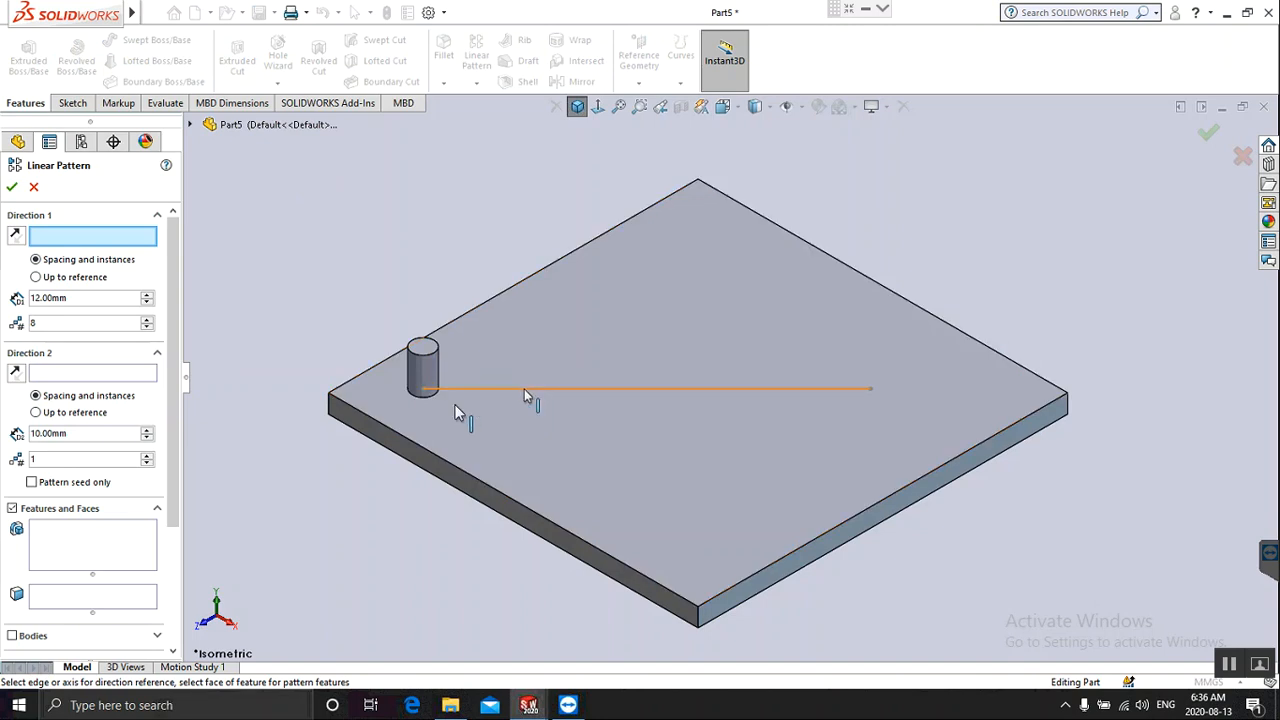
pyautogui.click(88, 543)
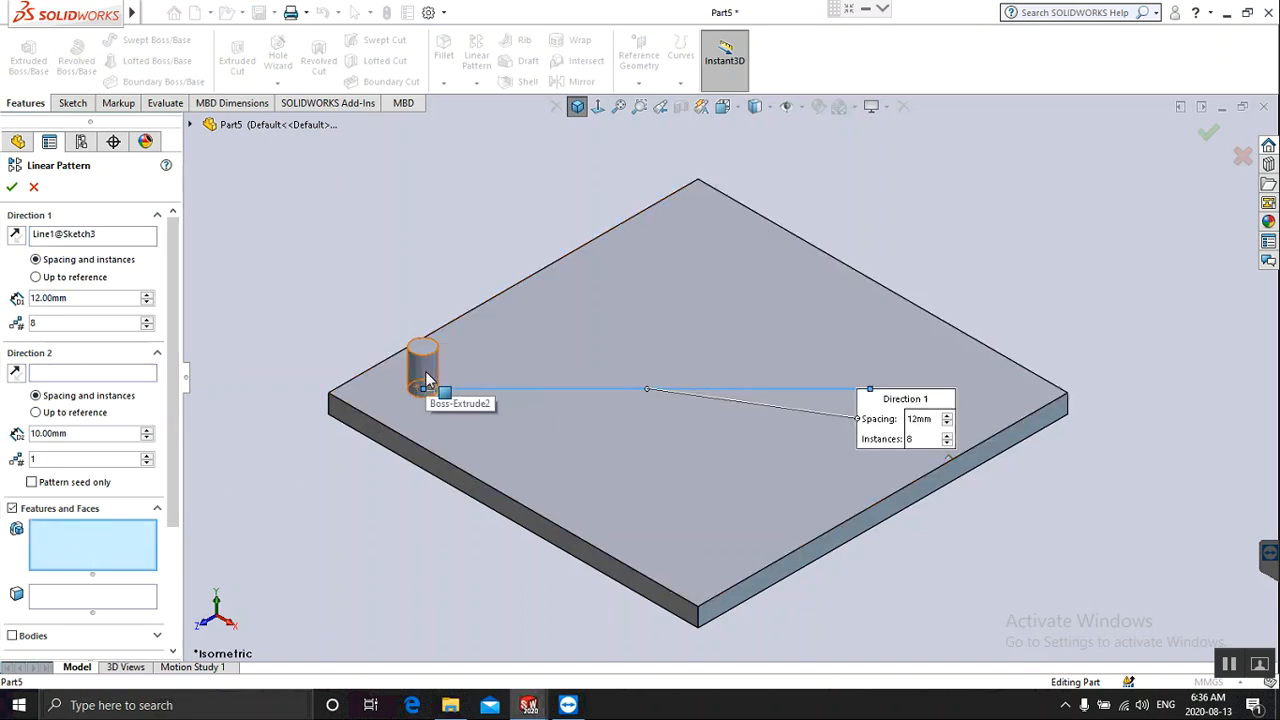
pyautogui.click(426, 380)
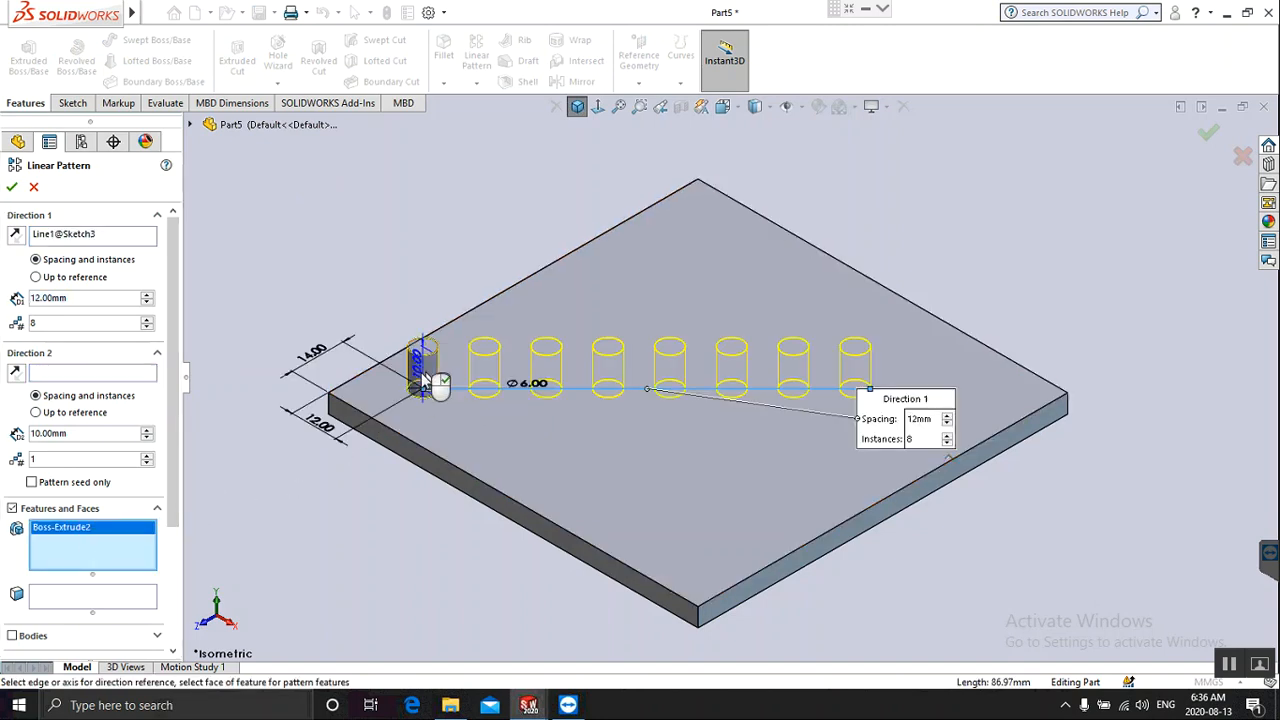
# Use the plate's back-left top edge as the second pattern direction and set its instances to 7 at 10 mm spacing.
pyautogui.click(79, 376)
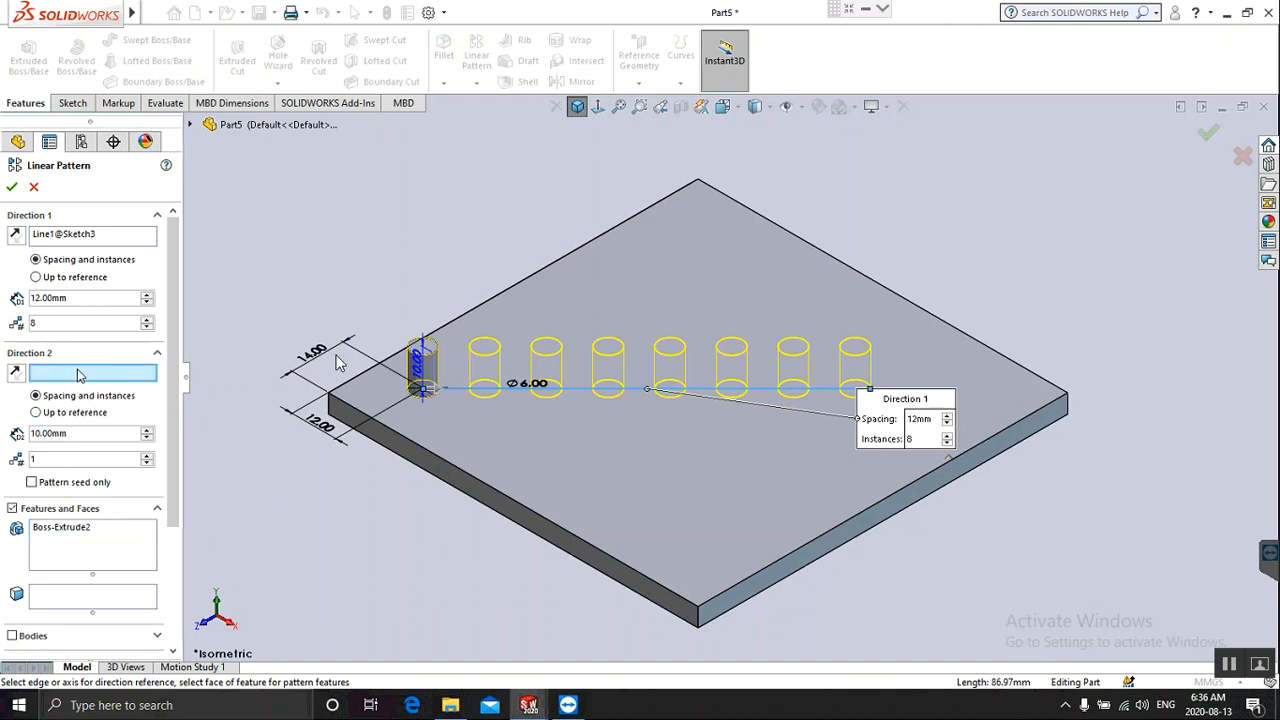
pyautogui.click(471, 314)
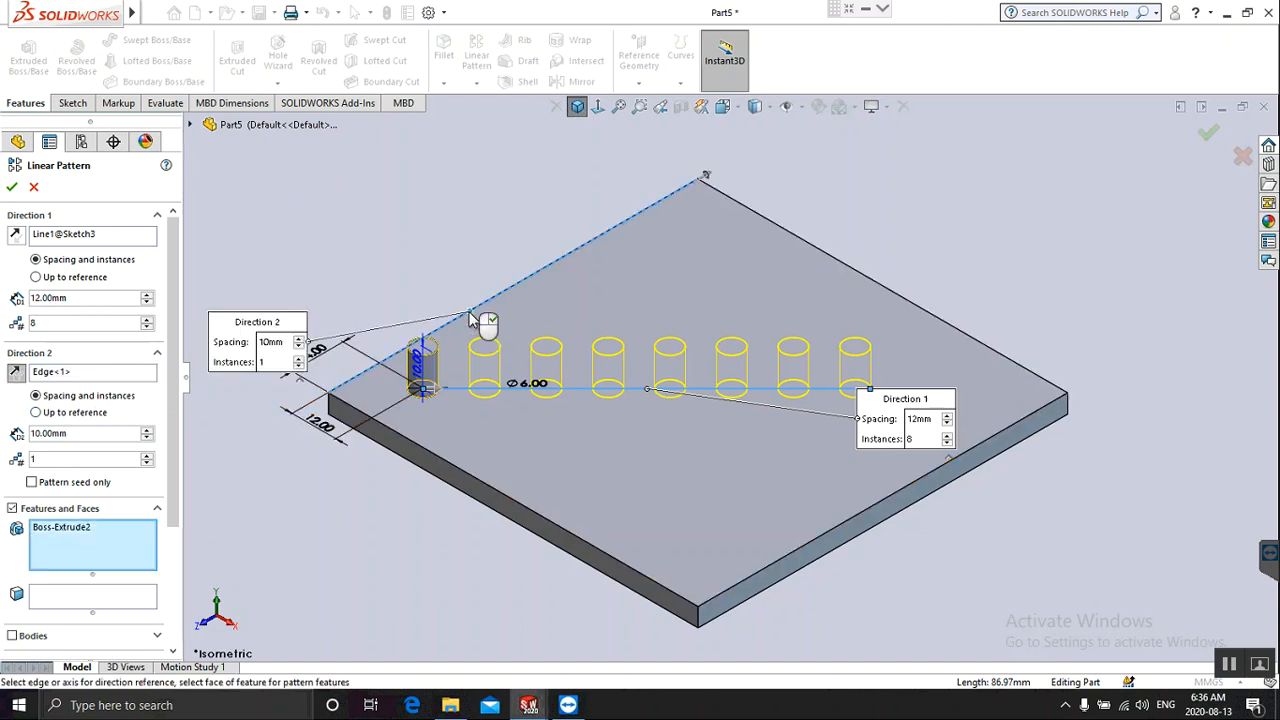
pyautogui.click(147, 455)
pyautogui.click(147, 455)
pyautogui.click(147, 455)
pyautogui.click(147, 455)
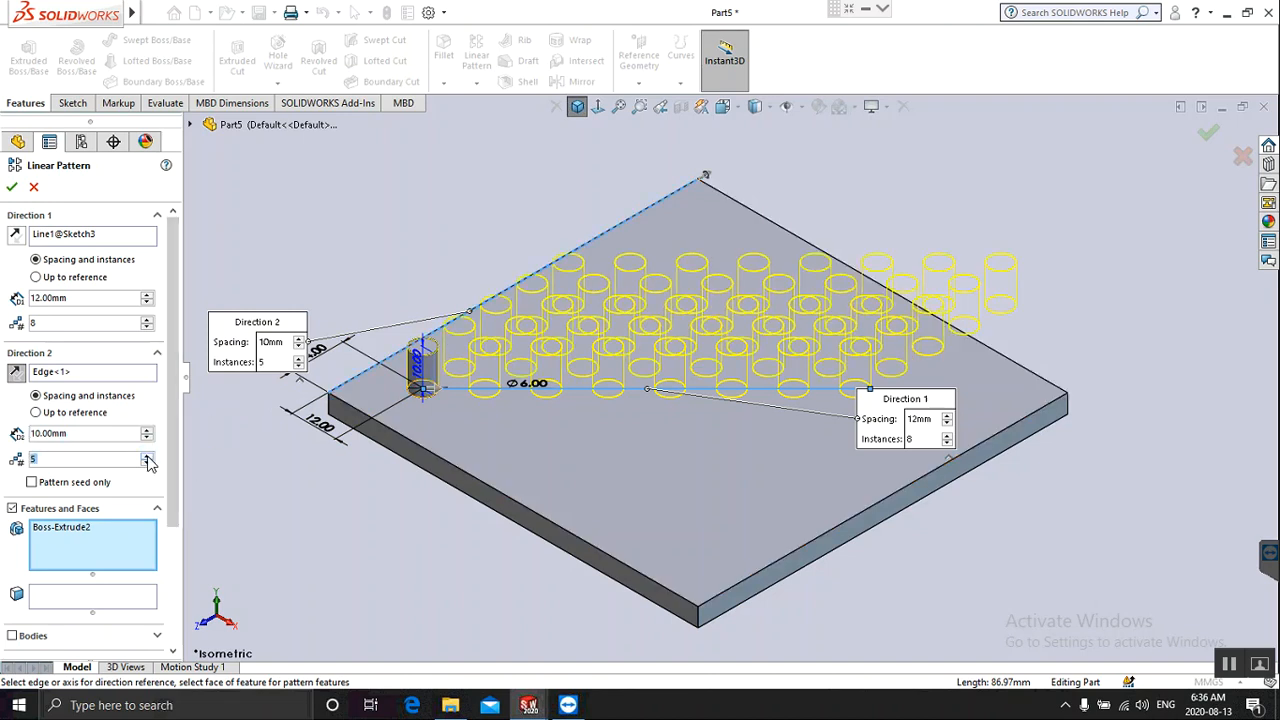
pyautogui.click(147, 455)
pyautogui.click(147, 455)
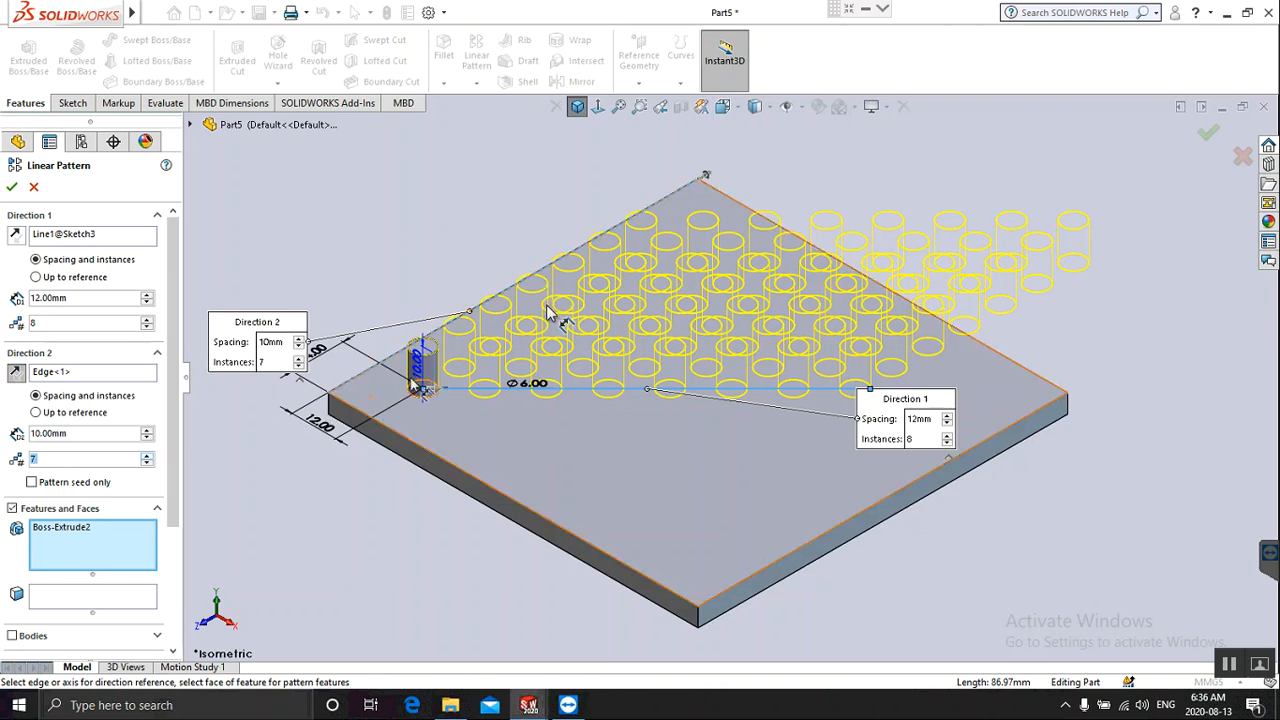
pyautogui.moveTo(548, 288); pyautogui.dragTo(920, 297, button='middle')
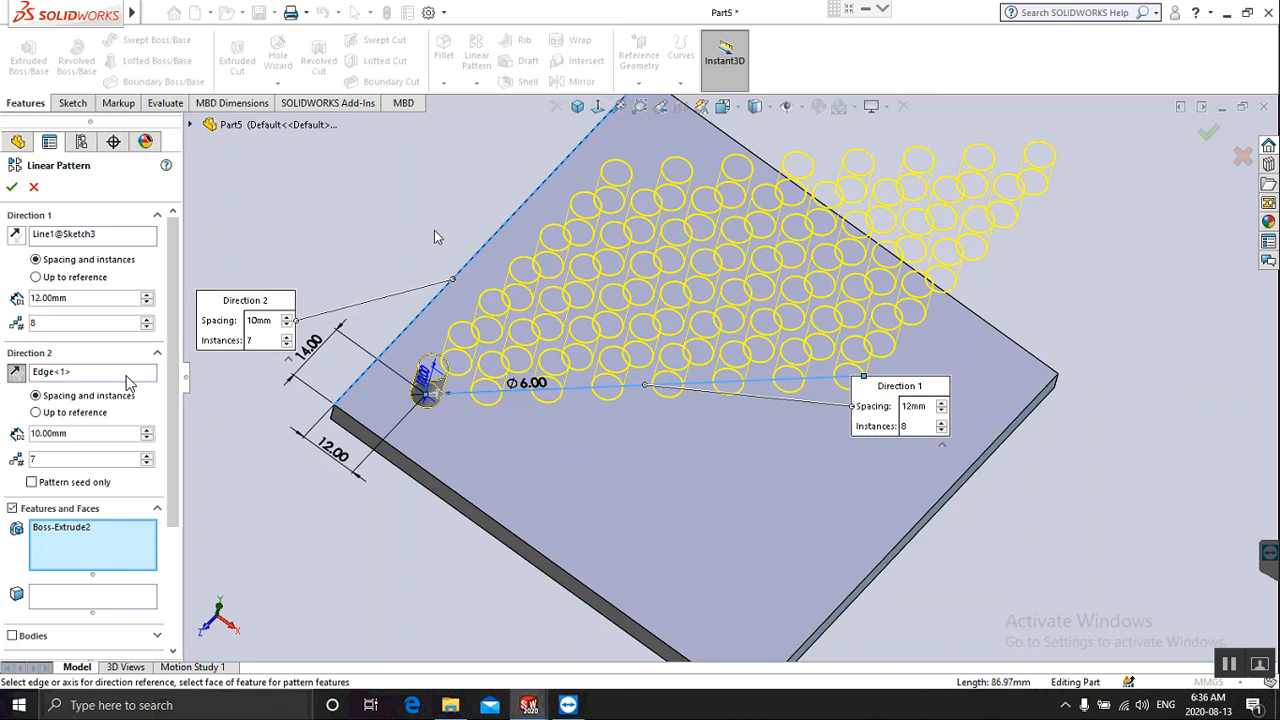
# Try Pattern seed only and Up to reference for the second direction, restore the full spacing-and-instances grid, and apply the pattern.
pyautogui.click(32, 482)
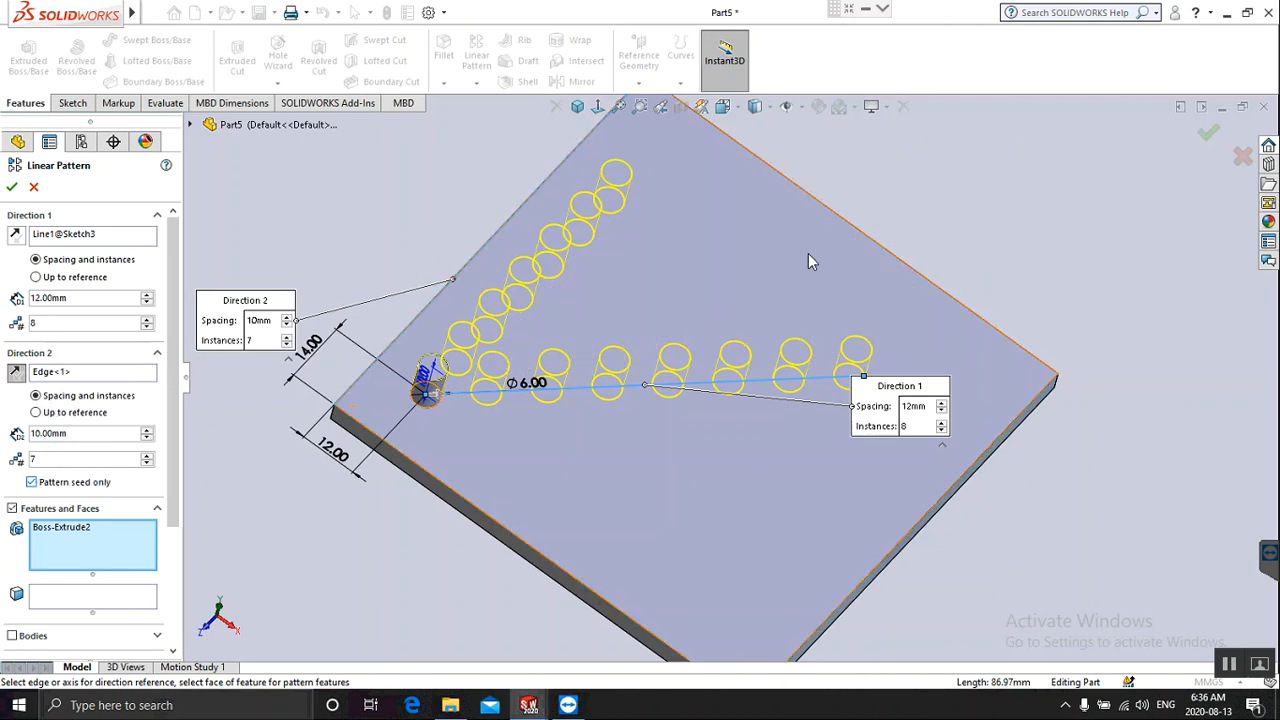
pyautogui.click(36, 413)
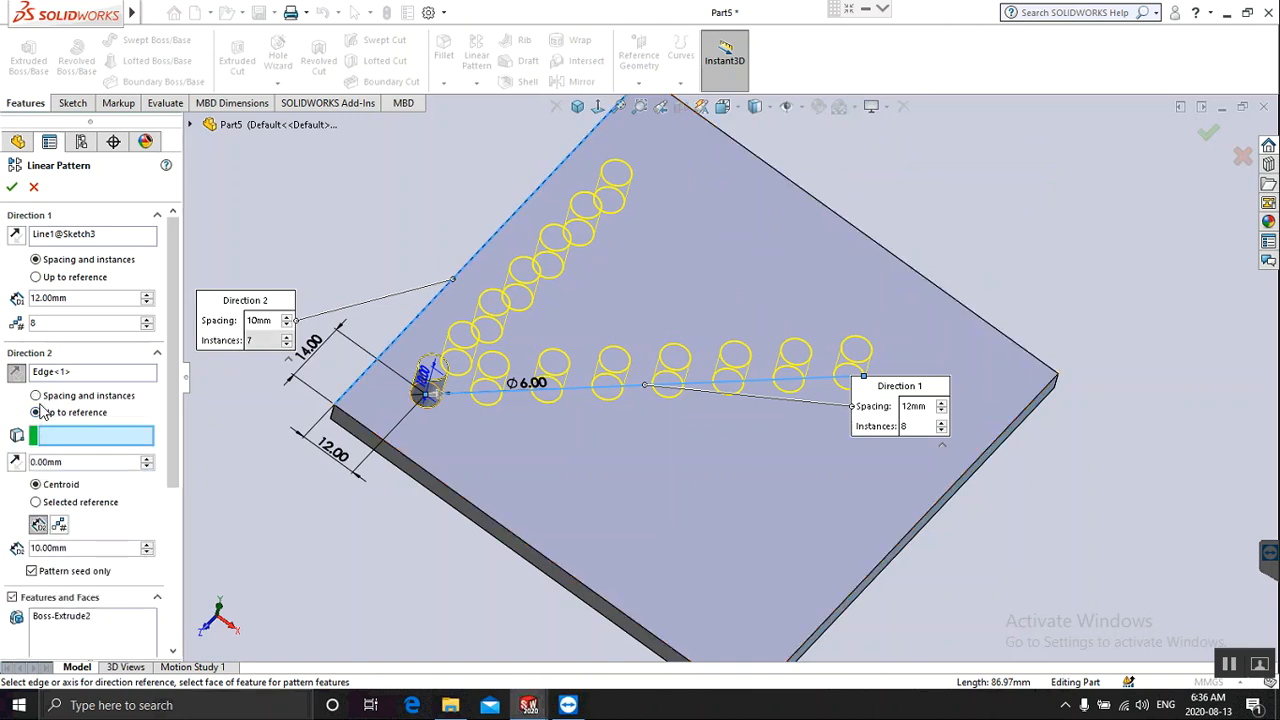
pyautogui.click(36, 395)
pyautogui.click(32, 482)
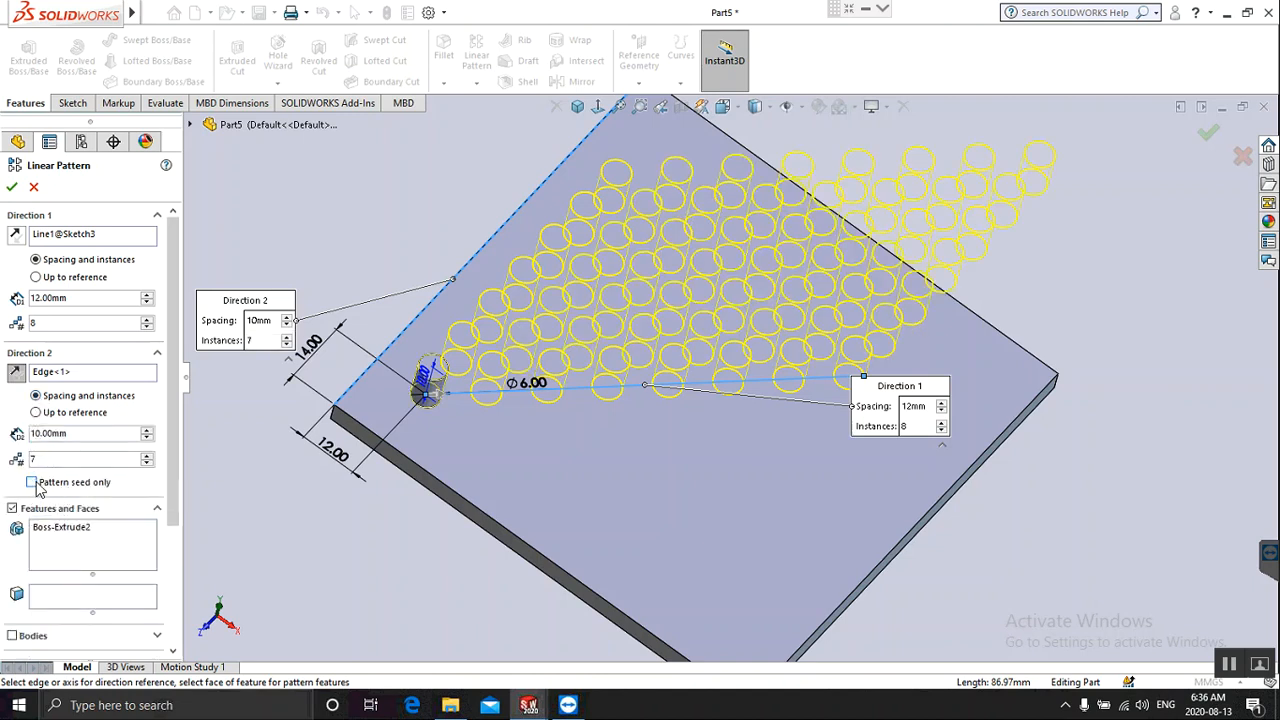
pyautogui.click(12, 189)
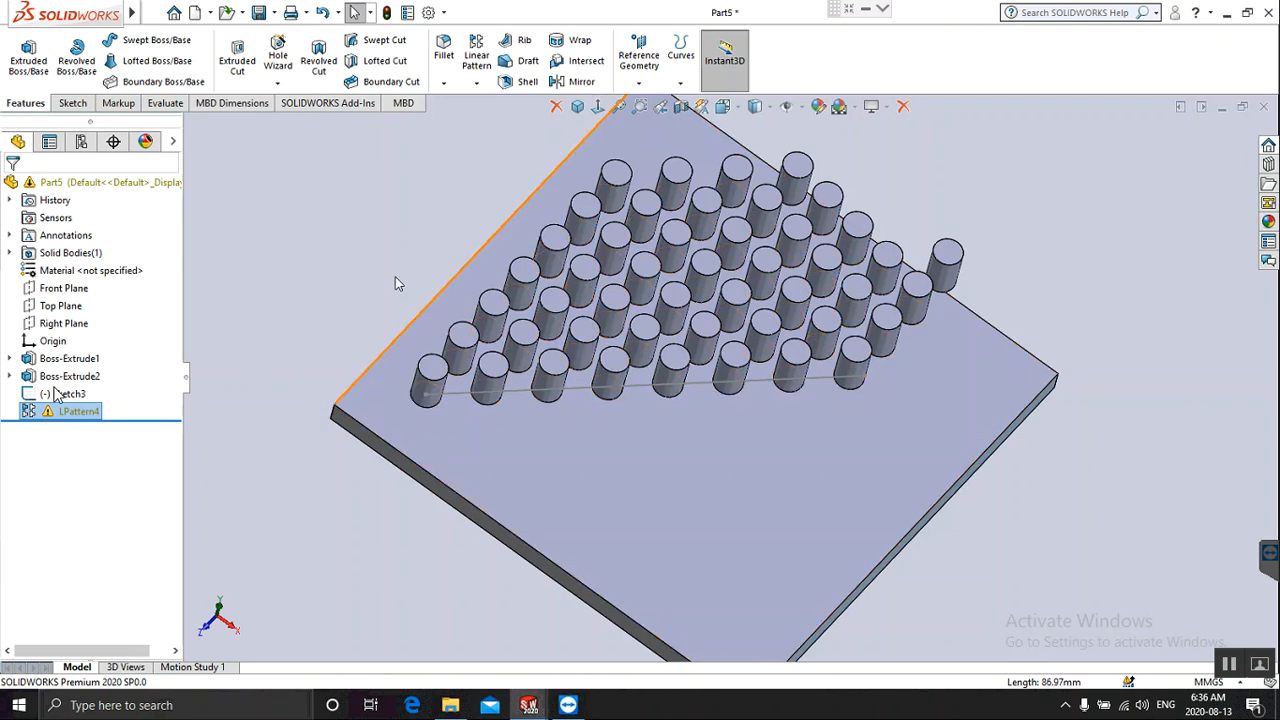
# Delete the two-direction linear pattern of bosses and confirm the deletion.
pyautogui.moveTo(54, 419)
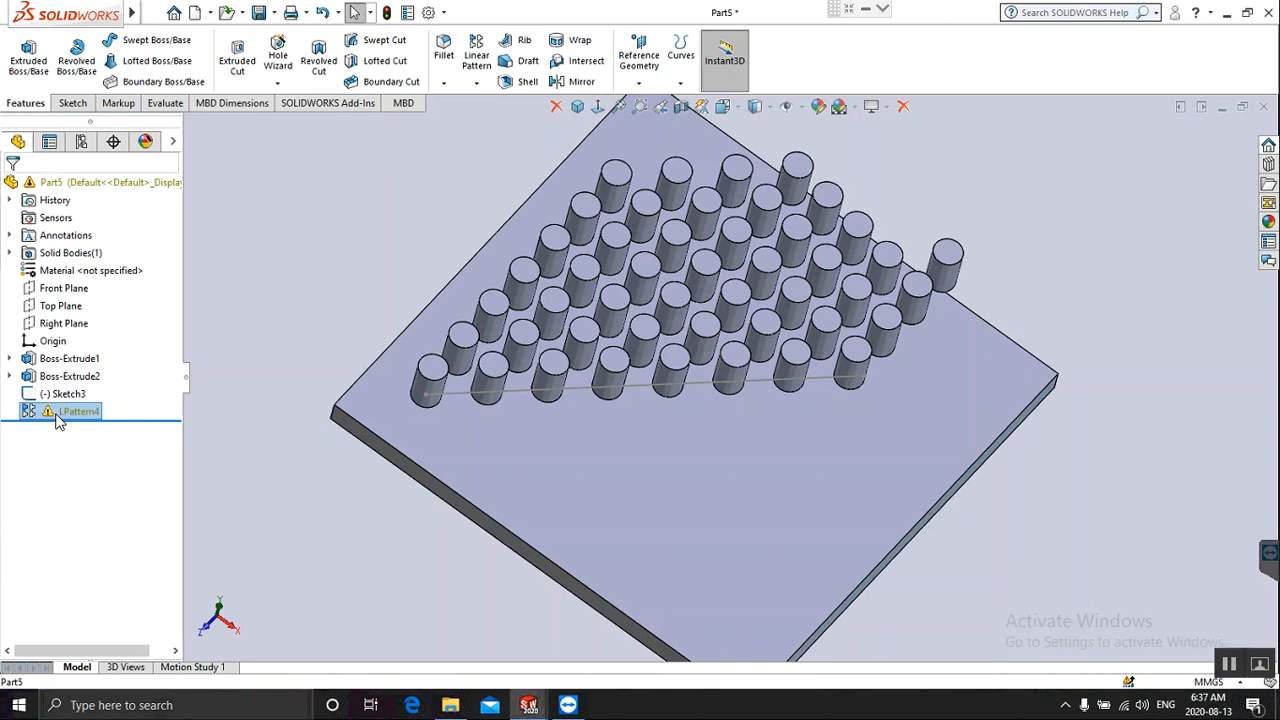
pyautogui.rightClick(56, 415)
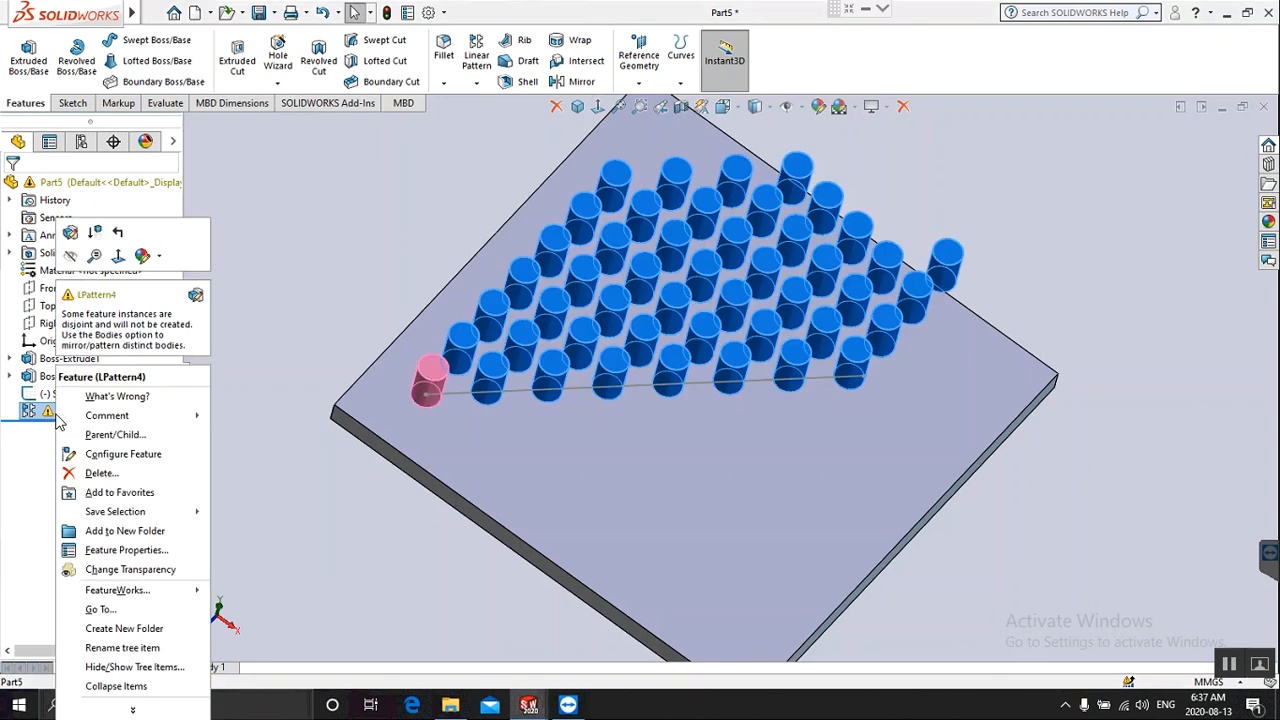
pyautogui.click(100, 473)
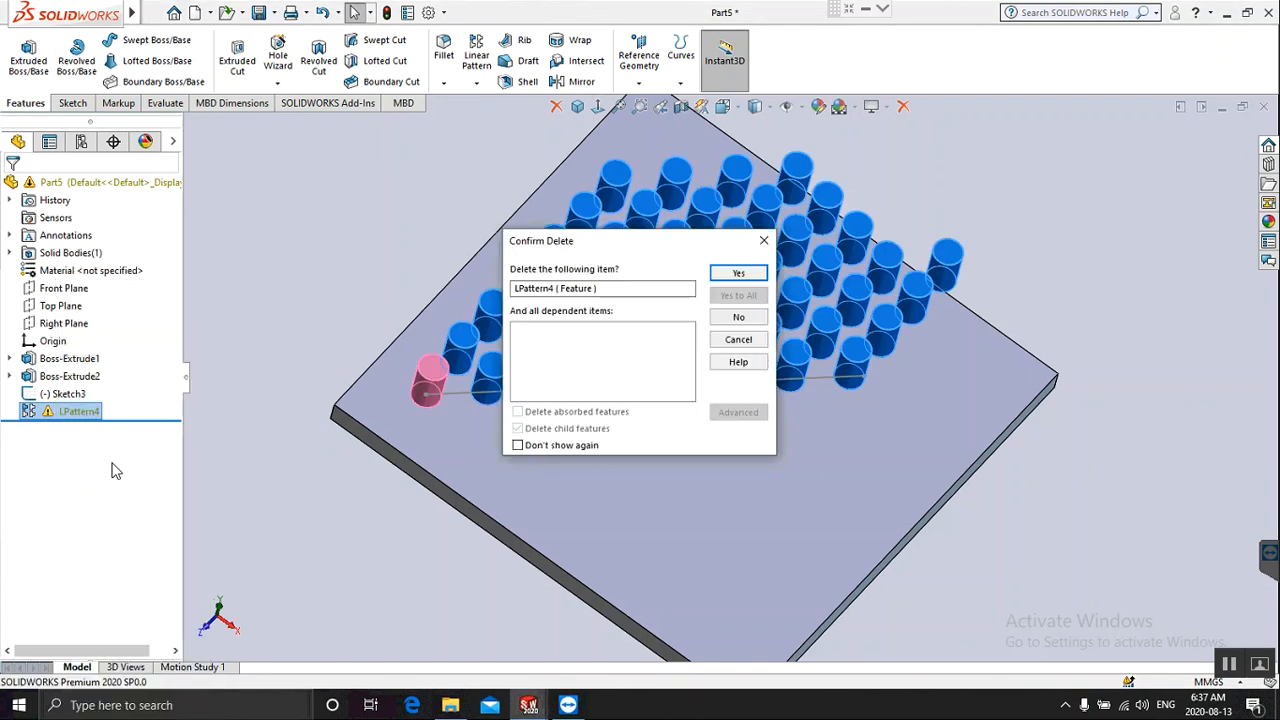
pyautogui.click(738, 273)
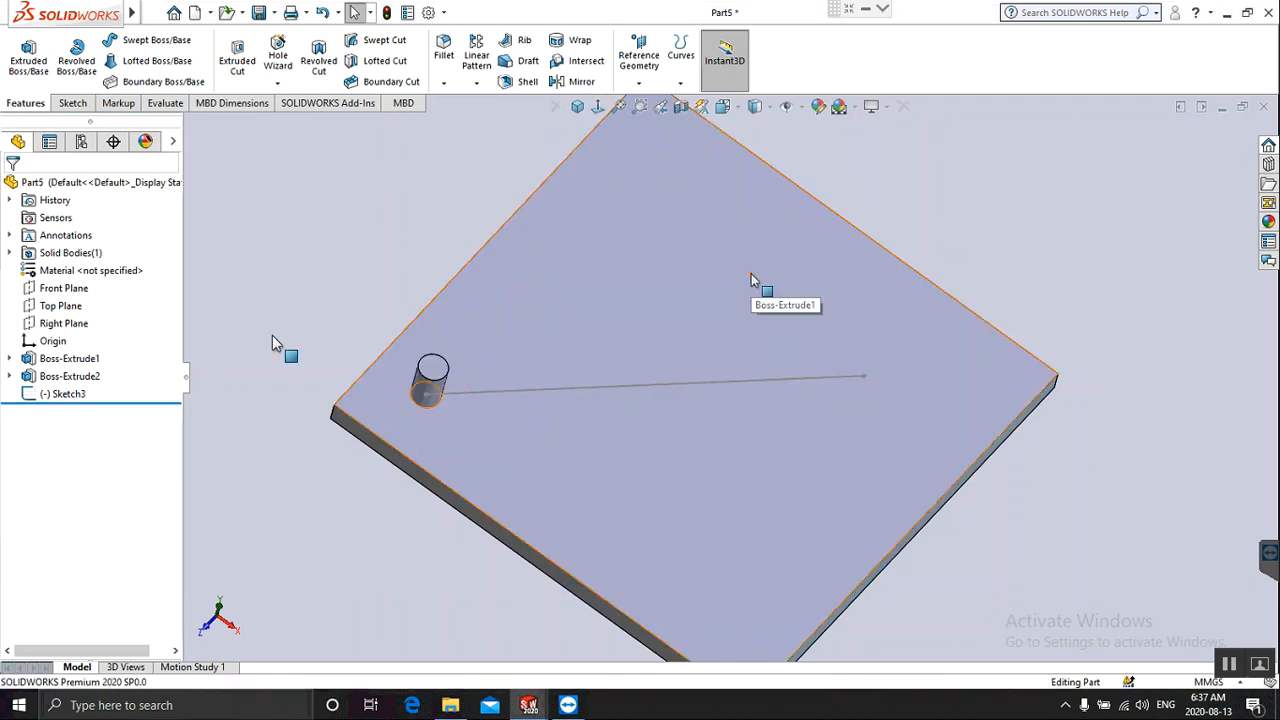
# Start a linear pattern of the cylindrical boss using the plate's front-left top edge as the first direction.
pyautogui.moveTo(440, 274); pyautogui.dragTo(426, 288, button='middle')
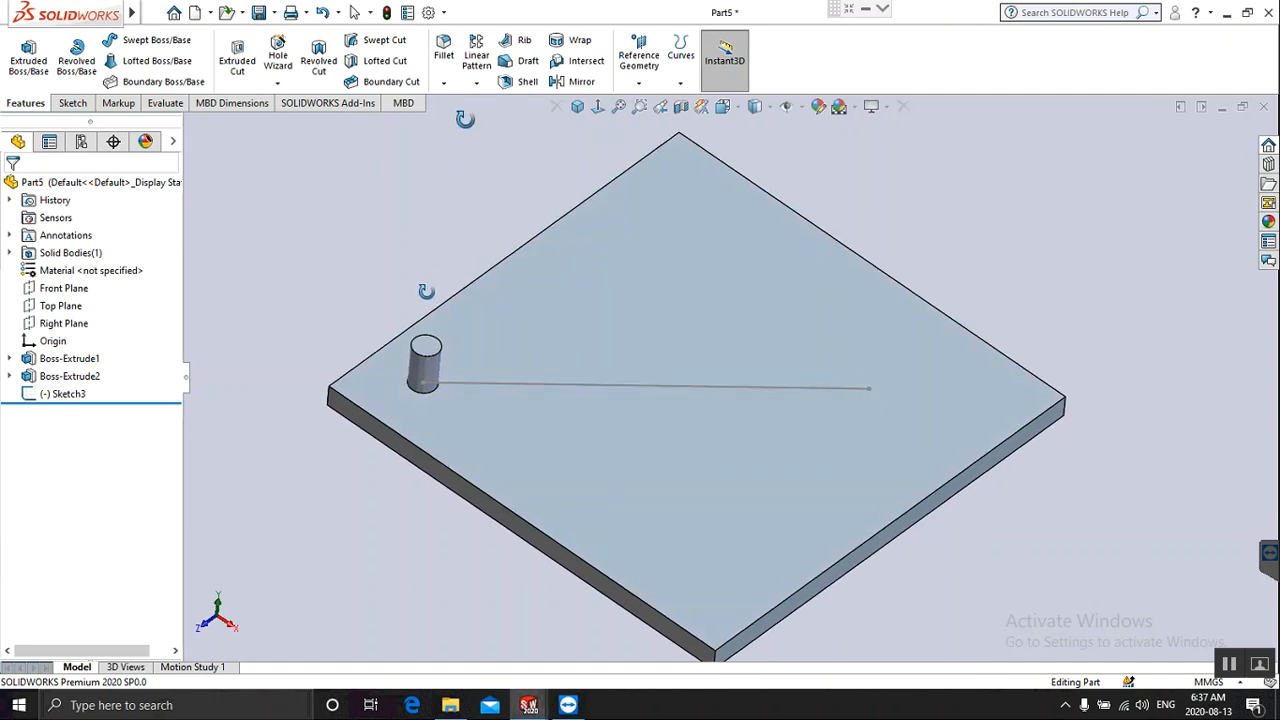
pyautogui.click(475, 82)
pyautogui.click(487, 100)
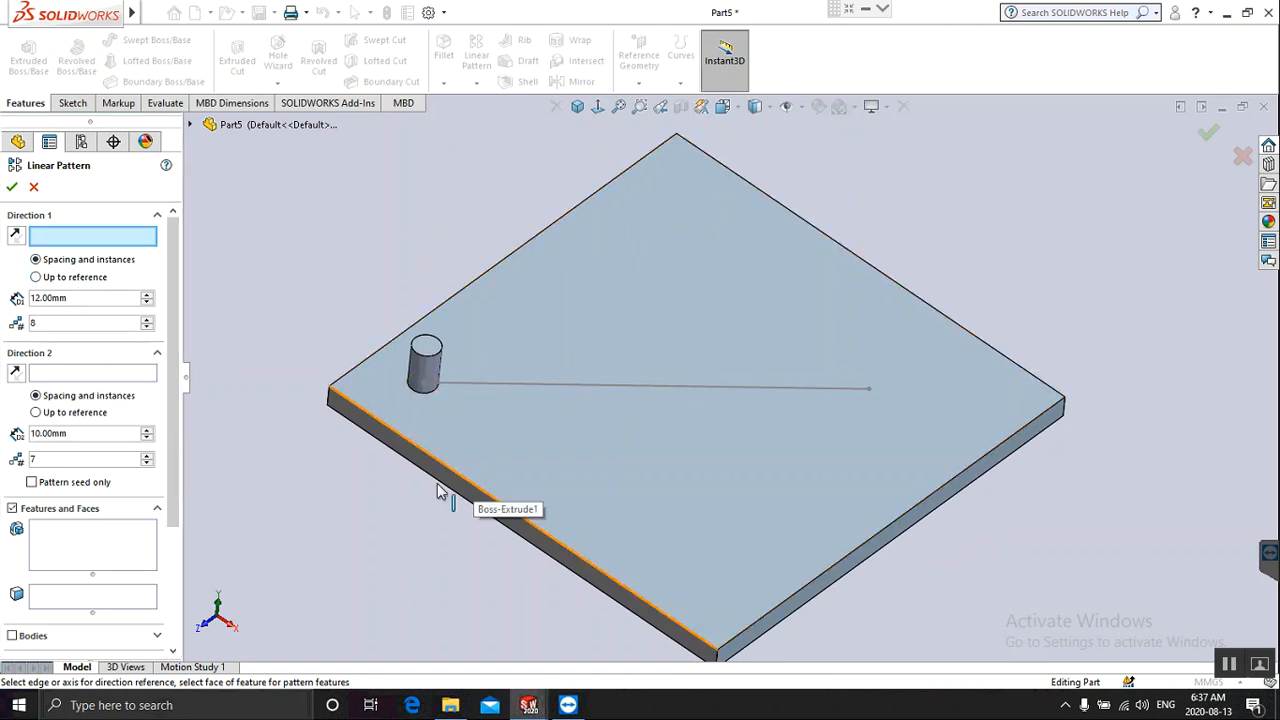
pyautogui.click(474, 490)
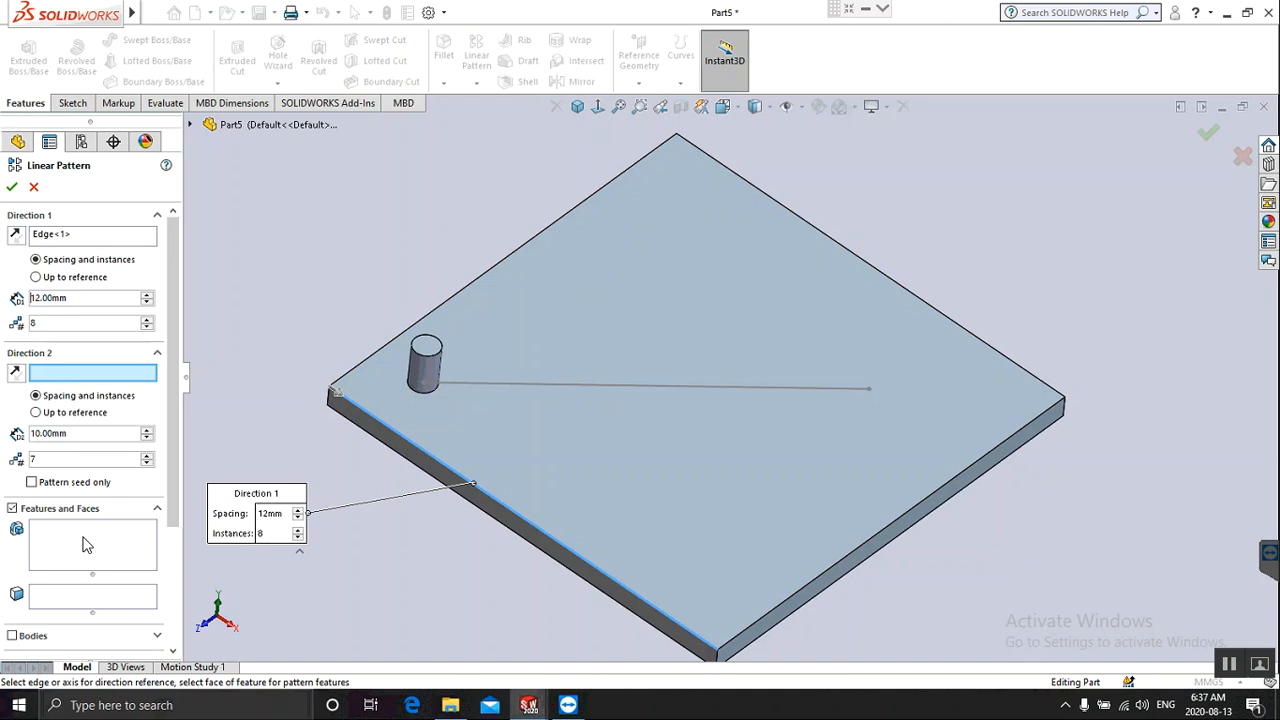
pyautogui.click(85, 544)
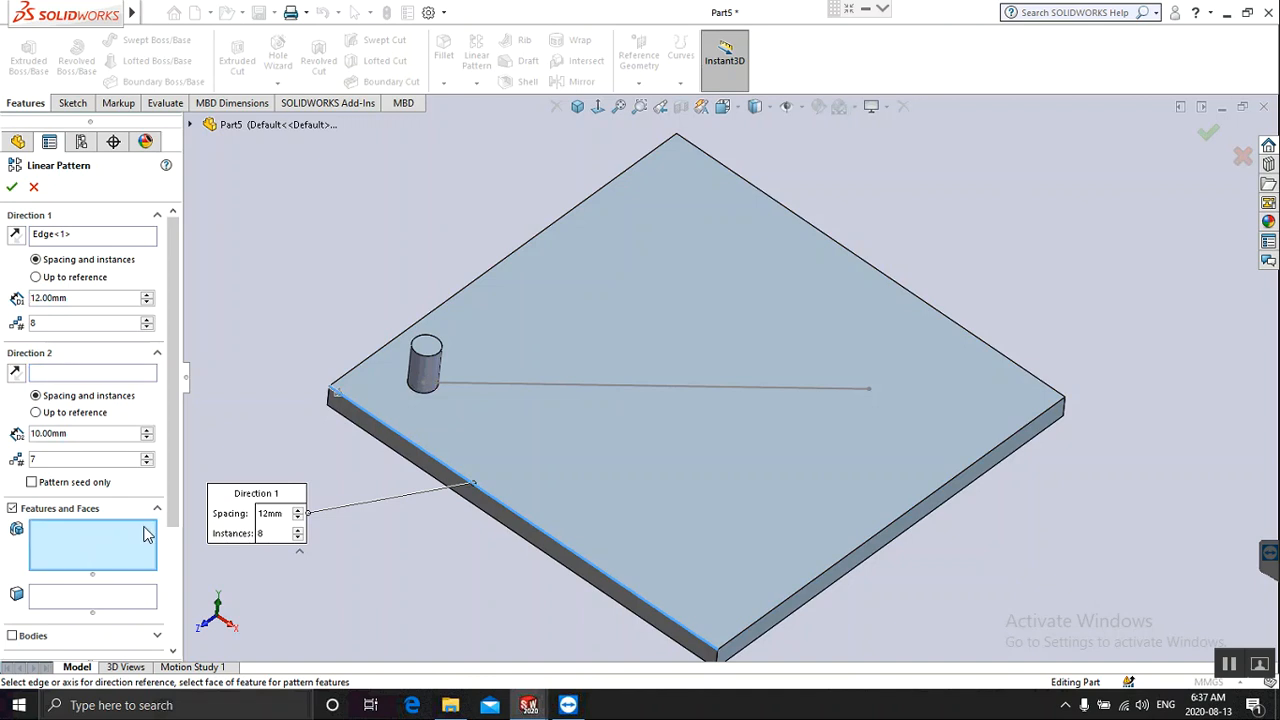
pyautogui.click(423, 368)
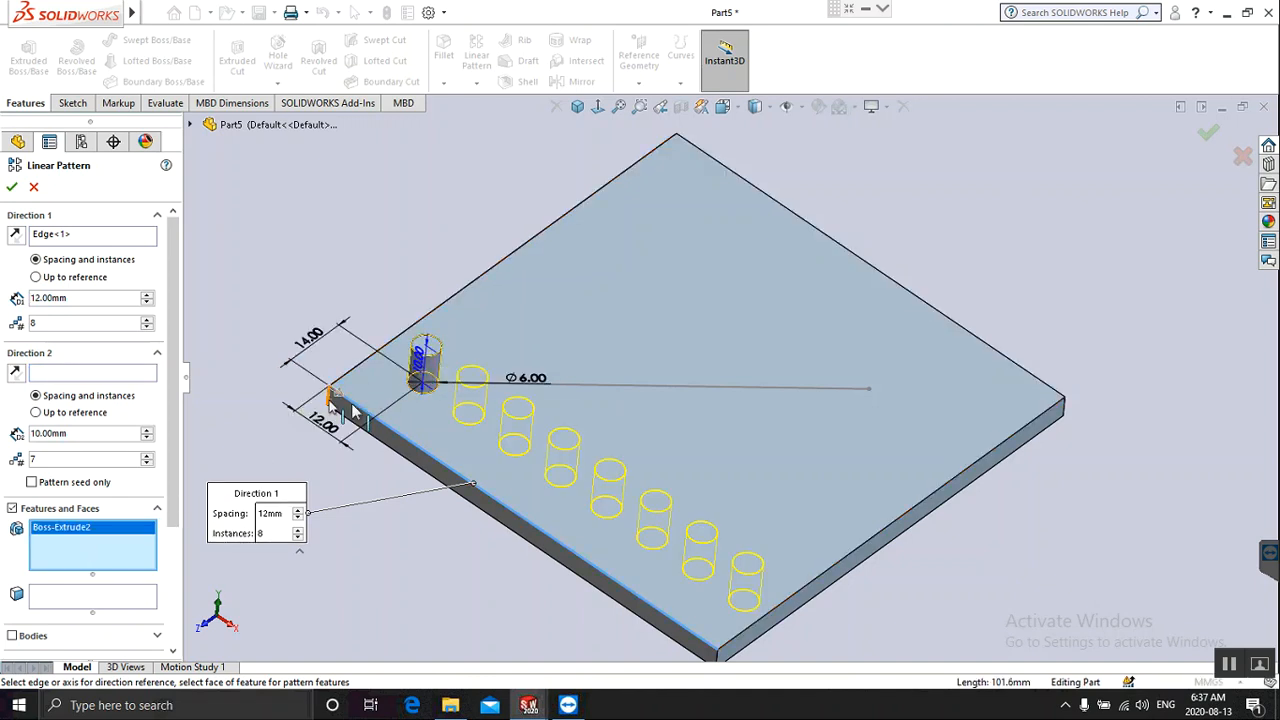
pyautogui.moveTo(412, 397)
pyautogui.mouseDown(button='middle')
pyautogui.moveTo(400, 381)
pyautogui.moveTo(431, 402)
pyautogui.mouseUp(button='middle')
pyautogui.press('f')
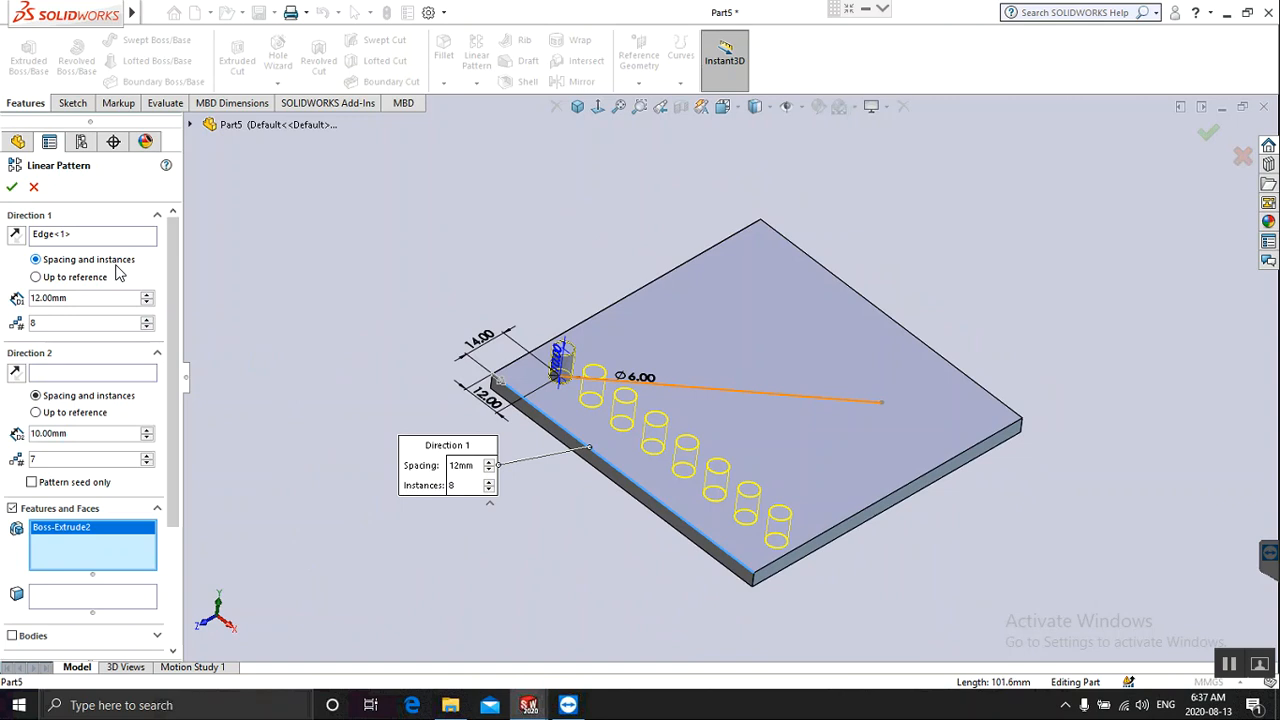
# Switch the first direction to Up to reference and select the plate's front-right side face as the reference.
pyautogui.click(95, 300)
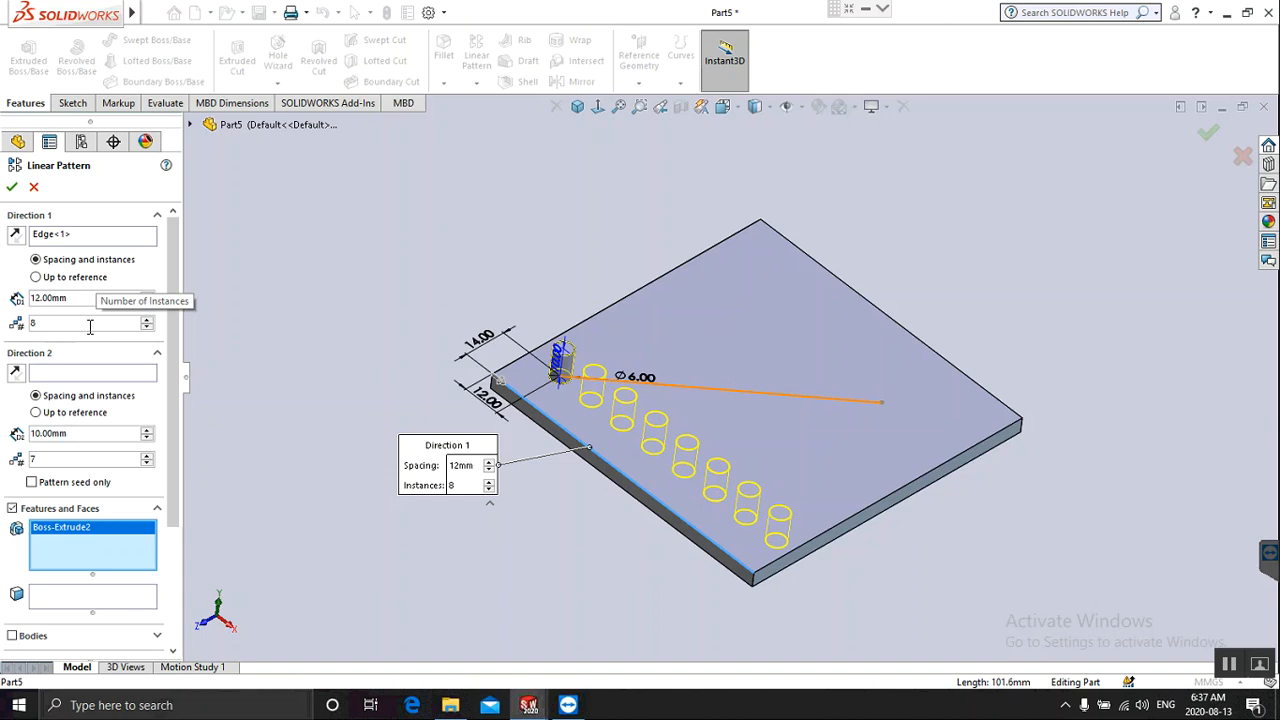
pyautogui.click(35, 277)
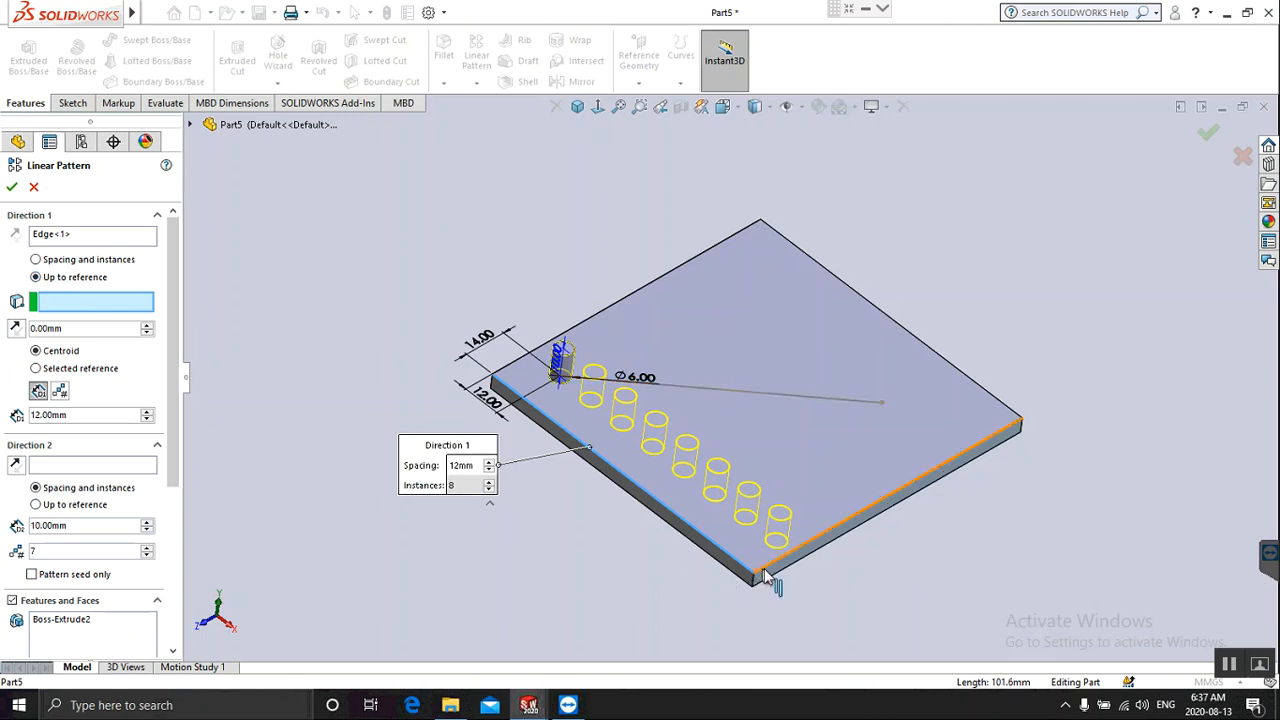
pyautogui.scroll(-3, 762, 577)
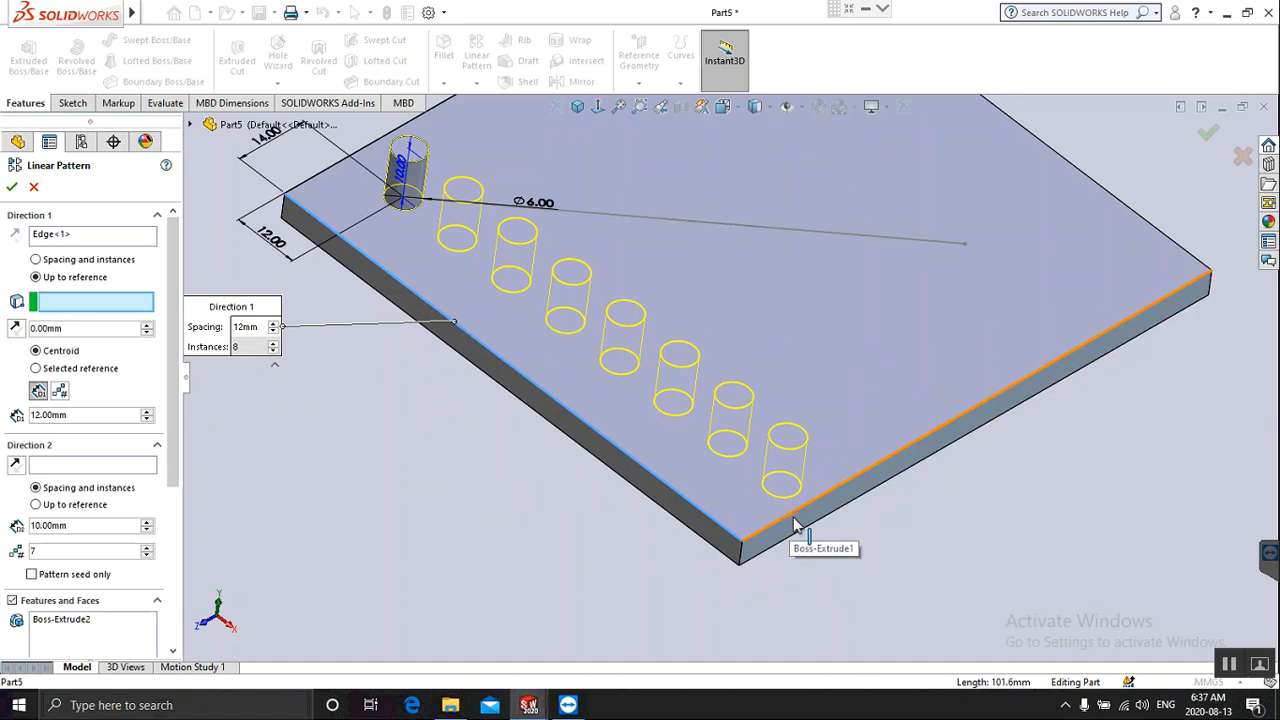
pyautogui.click(797, 527)
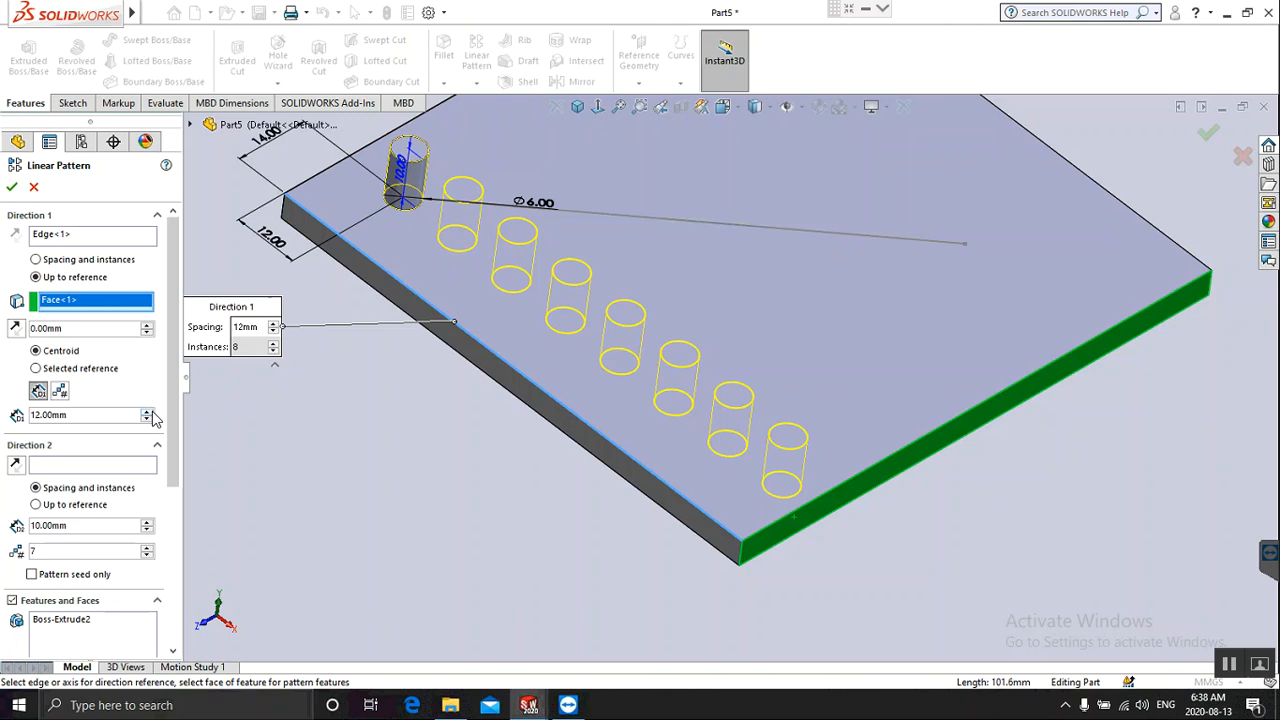
# Set the first direction's spacing between bosses to 8 mm.
pyautogui.click(148, 413)
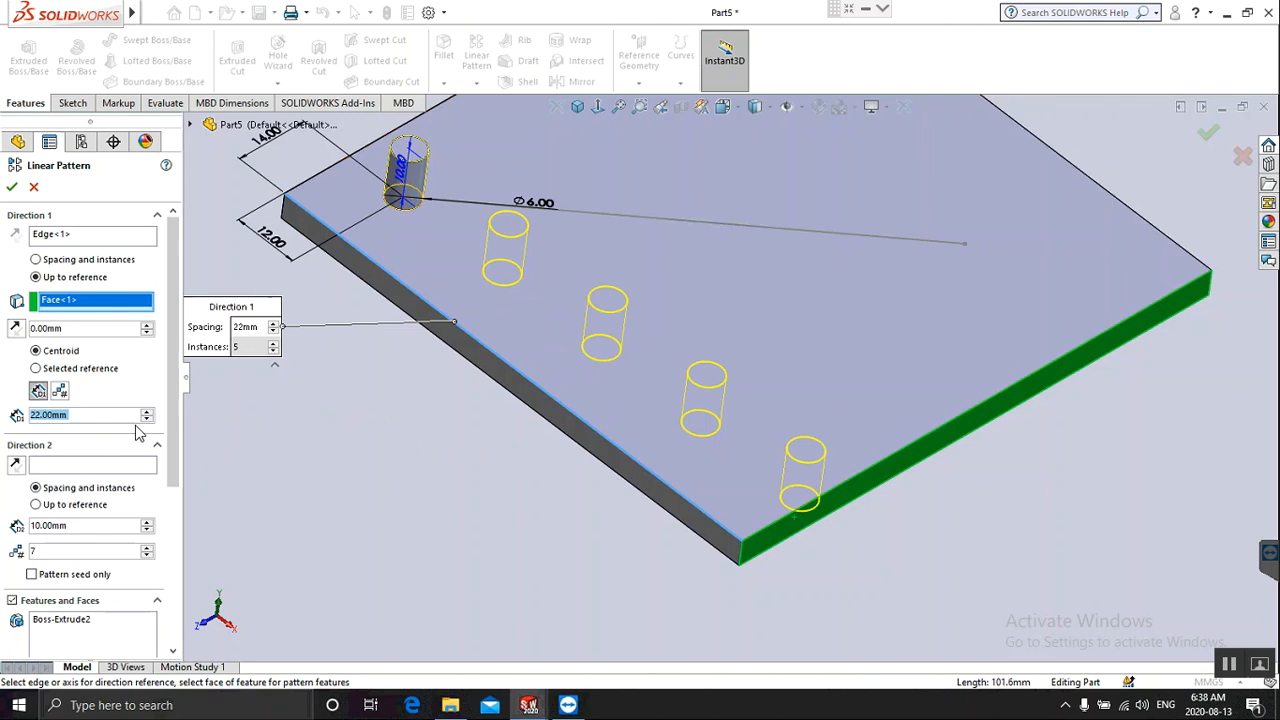
pyautogui.write('8')
pyautogui.press('Return')
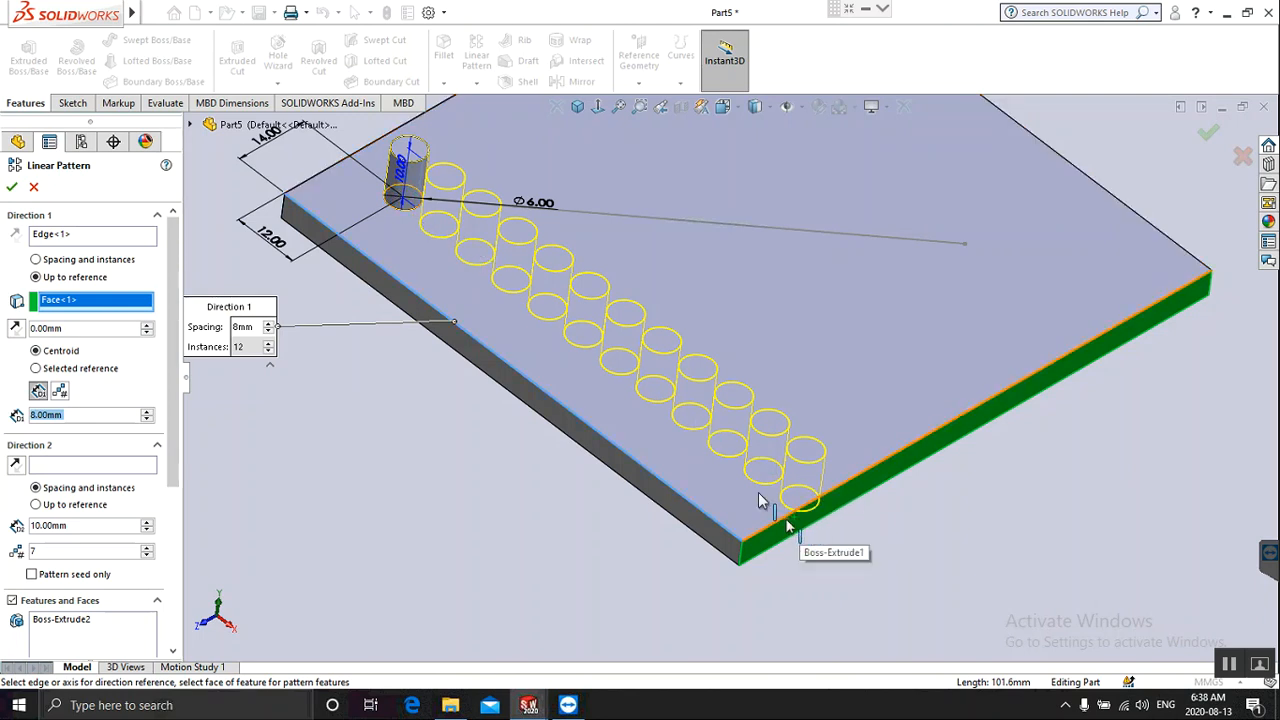
# Set the offset distance from the reference face to 10 mm and apply the linear pattern.
pyautogui.click(75, 328)
pyautogui.moveTo(32, 330); pyautogui.dragTo(17, 324)
pyautogui.write('10')
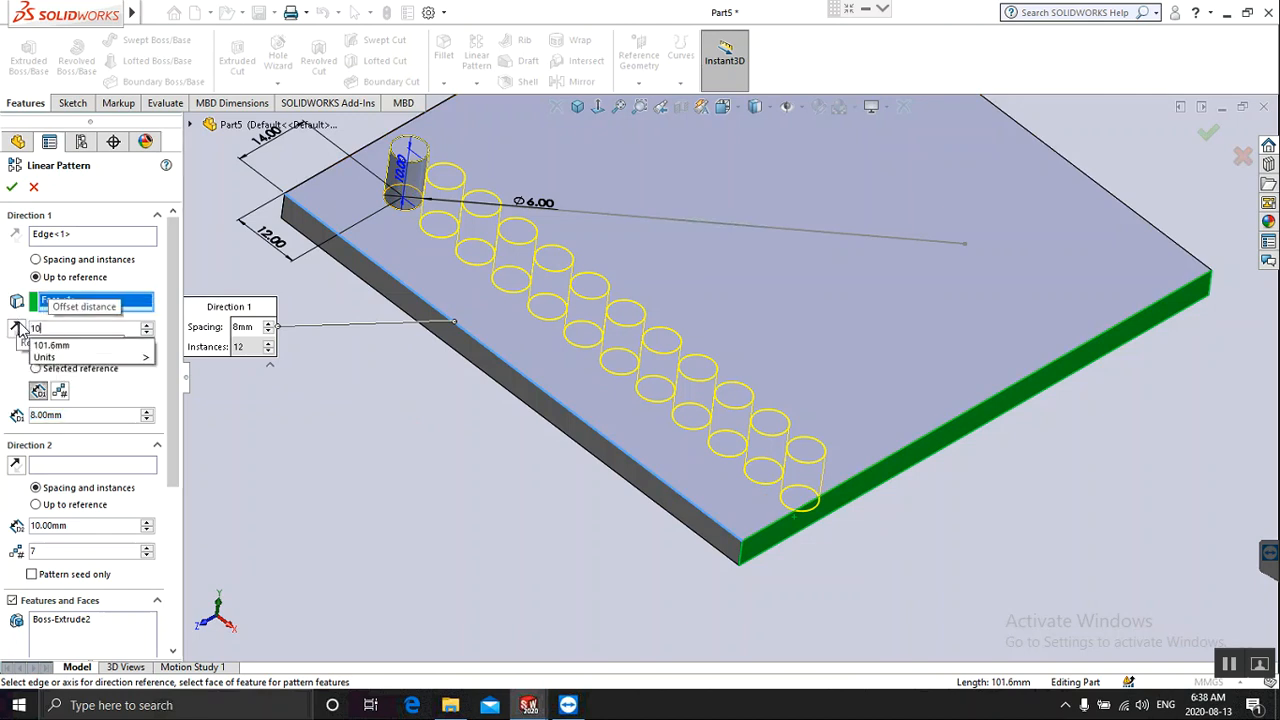
pyautogui.press('Return')
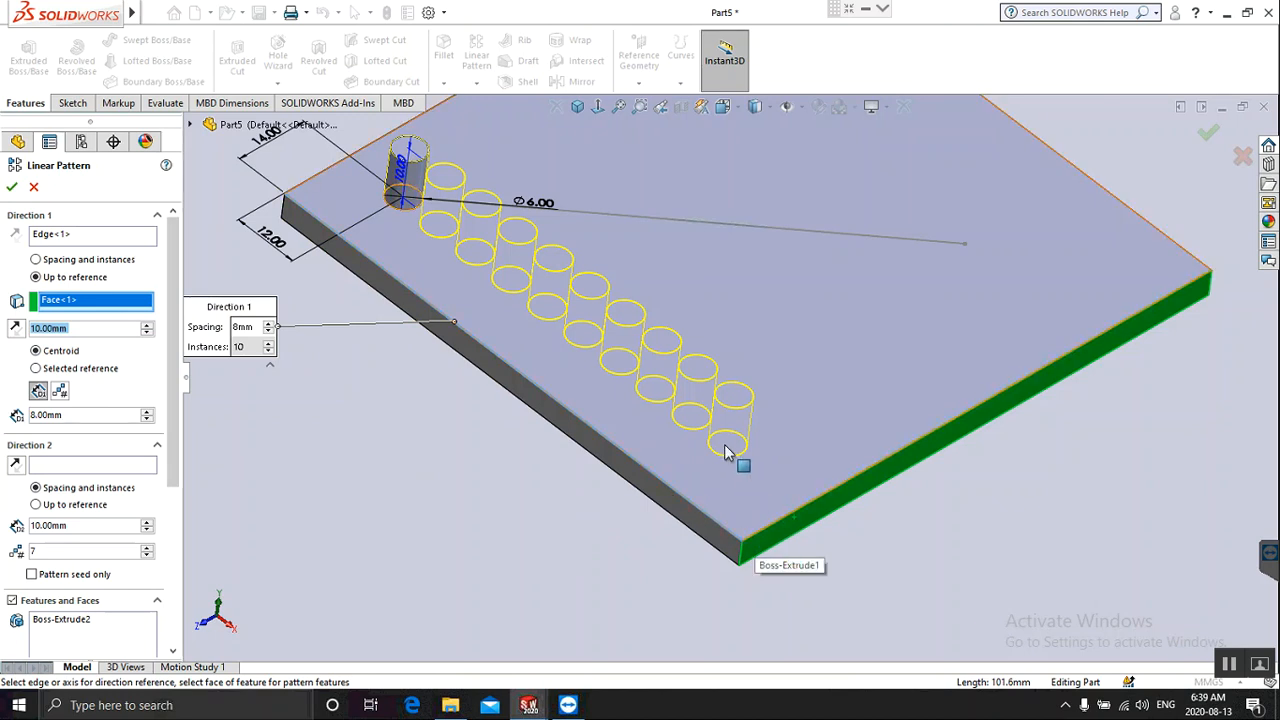
pyautogui.click(14, 187)
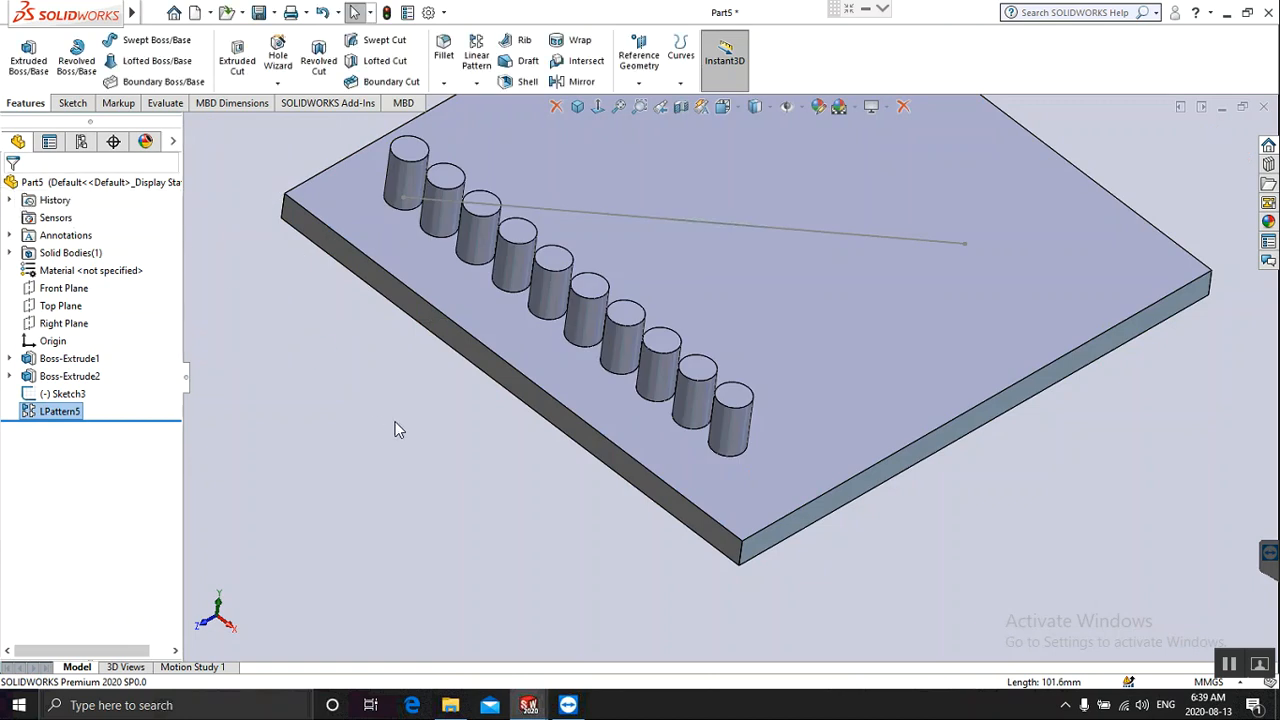
# Set the plate's length along the row of bosses to 120 mm.
pyautogui.scroll(3, 415, 431)
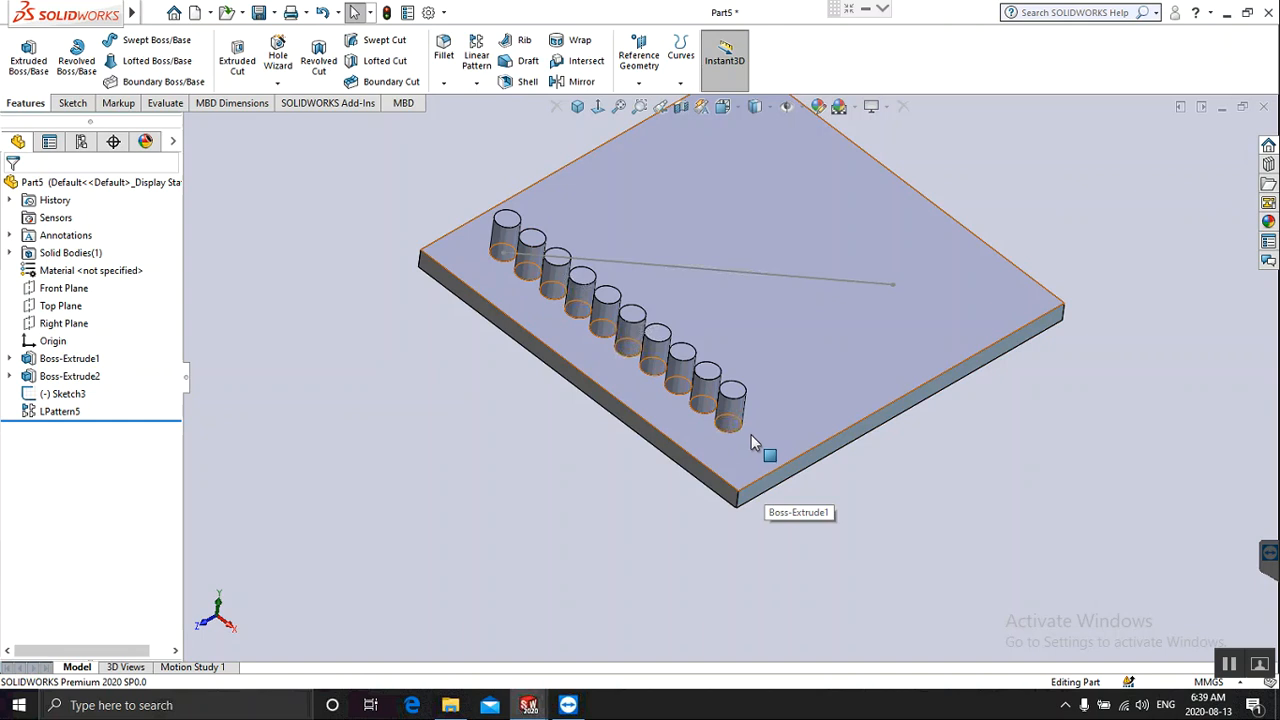
pyautogui.click(846, 365)
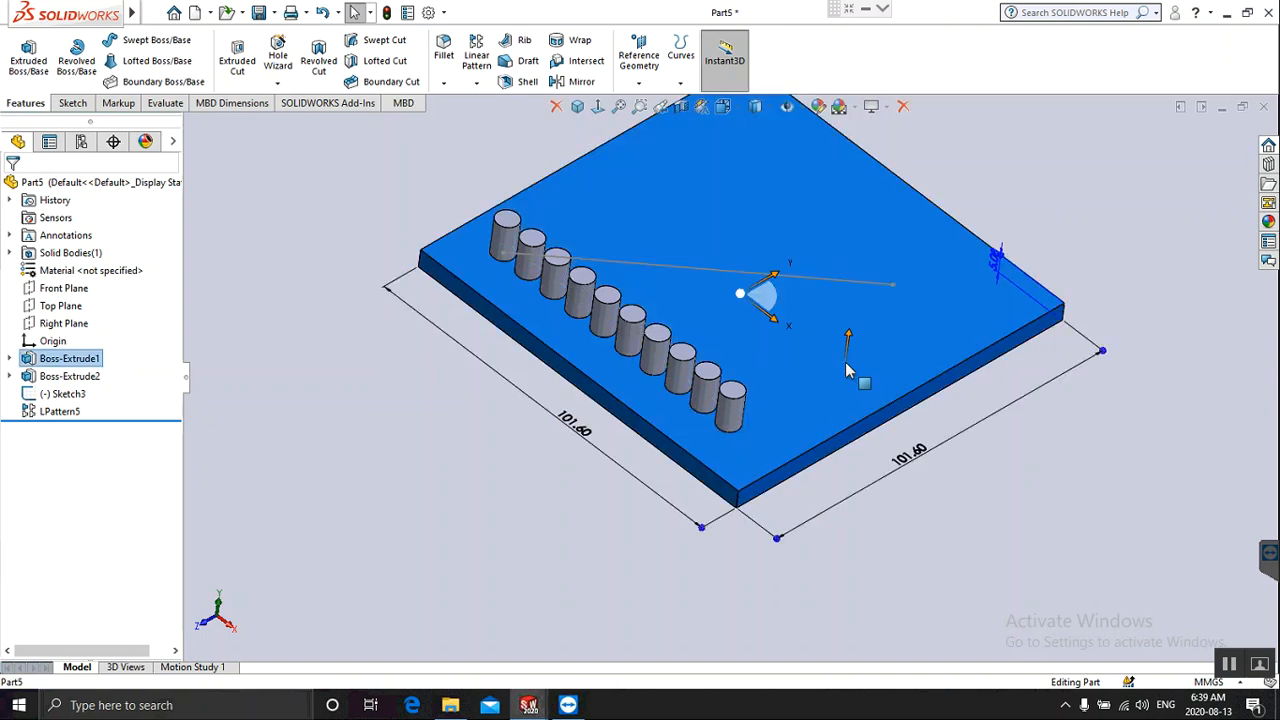
pyautogui.click(572, 433)
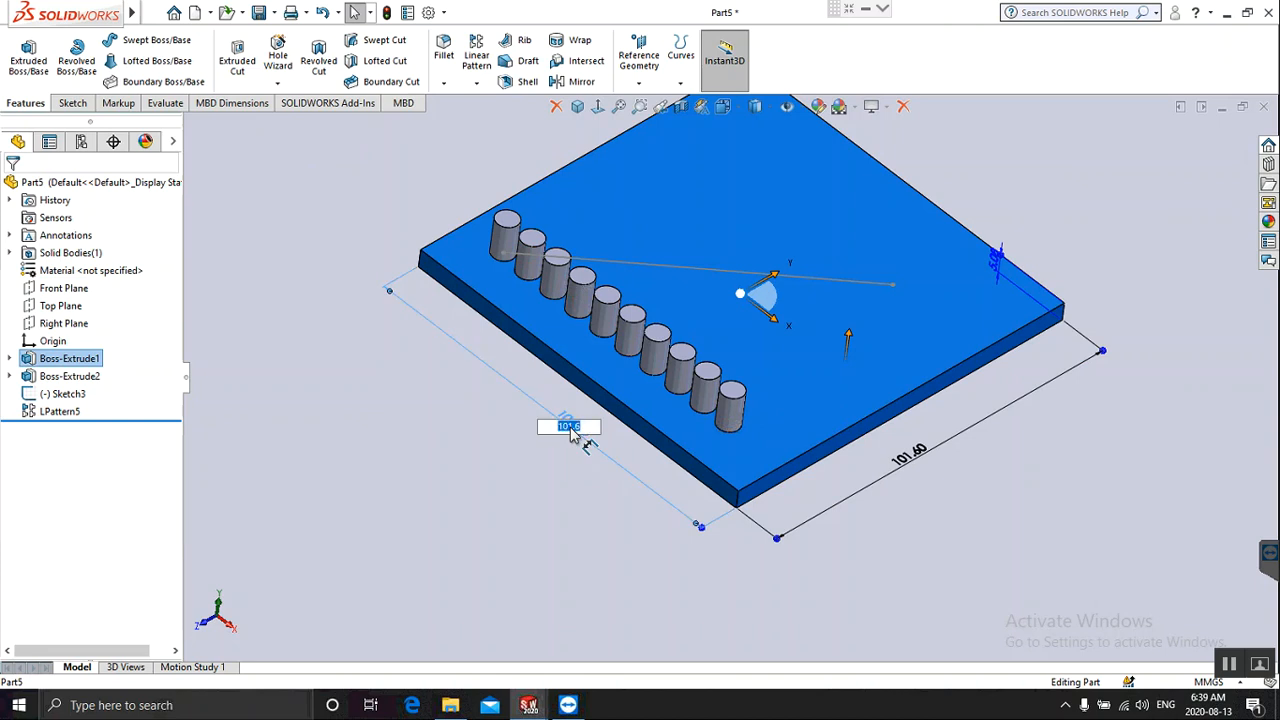
pyautogui.press('BackSpace')
pyautogui.write('120')
pyautogui.press('Return')
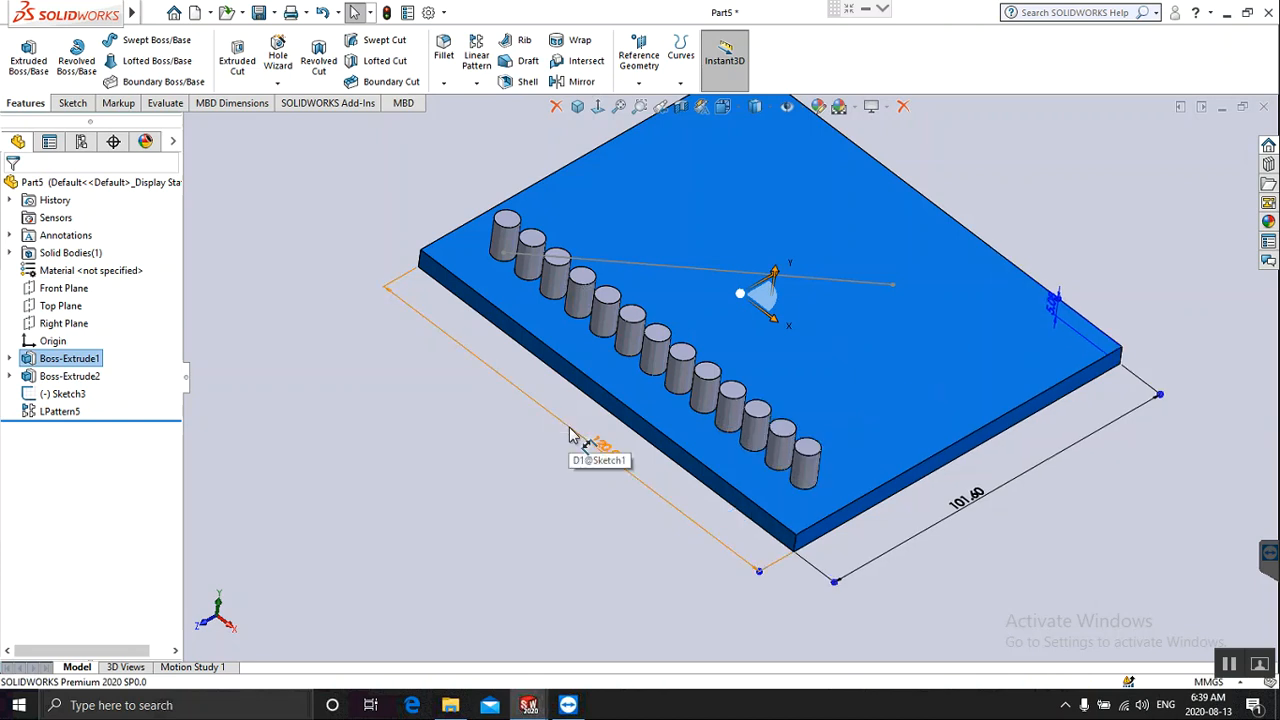
# Set the plate's length along the row of bosses to 100 mm and check the resulting pattern.
pyautogui.click(600, 447)
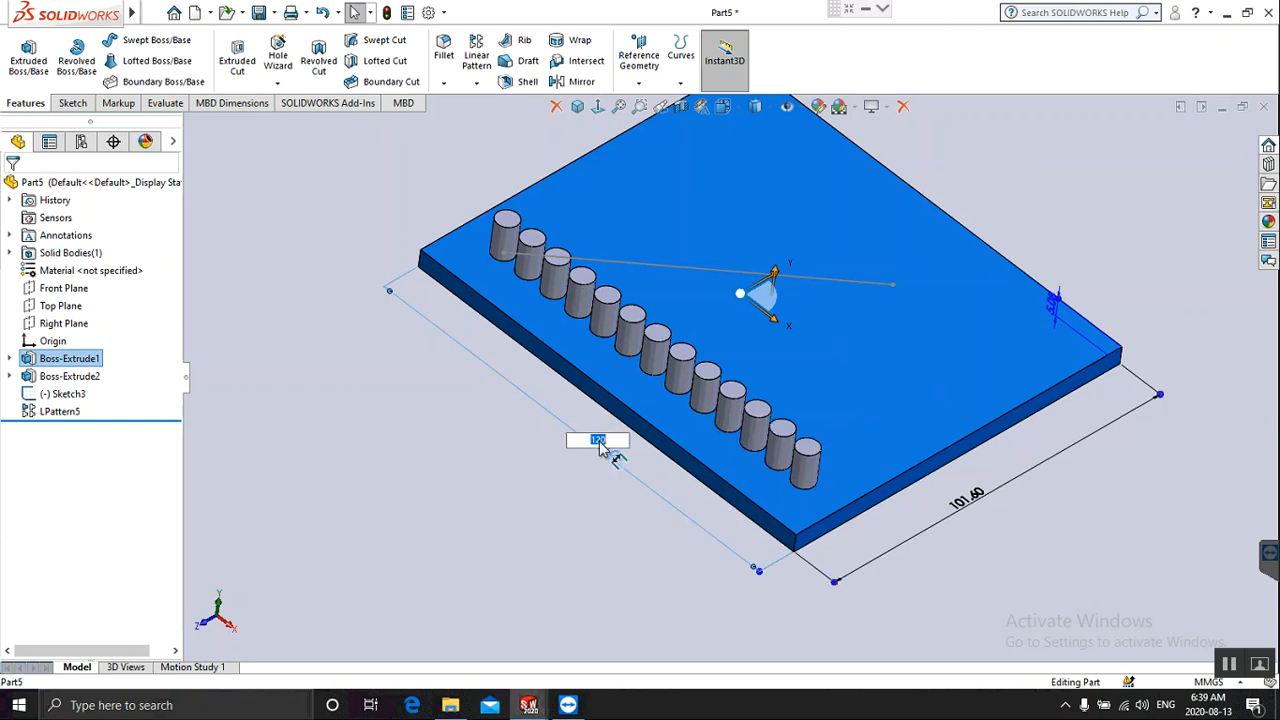
pyautogui.press('BackSpace')
pyautogui.press('Return')
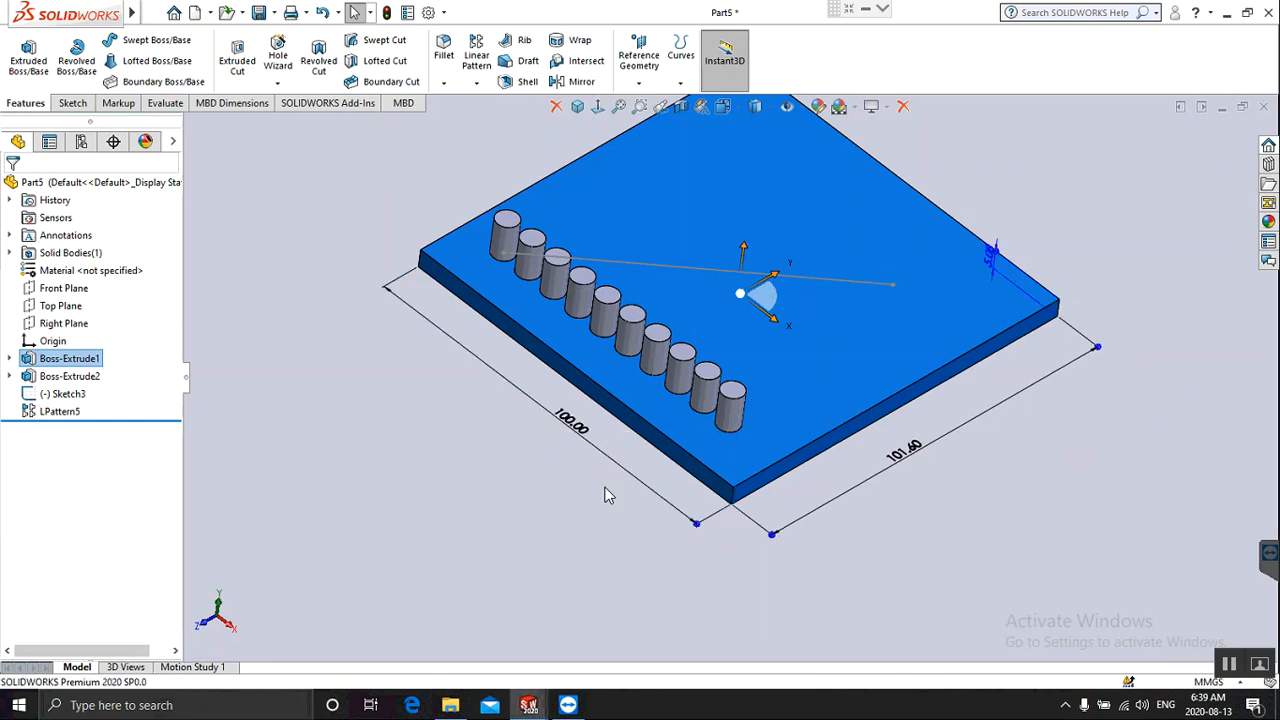
pyautogui.click(563, 534)
pyautogui.scroll(-3, 495, 605)
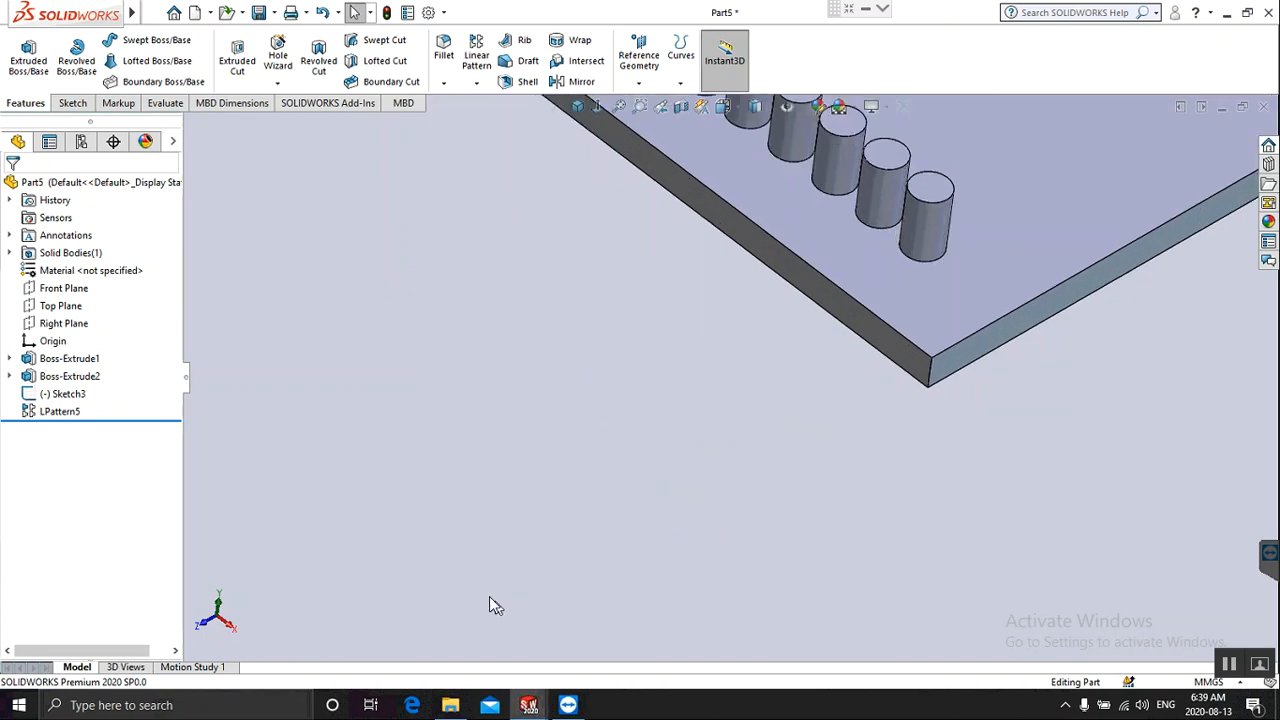
pyautogui.scroll(5, 489, 600)
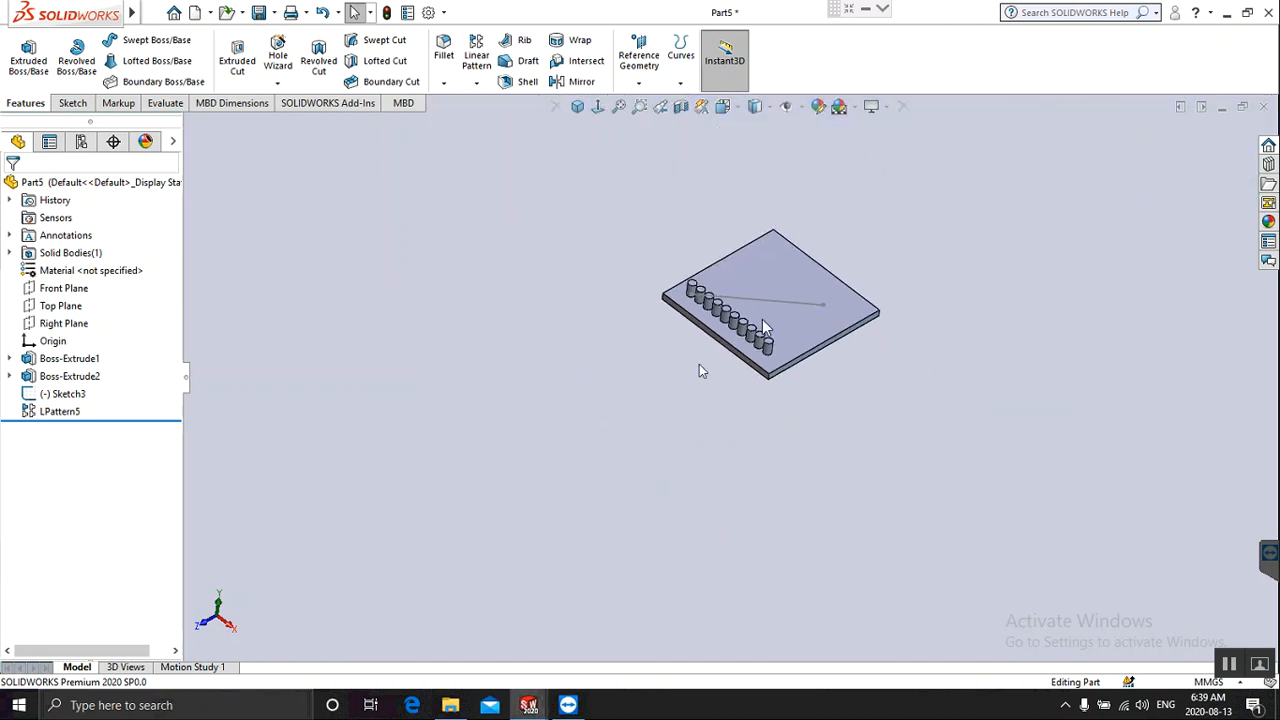
pyautogui.scroll(-3, 704, 370)
pyautogui.scroll(-1, 965, 171)
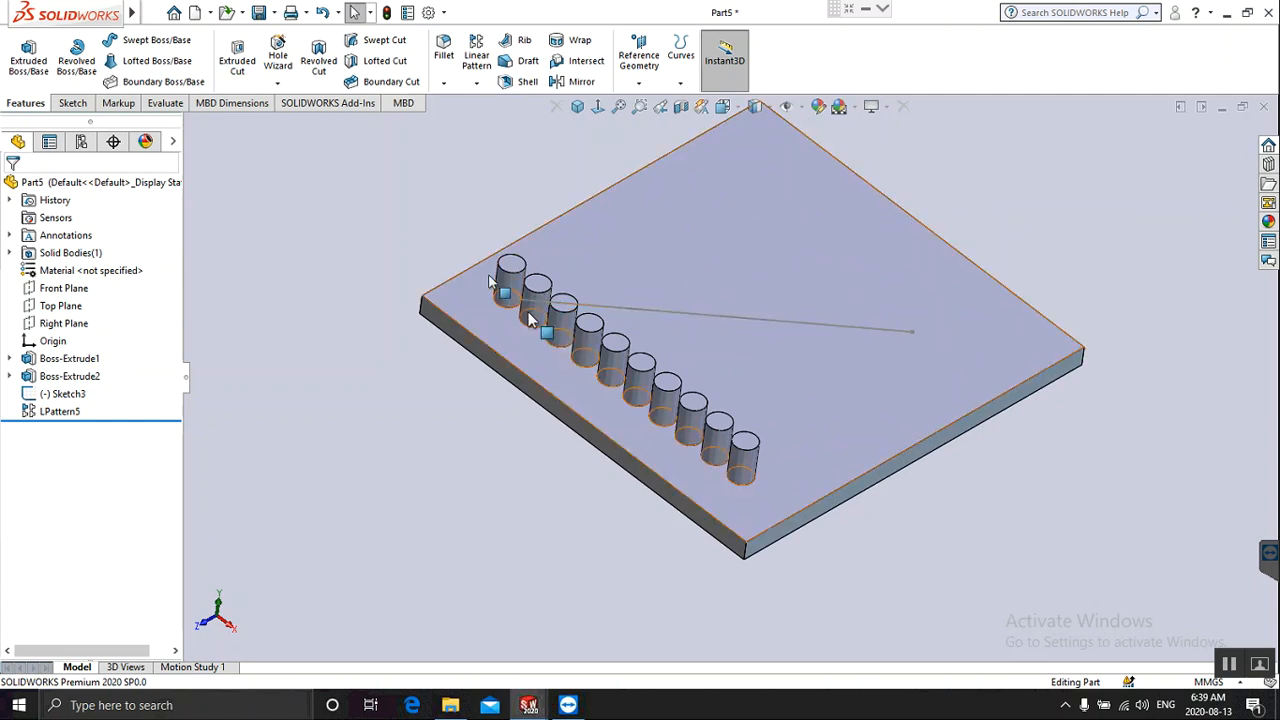
# Edit the boss pattern so its up-to-reference direction is defined by 10 instances instead of spacing, and apply it.
pyautogui.click(50, 412)
pyautogui.click(62, 367)
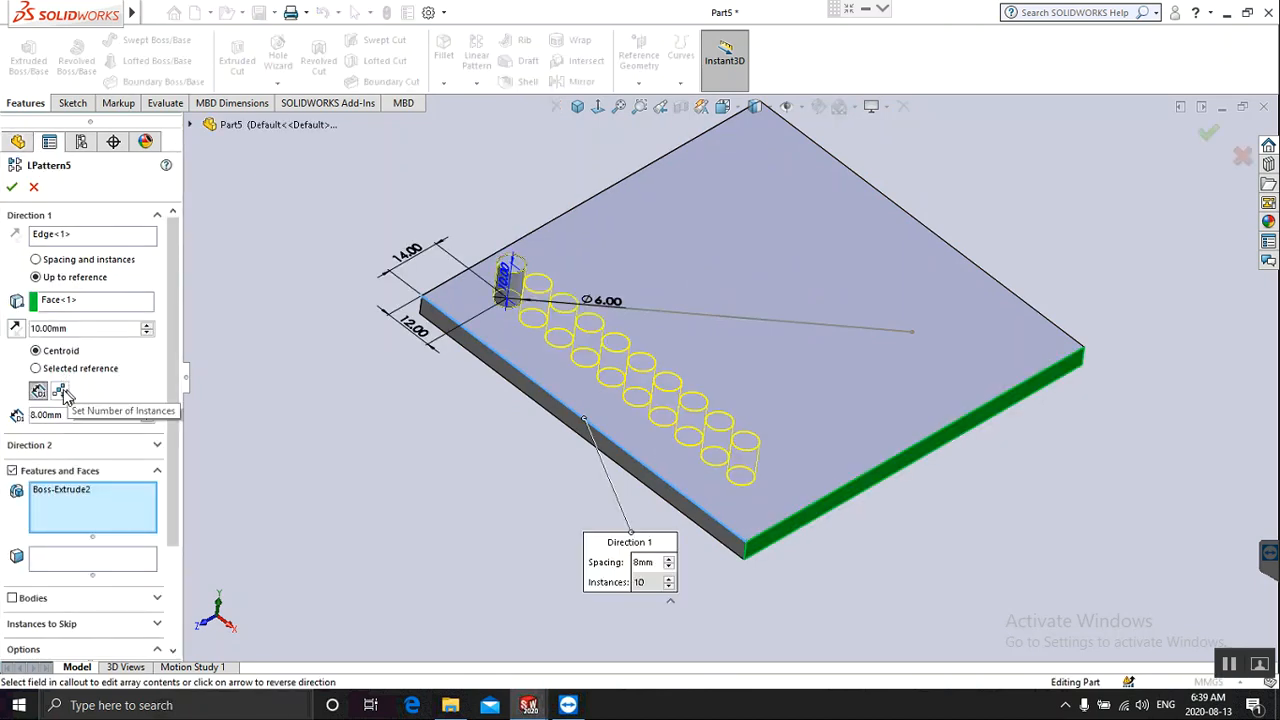
pyautogui.click(60, 392)
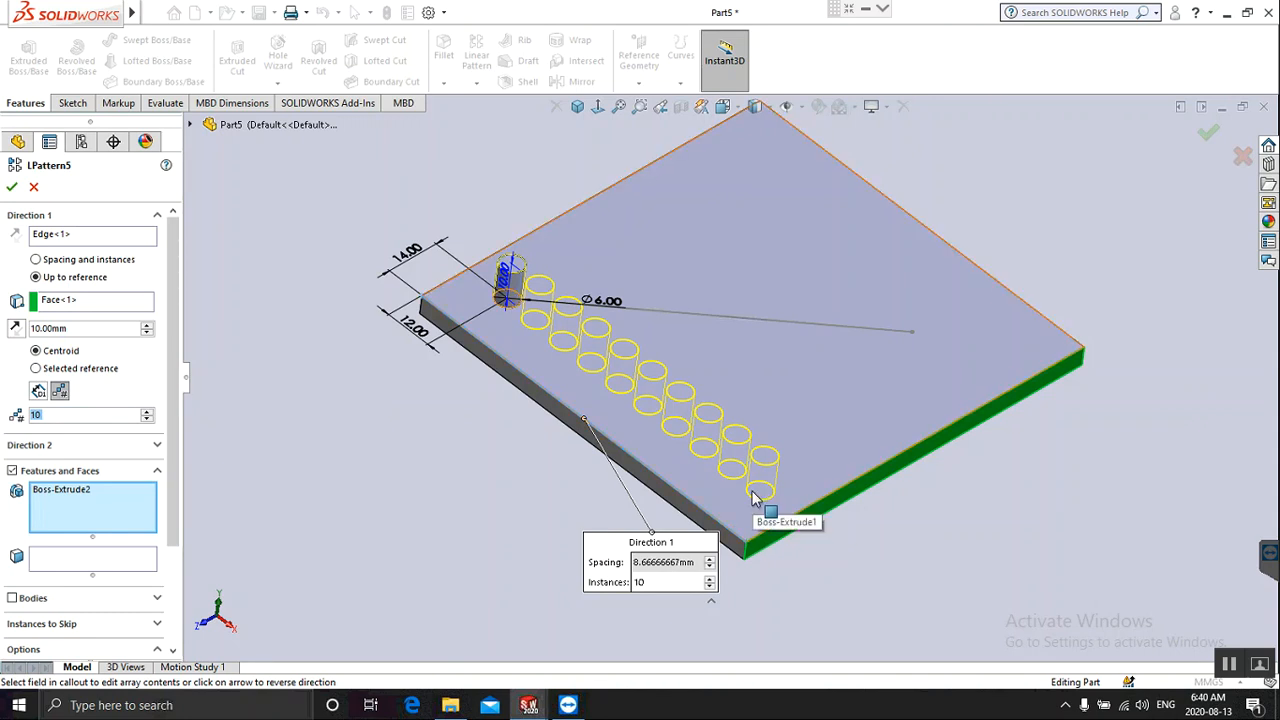
pyautogui.click(12, 187)
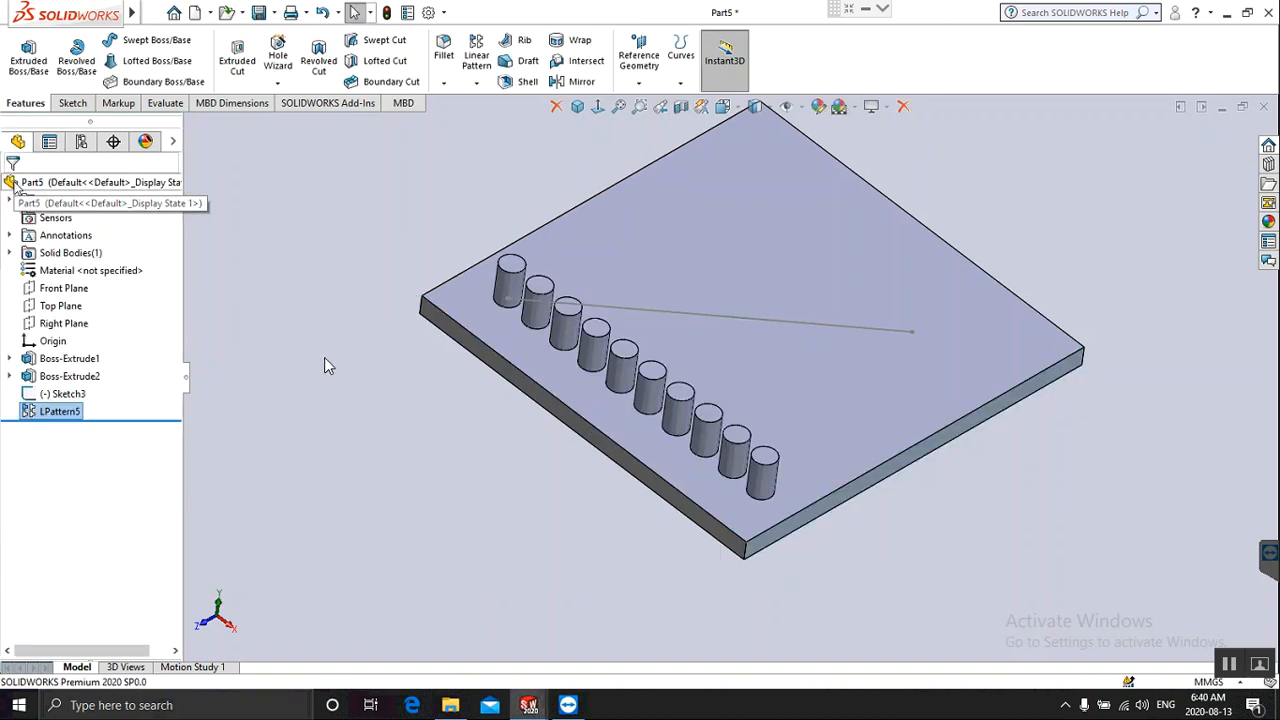
# Set the plate's length along the row of bosses to 180 mm and check the spacing up to the end face.
pyautogui.click(869, 418)
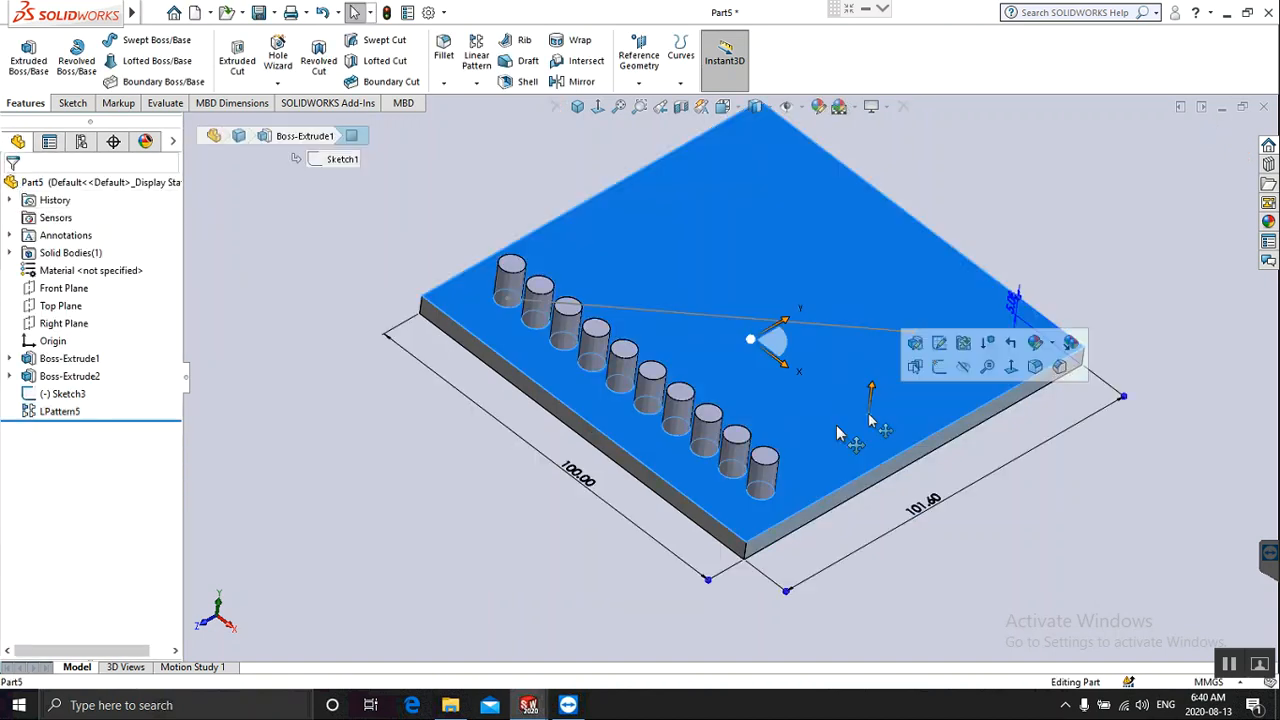
pyautogui.click(581, 480)
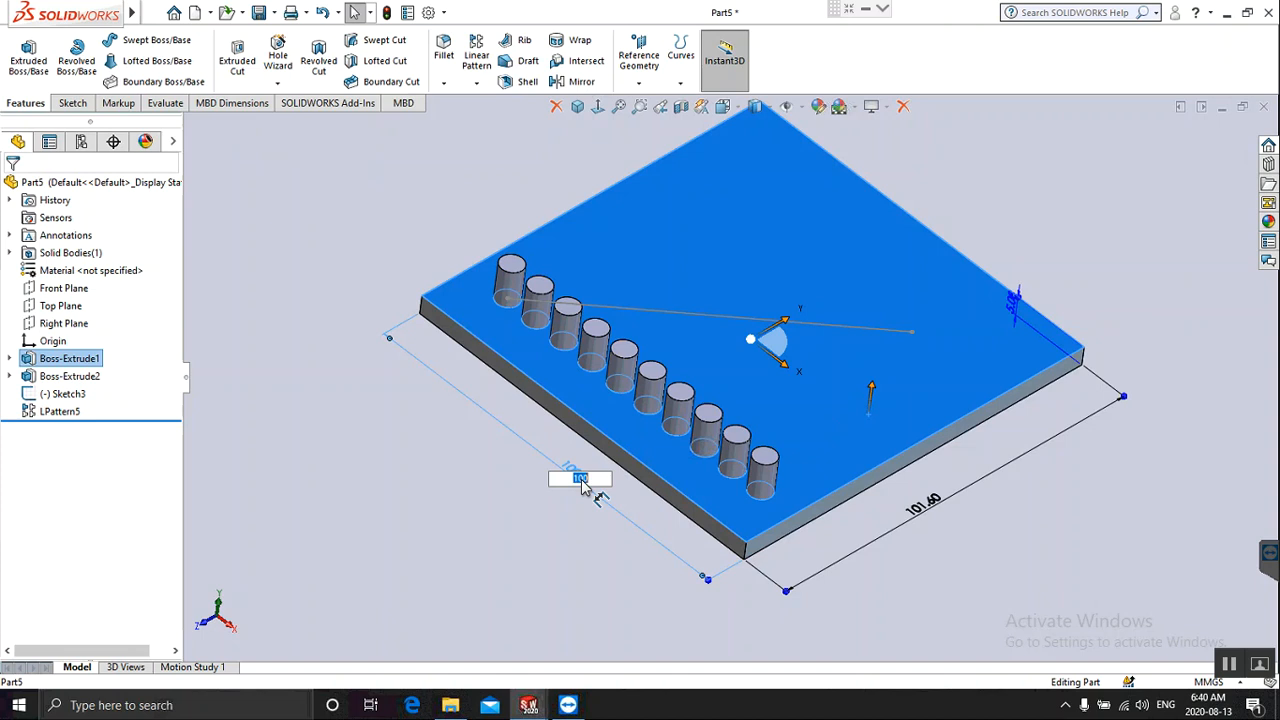
pyautogui.press('BackSpace')
pyautogui.press('Return')
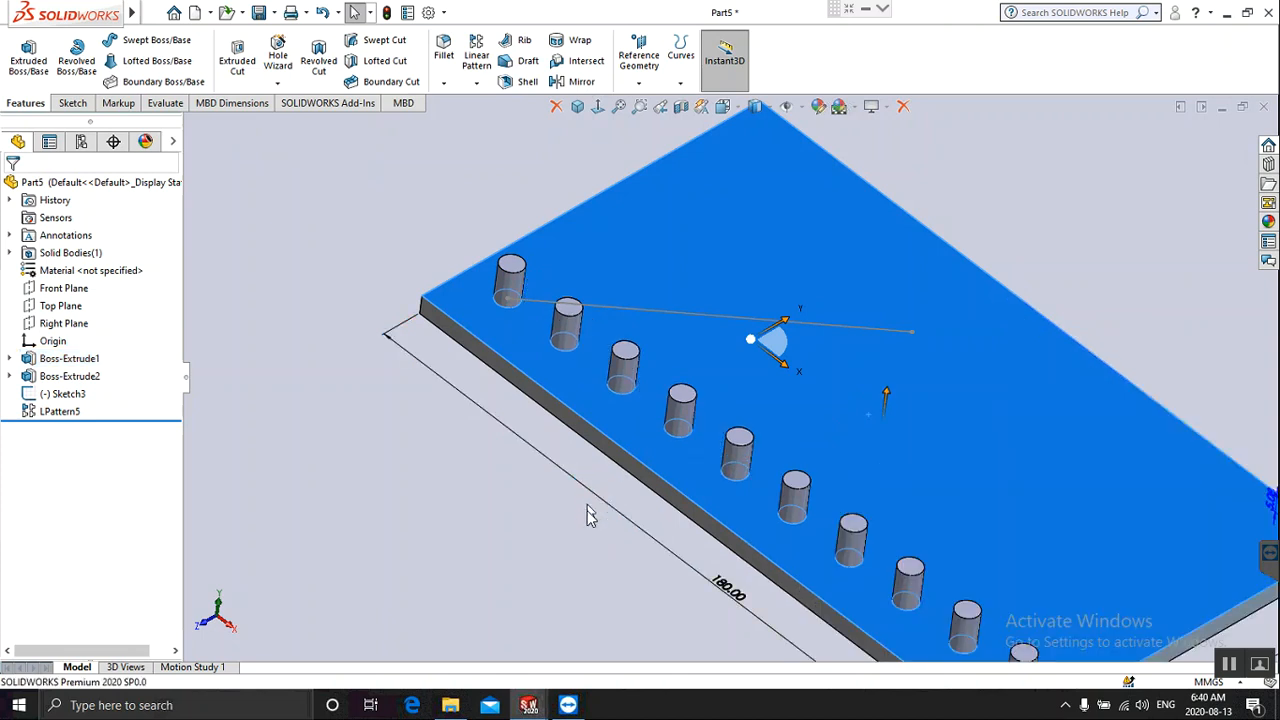
pyautogui.scroll(-3, 620, 390)
pyautogui.scroll(5, 620, 390)
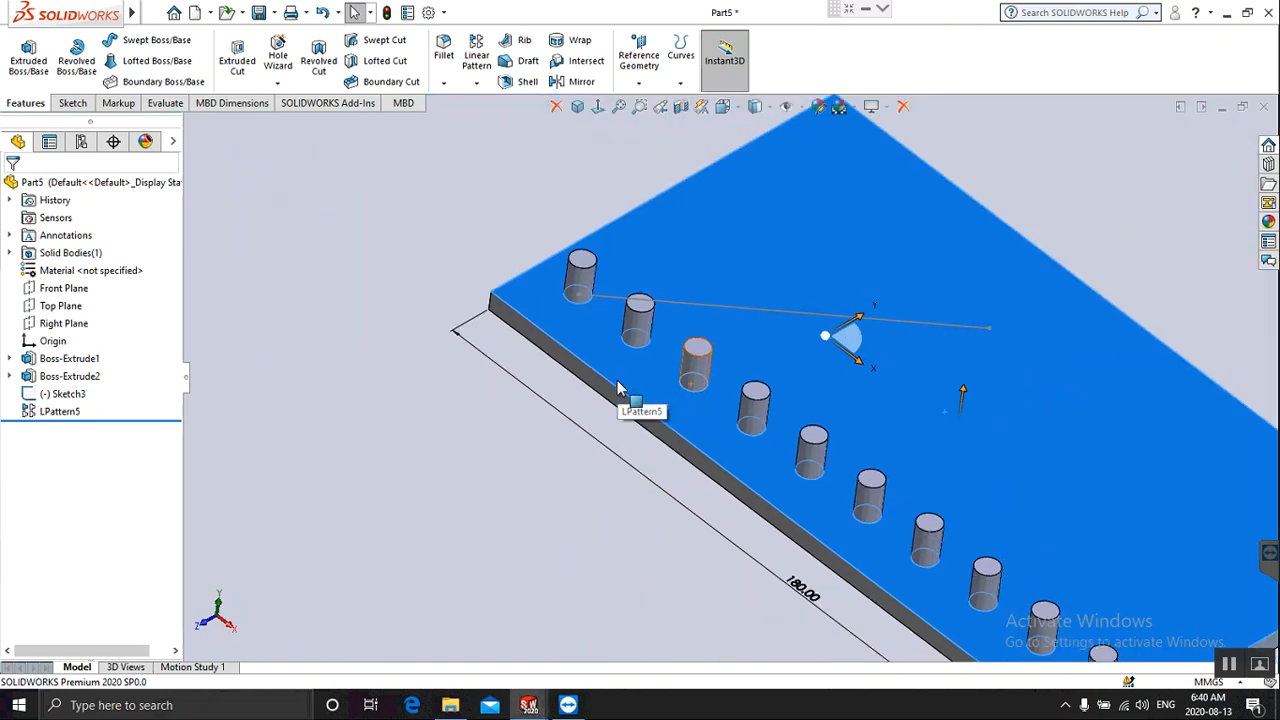
pyautogui.scroll(-2, 1001, 328)
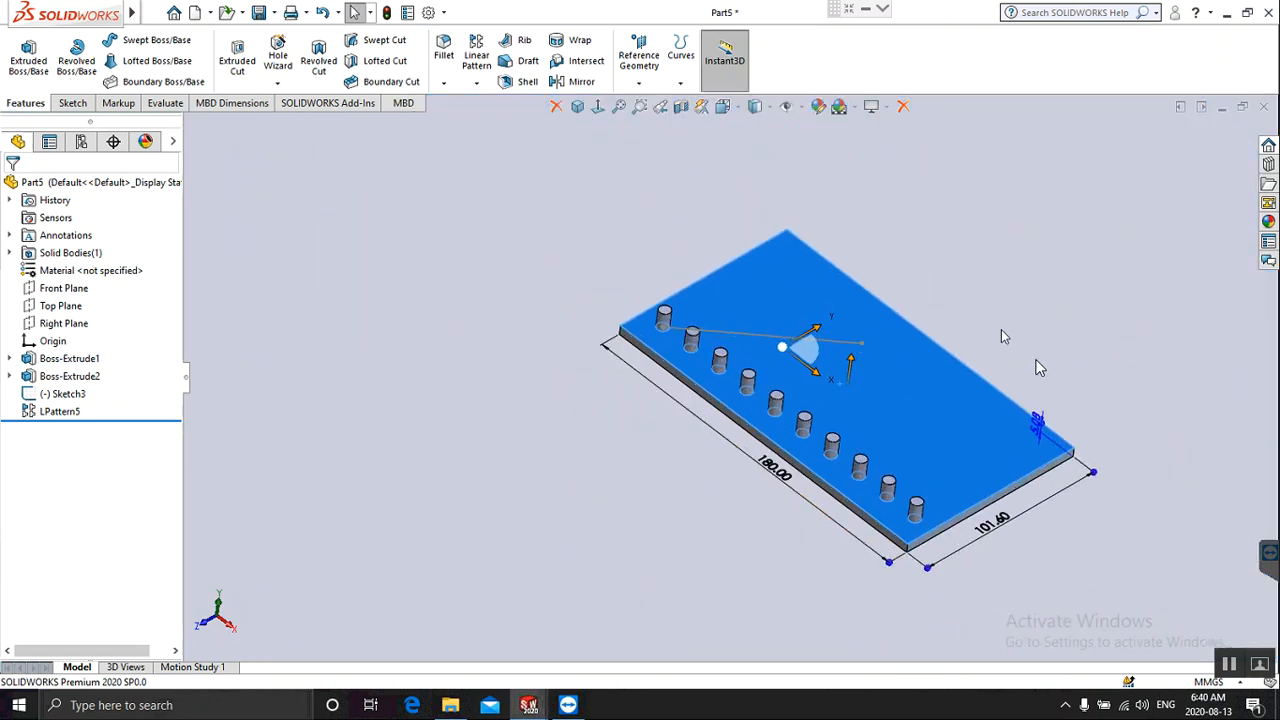
pyautogui.scroll(-2, 1001, 329)
pyautogui.click(1179, 593)
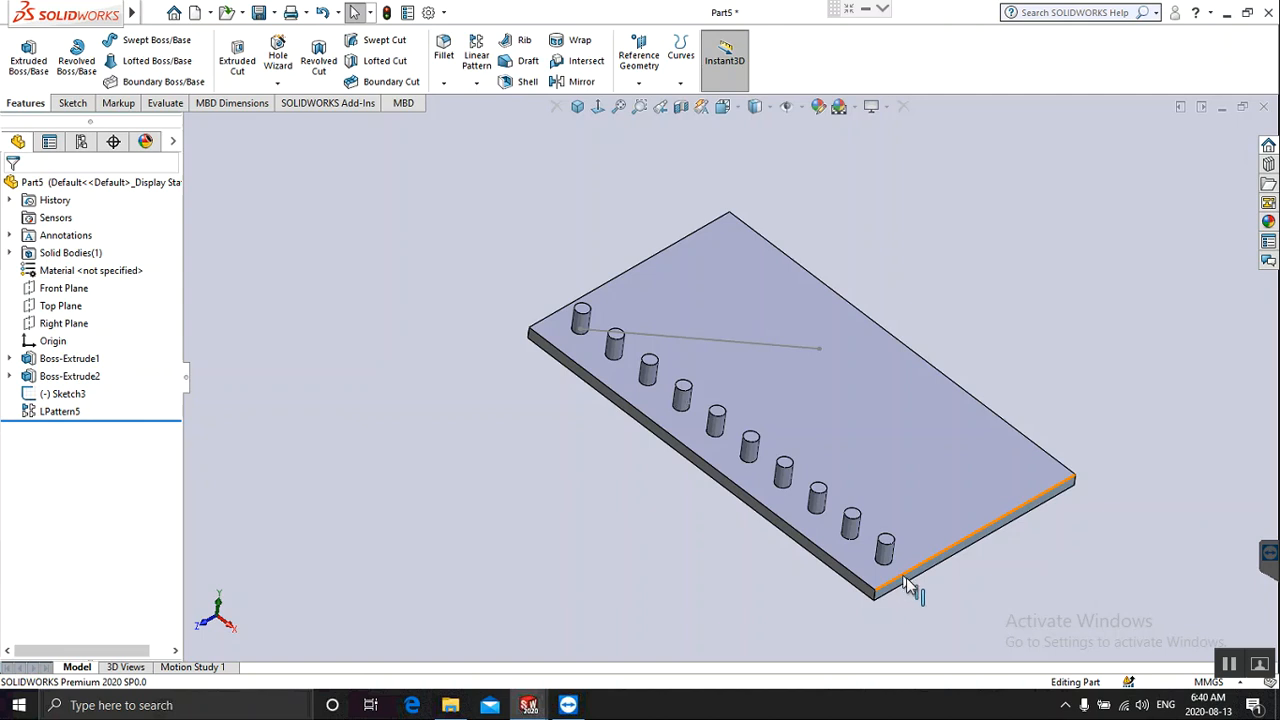
pyautogui.click(908, 587)
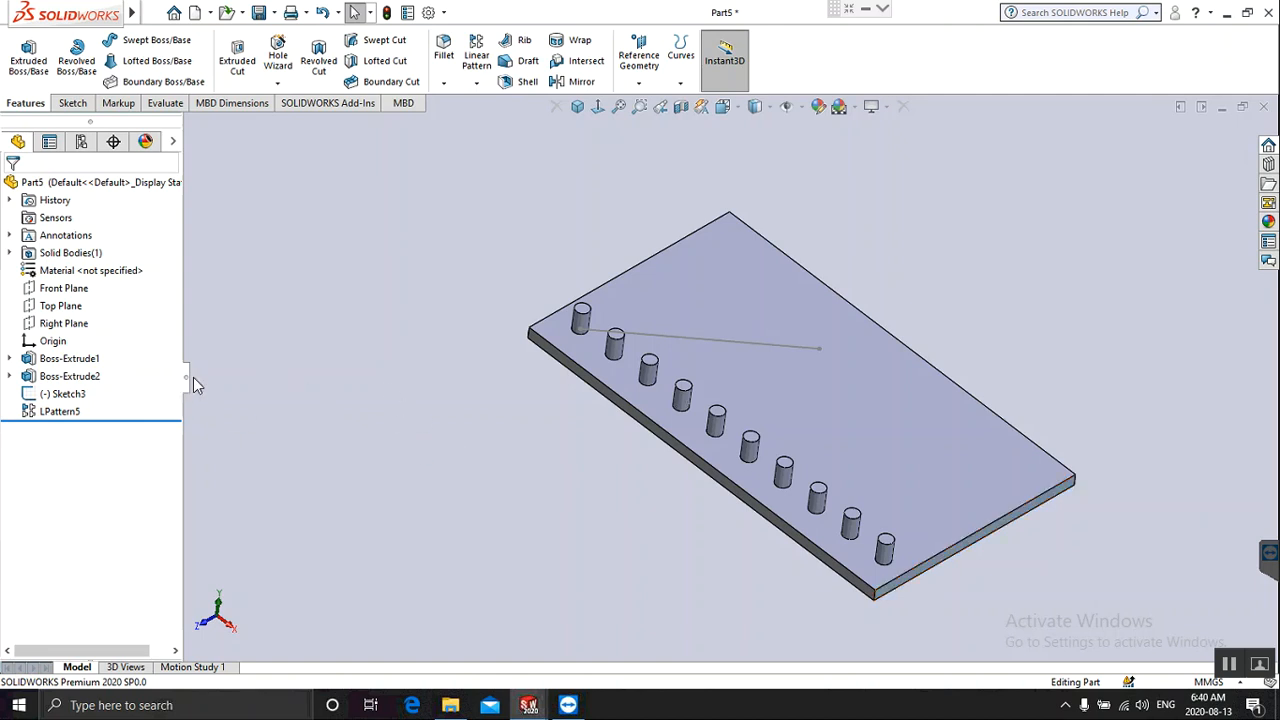
# Delete the linear pattern of the bosses, leaving only the seed boss on the plate.
pyautogui.click(63, 413)
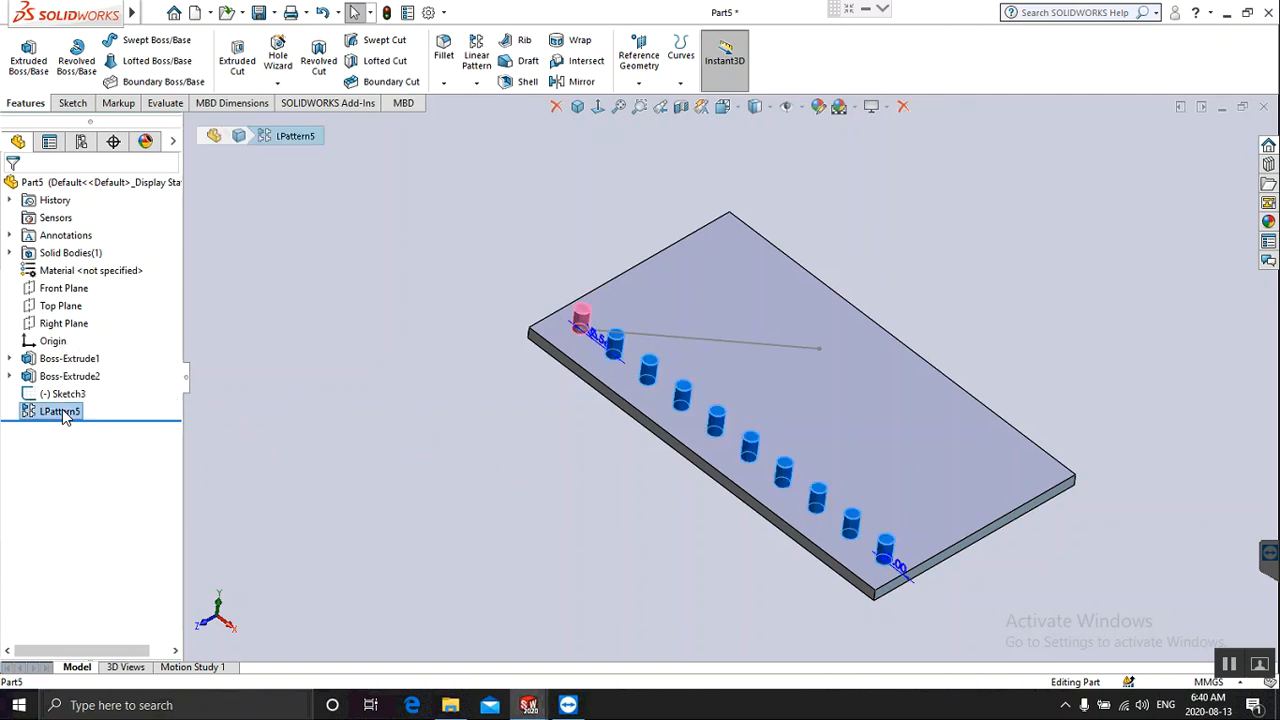
pyautogui.rightClick(63, 413)
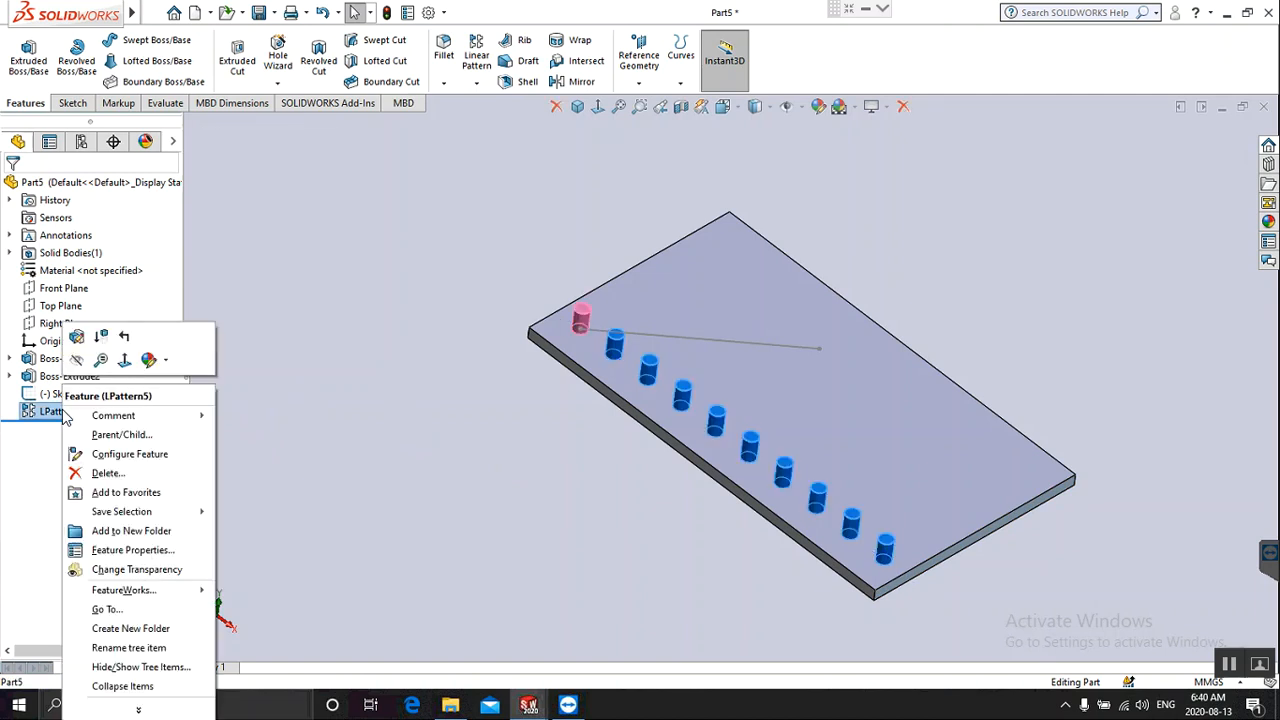
pyautogui.click(100, 473)
pyautogui.click(739, 273)
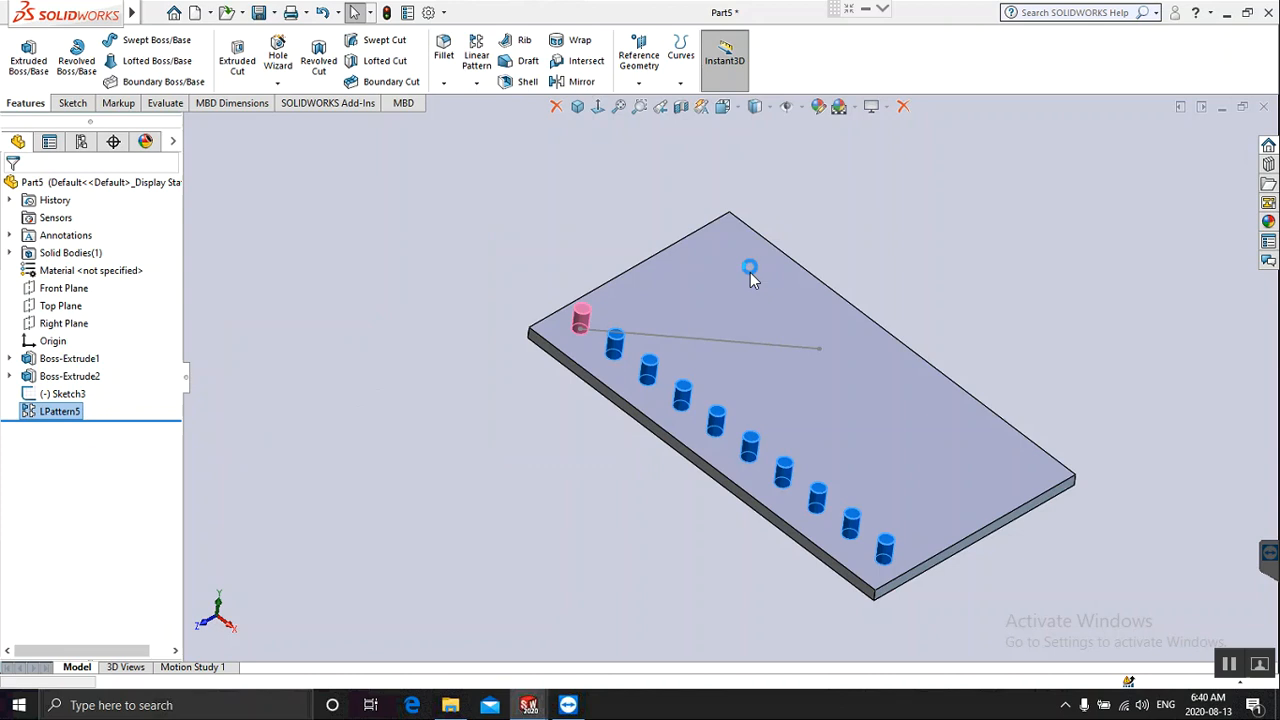
pyautogui.click(697, 316)
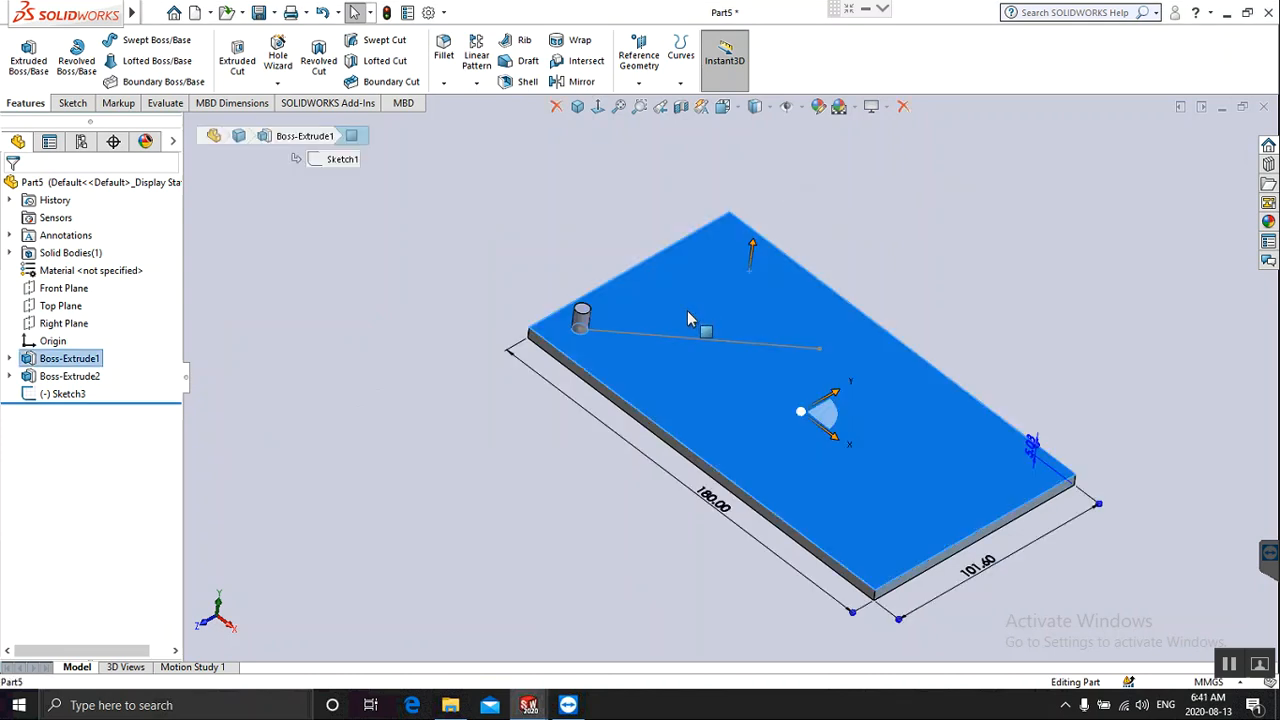
pyautogui.click(507, 271)
# Start a fillet on the circular edge at the base of the cylindrical boss with a 2 mm radius.
pyautogui.scroll(-6, 700, 330)
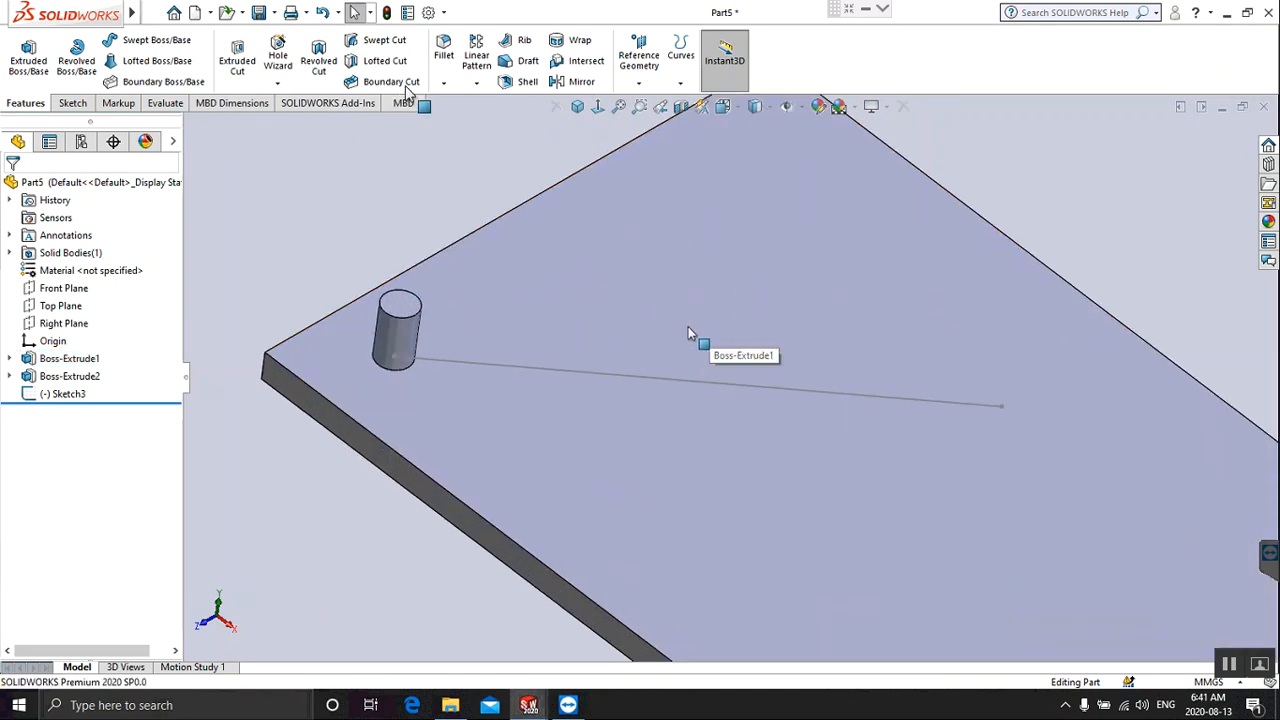
pyautogui.click(443, 50)
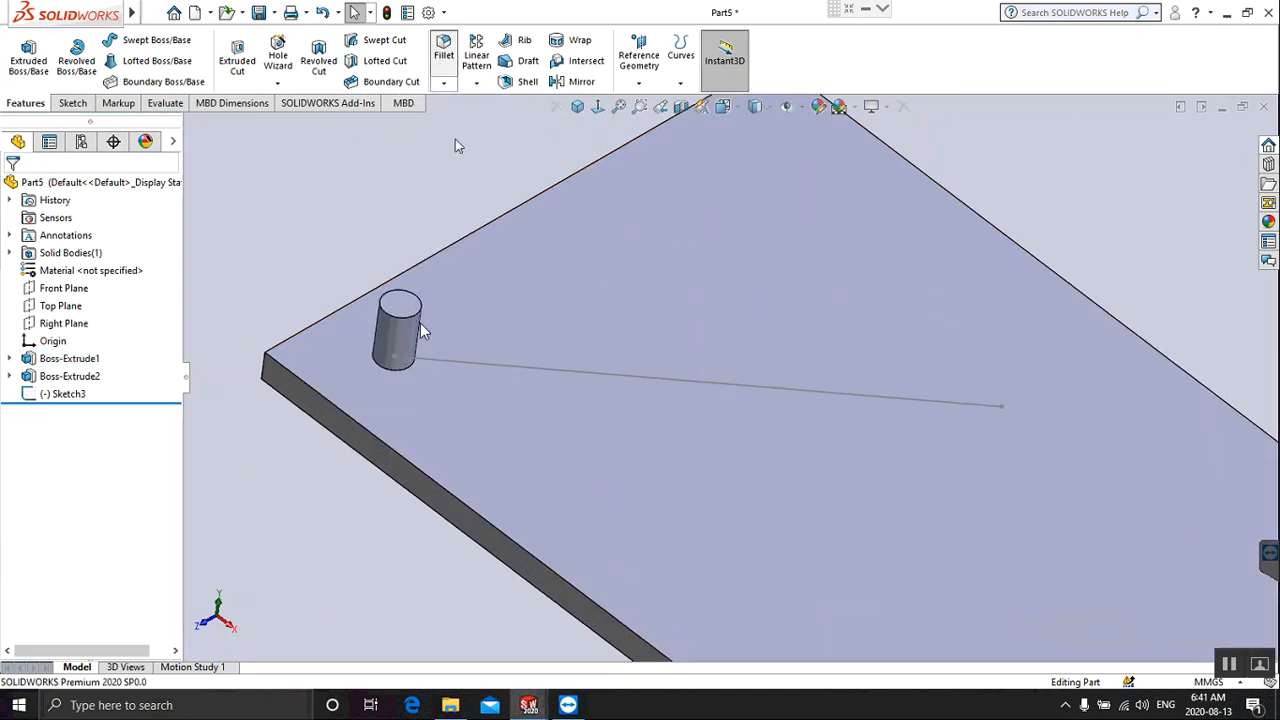
pyautogui.click(388, 379)
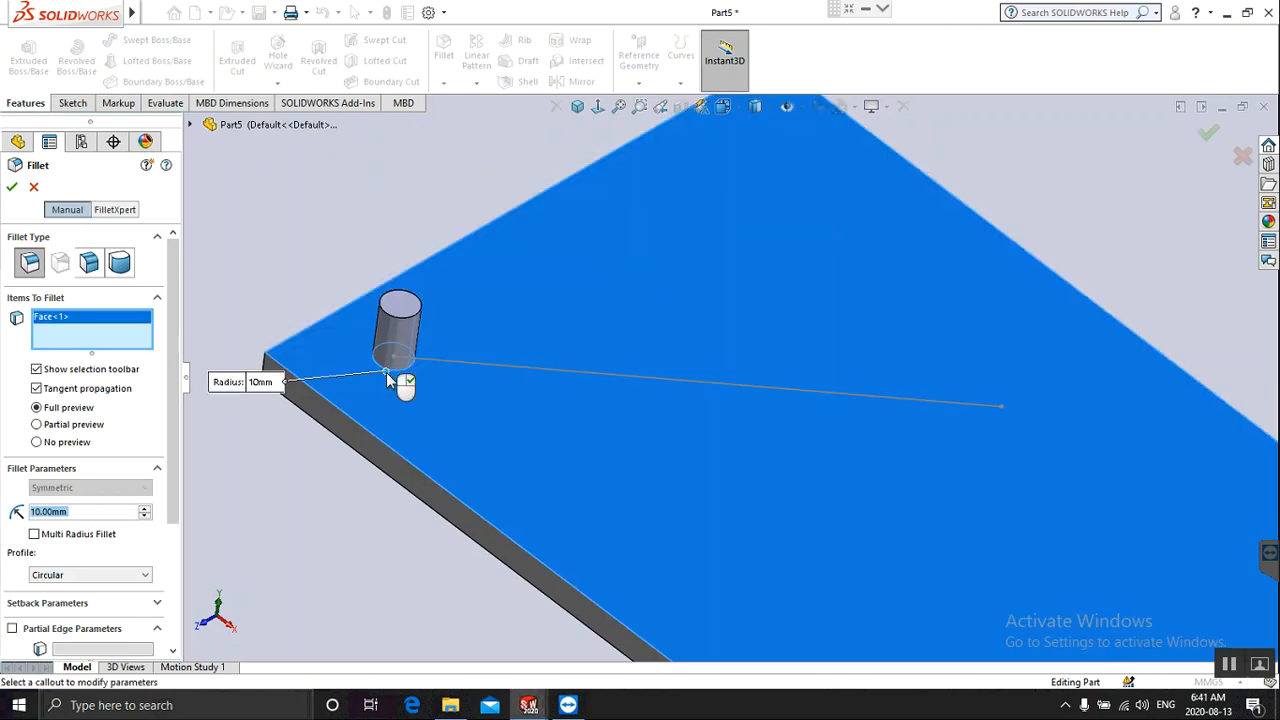
pyautogui.rightClick(72, 328)
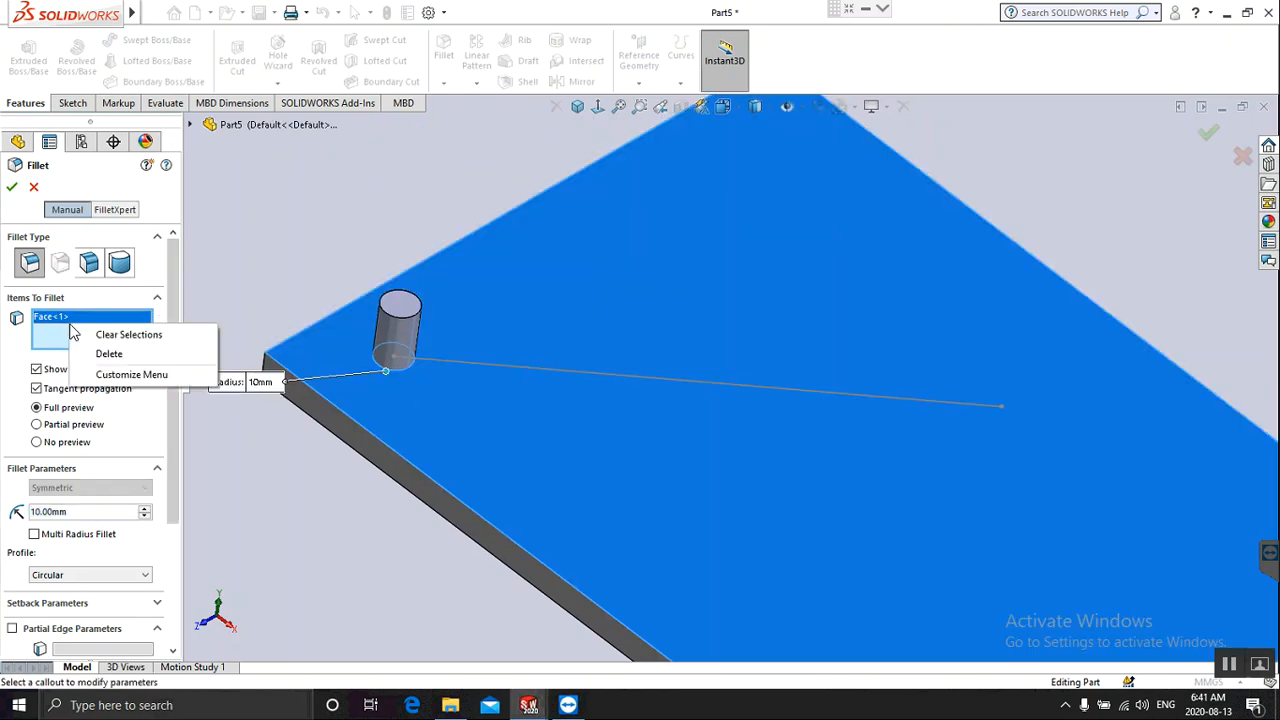
pyautogui.click(108, 336)
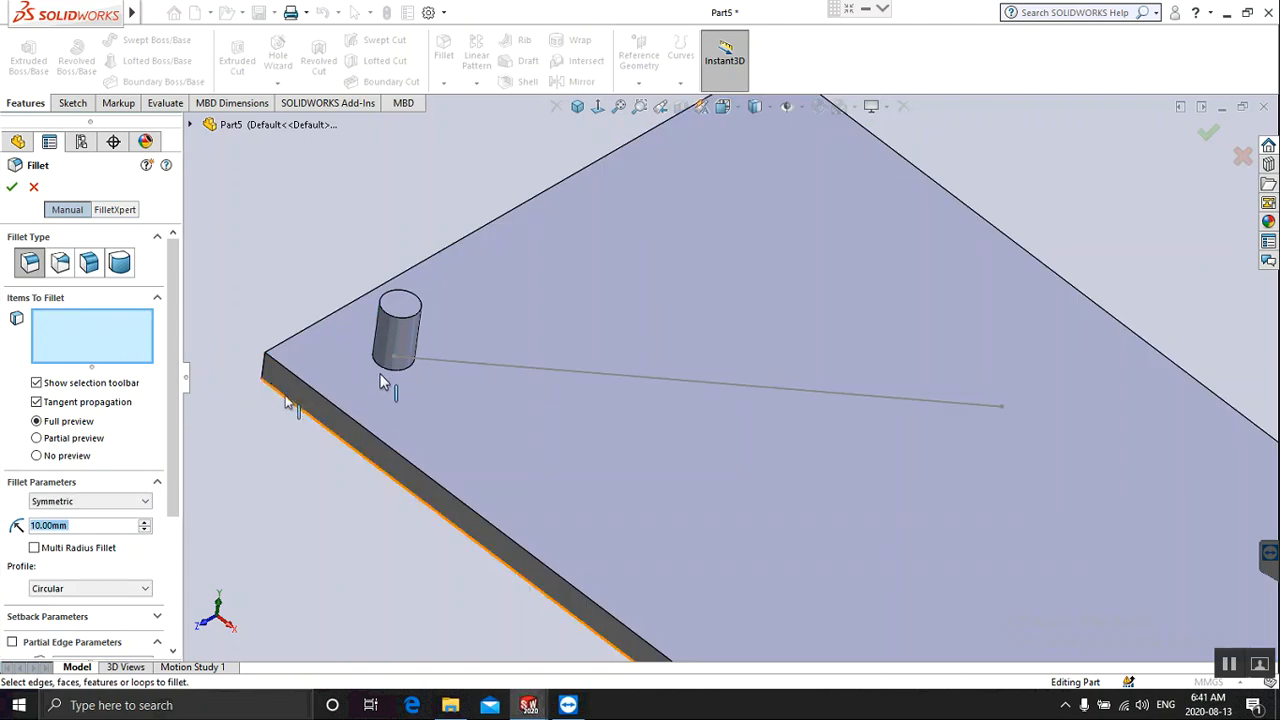
pyautogui.click(390, 367)
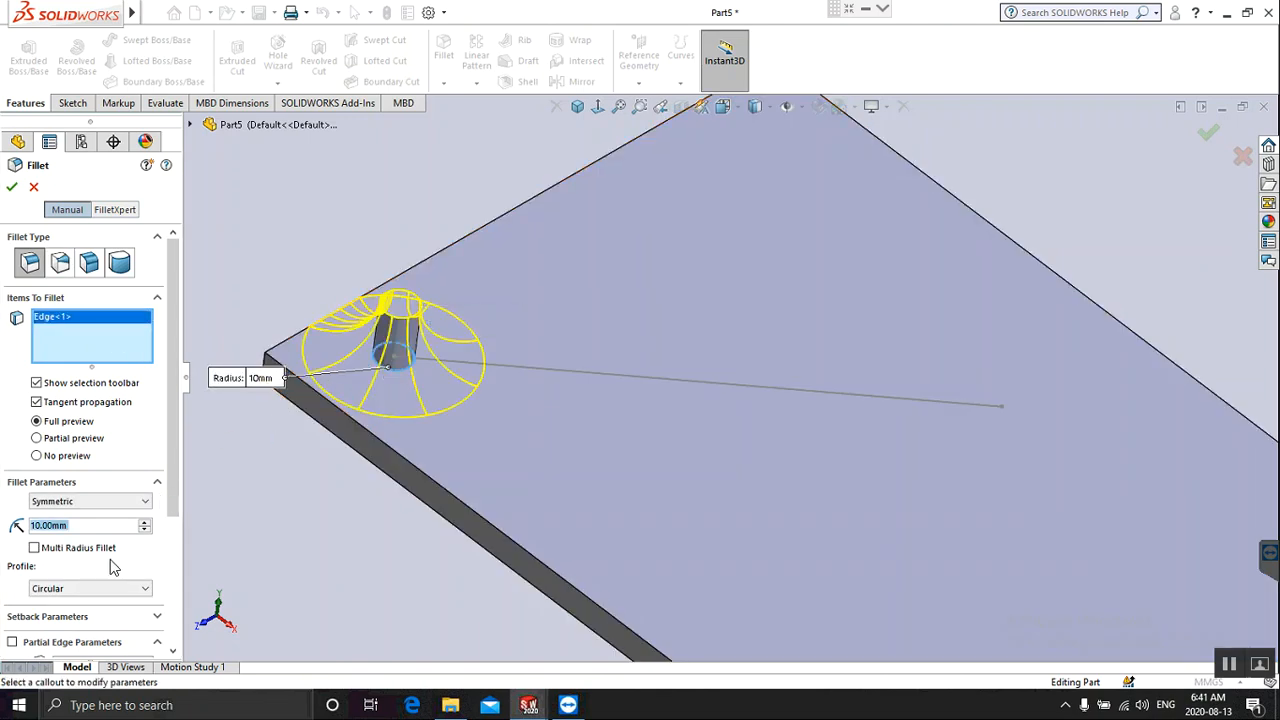
pyautogui.write('2')
pyautogui.press('Return')
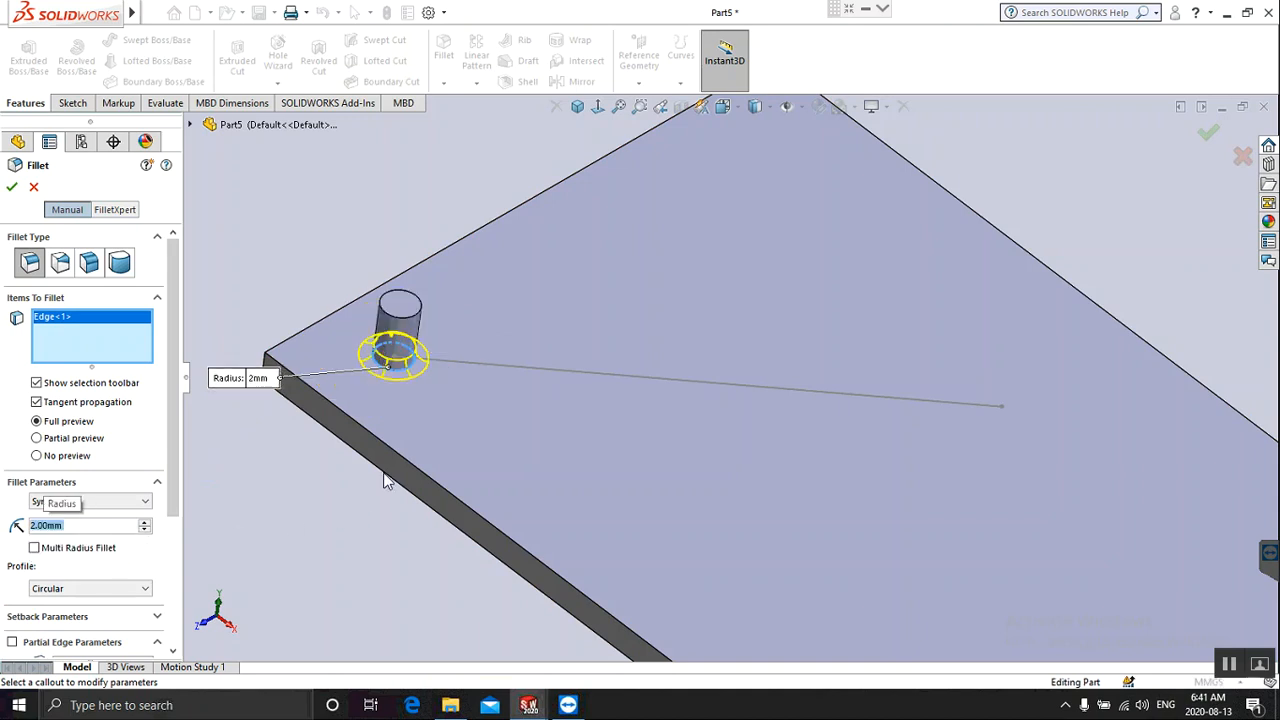
# Add the boss's top circular edge to the 2 mm fillet and apply it.
pyautogui.click(440, 265)
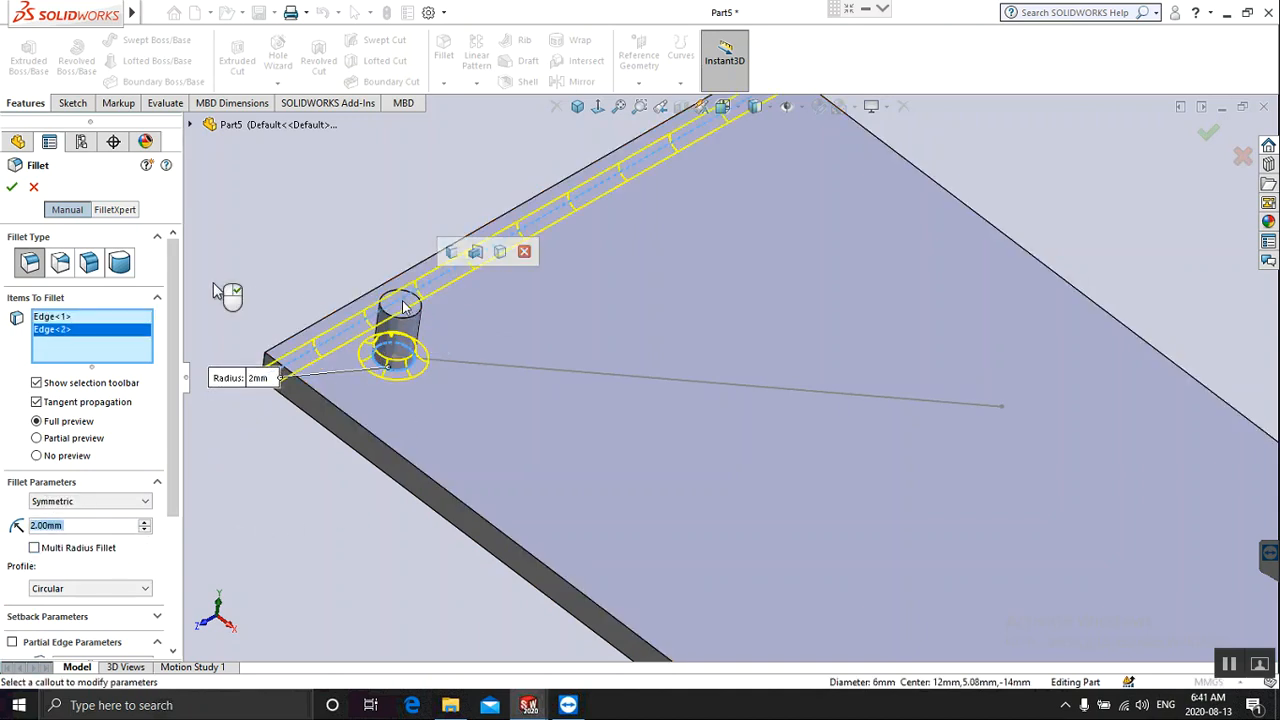
pyautogui.rightClick(70, 342)
pyautogui.click(107, 365)
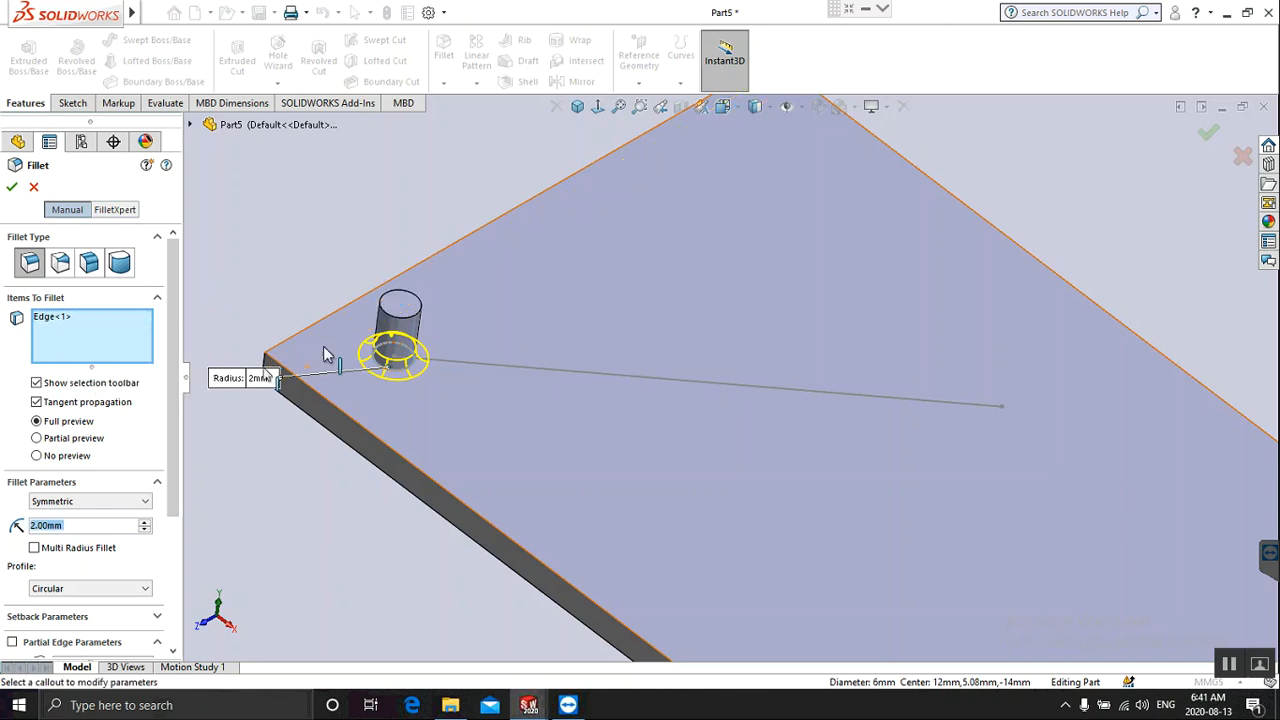
pyautogui.click(415, 320)
pyautogui.click(12, 188)
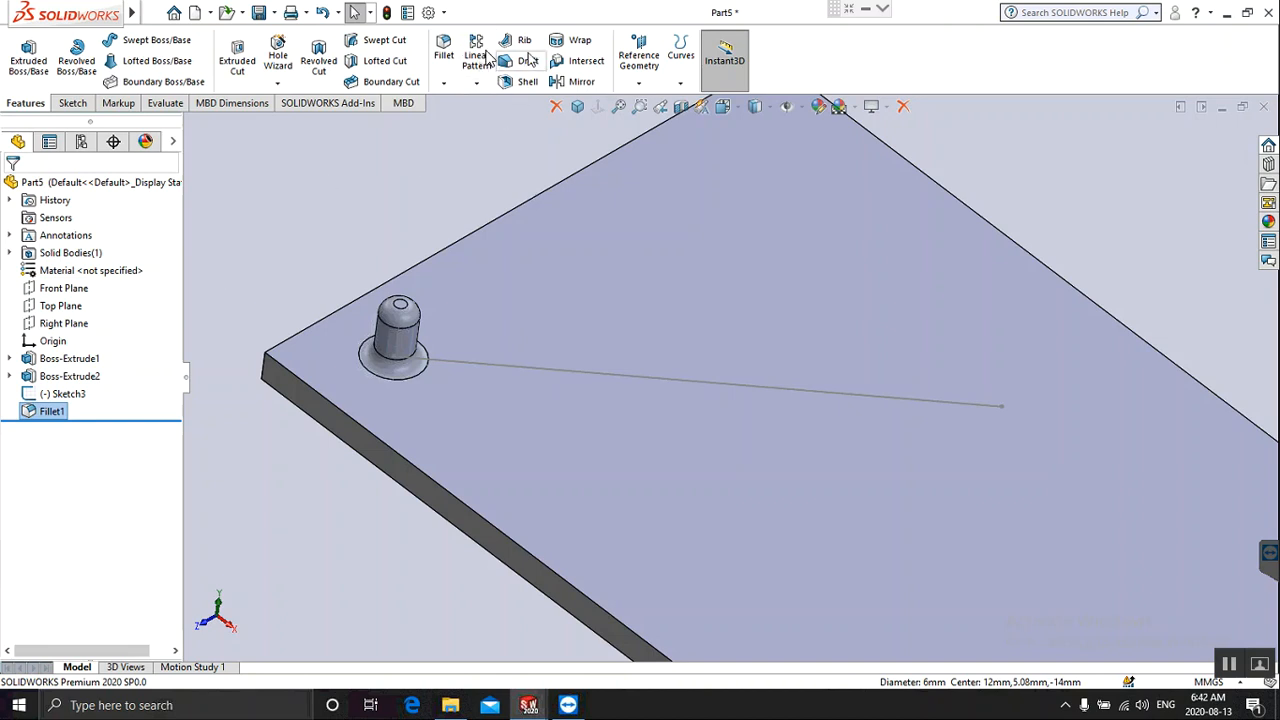
# Start a linear pattern along the sketched line on the plate, defined by spacing and instances.
pyautogui.click(484, 57)
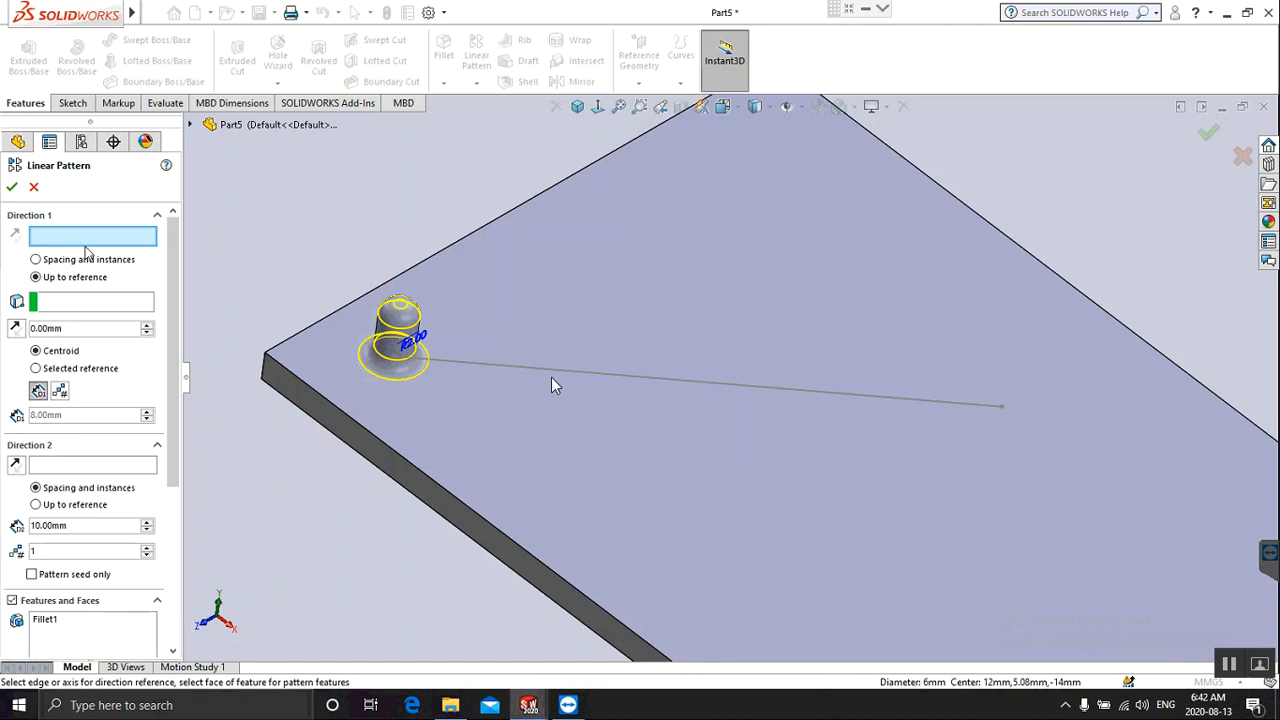
pyautogui.click(517, 366)
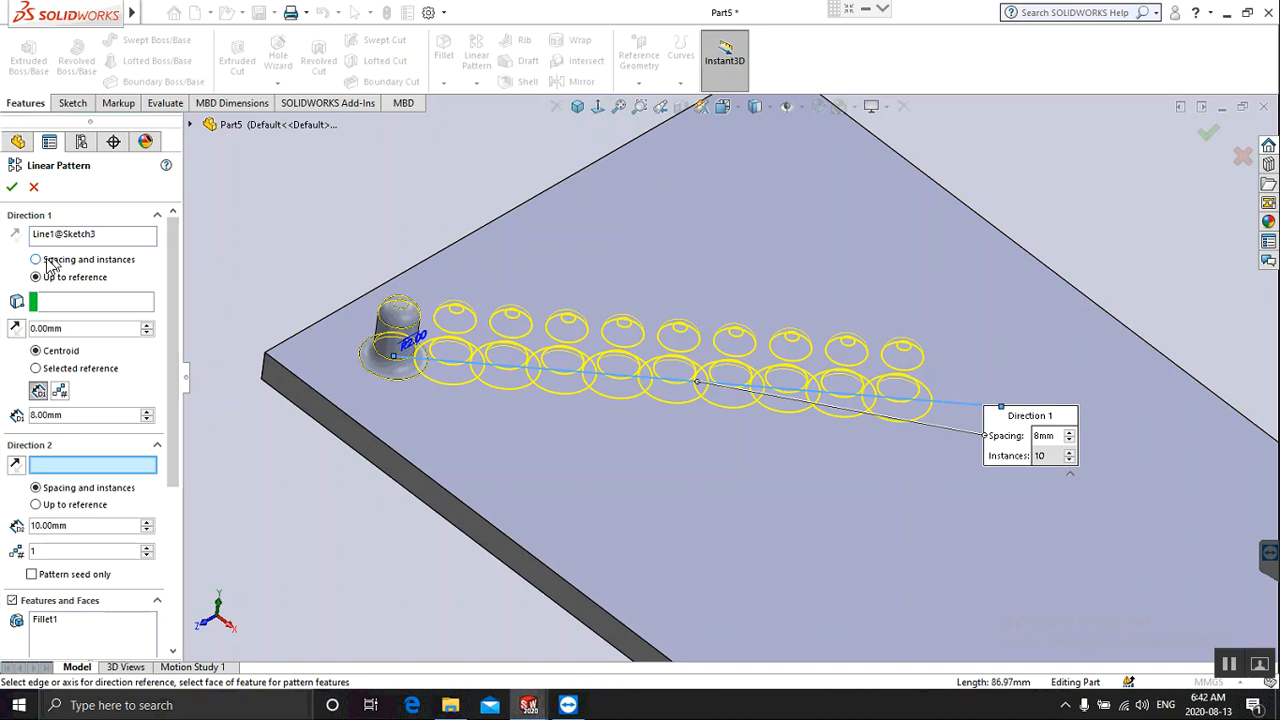
pyautogui.click(37, 260)
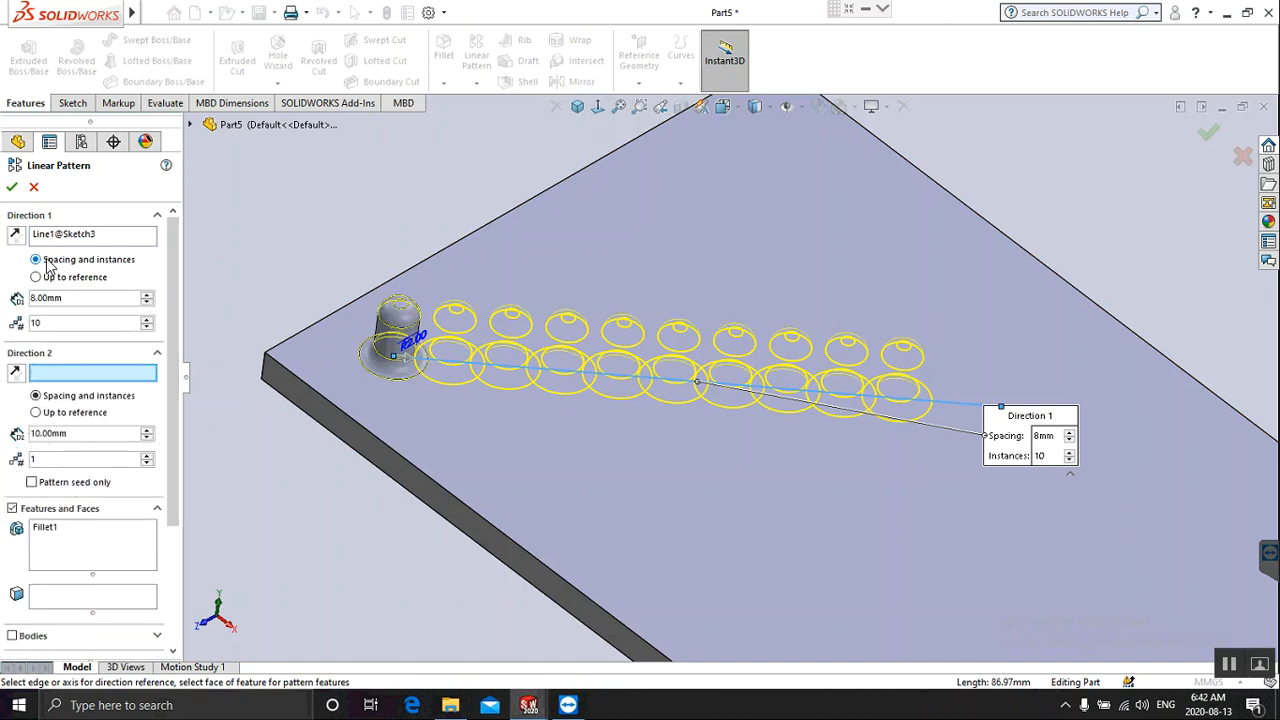
# Remove Fillet1 from the pattern's features and choose the boss's base fillet, side, top fillet and top faces to pattern instead.
pyautogui.rightClick(57, 532)
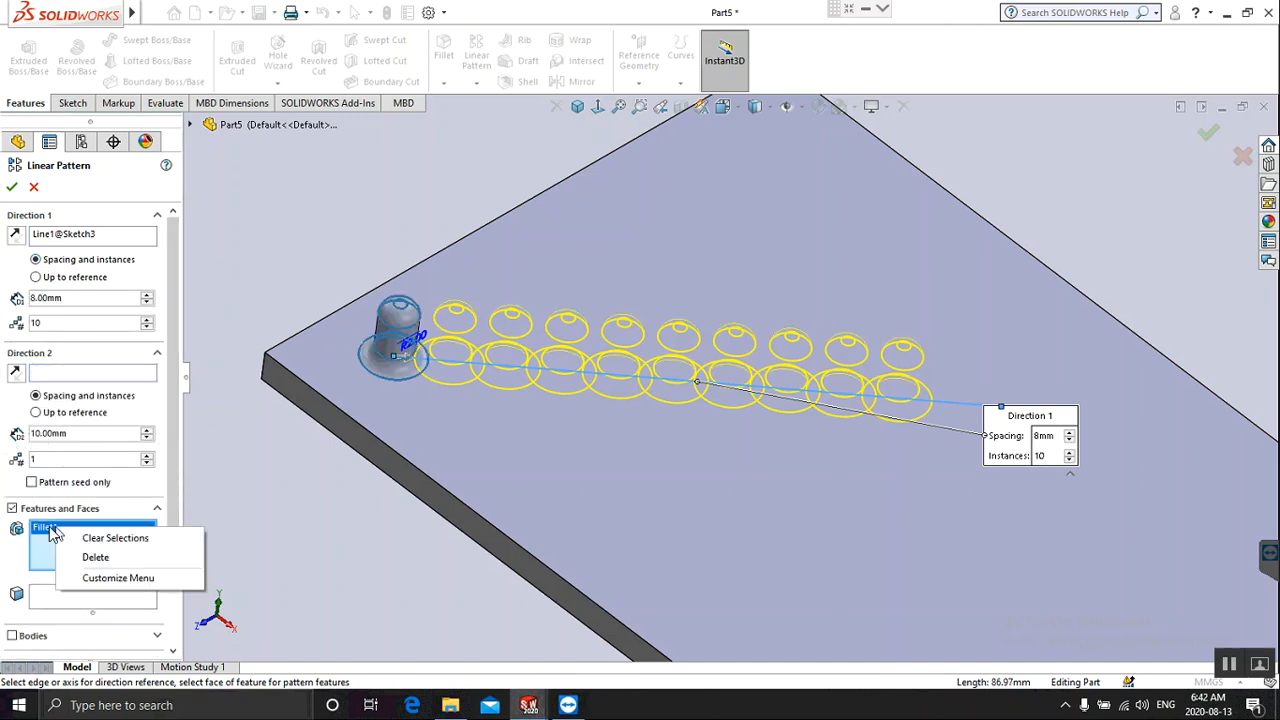
pyautogui.click(92, 560)
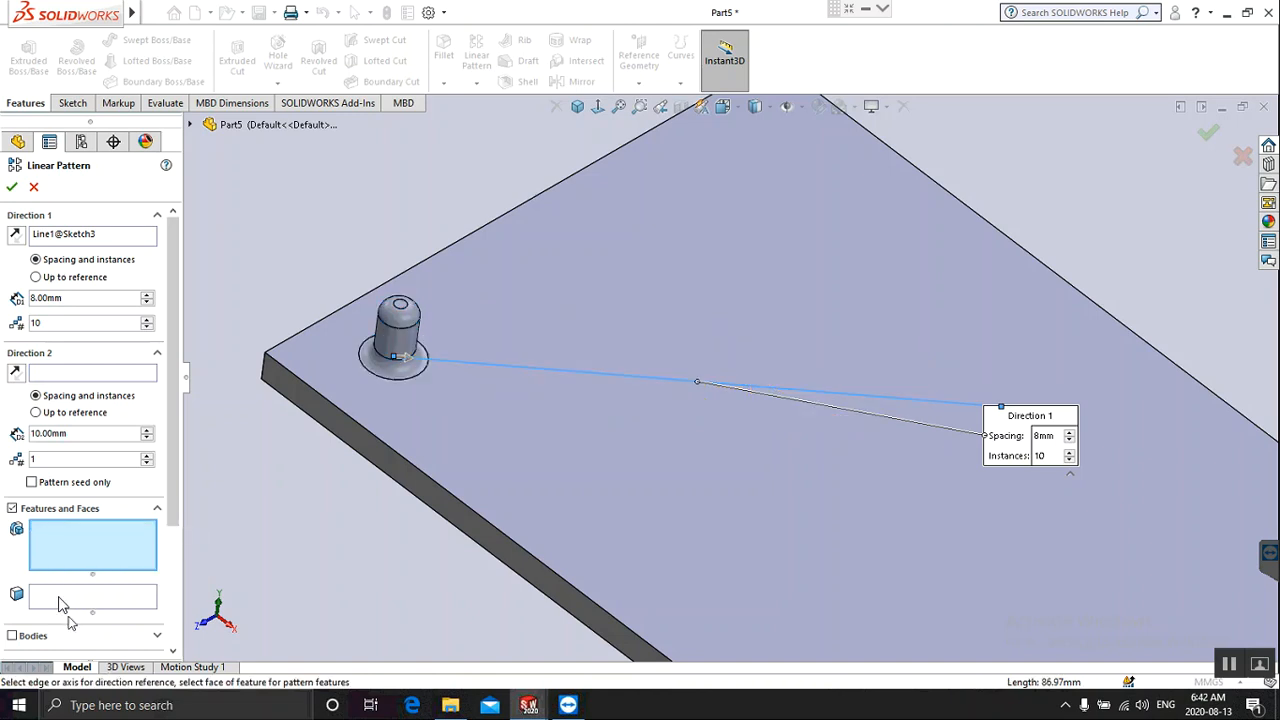
pyautogui.click(60, 600)
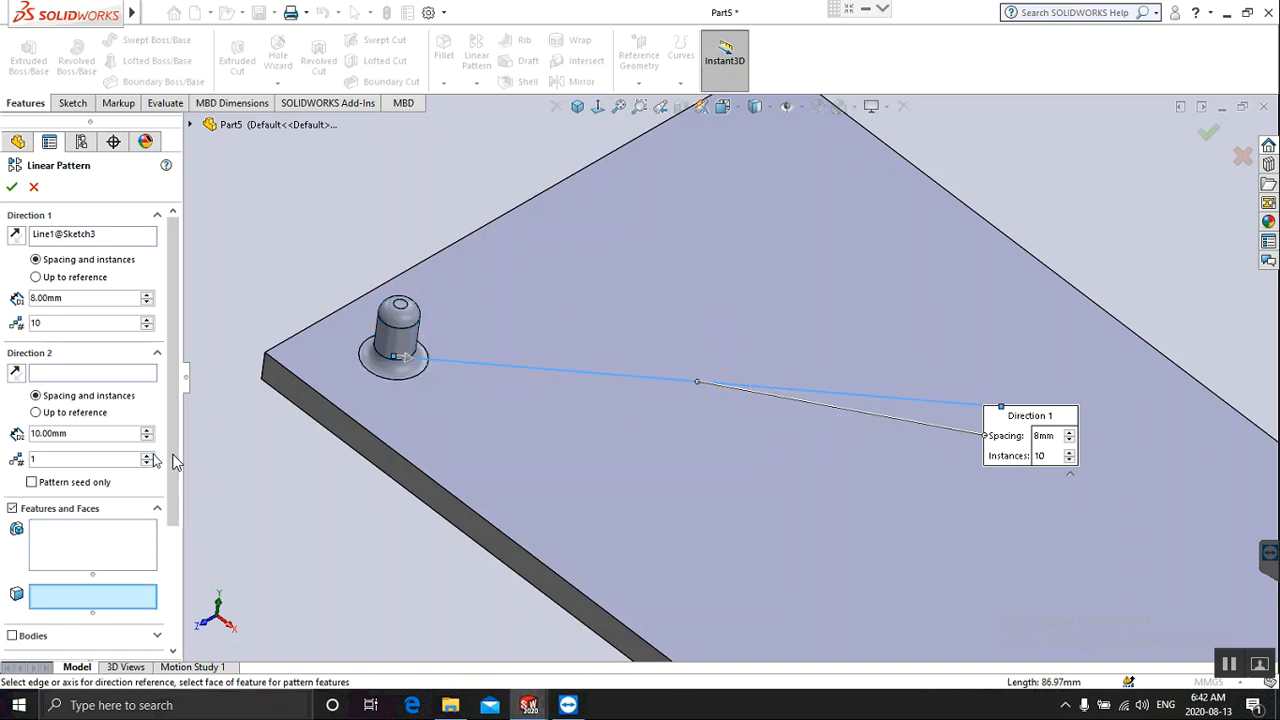
pyautogui.moveTo(170, 460); pyautogui.dragTo(168, 582)
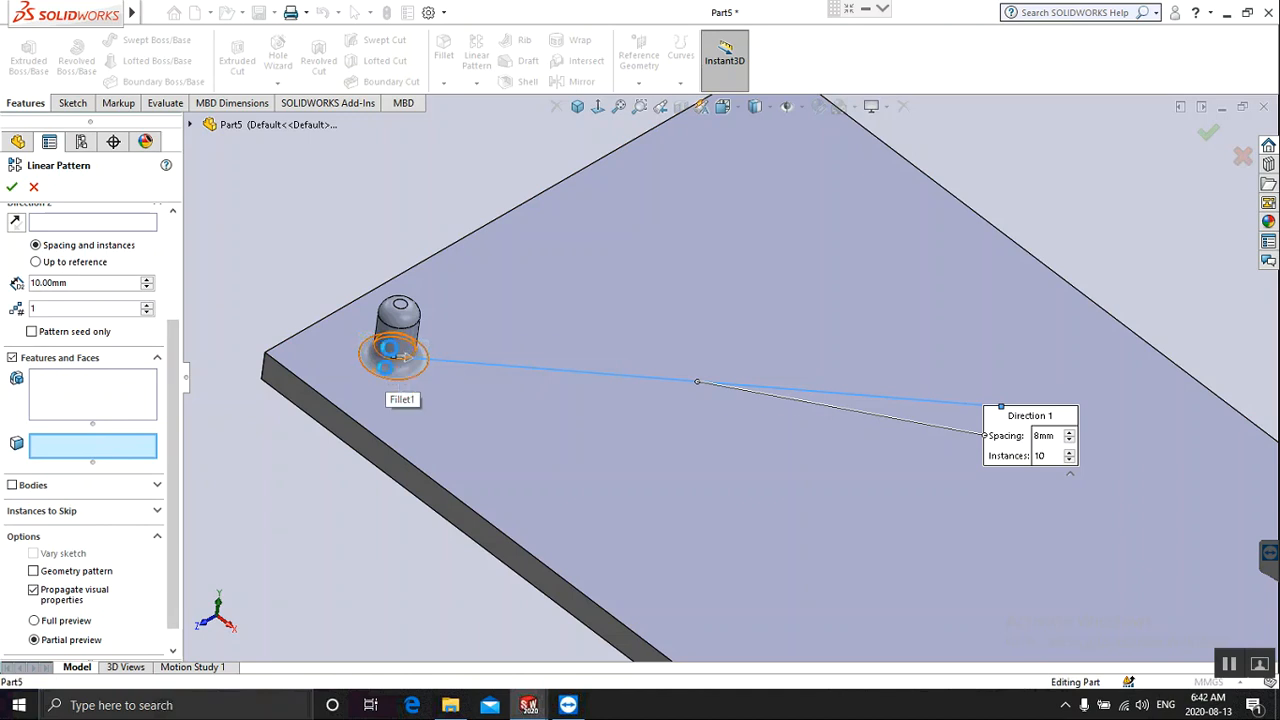
pyautogui.click(398, 352)
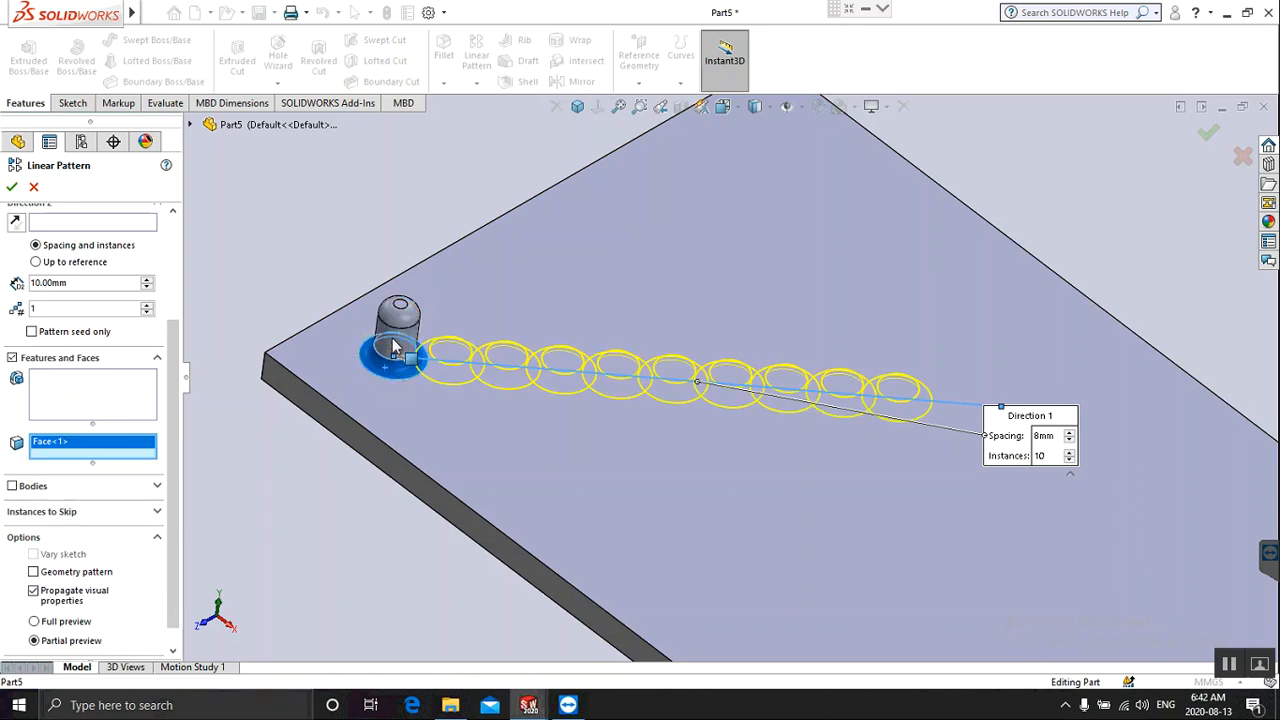
pyautogui.click(398, 338)
pyautogui.click(398, 325)
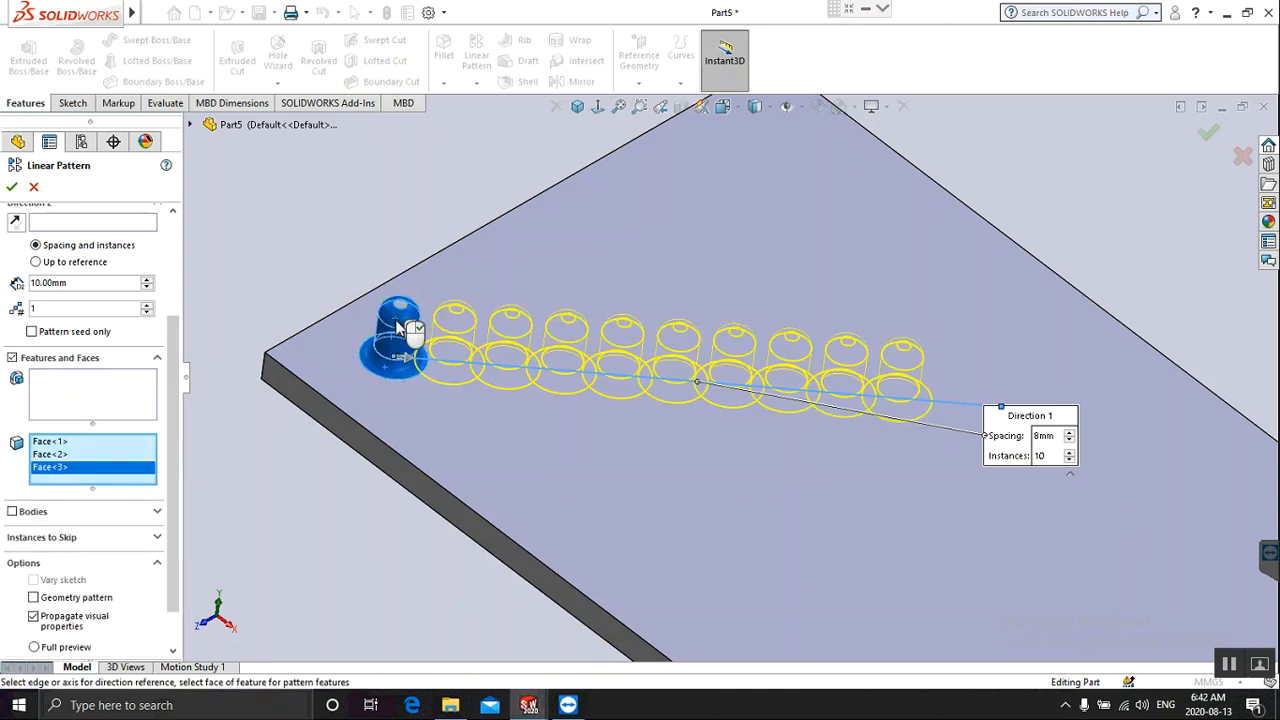
pyautogui.scroll(-3, 415, 322)
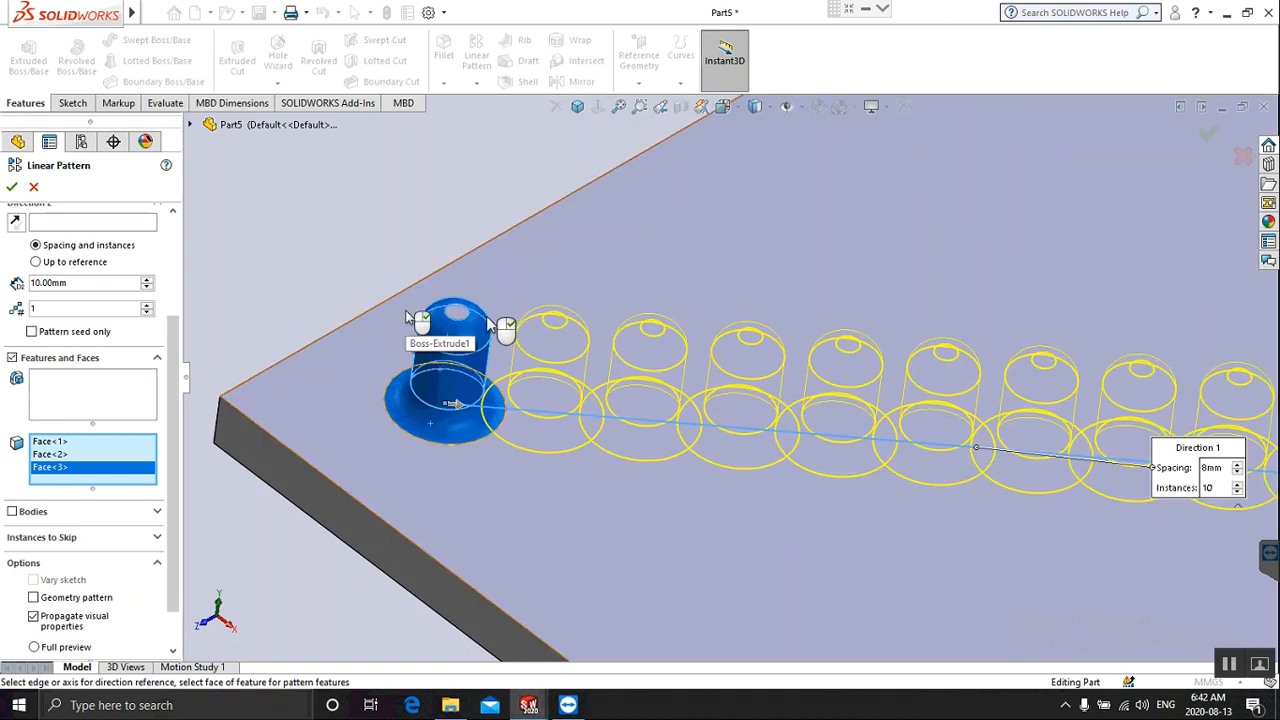
pyautogui.click(462, 320)
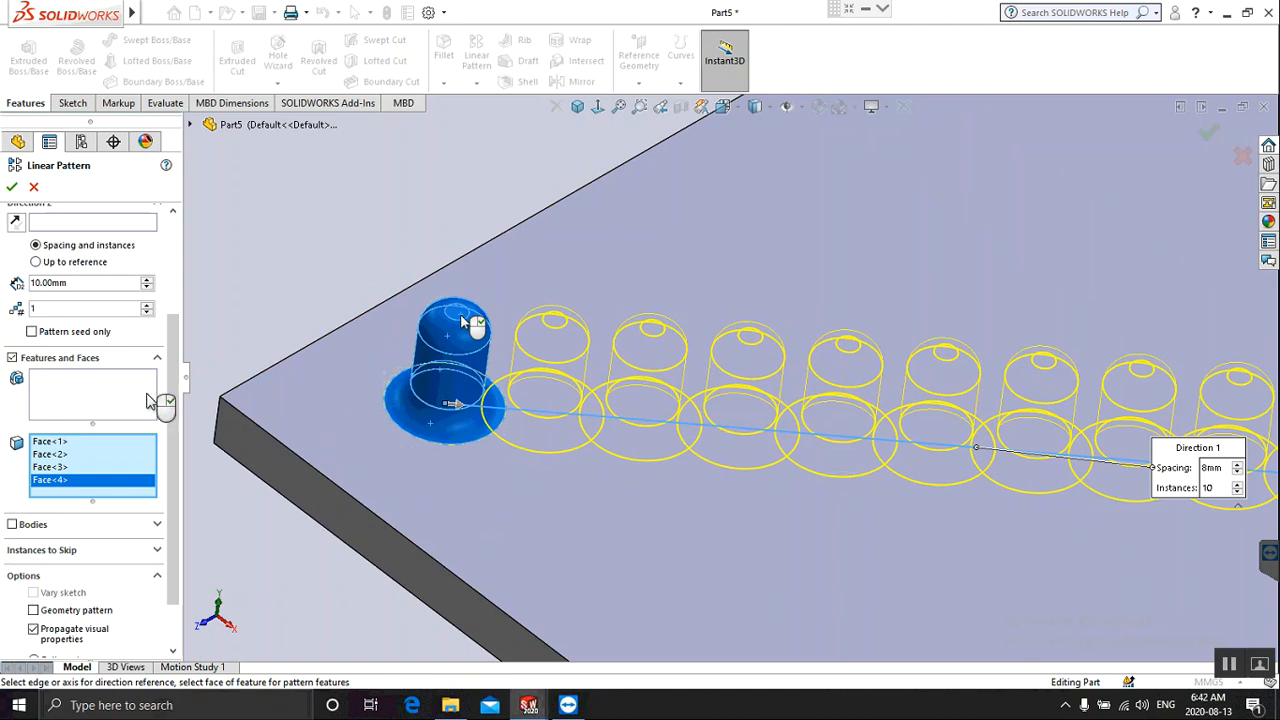
# Set the boss pattern to 18 mm spacing and 7 instances, and apply it.
pyautogui.moveTo(172, 432); pyautogui.dragTo(177, 253)
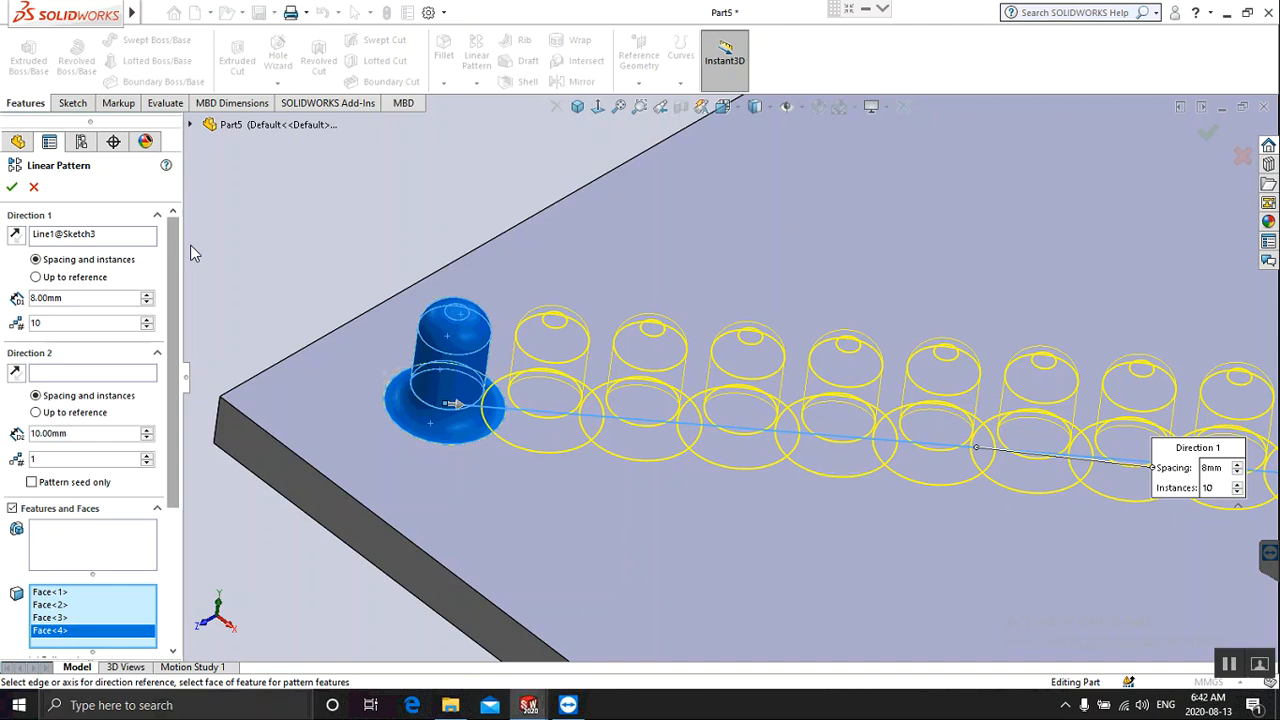
pyautogui.click(145, 296)
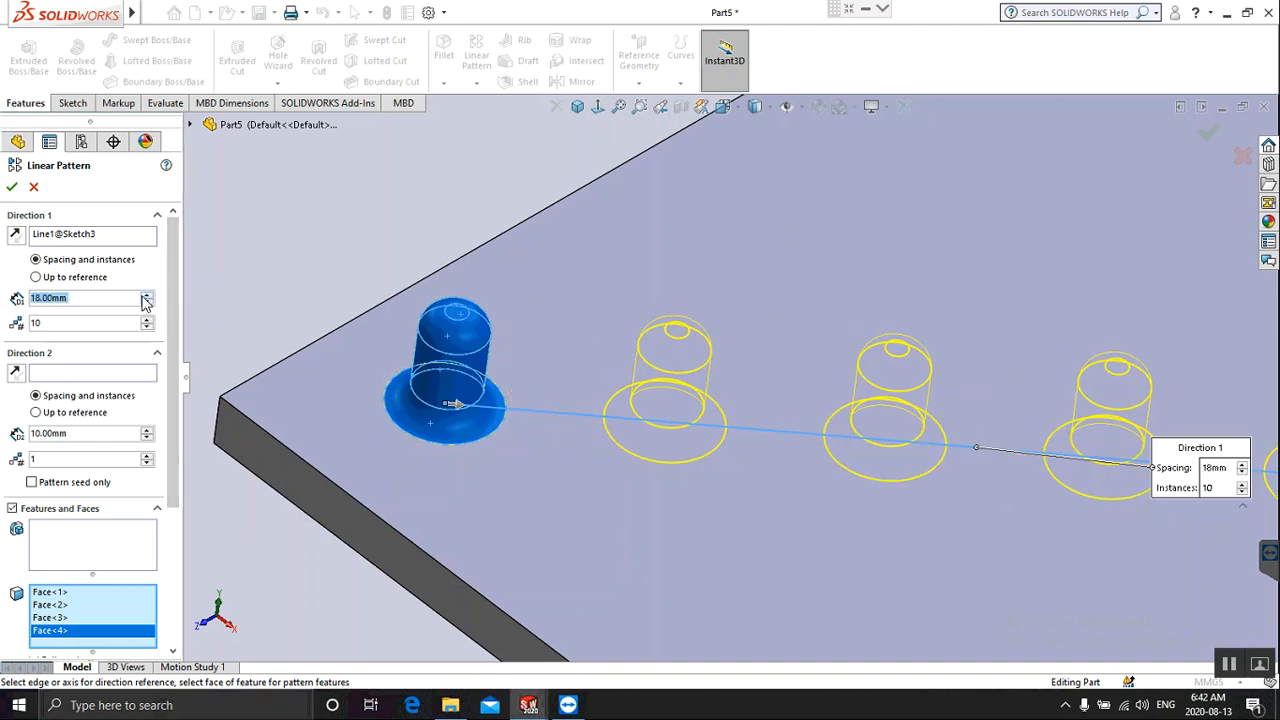
pyautogui.scroll(3, 478, 355)
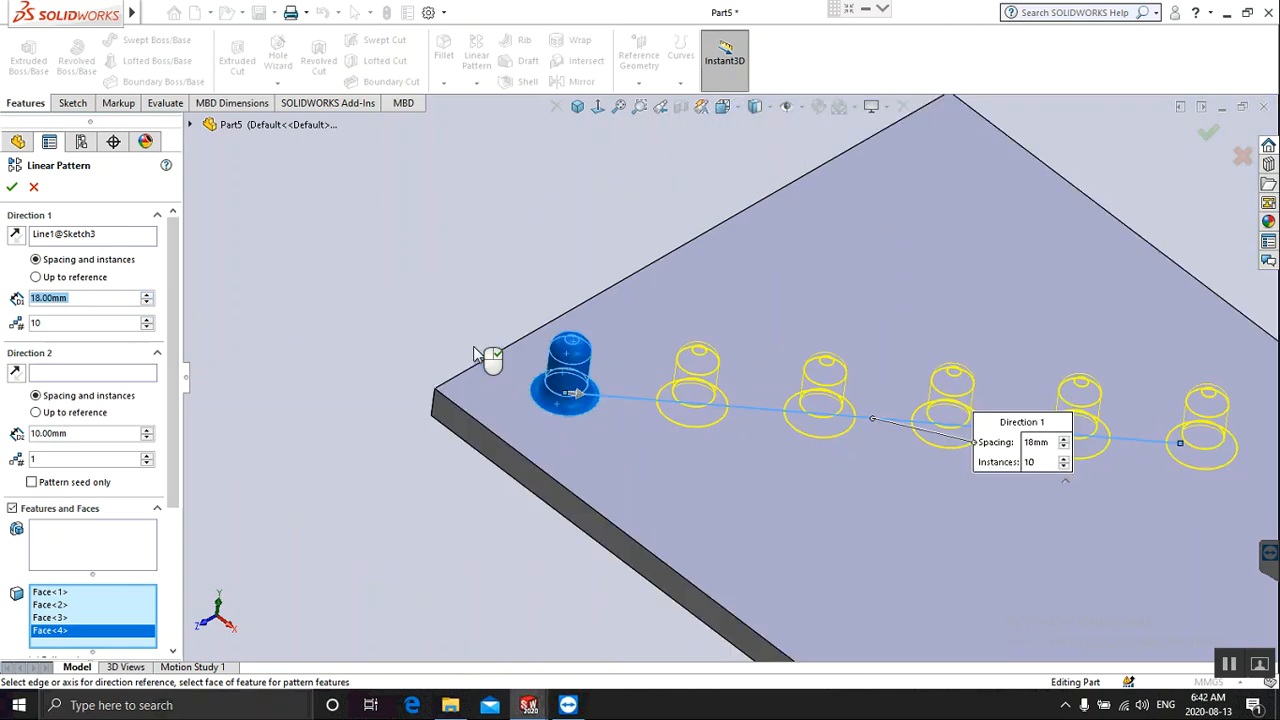
pyautogui.scroll(4, 478, 350)
pyautogui.scroll(-1, 494, 352)
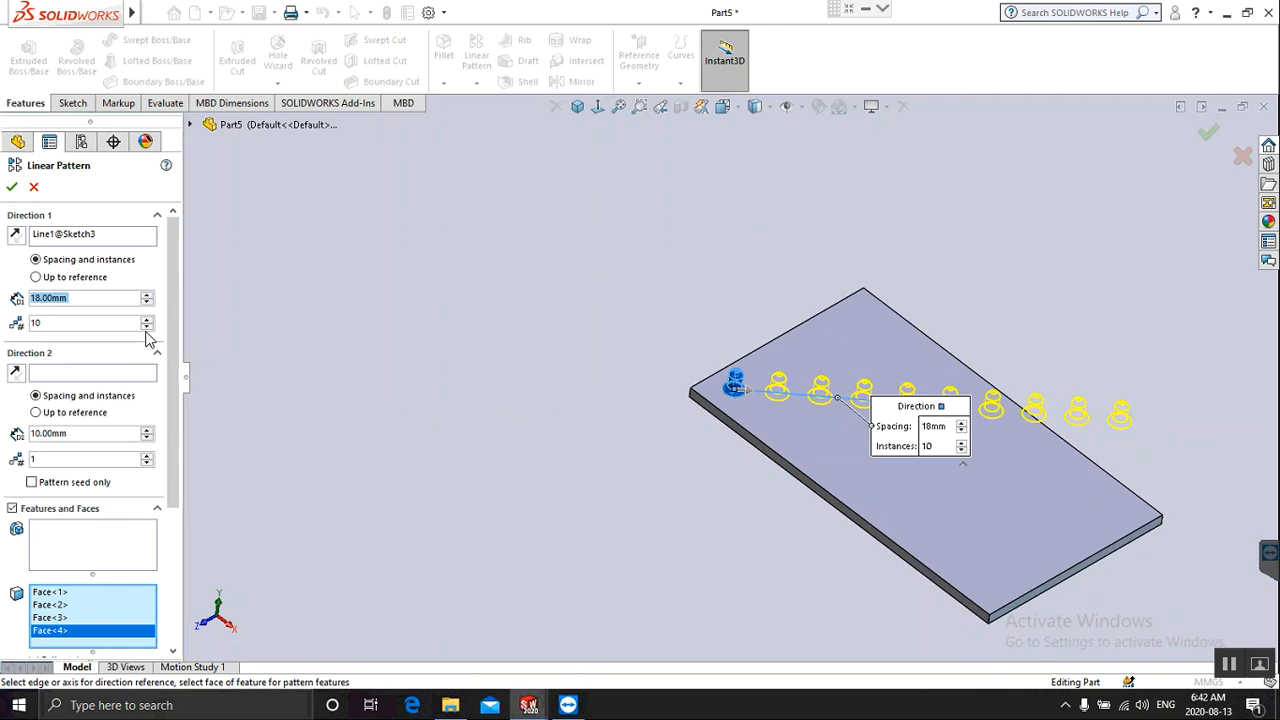
pyautogui.click(147, 328)
pyautogui.click(147, 328)
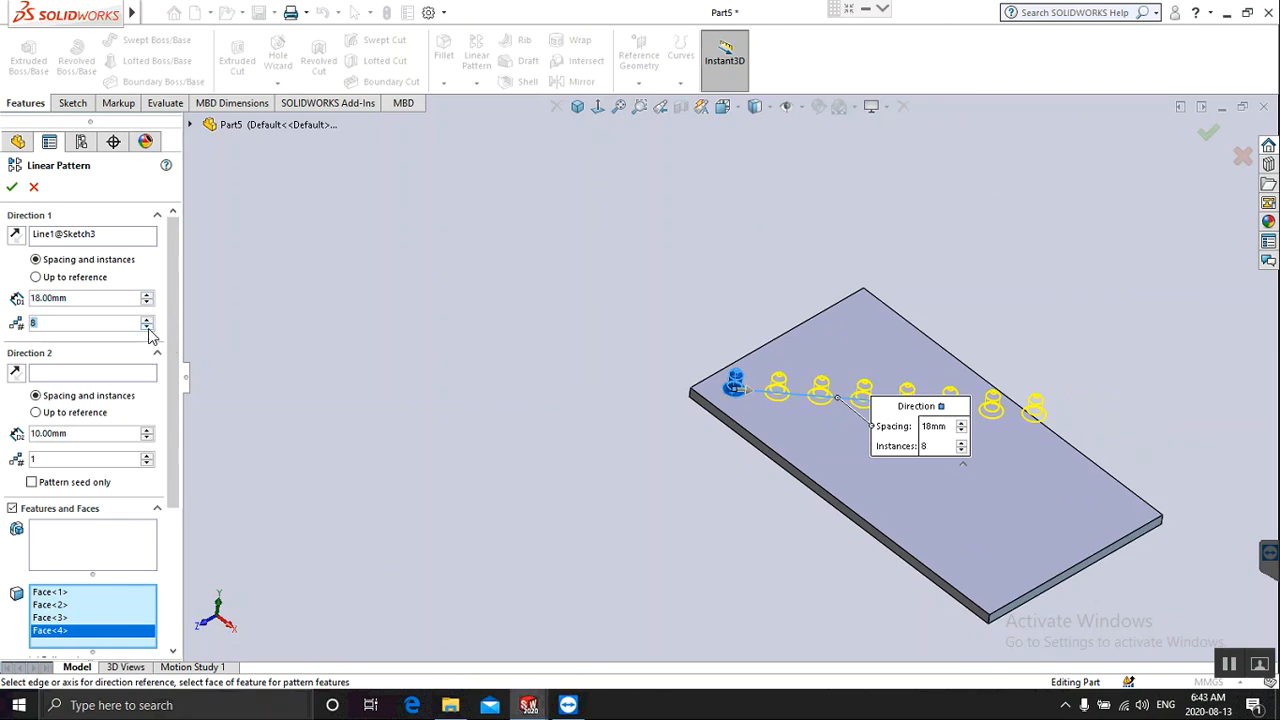
pyautogui.click(147, 328)
pyautogui.click(13, 190)
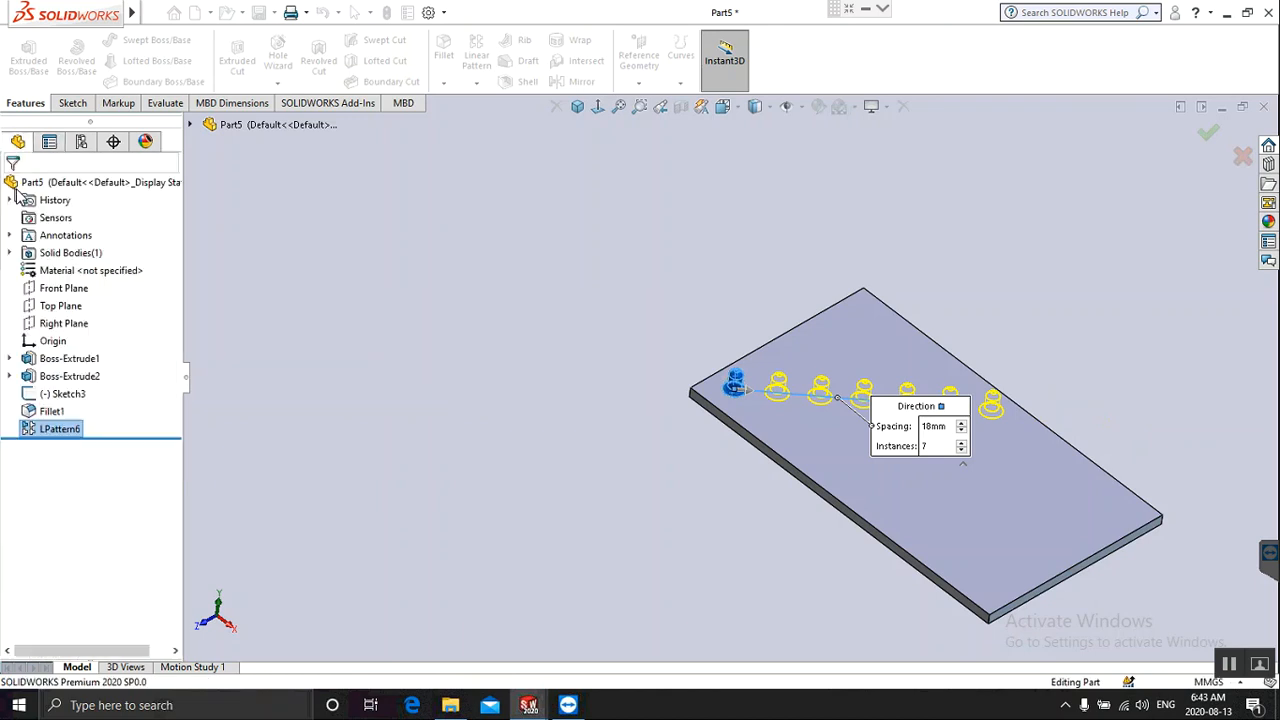
pyautogui.click(1078, 396)
pyautogui.scroll(-1, 1083, 398)
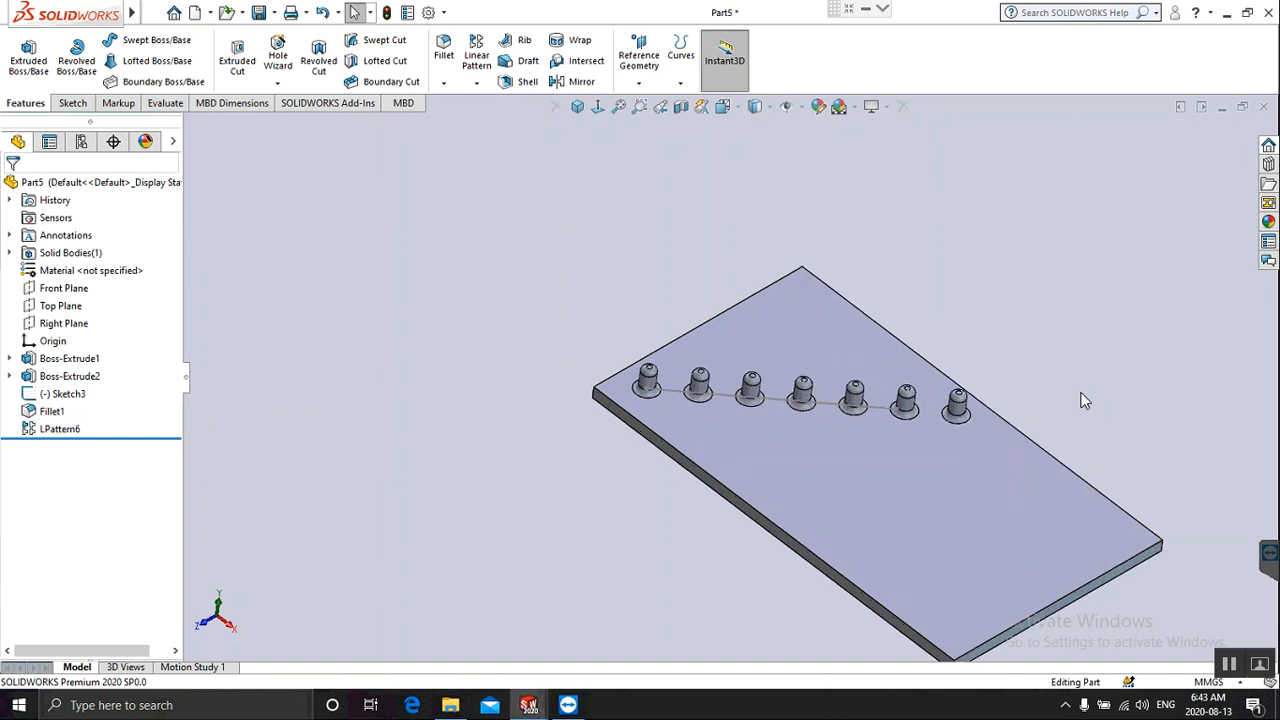
pyautogui.scroll(-1, 1085, 401)
pyautogui.scroll(-2, 1115, 593)
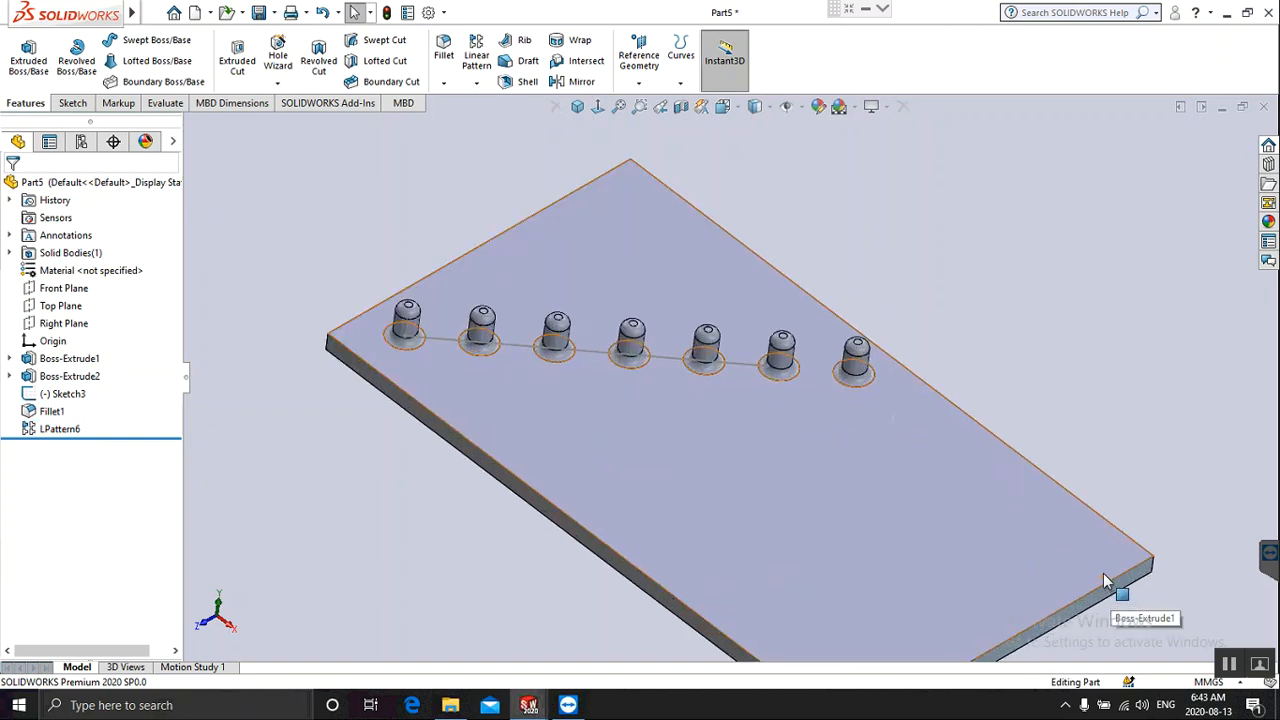
pyautogui.scroll(3, 984, 509)
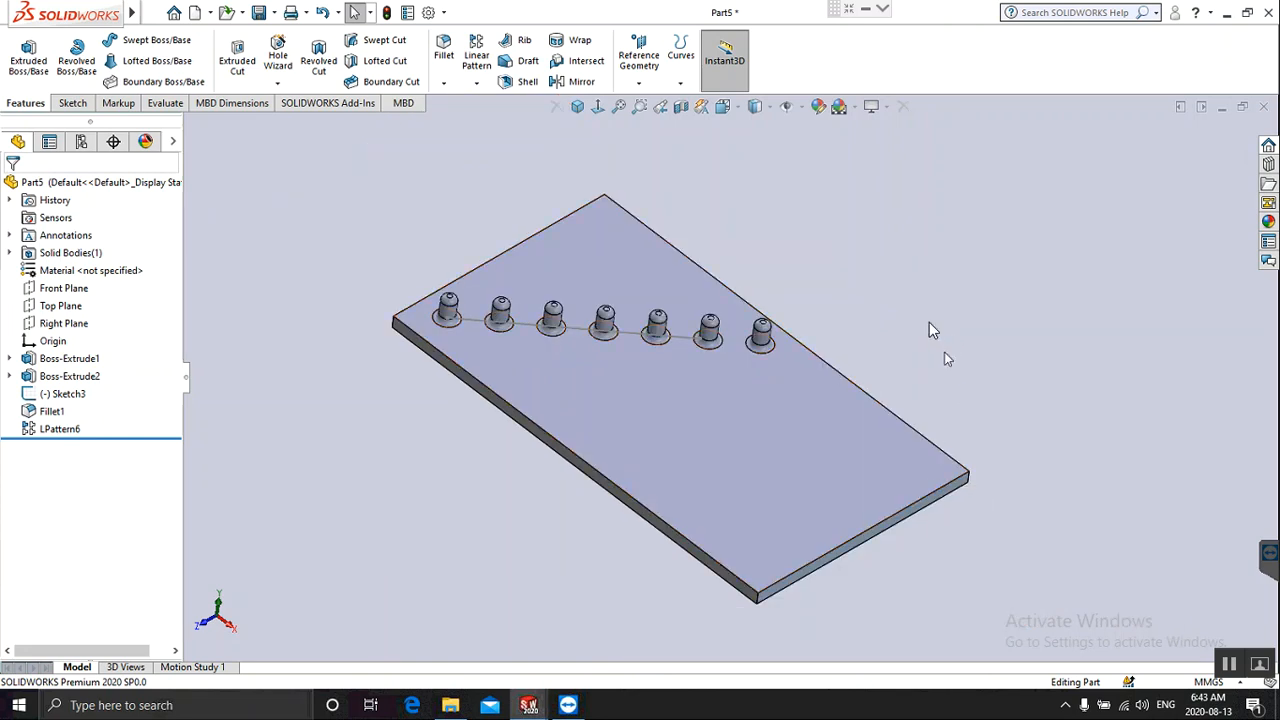
pyautogui.click(197, 14)
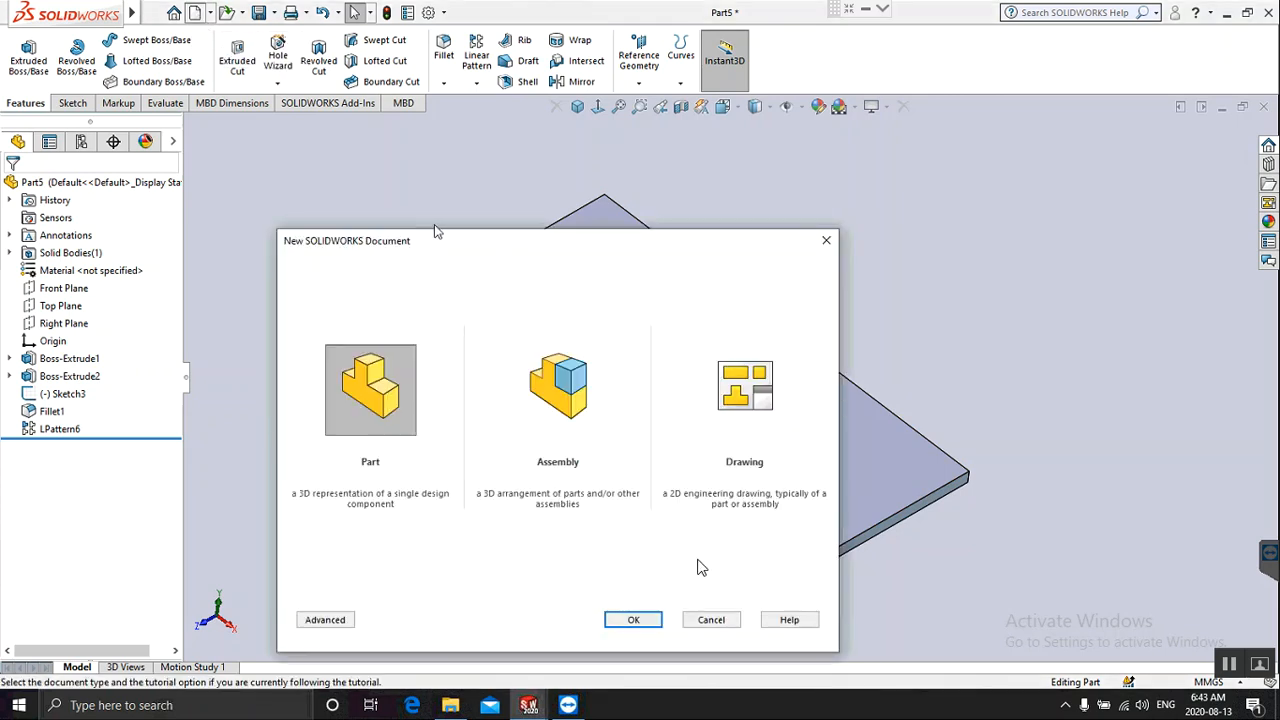
pyautogui.click(724, 620)
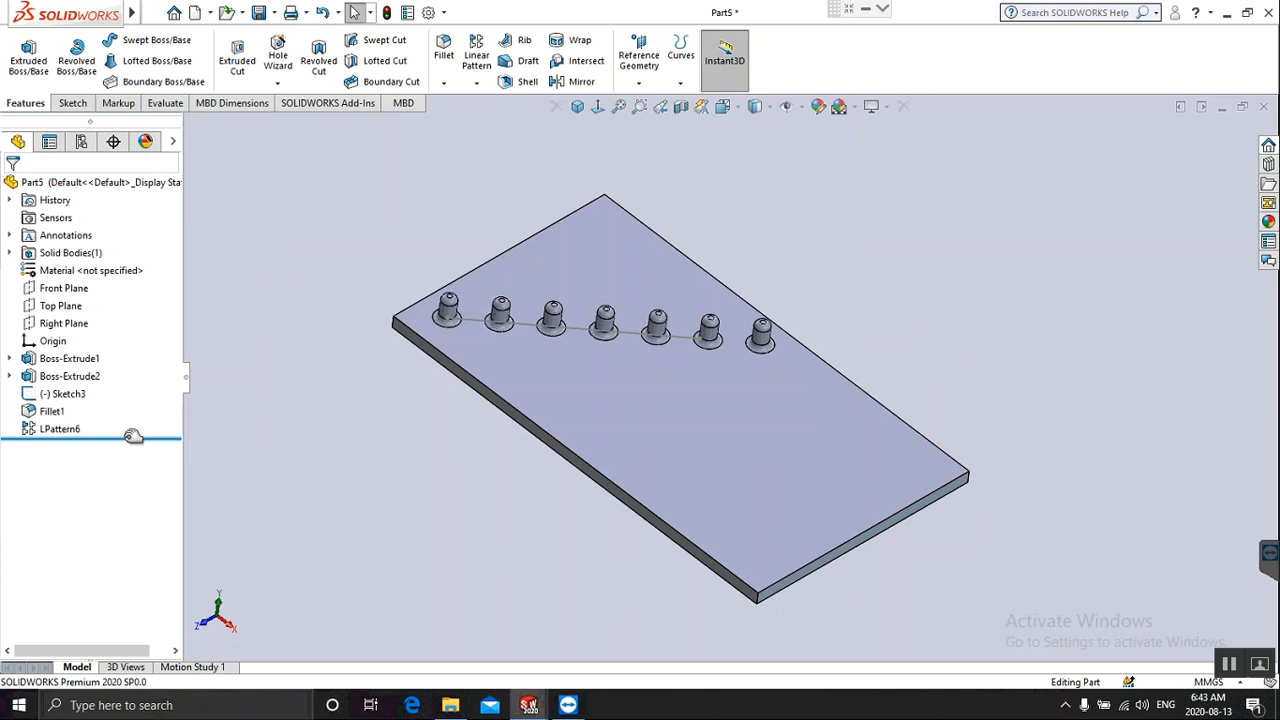
# Review the build order by rolling the feature history back to the plate and before it, and forward in stages through the linear pattern.
pyautogui.moveTo(140, 436); pyautogui.dragTo(129, 369)
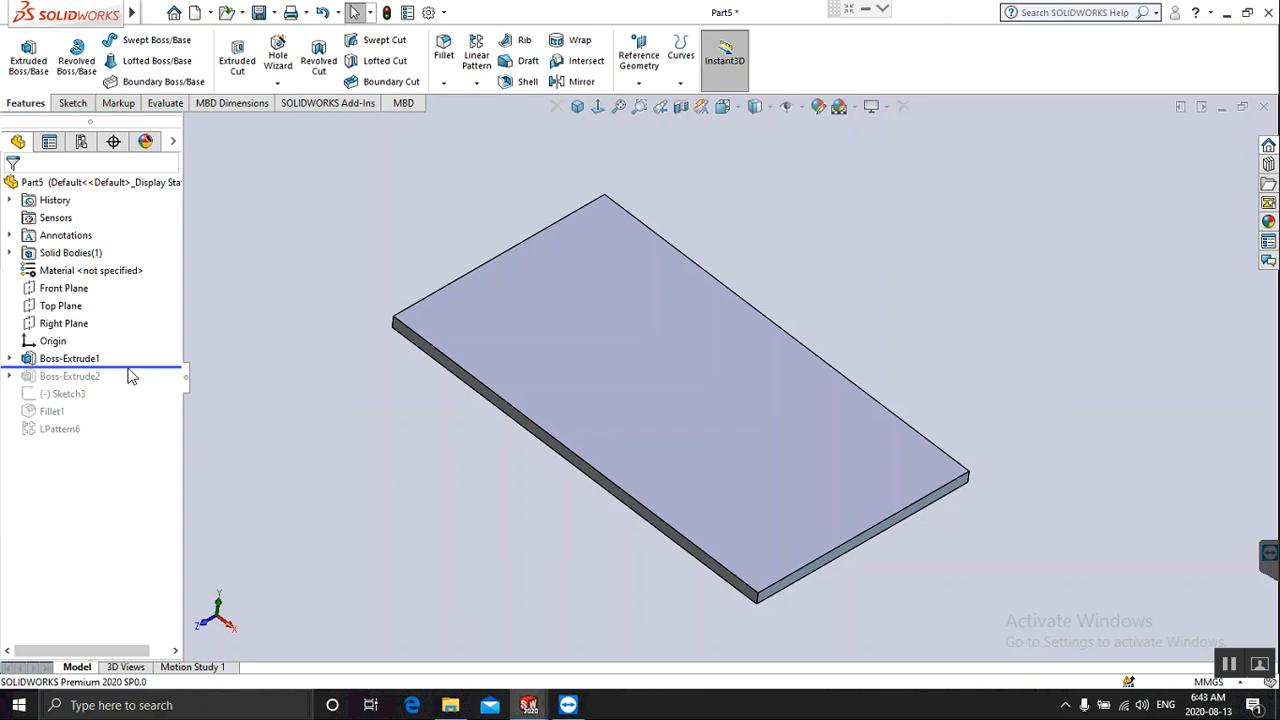
pyautogui.moveTo(135, 367)
pyautogui.mouseDown()
pyautogui.moveTo(119, 445)
pyautogui.moveTo(104, 437)
pyautogui.mouseUp()
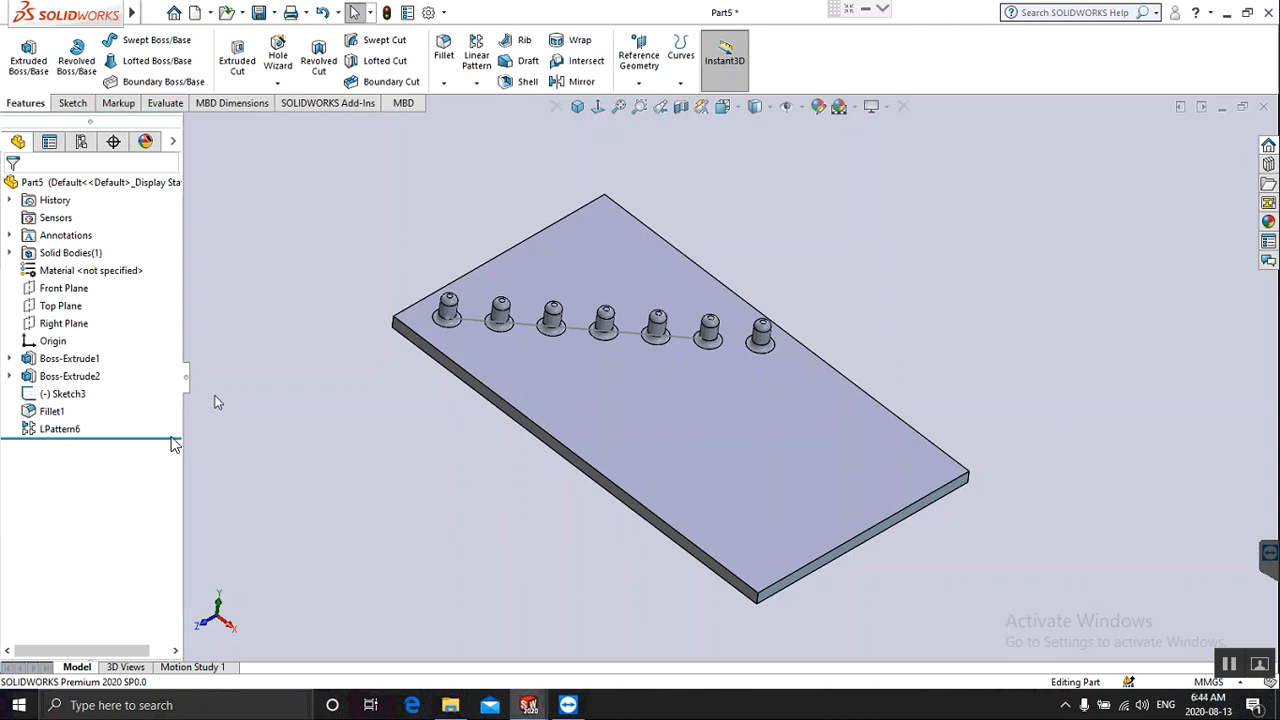
pyautogui.moveTo(170, 440); pyautogui.dragTo(150, 343)
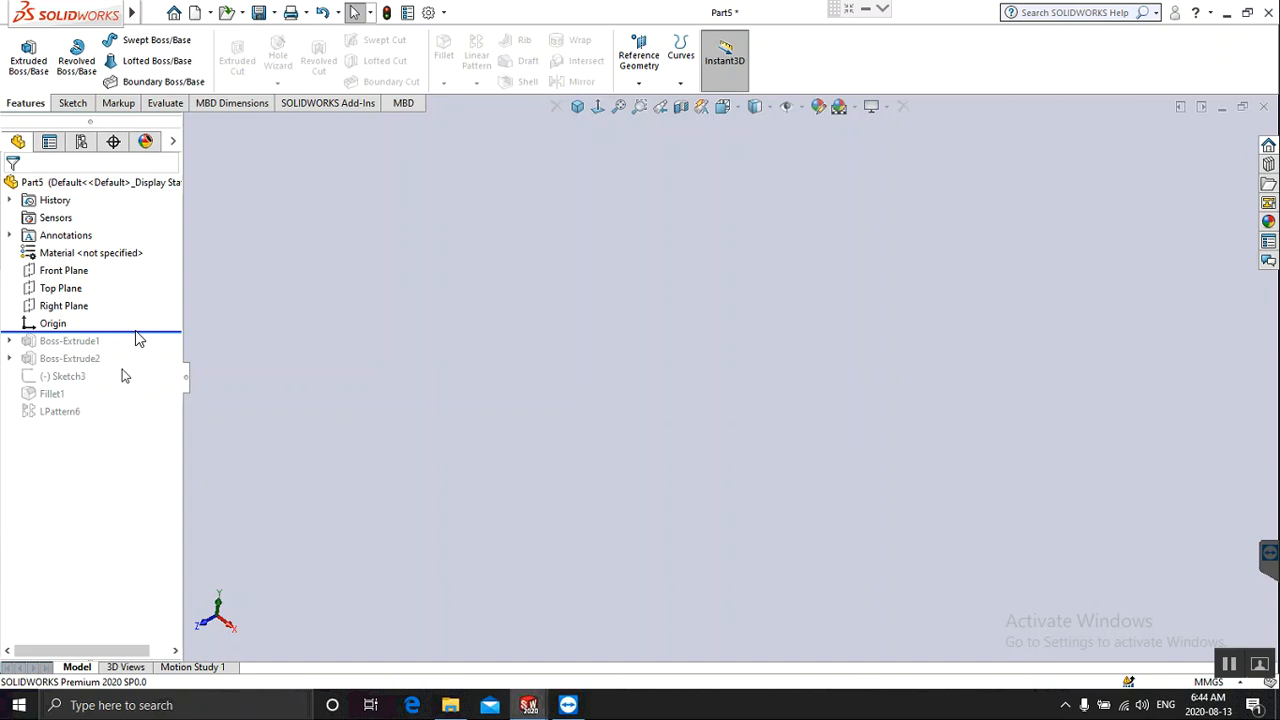
pyautogui.moveTo(142, 331); pyautogui.dragTo(134, 347)
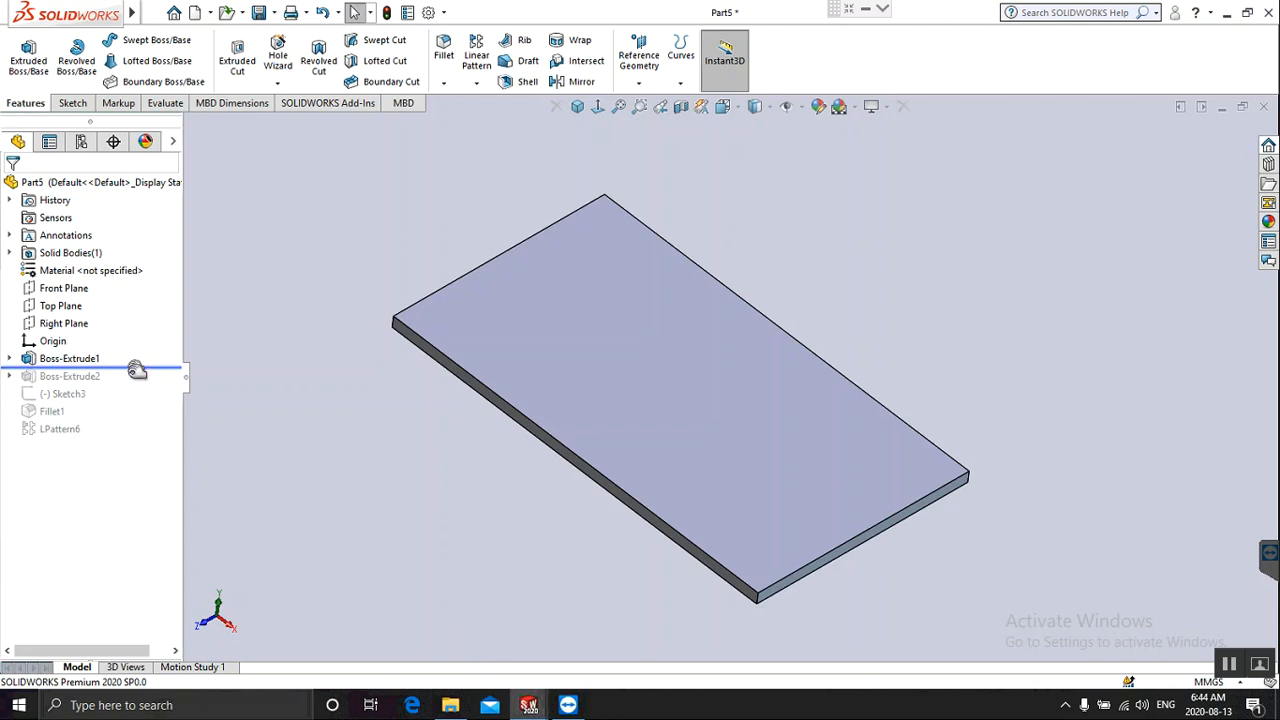
pyautogui.moveTo(135, 366); pyautogui.dragTo(118, 418)
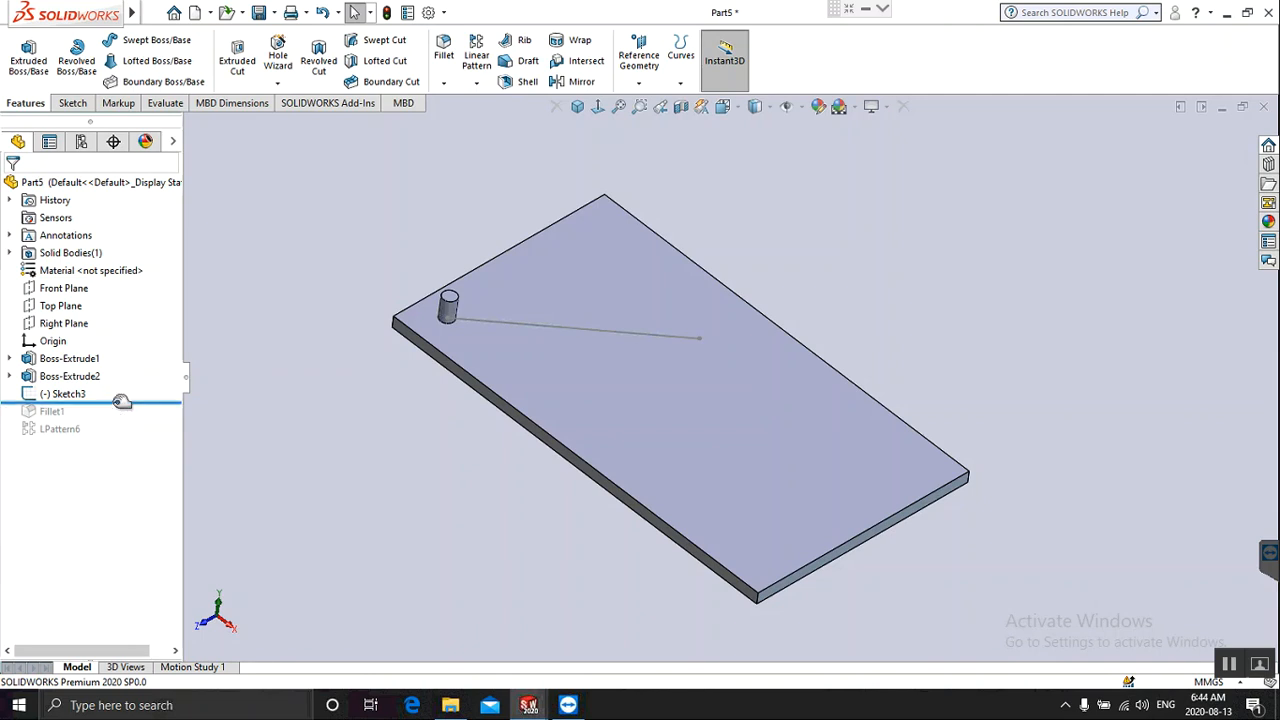
pyautogui.moveTo(121, 400); pyautogui.dragTo(122, 434)
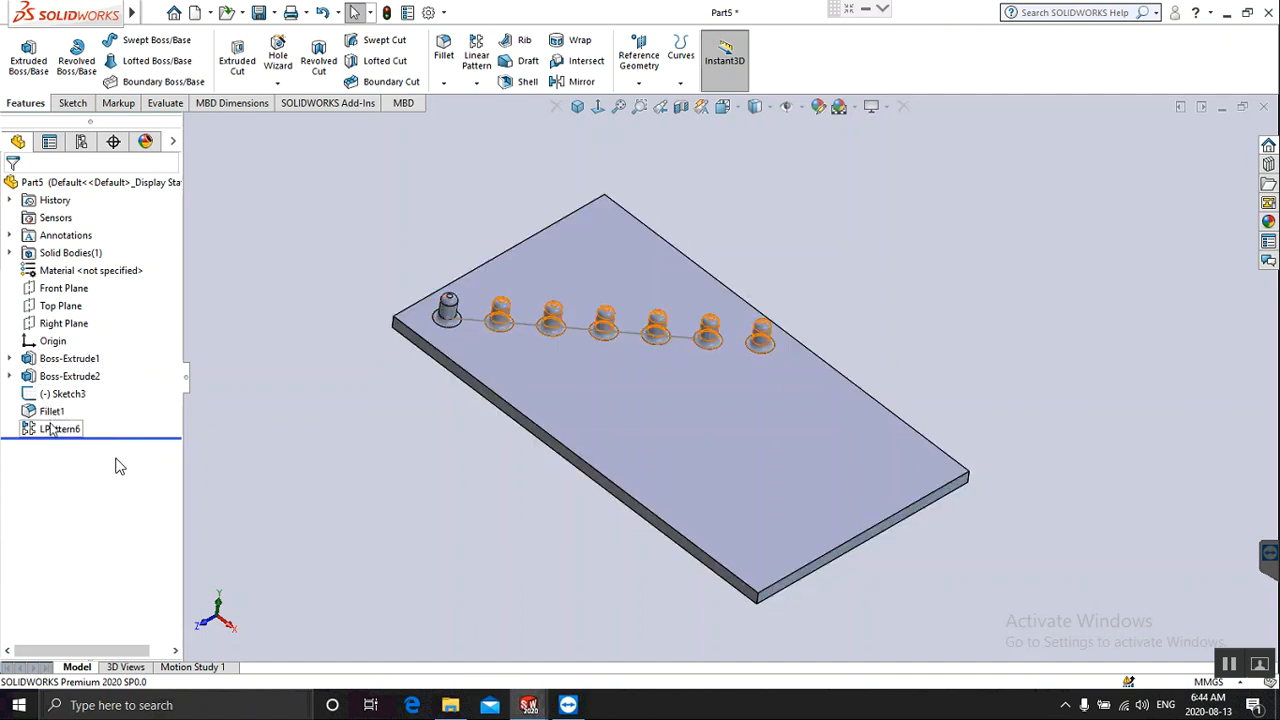
# Roll the feature history back to just after the plate's extrusion and start an extruded boss sketch on the plate's top face.
pyautogui.moveTo(152, 438); pyautogui.dragTo(146, 366)
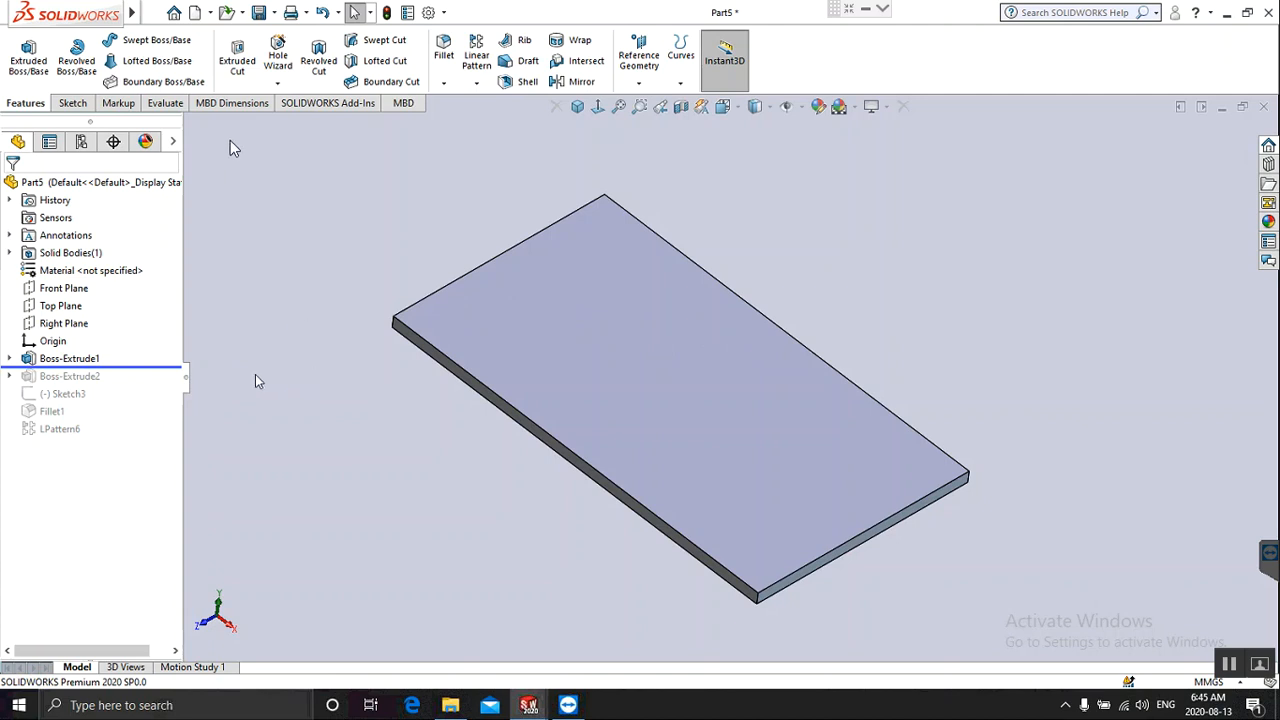
pyautogui.click(33, 58)
pyautogui.click(498, 308)
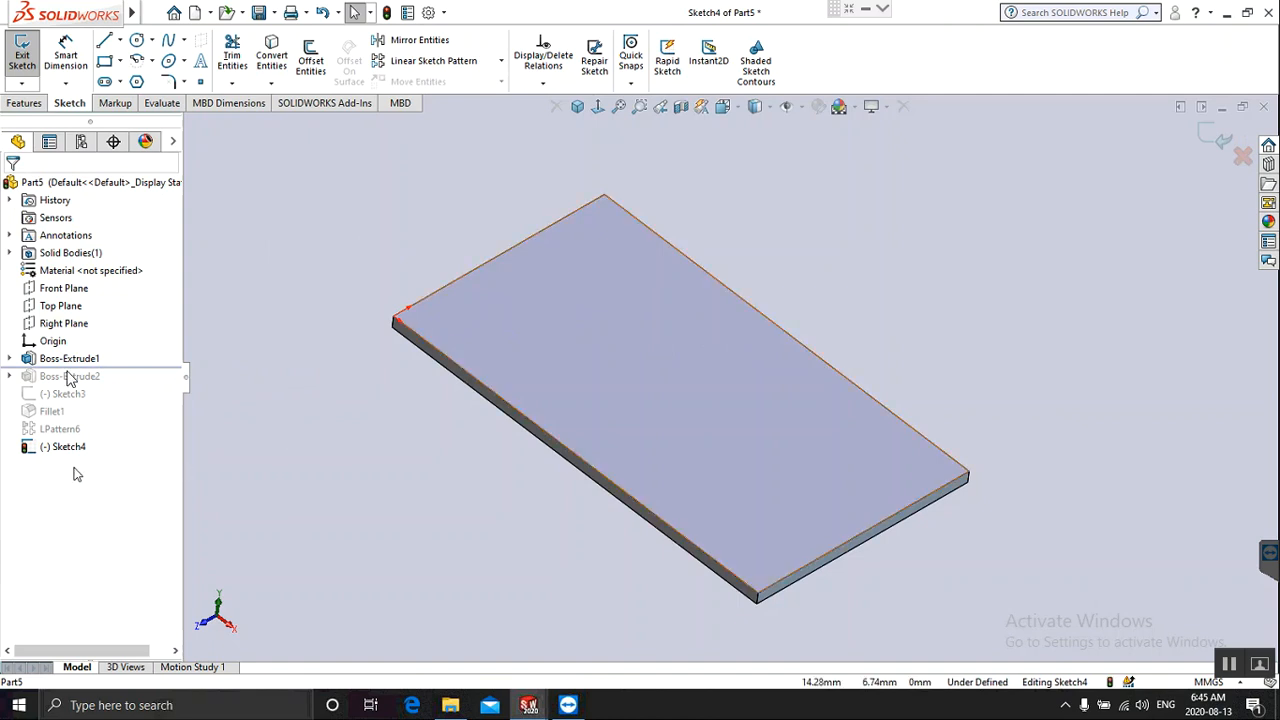
# Sketch a straight slot near the plate's origin corner, about 17 mm between arc centres and 12 mm wide, parallel to the short edge.
pyautogui.click(104, 83)
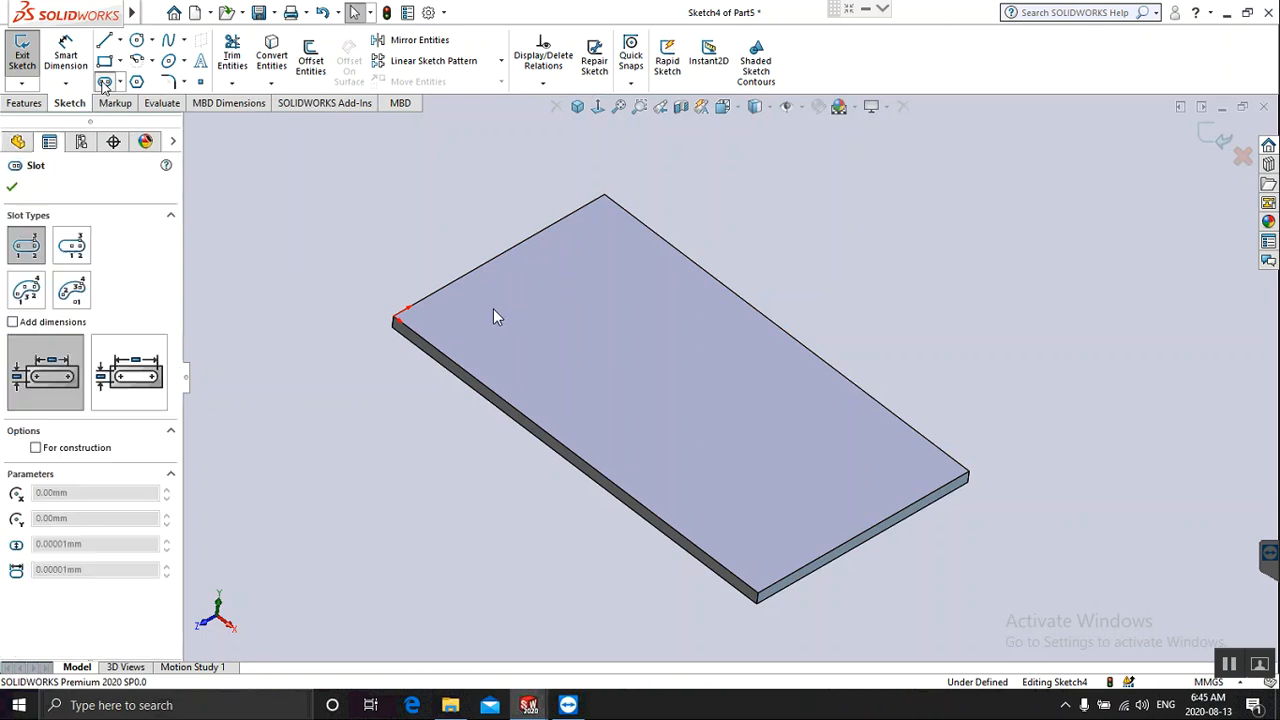
pyautogui.click(456, 326)
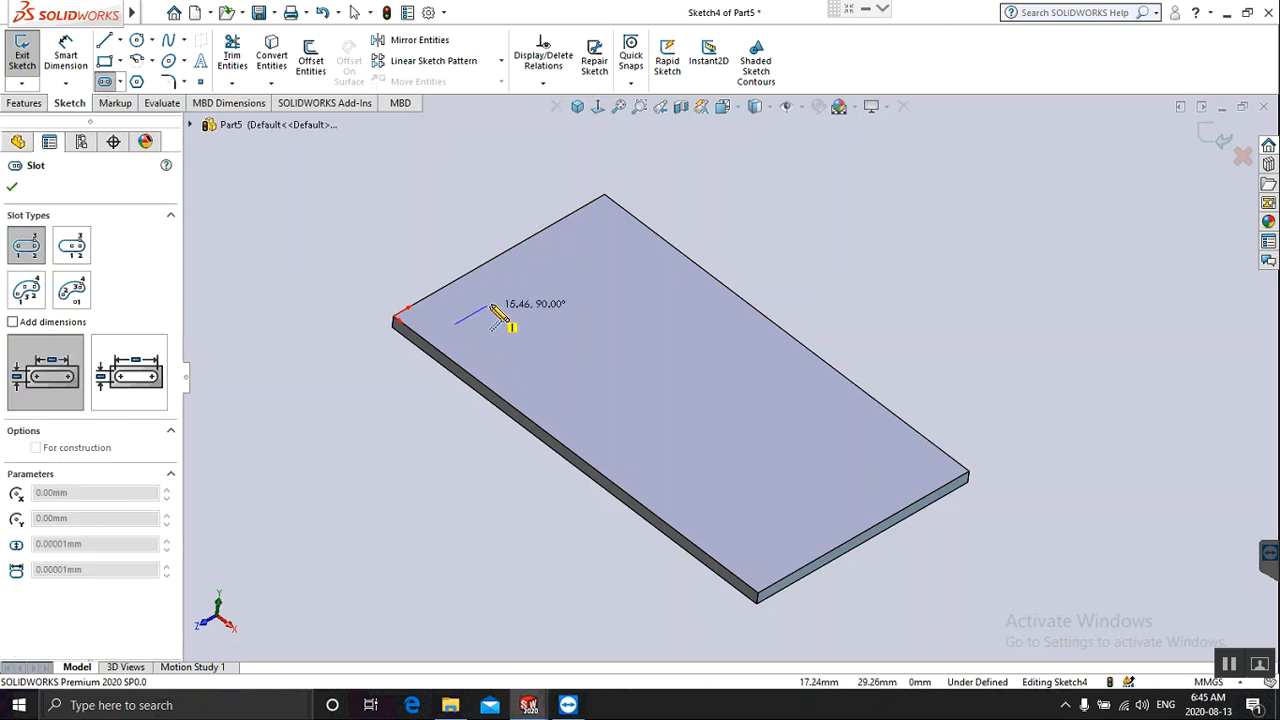
pyautogui.click(490, 305)
pyautogui.click(503, 312)
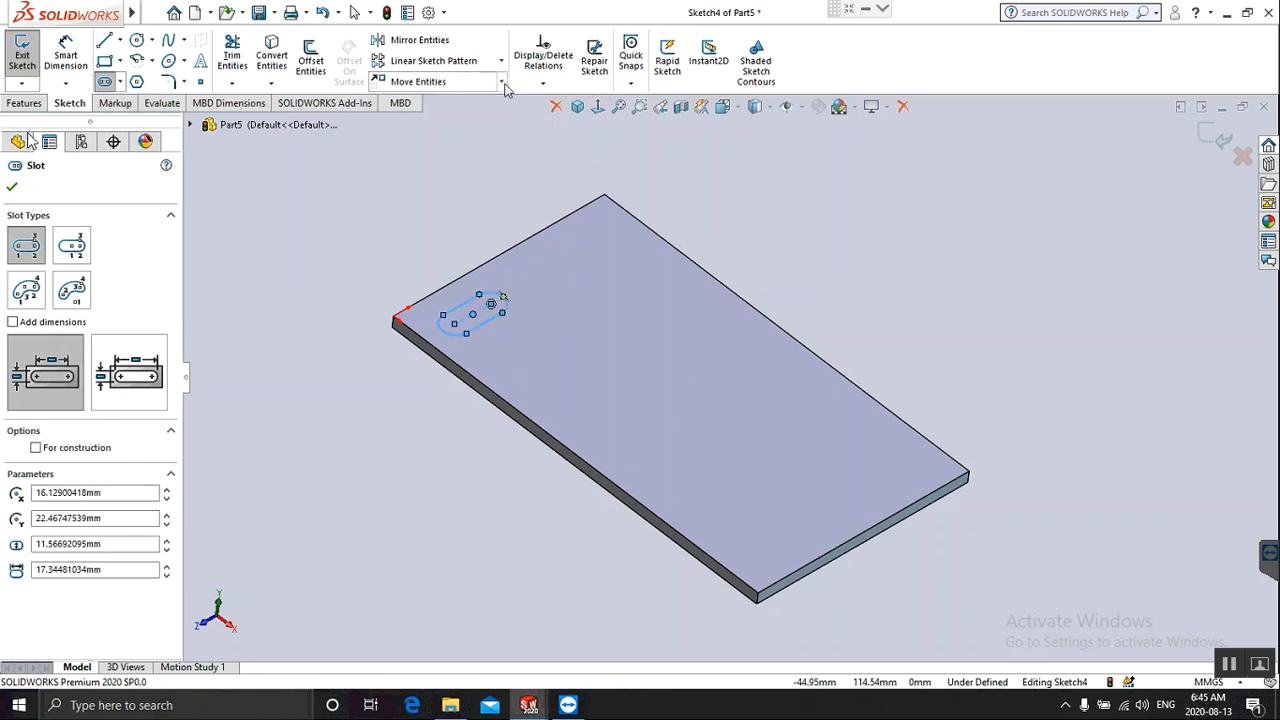
pyautogui.press('Escape')
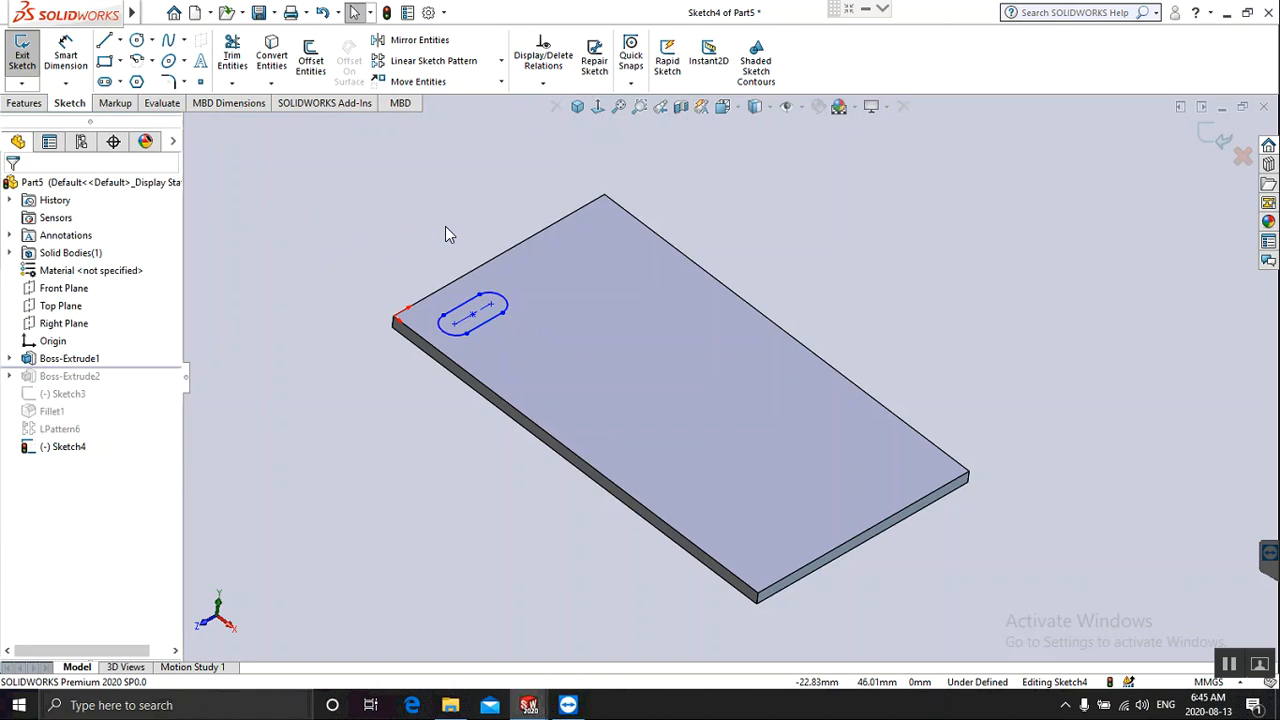
# Fully define all entities of the slot sketch with automatically calculated relations and dimensions.
pyautogui.click(551, 88)
pyautogui.click(545, 140)
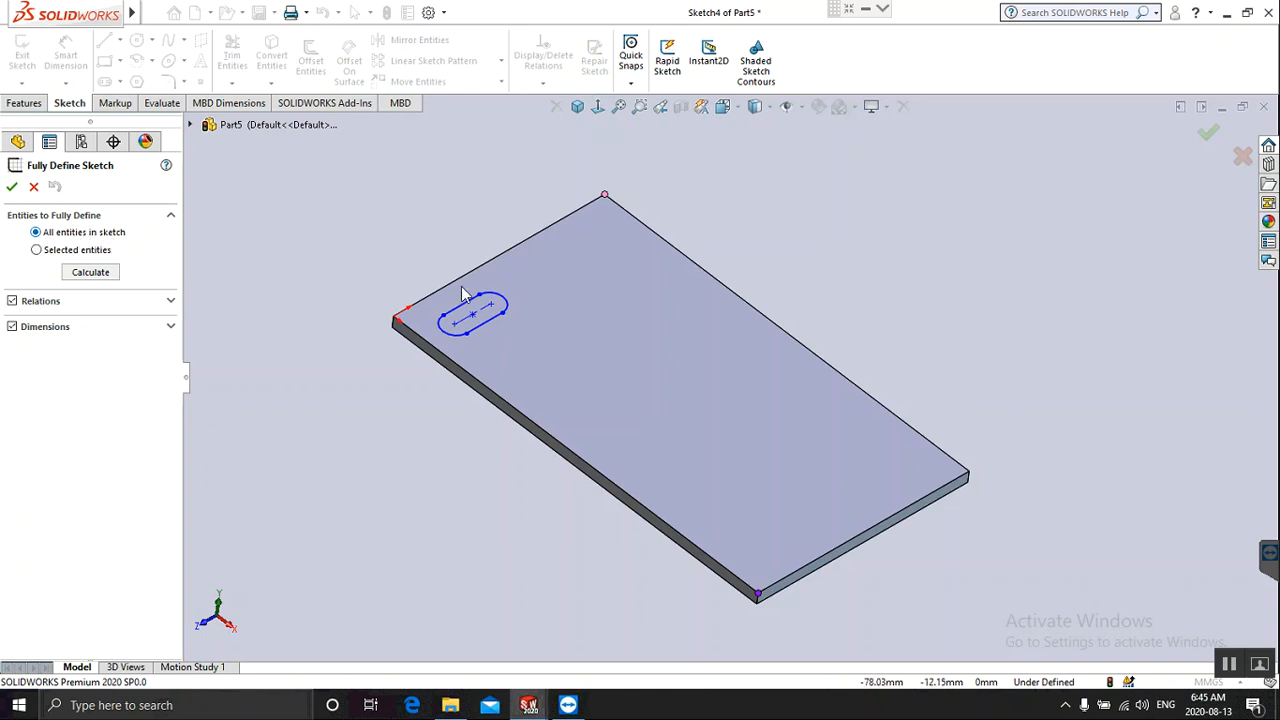
pyautogui.click(88, 272)
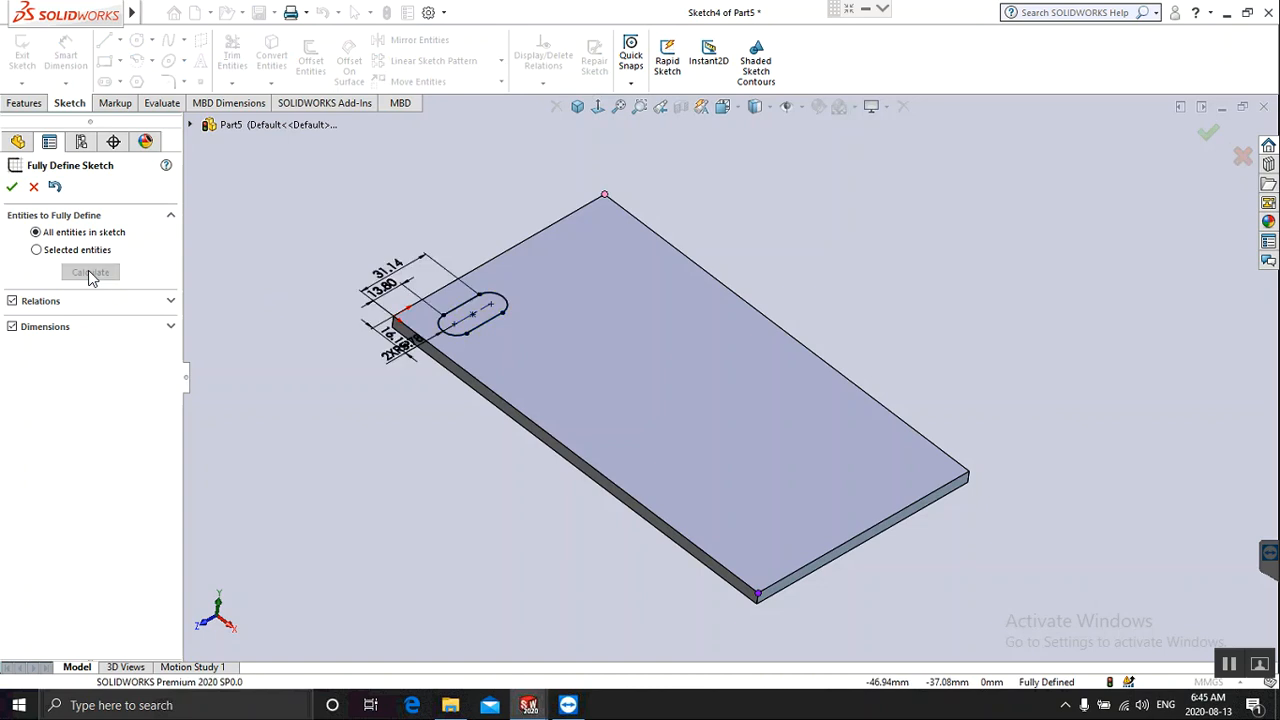
pyautogui.click(12, 187)
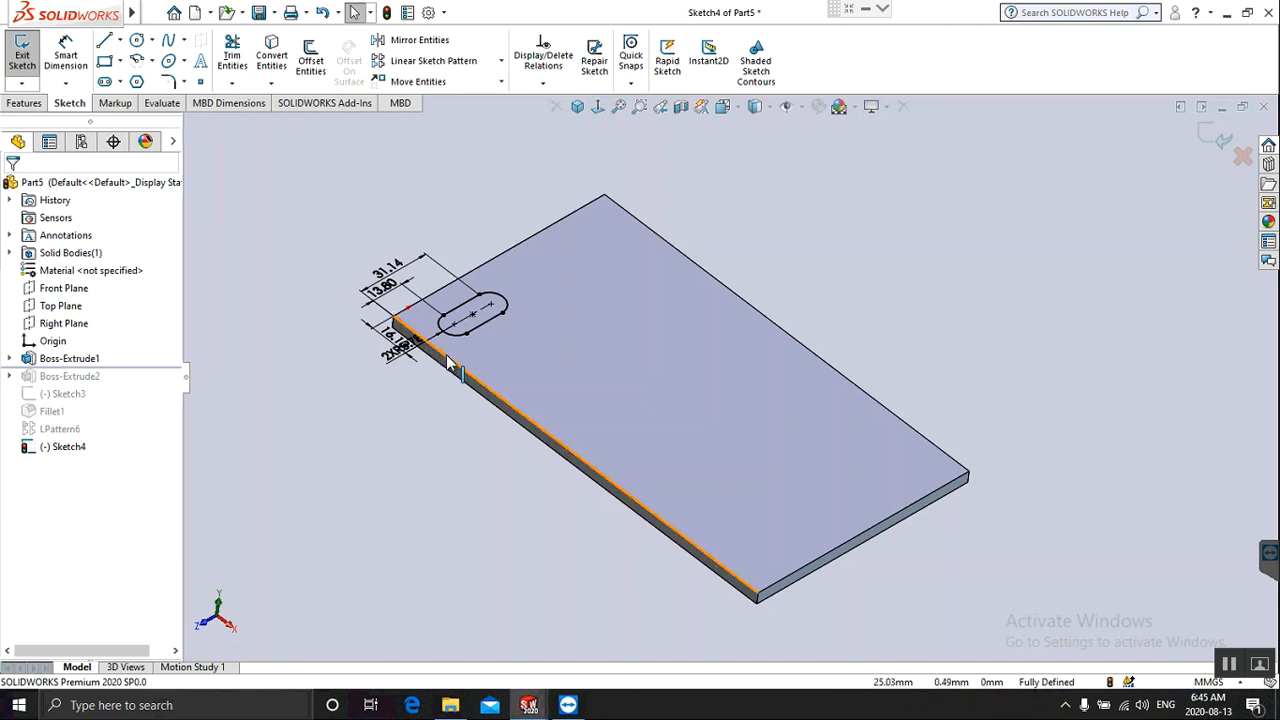
# Move the slot's radius dimension clear of the other dimensions, to below the plate's long edge.
pyautogui.scroll(-3, 449, 362)
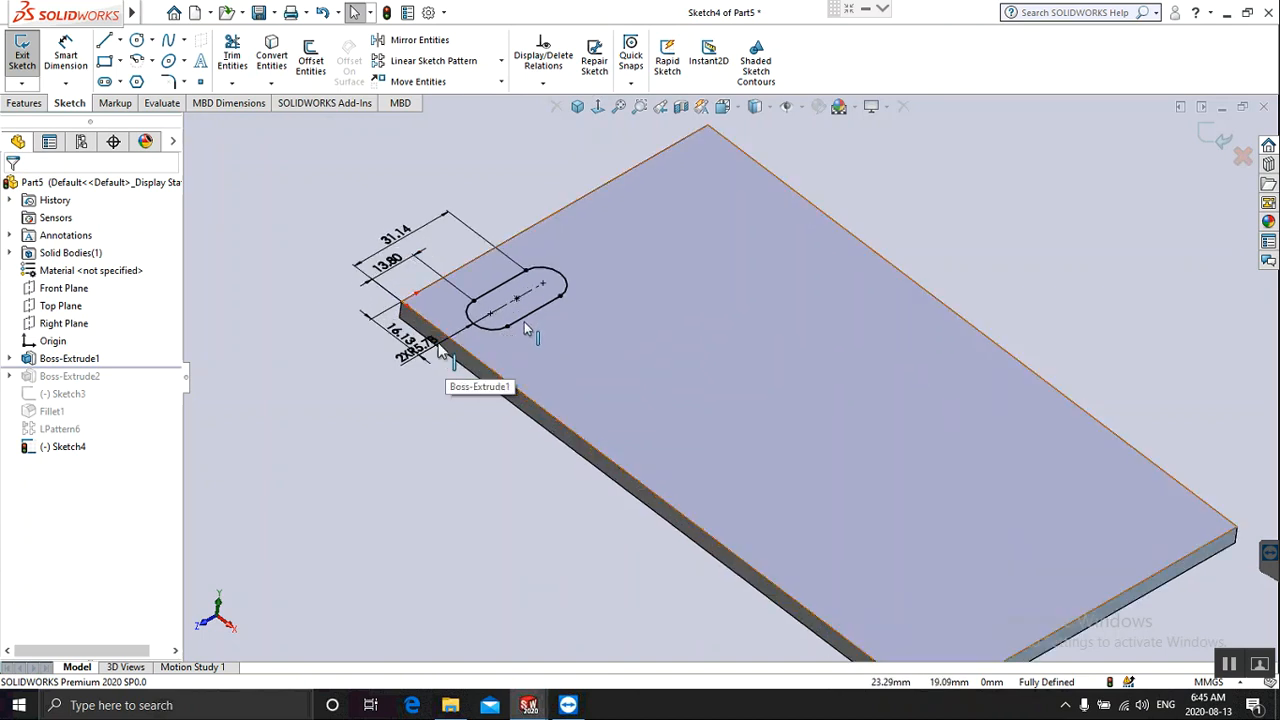
pyautogui.click(434, 347)
pyautogui.moveTo(435, 352); pyautogui.dragTo(408, 428)
pyautogui.click(773, 318)
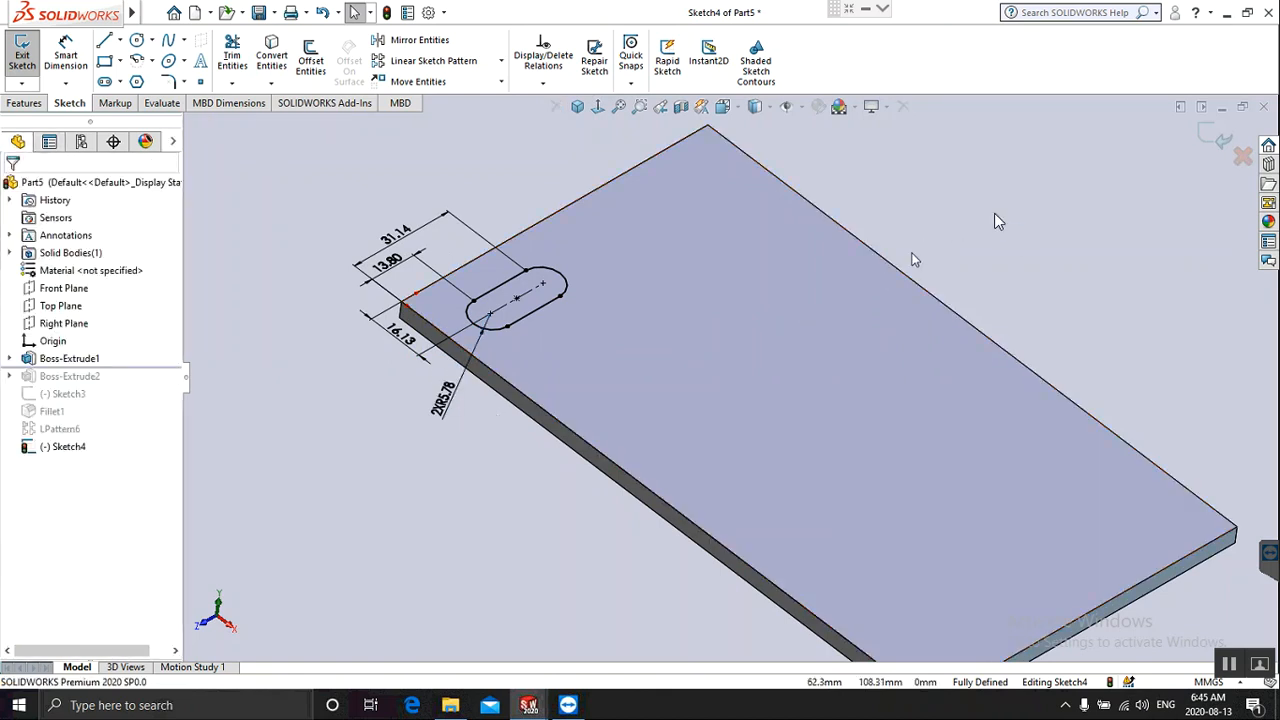
# Extrude the slot sketch 10 mm with a blind end condition and turn off Merge result to keep it as a separate body.
pyautogui.click(1216, 135)
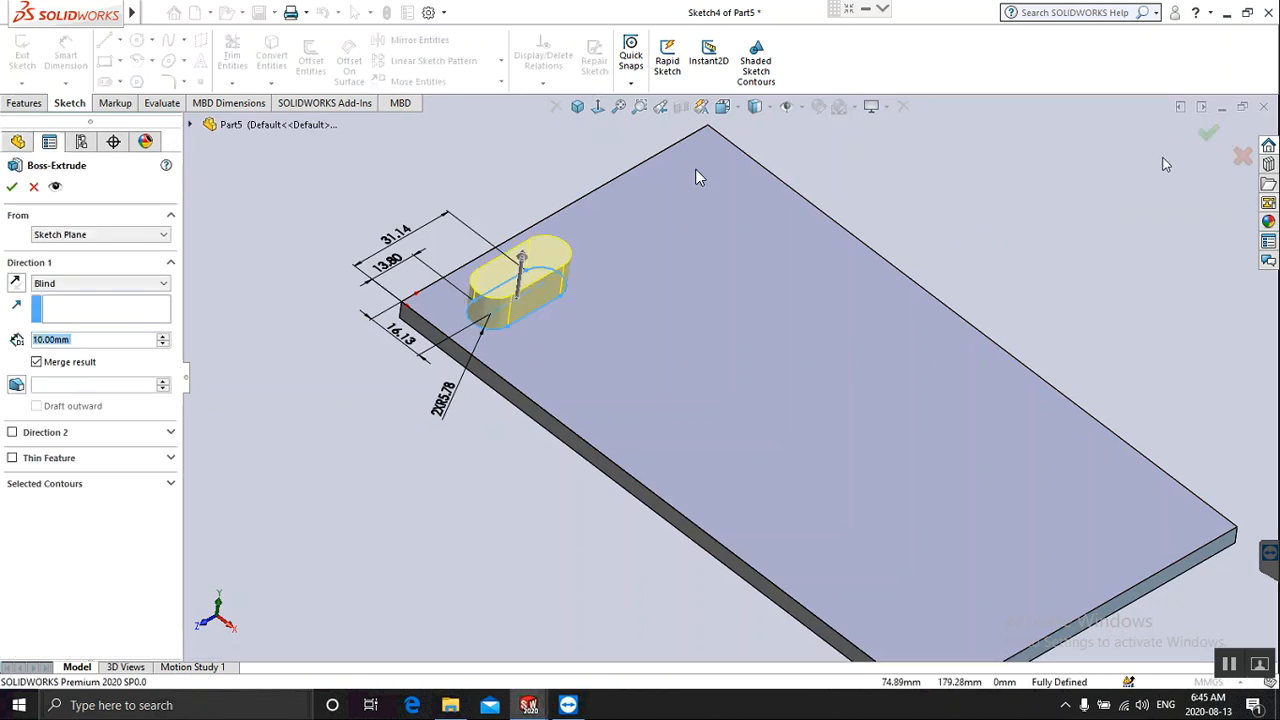
pyautogui.click(12, 187)
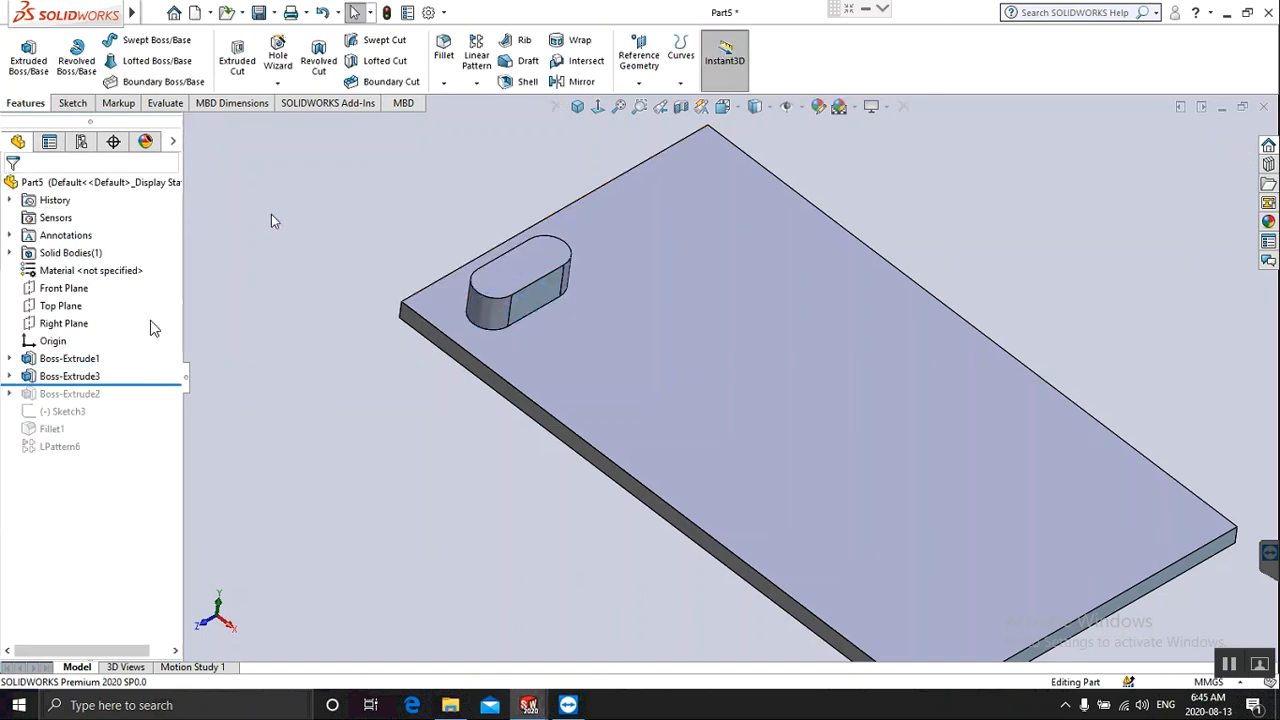
pyautogui.click(87, 380)
pyautogui.click(87, 385)
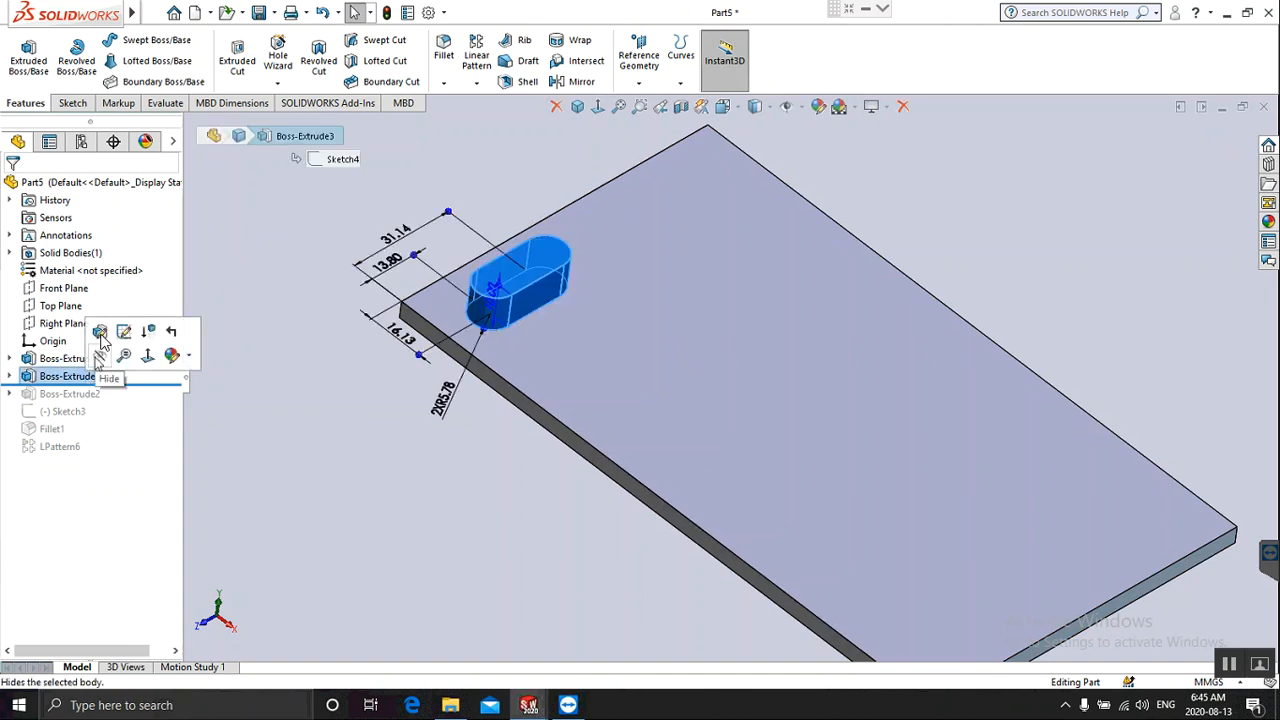
pyautogui.click(100, 334)
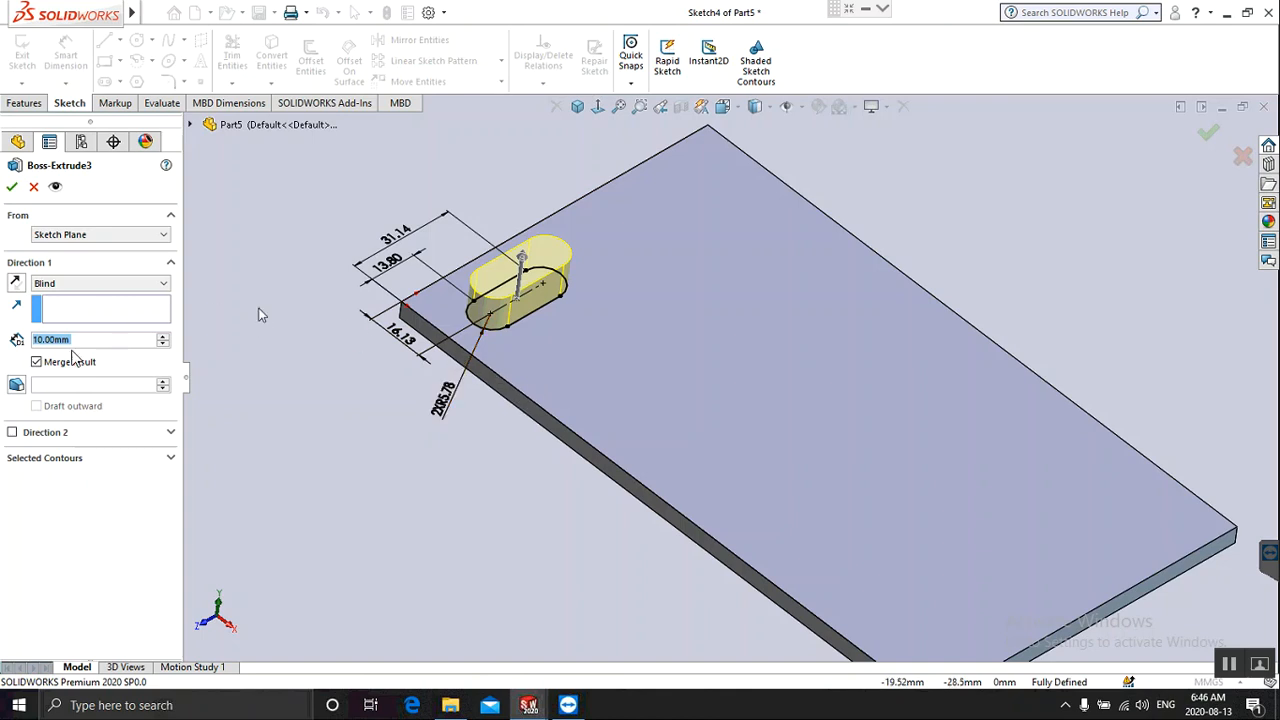
pyautogui.click(40, 365)
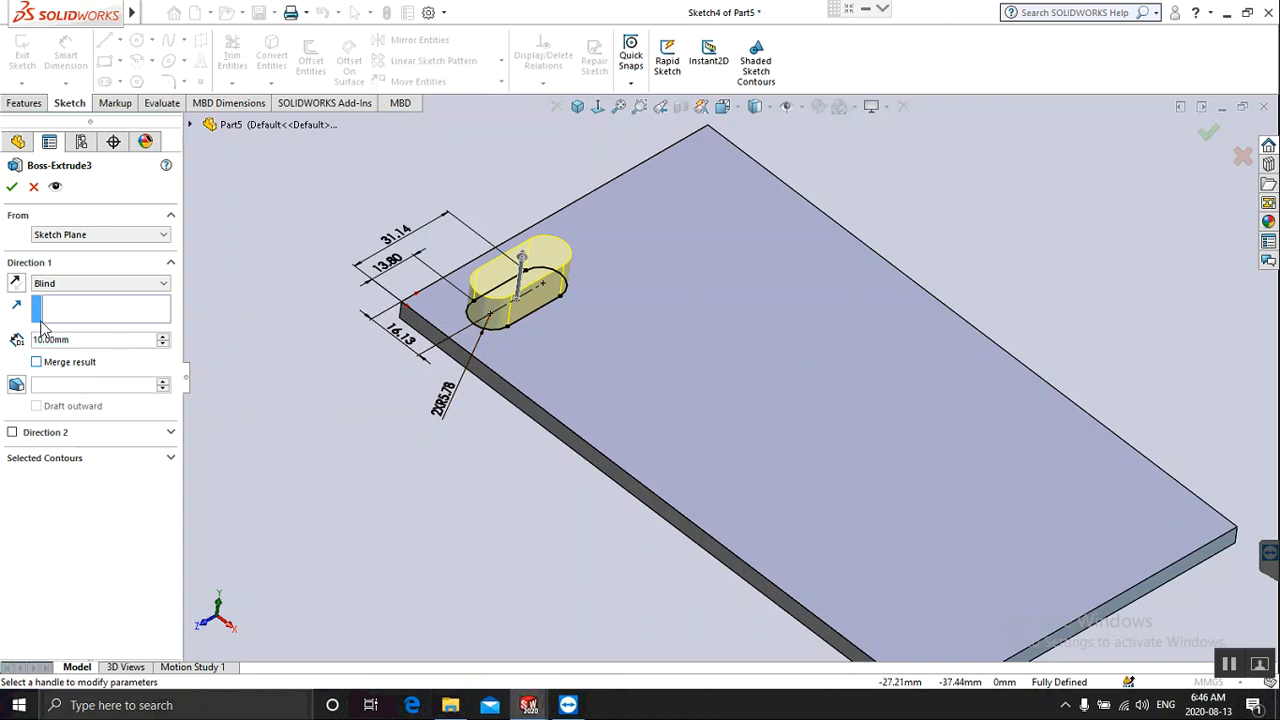
pyautogui.click(12, 188)
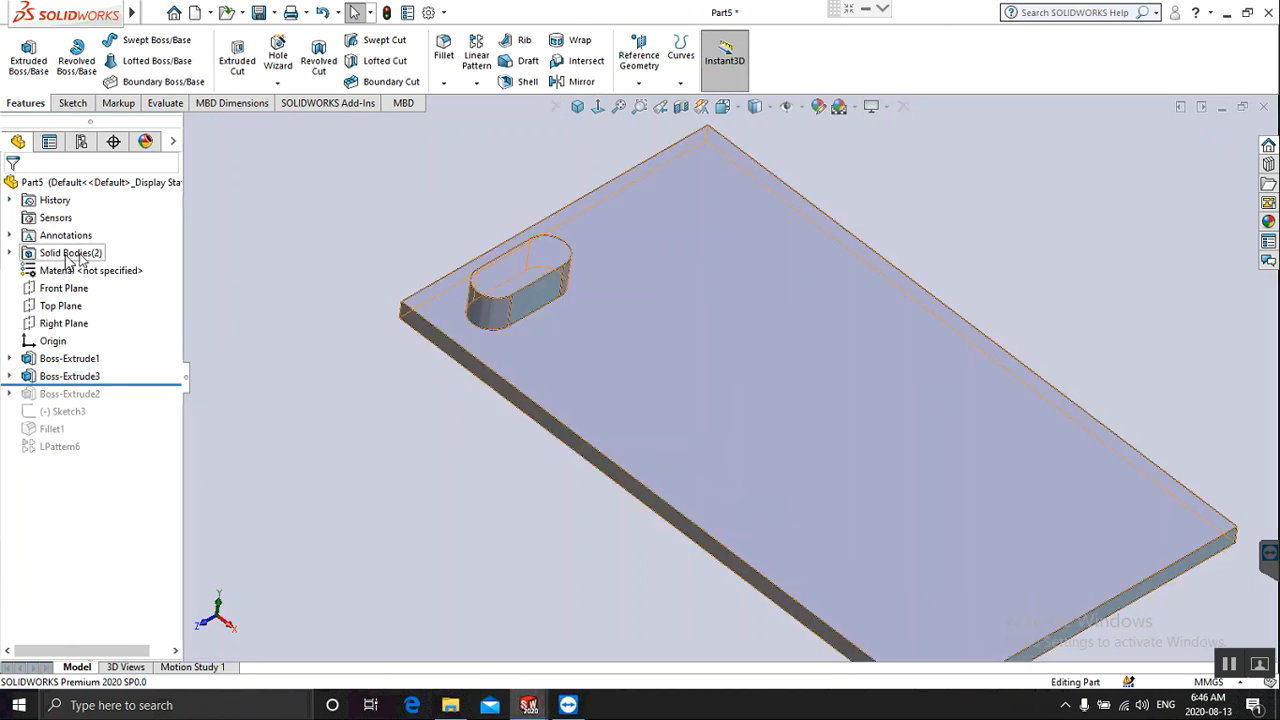
# Insert the slot-shaped solid body into a new part, keeping the default template settings.
pyautogui.click(10, 253)
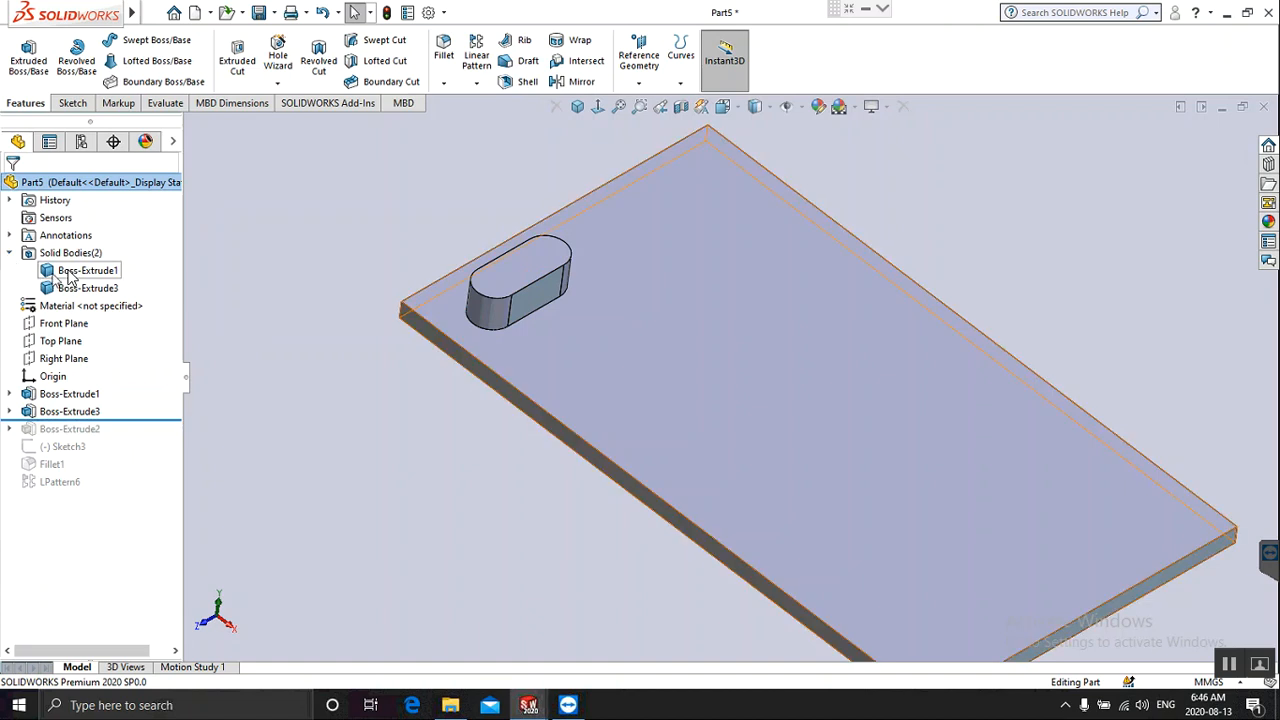
pyautogui.click(72, 271)
pyautogui.click(72, 288)
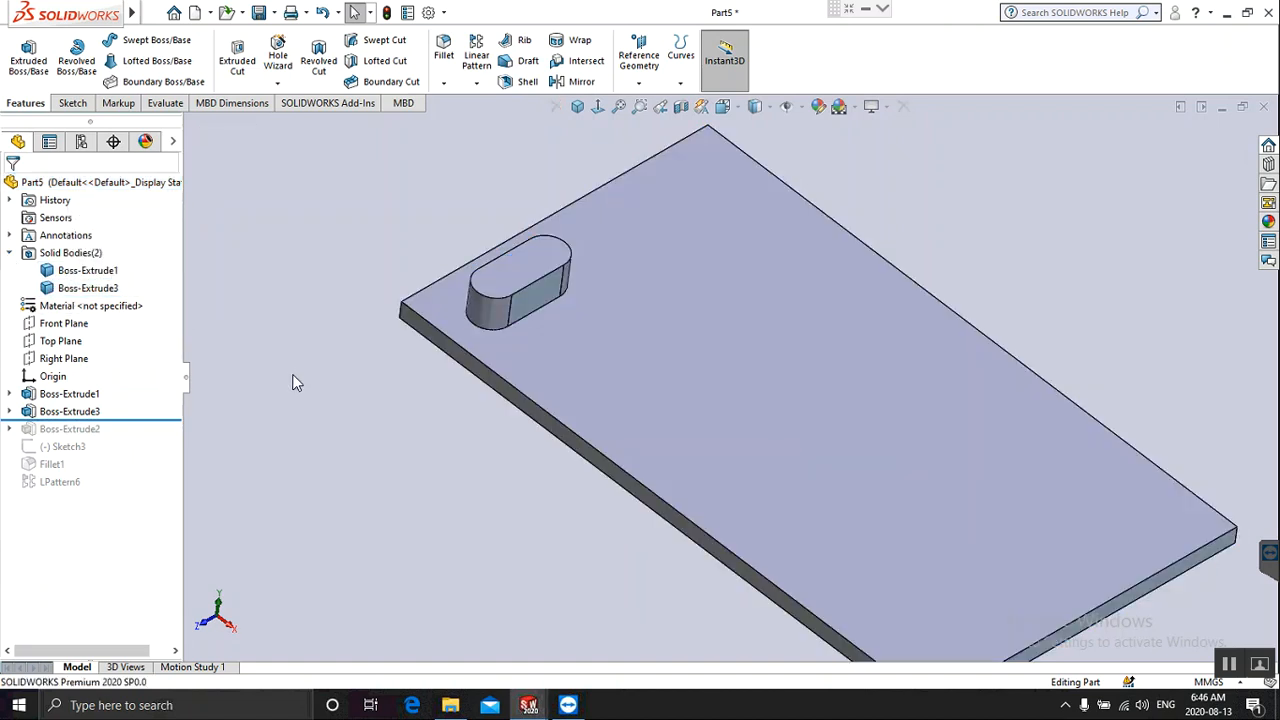
pyautogui.rightClick(100, 290)
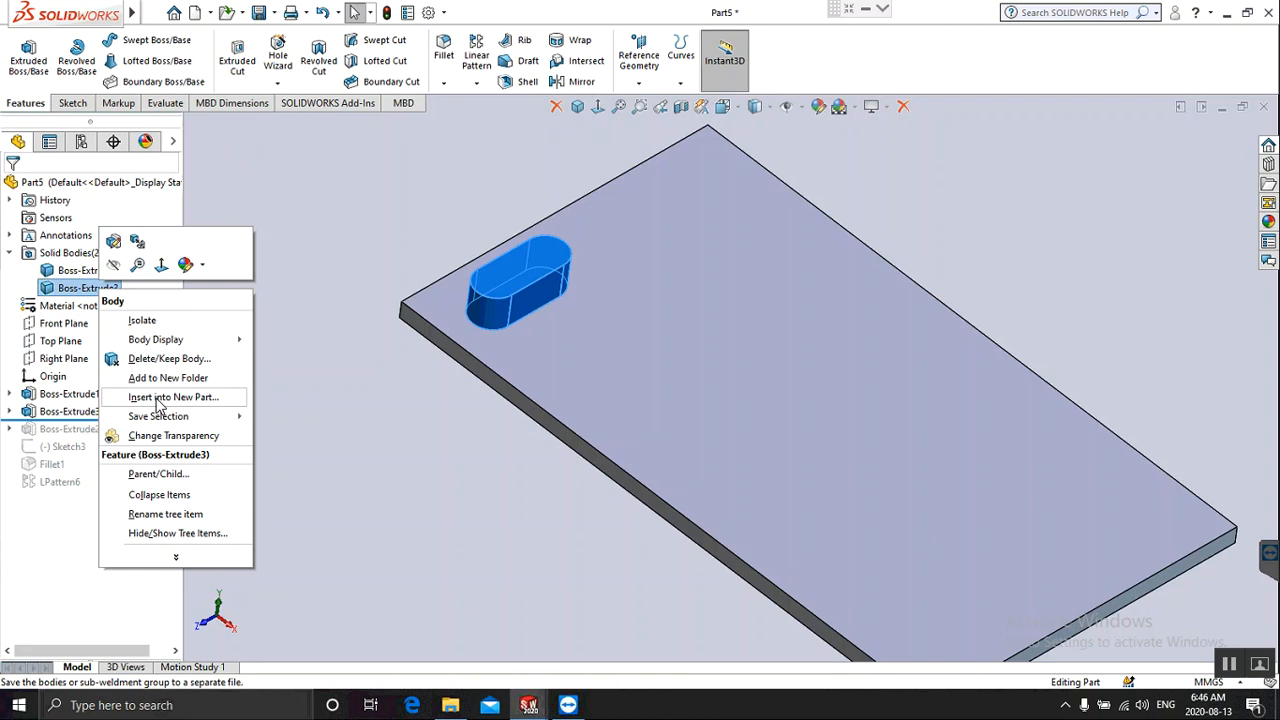
pyautogui.click(160, 398)
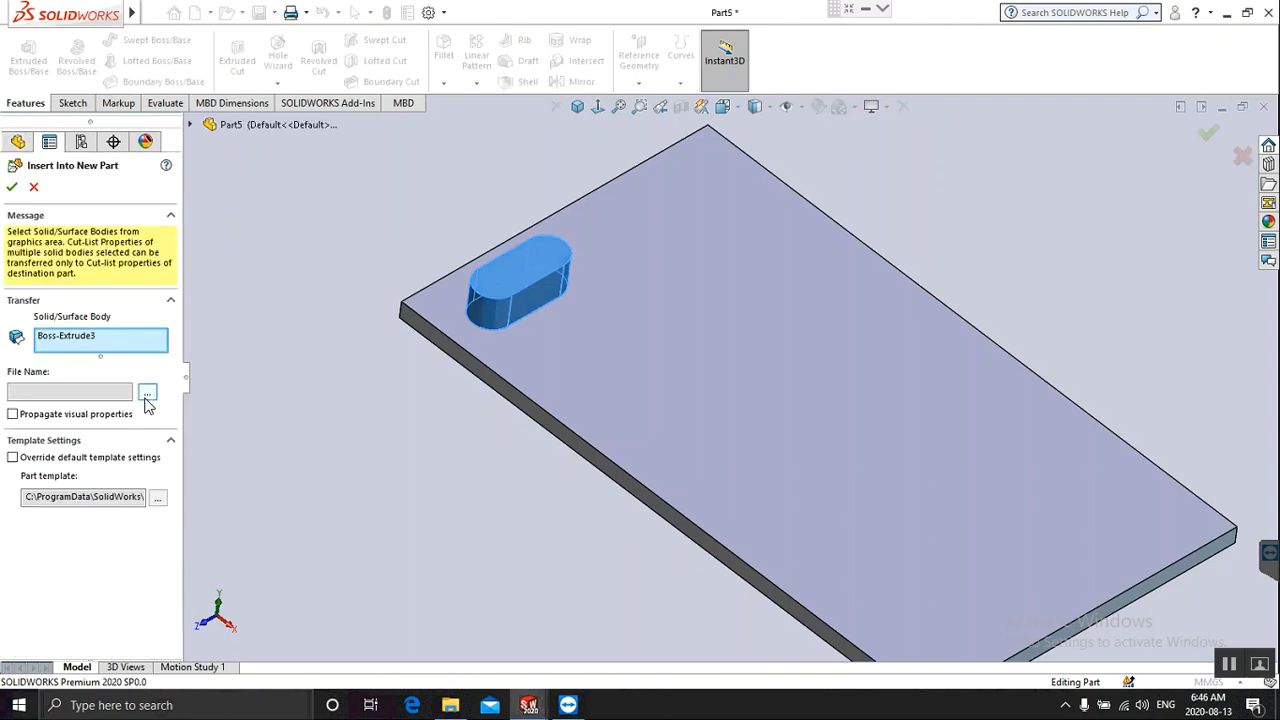
pyautogui.click(12, 188)
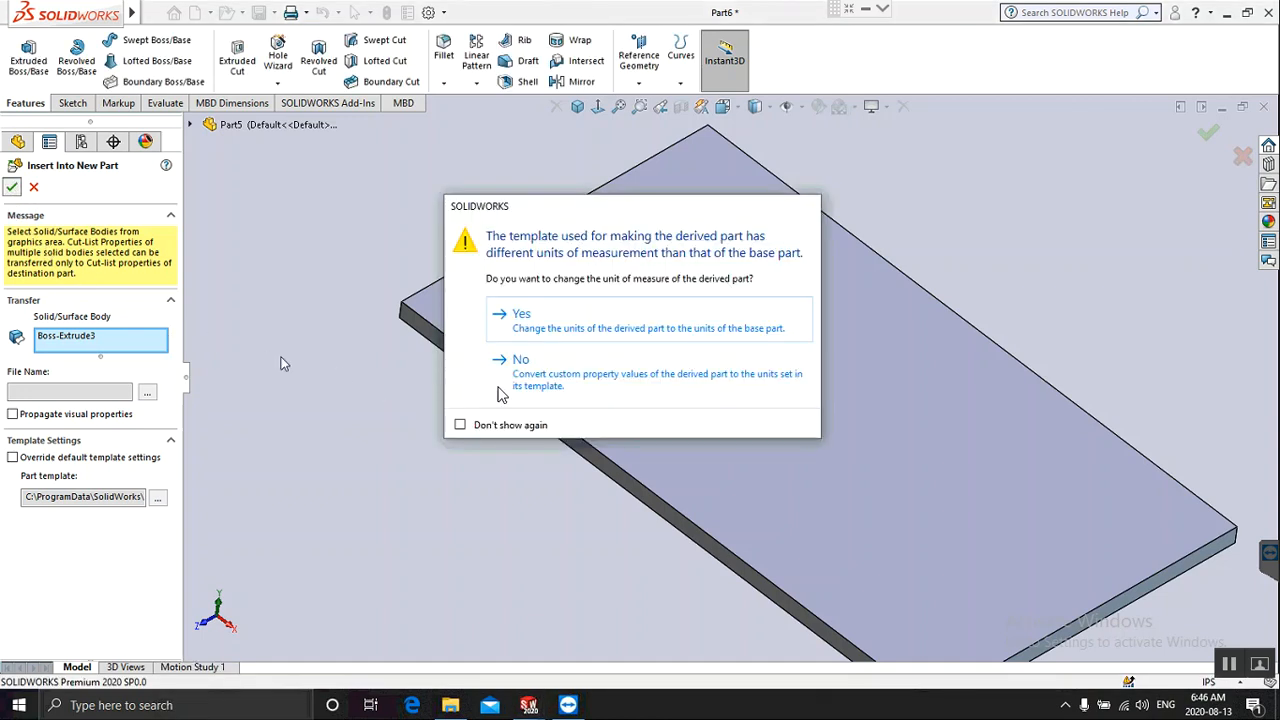
# Save the slot-shaped body as new part a12 with the base part's units, and close it without saving the modified documents.
pyautogui.click(546, 332)
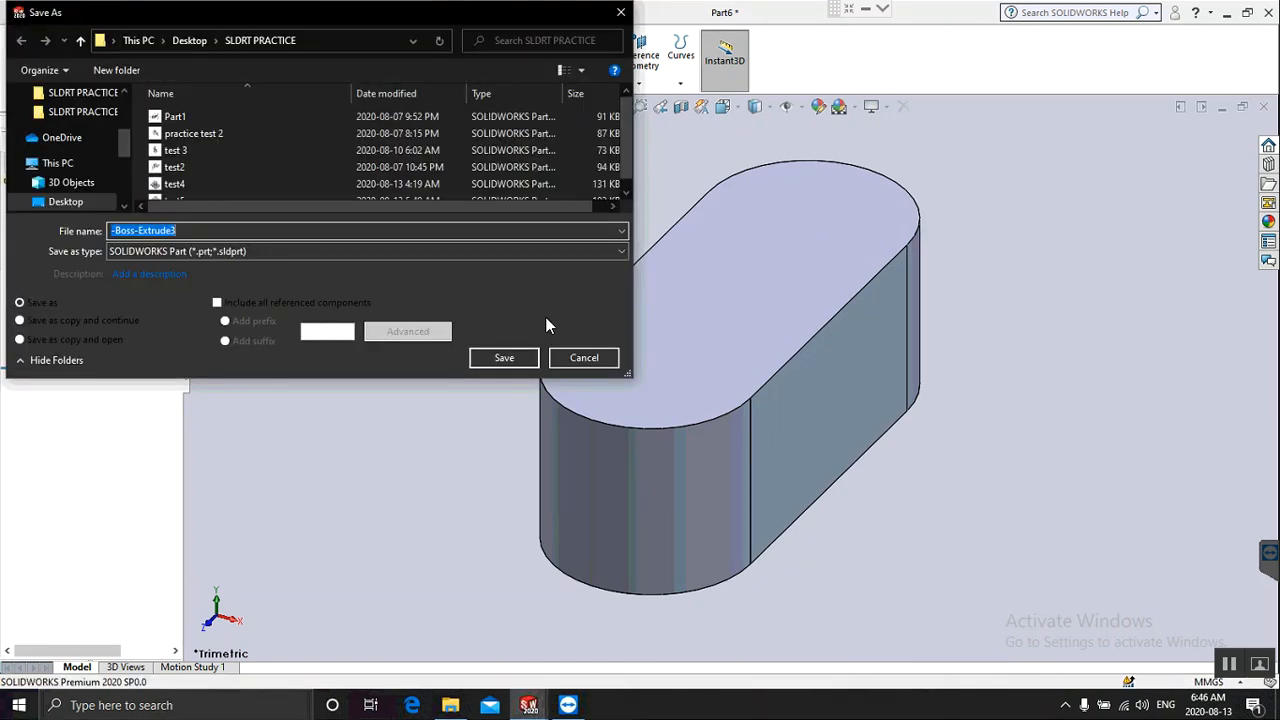
pyautogui.write('a12')
pyautogui.click(516, 364)
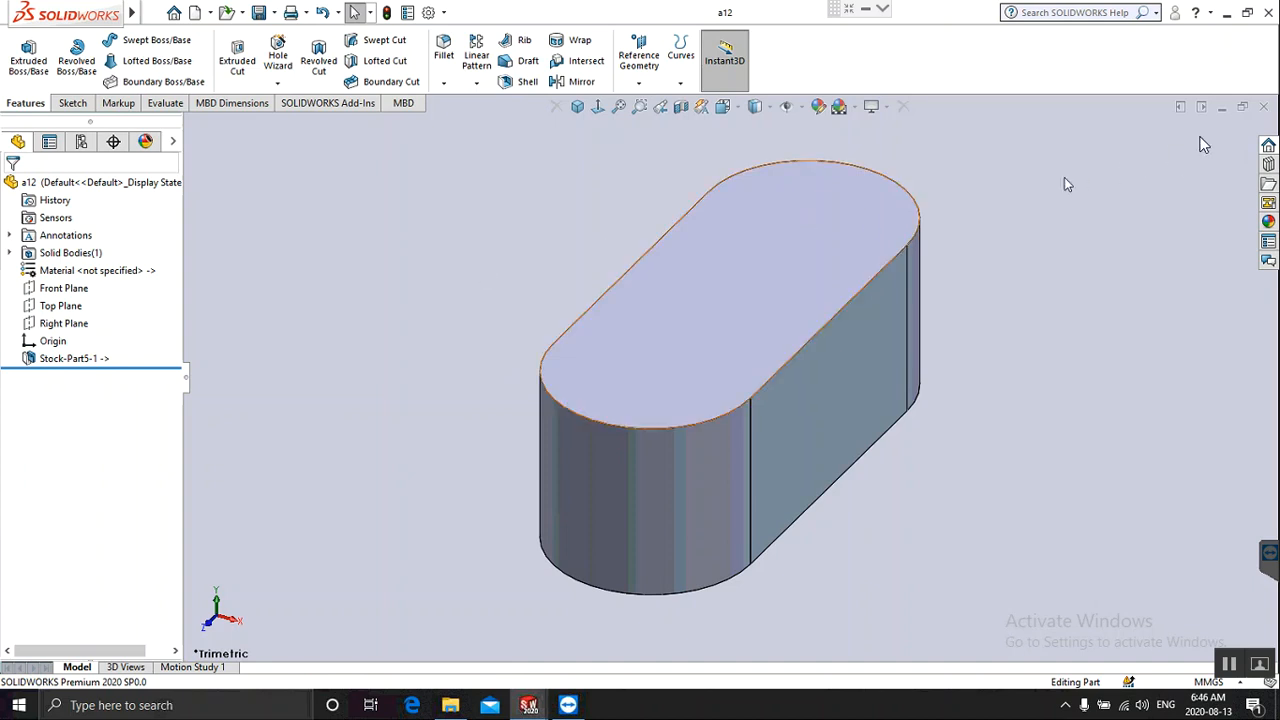
pyautogui.click(1263, 106)
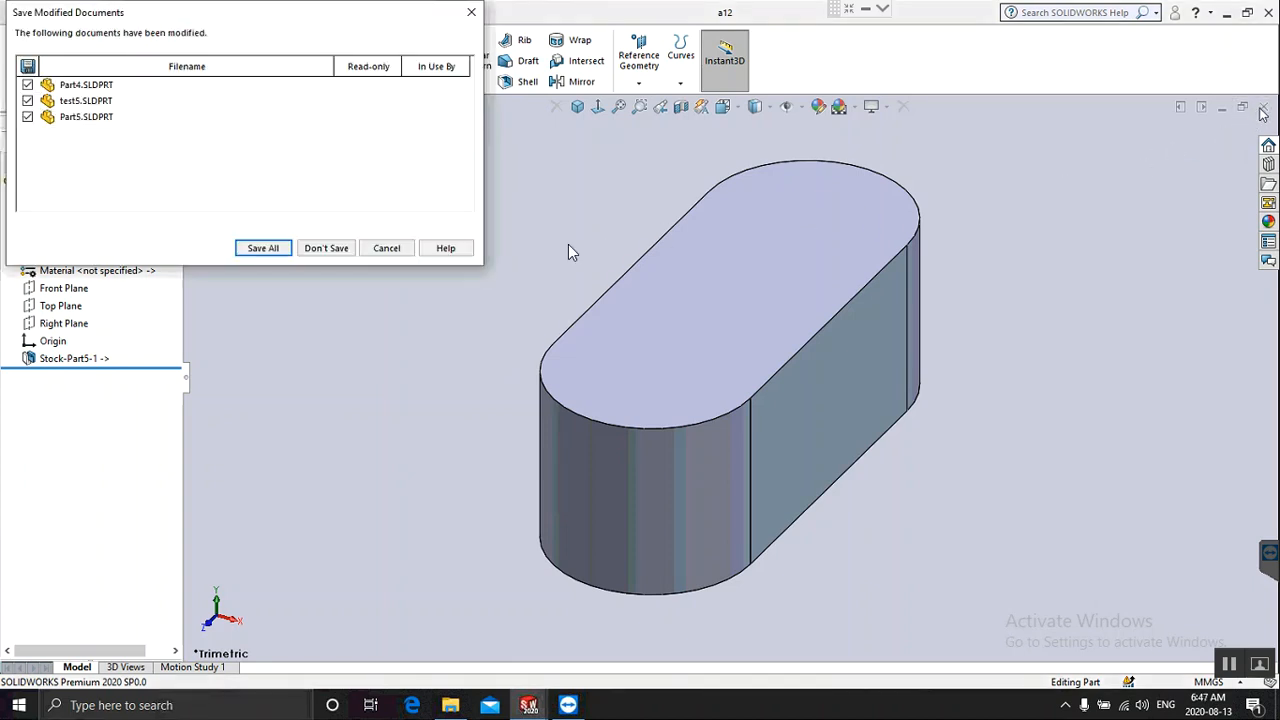
pyautogui.click(341, 253)
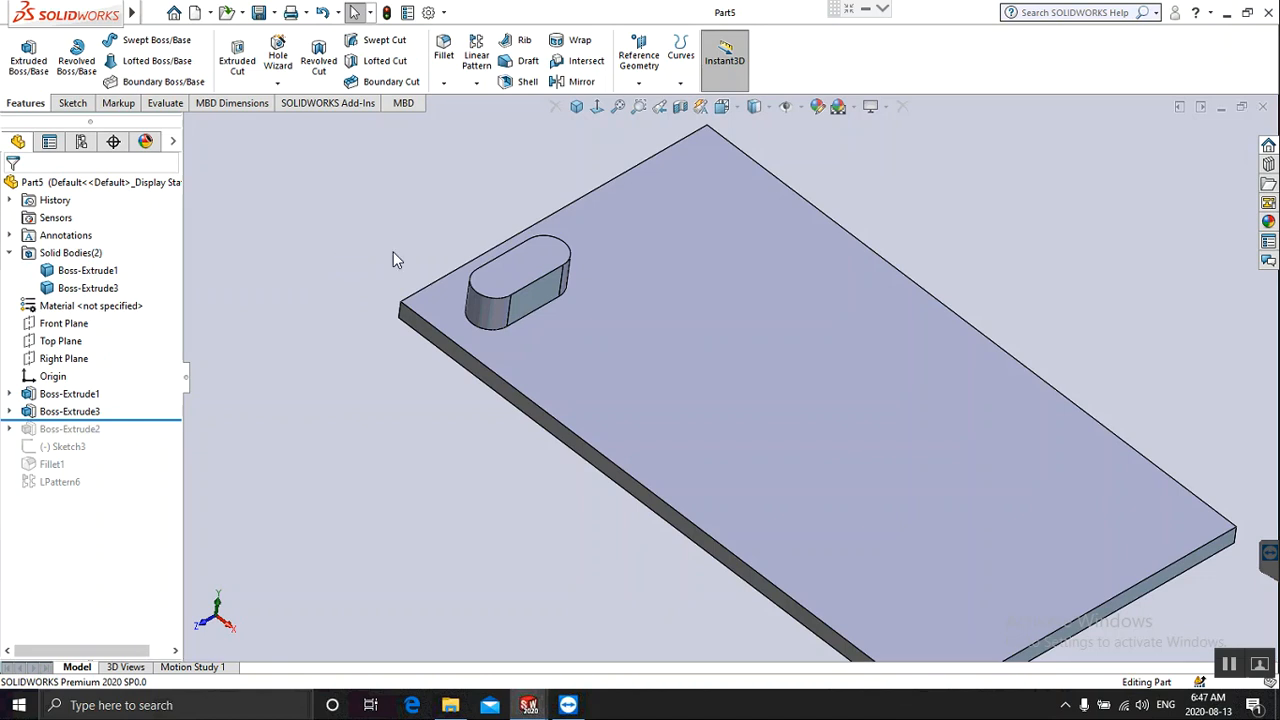
# Set up a linear body pattern of the slot-shaped Boss-Extrude3 body along the plate's long front edge.
pyautogui.moveTo(407, 205)
pyautogui.mouseDown(button='middle')
pyautogui.moveTo(431, 175)
pyautogui.moveTo(477, 186)
pyautogui.moveTo(437, 194)
pyautogui.mouseUp(button='middle')
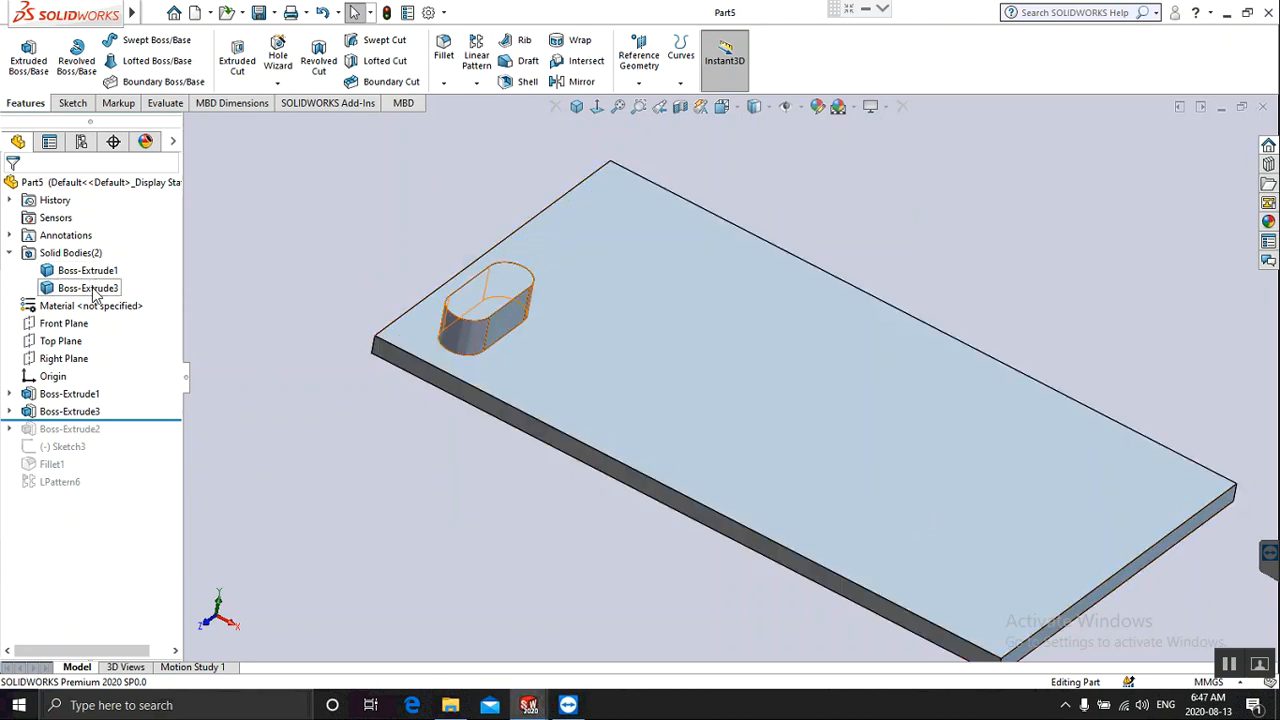
pyautogui.click(478, 62)
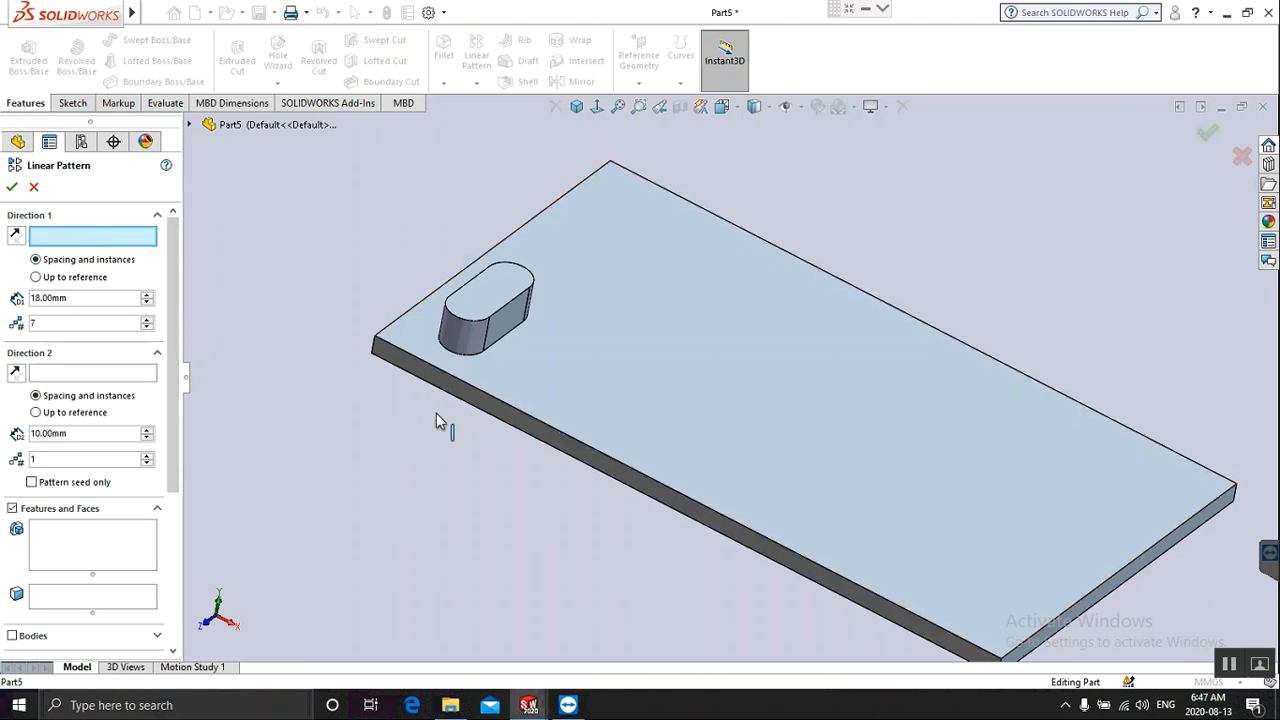
pyautogui.click(508, 405)
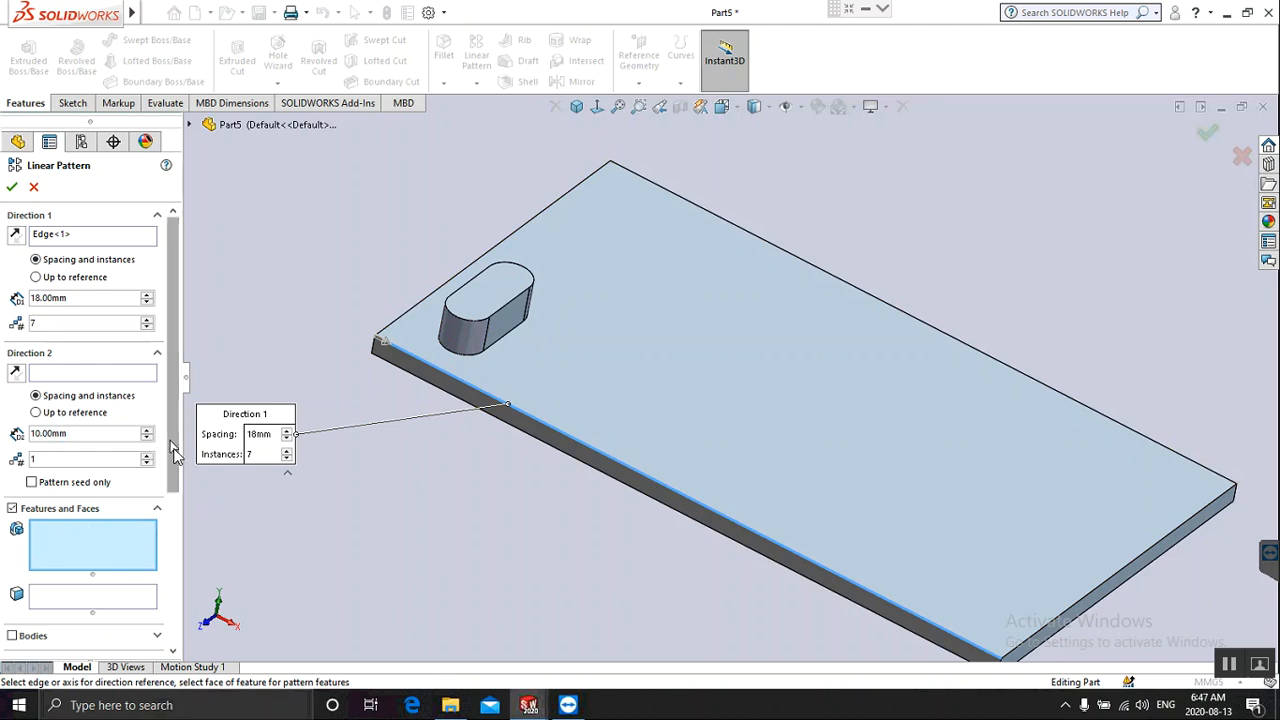
pyautogui.scroll(-5, 172, 452)
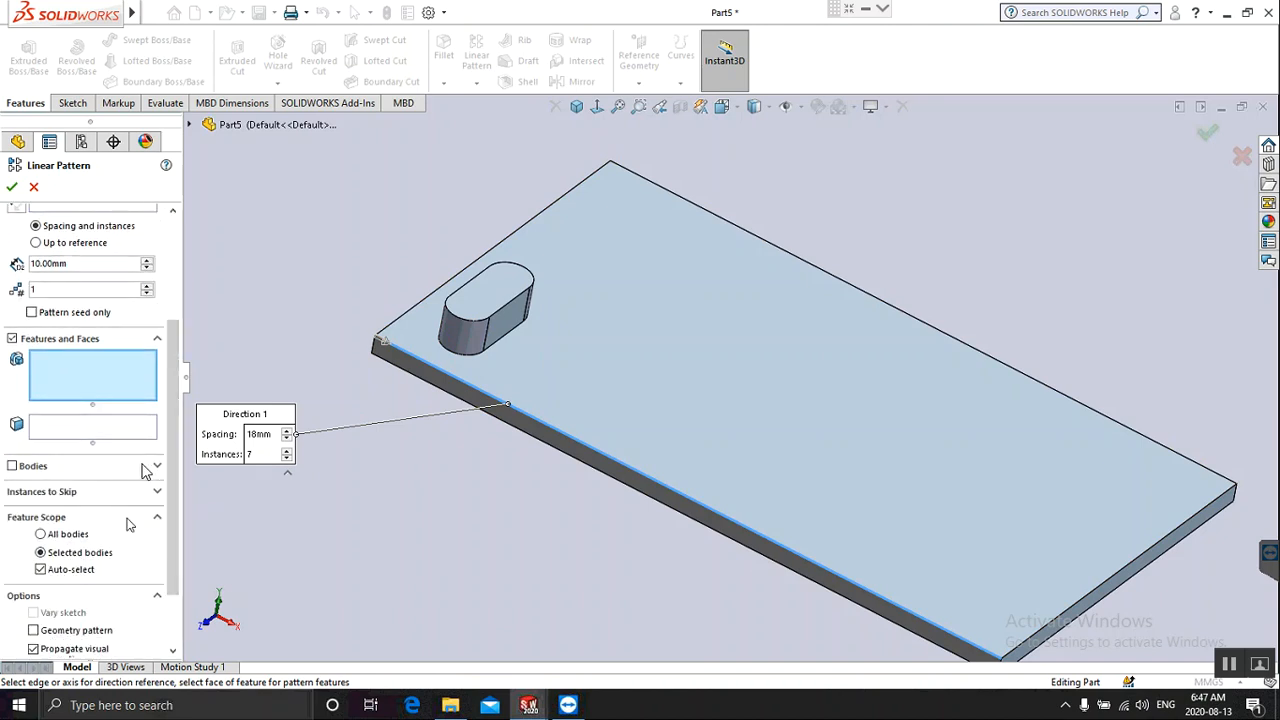
pyautogui.click(156, 466)
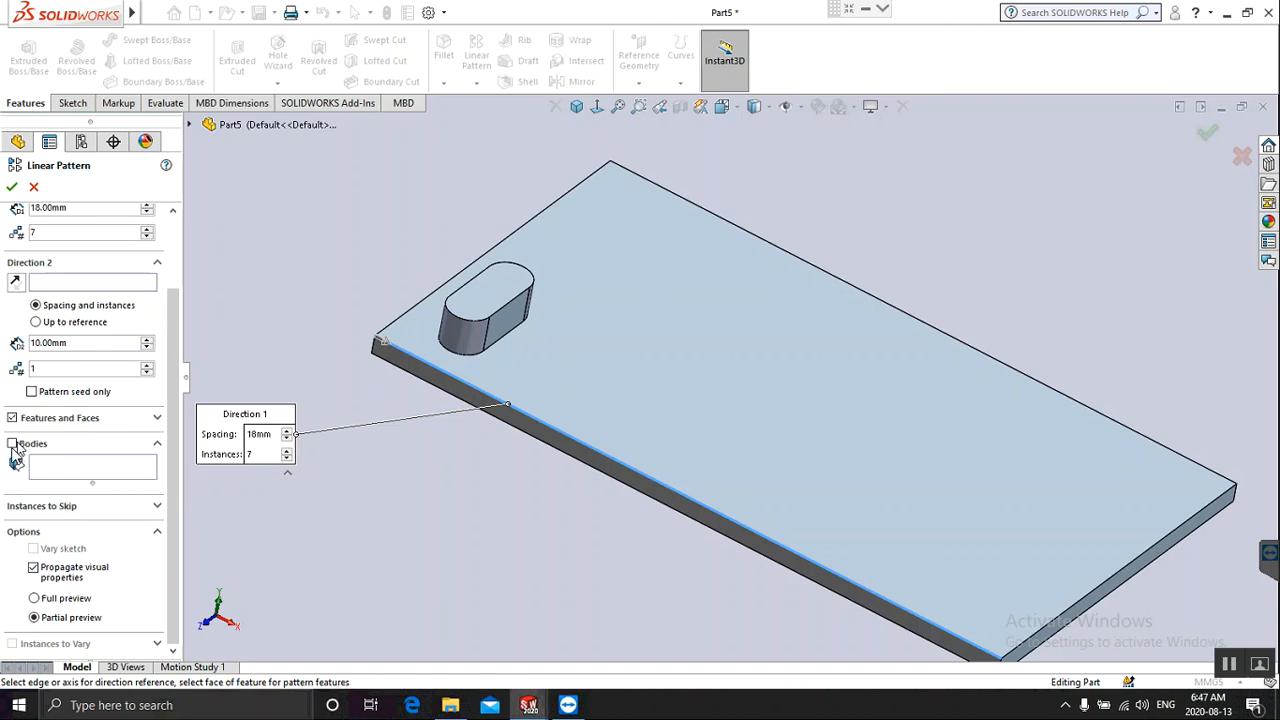
pyautogui.click(12, 444)
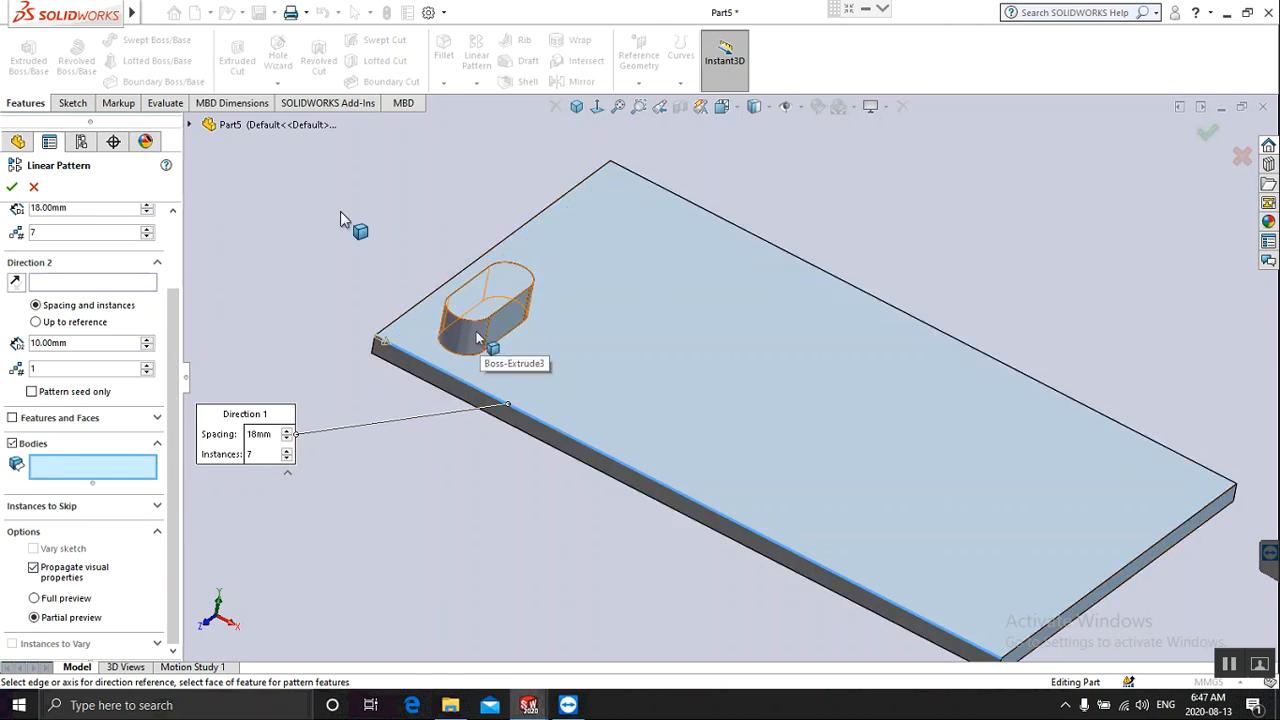
pyautogui.click(209, 124)
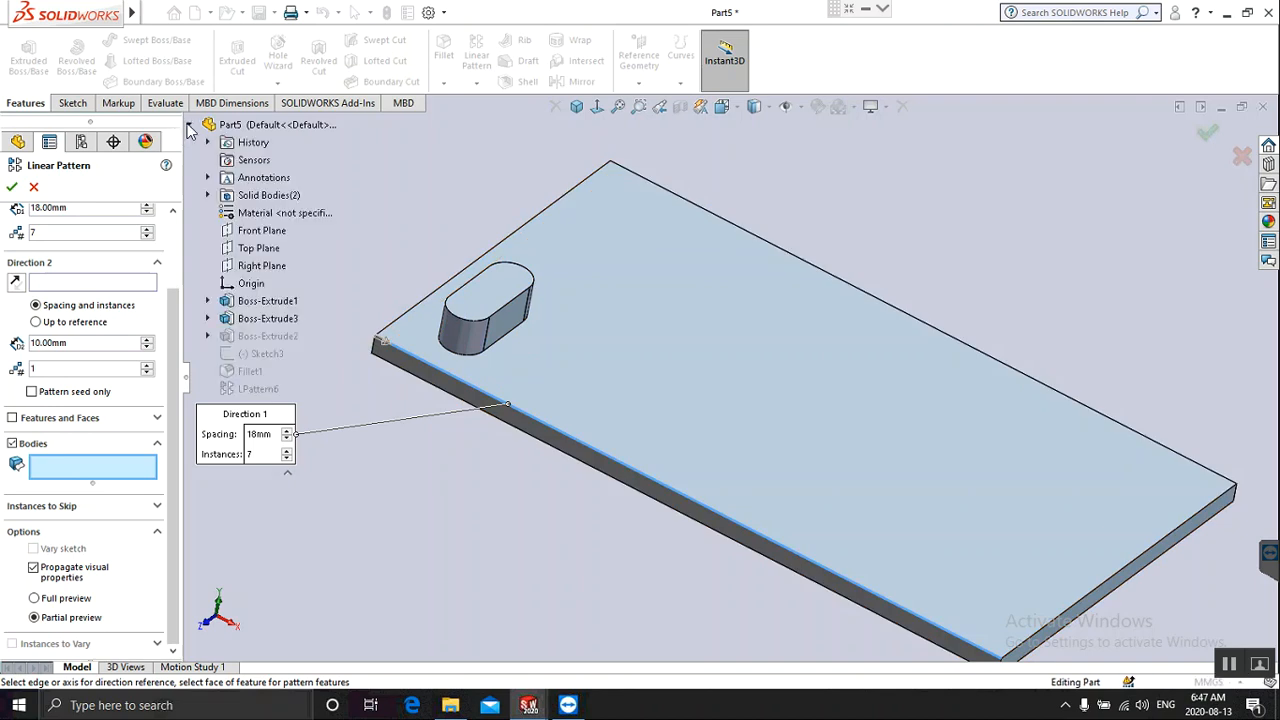
pyautogui.click(208, 195)
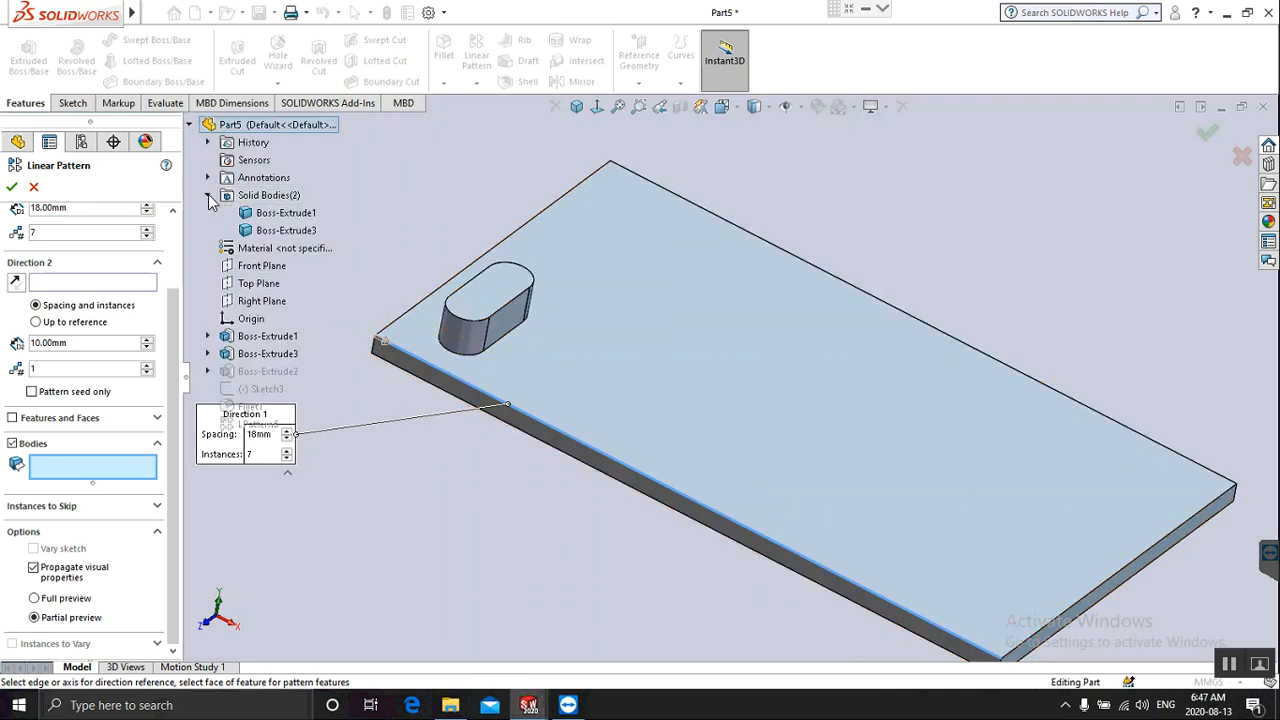
pyautogui.click(286, 231)
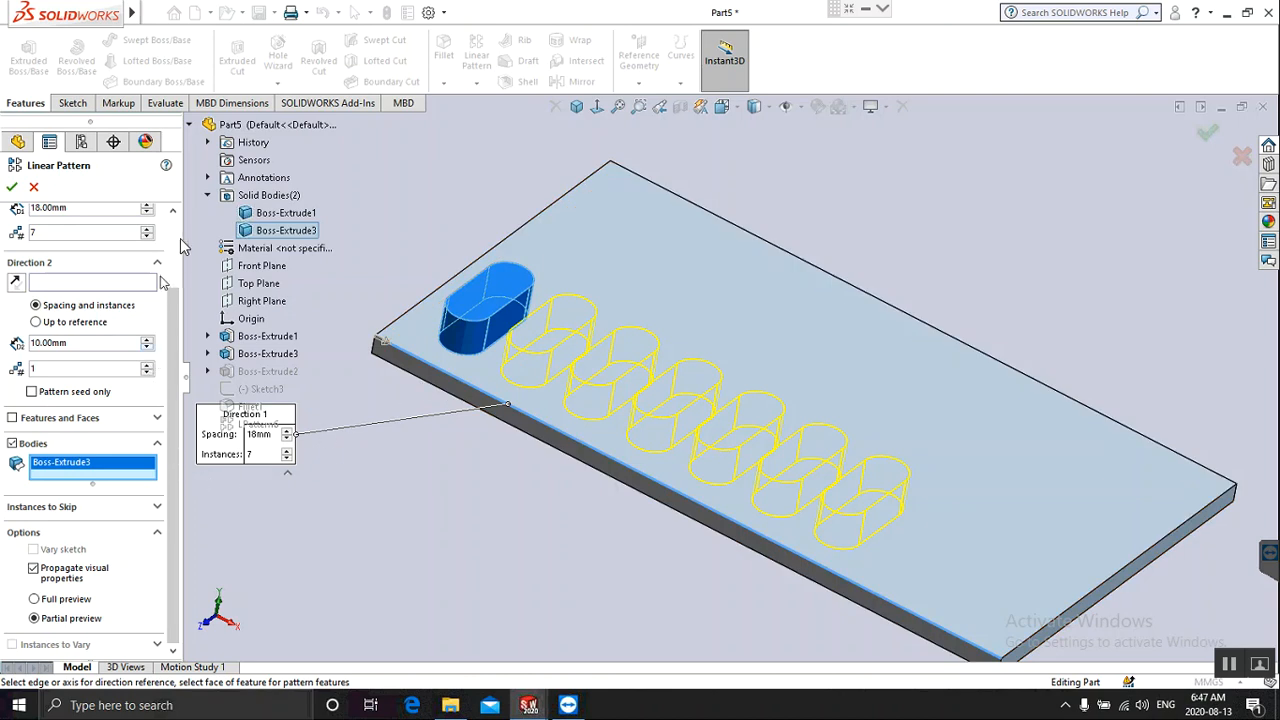
# Set the pattern to 11 instances at 18 mm spacing and create it.
pyautogui.scroll(2, 172, 292)
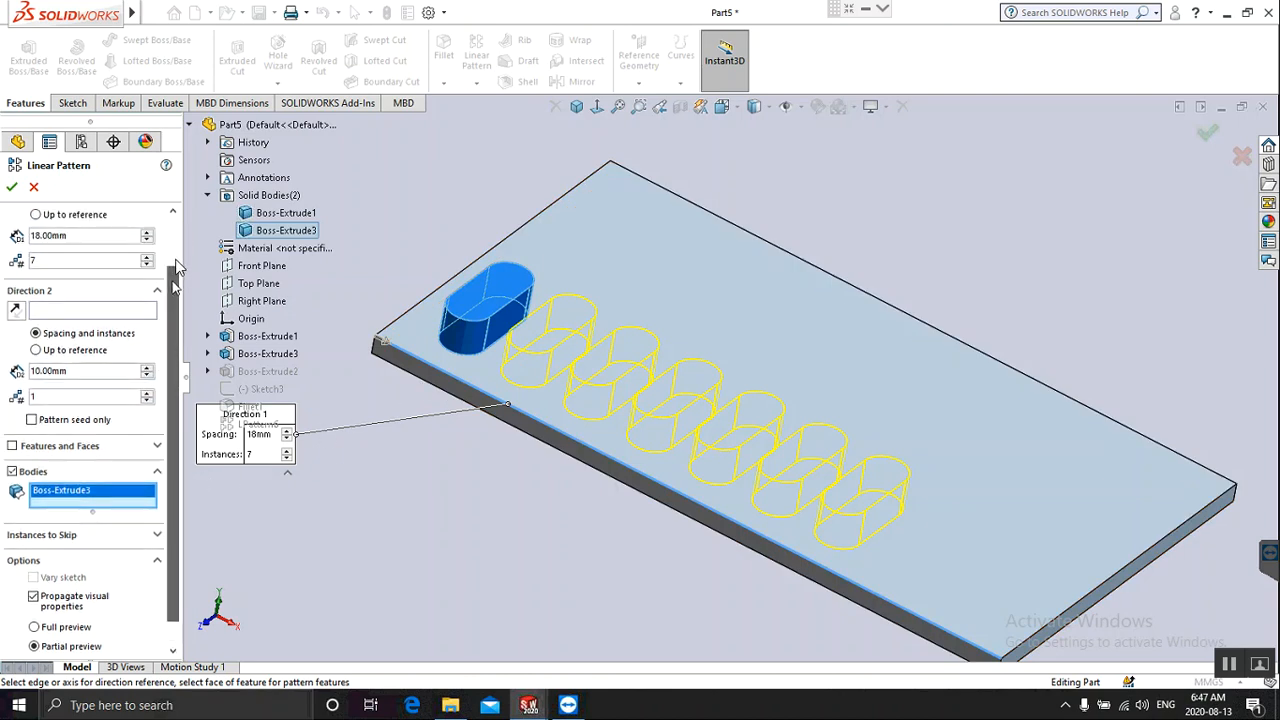
pyautogui.scroll(1, 170, 224)
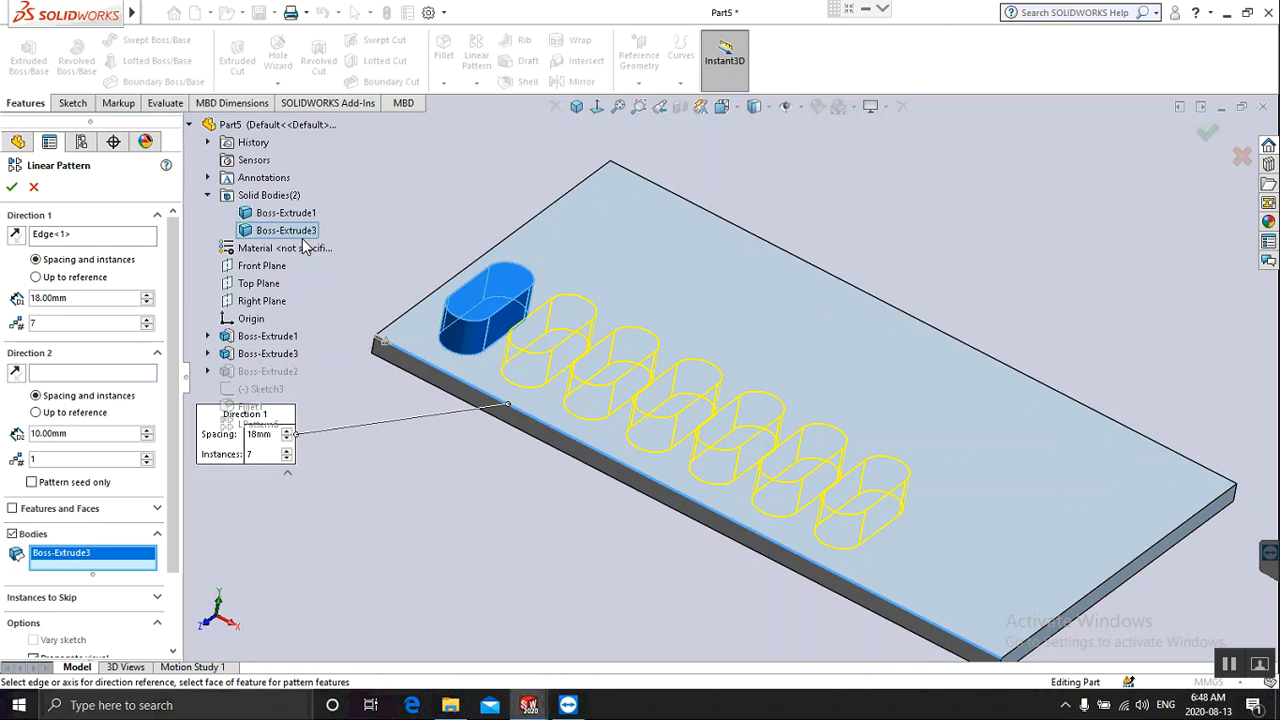
pyautogui.scroll(3, 517, 302)
pyautogui.scroll(2, 515, 300)
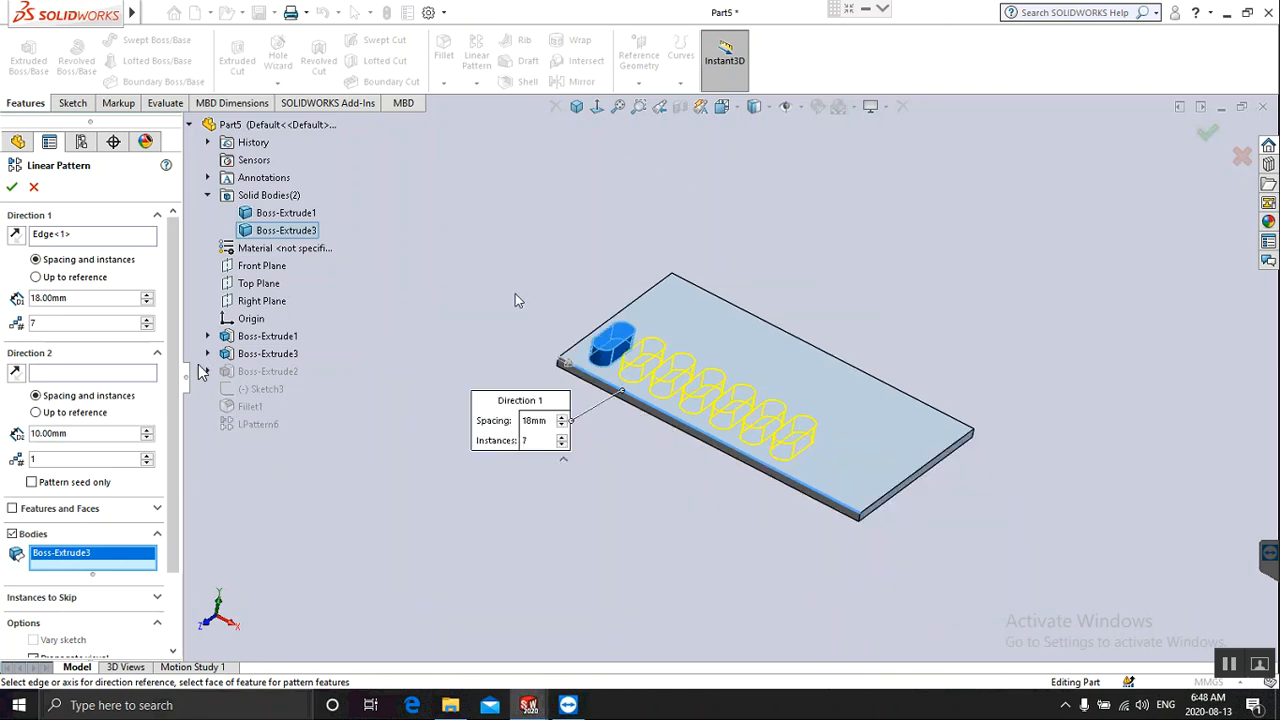
pyautogui.click(147, 320)
pyautogui.click(147, 320)
pyautogui.click(147, 320)
pyautogui.click(147, 320)
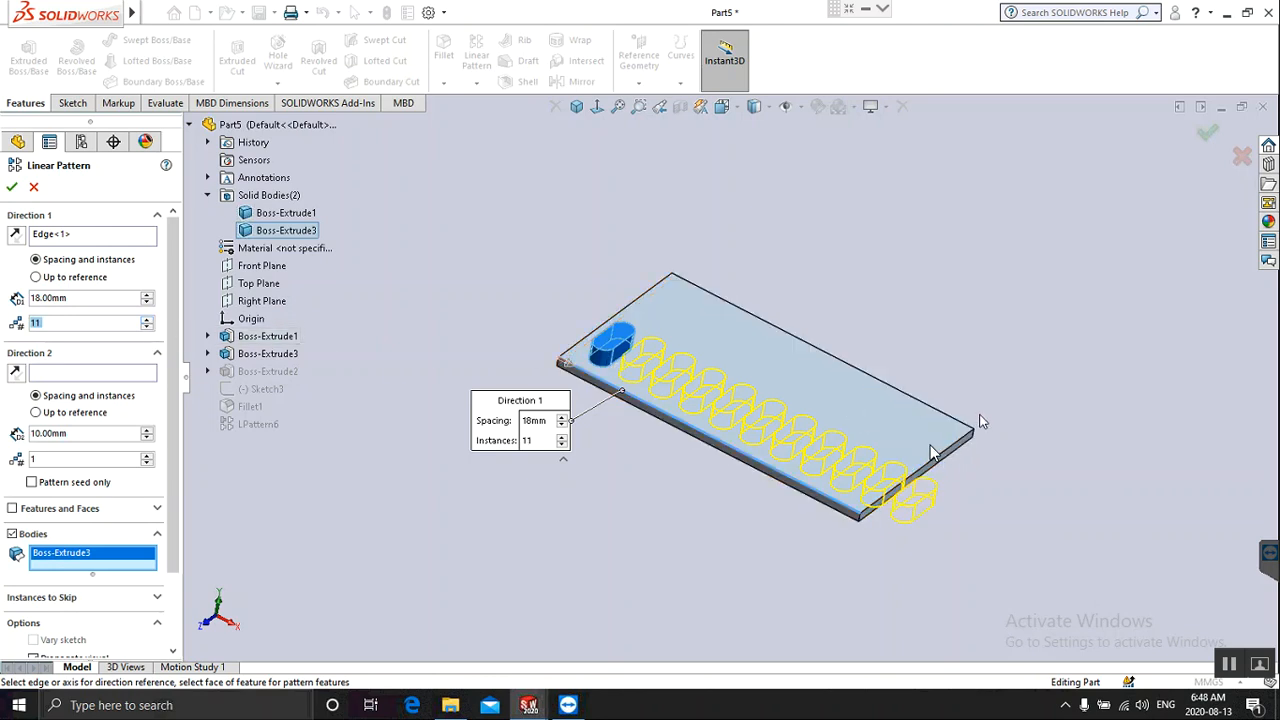
pyautogui.scroll(-2, 931, 452)
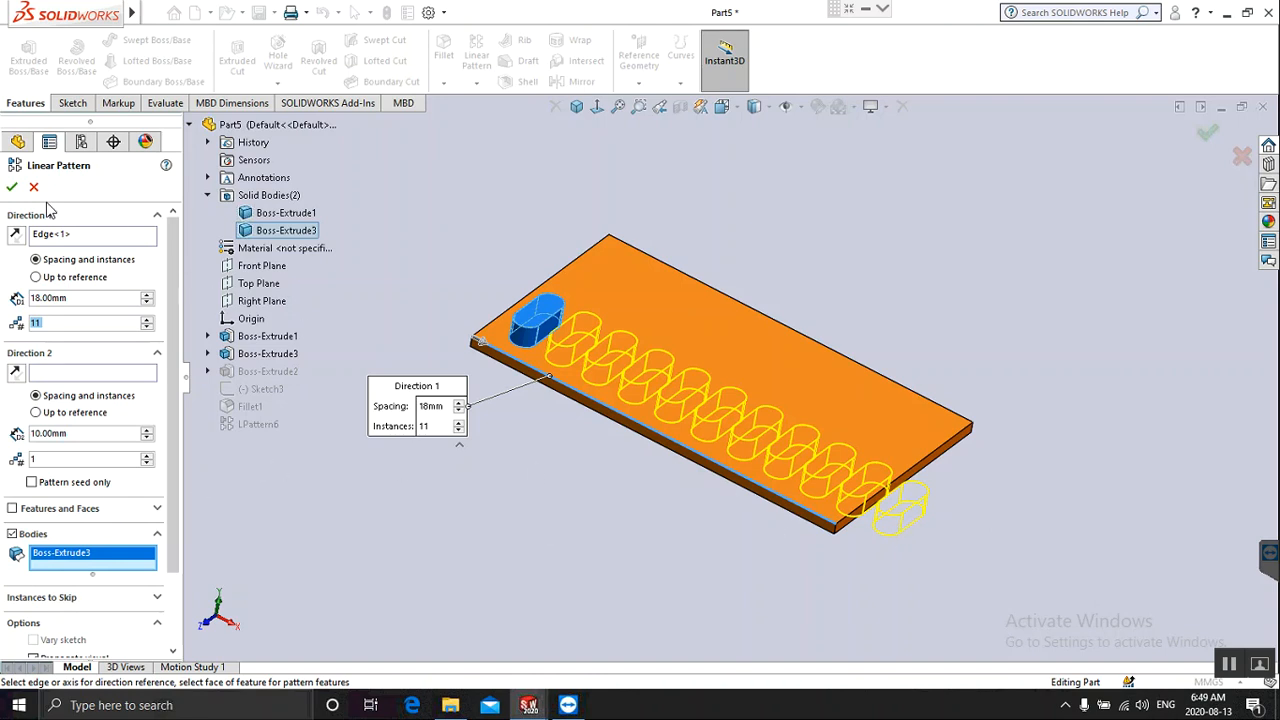
pyautogui.click(11, 188)
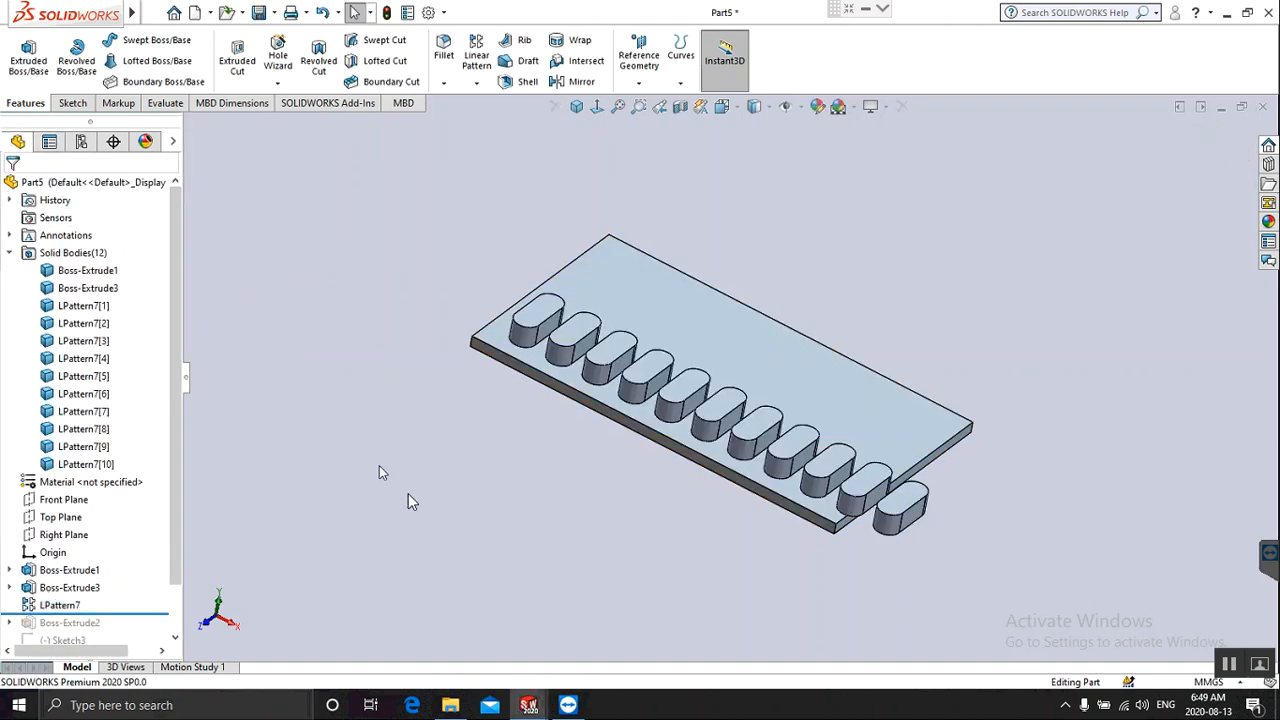
# Shell the original slot-shaped body to a 1 mm wall with preview shown, removing its top face.
pyautogui.click(90, 306)
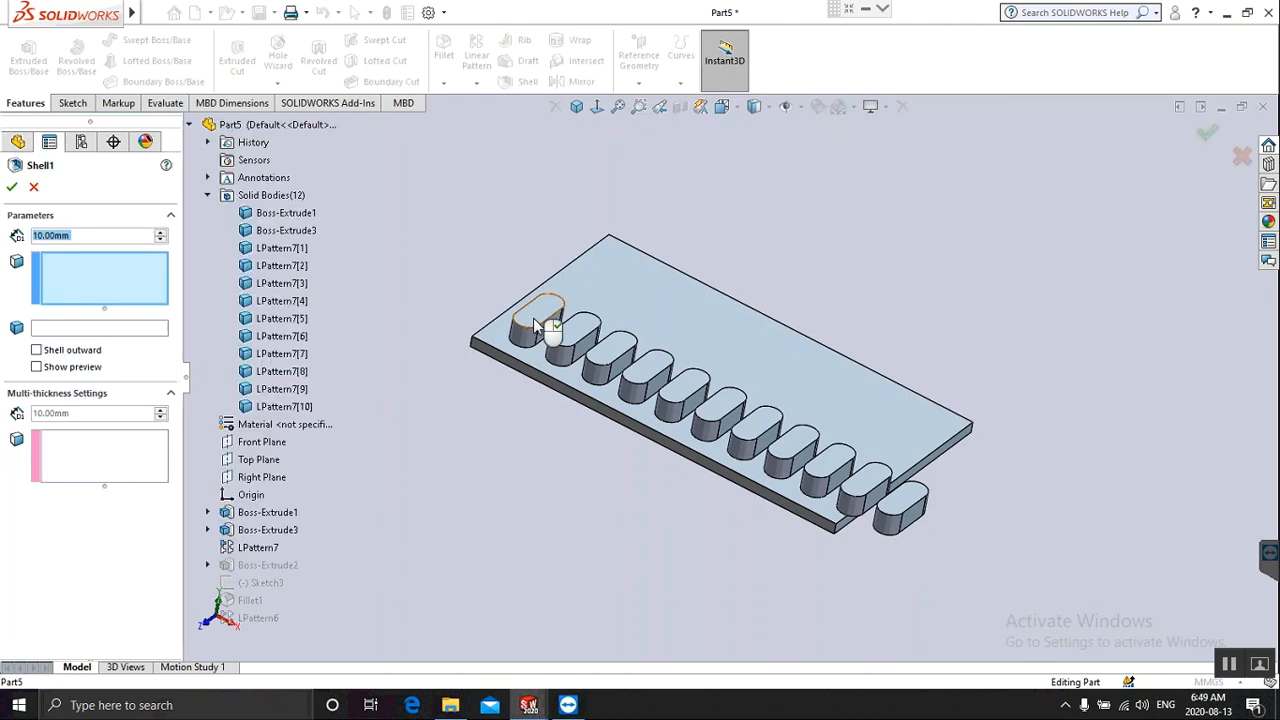
pyautogui.click(537, 326)
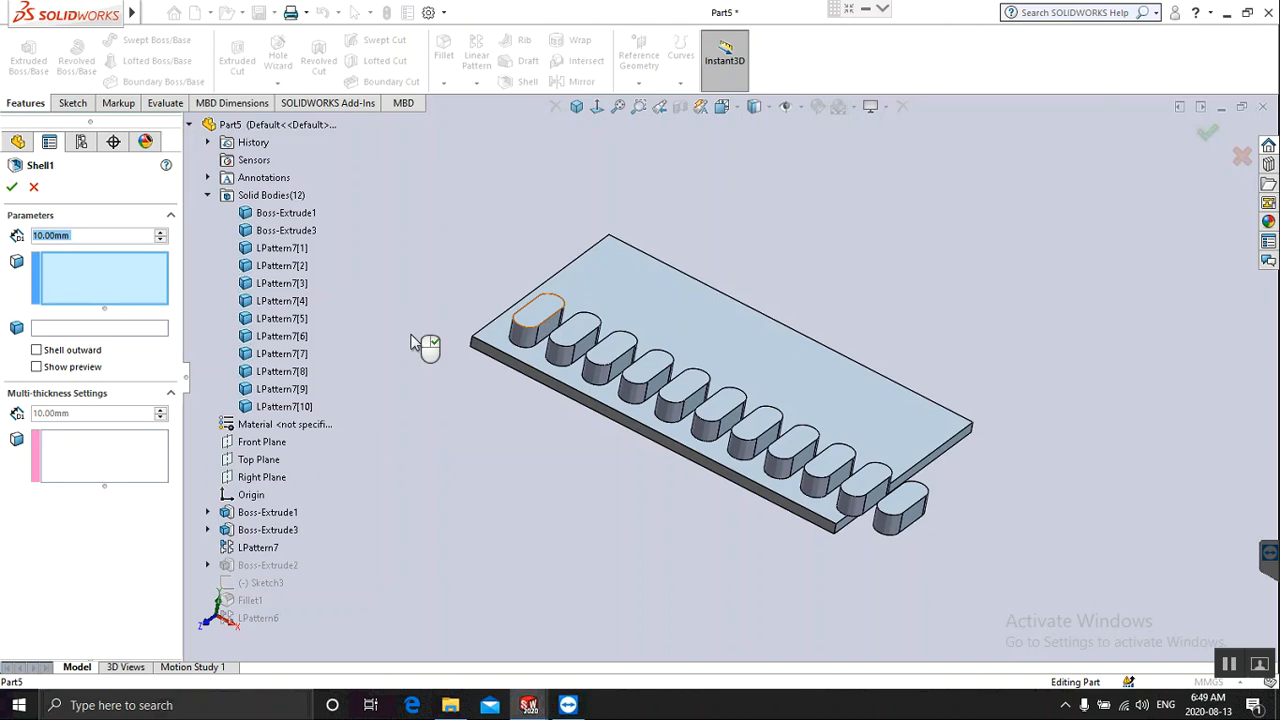
pyautogui.click(79, 369)
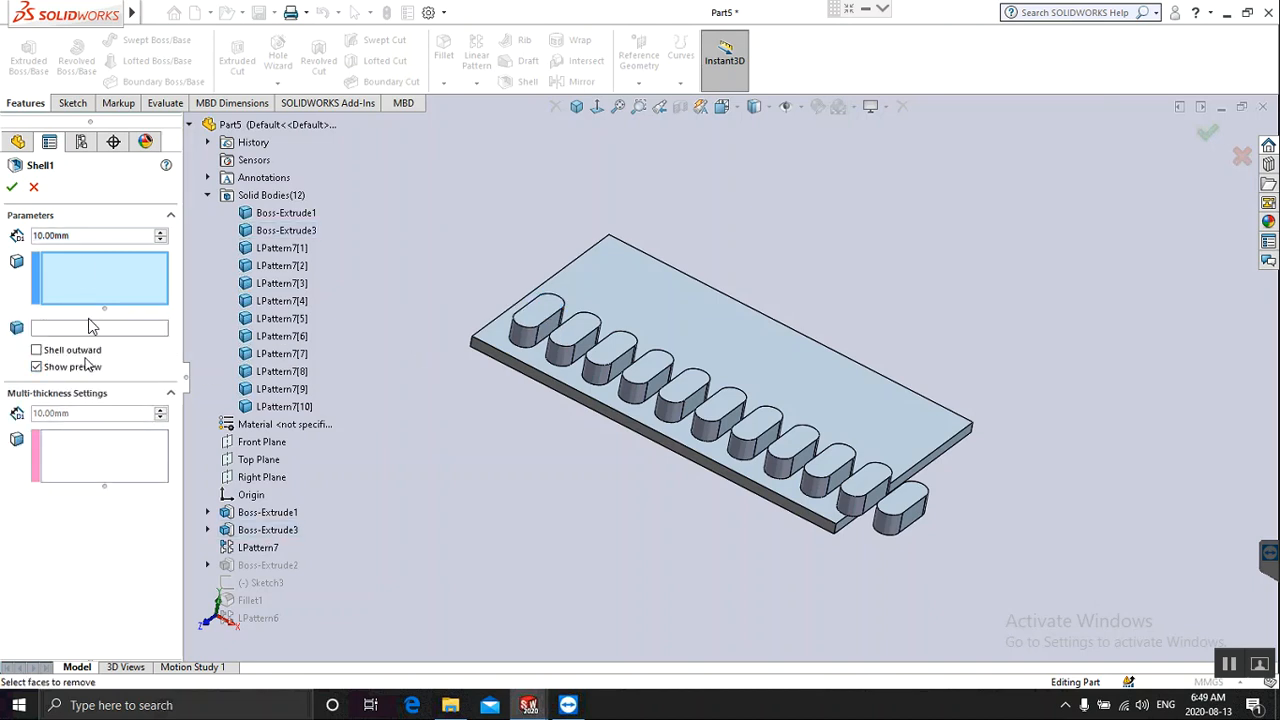
pyautogui.click(540, 317)
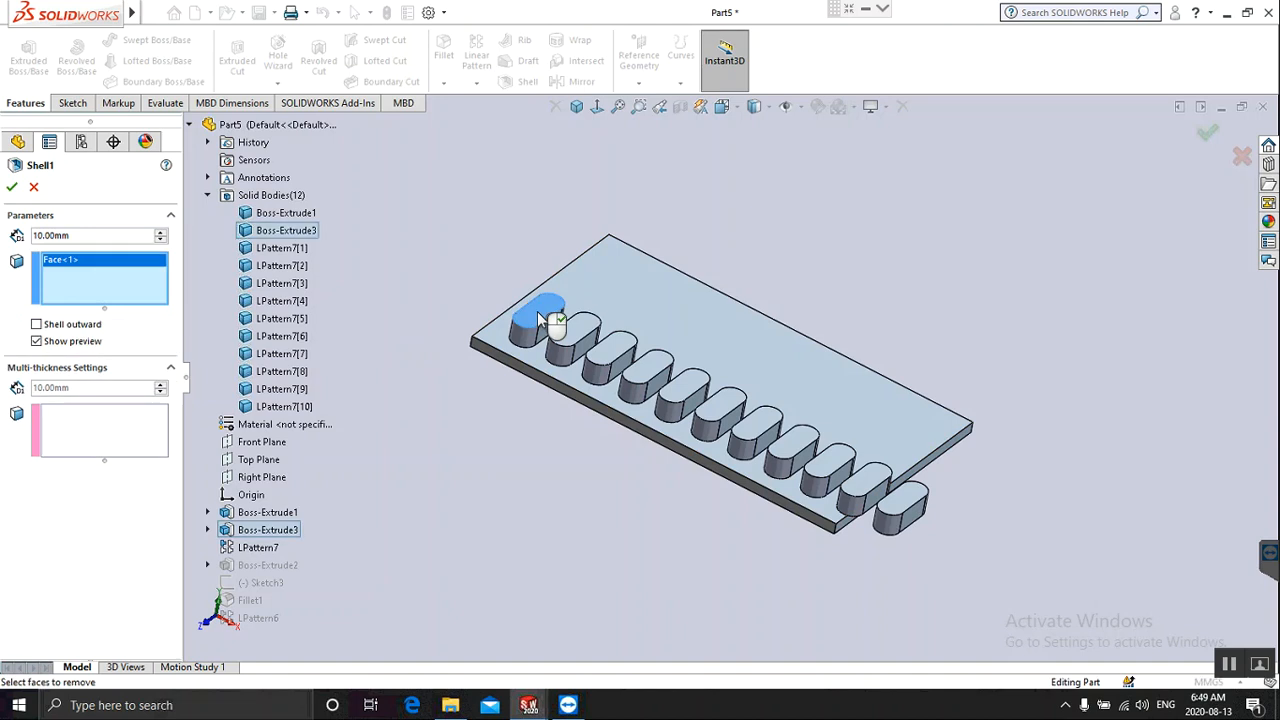
pyautogui.doubleClick(82, 236)
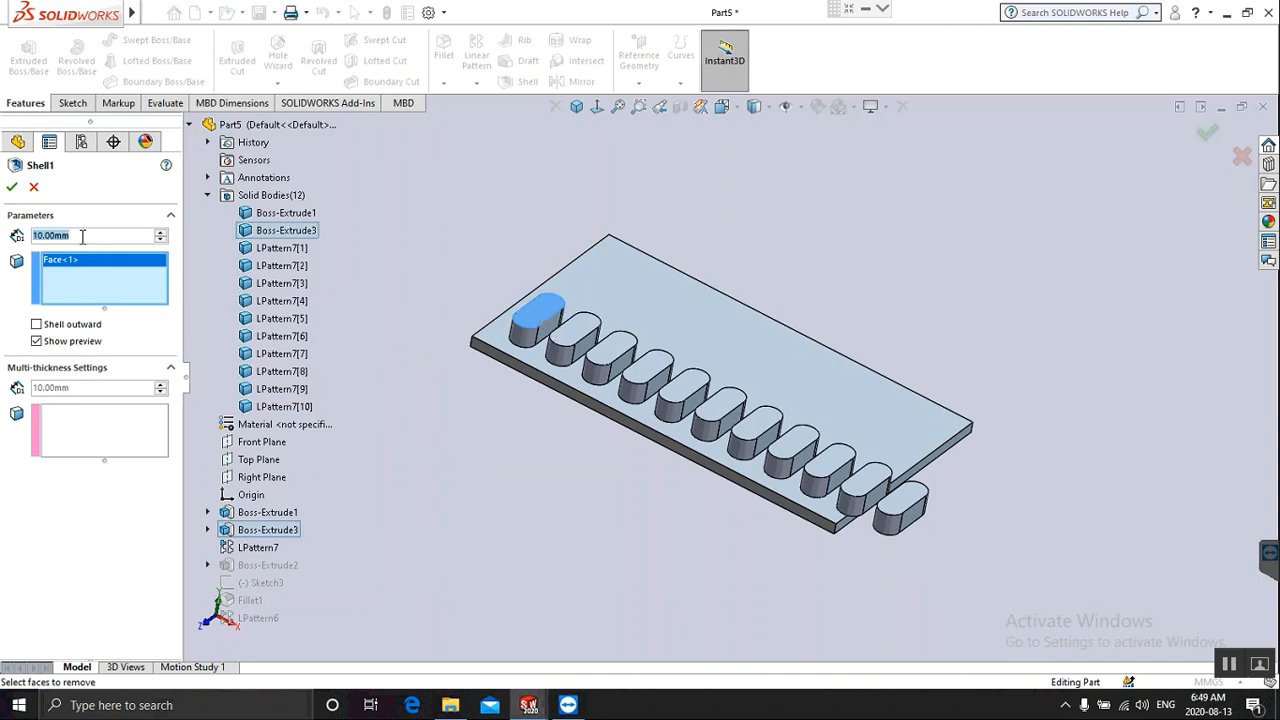
pyautogui.write('1')
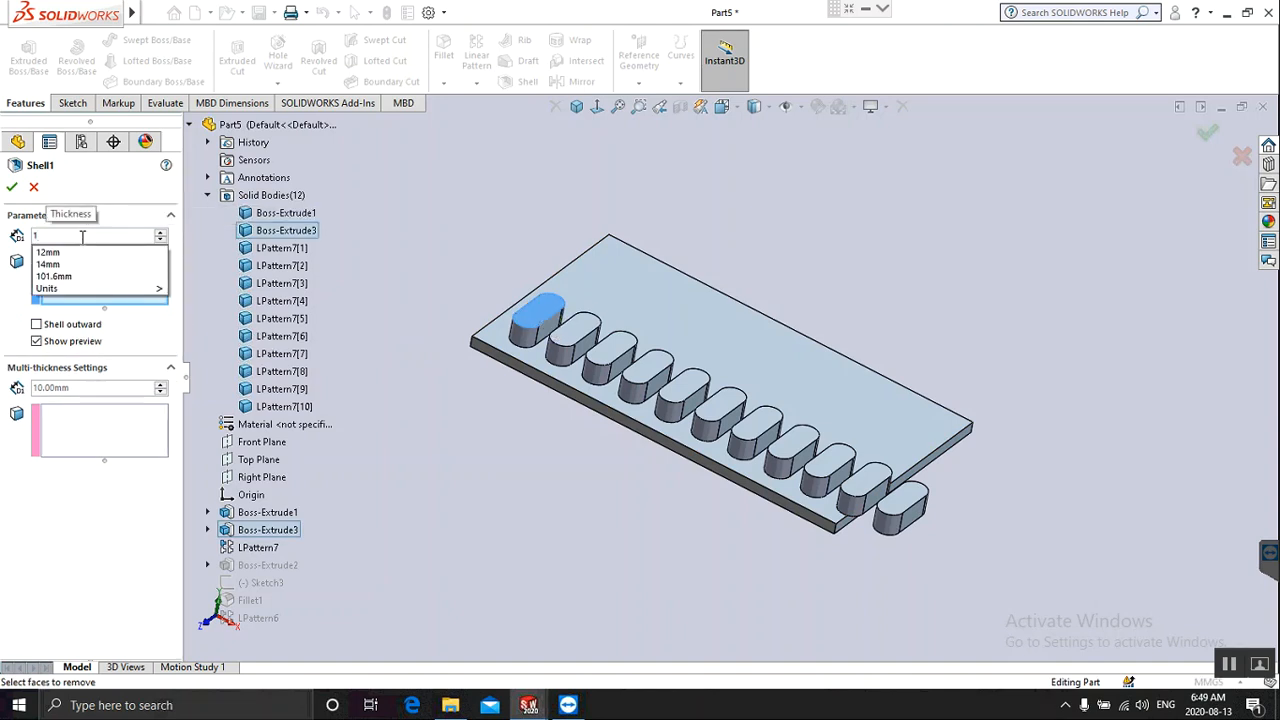
pyautogui.press('Return')
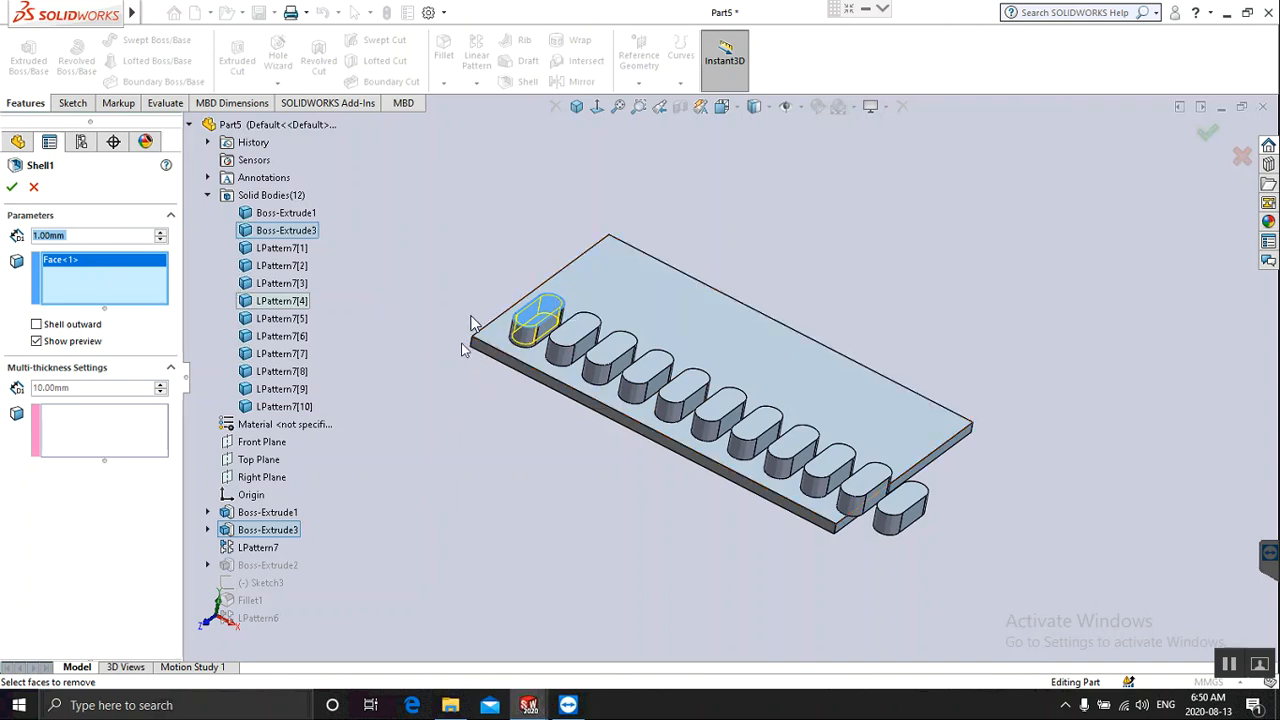
pyautogui.click(11, 188)
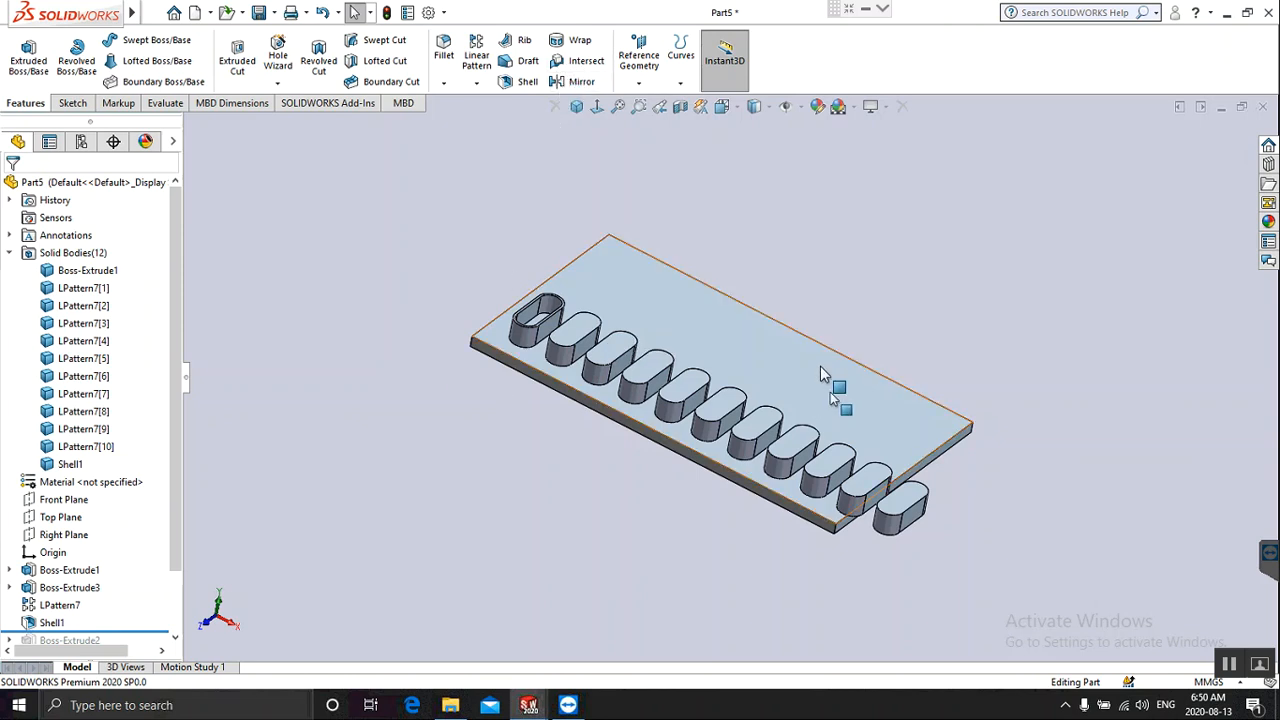
# Create a new part document.
pyautogui.scroll(-2, 820, 374)
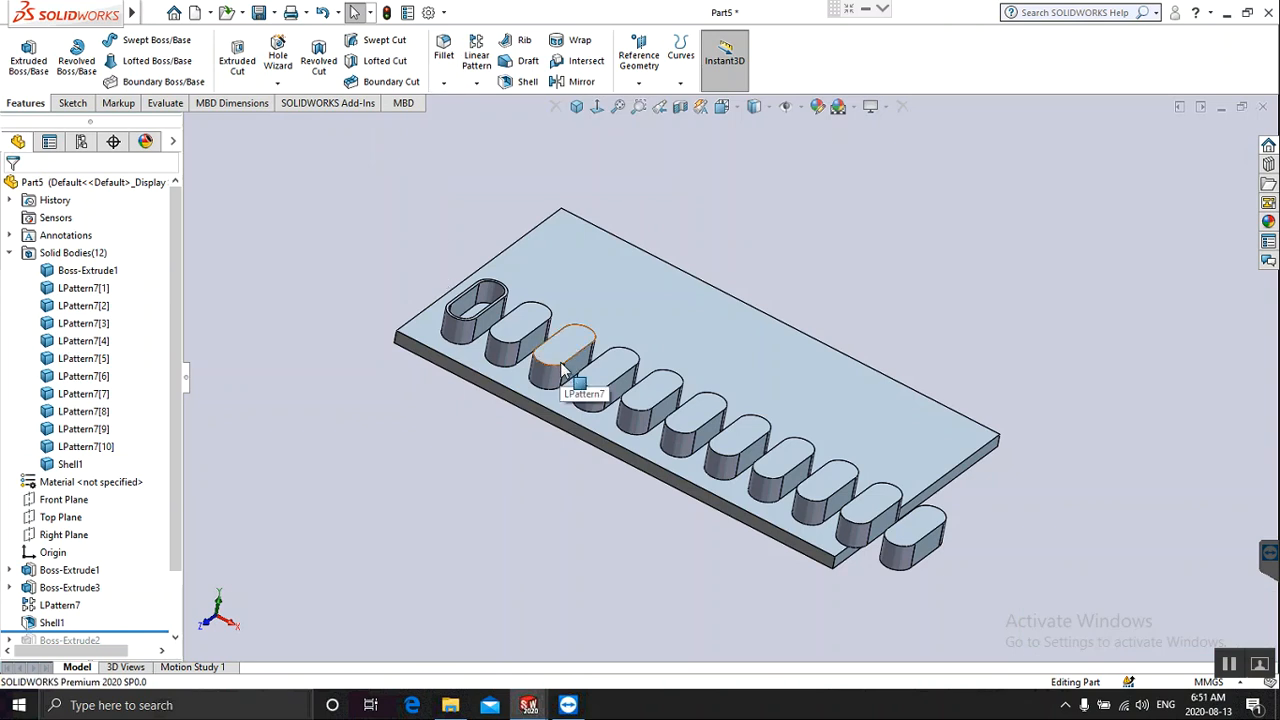
pyautogui.click(155, 13)
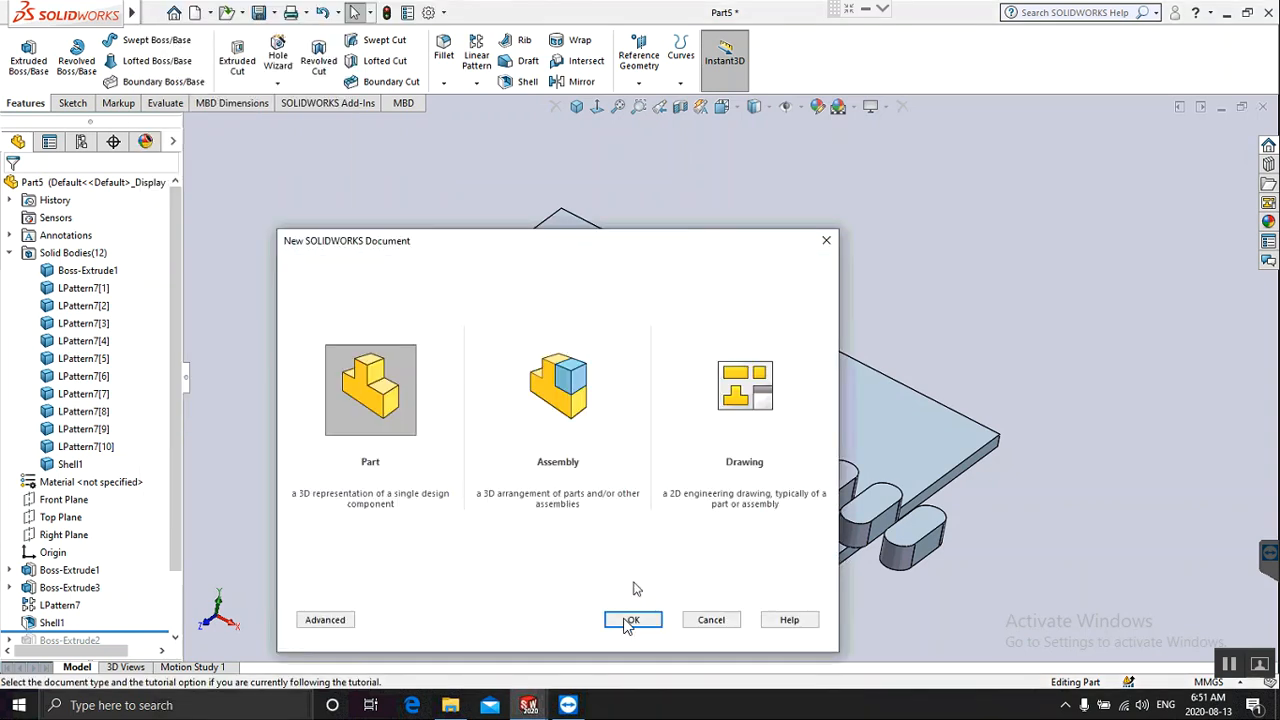
pyautogui.click(626, 619)
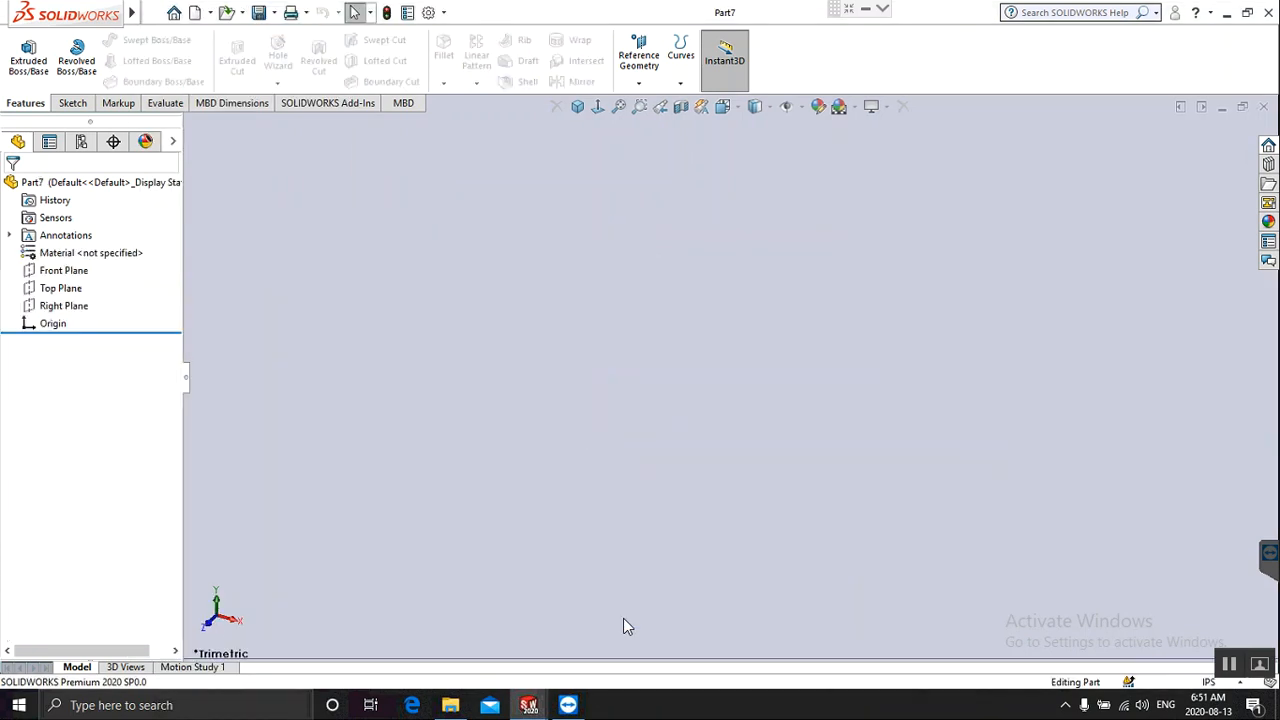
# Sketch a circle of about 3.9 in radius centred on the origin on the Top Plane for an extruded boss.
pyautogui.click(28, 52)
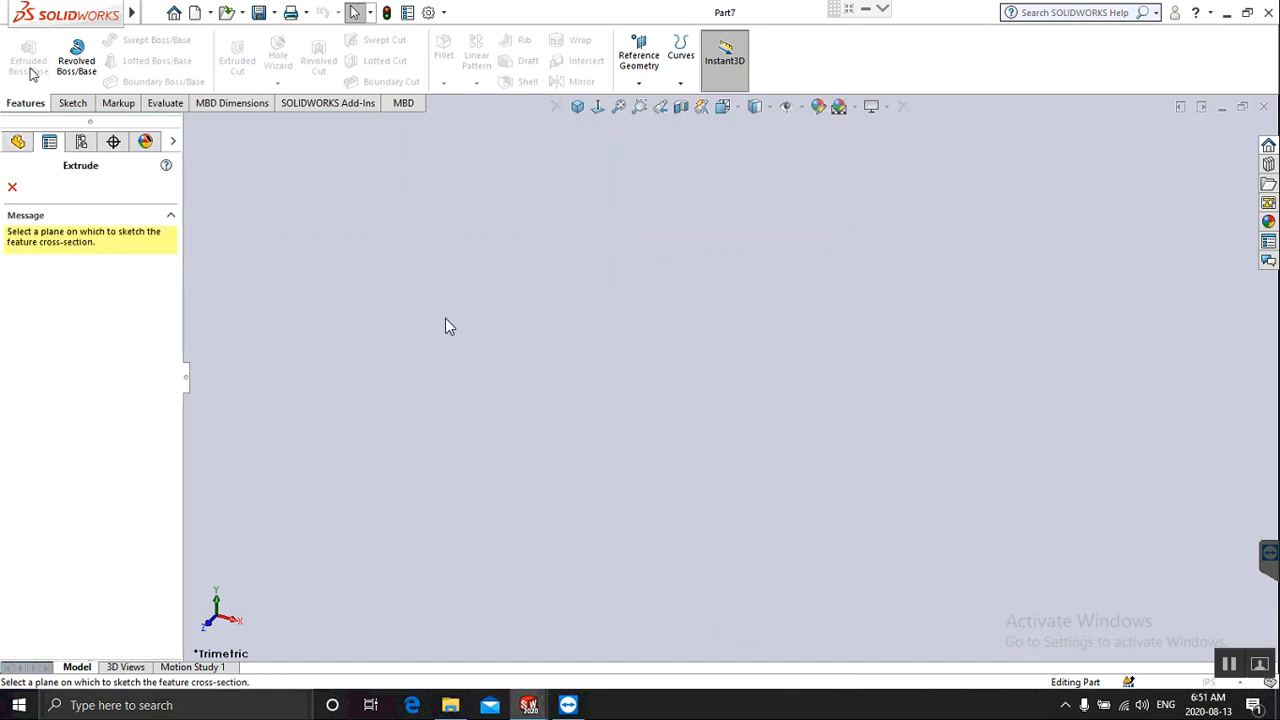
pyautogui.click(562, 382)
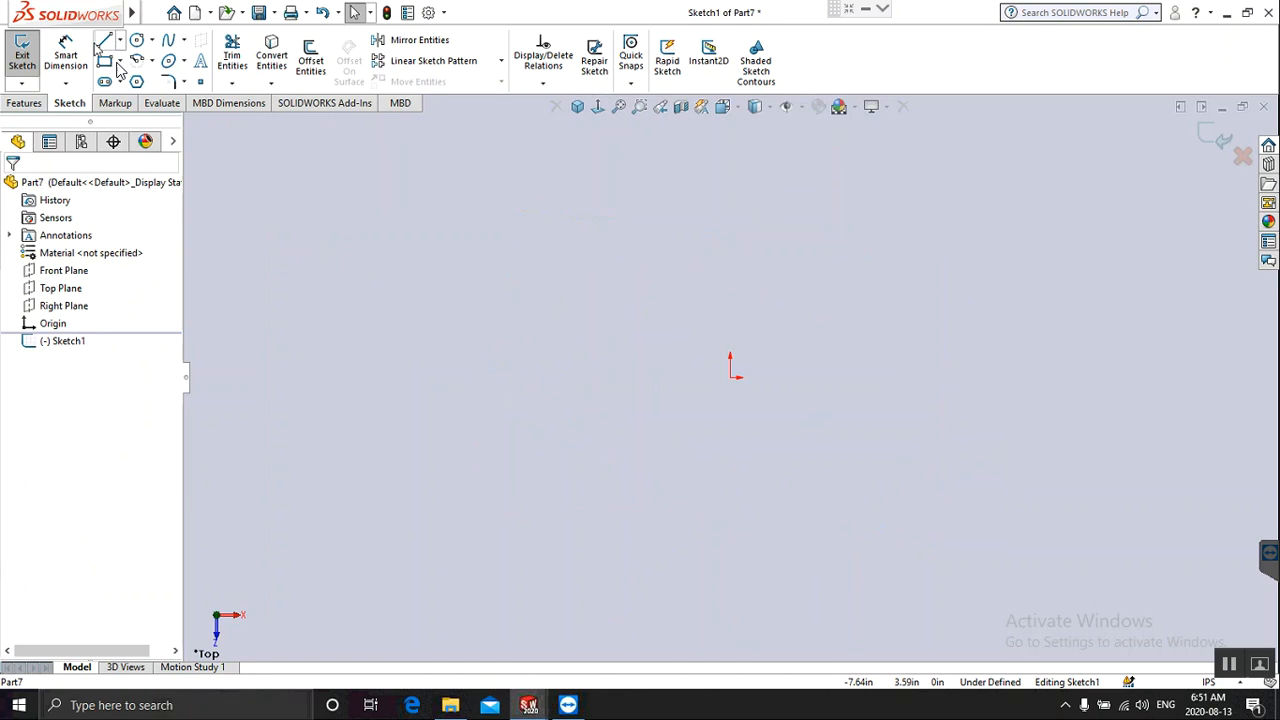
pyautogui.click(135, 43)
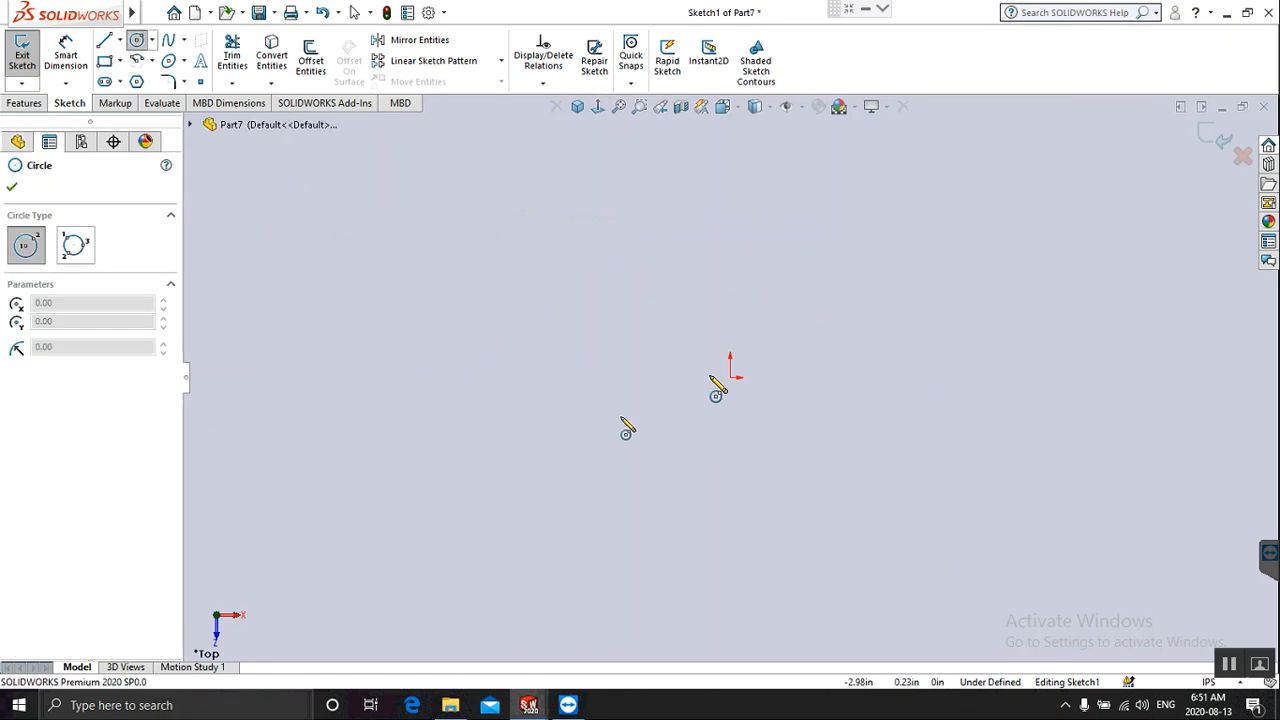
pyautogui.click(730, 378)
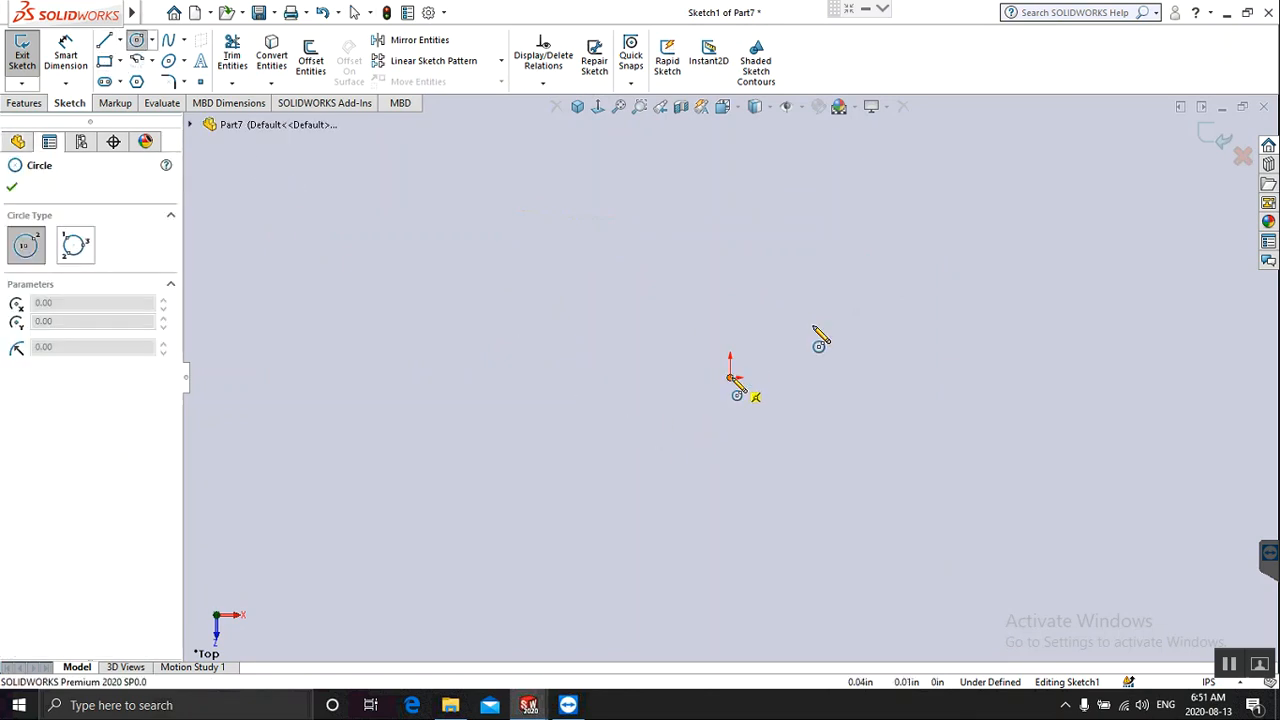
pyautogui.click(950, 278)
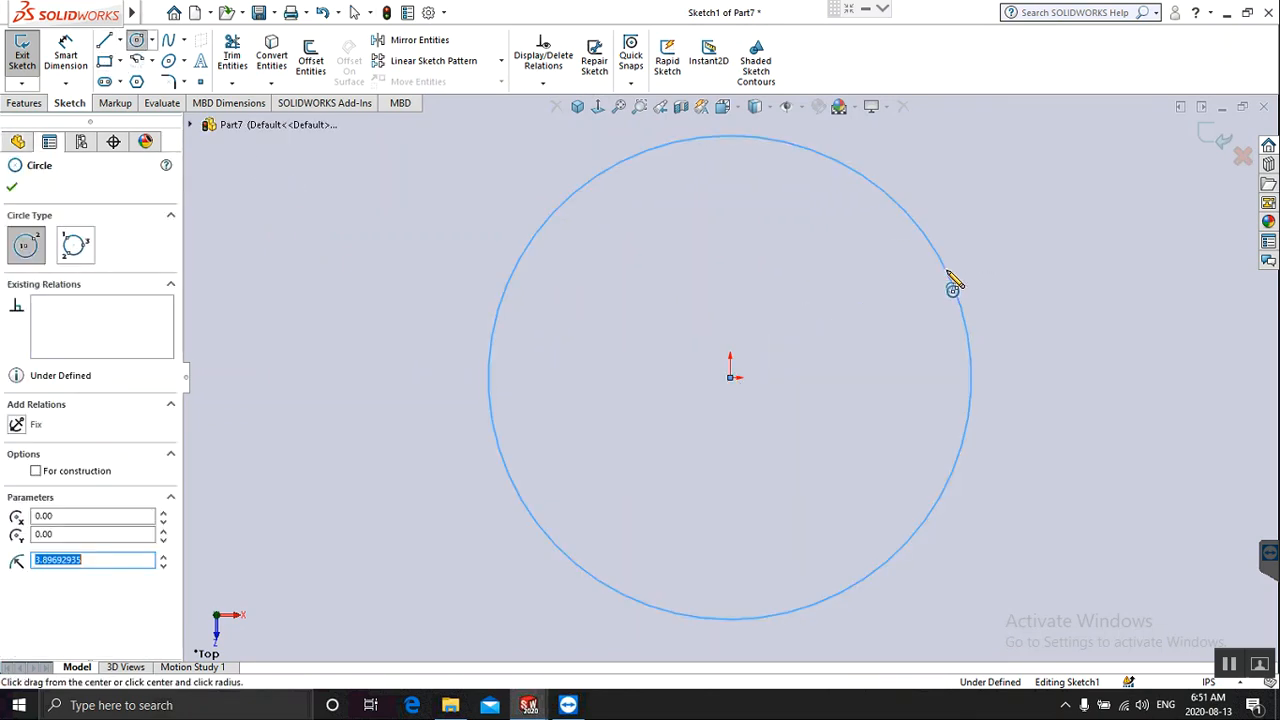
# Fully define the disc's circle sketch with automatically calculated relations and dimensions for all entities.
pyautogui.click(533, 86)
pyautogui.click(544, 140)
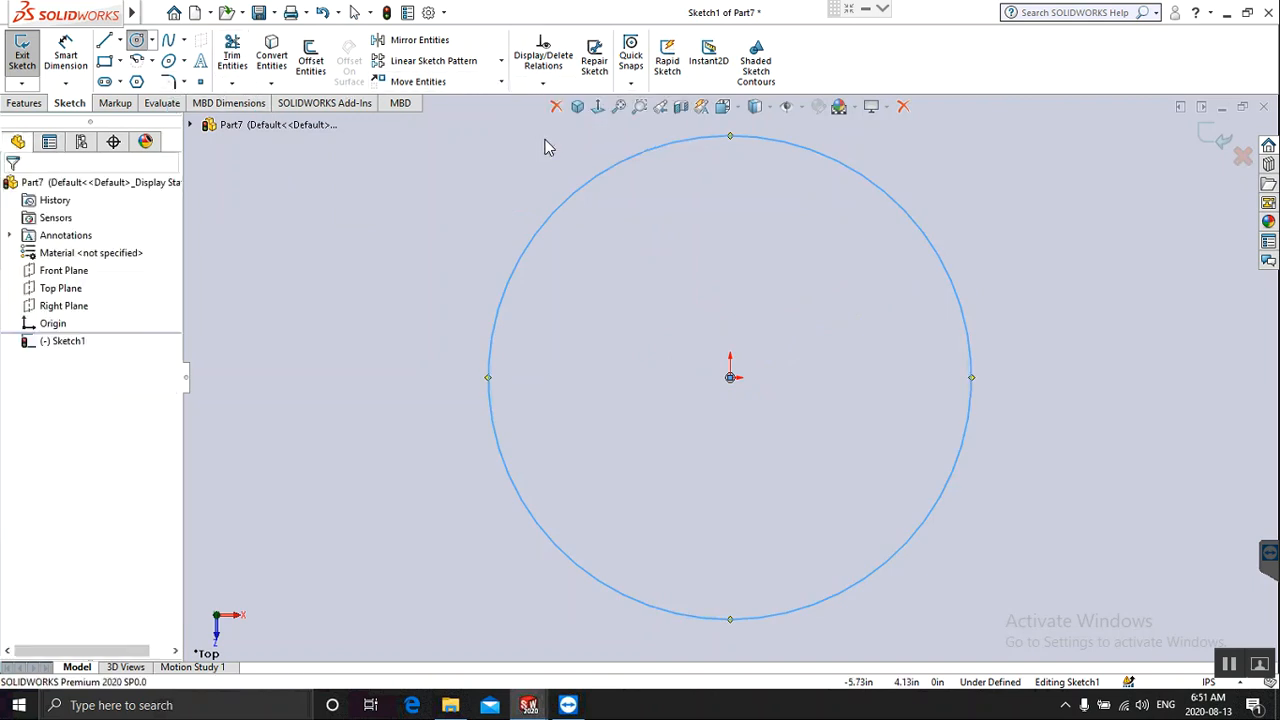
pyautogui.click(91, 272)
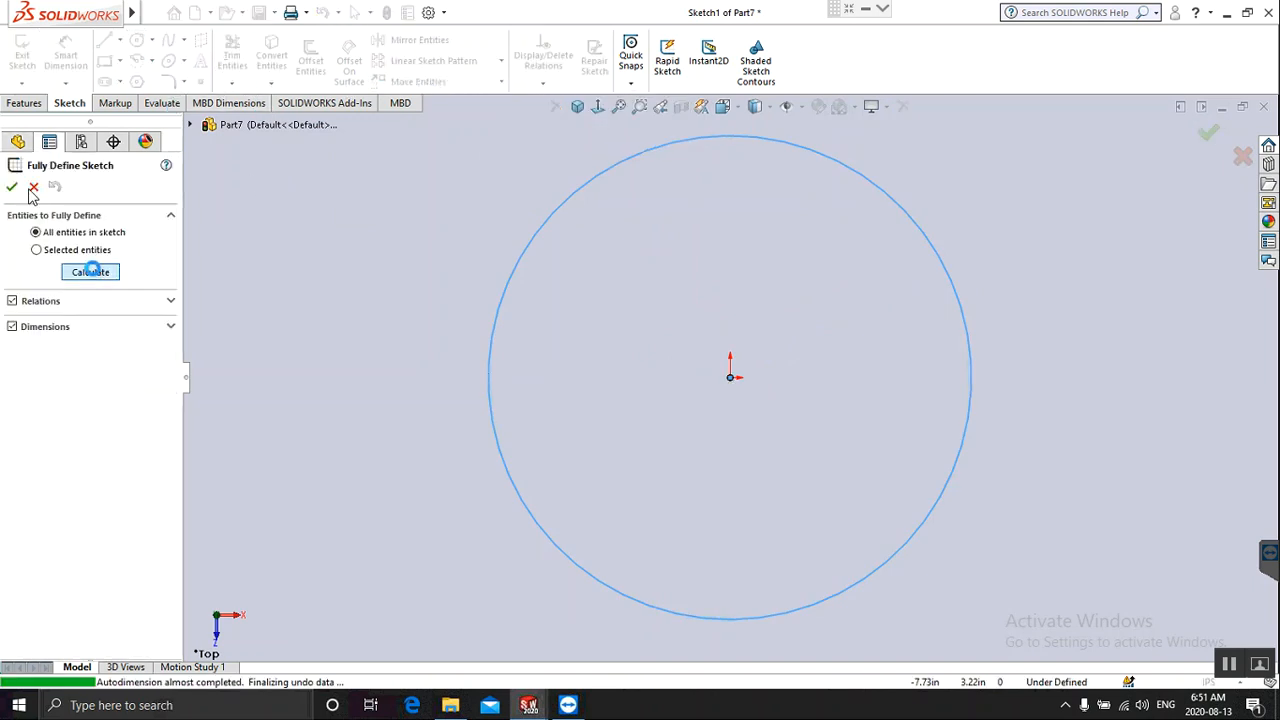
pyautogui.click(11, 186)
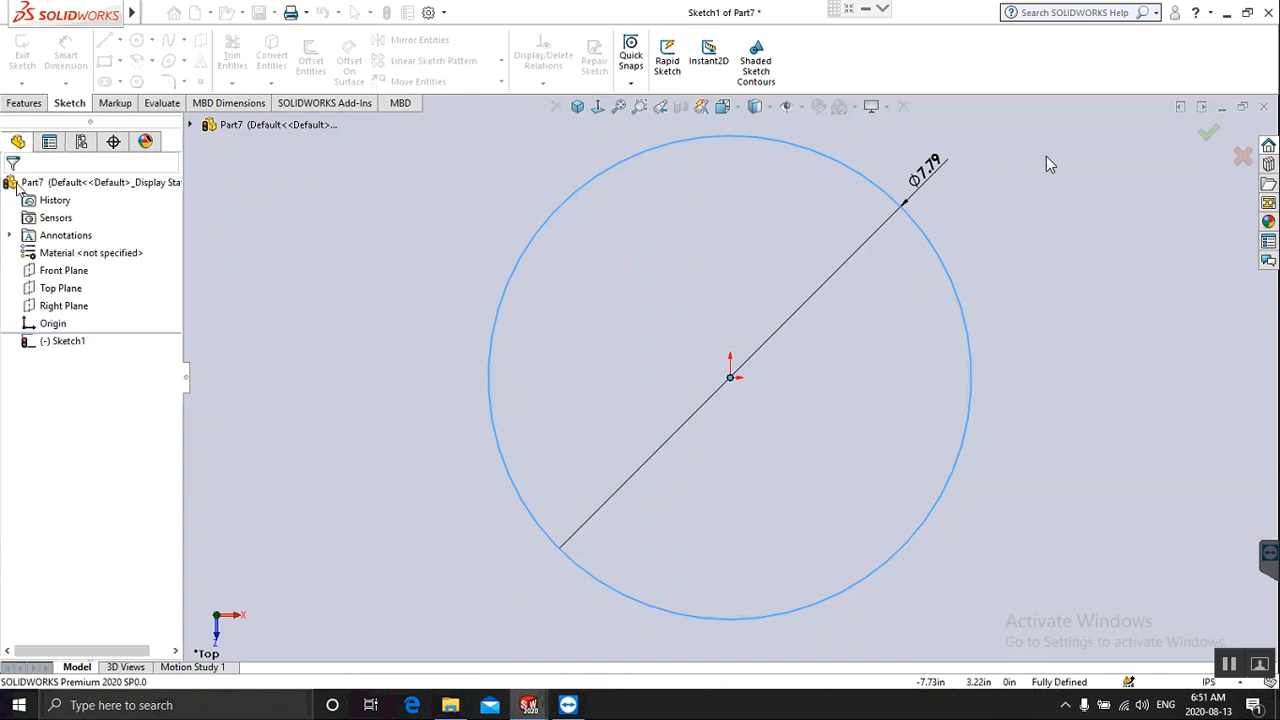
# Finish the circle sketch and extrude it as a blind boss 0.40 in deep.
pyautogui.click(1206, 140)
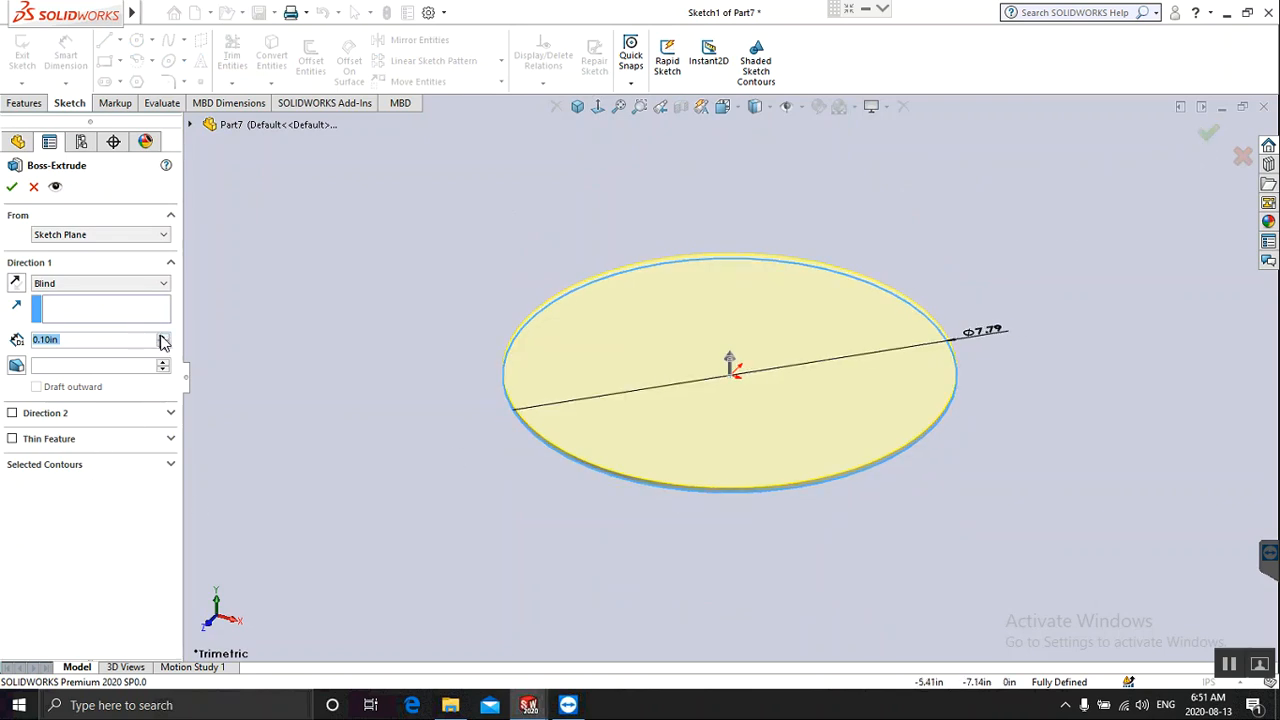
pyautogui.click(162, 336)
pyautogui.click(160, 337)
pyautogui.click(160, 337)
pyautogui.click(150, 339)
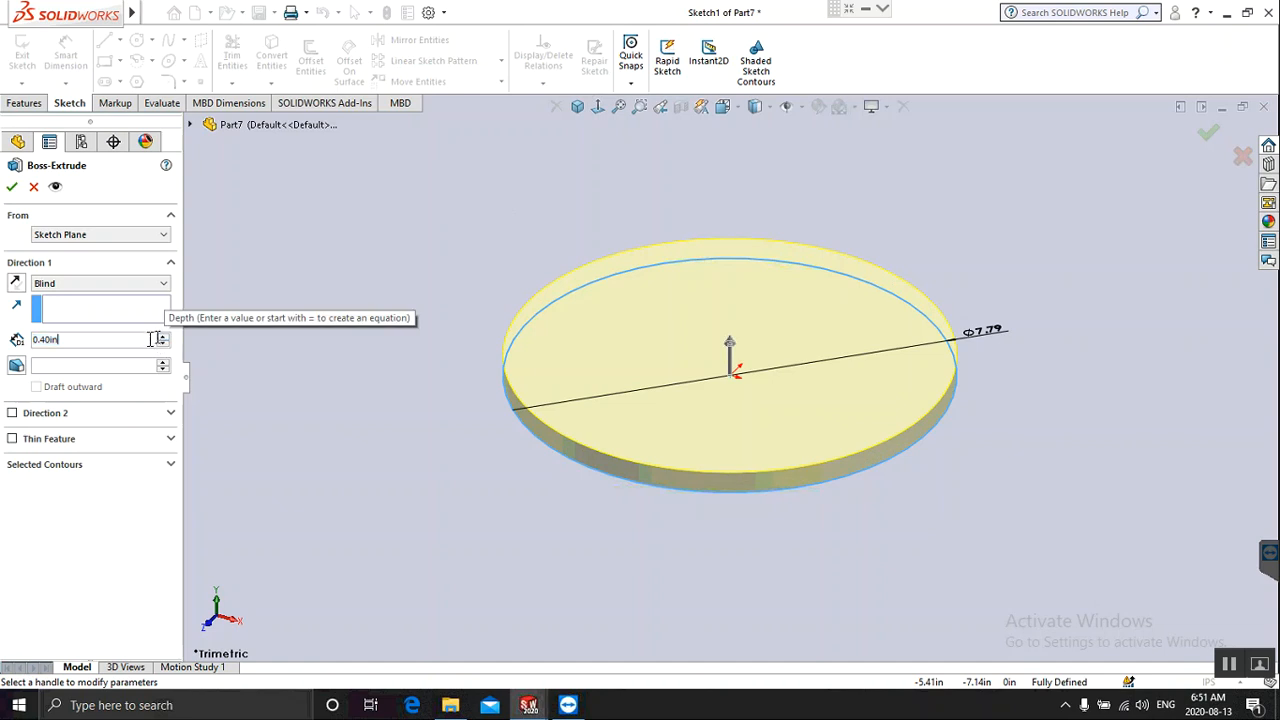
pyautogui.click(12, 191)
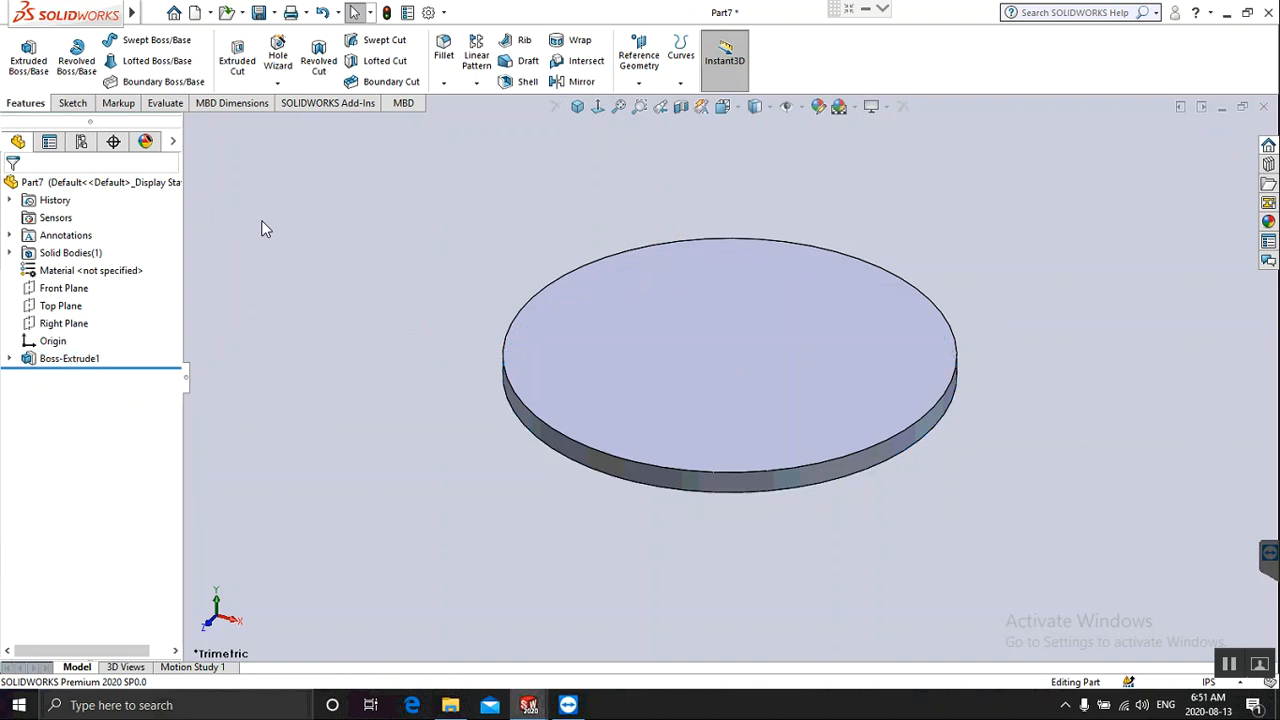
# For a new extruded boss, sketch a circle of about 0.29 in radius on the disc's top face, about 3.34 in directly above the origin.
pyautogui.click(30, 58)
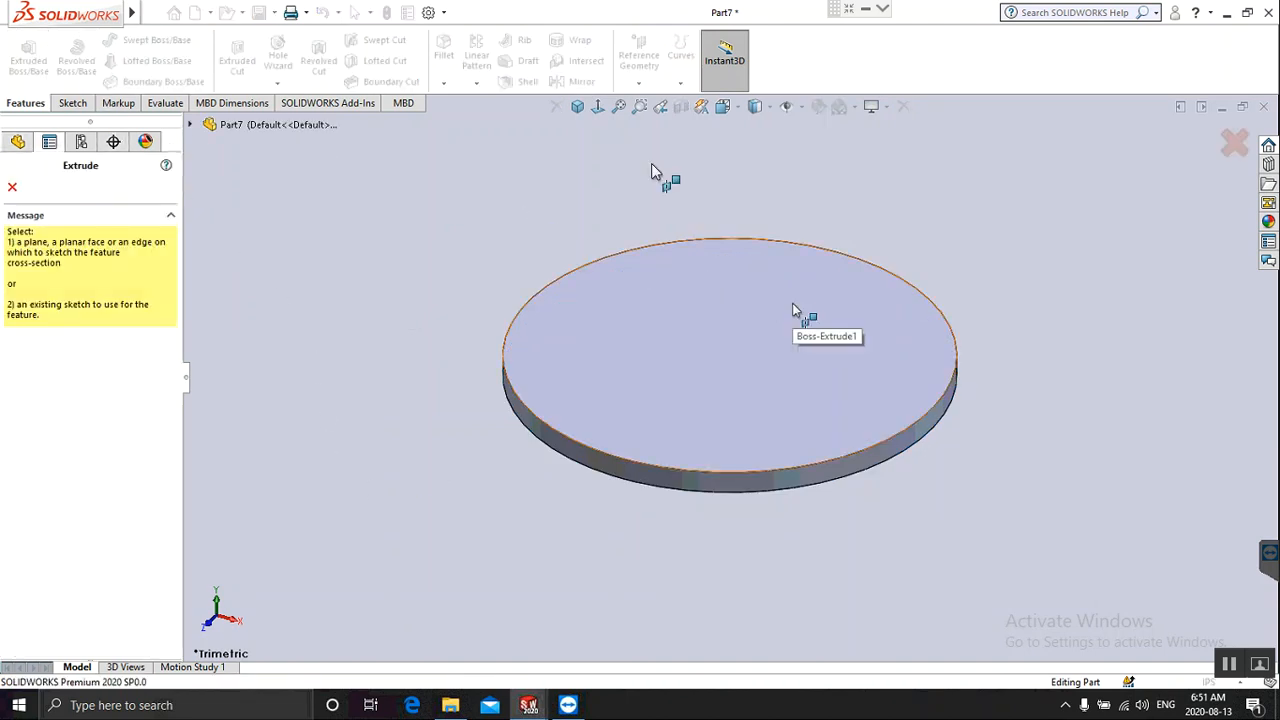
pyautogui.click(793, 312)
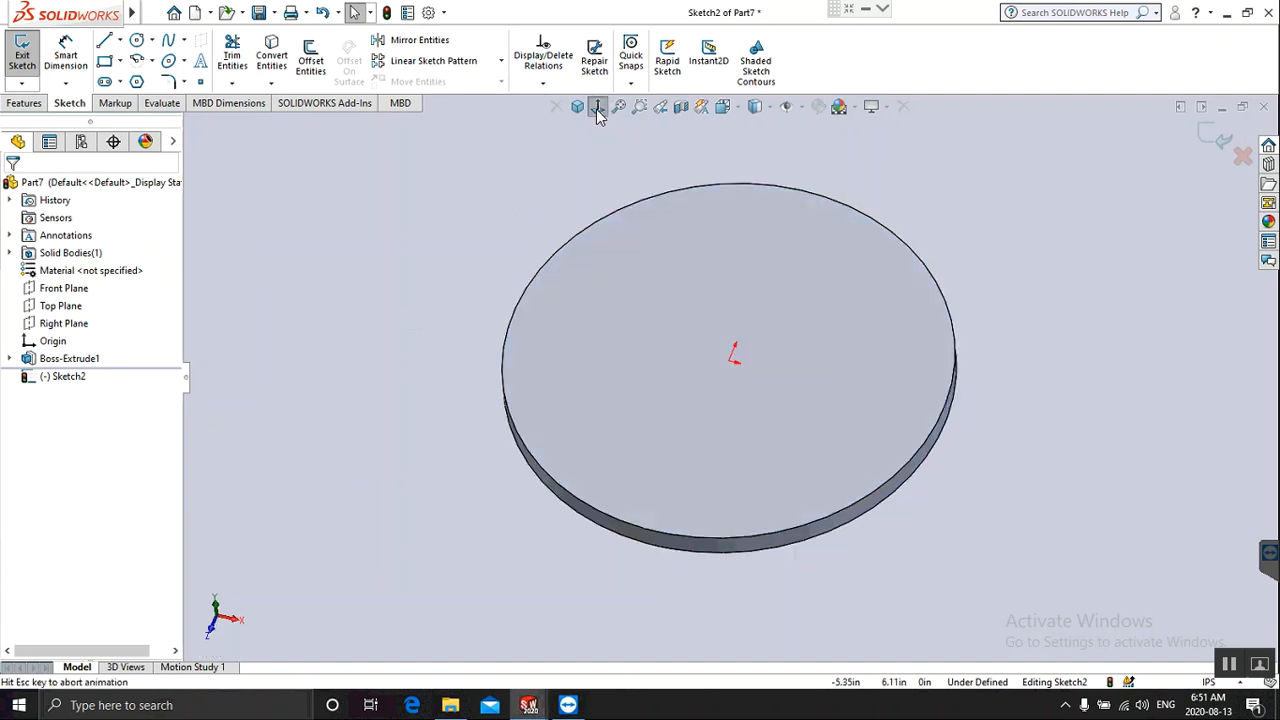
pyautogui.click(137, 40)
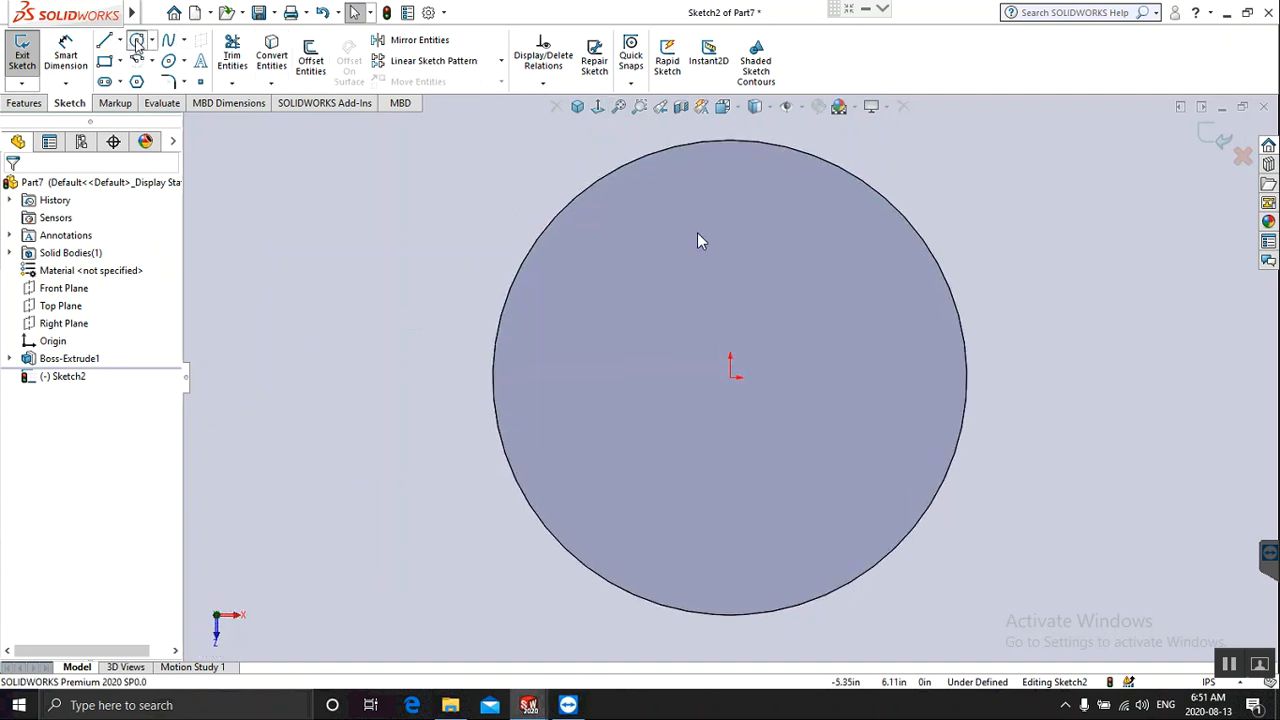
pyautogui.click(729, 175)
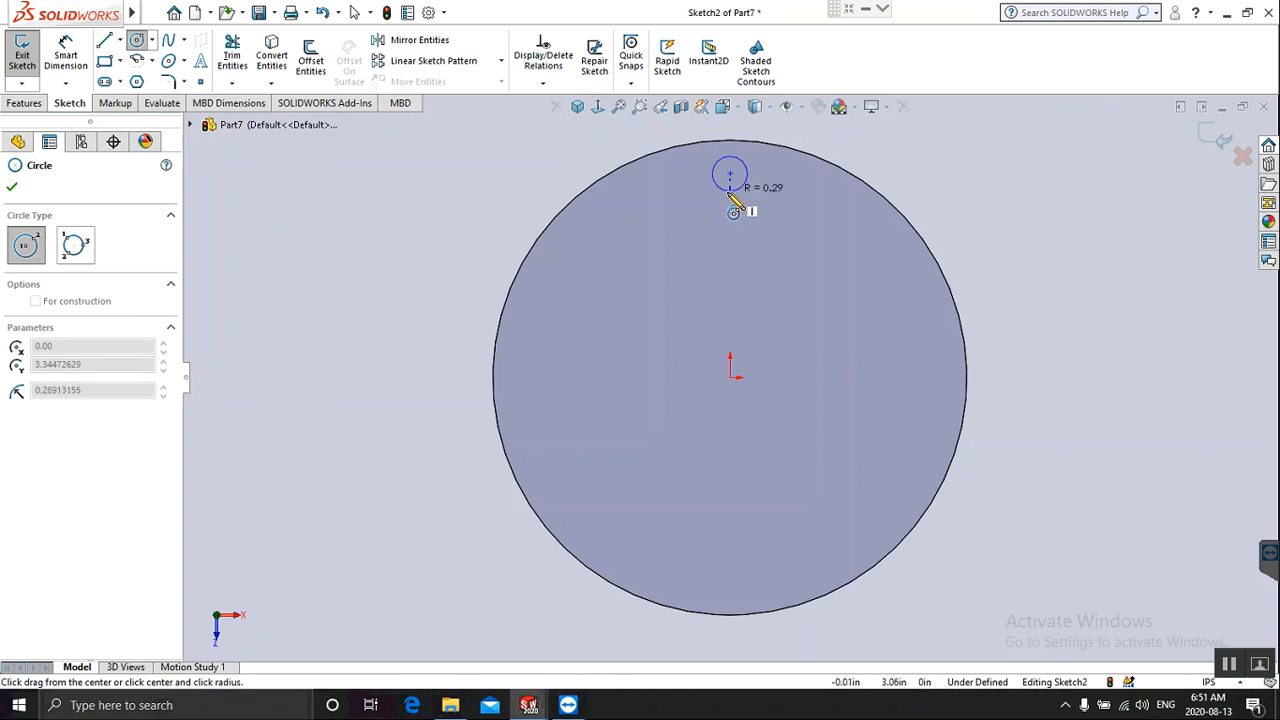
pyautogui.click(740, 208)
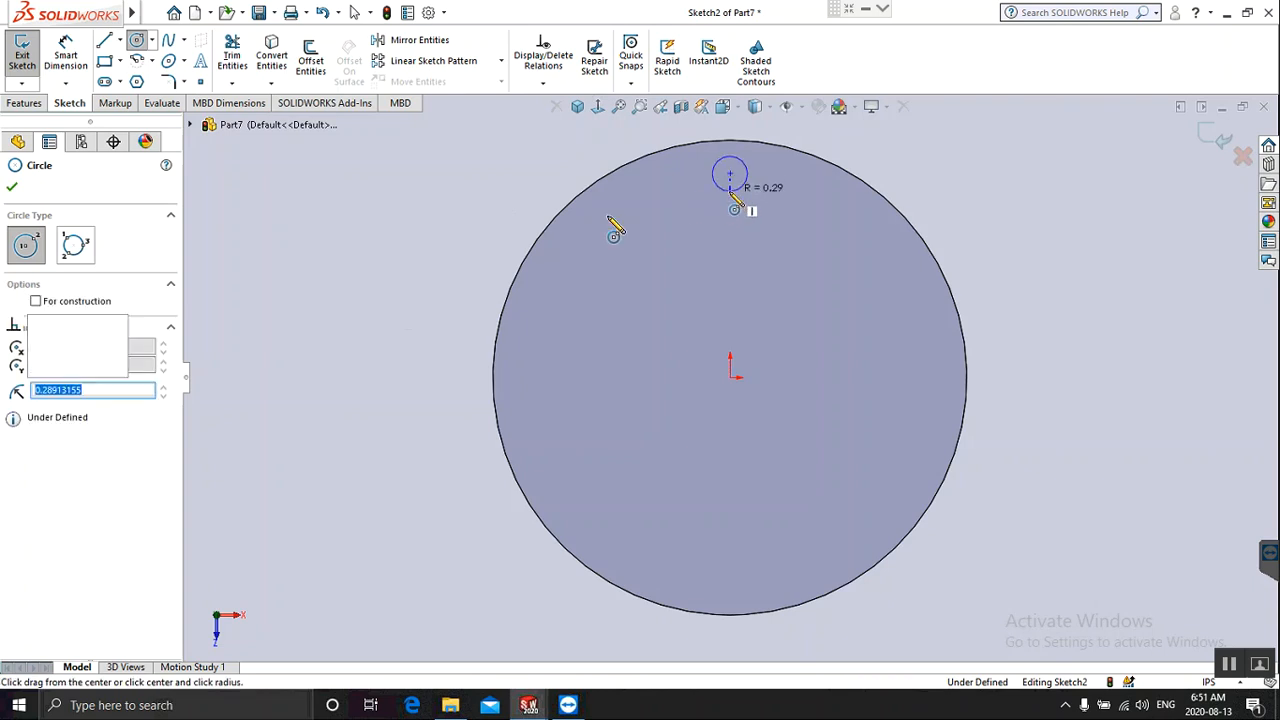
# Apply Fully Define Sketch to all entities of the small circle's sketch, calculating its dimensions automatically.
pyautogui.click(543, 83)
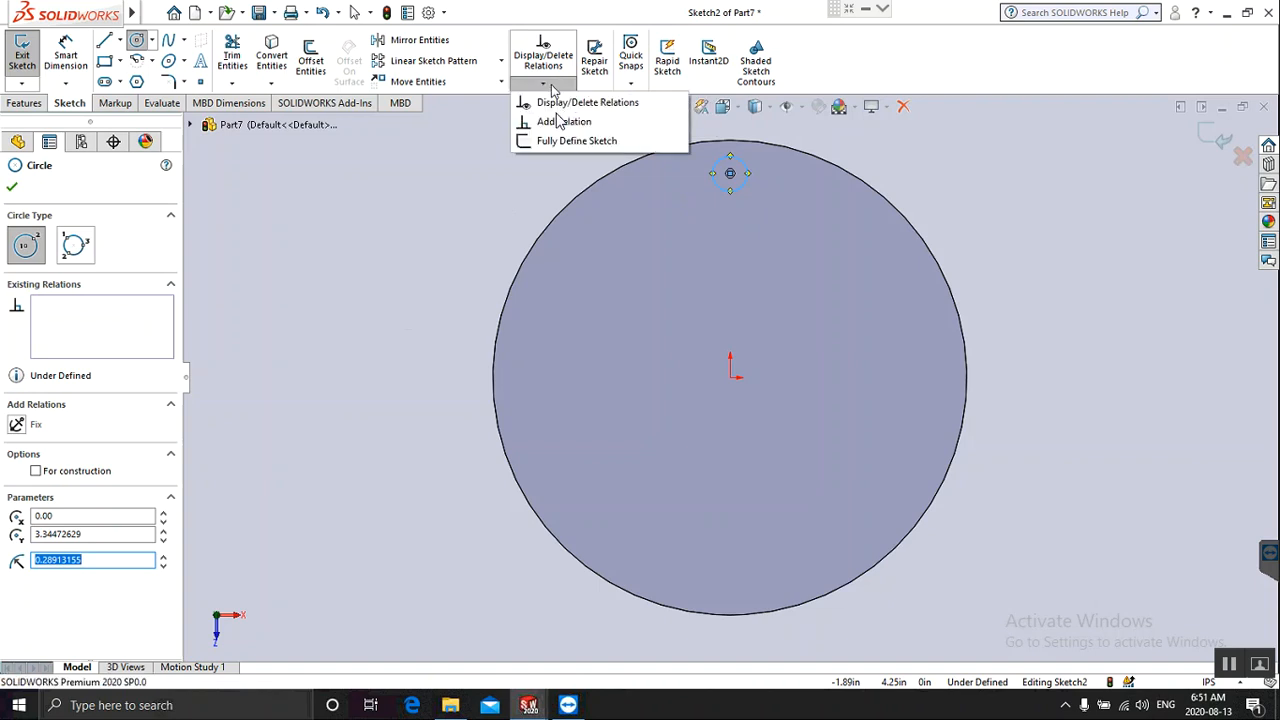
pyautogui.click(558, 139)
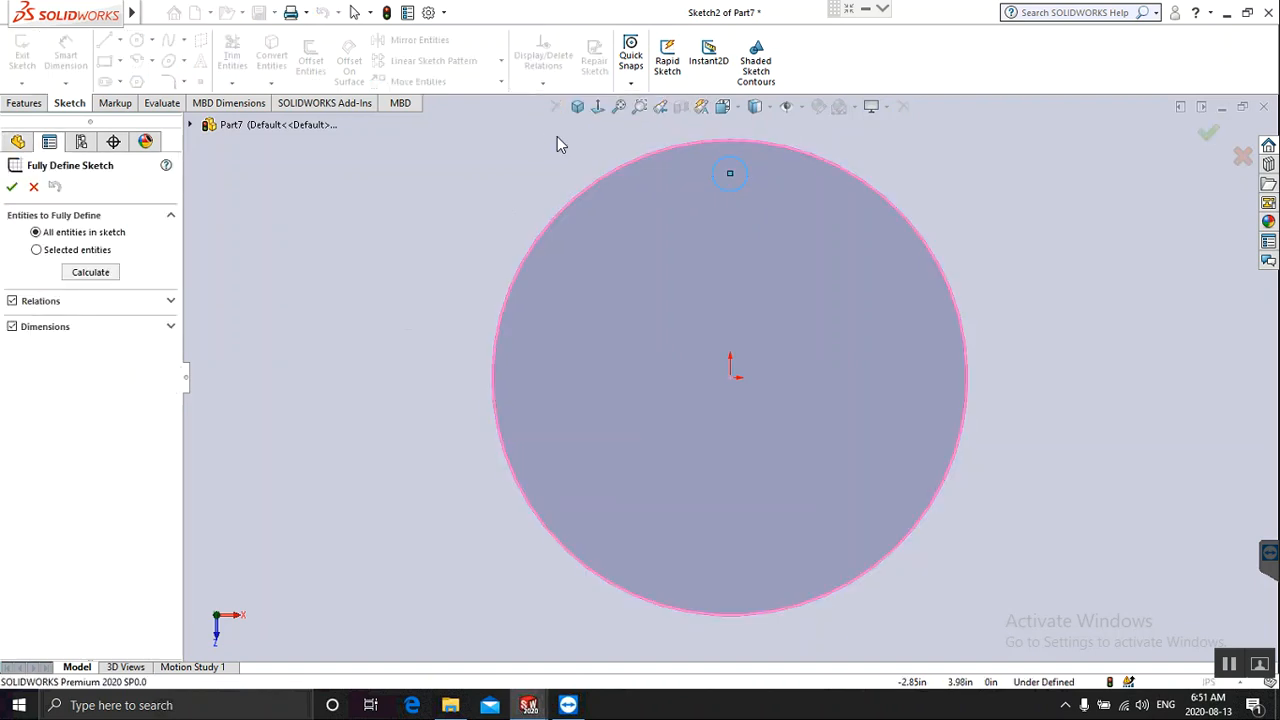
pyautogui.click(86, 273)
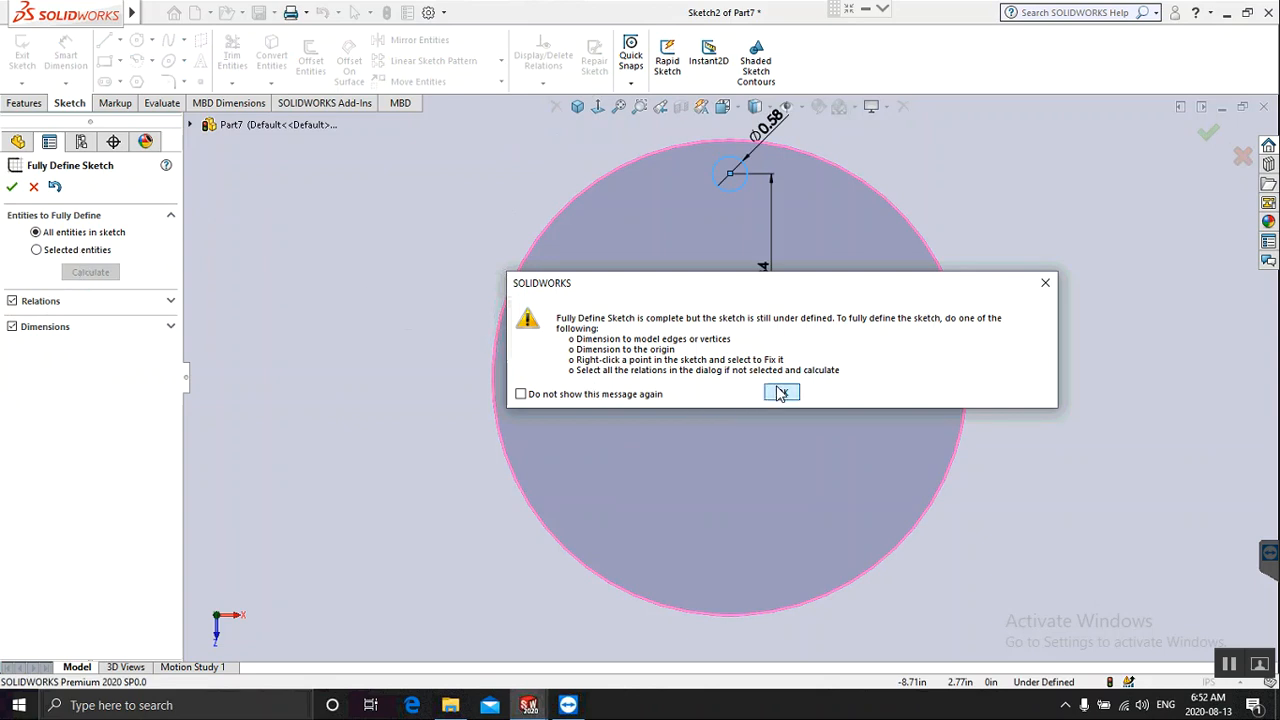
pyautogui.click(779, 393)
pyautogui.click(13, 188)
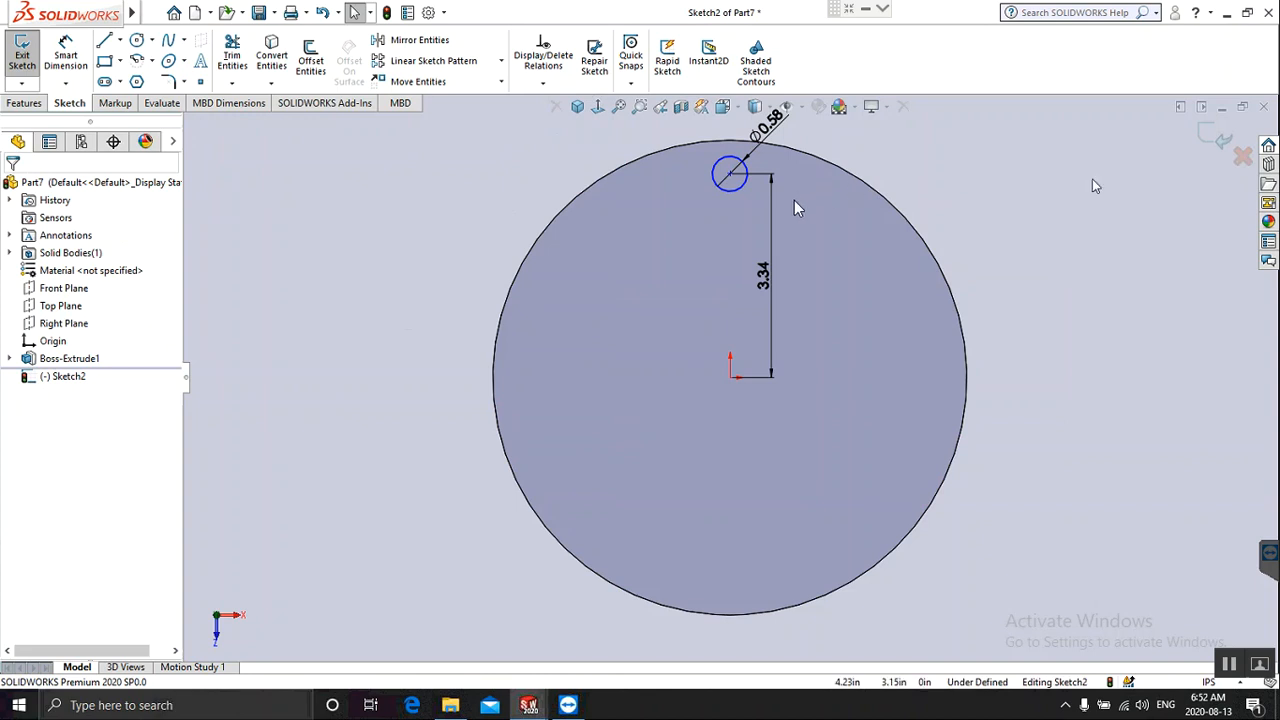
# Add a Vertical relation between the origin and the small circle's centre.
pyautogui.click(732, 379)
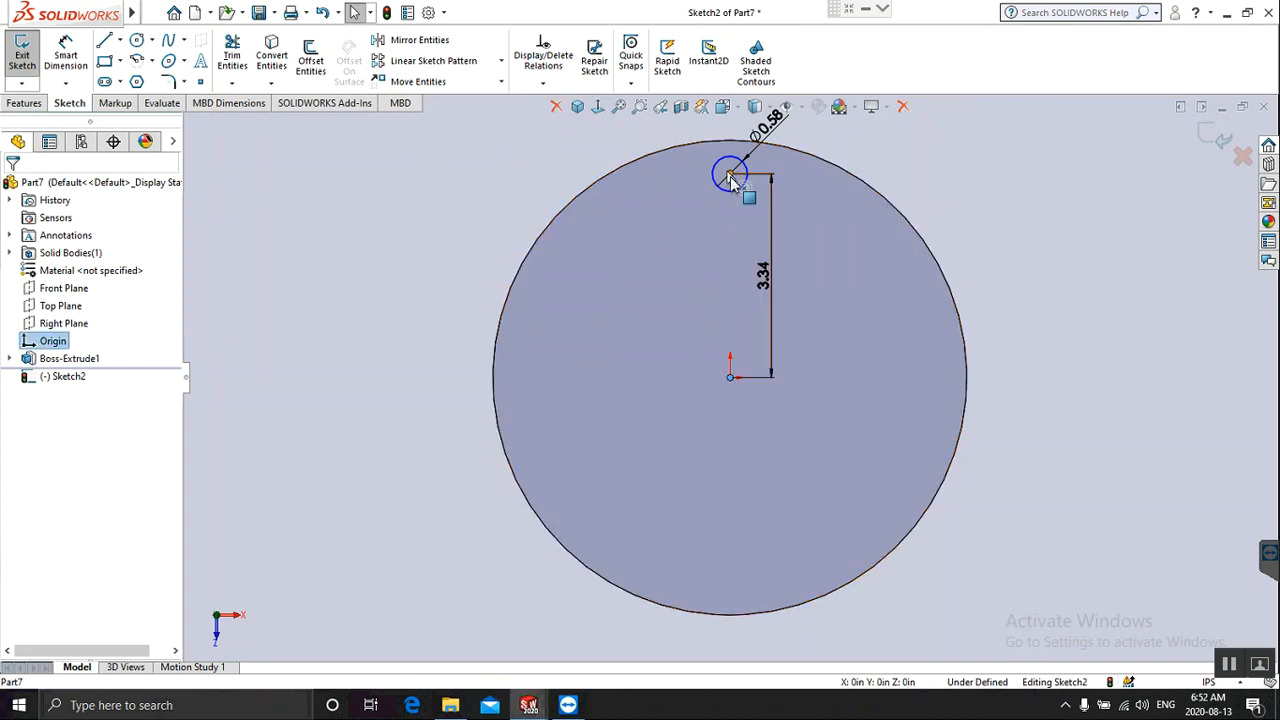
pyautogui.click(731, 175)
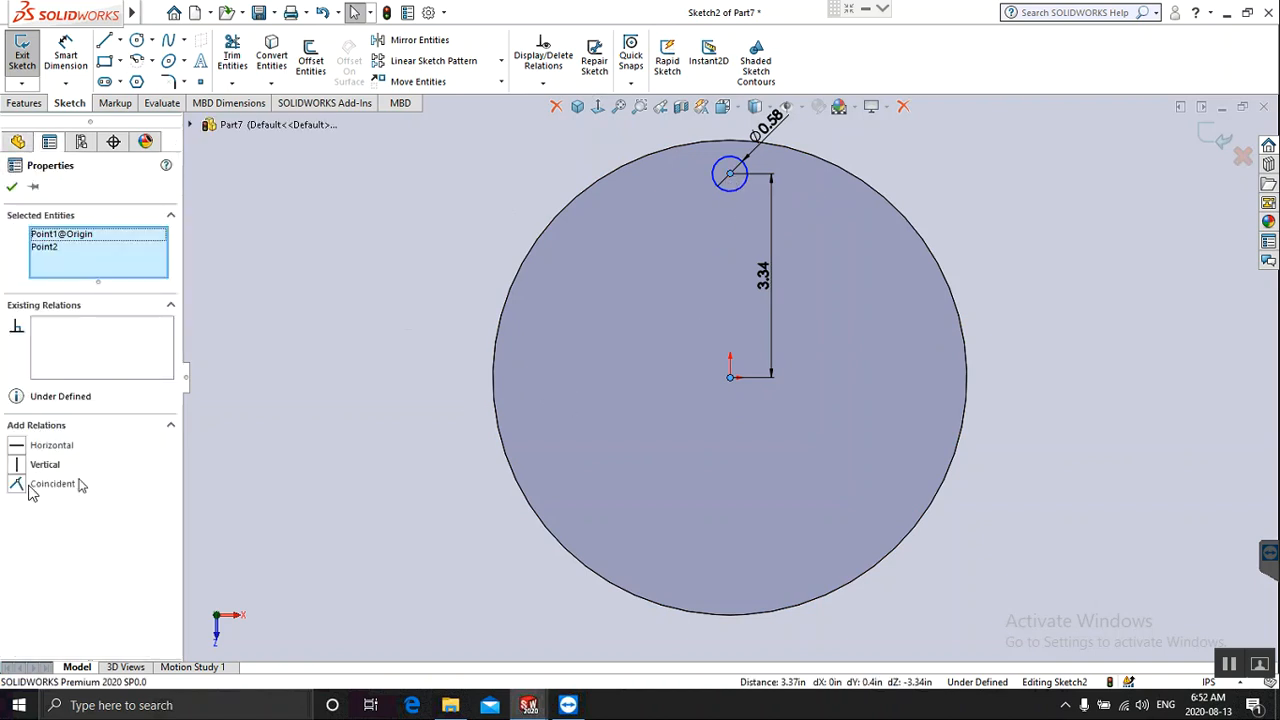
pyautogui.click(18, 466)
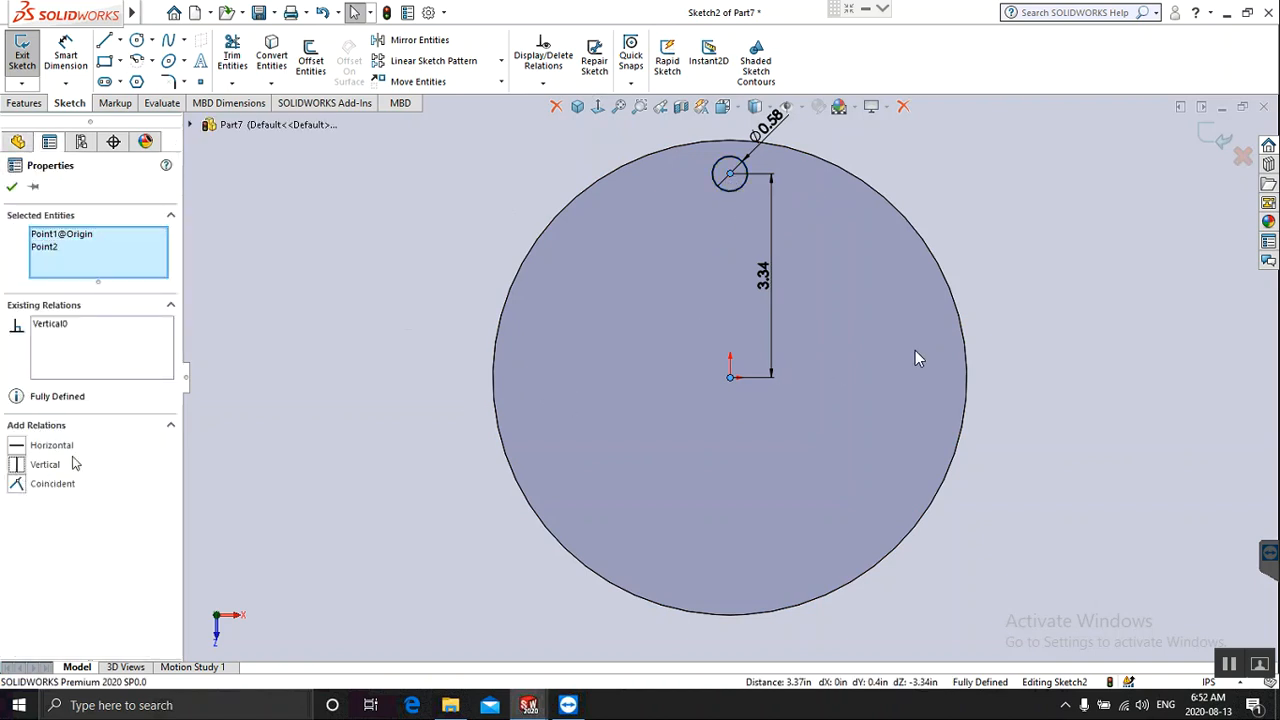
pyautogui.click(1020, 318)
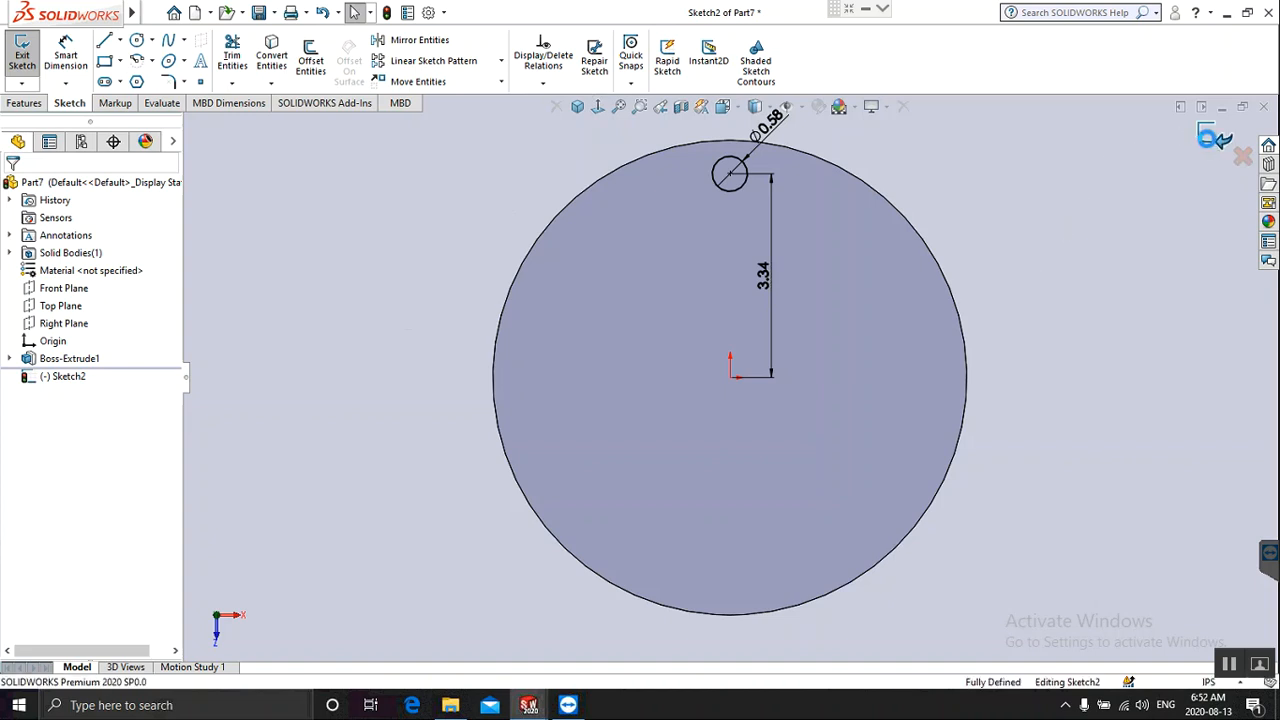
# Finish the sketch and extrude the small circle 0.40 in as a blind boss merged with the disc.
pyautogui.click(1213, 140)
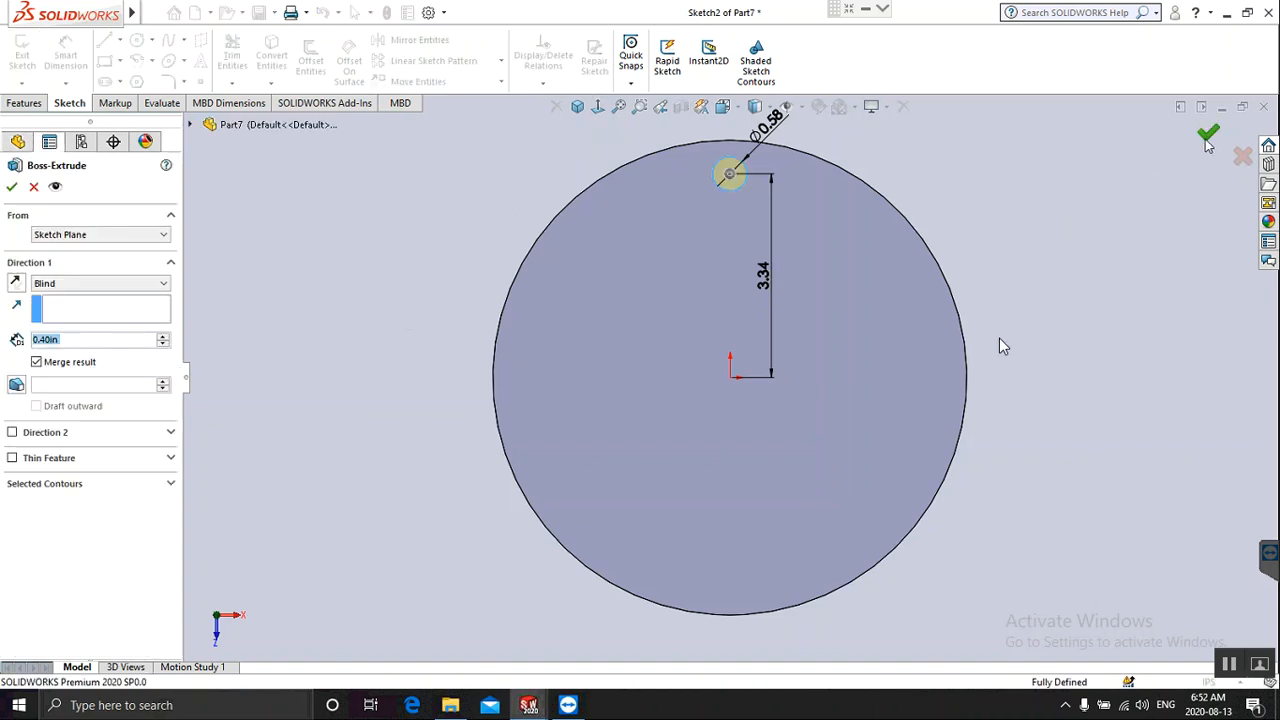
pyautogui.moveTo(970, 204)
pyautogui.mouseDown(button='middle')
pyautogui.moveTo(961, 176)
pyautogui.moveTo(968, 186)
pyautogui.moveTo(986, 165)
pyautogui.mouseUp(button='middle')
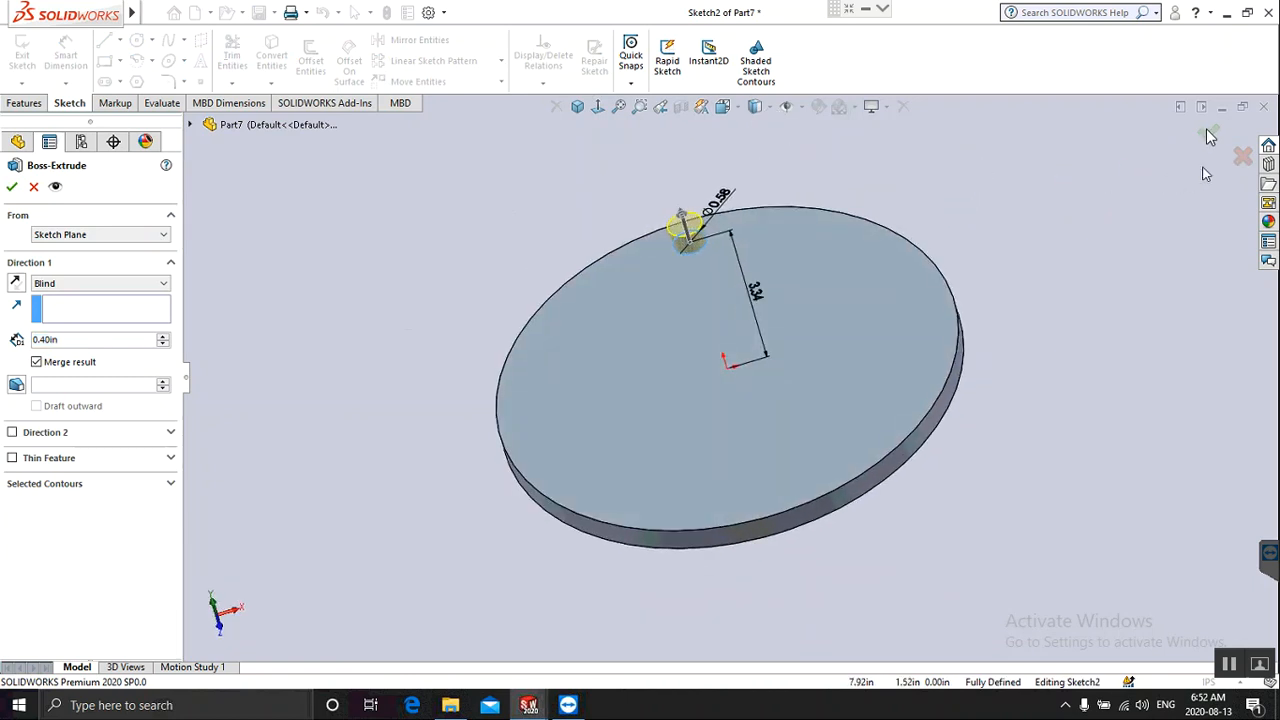
pyautogui.click(1209, 134)
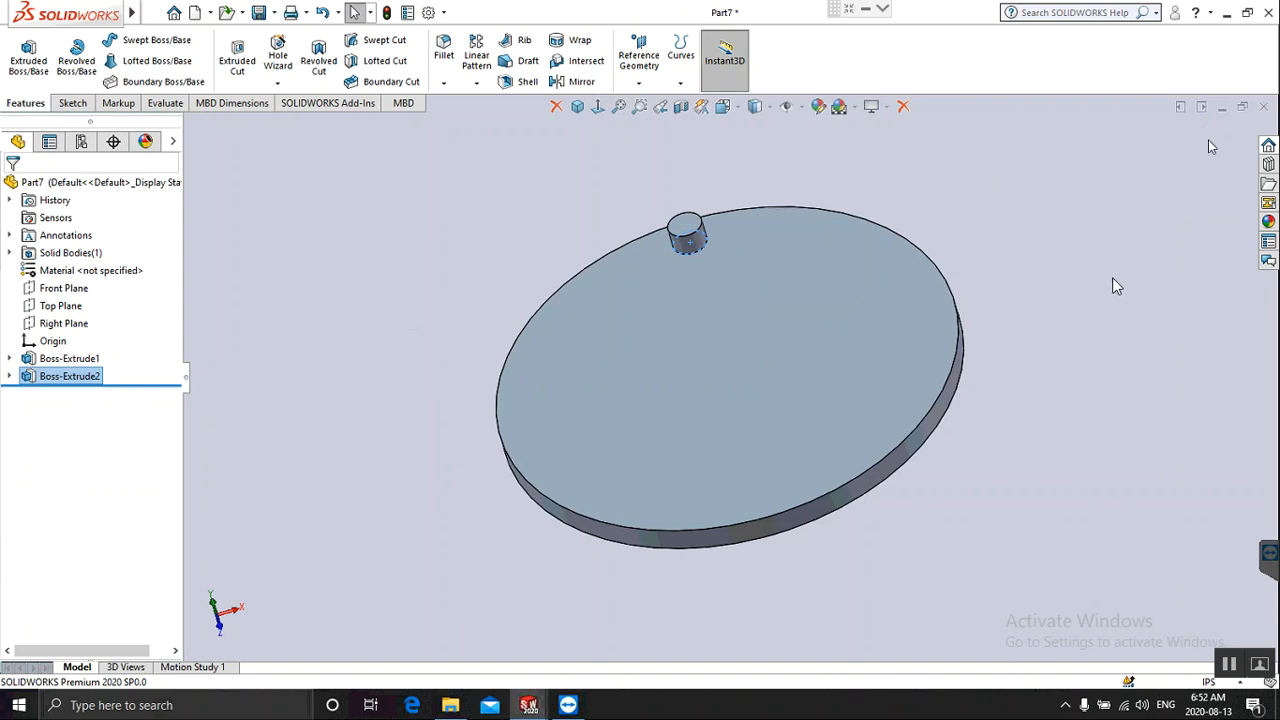
pyautogui.click(1063, 316)
# Start a circular pattern of the small cylindrical boss, using the disc's outer cylindrical face as the rotation reference.
pyautogui.moveTo(1079, 311)
pyautogui.mouseDown(button='middle')
pyautogui.moveTo(1108, 290)
pyautogui.moveTo(1080, 320)
pyautogui.mouseUp(button='middle')
pyautogui.moveTo(698, 203); pyautogui.dragTo(425, 107, button='middle')
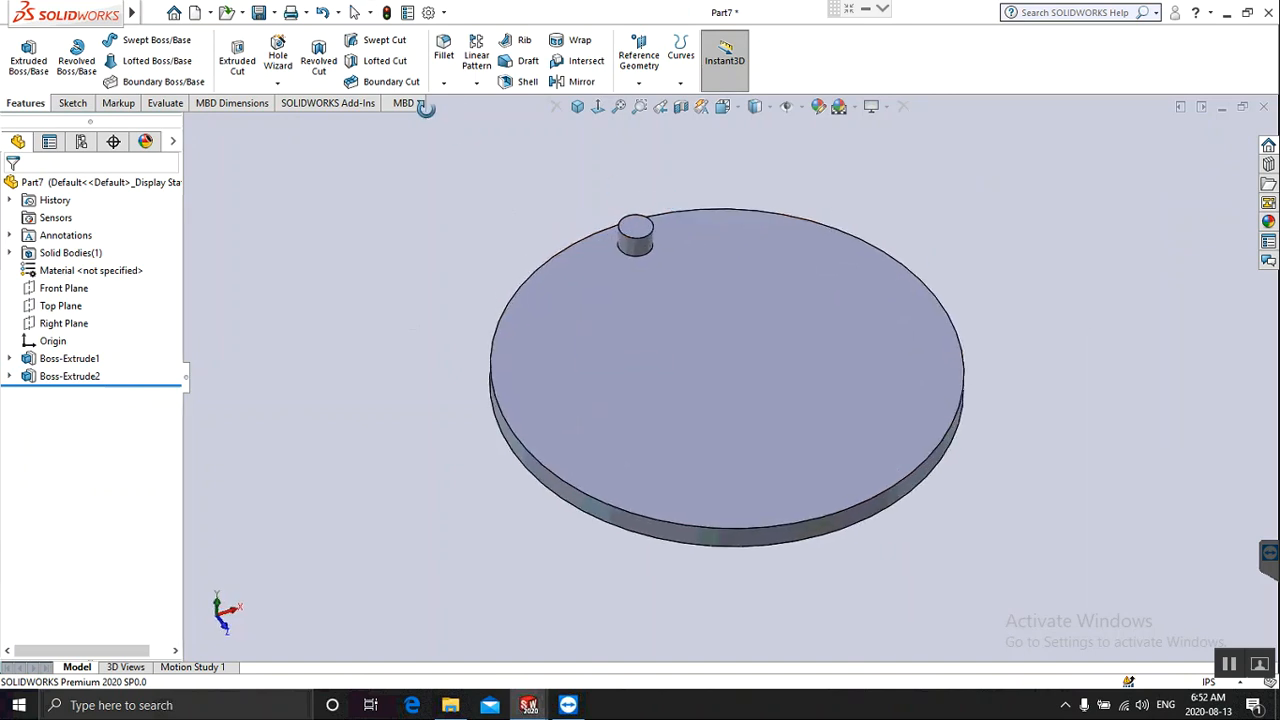
pyautogui.click(476, 82)
pyautogui.click(494, 121)
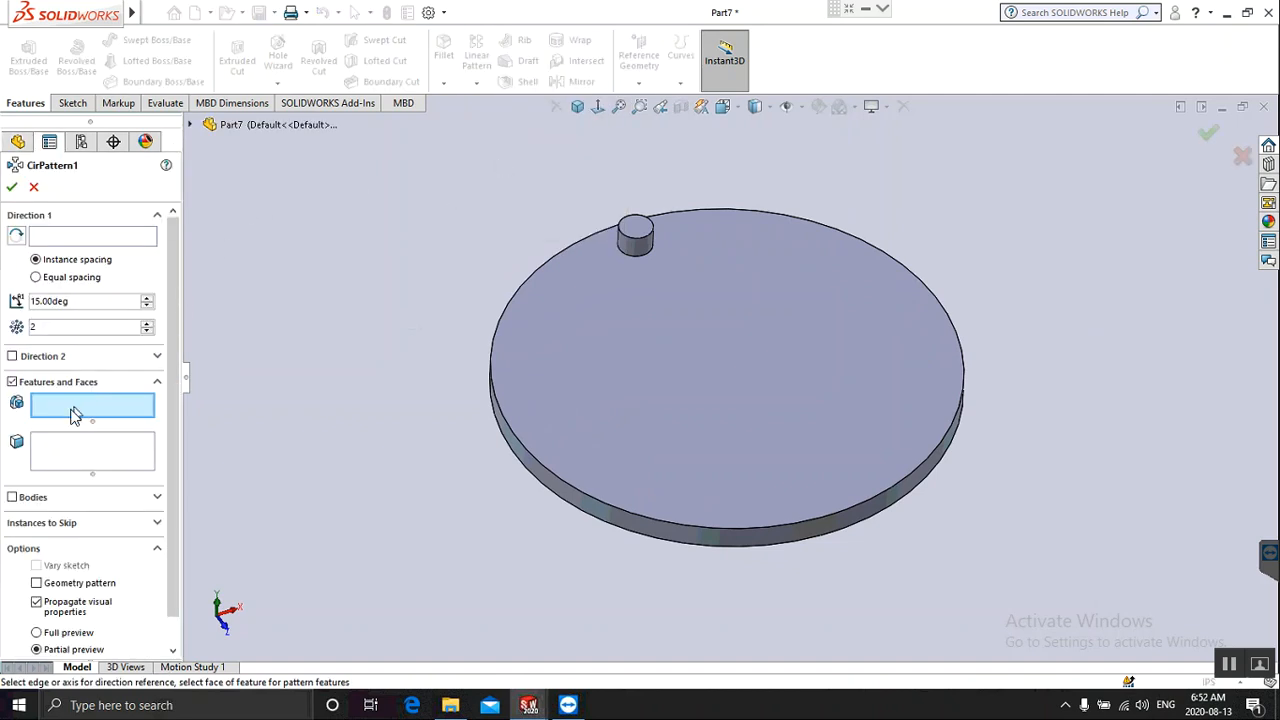
pyautogui.click(637, 253)
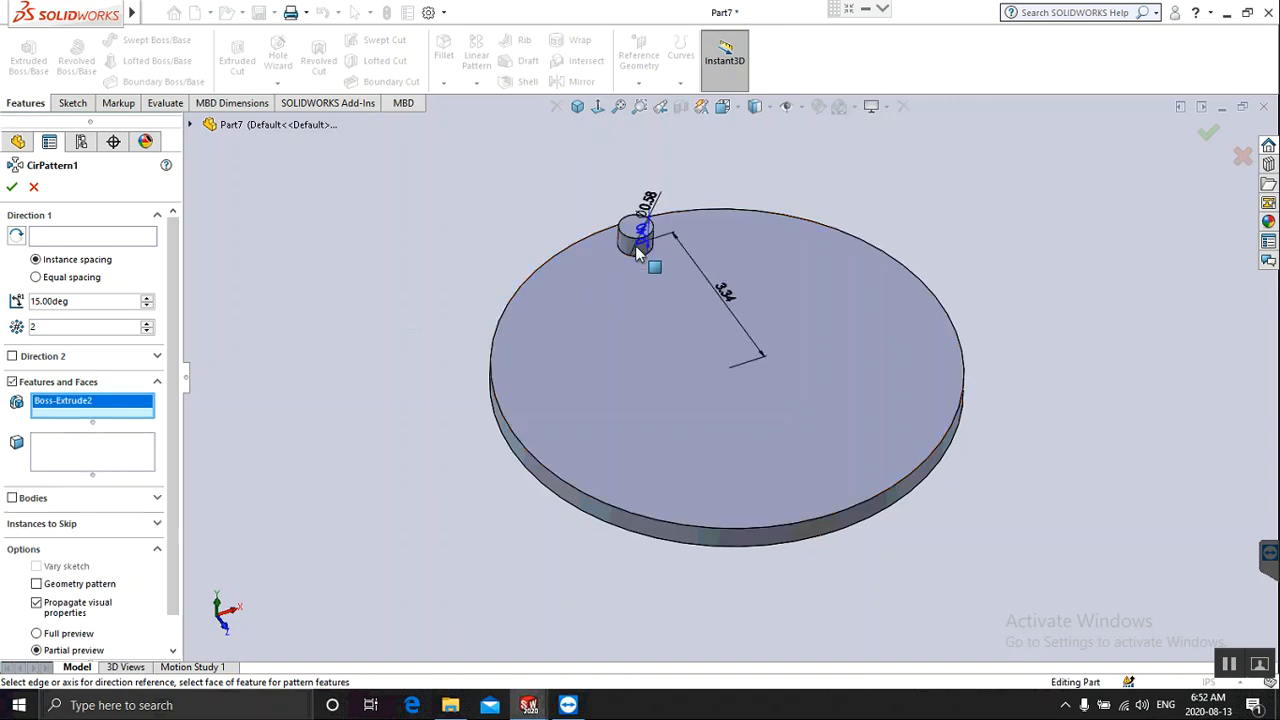
pyautogui.click(54, 240)
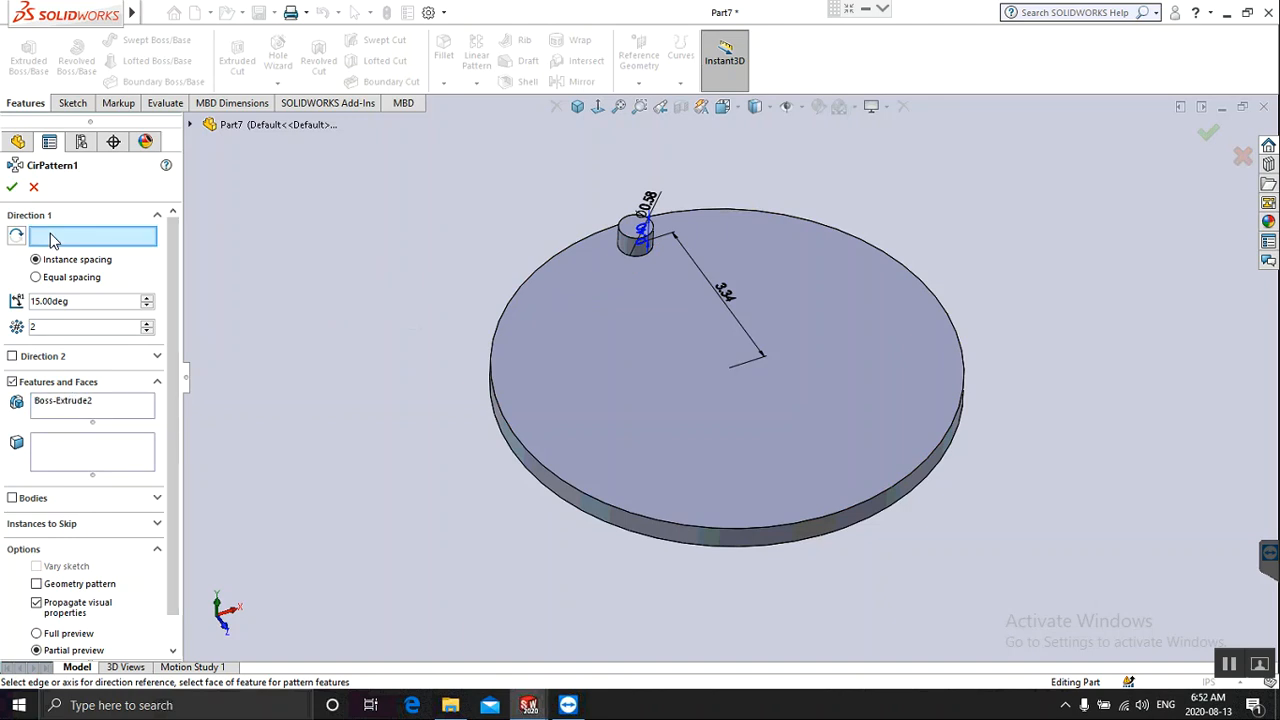
pyautogui.click(607, 519)
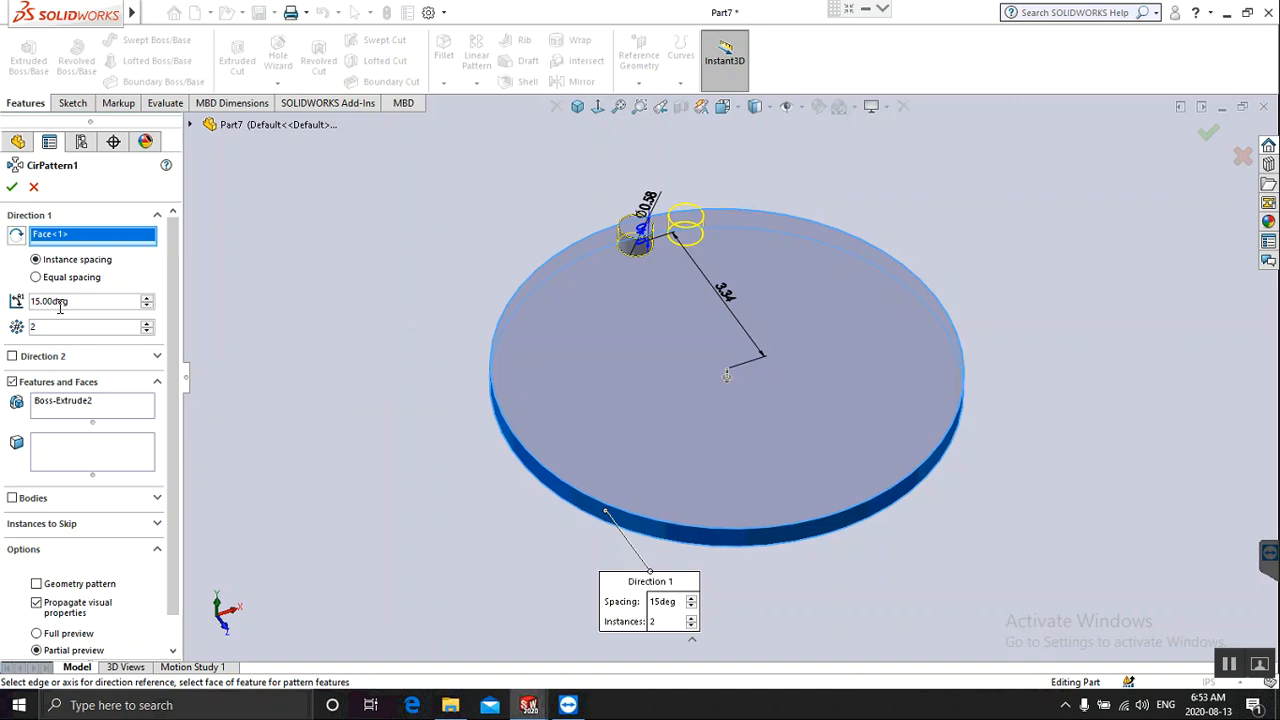
# Set the circular pattern to 10 instances with equal spacing over 360 degrees.
pyautogui.click(146, 324)
pyautogui.tripleClick(146, 325)
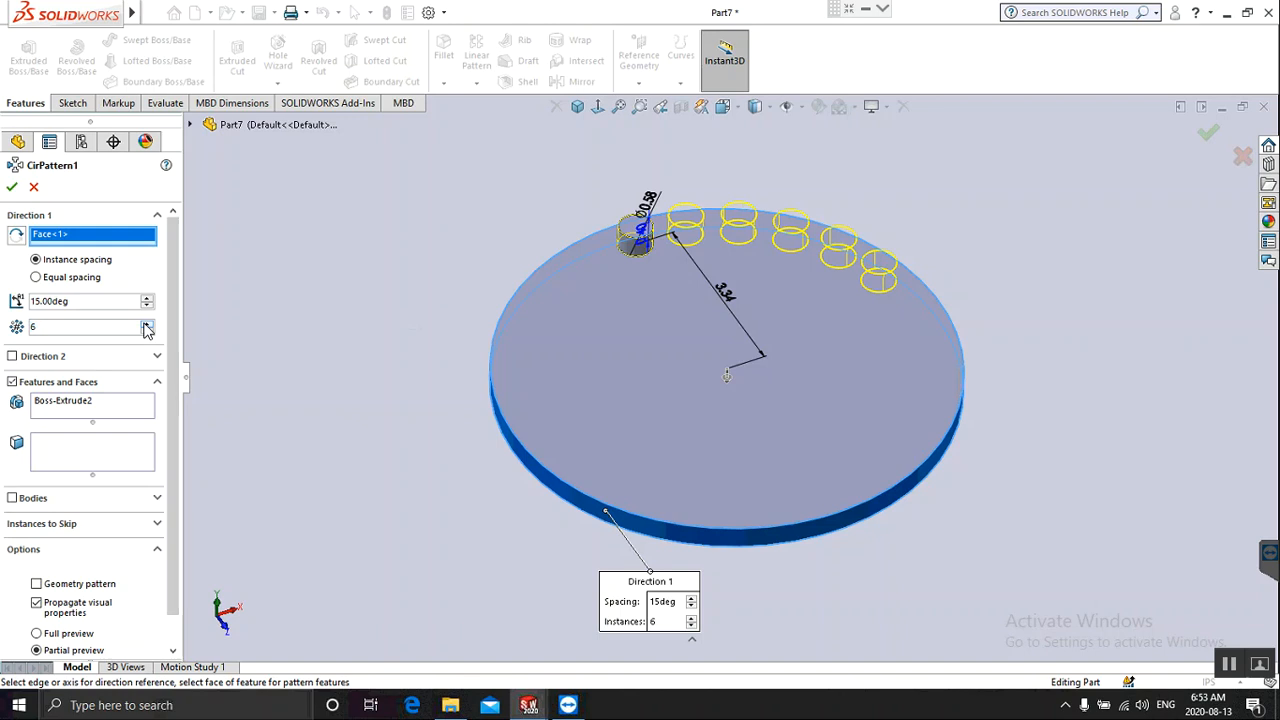
pyautogui.doubleClick(146, 325)
pyautogui.doubleClick(146, 325)
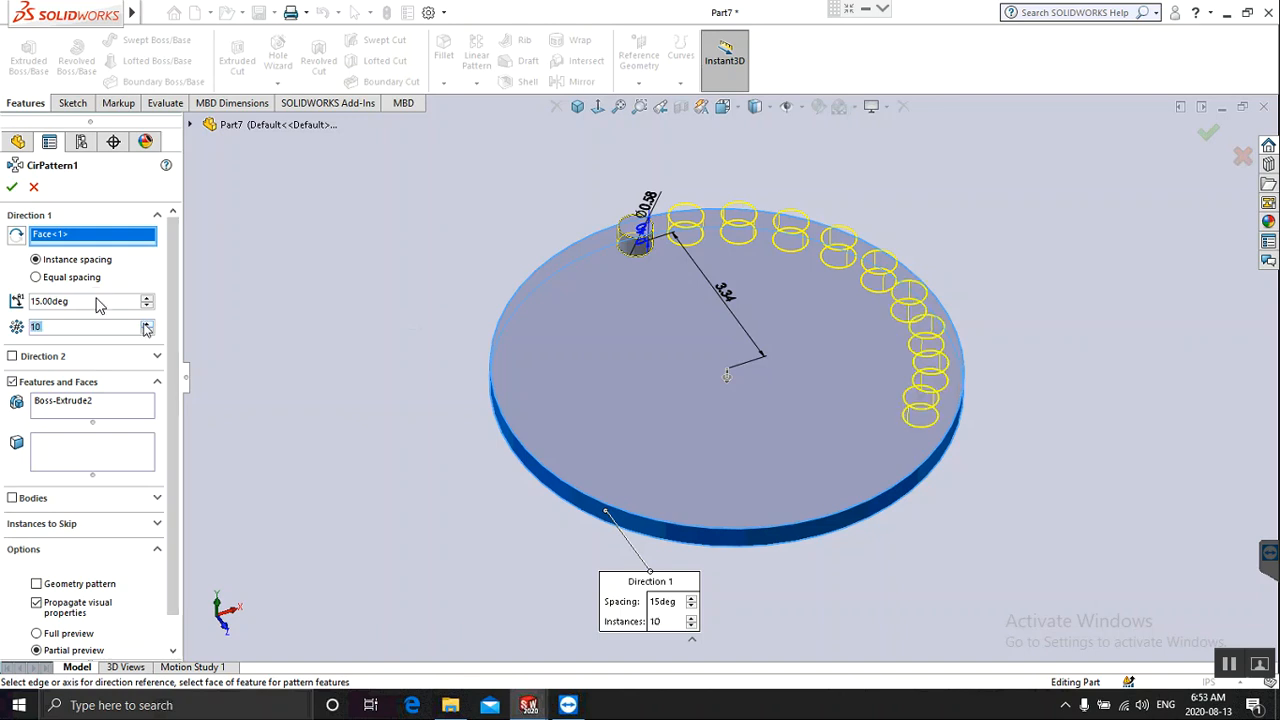
pyautogui.click(37, 278)
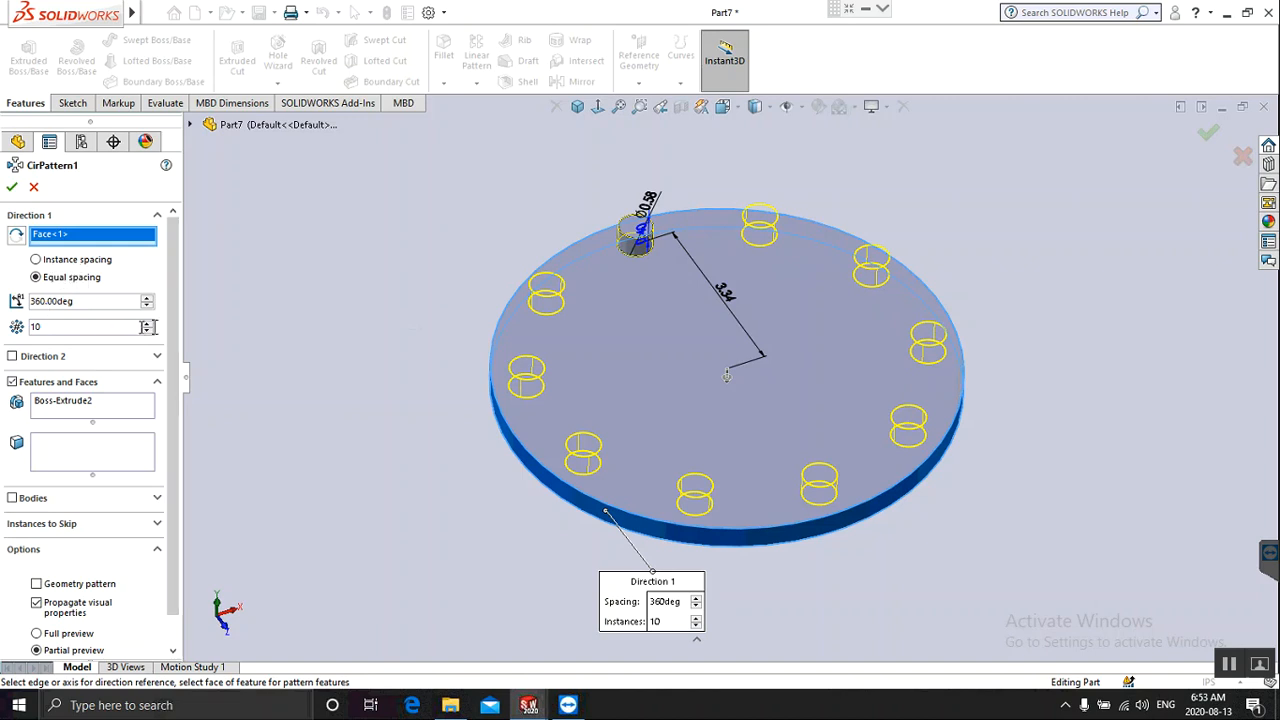
# Increase the circular pattern to 20 instances and create it.
pyautogui.click(147, 325)
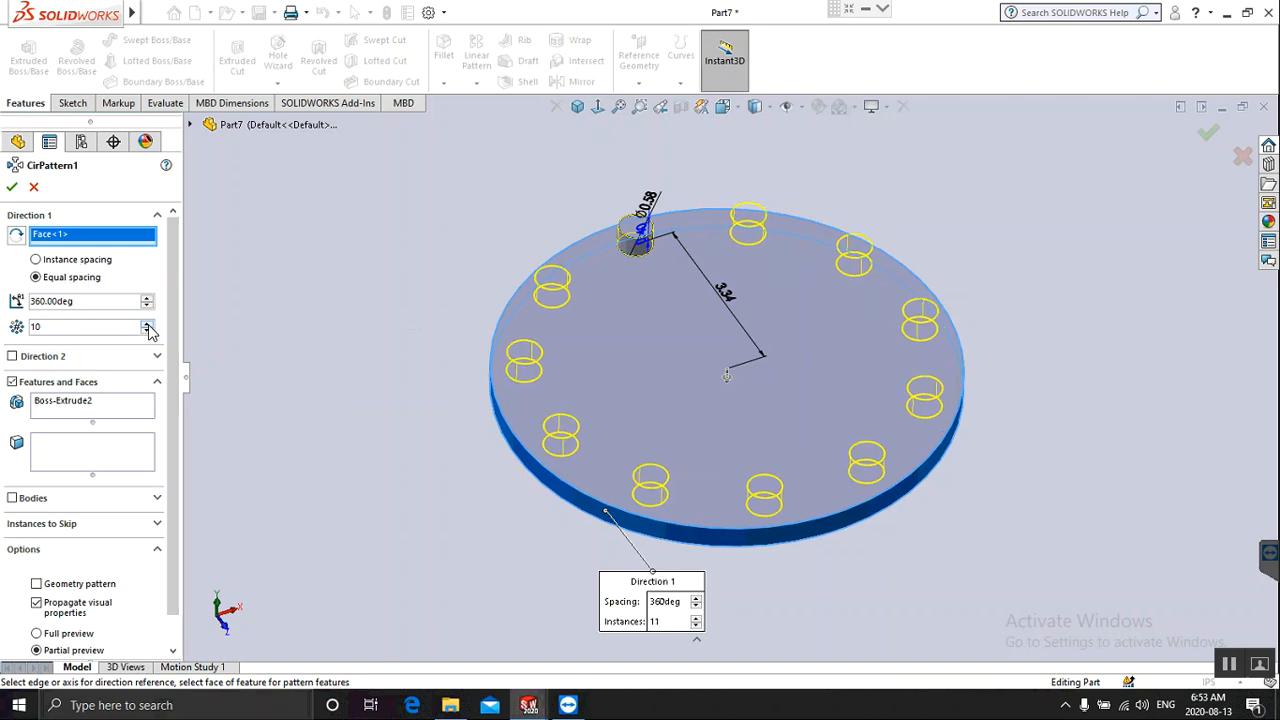
pyautogui.click(147, 325)
pyautogui.click(147, 325)
pyautogui.click(147, 325)
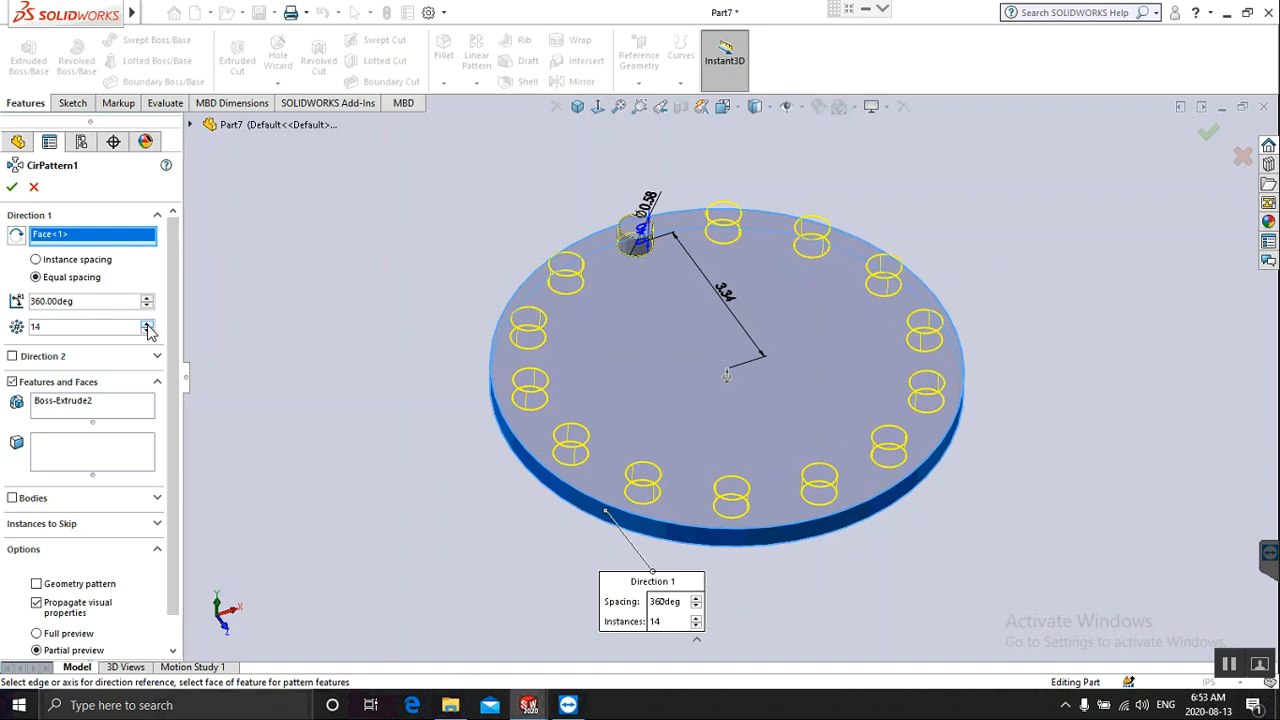
pyautogui.click(147, 325)
pyautogui.click(147, 325)
pyautogui.click(147, 325)
pyautogui.click(147, 325)
pyautogui.click(147, 325)
pyautogui.click(147, 325)
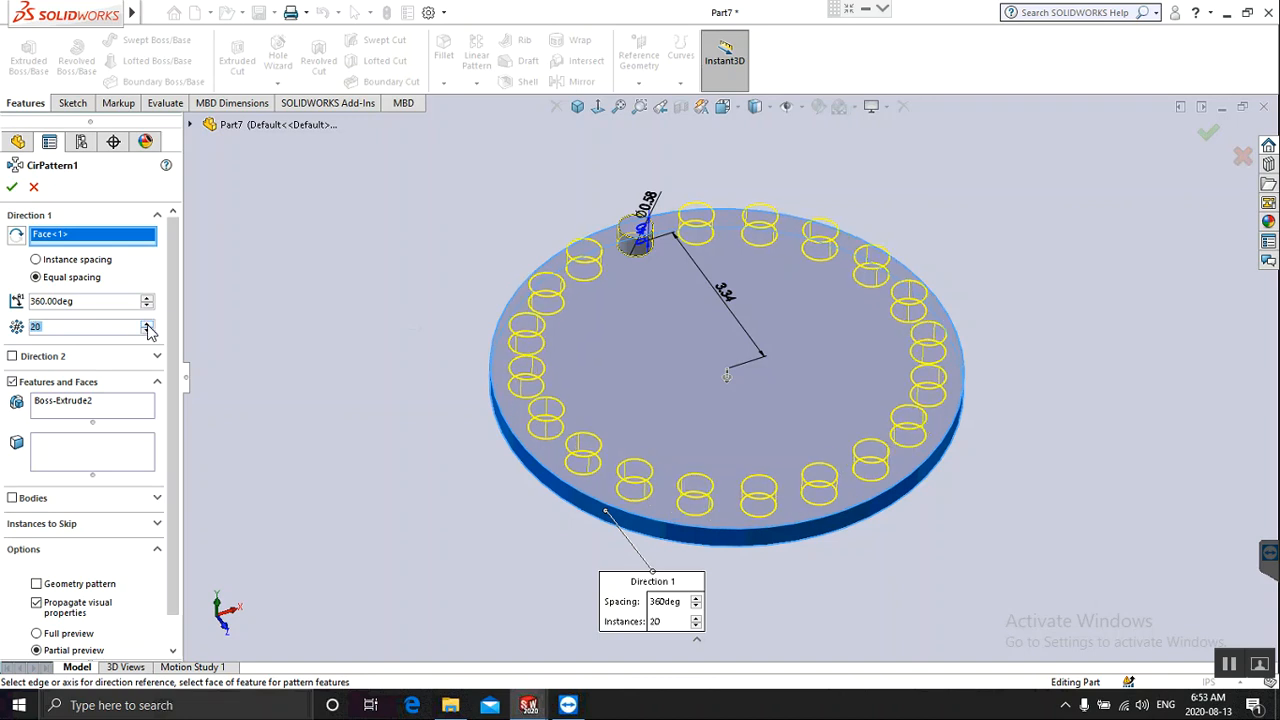
pyautogui.click(14, 188)
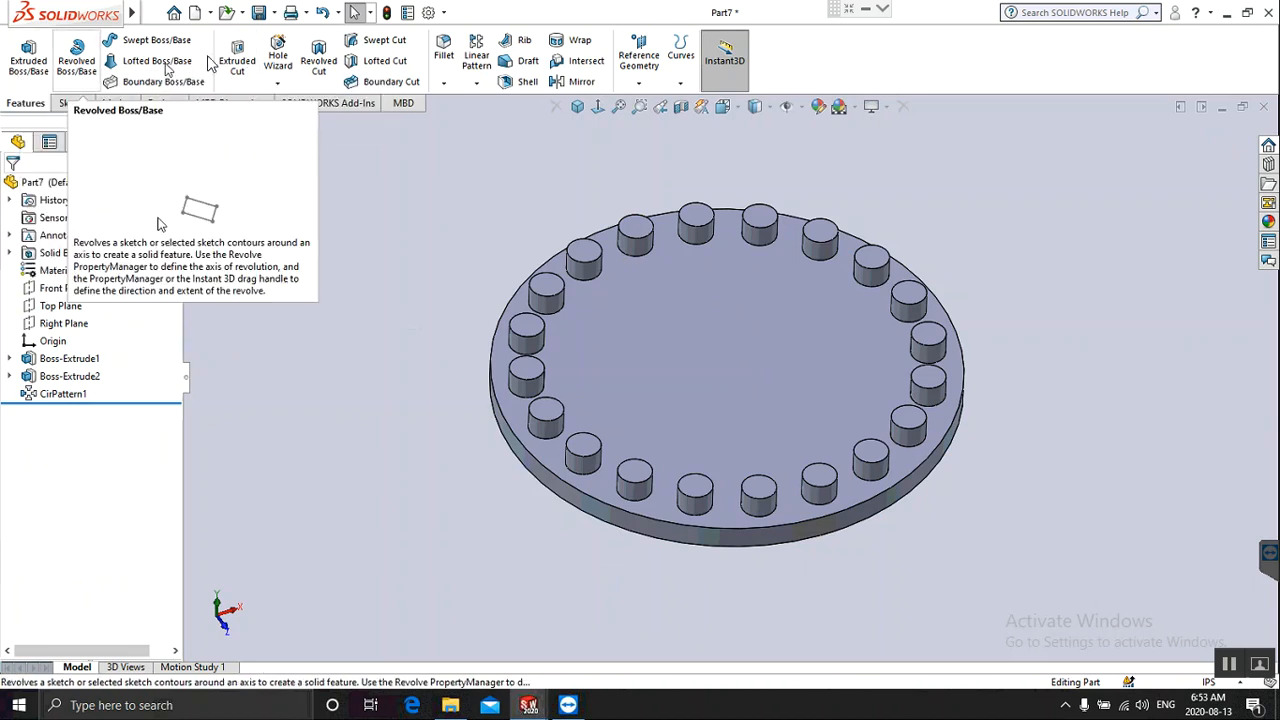
# Start an extruded cut on the disc's top face and sketch a hexagon about 0.53 in across its inscribed circle, about 2.46 in directly above the origin.
pyautogui.click(245, 68)
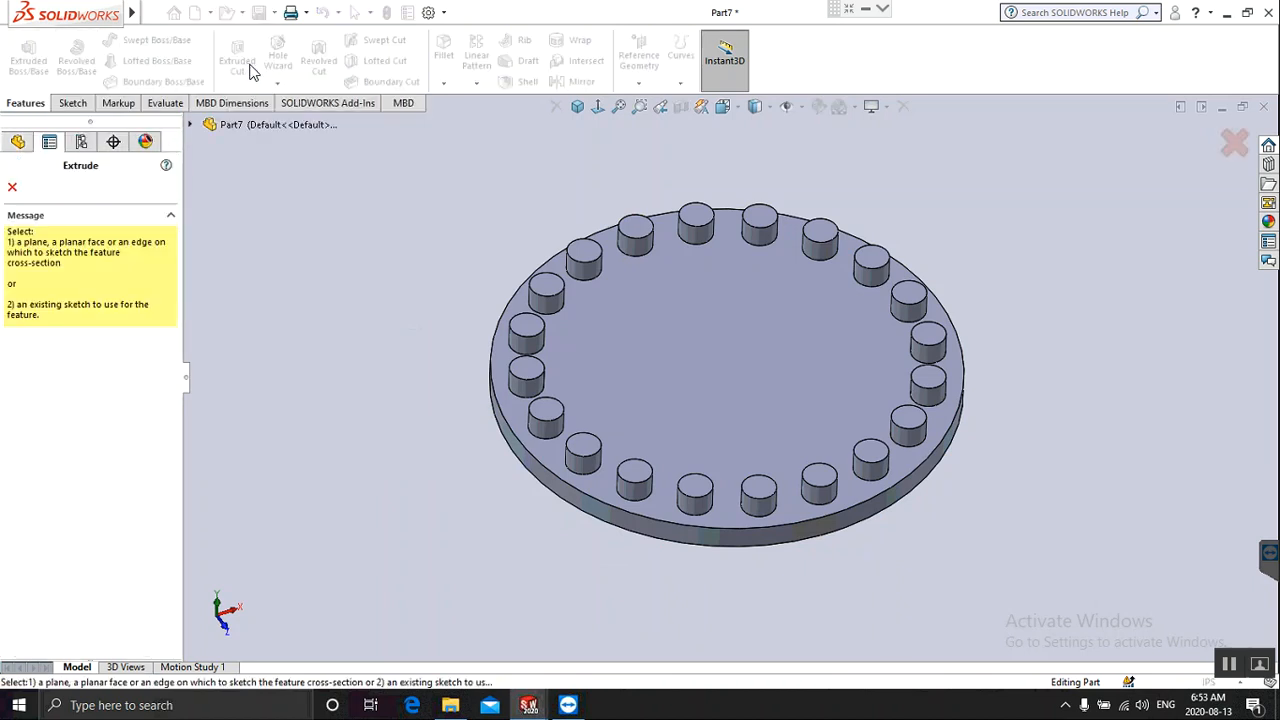
pyautogui.click(679, 313)
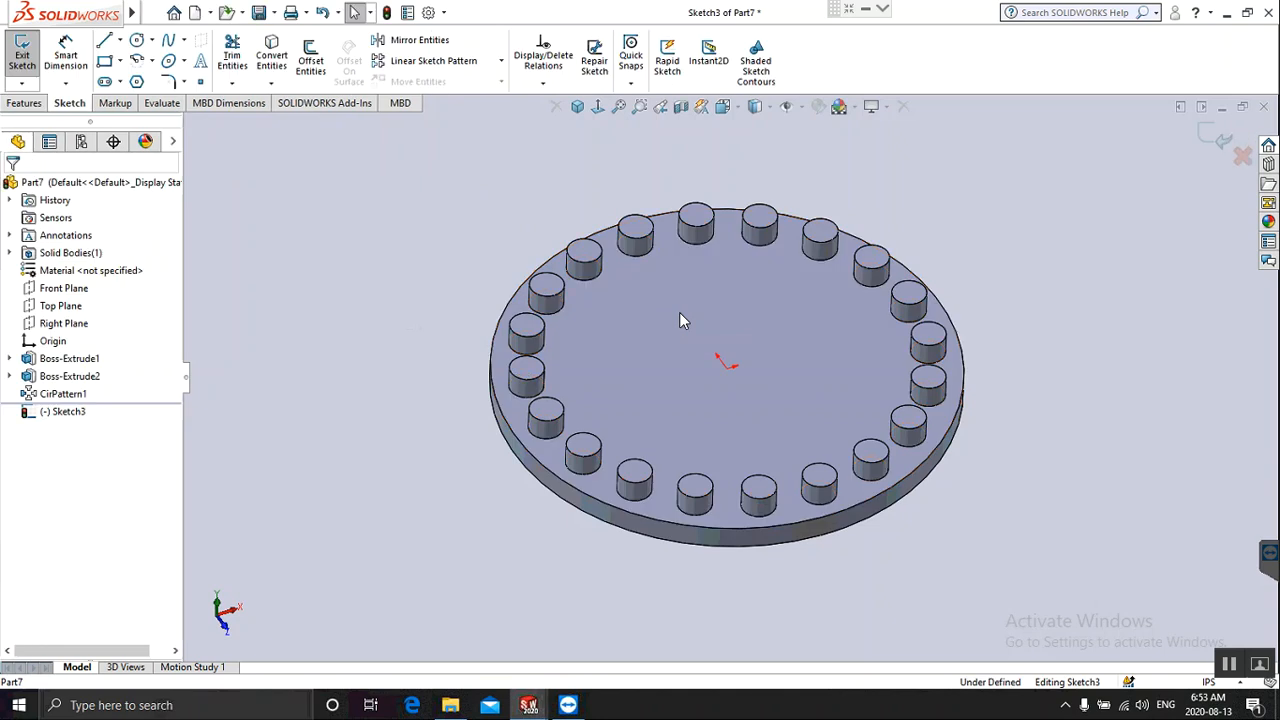
pyautogui.click(598, 107)
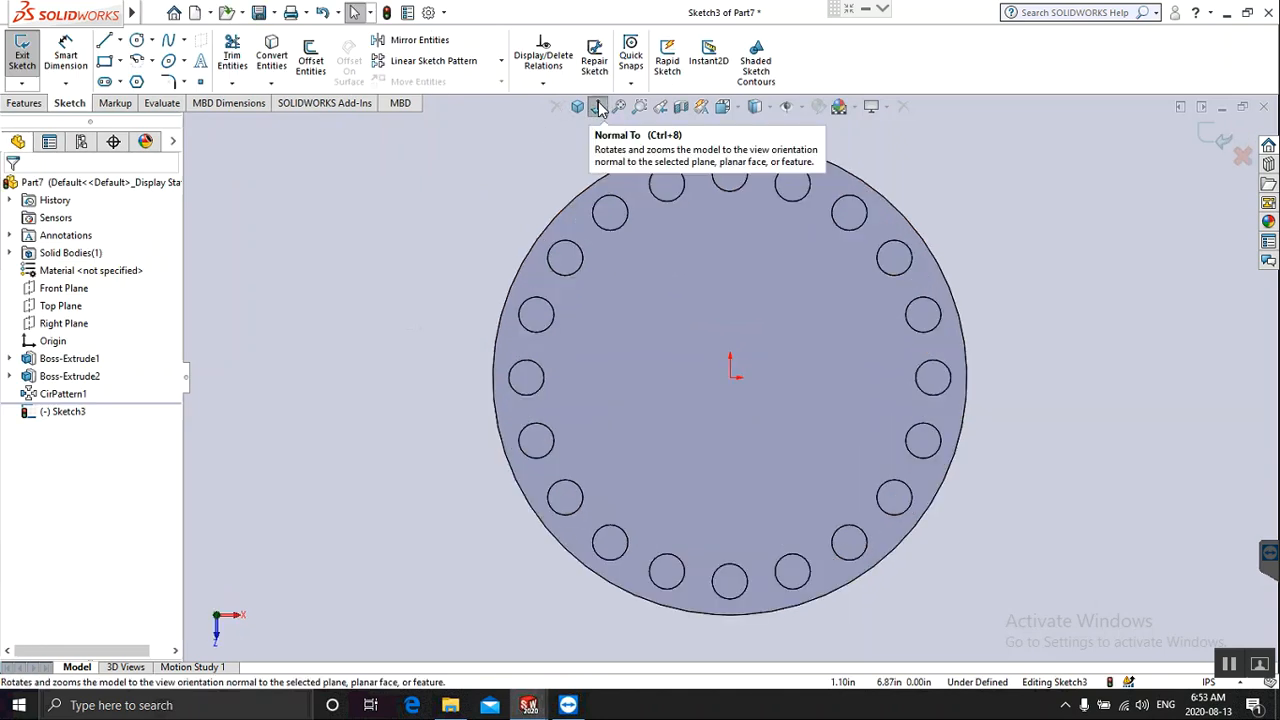
pyautogui.click(136, 82)
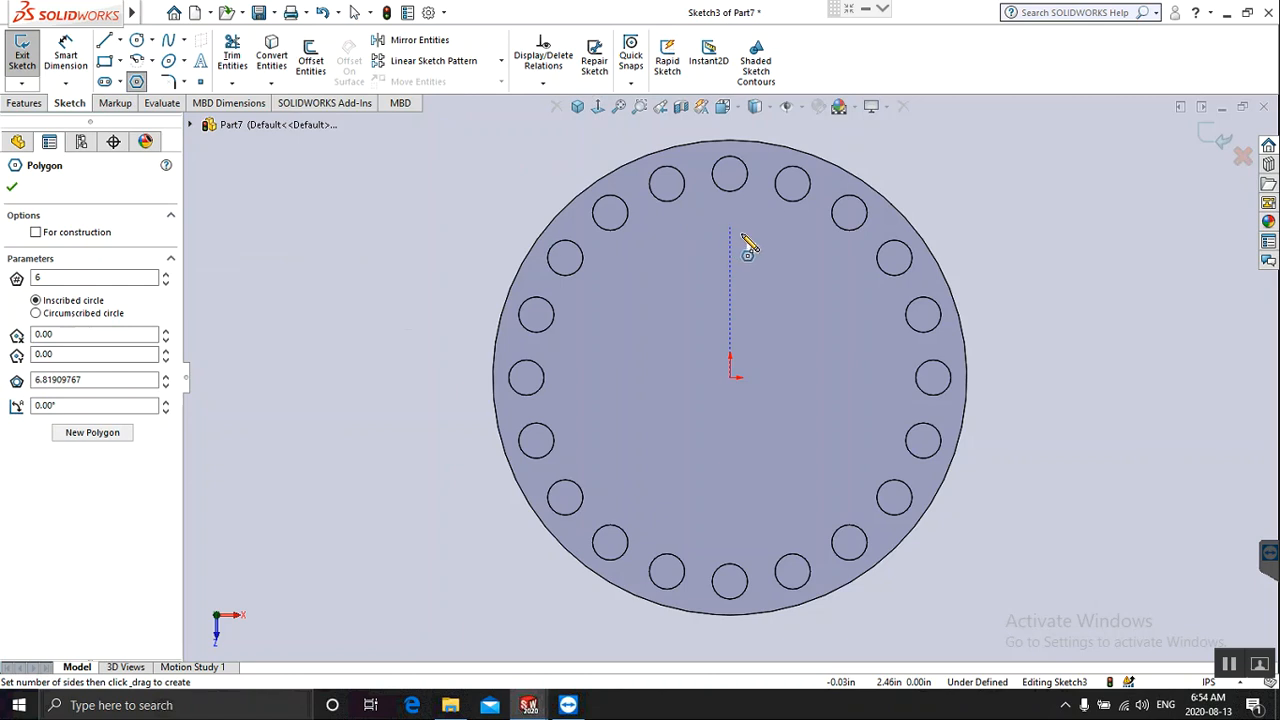
pyautogui.click(730, 229)
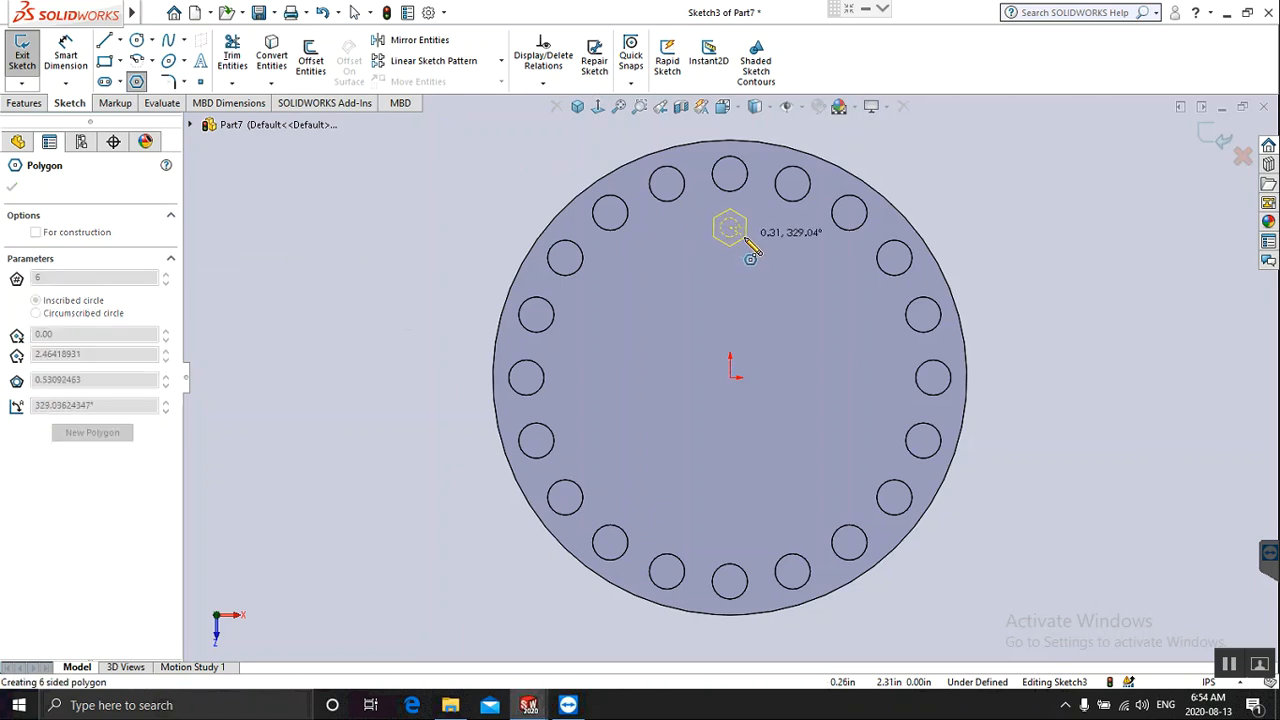
pyautogui.click(754, 250)
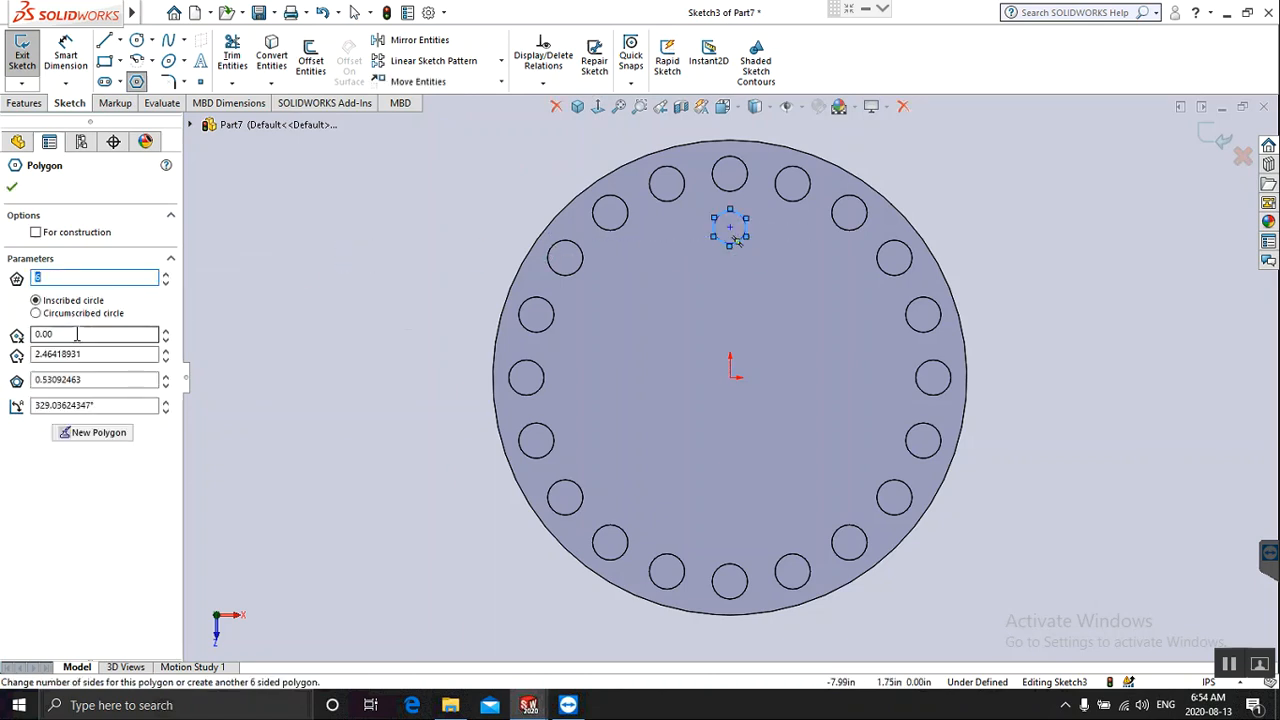
# Try eight sides on the sketched polygon and return it to six.
pyautogui.click(166, 273)
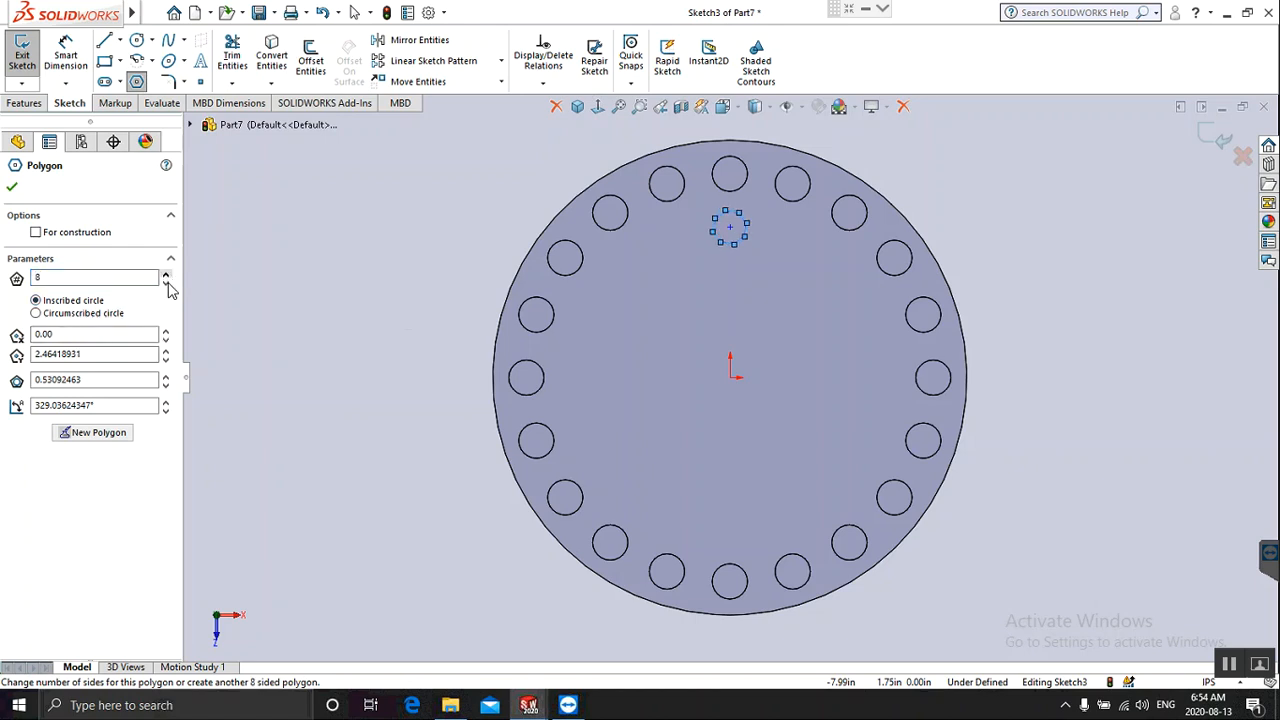
pyautogui.click(166, 284)
pyautogui.click(166, 284)
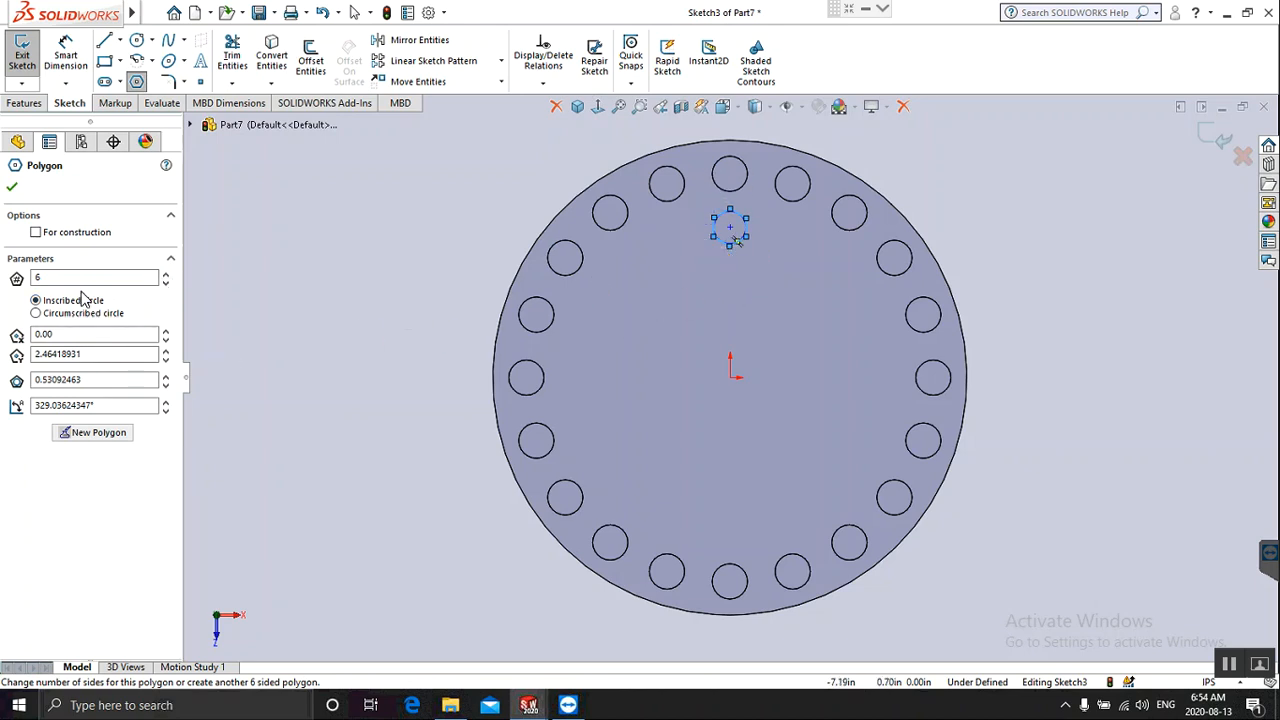
# Finish the hexagon sketch and cut it Through All the disc.
pyautogui.click(12, 187)
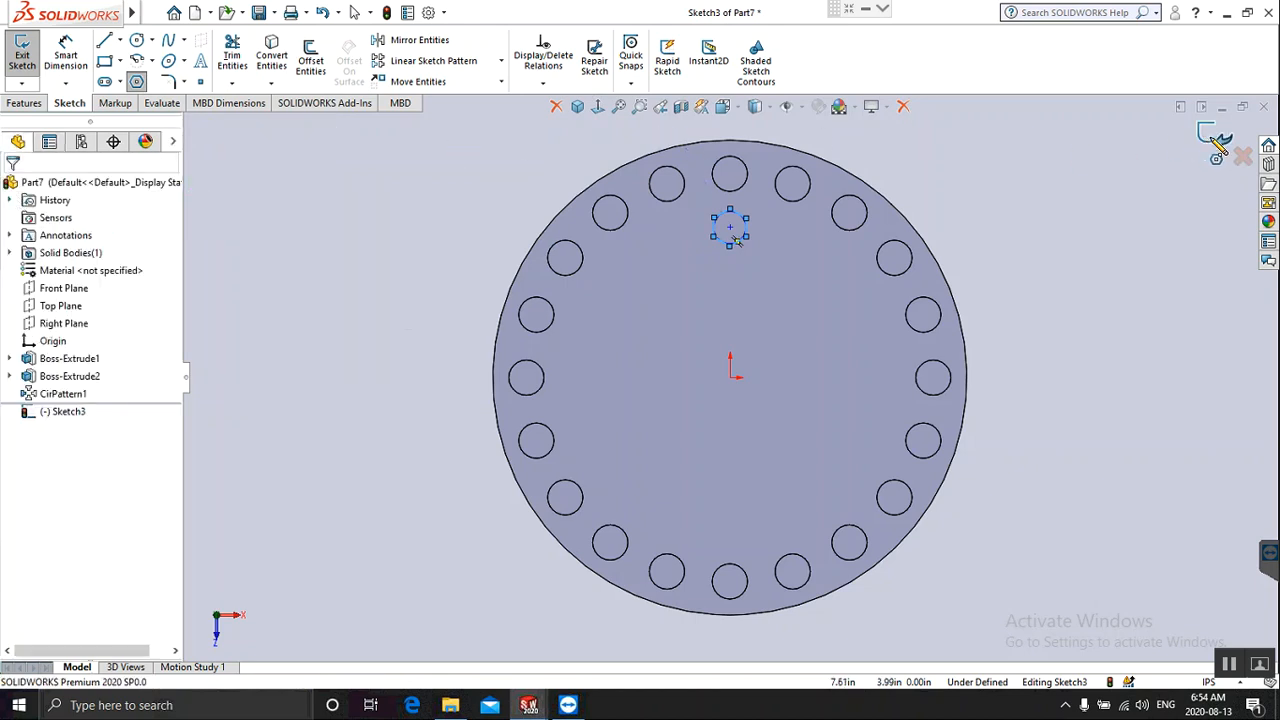
pyautogui.click(1211, 138)
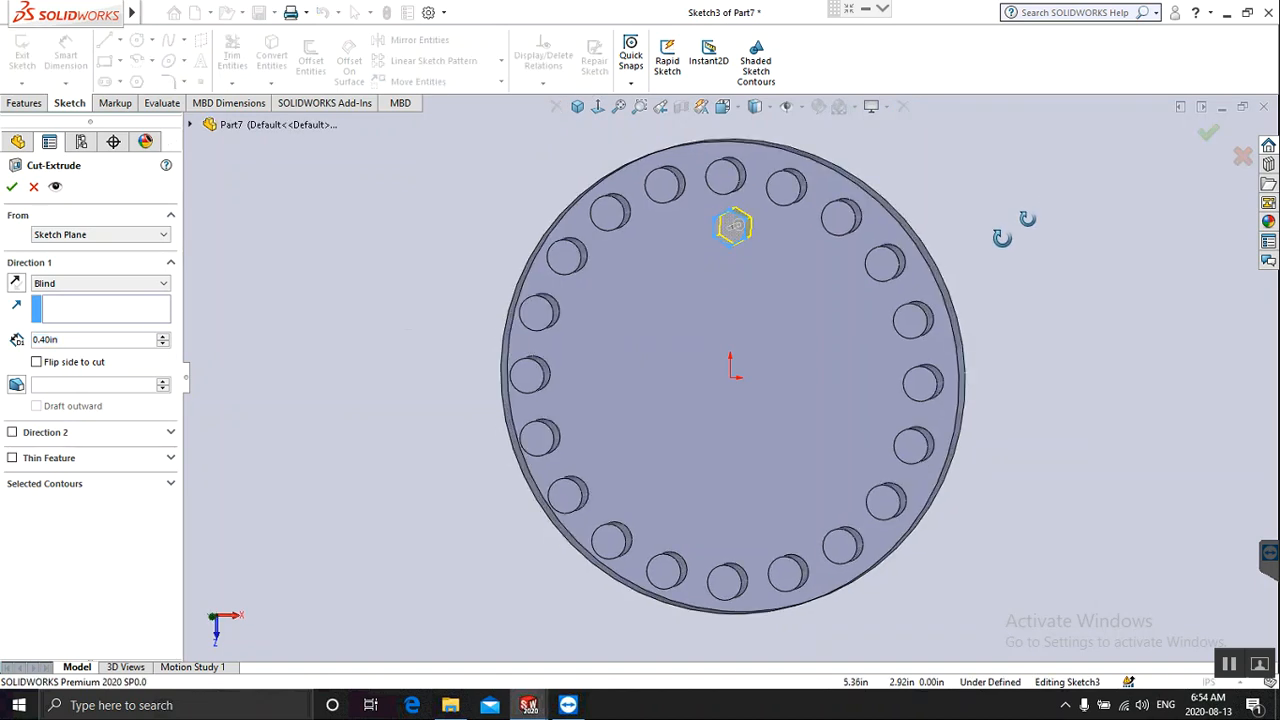
pyautogui.click(80, 285)
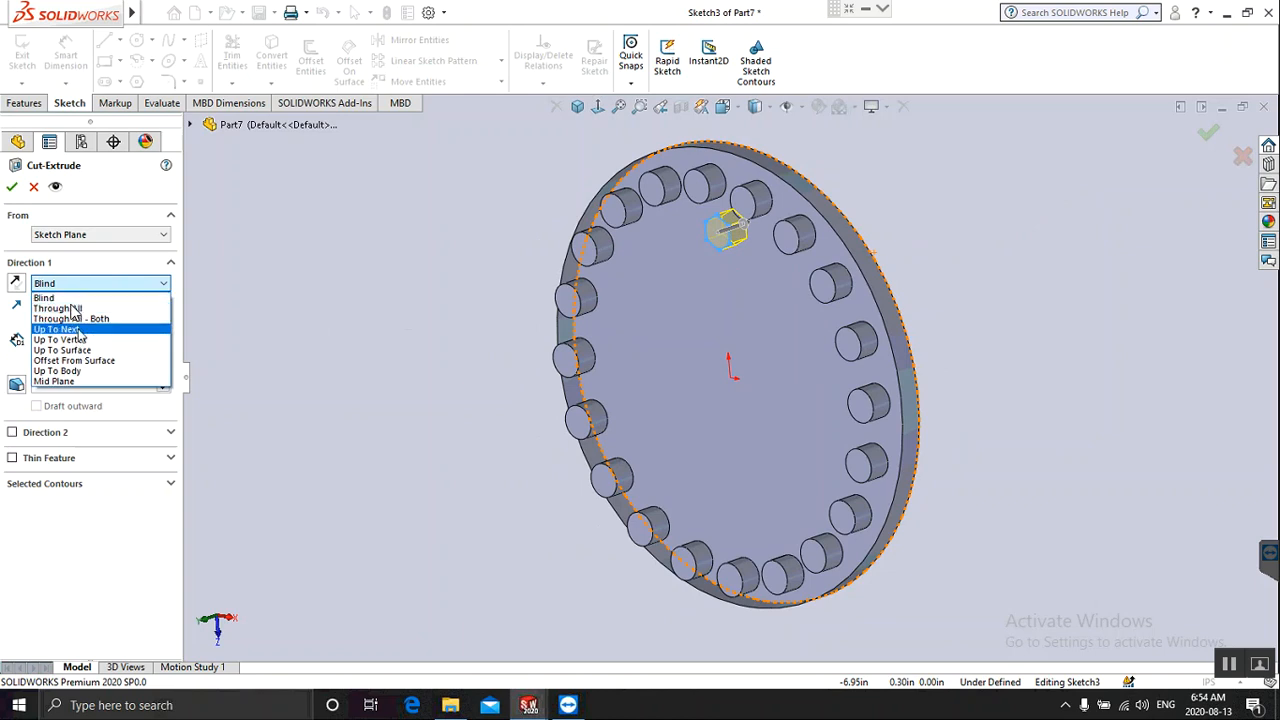
pyautogui.click(71, 309)
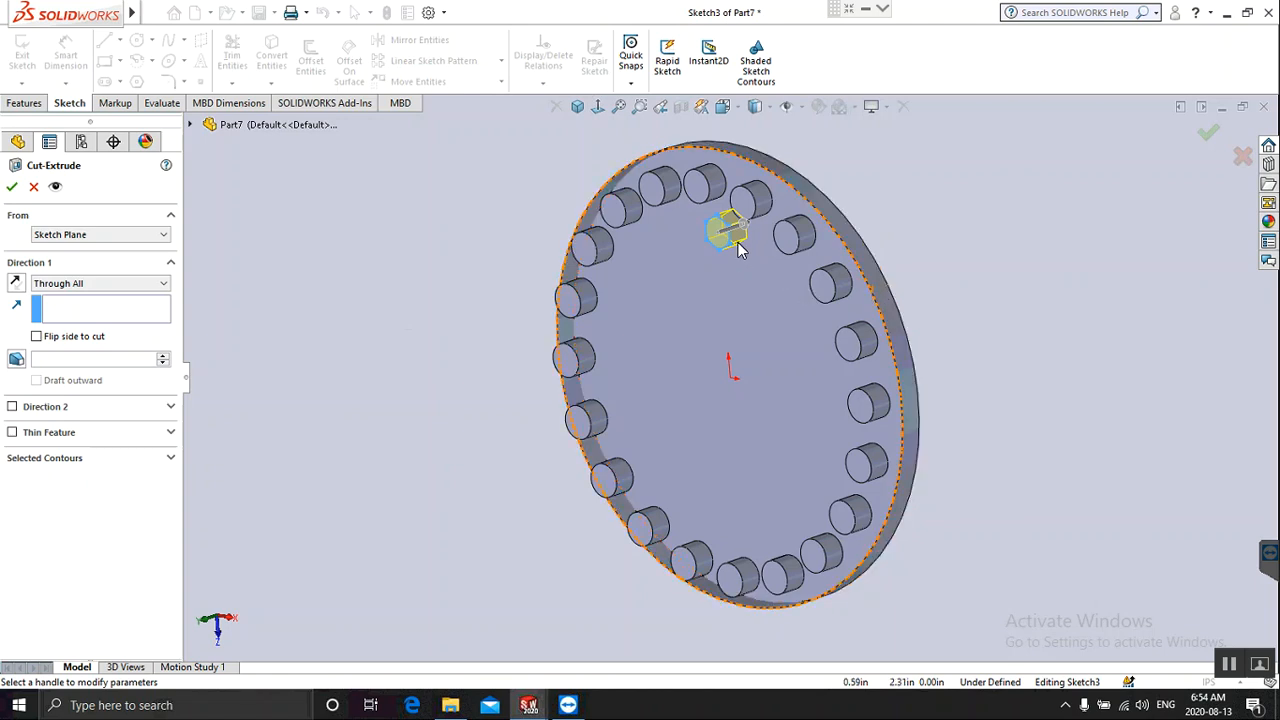
pyautogui.click(12, 188)
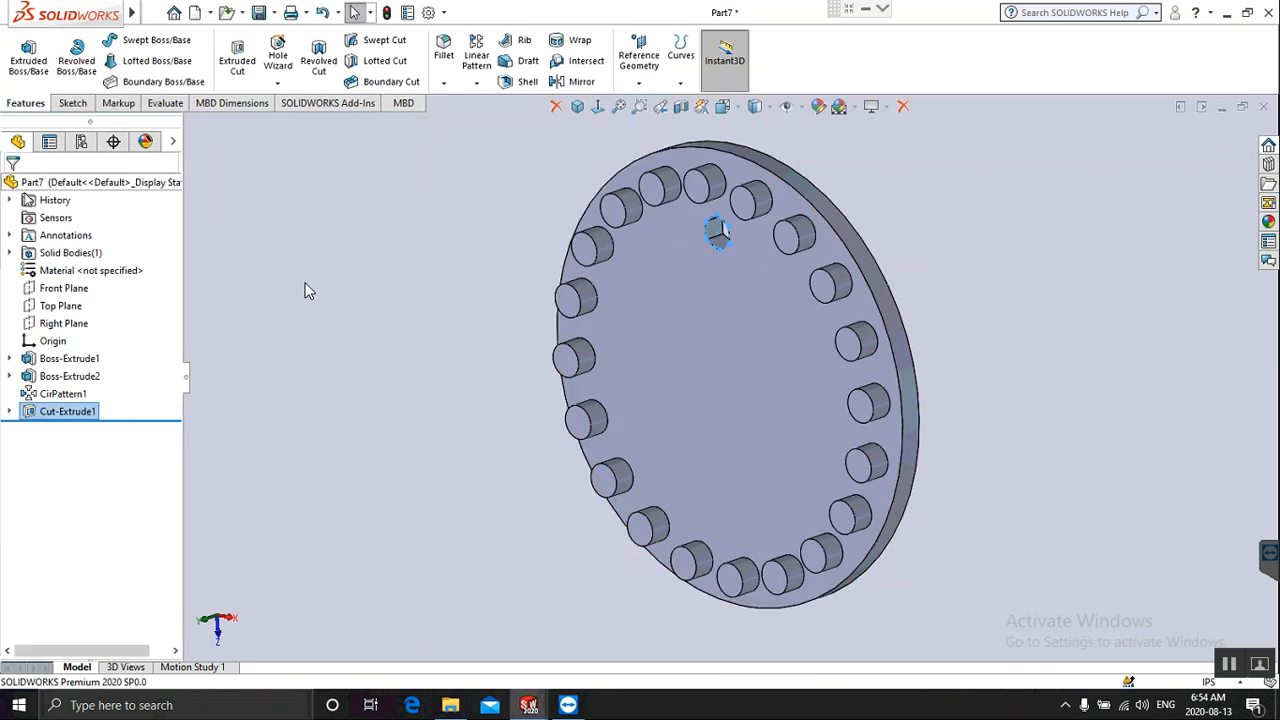
# Increase the disc's thickness by editing the depth dimension of its base extrusion.
pyautogui.click(876, 284)
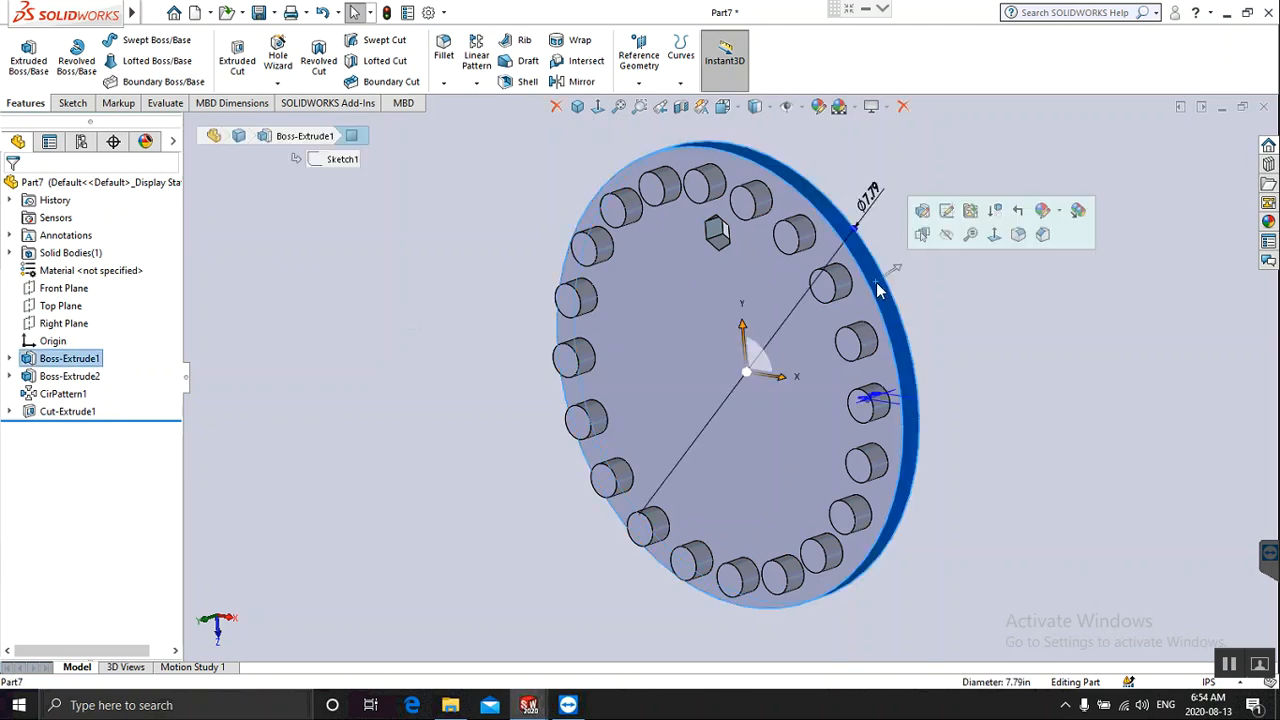
pyautogui.doubleClick(879, 398)
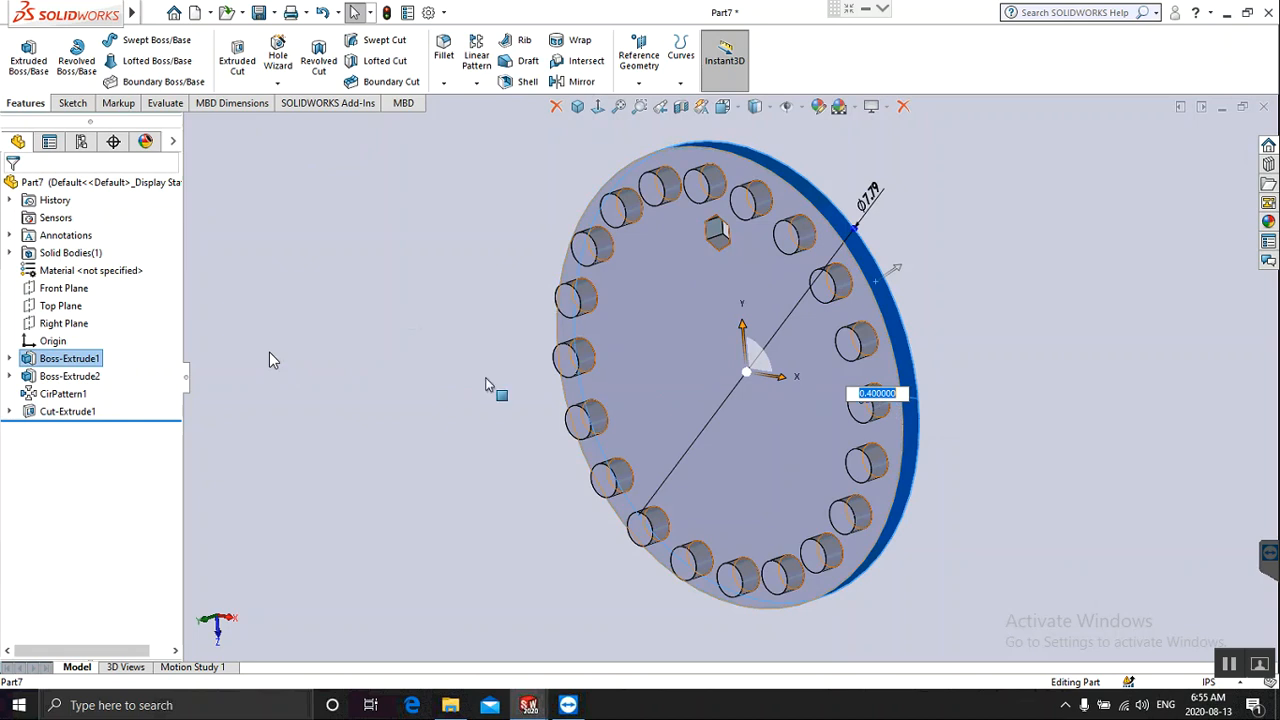
pyautogui.press('BackSpace')
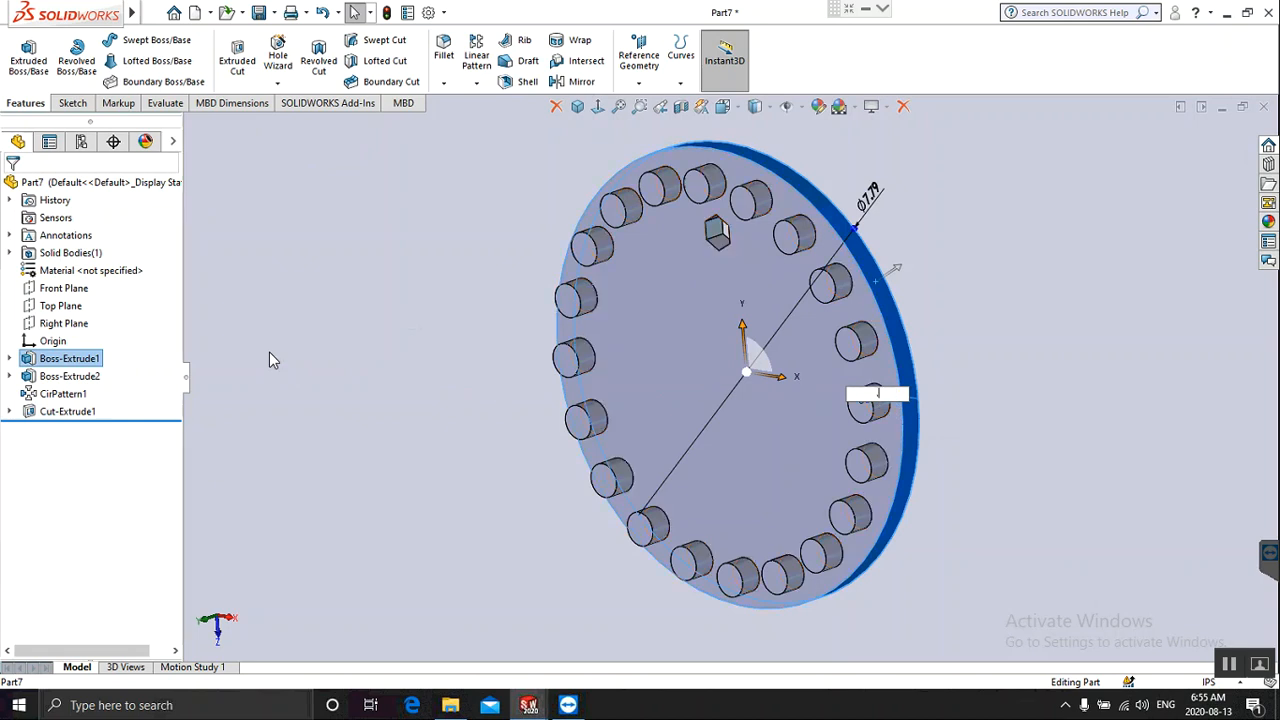
pyautogui.press('Return')
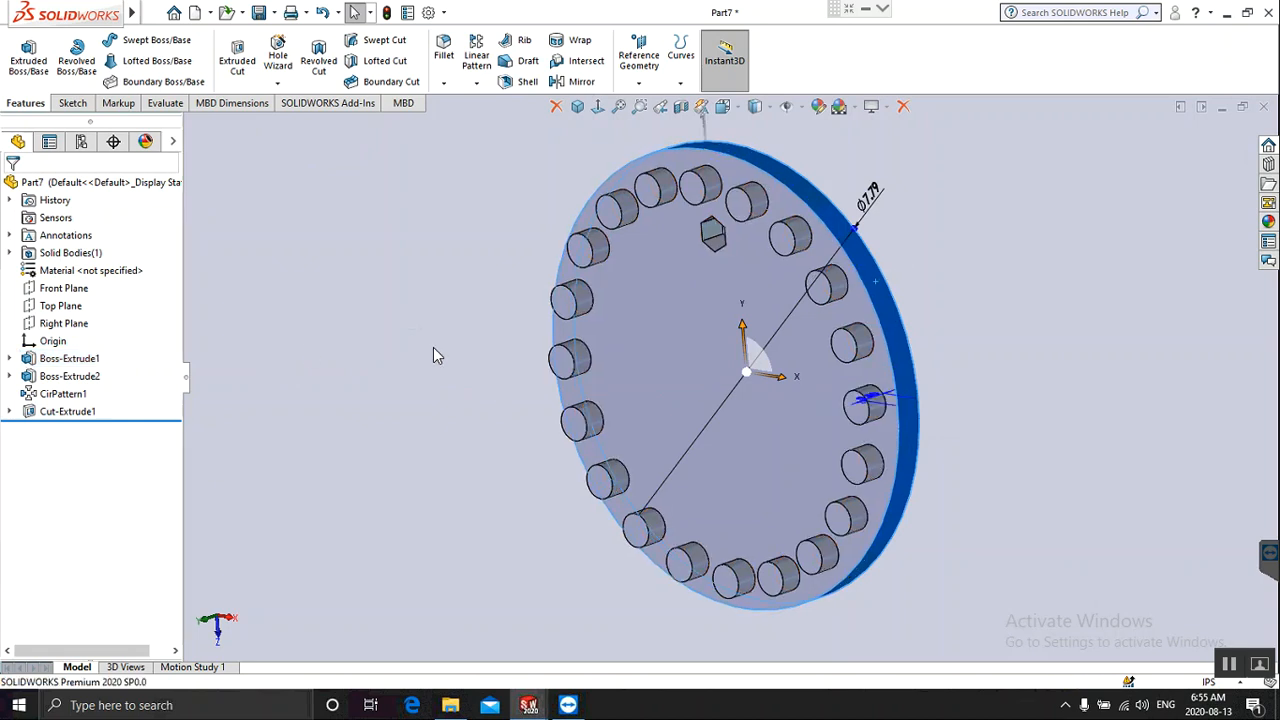
pyautogui.click(1057, 233)
# Start a circular pattern of the hexagonal cut, using the disc's outer cylindrical face as the rotation reference.
pyautogui.moveTo(934, 254); pyautogui.dragTo(937, 246, button='middle')
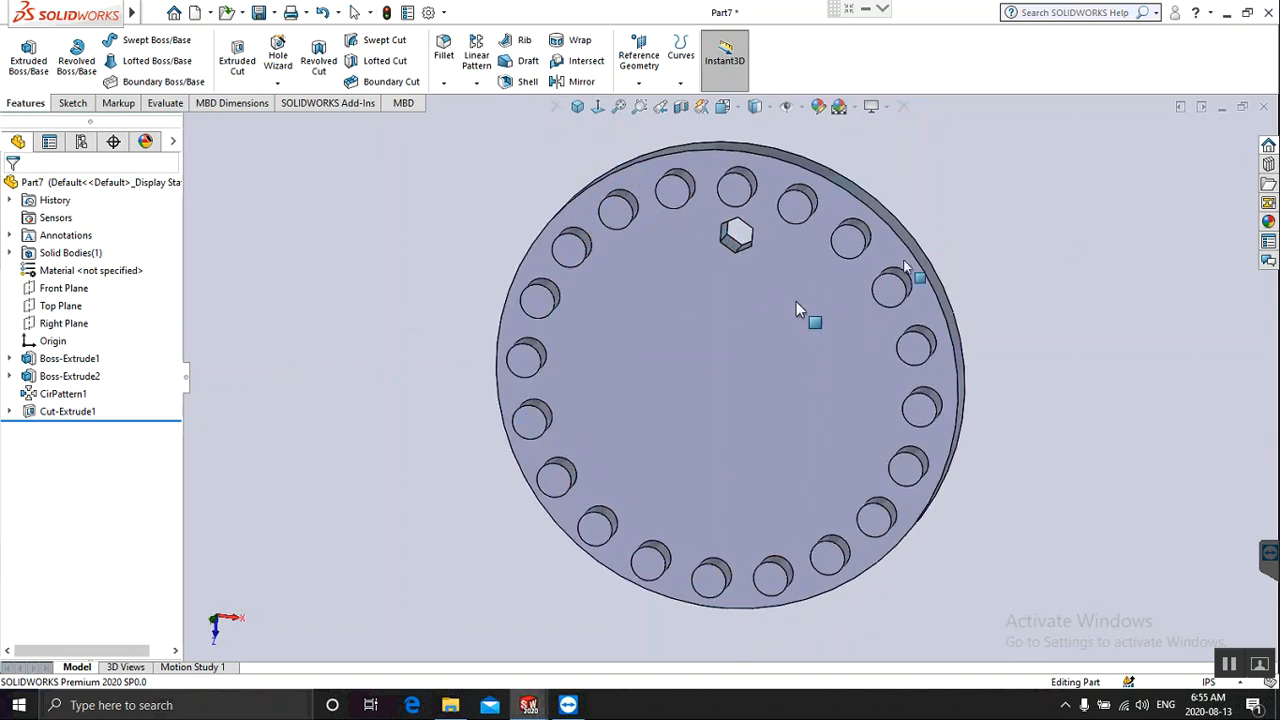
pyautogui.moveTo(774, 306); pyautogui.dragTo(771, 302, button='middle')
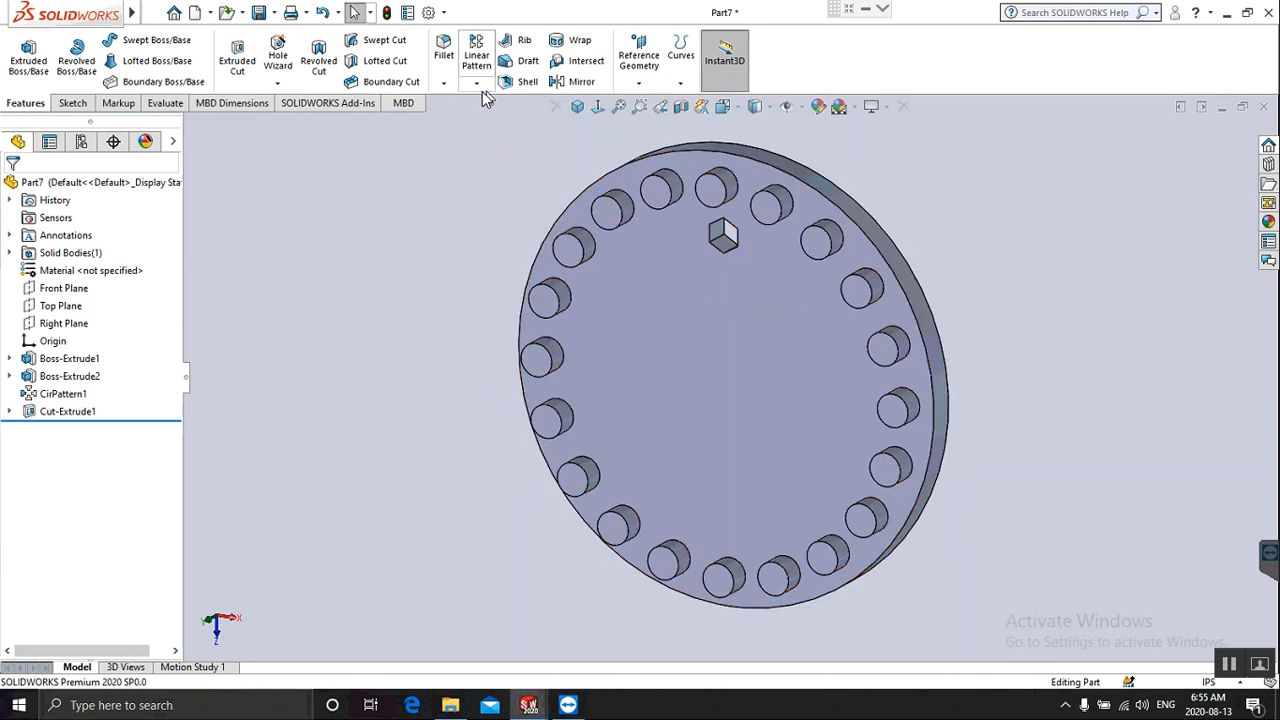
pyautogui.click(477, 84)
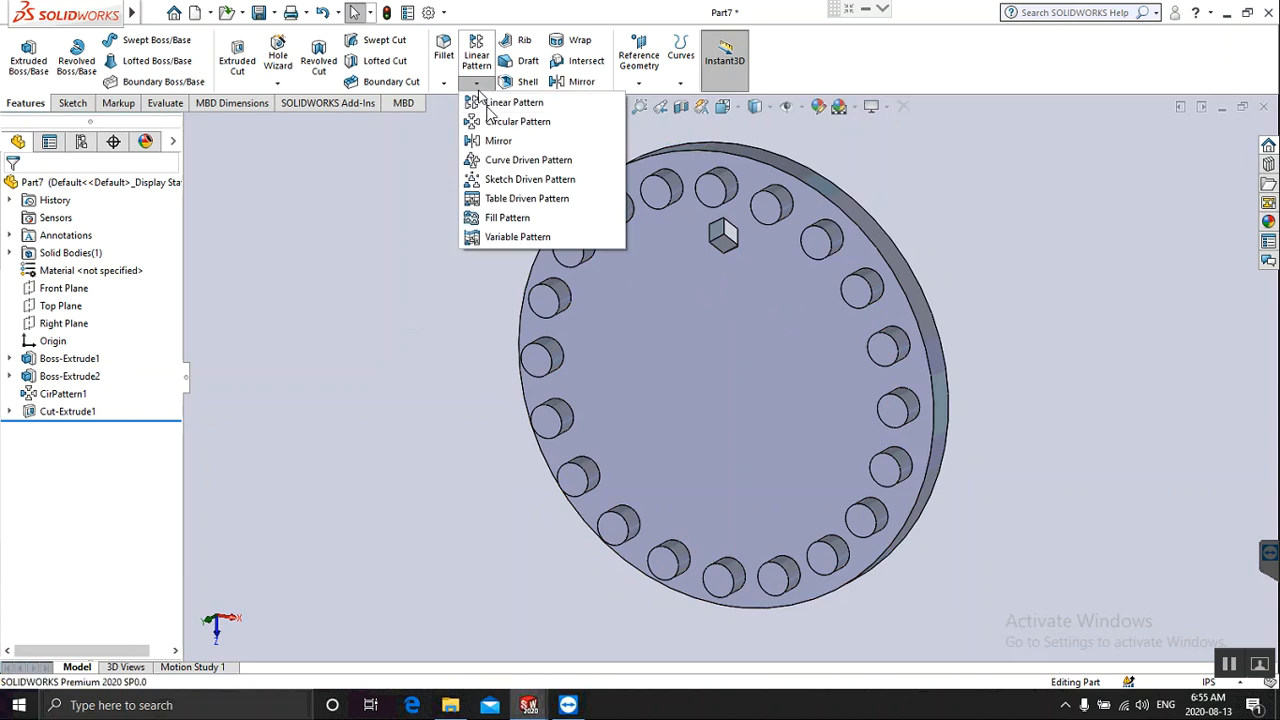
pyautogui.click(500, 119)
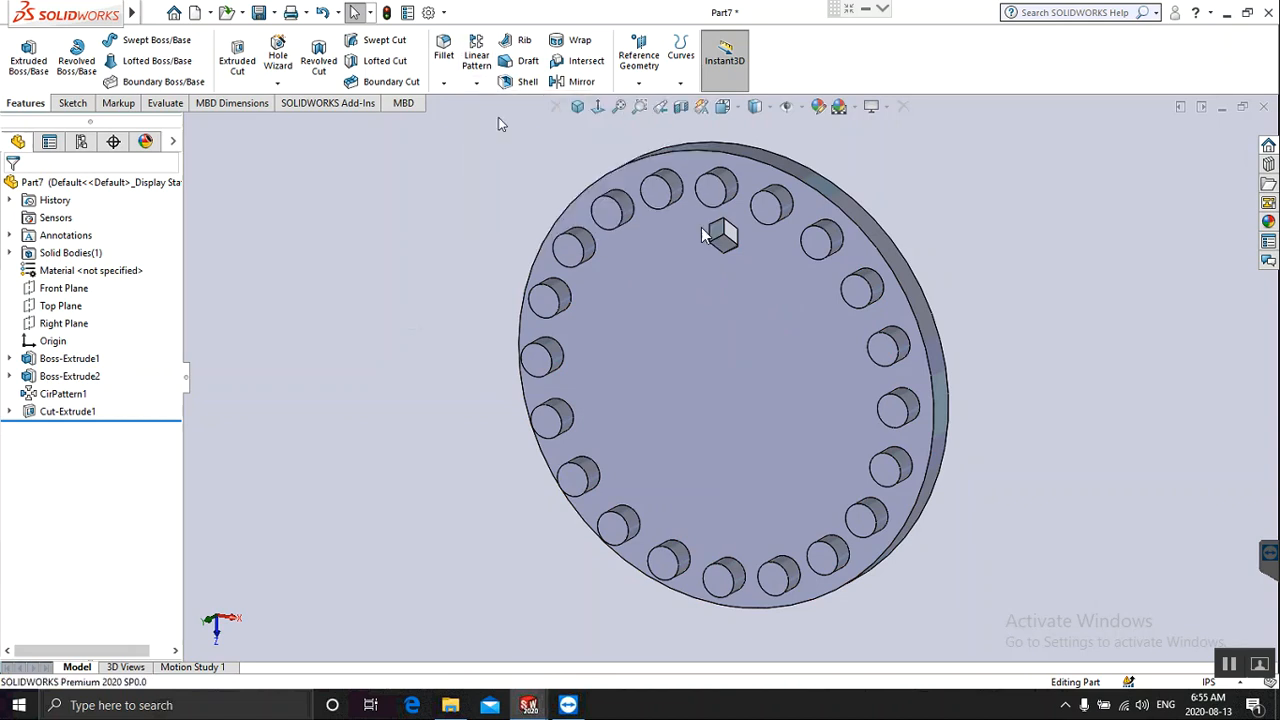
pyautogui.click(478, 84)
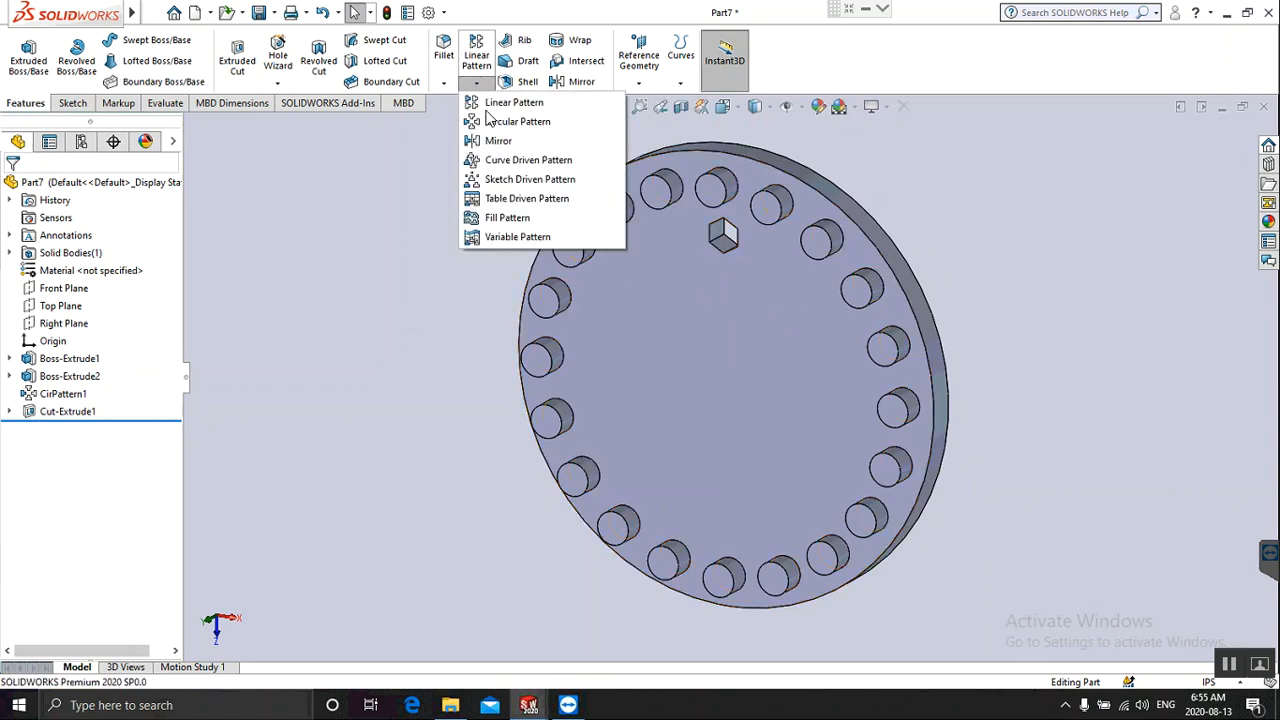
pyautogui.click(495, 120)
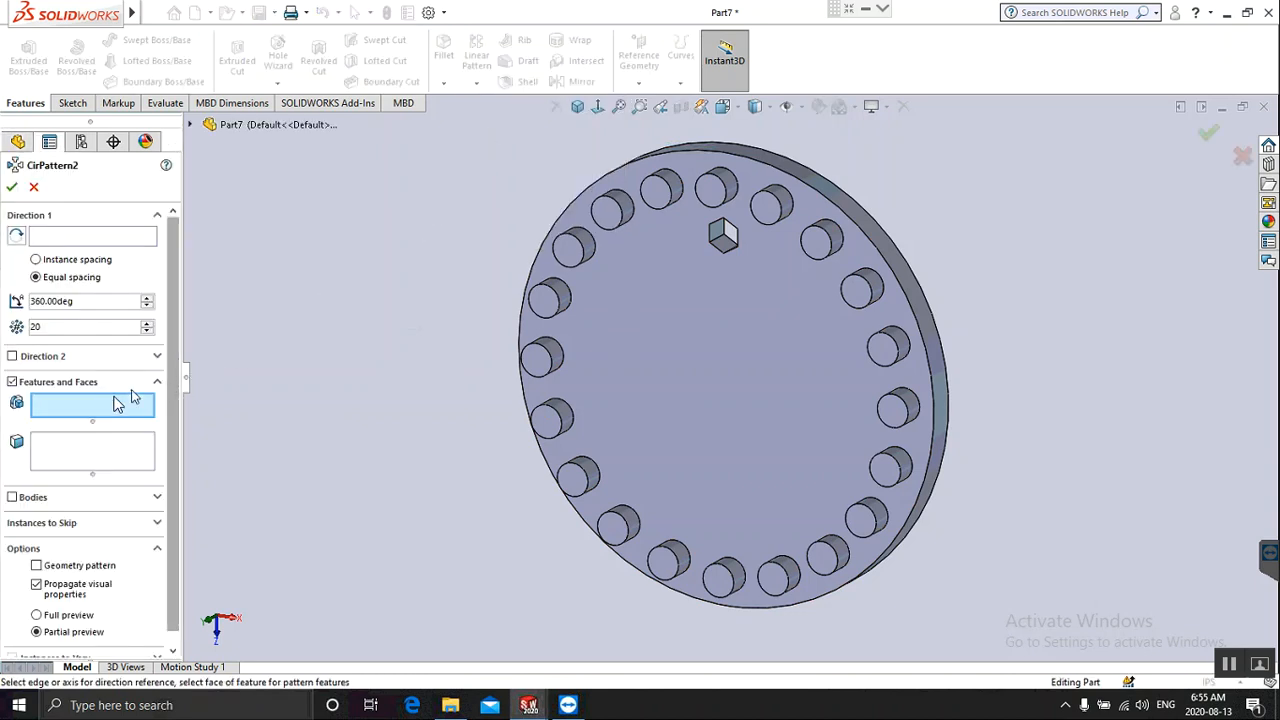
pyautogui.click(192, 125)
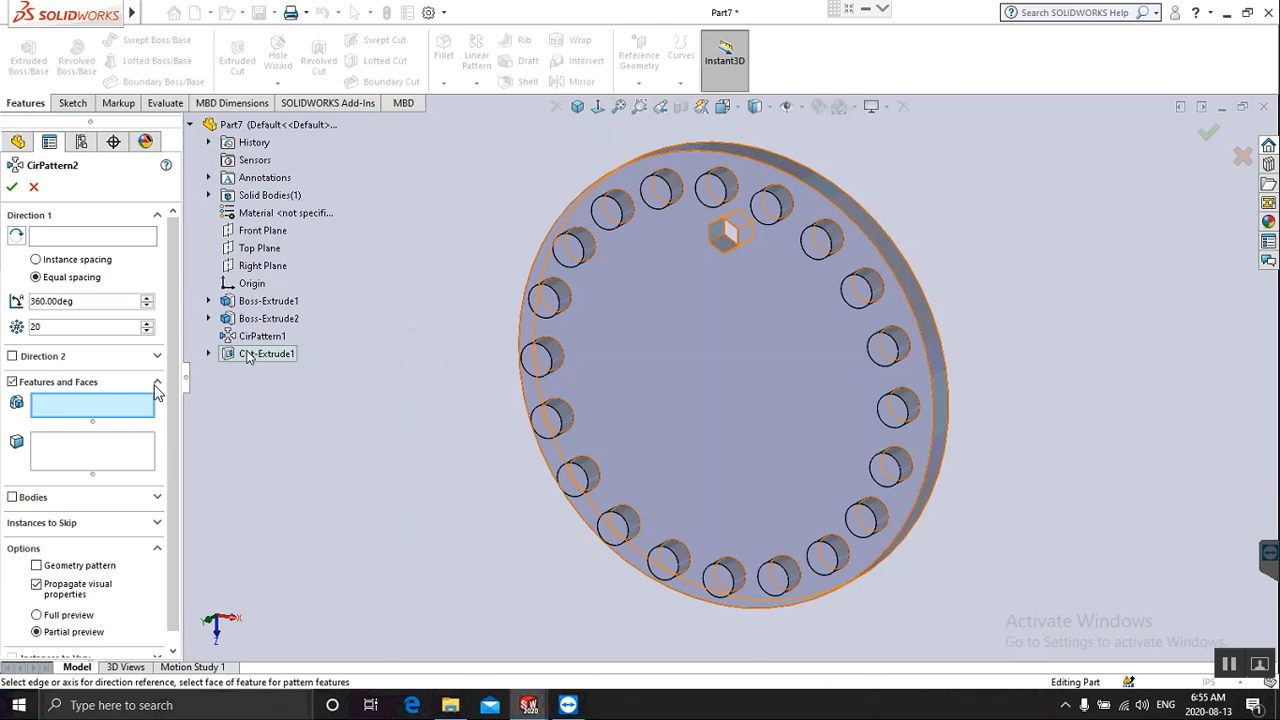
pyautogui.click(250, 356)
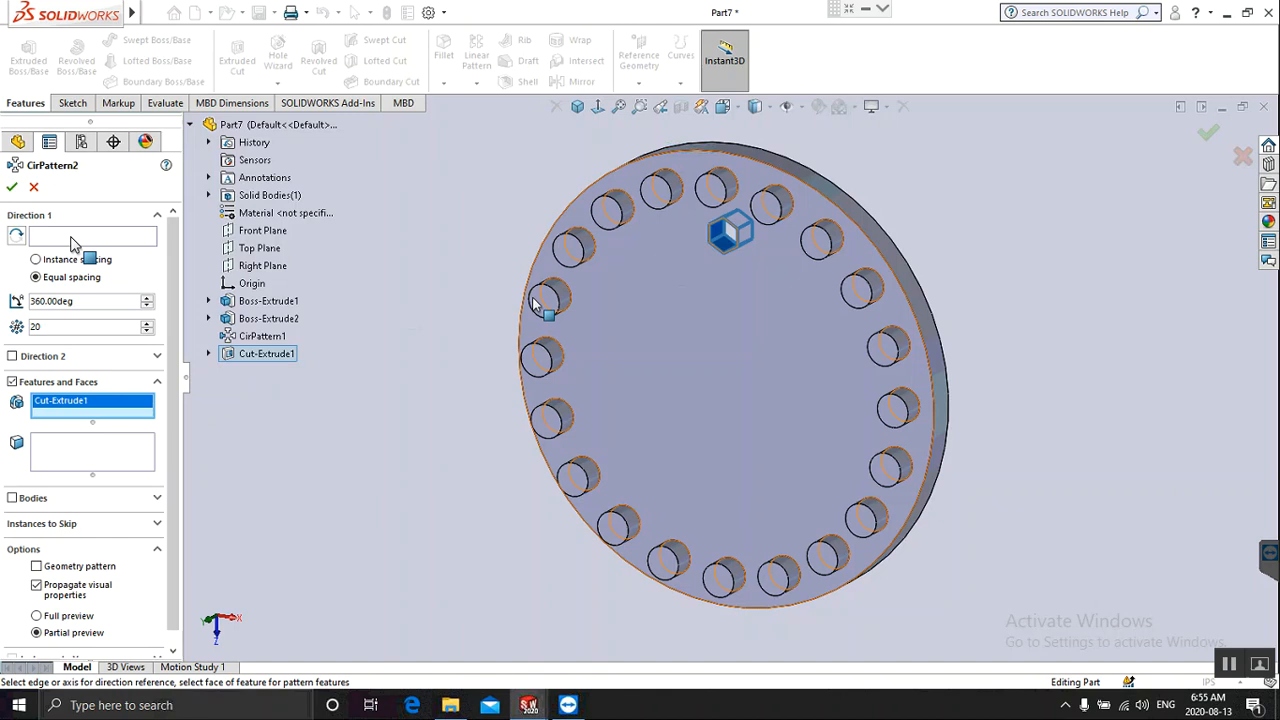
pyautogui.click(72, 244)
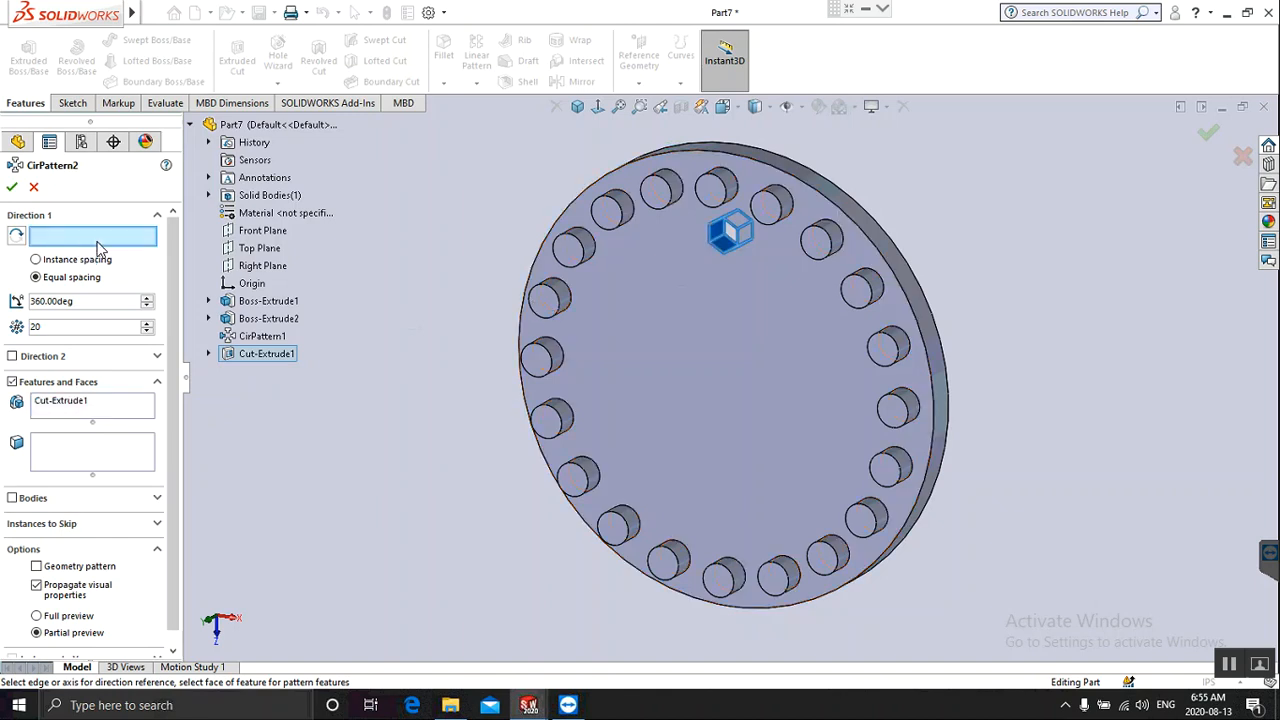
pyautogui.click(897, 270)
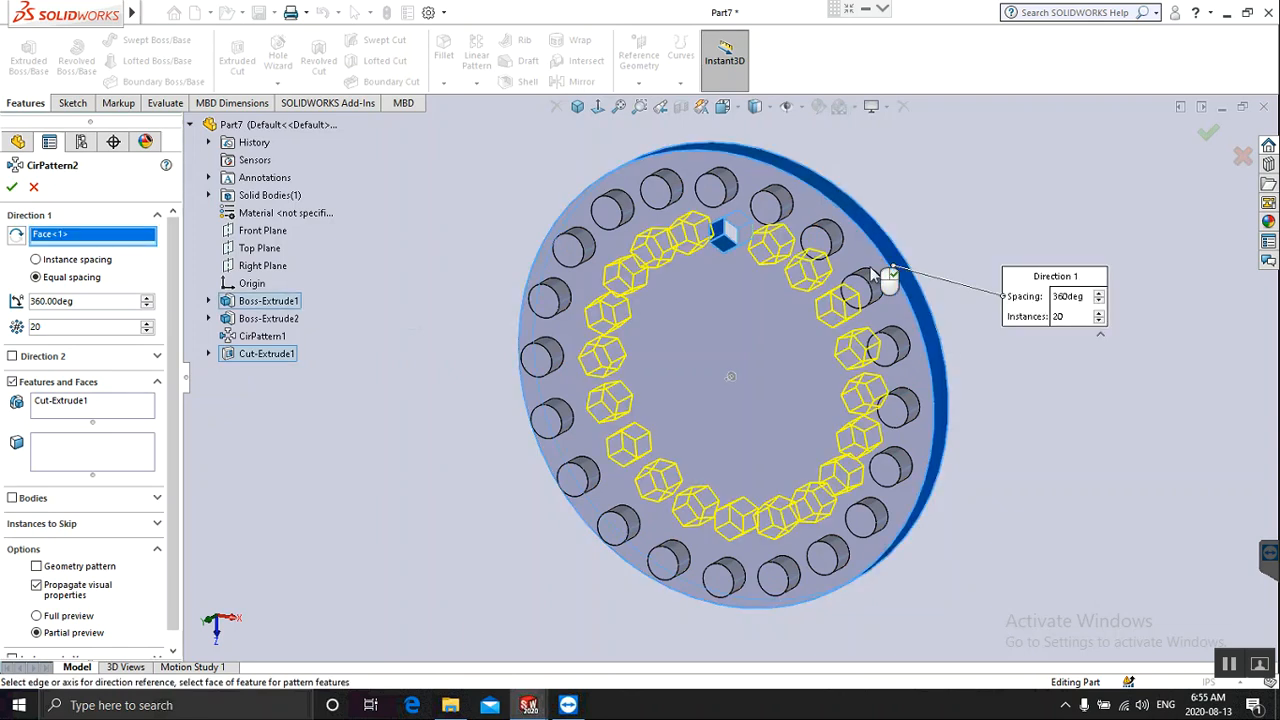
# Reduce the hexagonal cut's circular pattern to 11 equally spaced instances and create it.
pyautogui.click(147, 334)
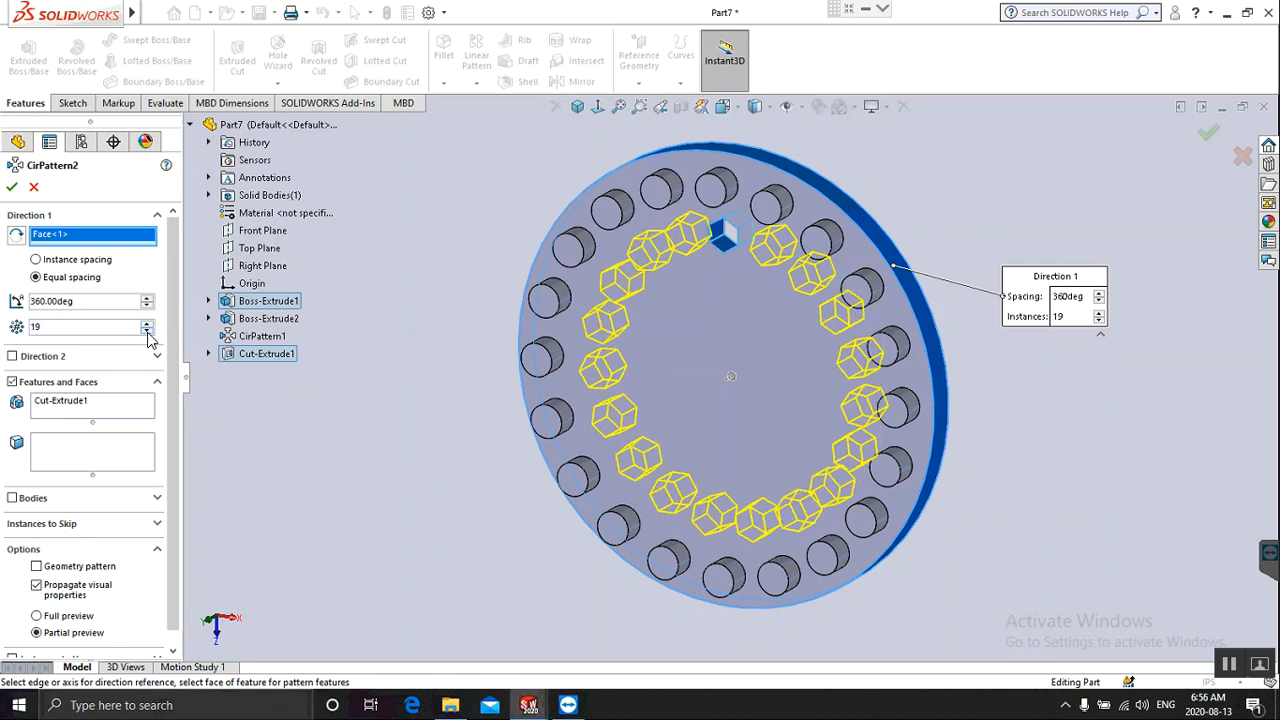
pyautogui.click(147, 333)
pyautogui.click(147, 333)
pyautogui.click(147, 333)
pyautogui.click(147, 333)
pyautogui.click(147, 333)
pyautogui.click(147, 333)
pyautogui.click(147, 333)
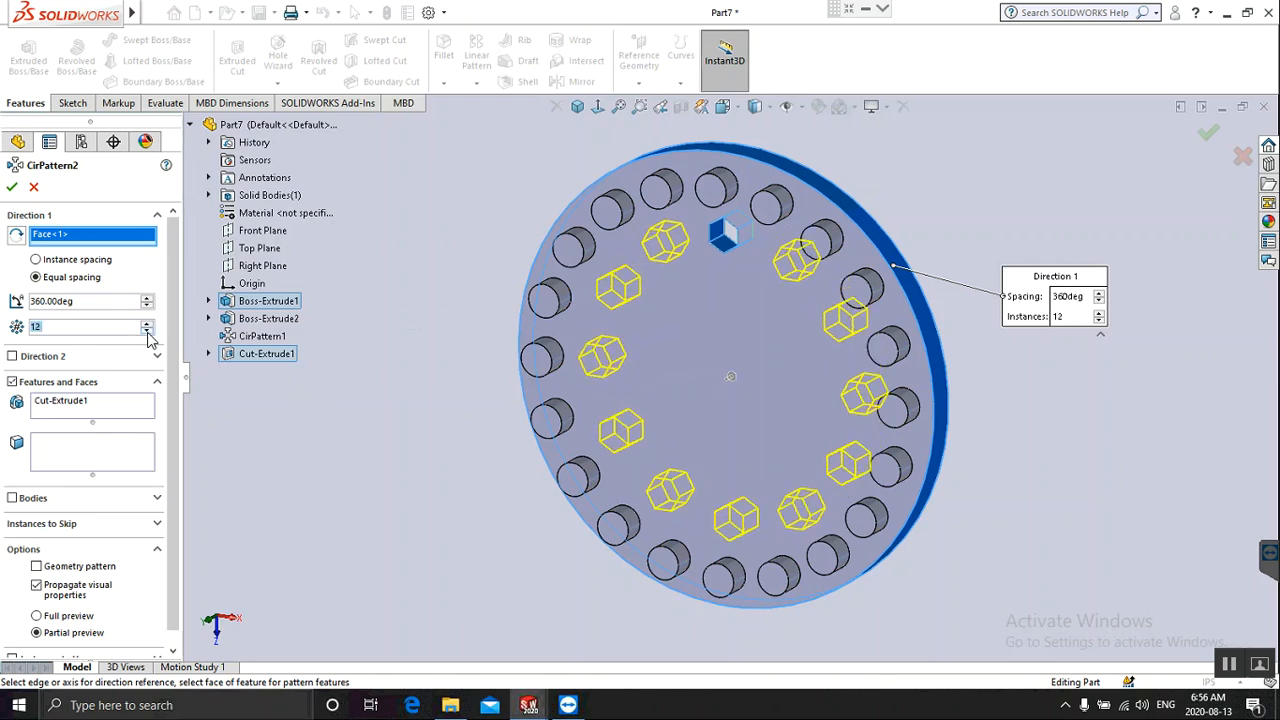
pyautogui.click(147, 333)
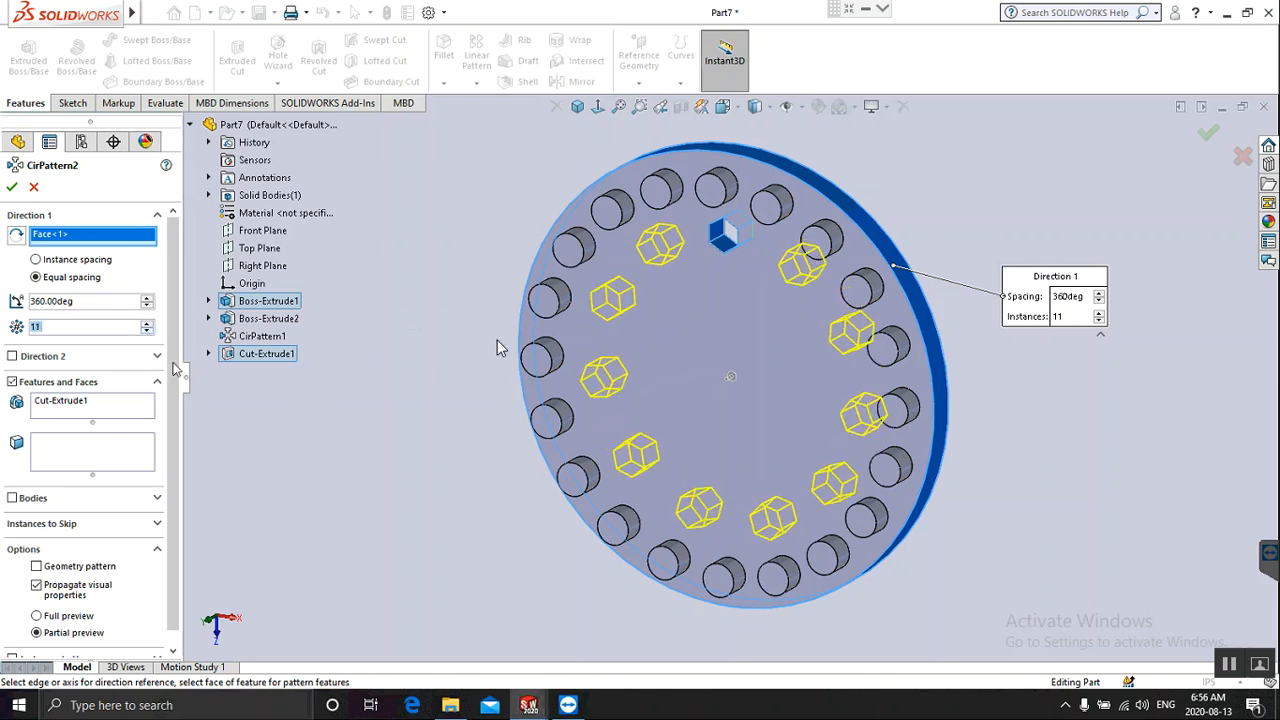
pyautogui.click(12, 189)
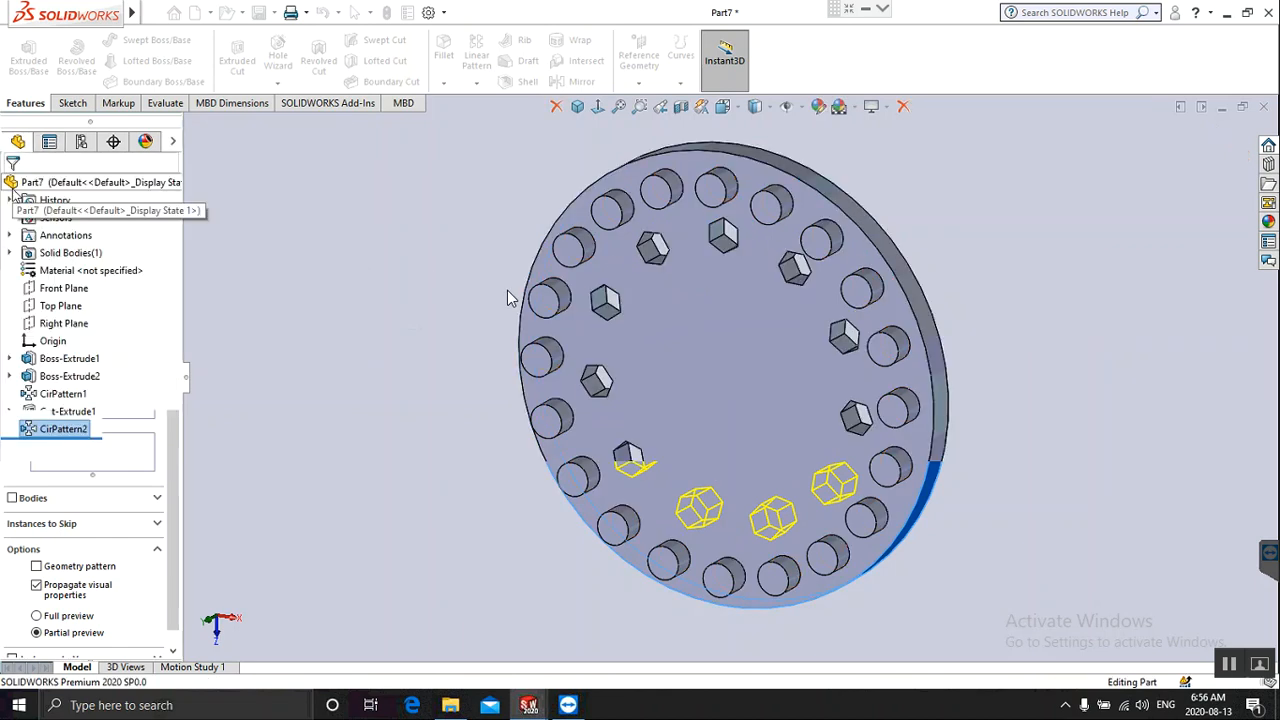
pyautogui.click(474, 367)
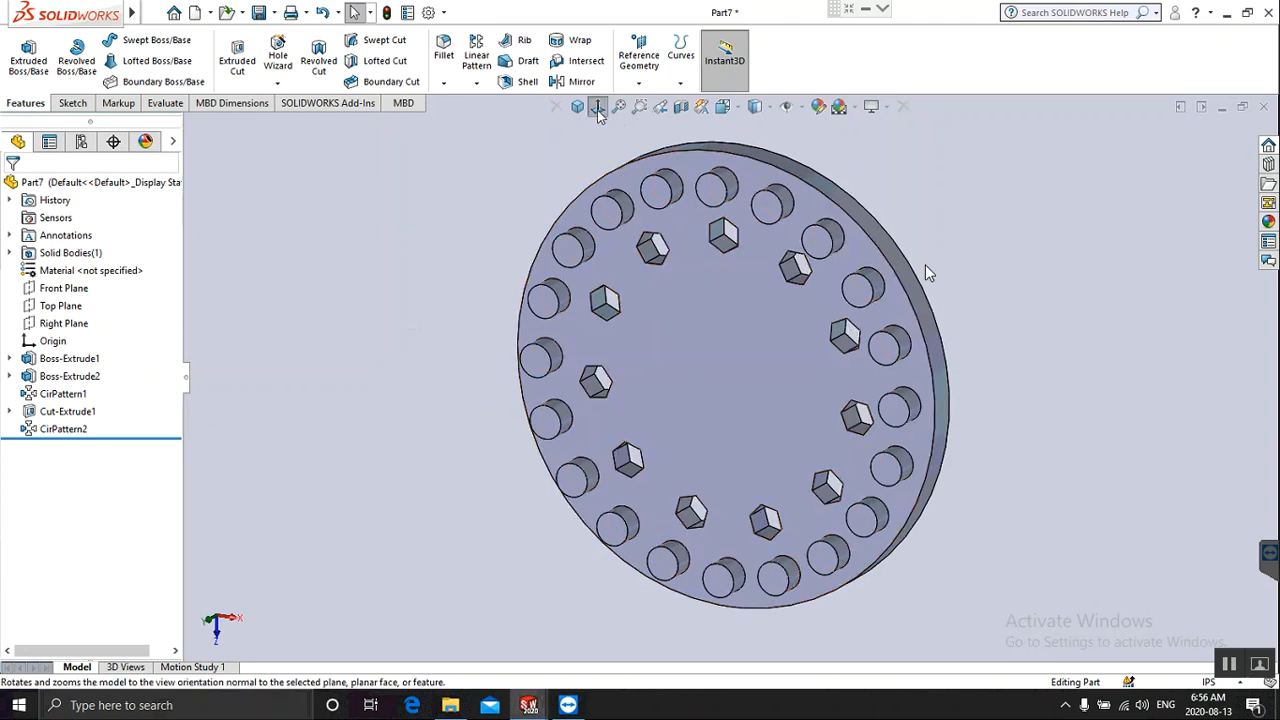
# Start an extruded boss with a new sketch on the disc face carrying the round bosses, viewed straight on.
pyautogui.click(598, 110)
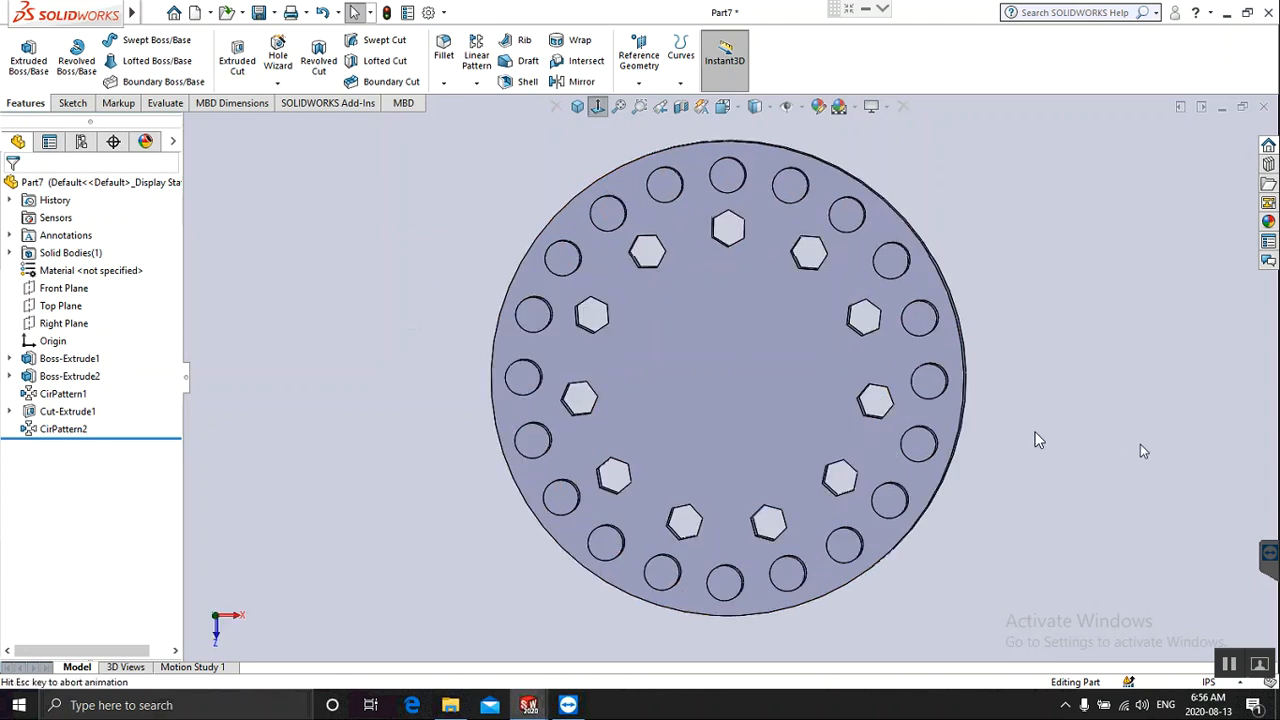
pyautogui.moveTo(1019, 258); pyautogui.dragTo(816, 273, button='middle')
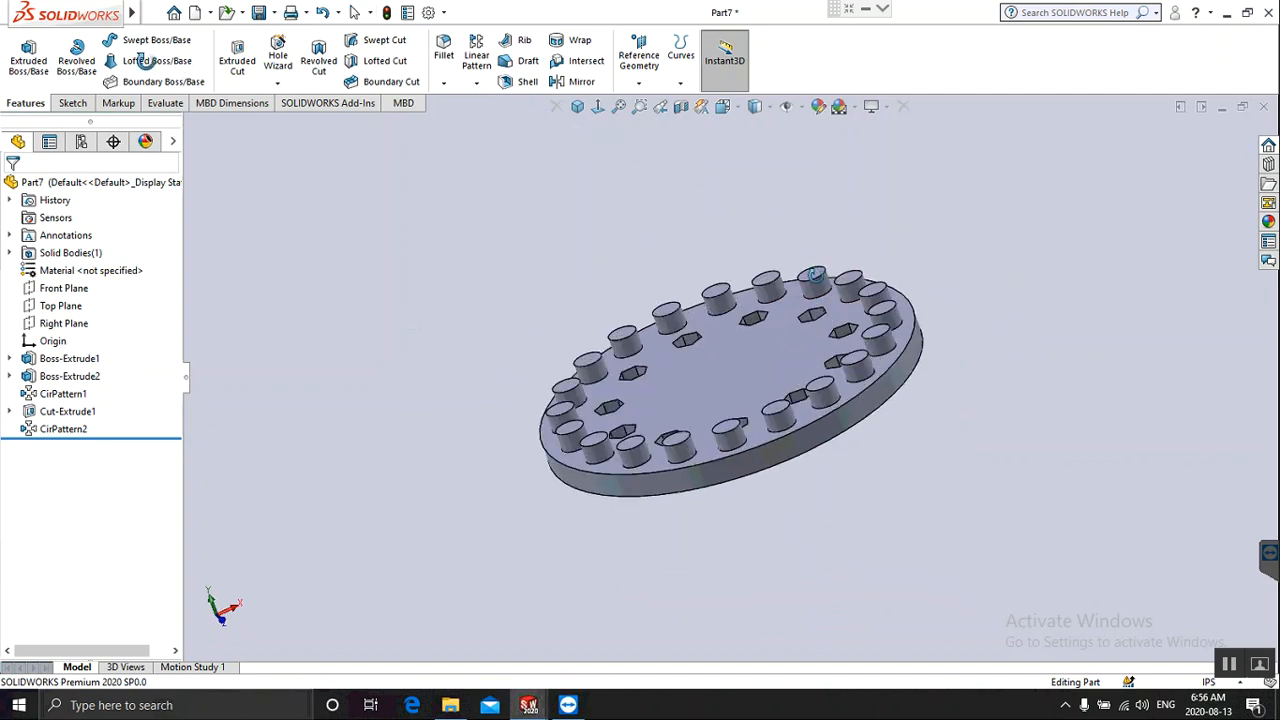
pyautogui.click(35, 68)
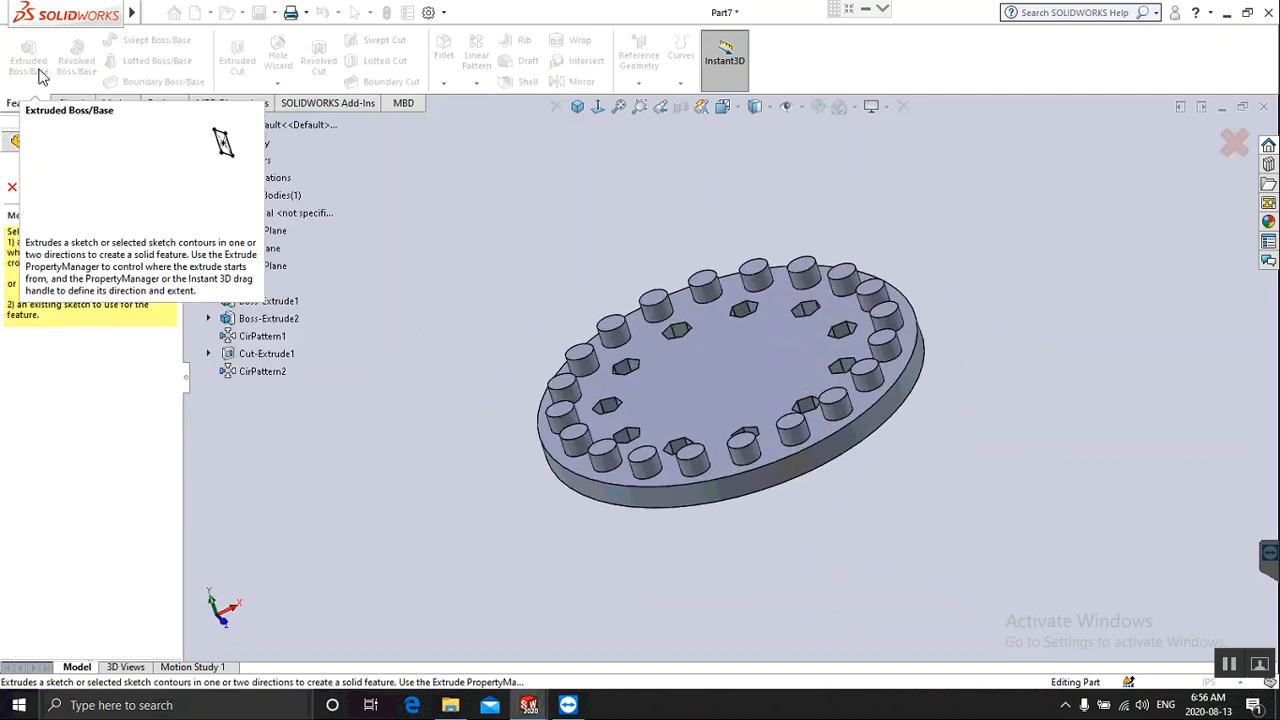
pyautogui.click(728, 344)
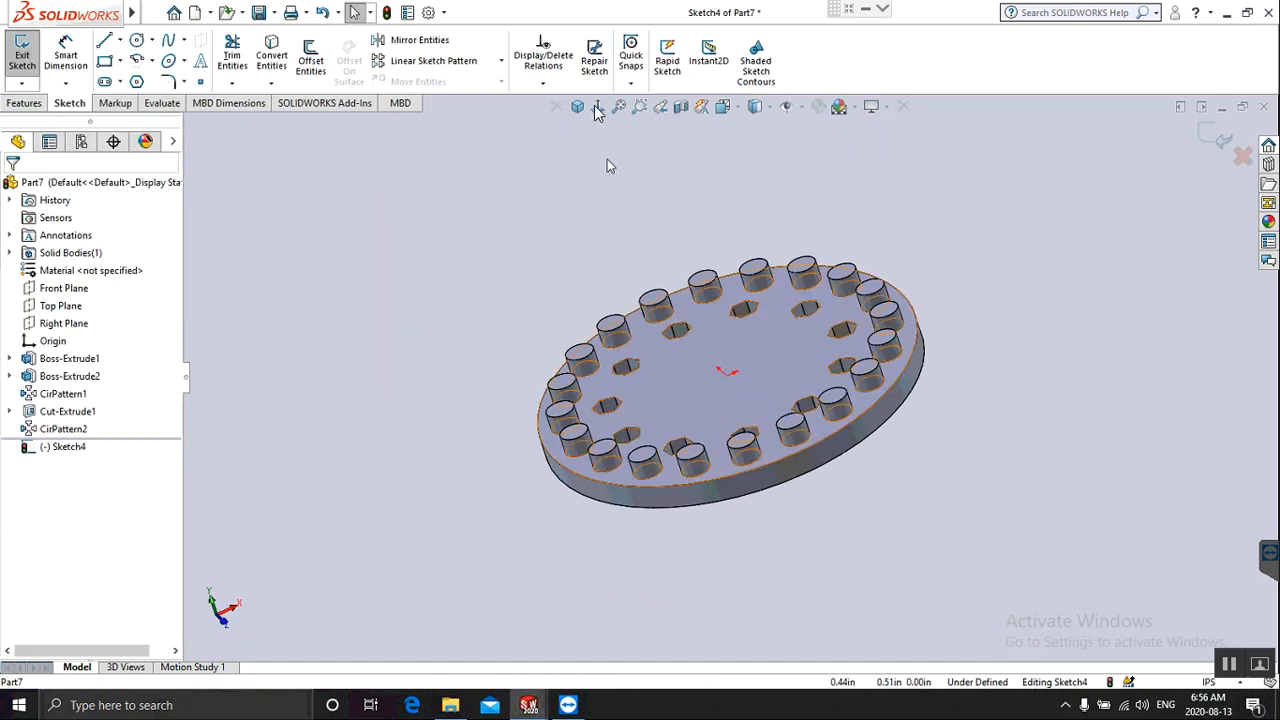
pyautogui.click(597, 107)
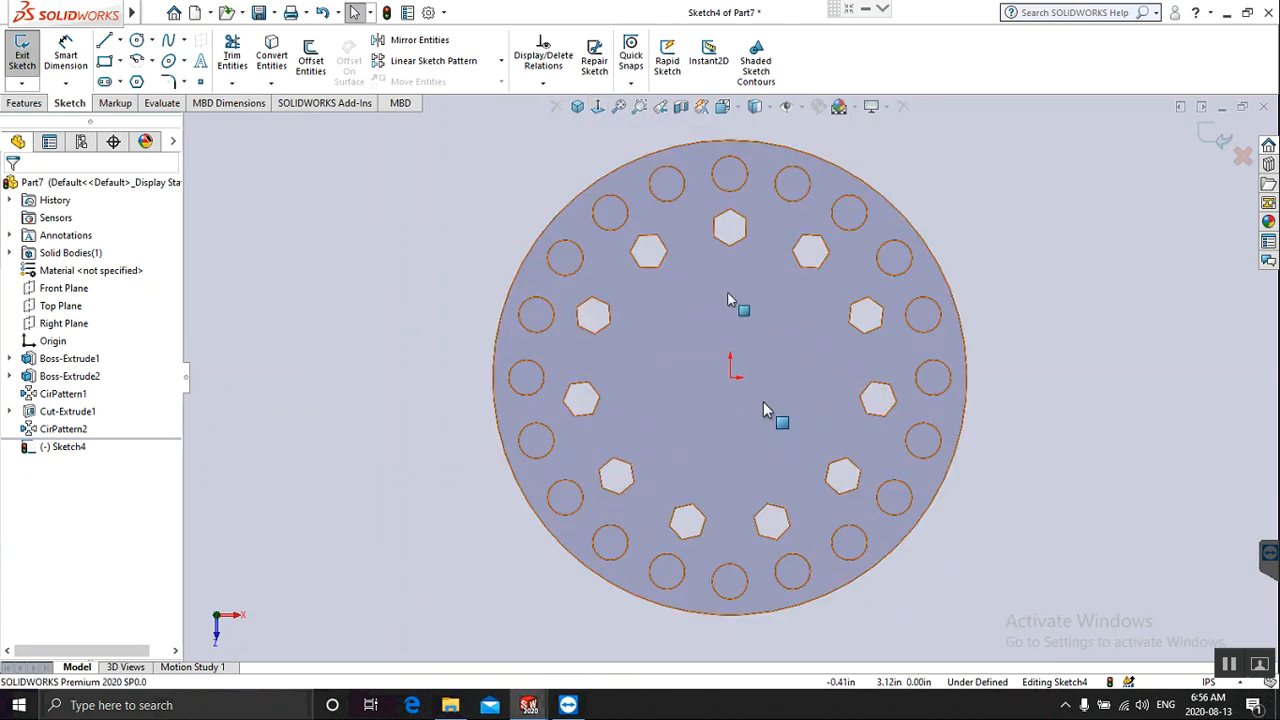
# Sketch a three-point arc of about 1.27 in radius rising outward from the disc's rim, just left of its topmost point.
pyautogui.scroll(5, 763, 401)
pyautogui.scroll(-5, 728, 328)
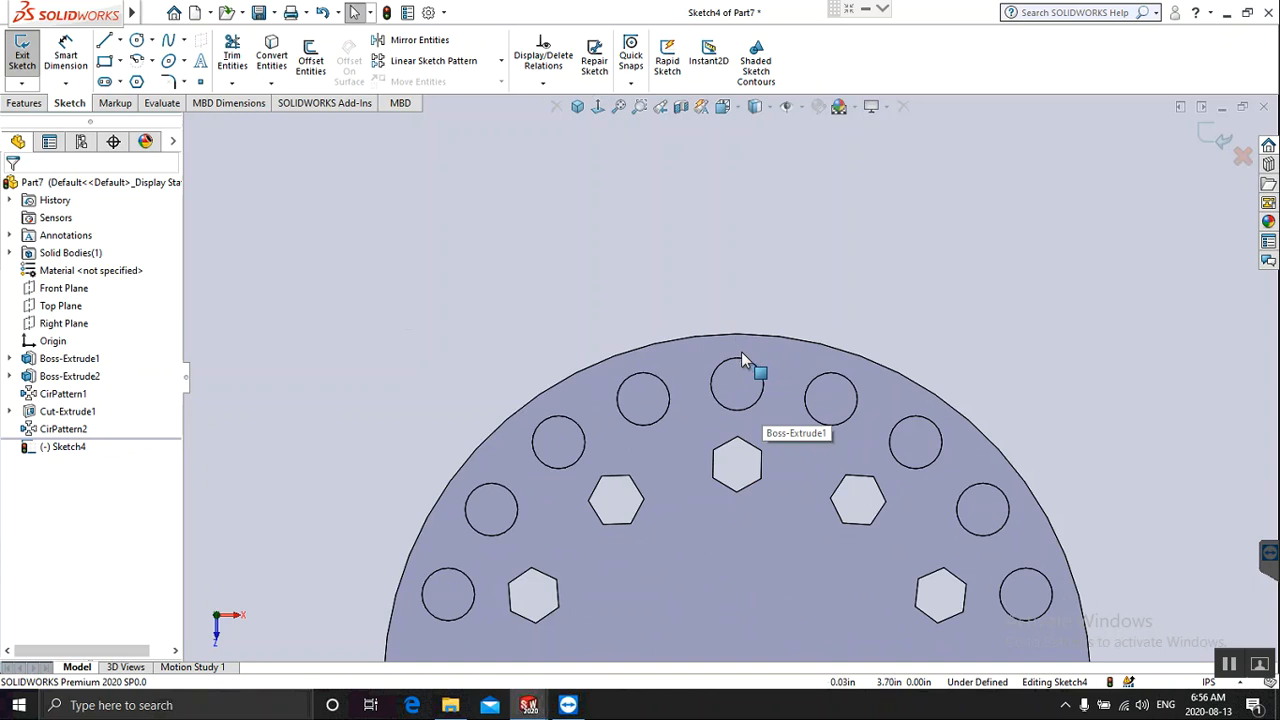
pyautogui.scroll(-3, 738, 345)
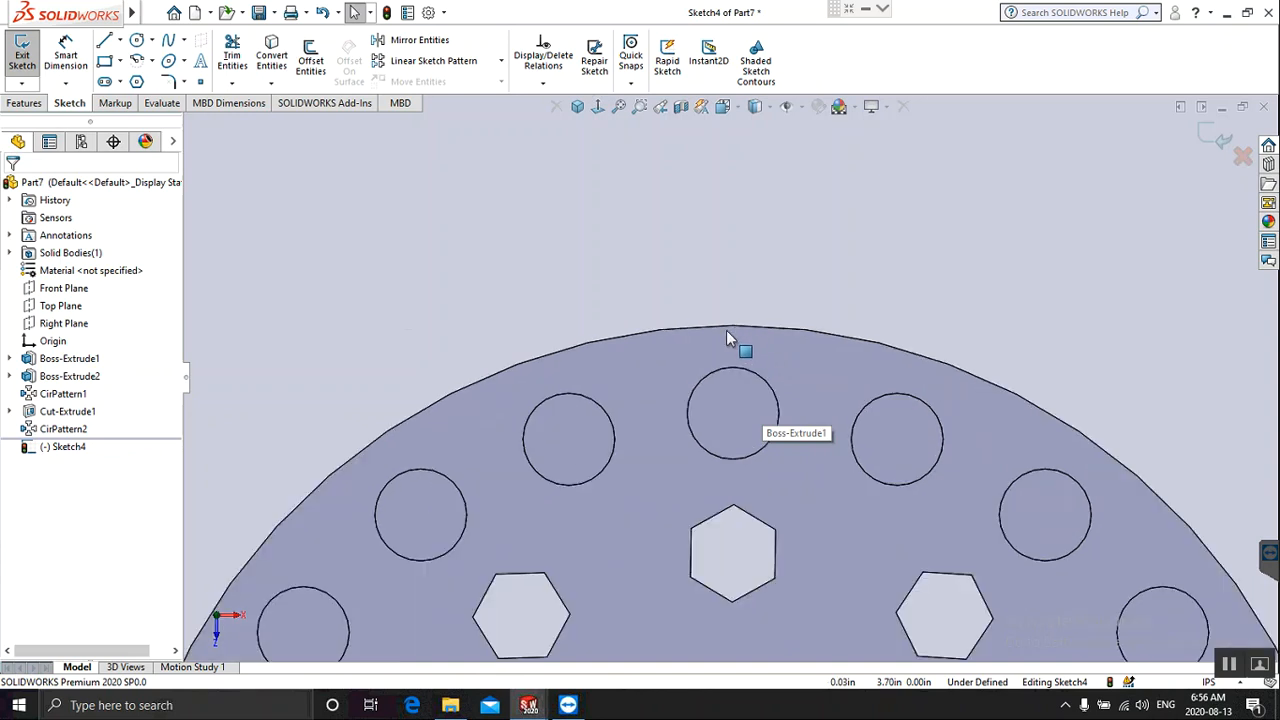
pyautogui.click(153, 62)
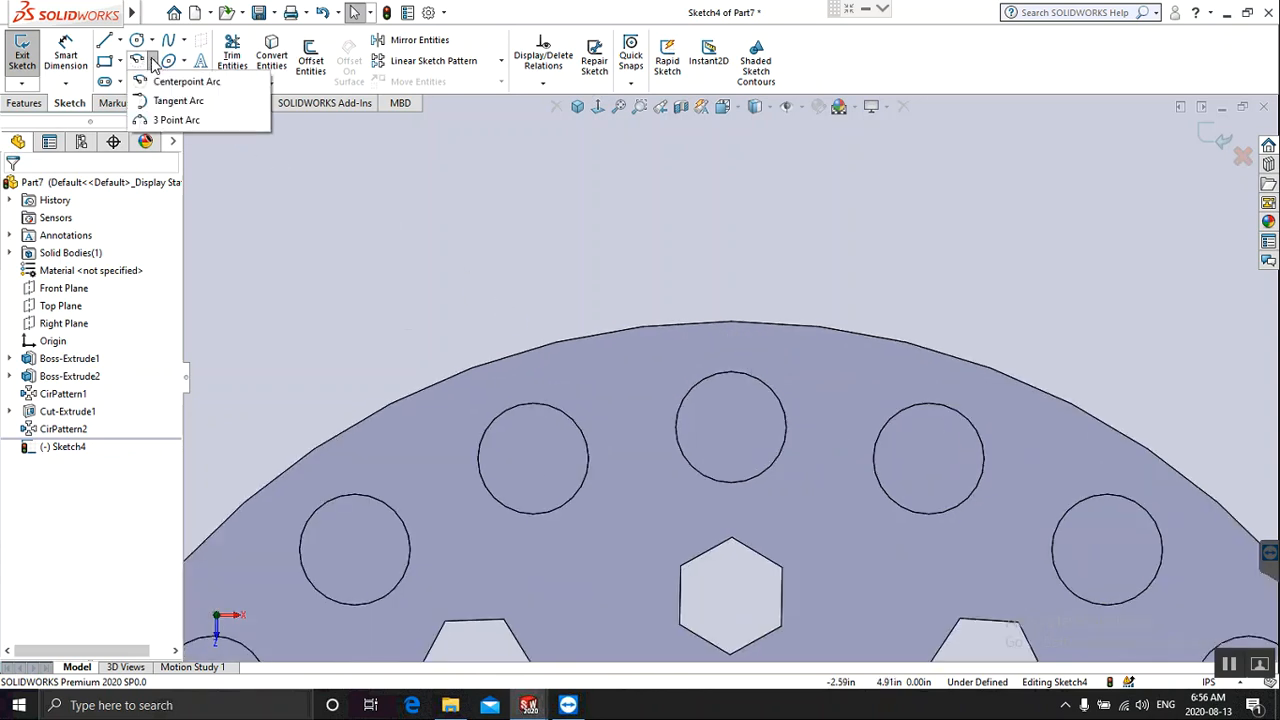
pyautogui.click(165, 119)
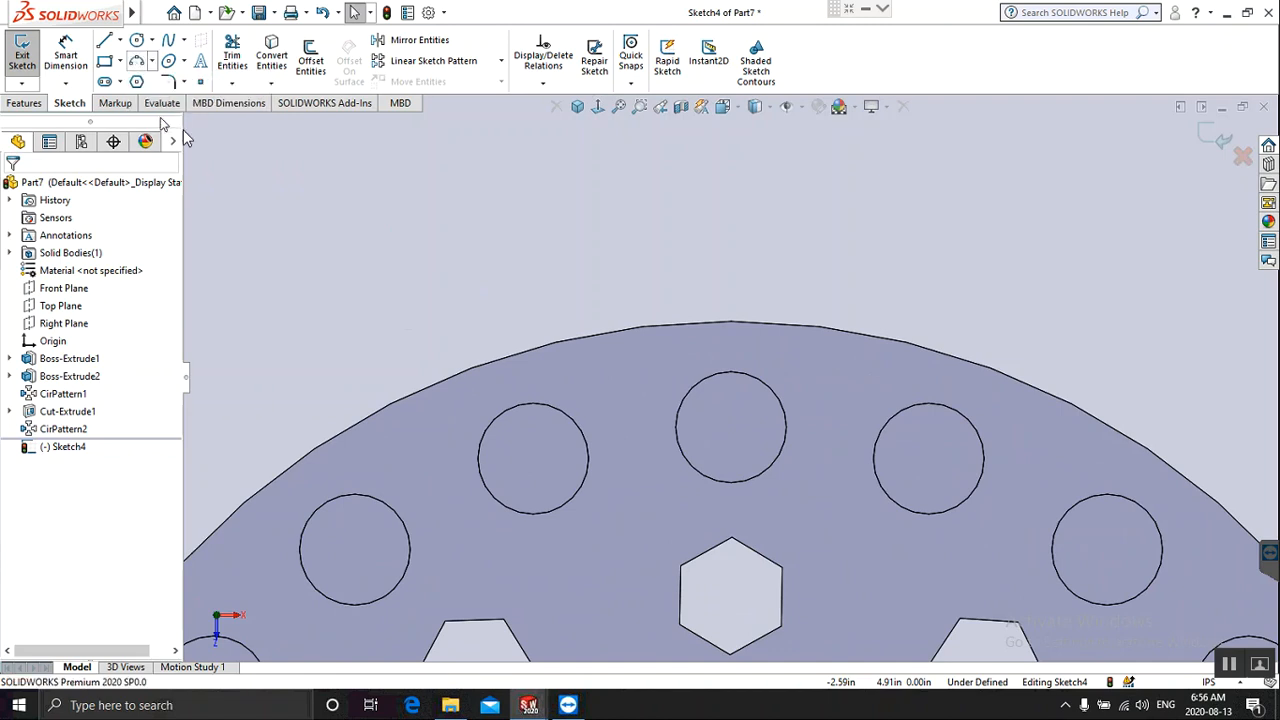
pyautogui.click(660, 326)
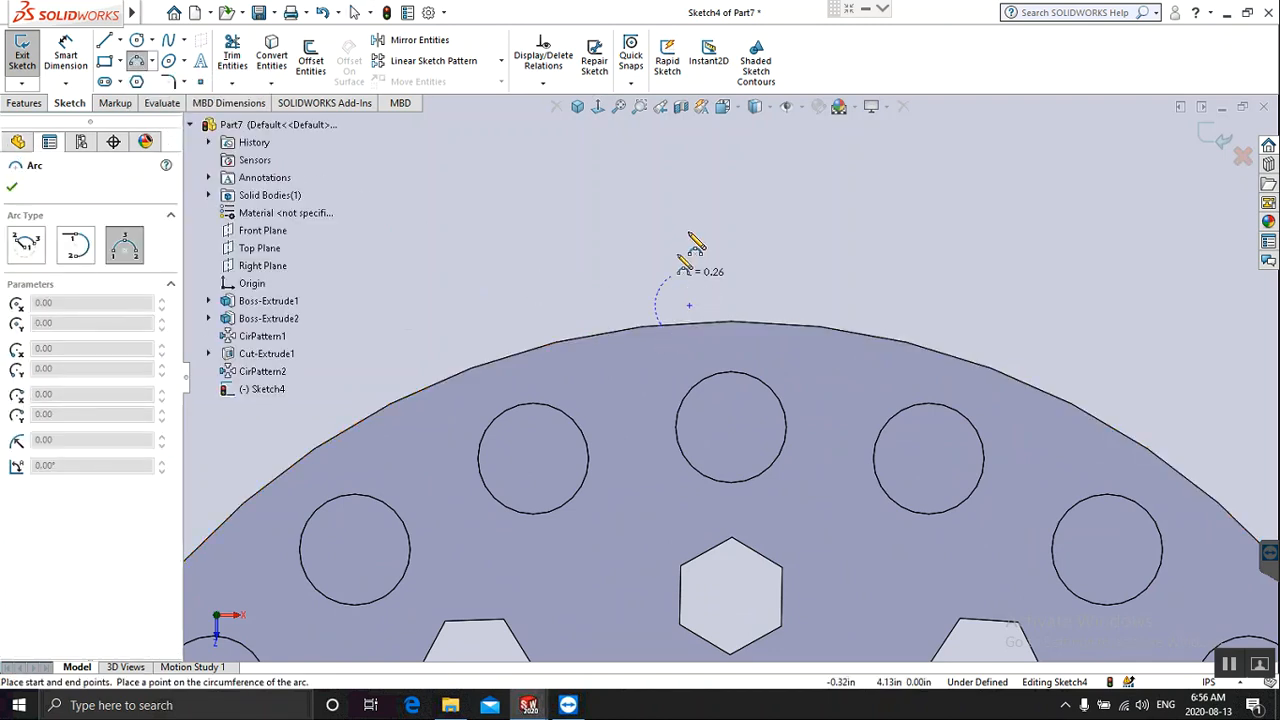
pyautogui.click(700, 198)
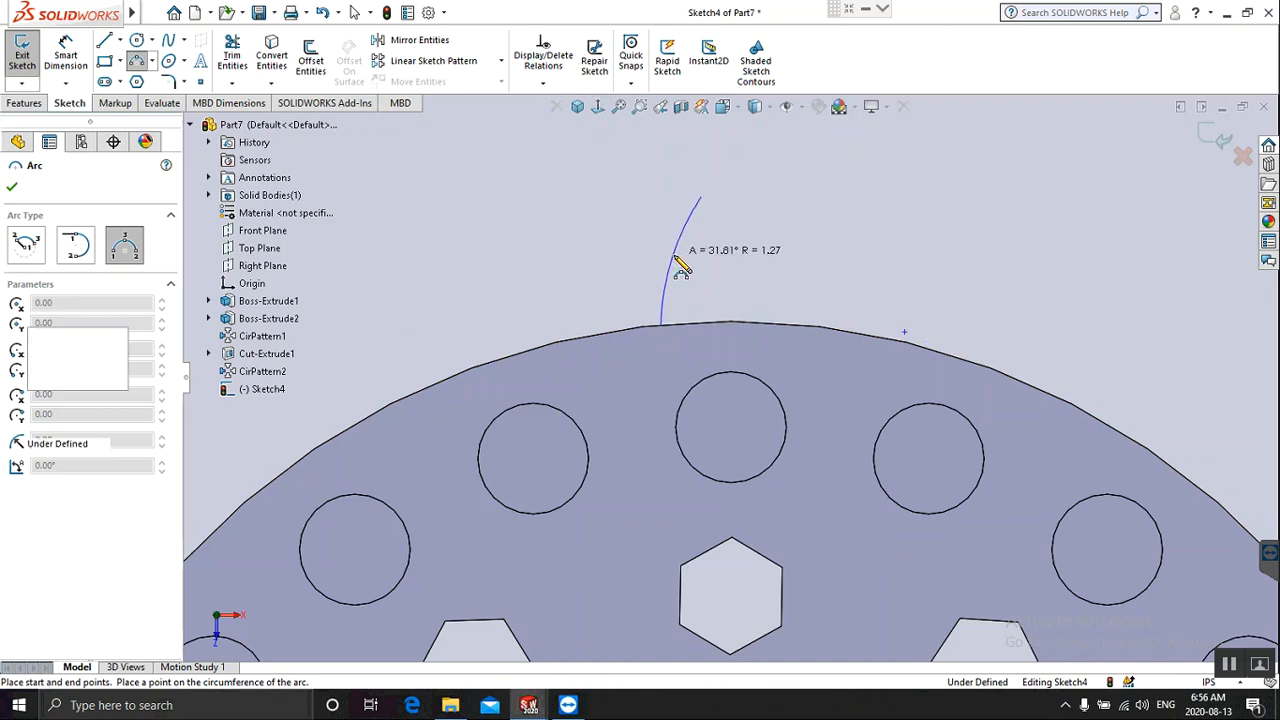
pyautogui.click(682, 266)
pyautogui.rightClick(678, 262)
pyautogui.click(690, 268)
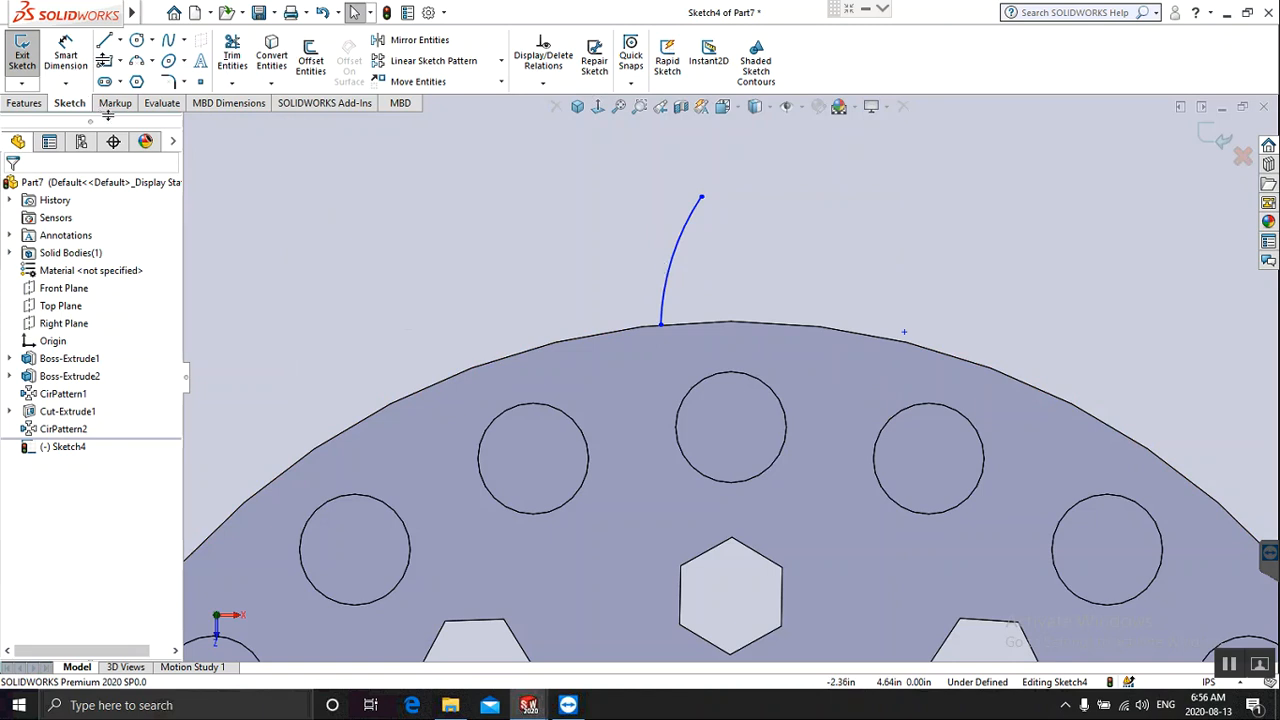
# Sketch a vertical line about 0.53 in long from the rim's topmost point and a horizontal line about 0.37 in long leftward across the arc.
pyautogui.click(107, 41)
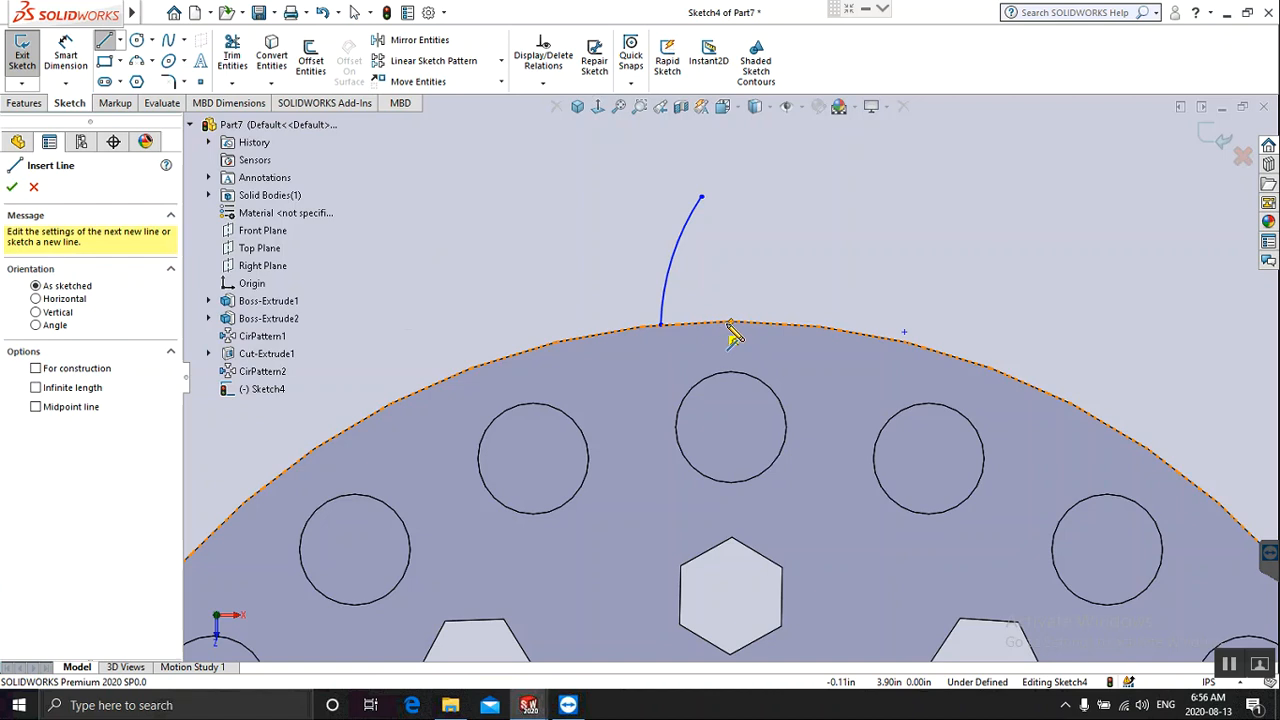
pyautogui.click(731, 324)
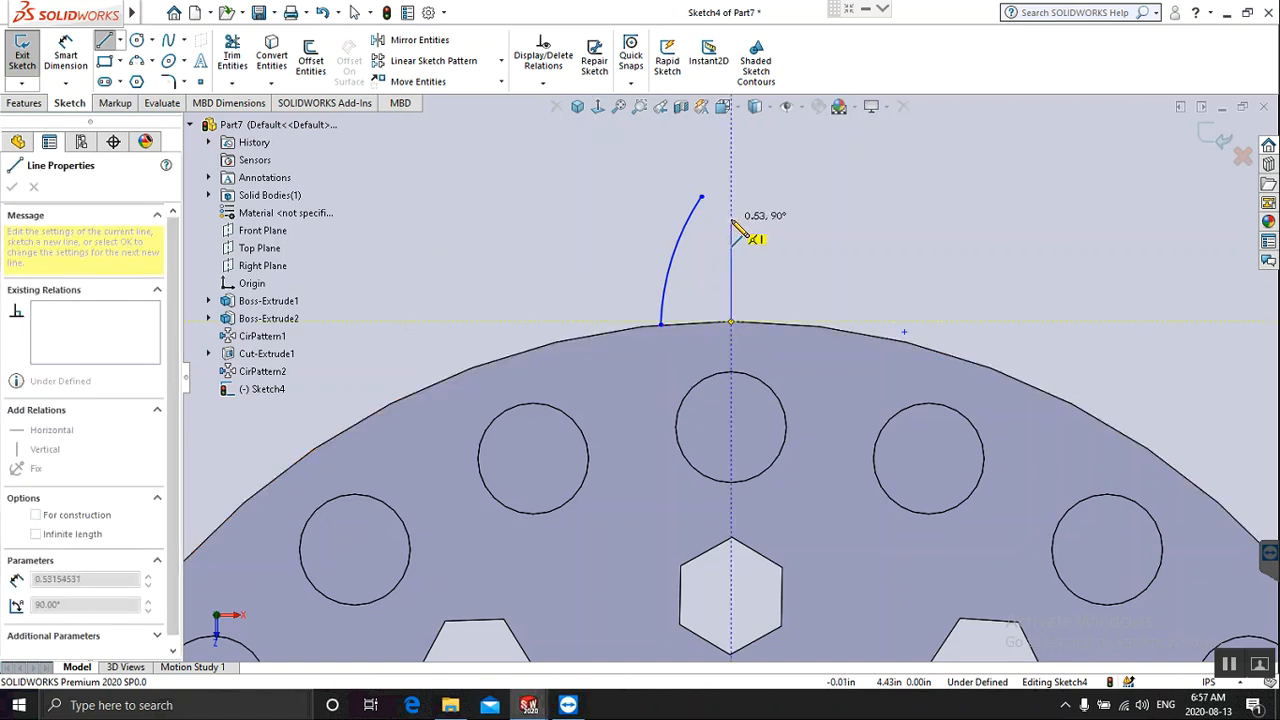
pyautogui.click(731, 218)
pyautogui.click(660, 218)
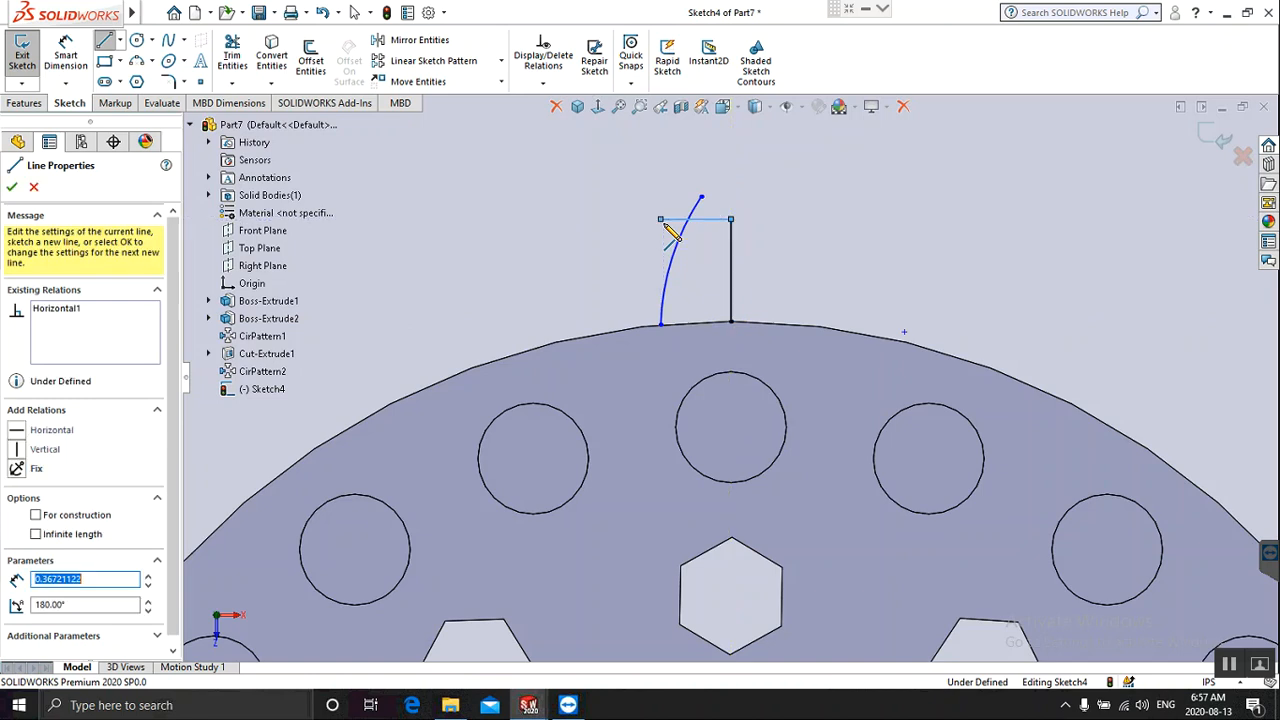
pyautogui.rightClick(668, 230)
pyautogui.click(616, 225)
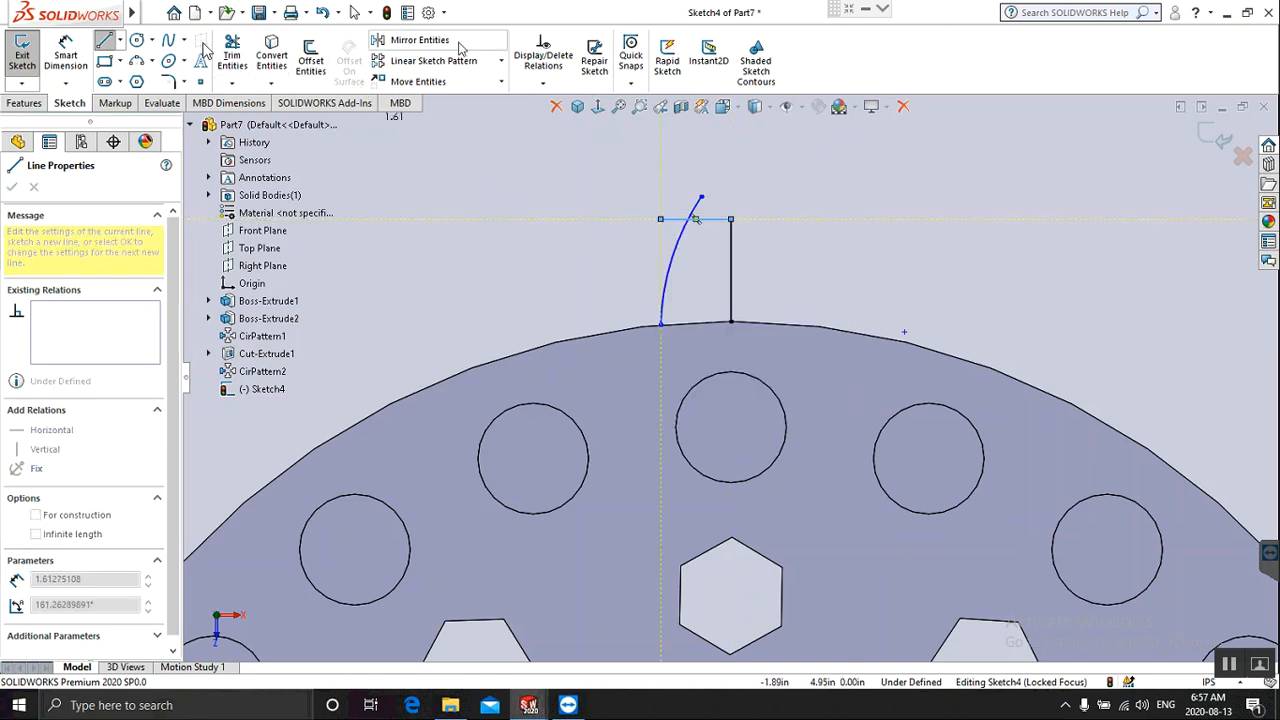
# Trim the ends of the arc and horizontal line beyond their intersection, without keeping trimmed entities as construction geometry.
pyautogui.click(231, 50)
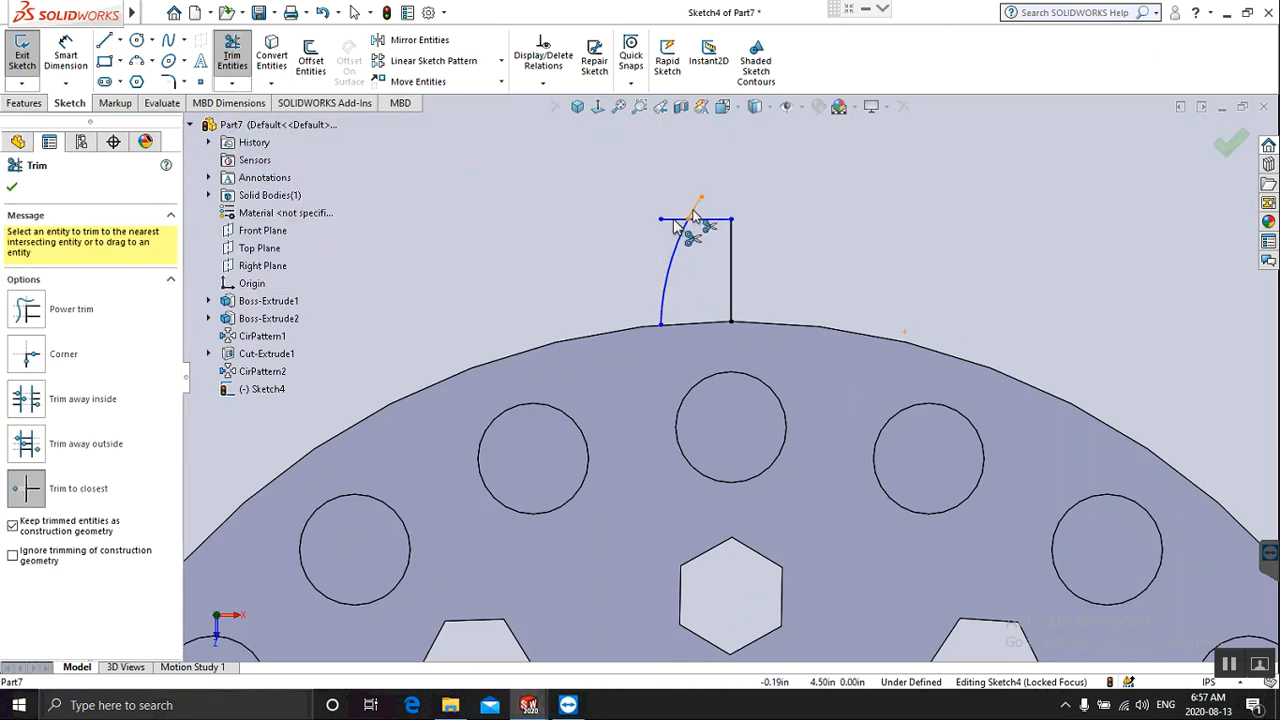
pyautogui.click(12, 526)
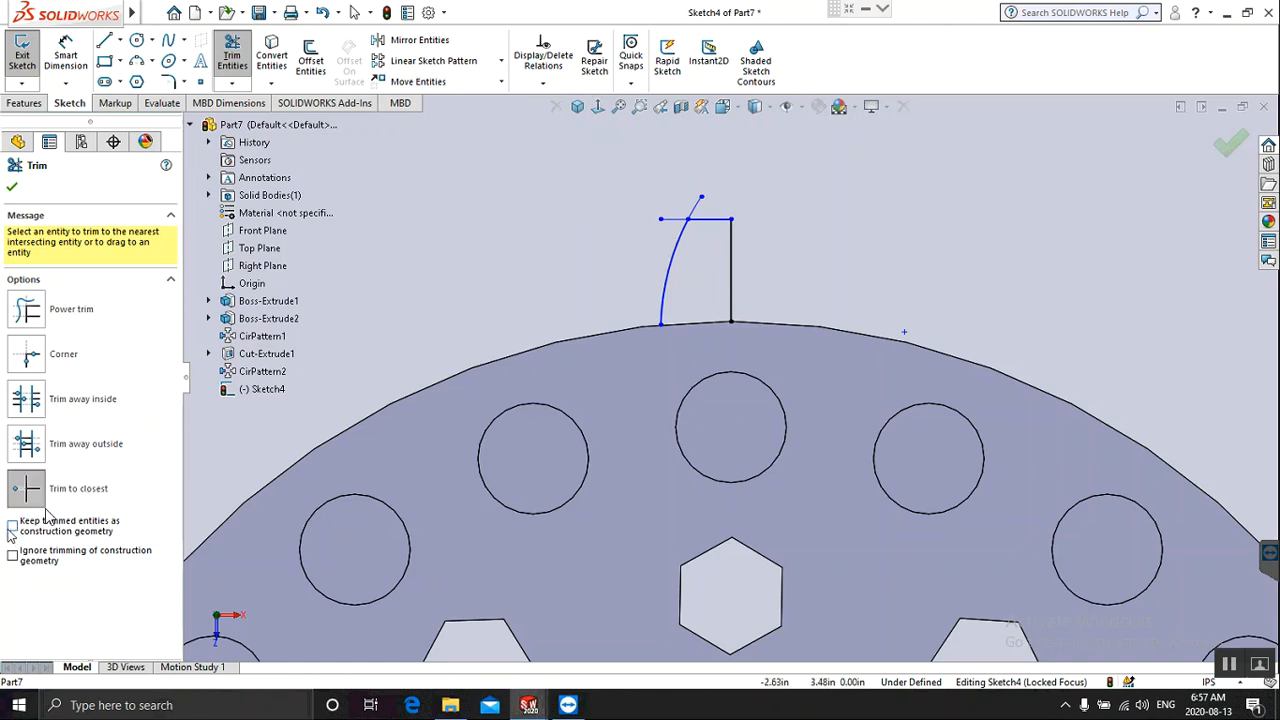
pyautogui.click(665, 221)
pyautogui.click(695, 208)
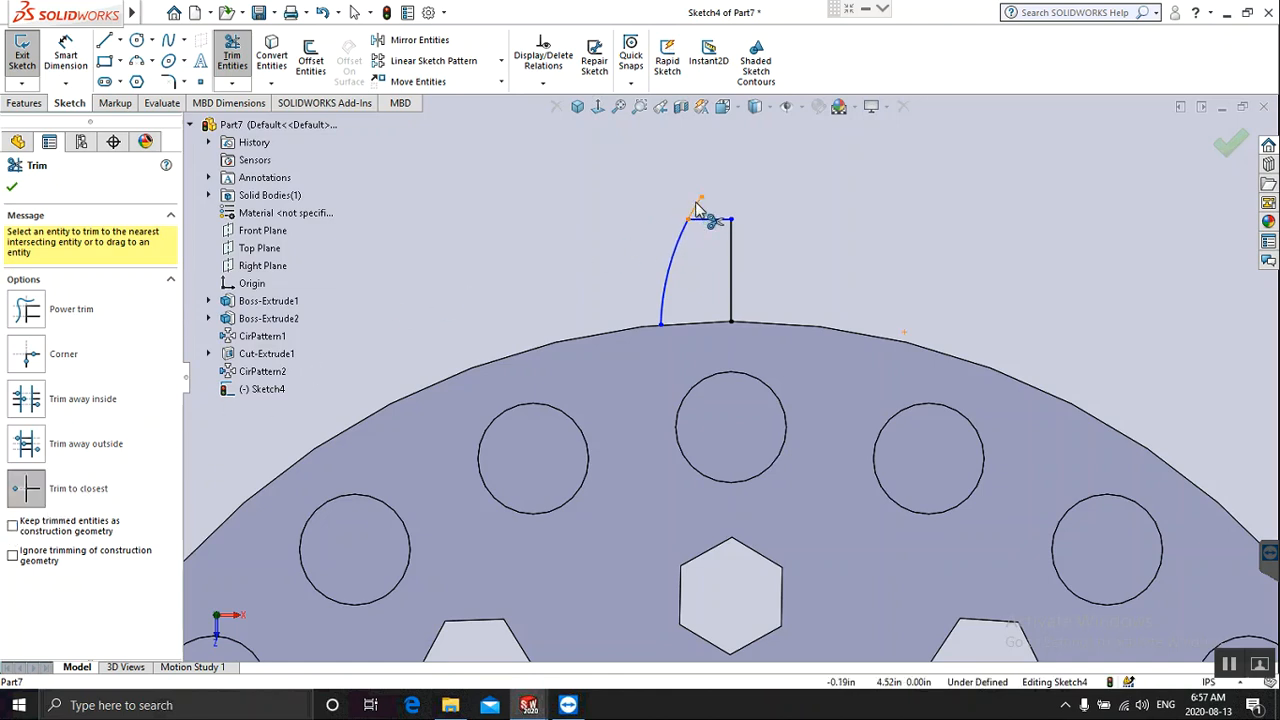
pyautogui.press('Escape')
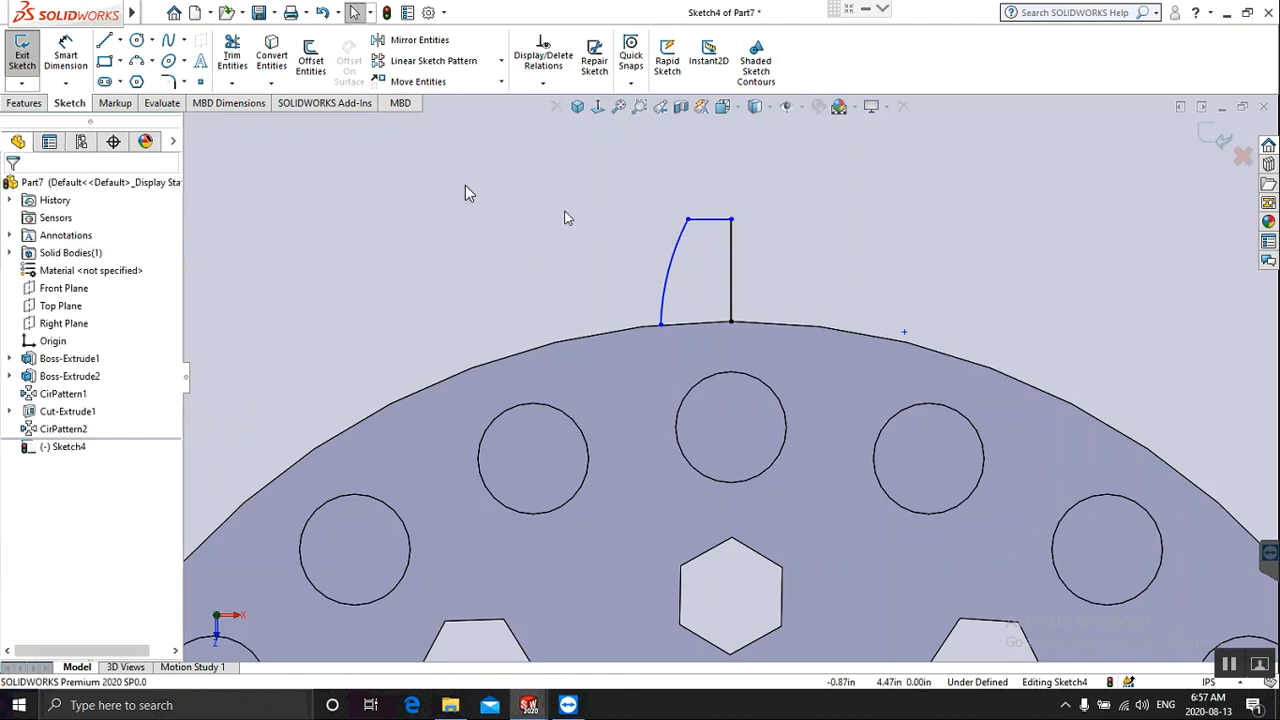
# Mirror the arc and the short horizontal line about the vertical line, keeping the originals.
pyautogui.click(410, 40)
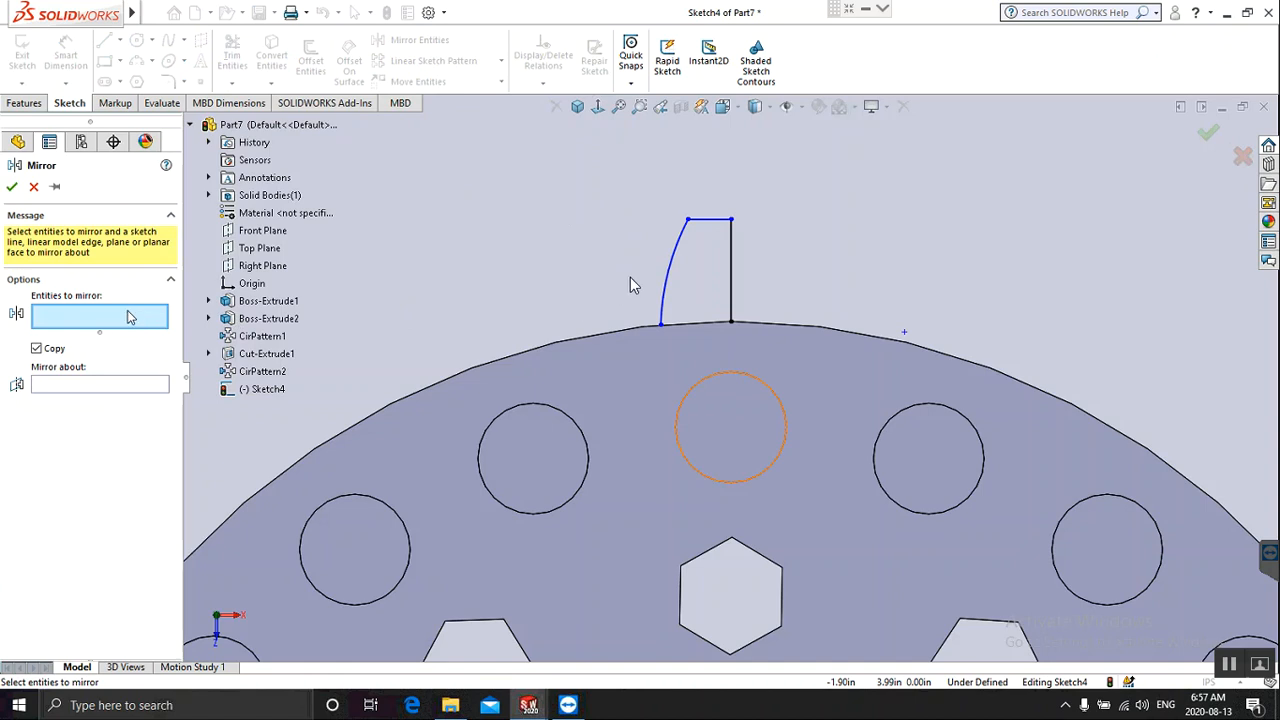
pyautogui.click(679, 240)
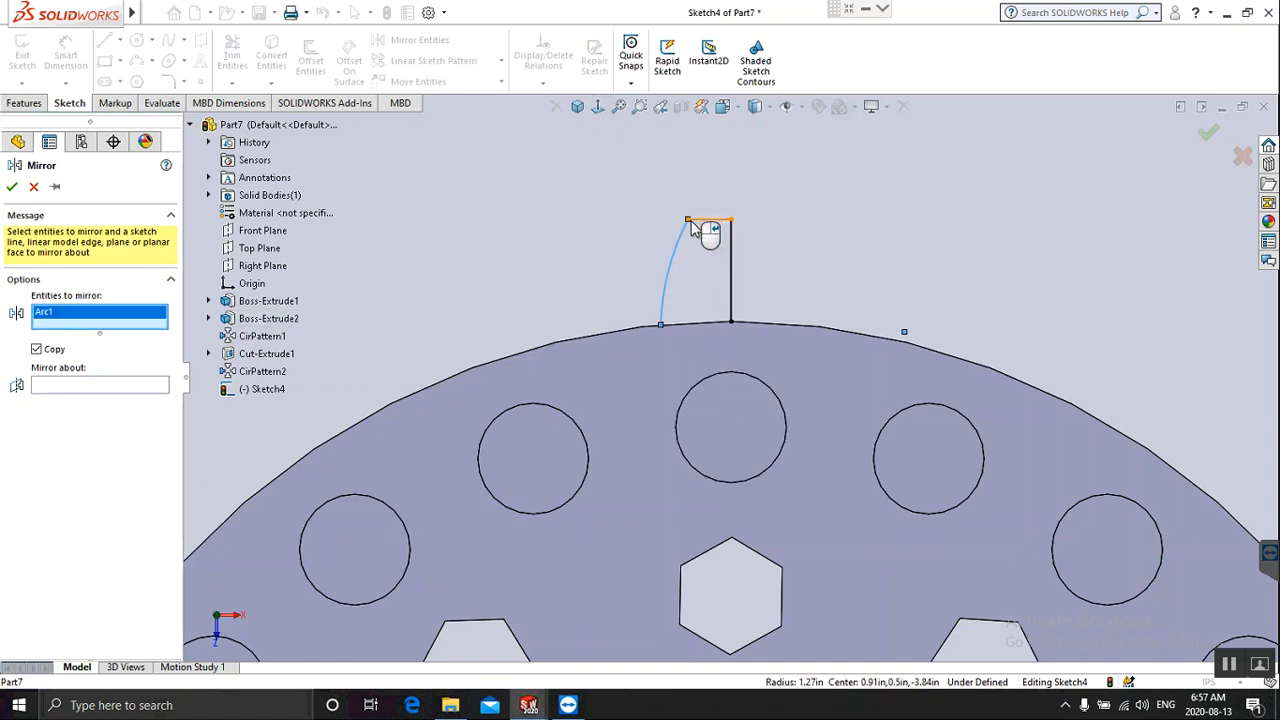
pyautogui.click(698, 220)
pyautogui.click(86, 400)
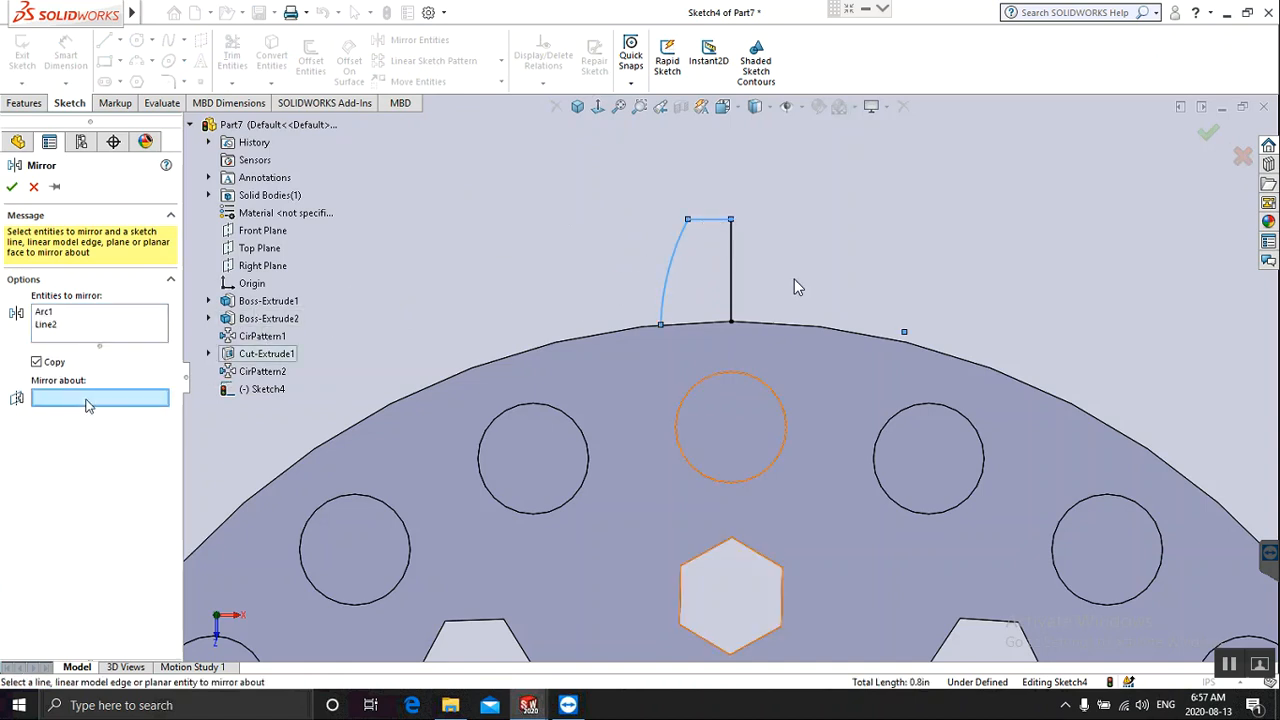
pyautogui.click(731, 262)
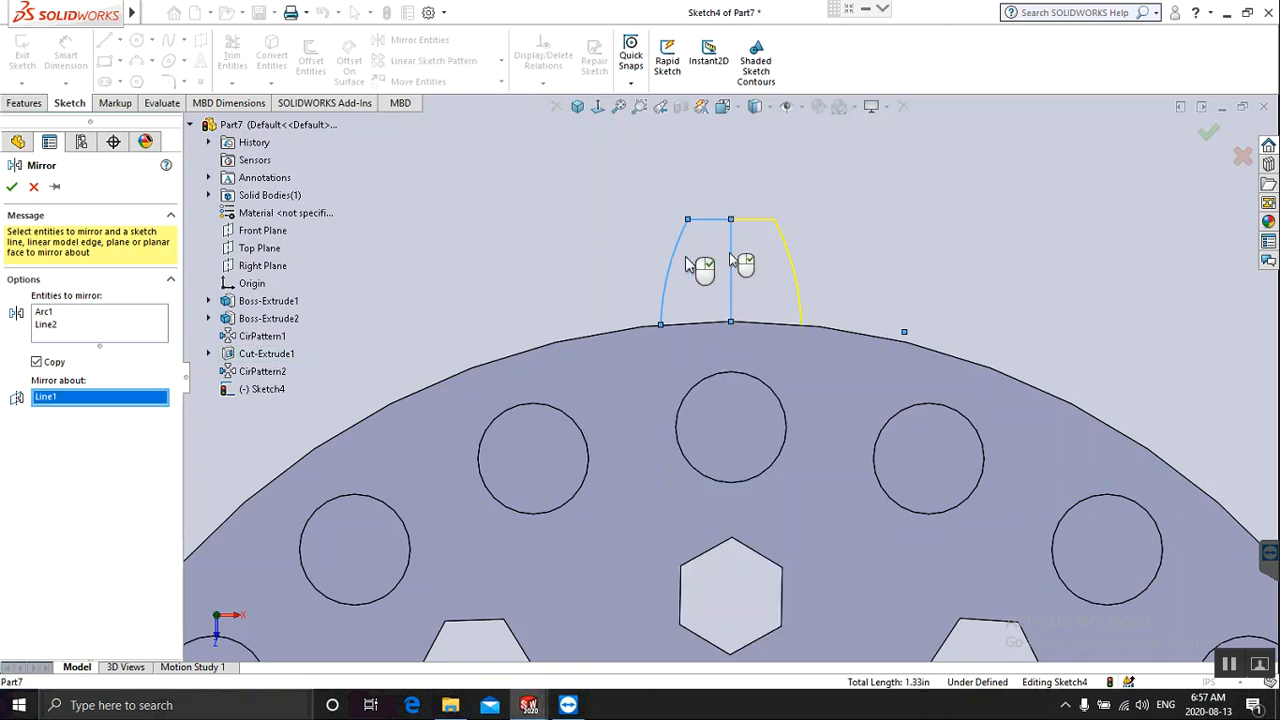
pyautogui.click(12, 187)
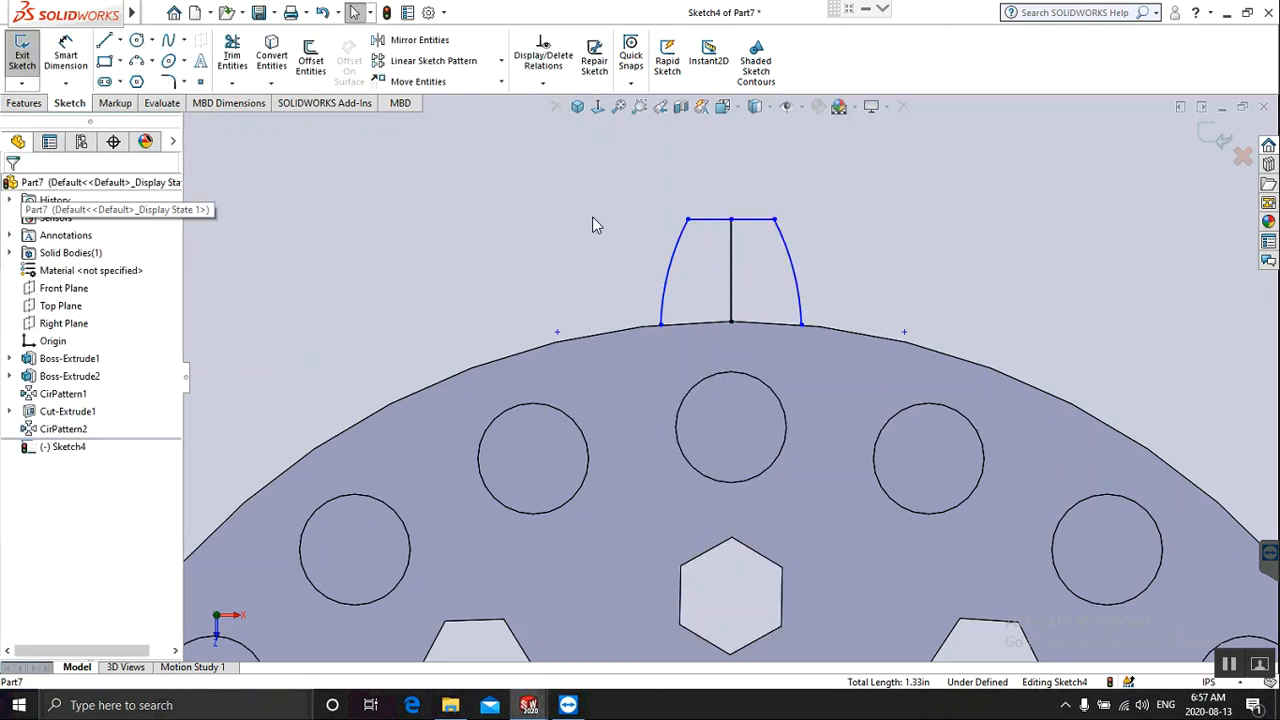
# Convert the vertical centre line to construction geometry and close the tooth profile with a horizontal line between the arcs' lower endpoints.
pyautogui.click(732, 292)
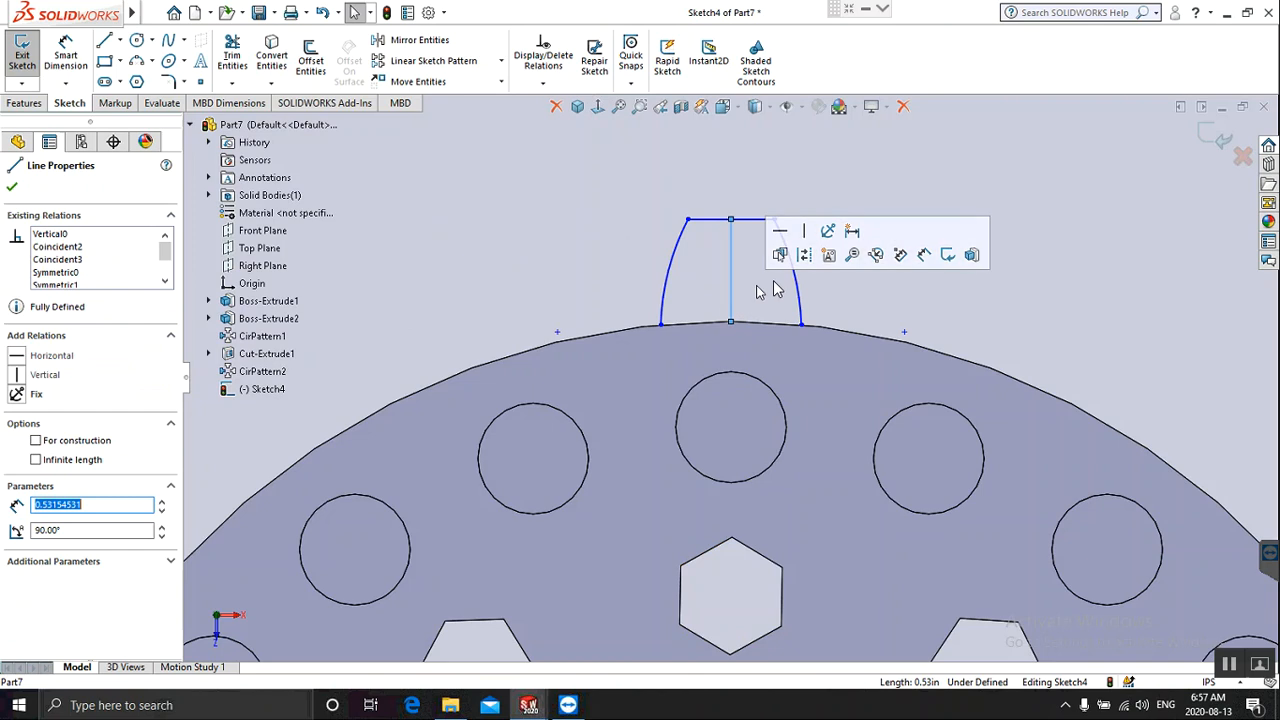
pyautogui.click(804, 255)
pyautogui.press('l')
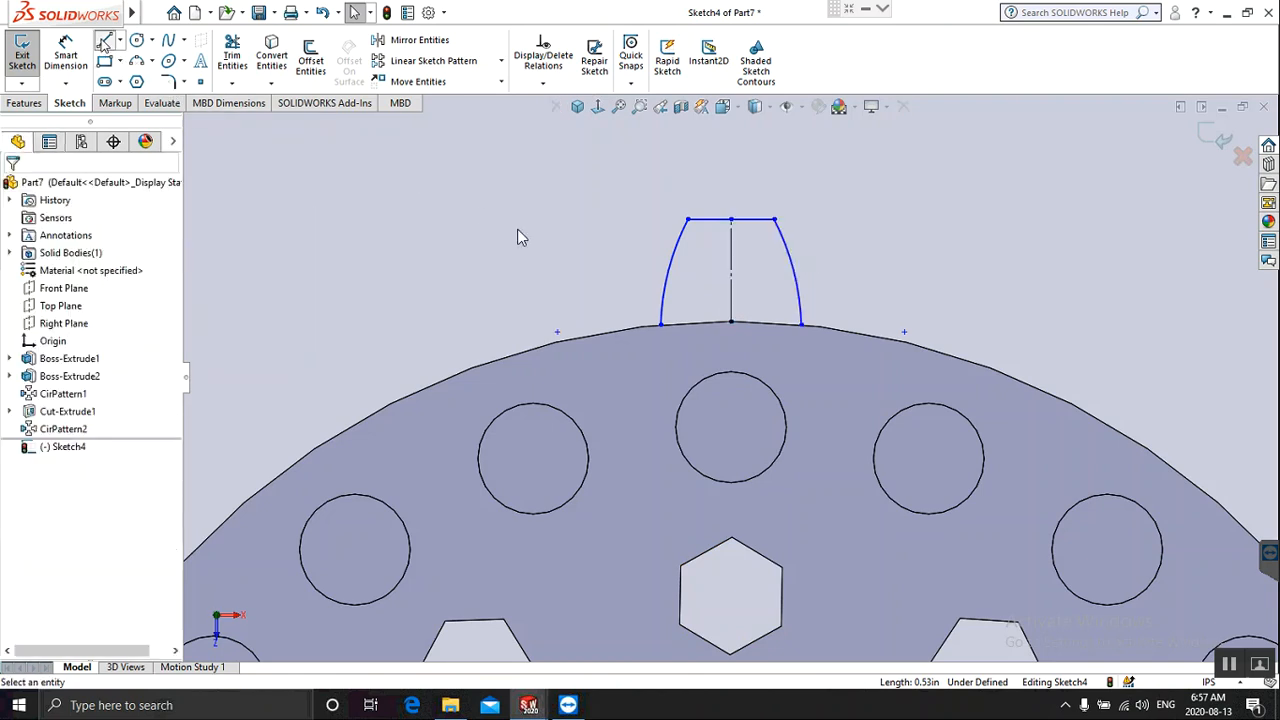
pyautogui.click(661, 326)
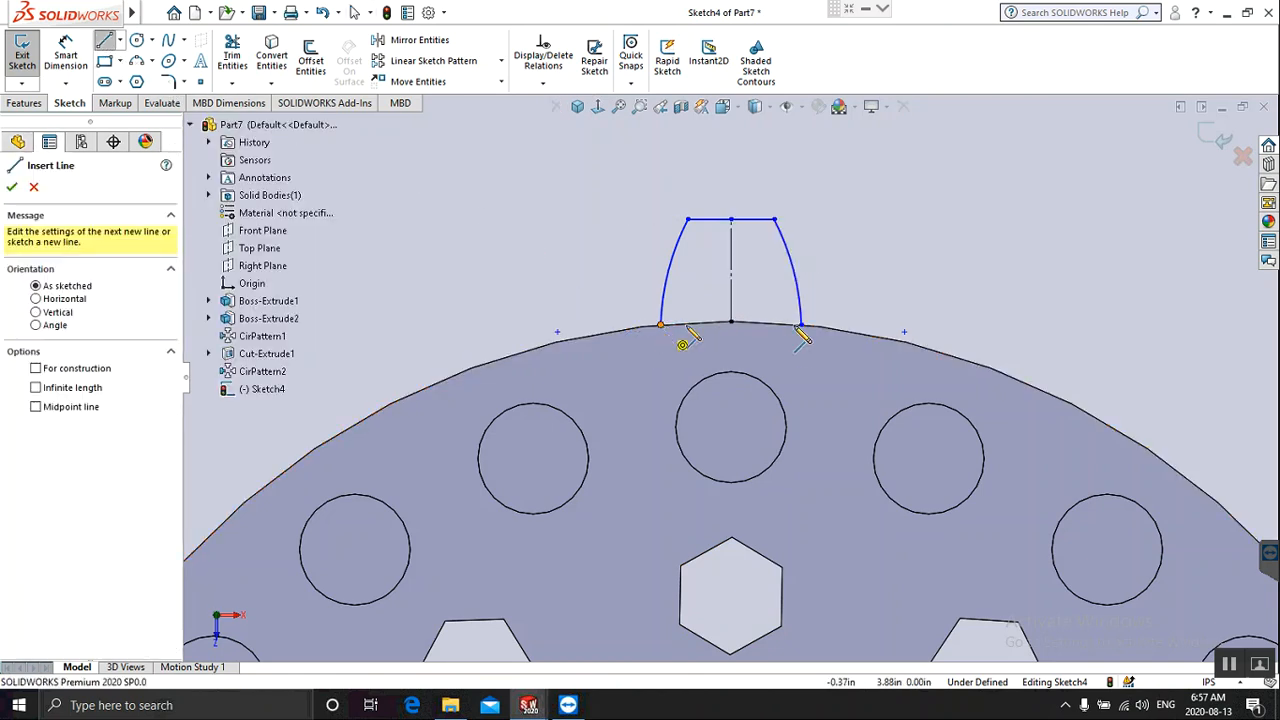
pyautogui.click(803, 326)
pyautogui.doubleClick(815, 330)
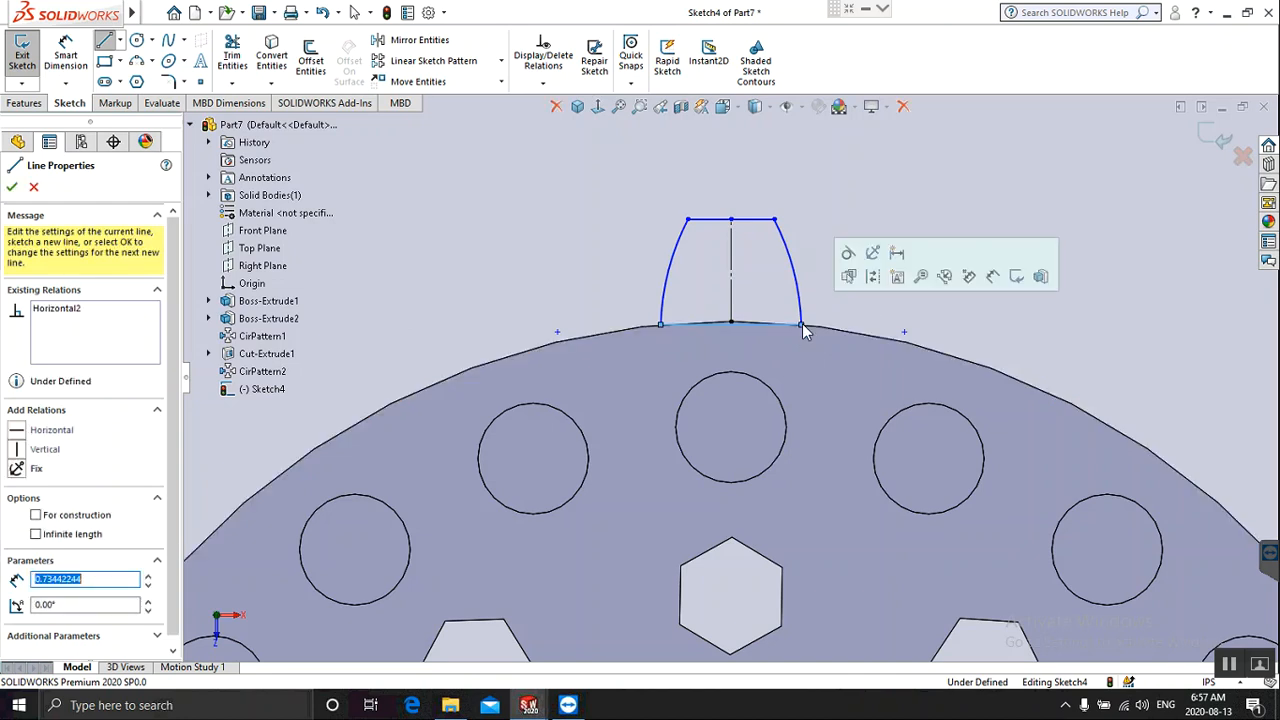
pyautogui.press('Escape')
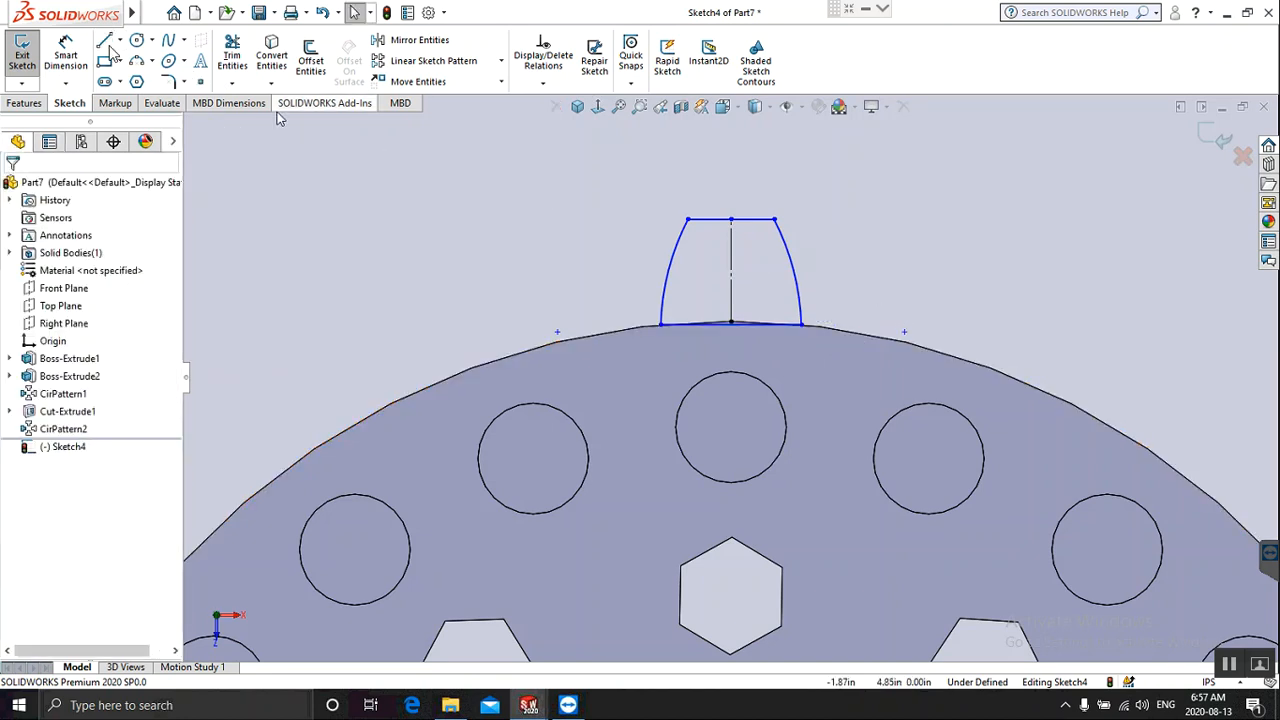
# Dimension the tooth profile's top edge, accepting its drawn length.
pyautogui.click(68, 55)
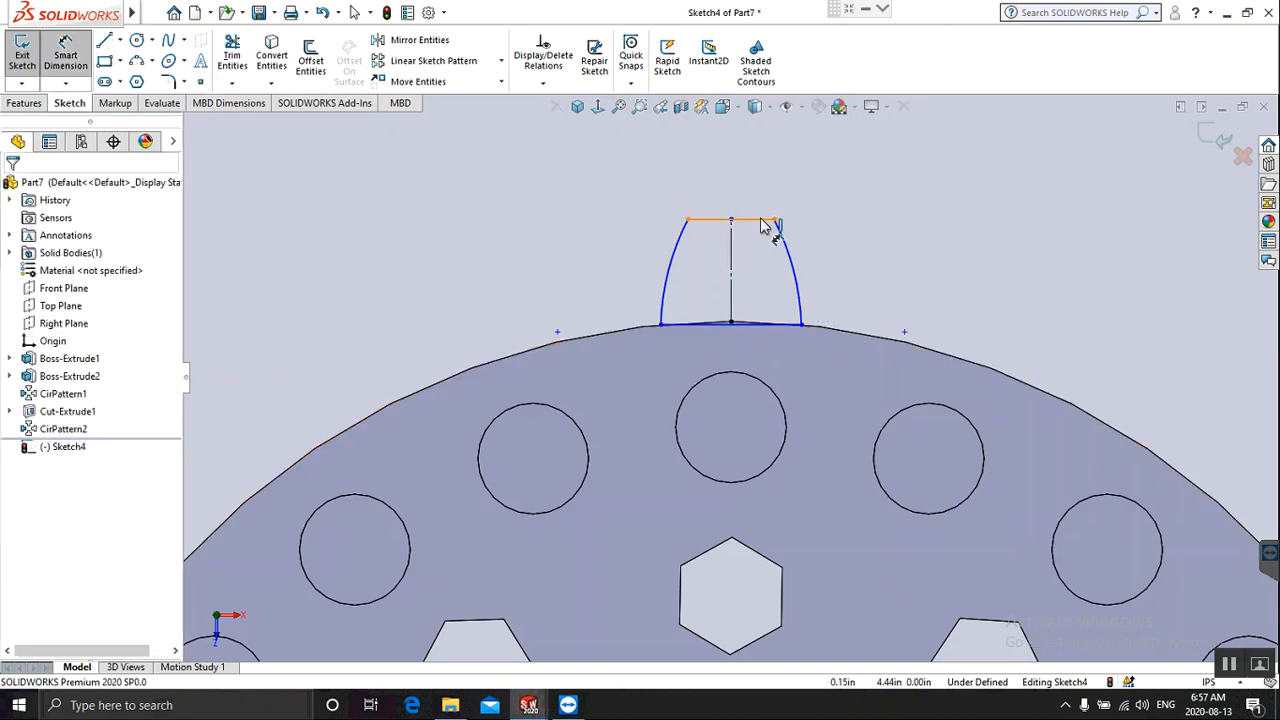
pyautogui.click(752, 212)
pyautogui.click(745, 203)
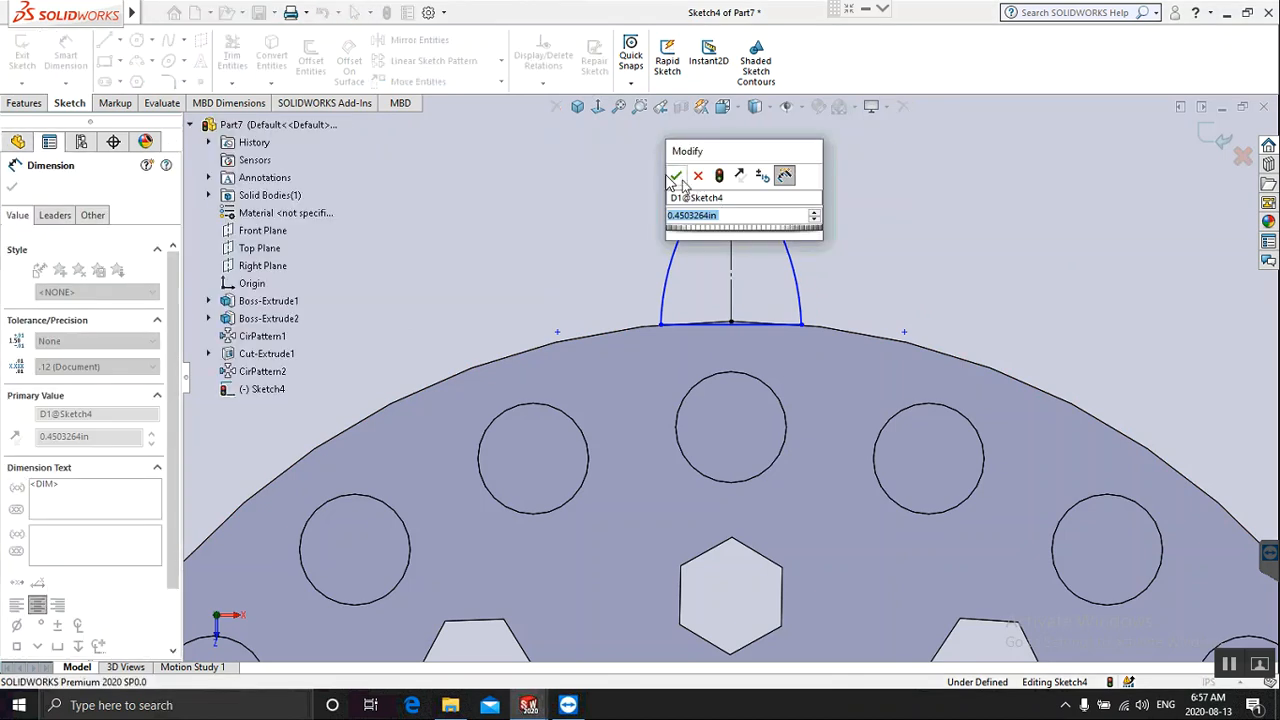
pyautogui.click(670, 175)
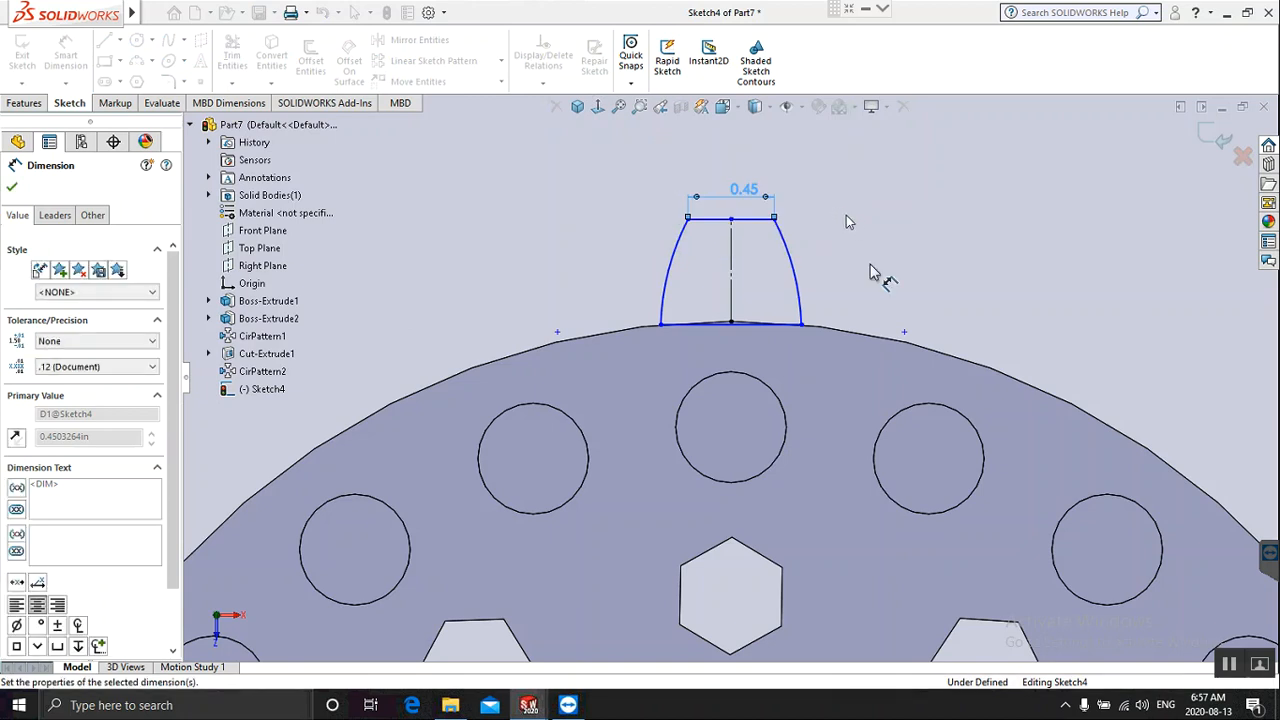
# Extrude the tooth profile up to the disc's flat face opposite the round bosses, with Merge result on.
pyautogui.click(1209, 132)
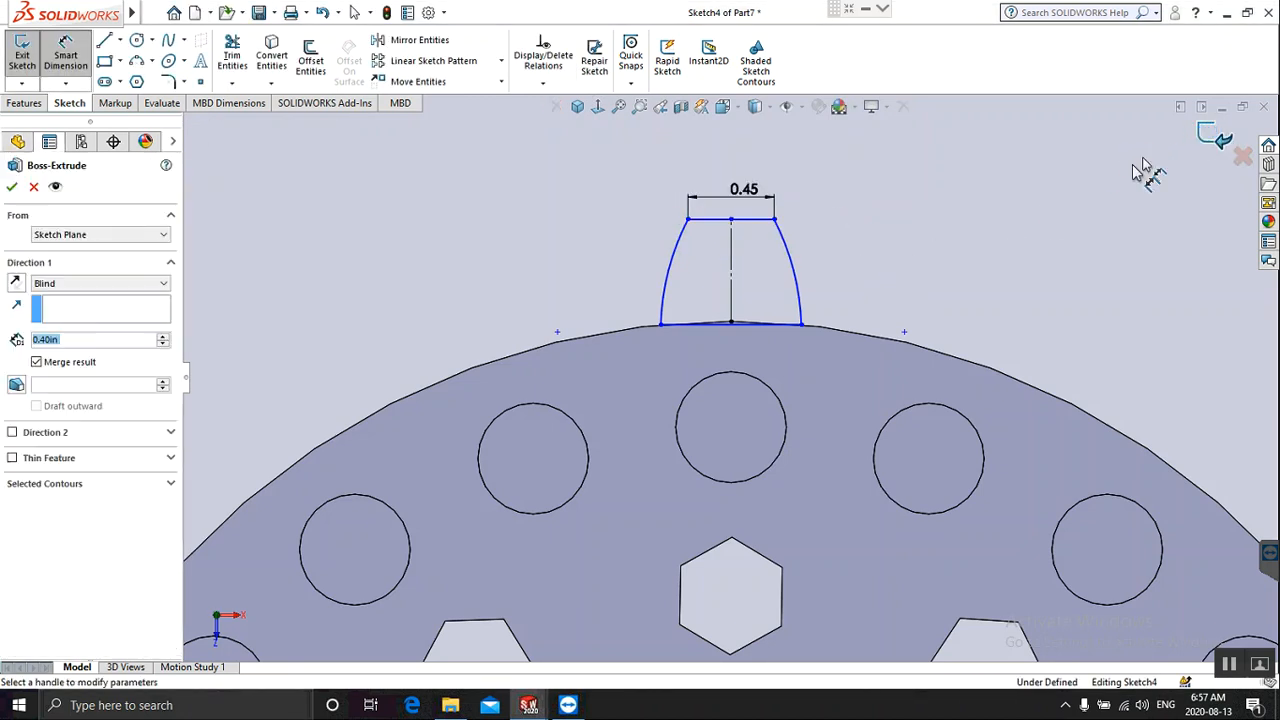
pyautogui.moveTo(1093, 195)
pyautogui.mouseDown(button='middle')
pyautogui.moveTo(1071, 189)
pyautogui.moveTo(969, 246)
pyautogui.moveTo(968, 265)
pyautogui.mouseUp(button='middle')
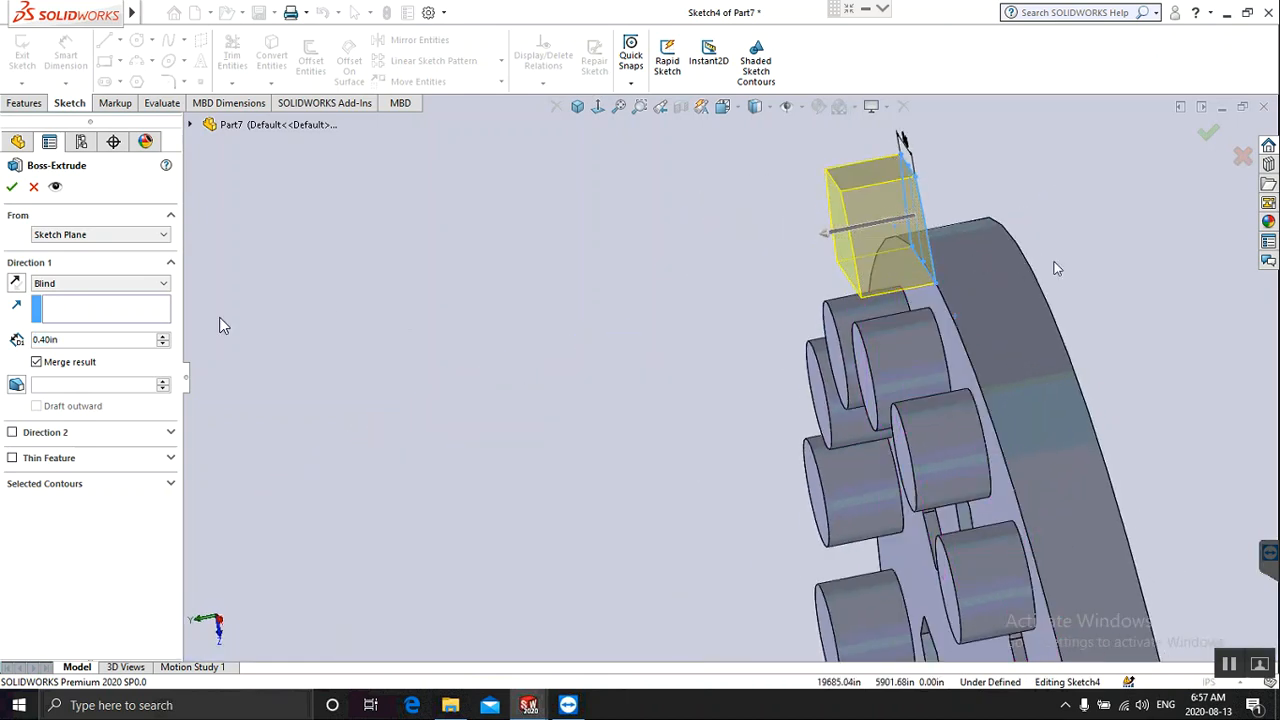
pyautogui.moveTo(472, 367); pyautogui.dragTo(453, 369, button='middle')
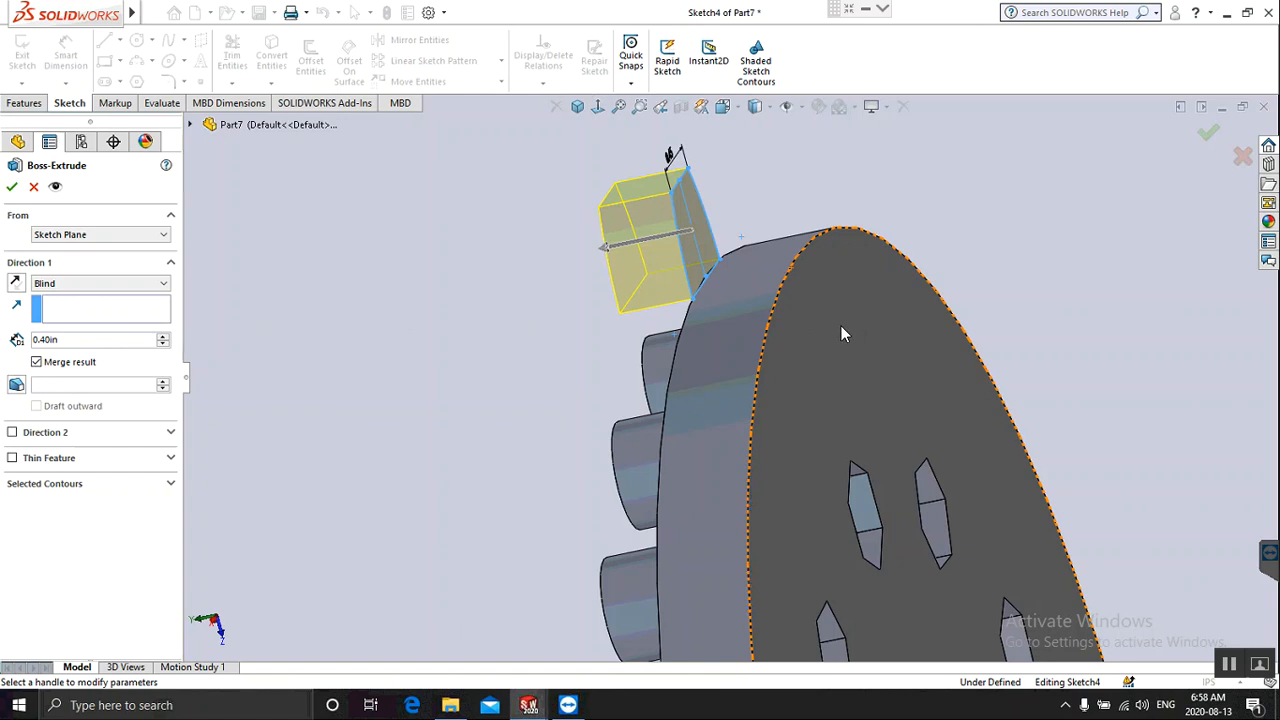
pyautogui.click(153, 286)
pyautogui.click(153, 286)
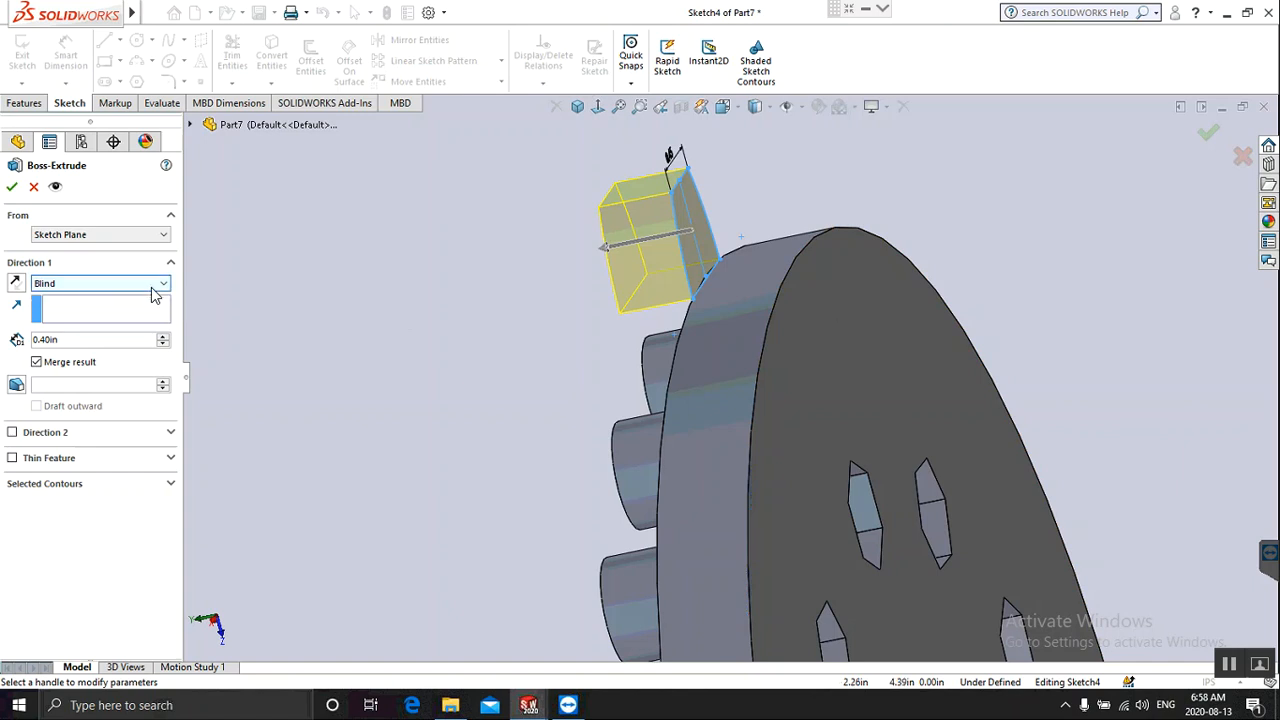
pyautogui.click(153, 287)
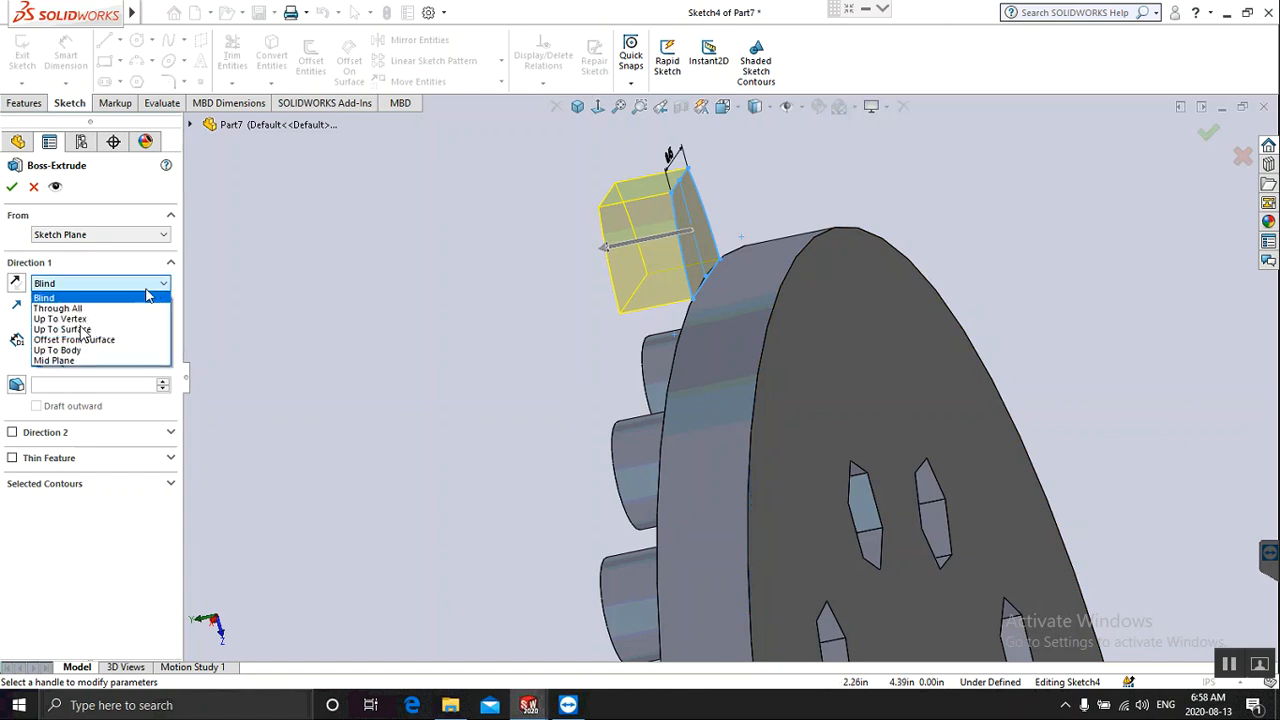
pyautogui.click(62, 329)
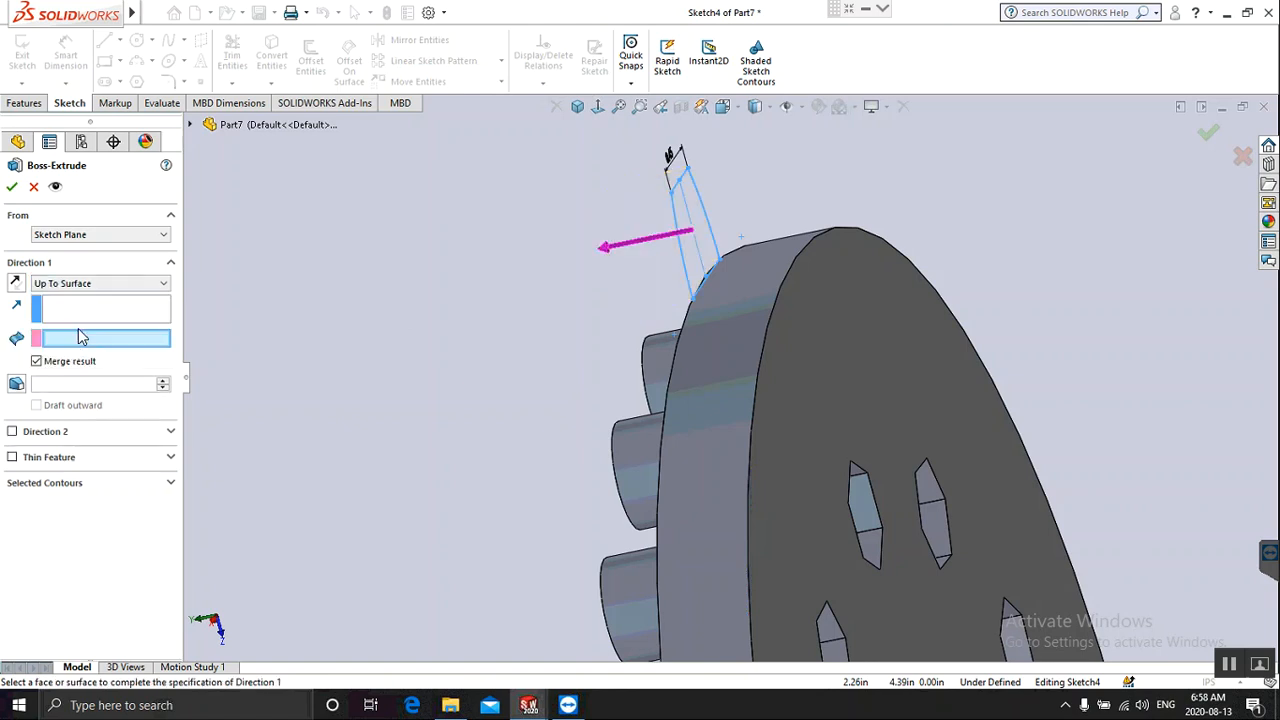
pyautogui.click(852, 315)
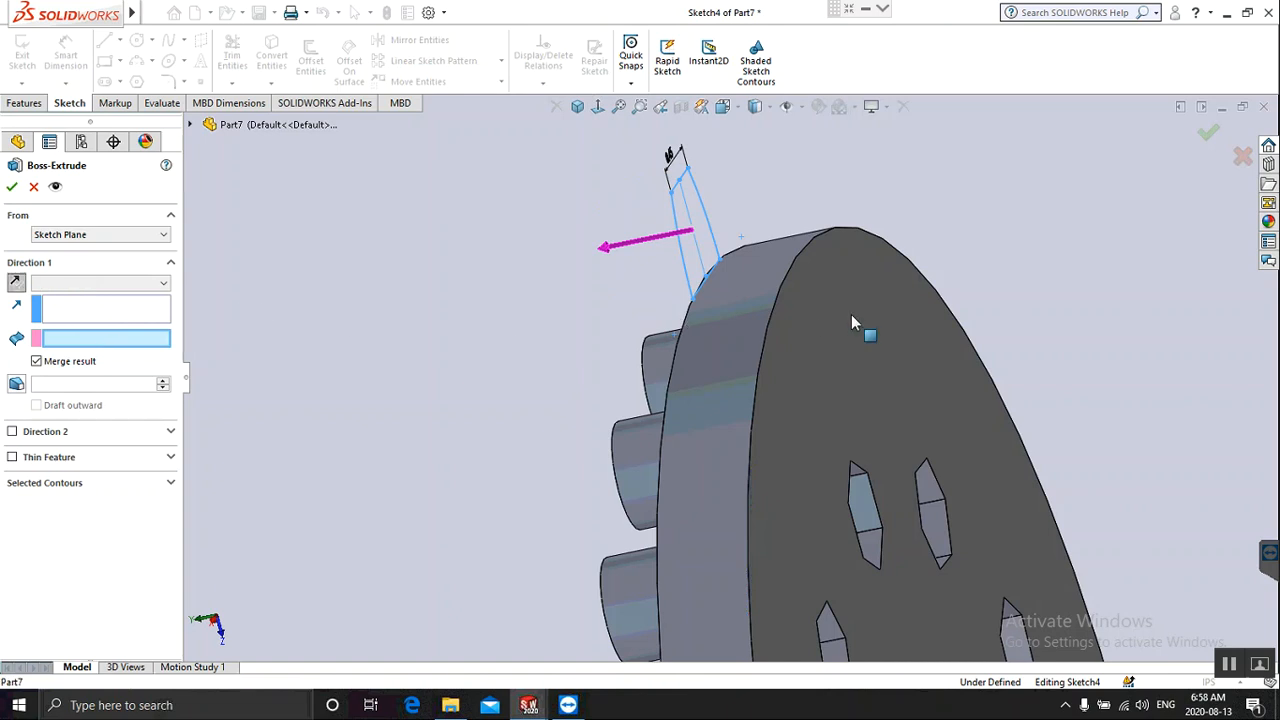
pyautogui.click(806, 290)
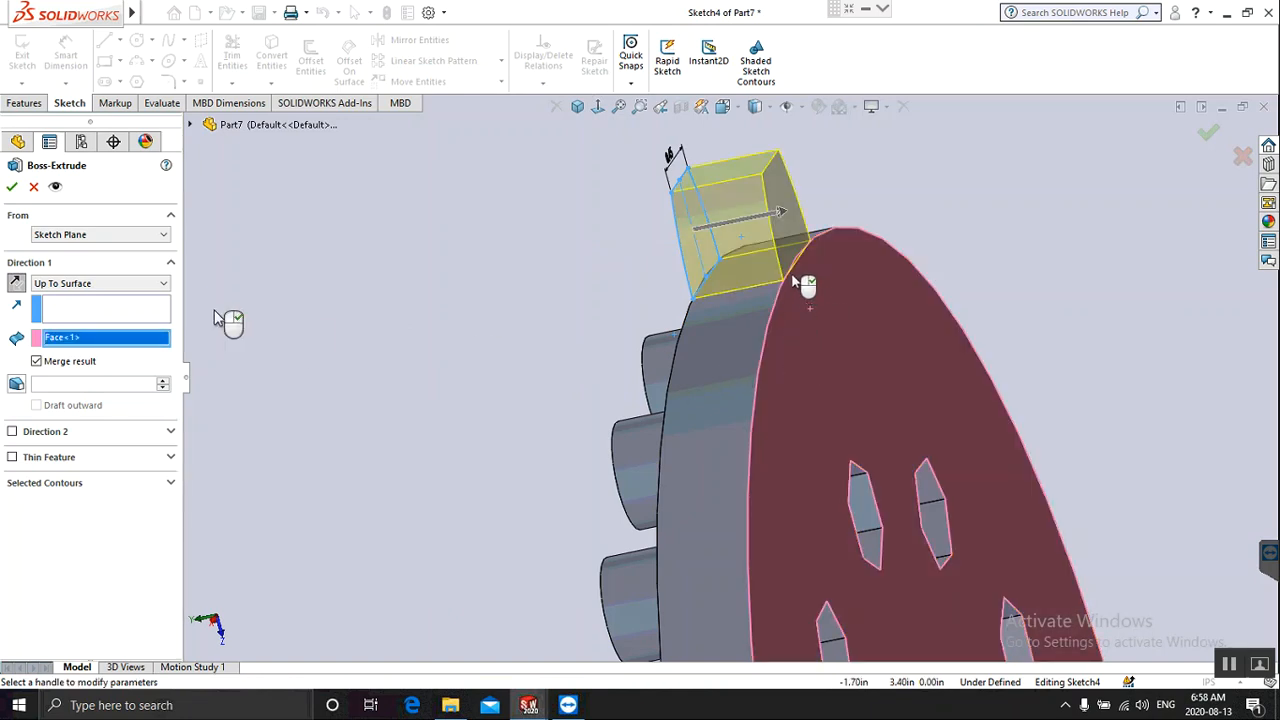
pyautogui.click(11, 188)
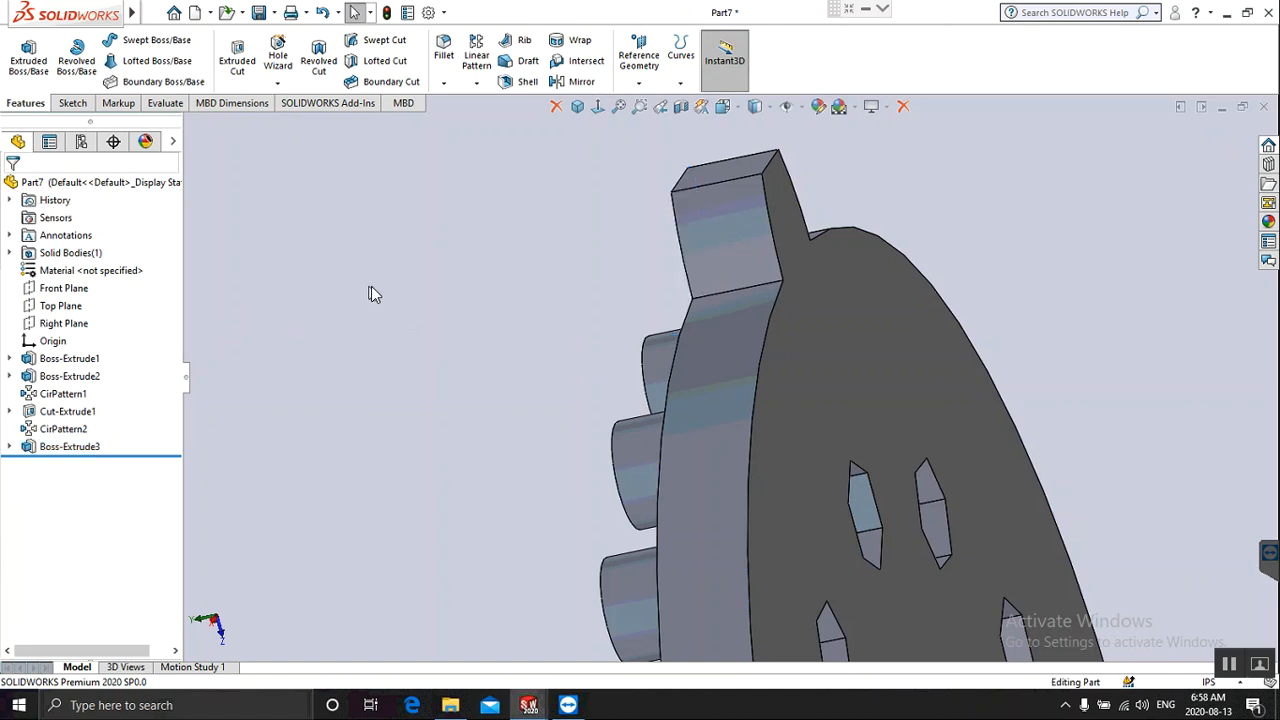
# Start a circular pattern in isometric view with only the tooth extrusion, Boss-Extrude3, as the feature to repeat.
pyautogui.scroll(-5, 371, 293)
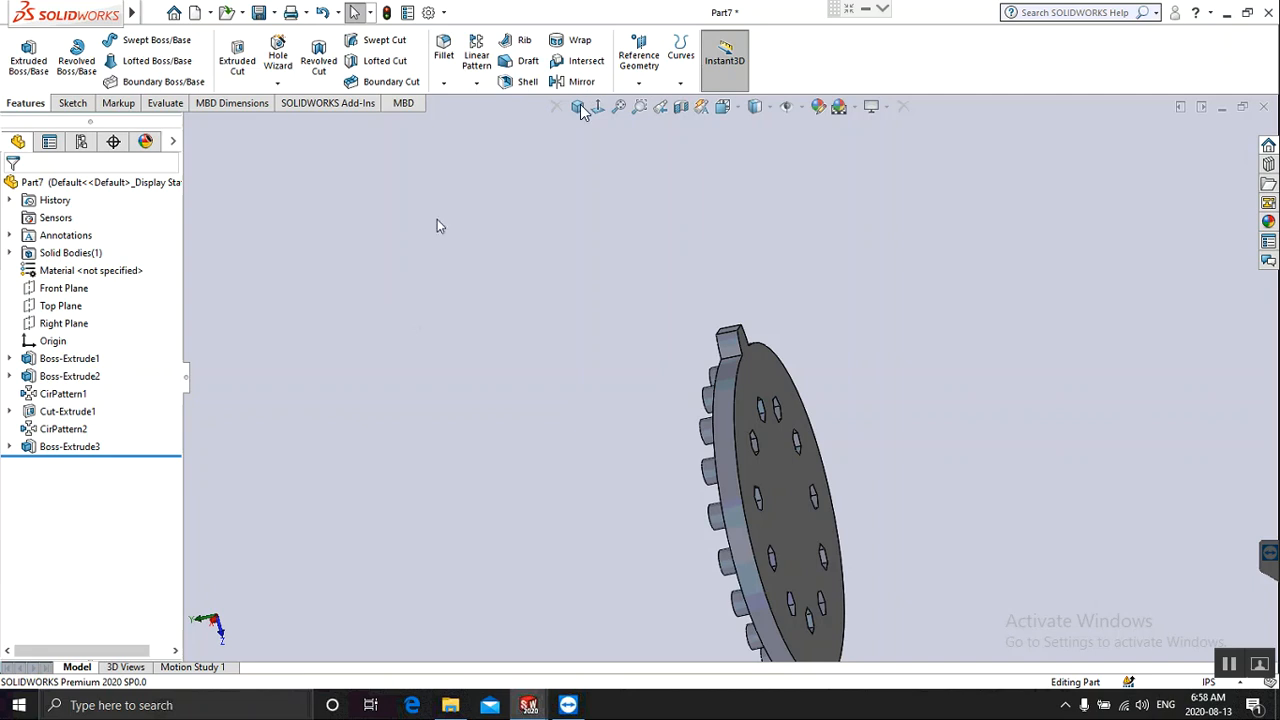
pyautogui.click(579, 107)
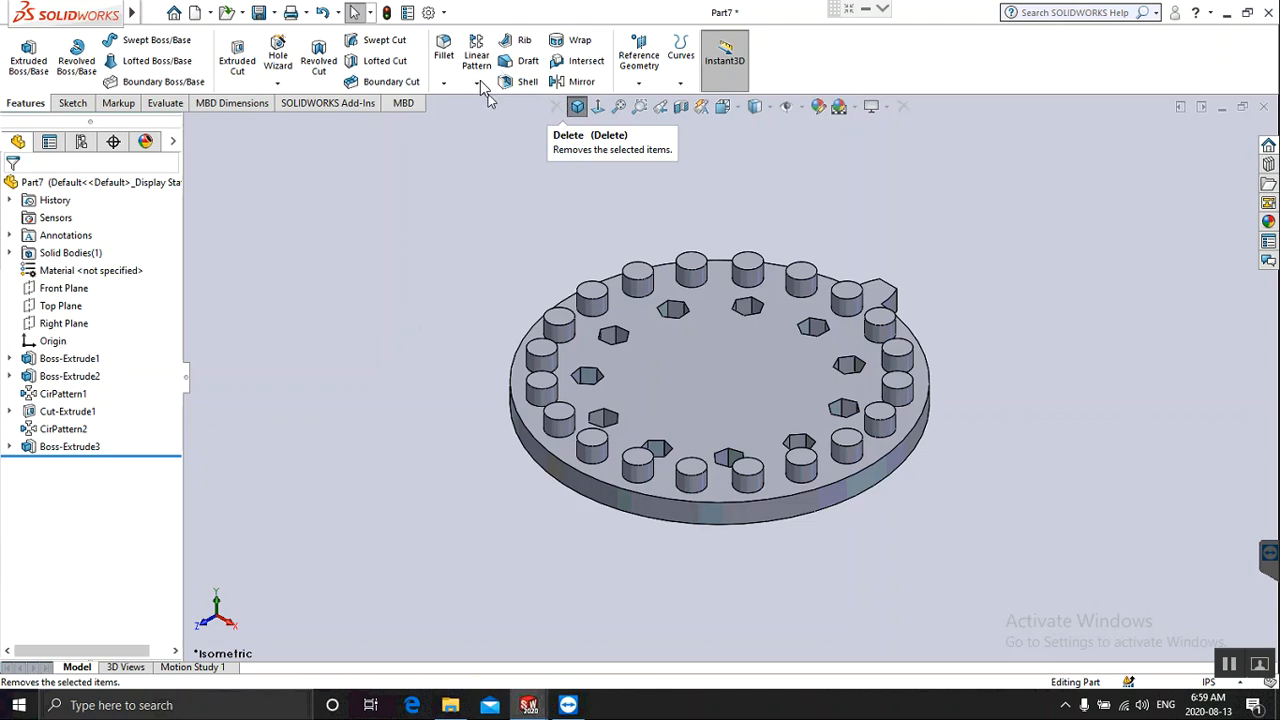
pyautogui.click(479, 84)
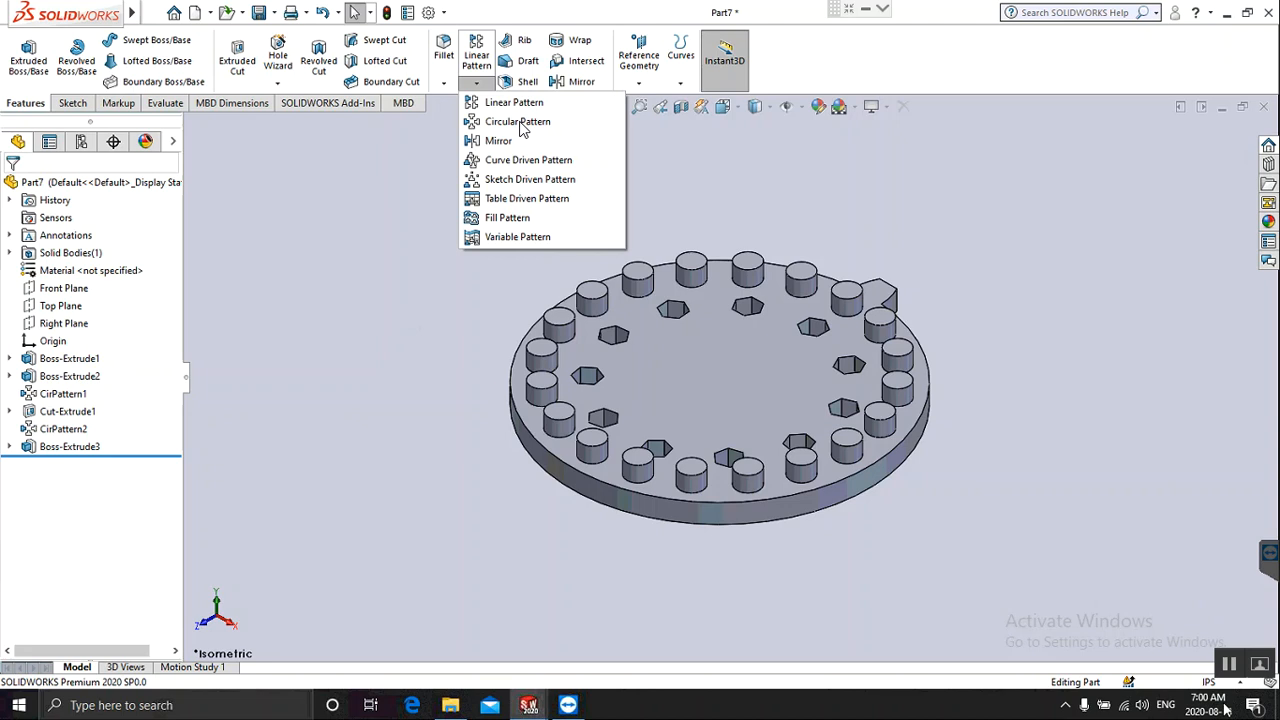
pyautogui.click(857, 10)
pyautogui.click(864, 34)
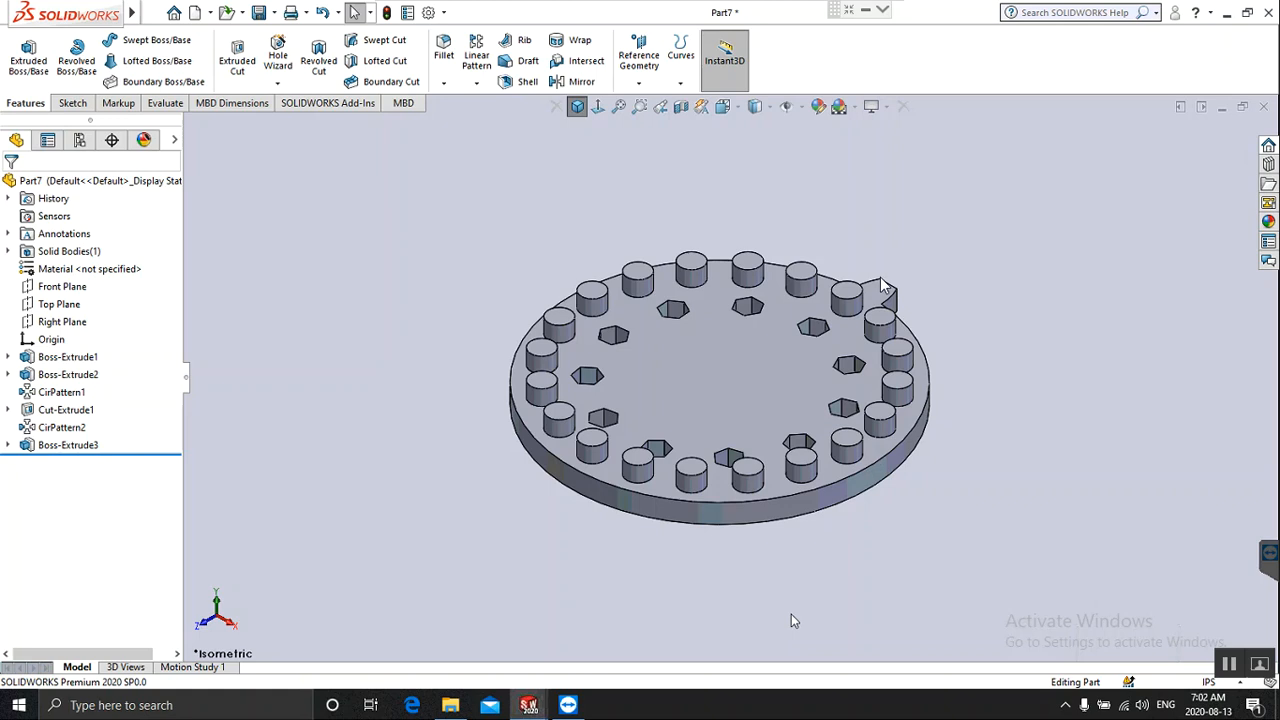
pyautogui.click(477, 84)
pyautogui.click(478, 86)
pyautogui.click(477, 85)
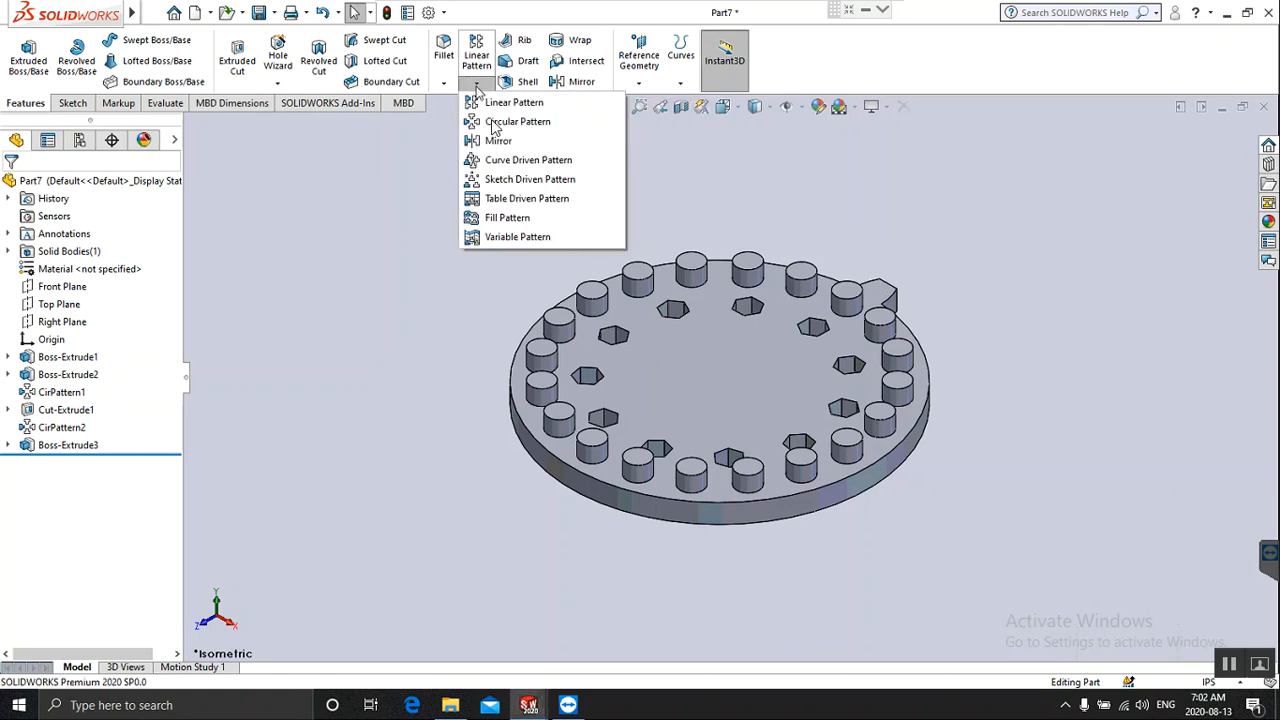
pyautogui.click(491, 122)
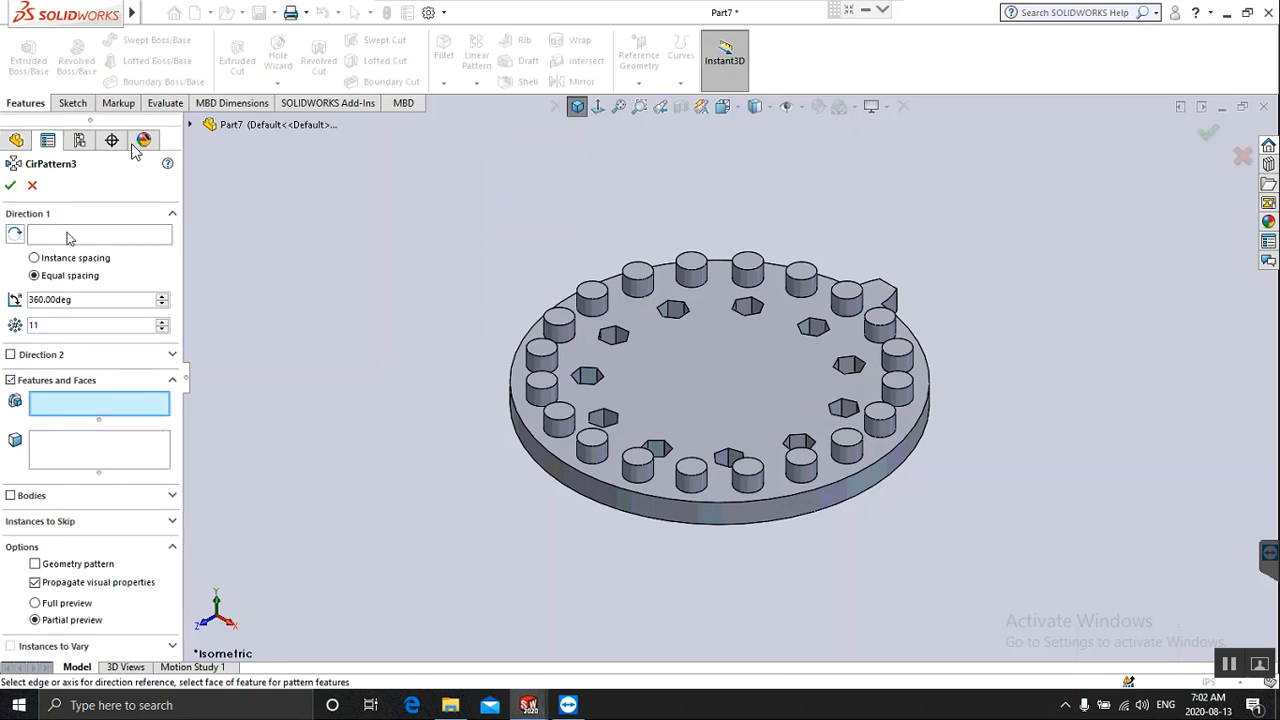
pyautogui.click(190, 125)
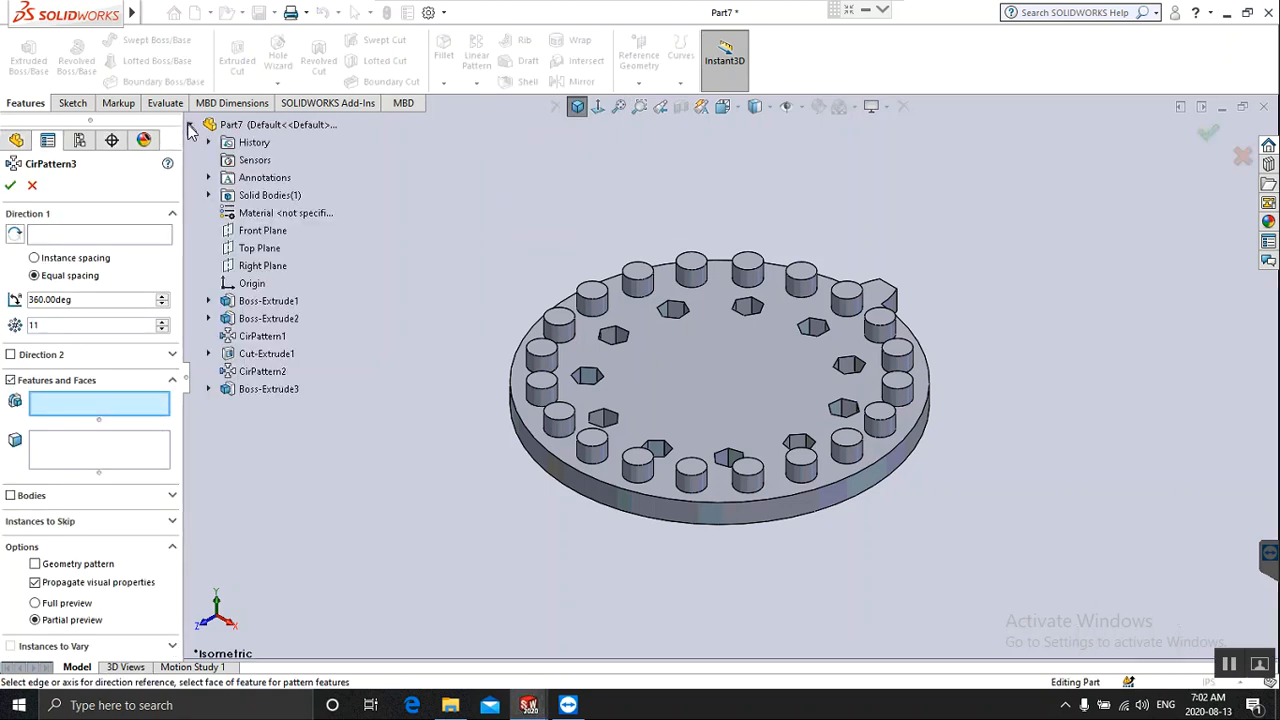
pyautogui.click(262, 374)
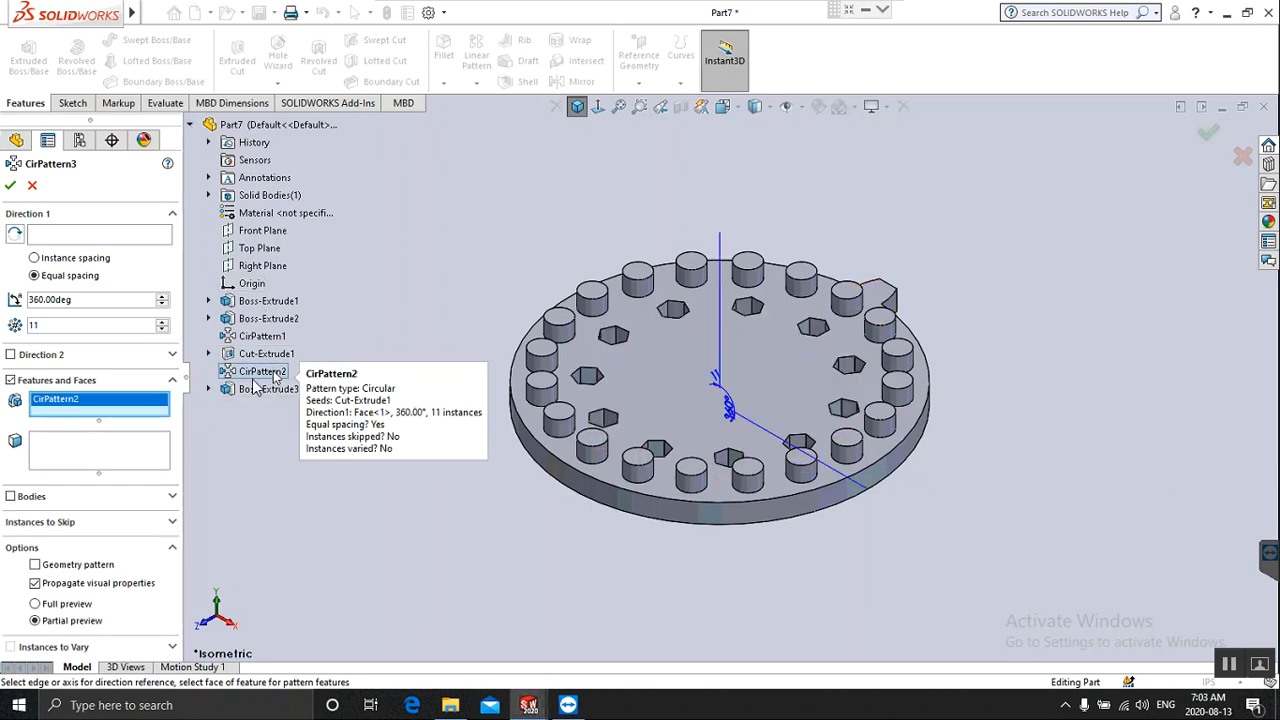
pyautogui.rightClick(141, 404)
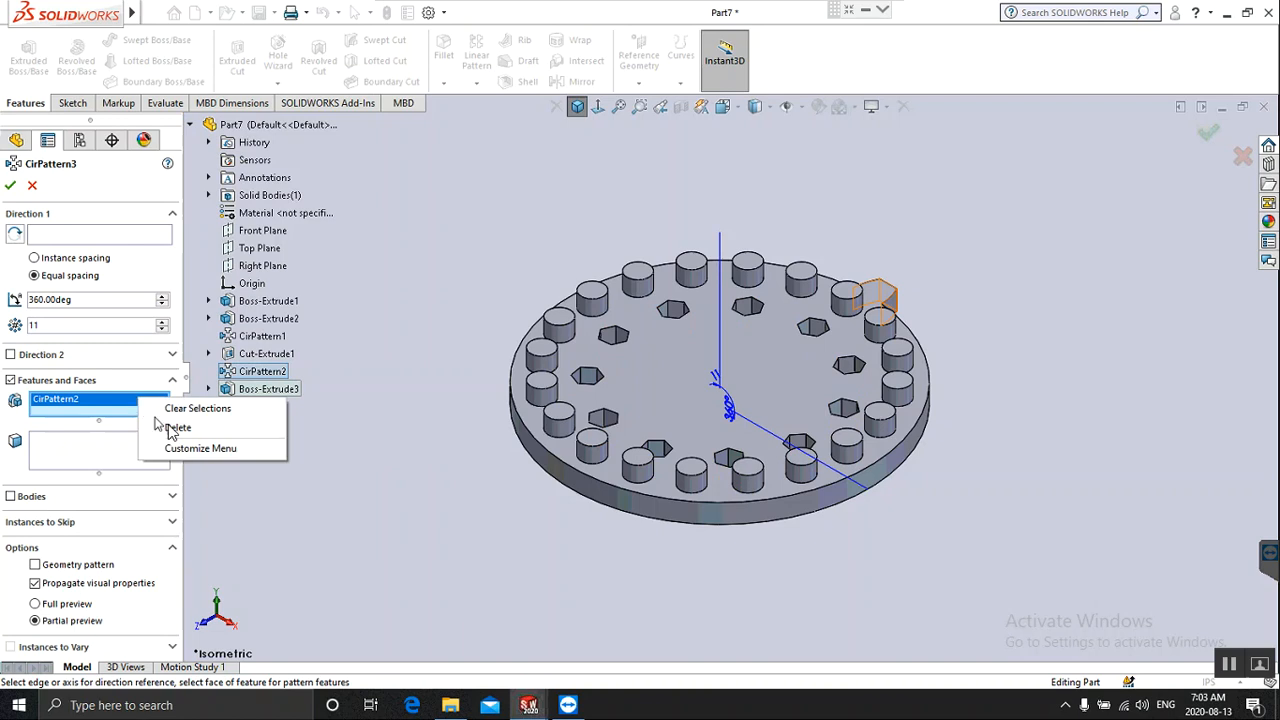
pyautogui.click(234, 427)
pyautogui.click(264, 392)
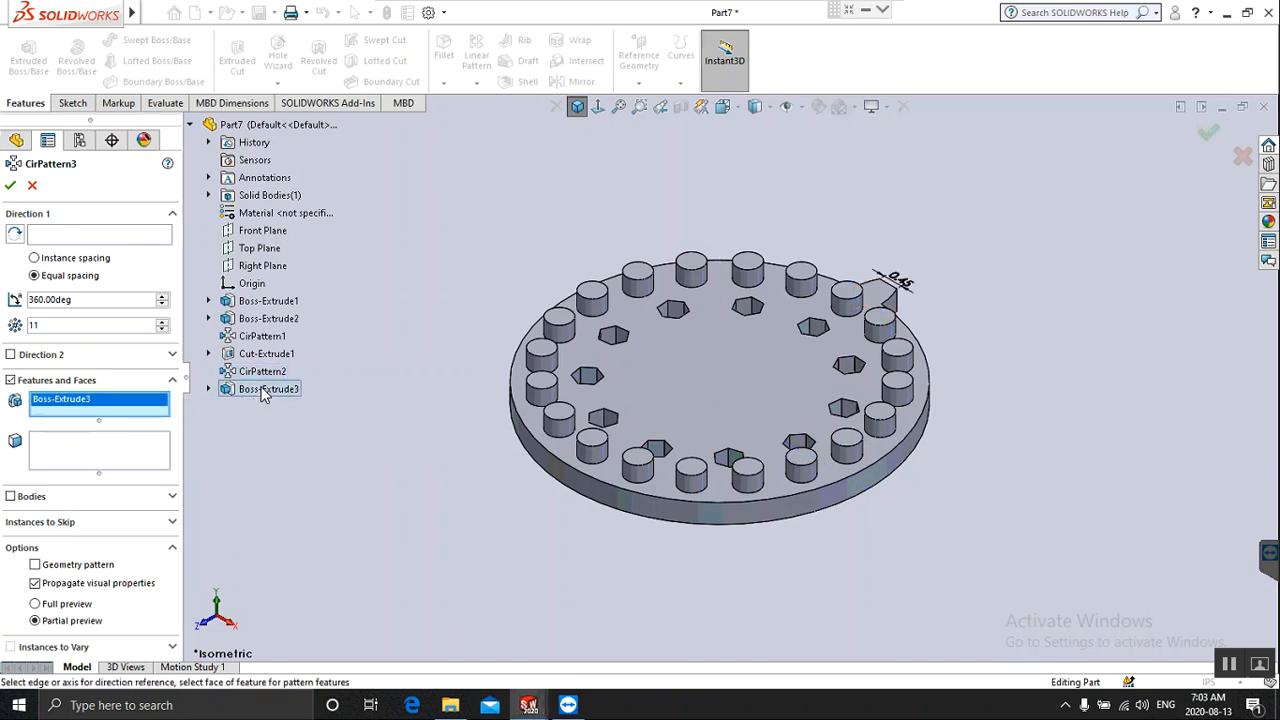
# Pattern the tooth around the disc's cylindrical rim face with 11 equally spaced instances over 360 degrees.
pyautogui.click(70, 238)
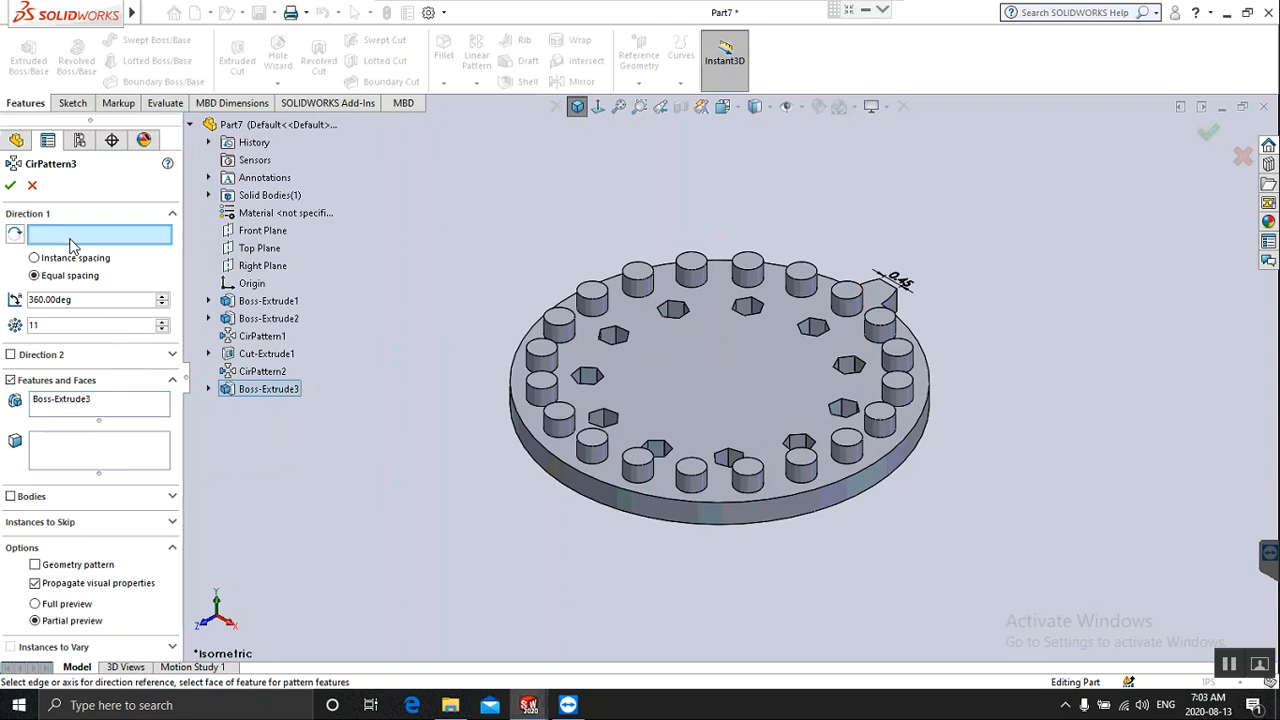
pyautogui.click(751, 514)
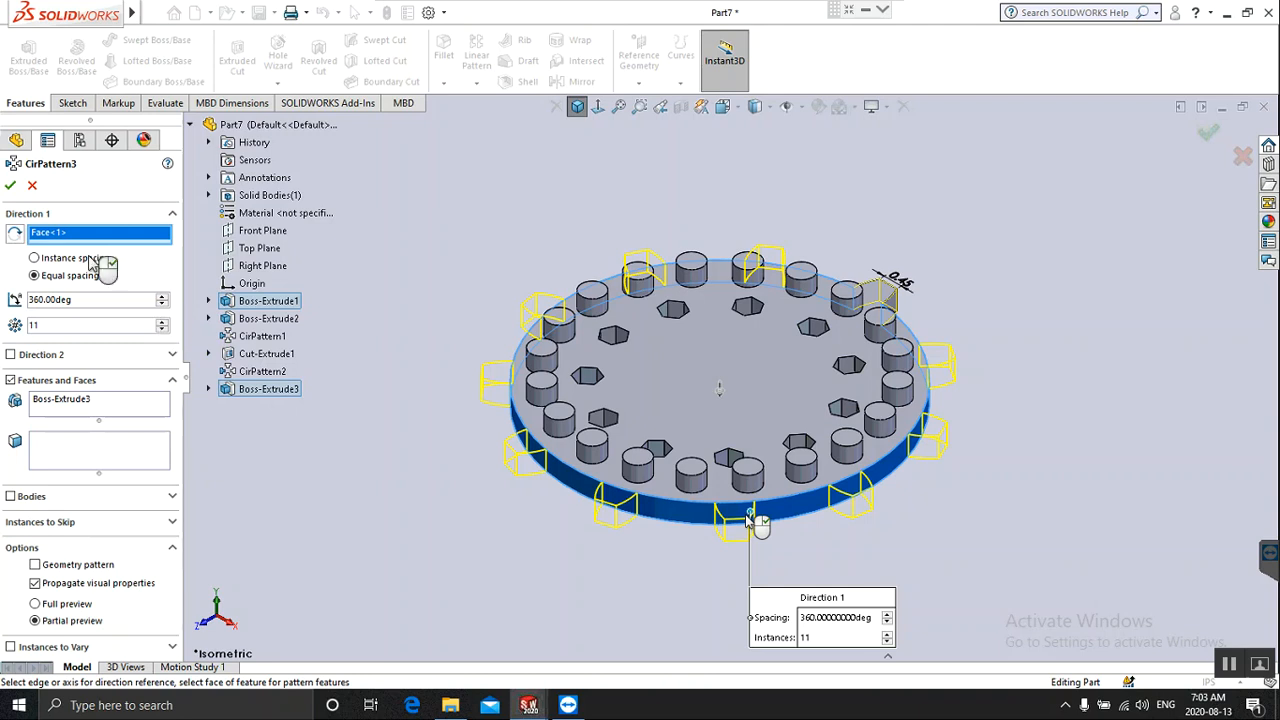
pyautogui.click(12, 187)
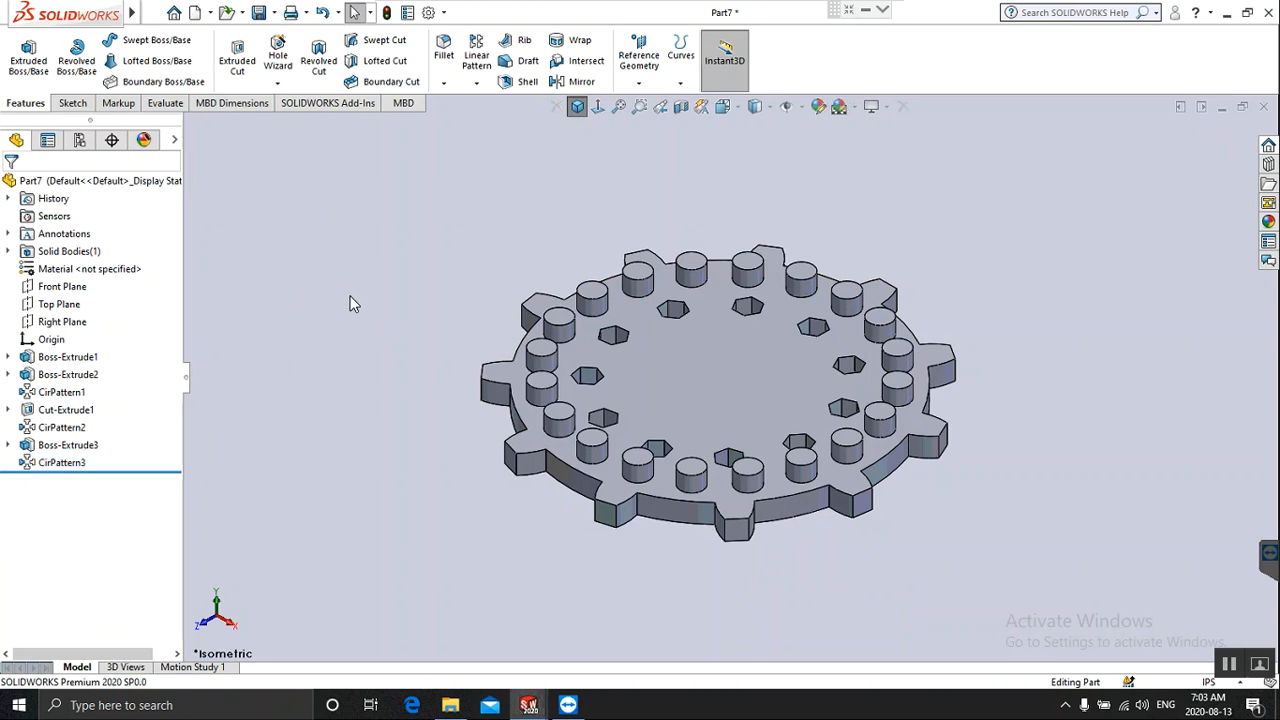
pyautogui.moveTo(828, 340); pyautogui.dragTo(834, 357, button='middle')
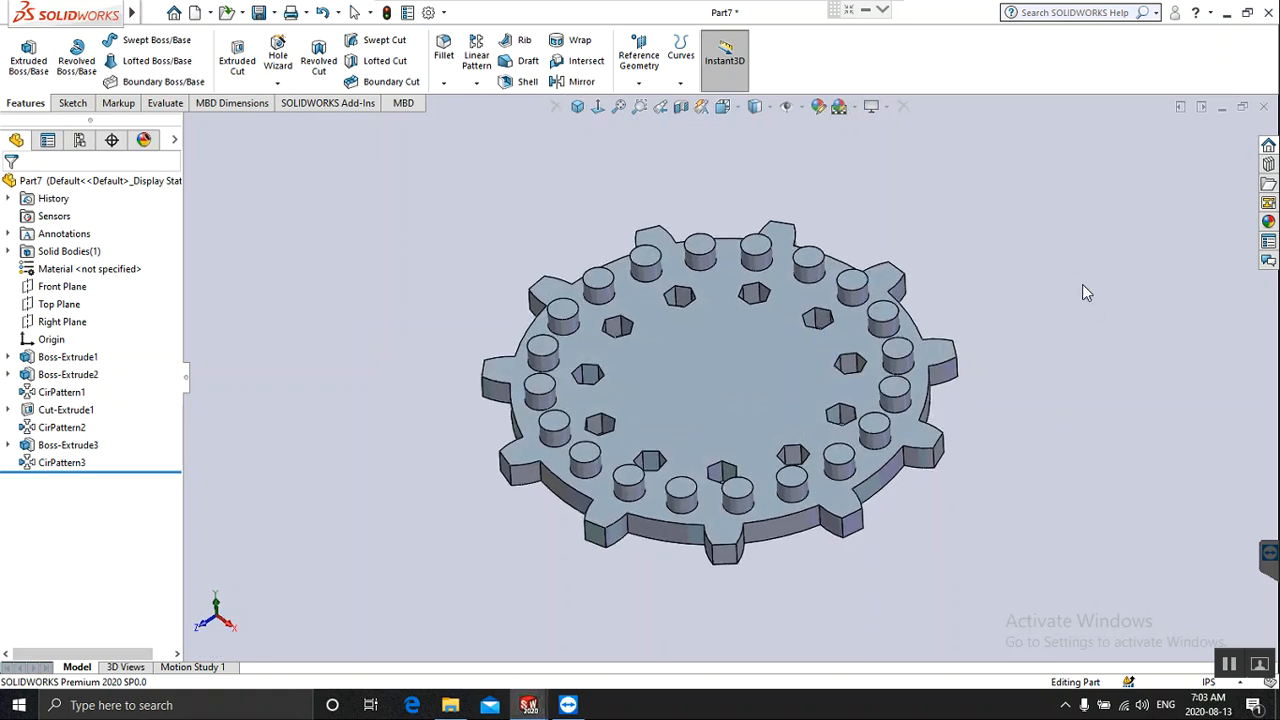
pyautogui.click(481, 87)
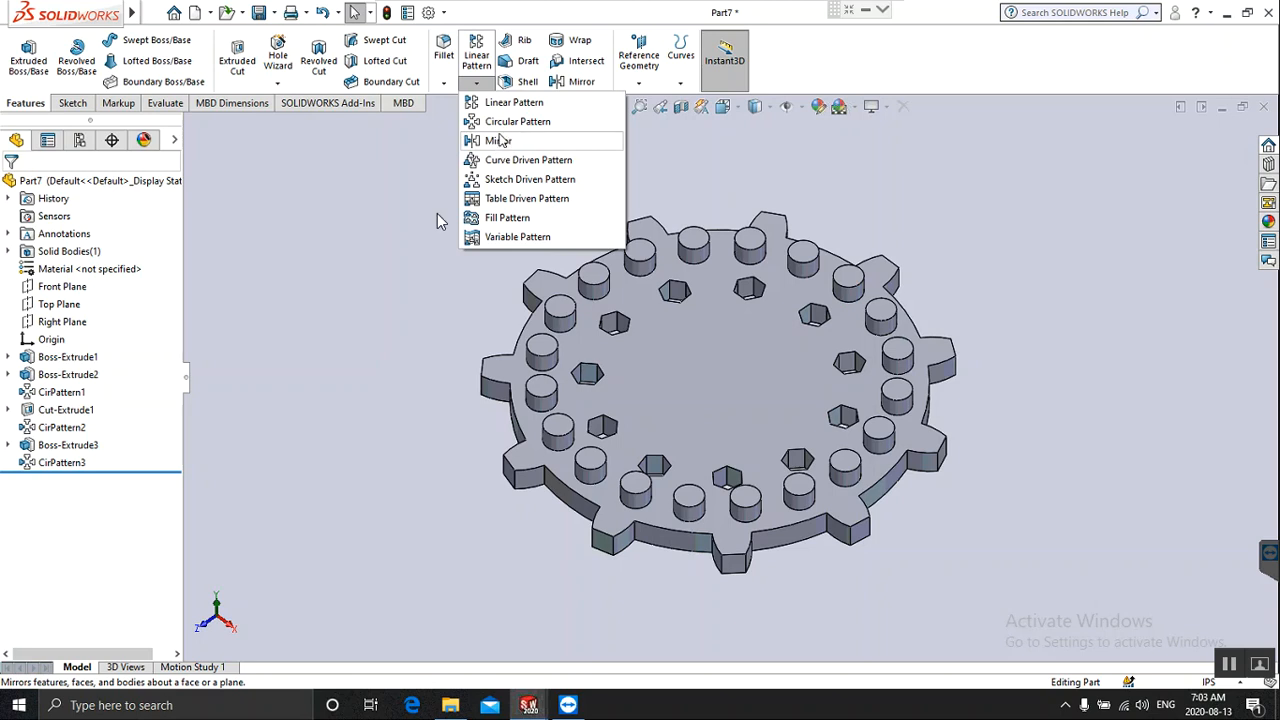
pyautogui.click(271, 293)
# Create a new part document and start an extruded boss with its sketch on the Top Plane.
pyautogui.click(195, 12)
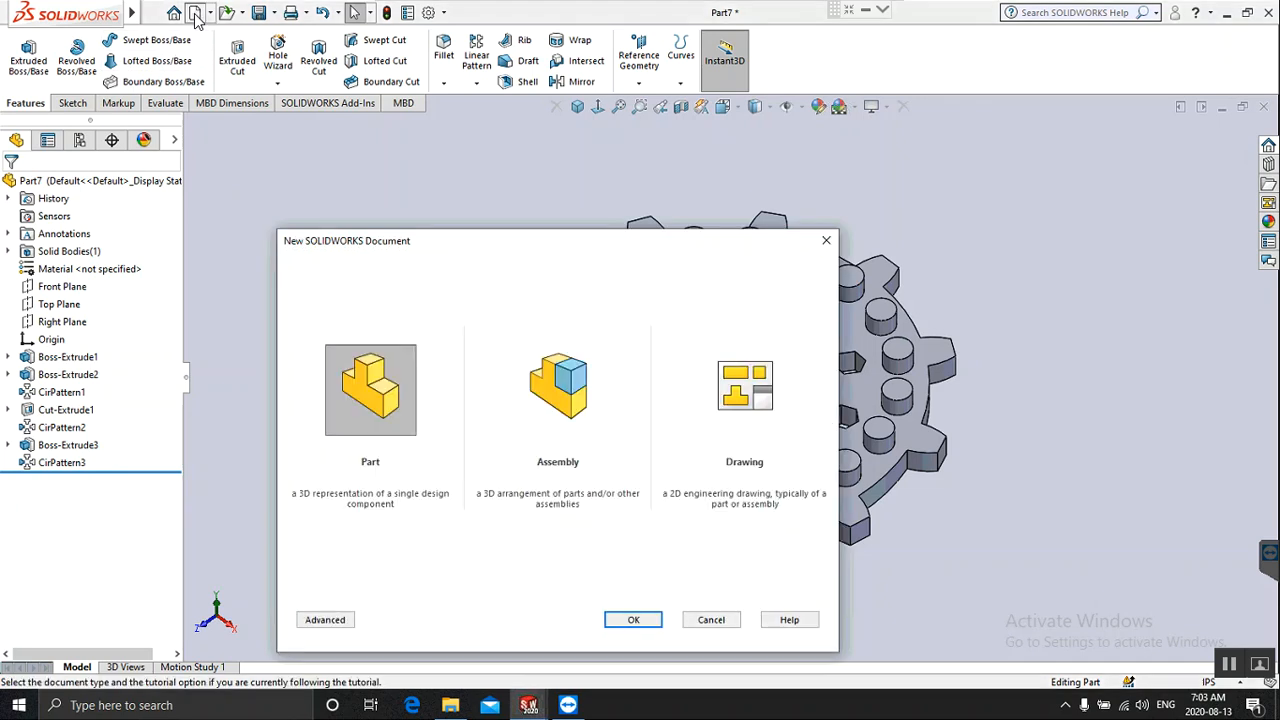
pyautogui.click(648, 621)
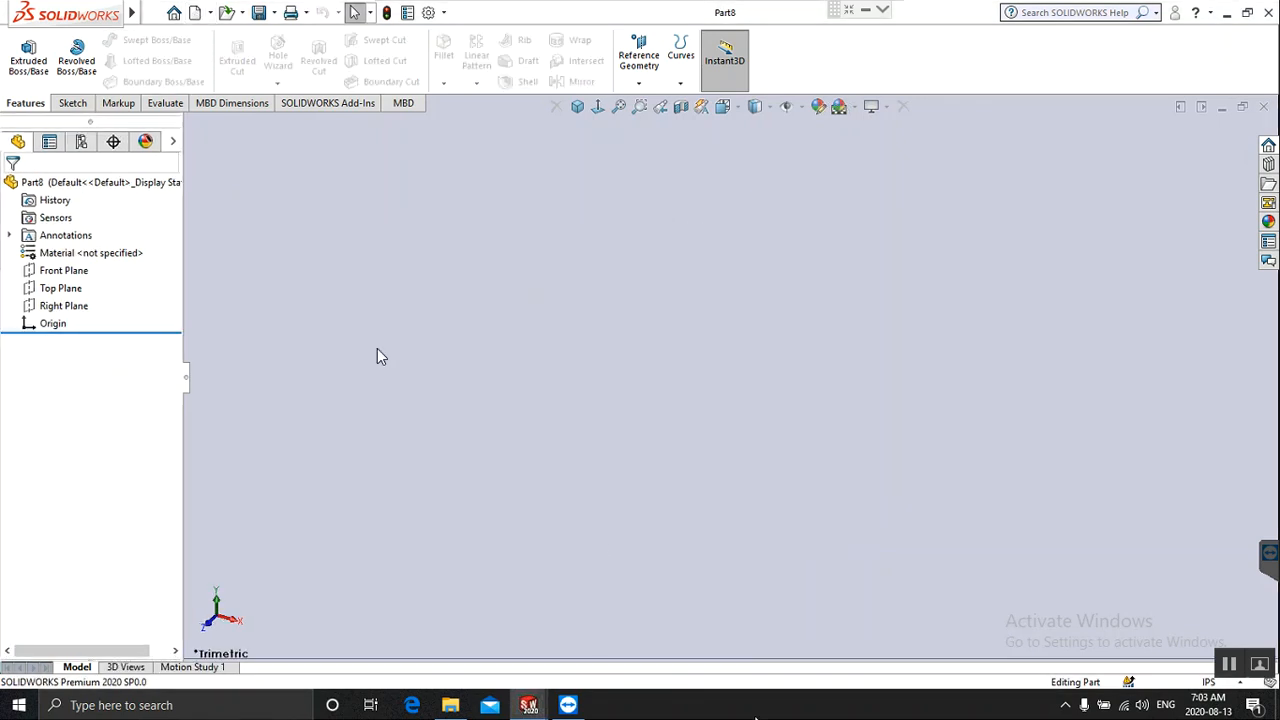
pyautogui.click(30, 62)
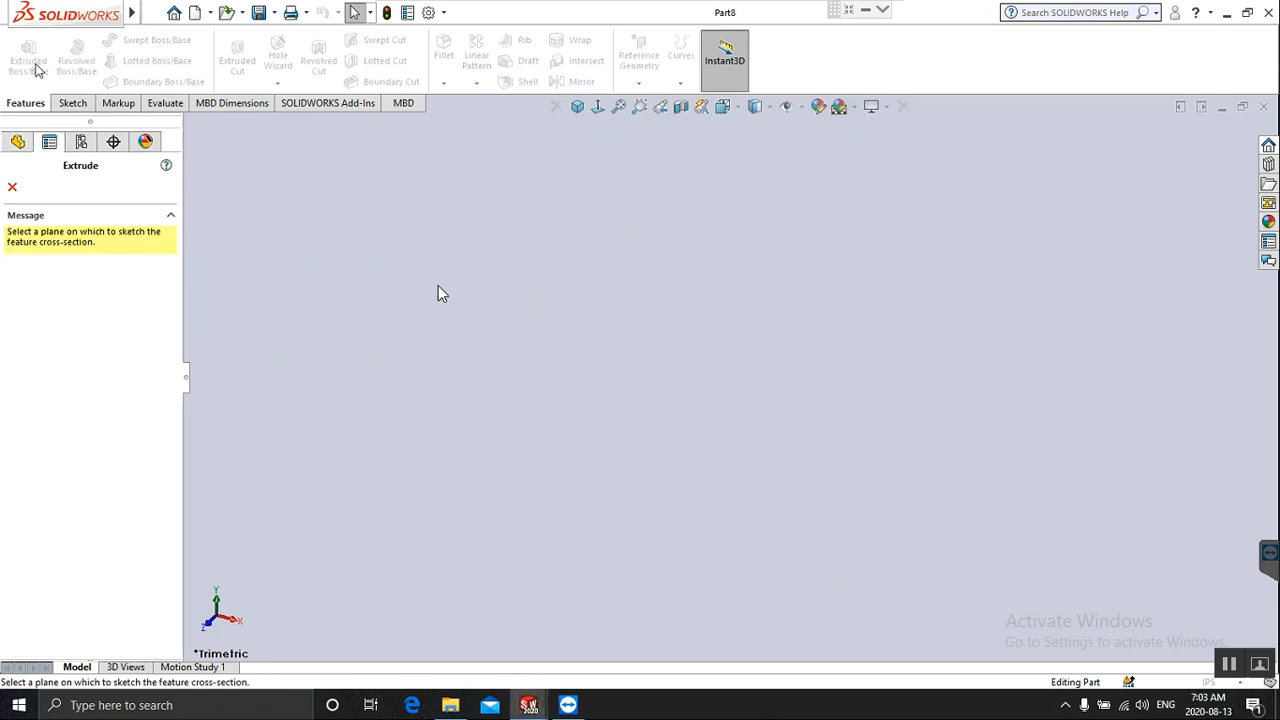
pyautogui.click(480, 374)
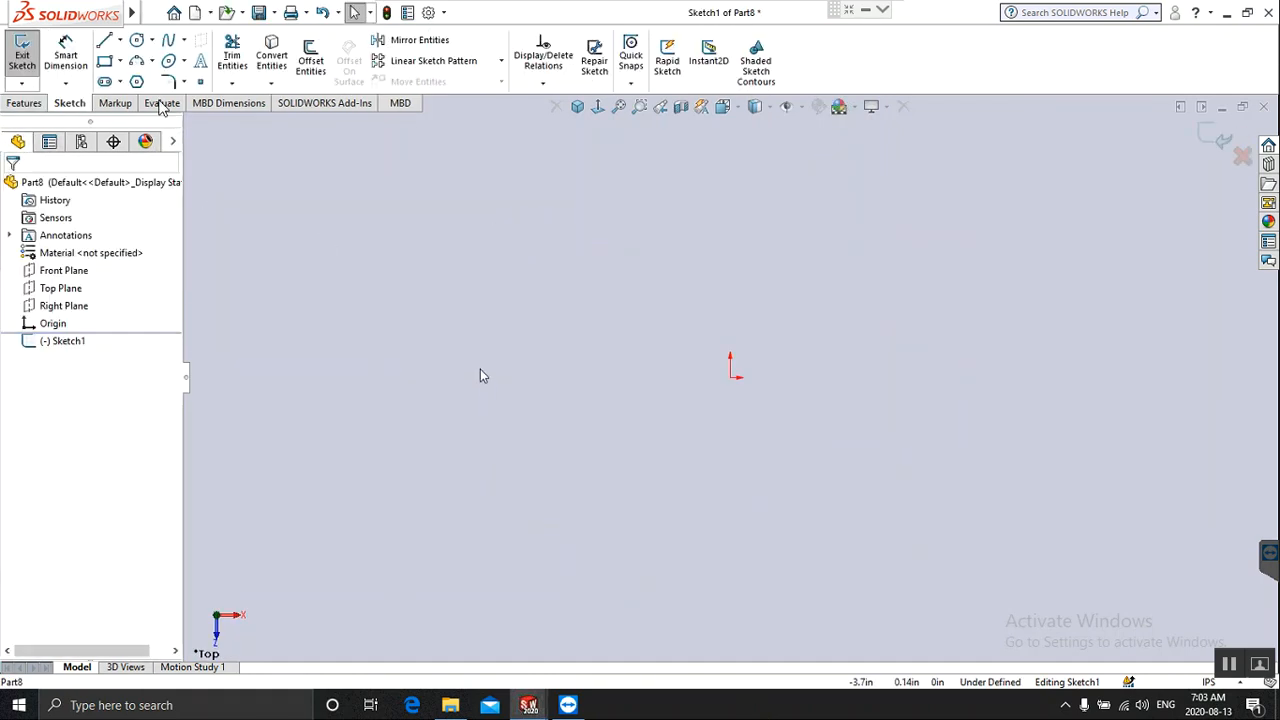
# Sketch a corner rectangle starting at the origin and extending up and to the right.
pyautogui.click(104, 61)
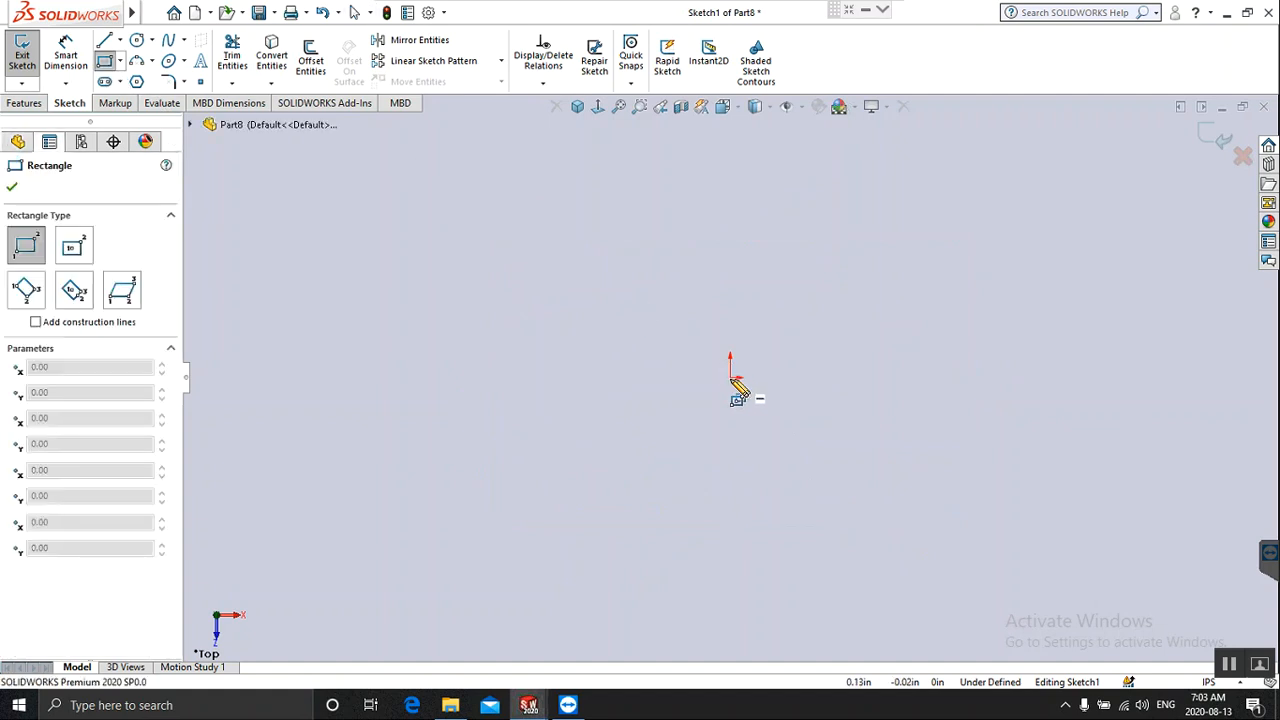
pyautogui.click(730, 378)
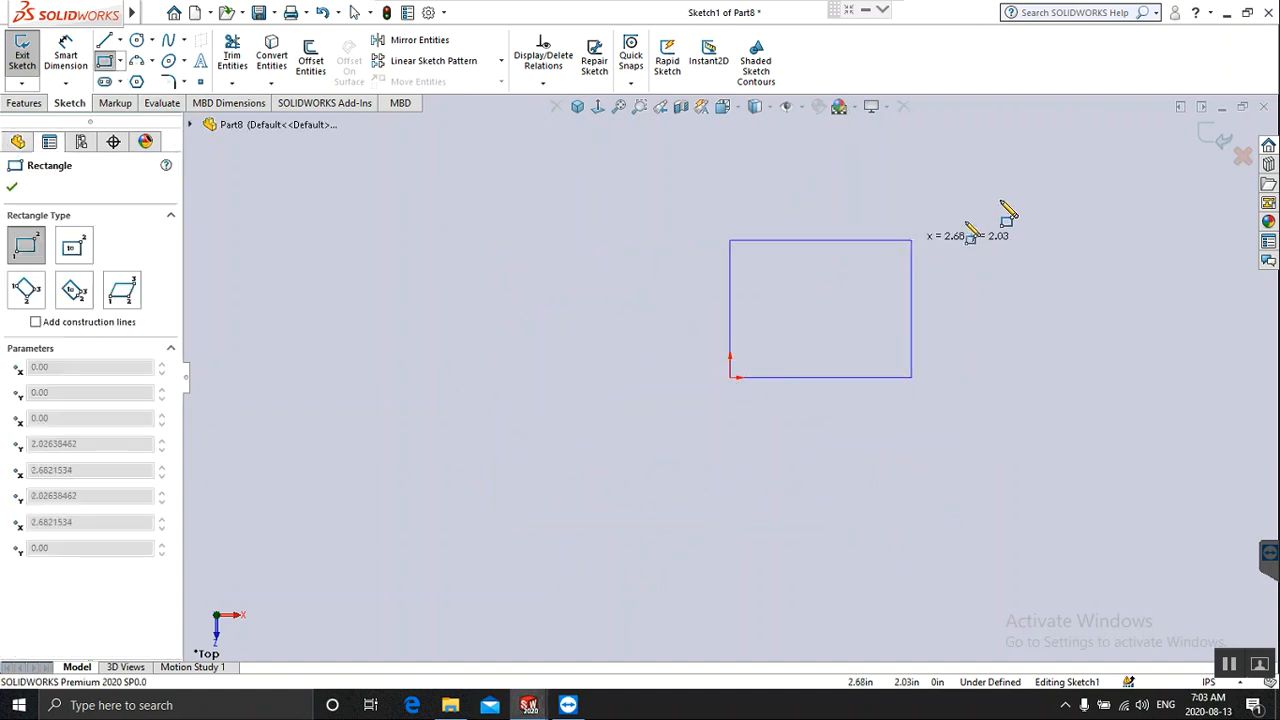
pyautogui.click(1071, 160)
pyautogui.rightClick(1072, 164)
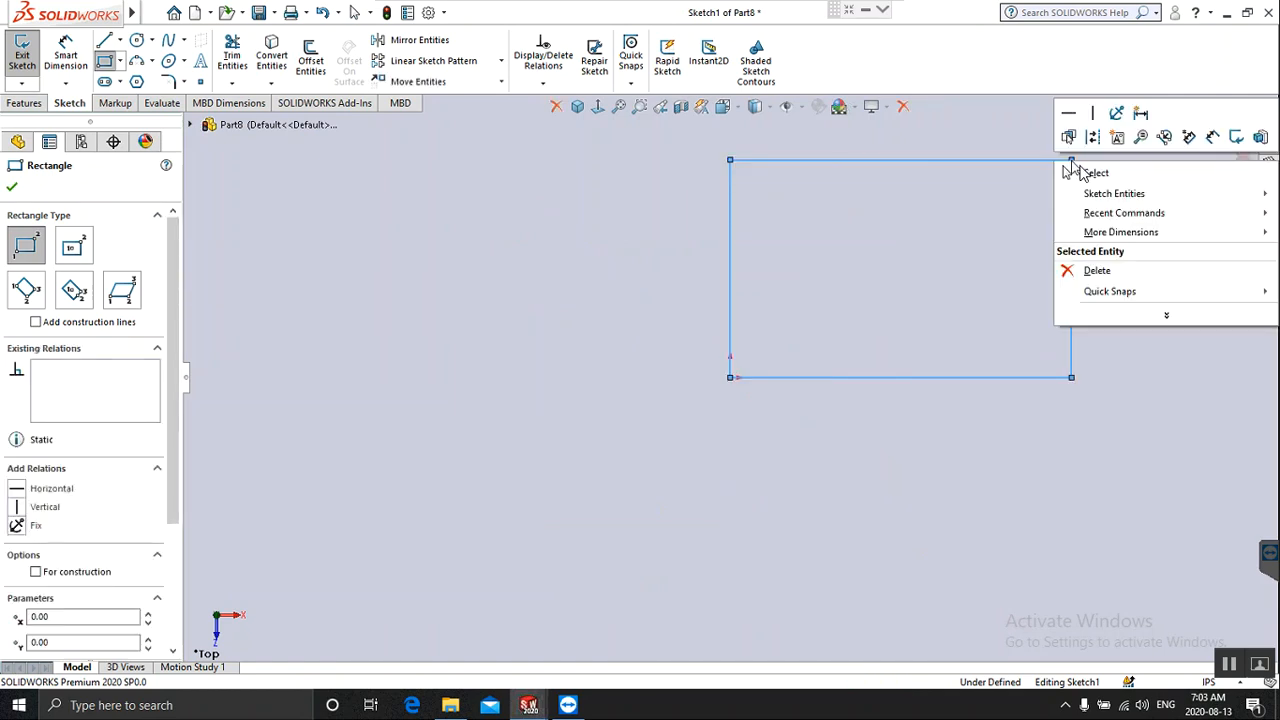
pyautogui.click(1086, 175)
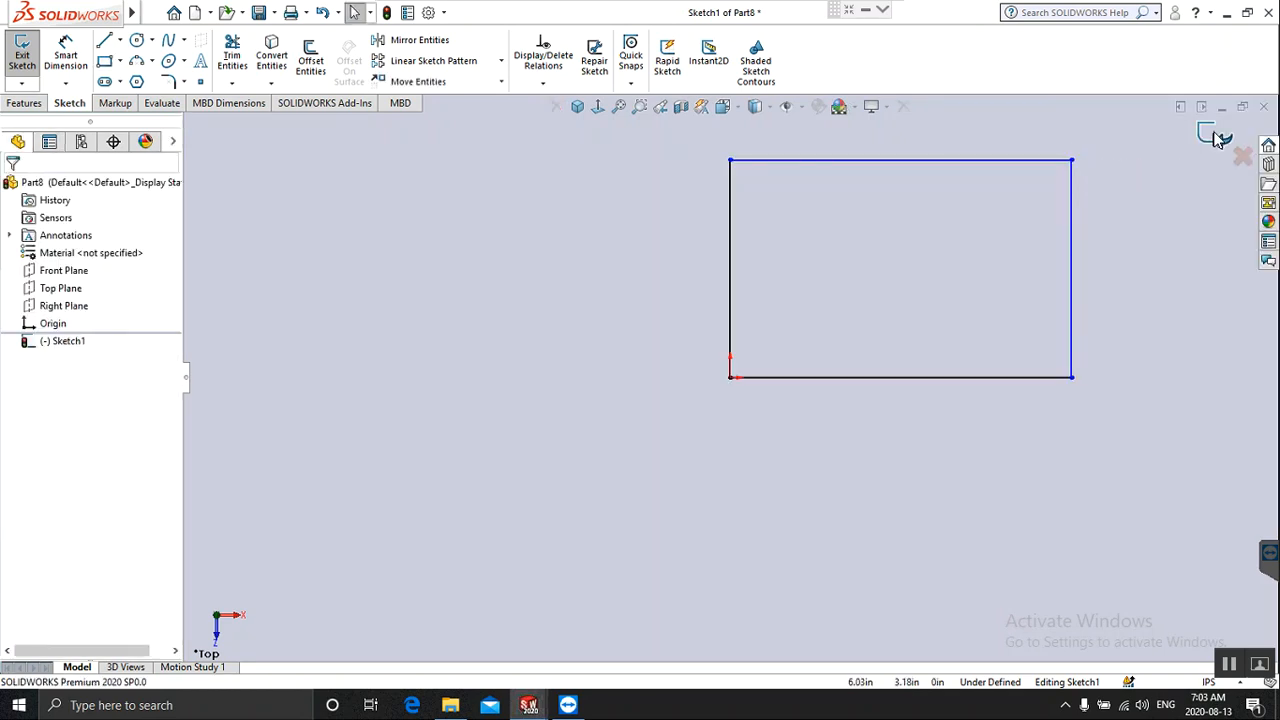
# Extrude the rectangle upward as a blind boss 0.80 in deep to form the base block.
pyautogui.click(1213, 132)
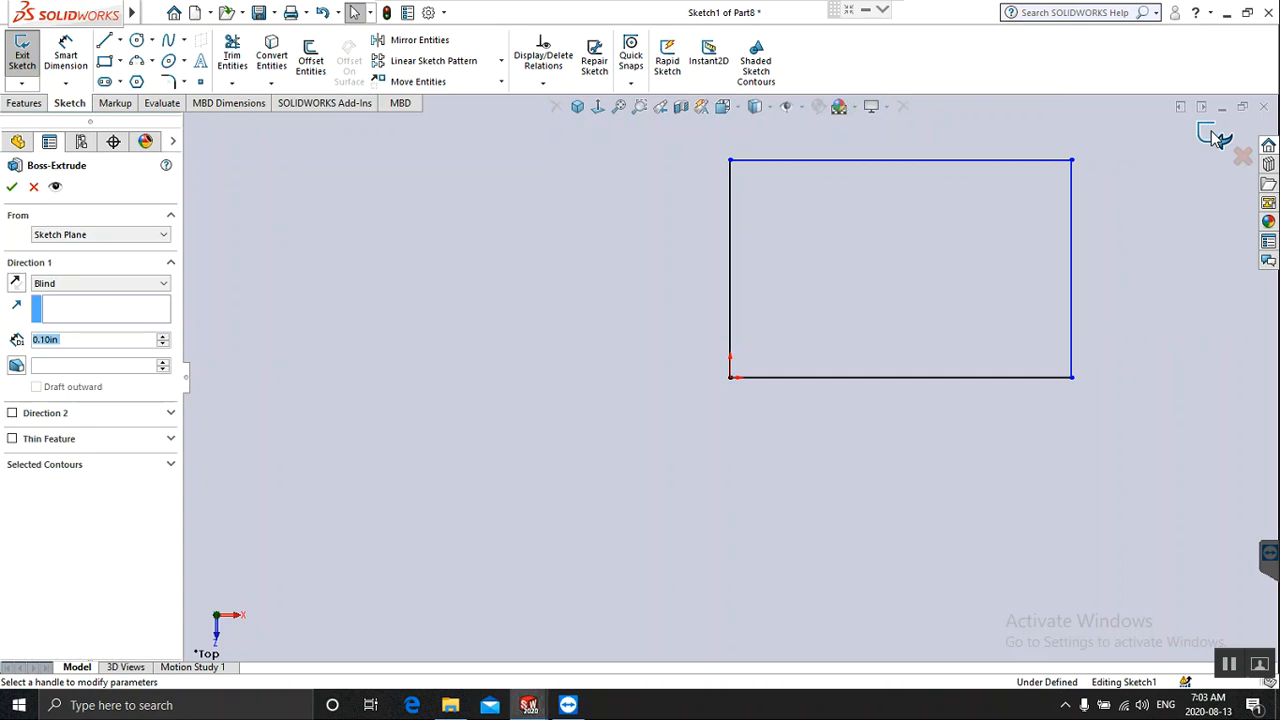
pyautogui.click(162, 338)
pyautogui.click(162, 338)
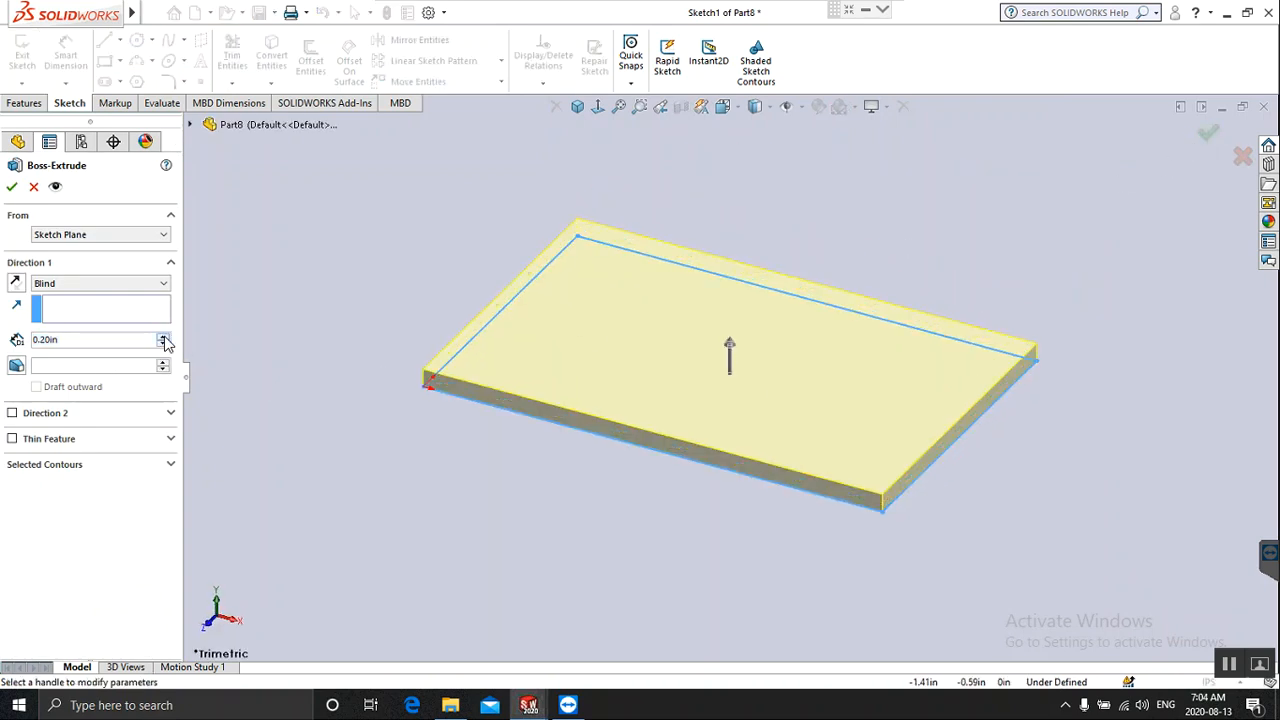
pyautogui.click(162, 338)
pyautogui.click(162, 338)
pyautogui.click(161, 338)
pyautogui.click(161, 338)
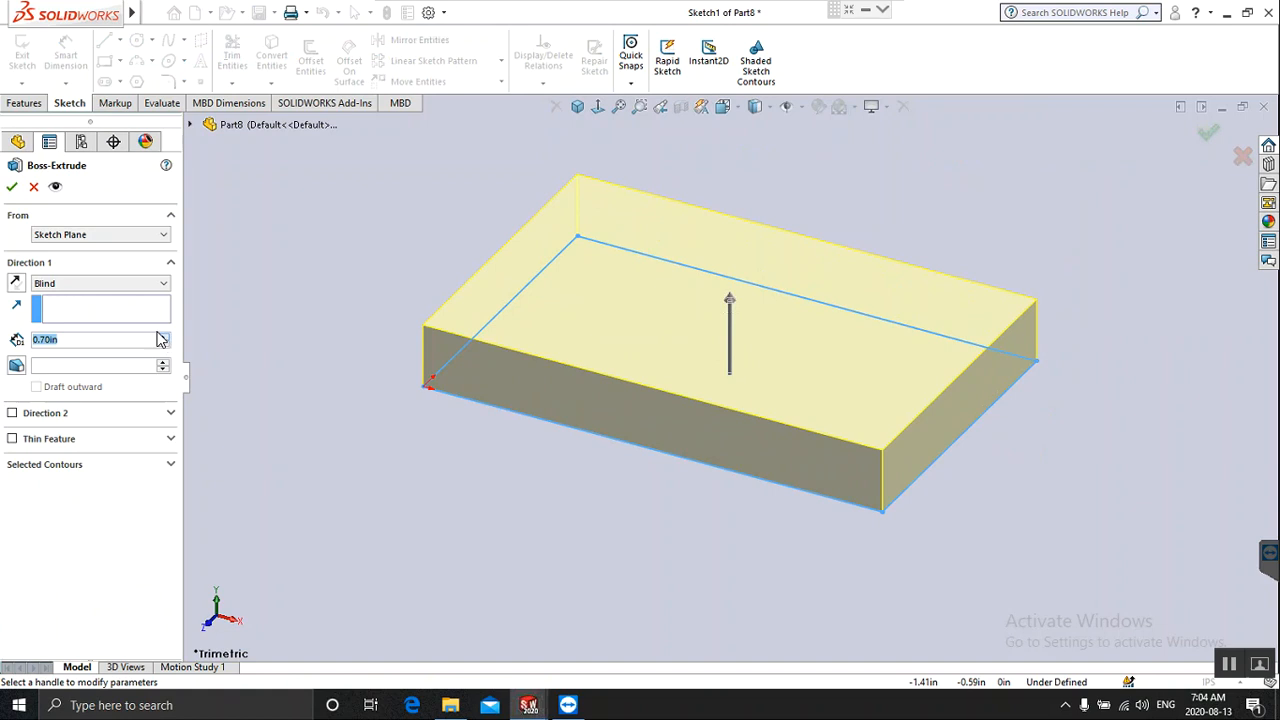
pyautogui.click(12, 187)
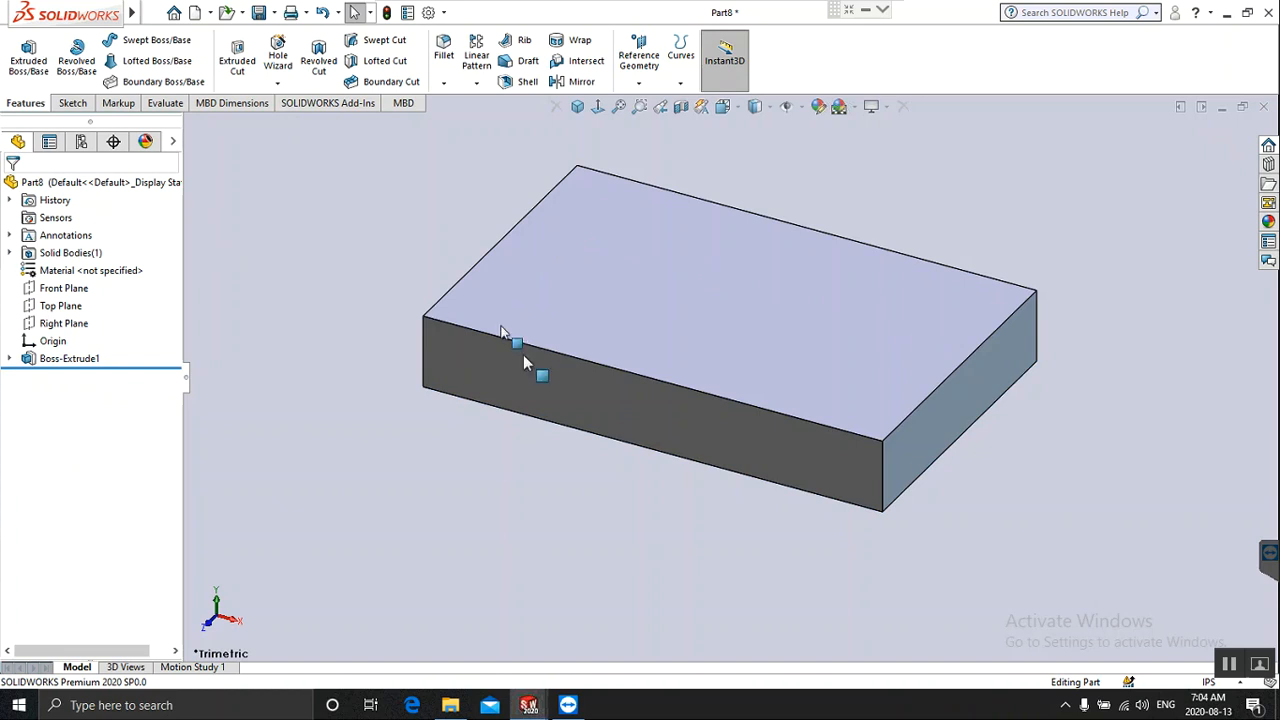
# Sketch two adjoining rectangles, about 0.41 by 0.88 in and 0.5 by 0.44 in, forming an L near the origin corner of the block's top face.
pyautogui.click(28, 58)
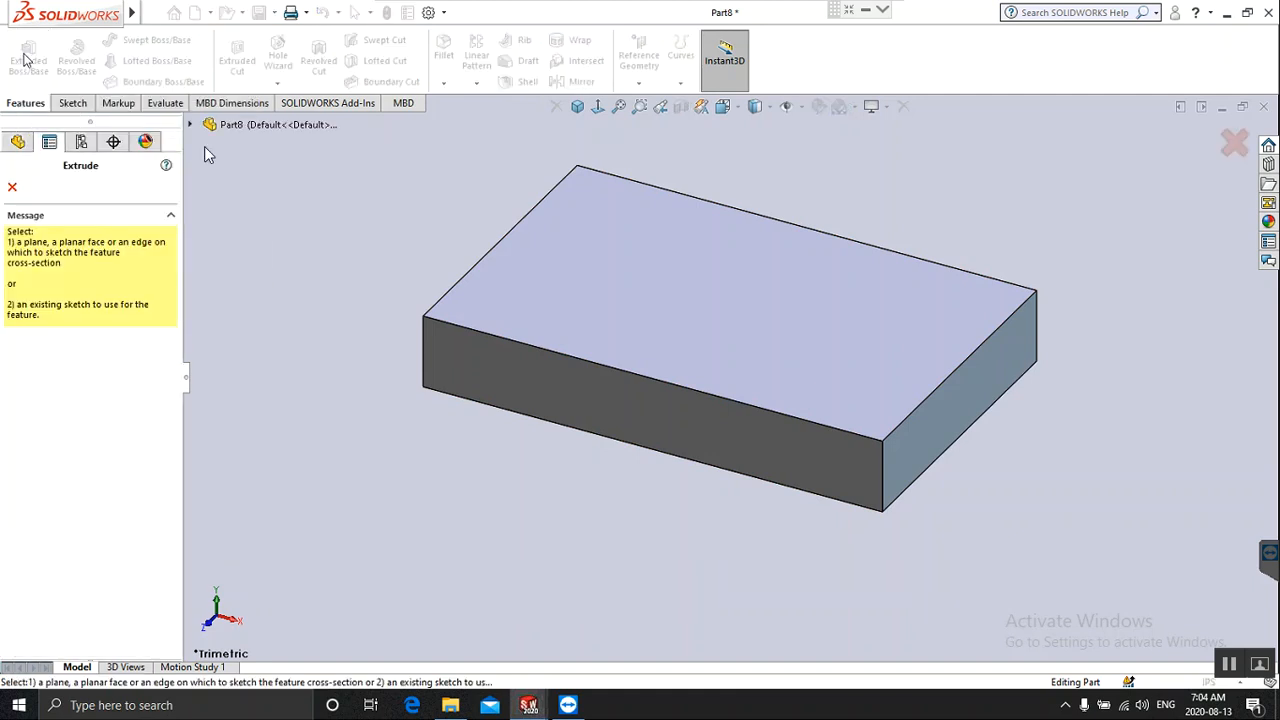
pyautogui.click(516, 289)
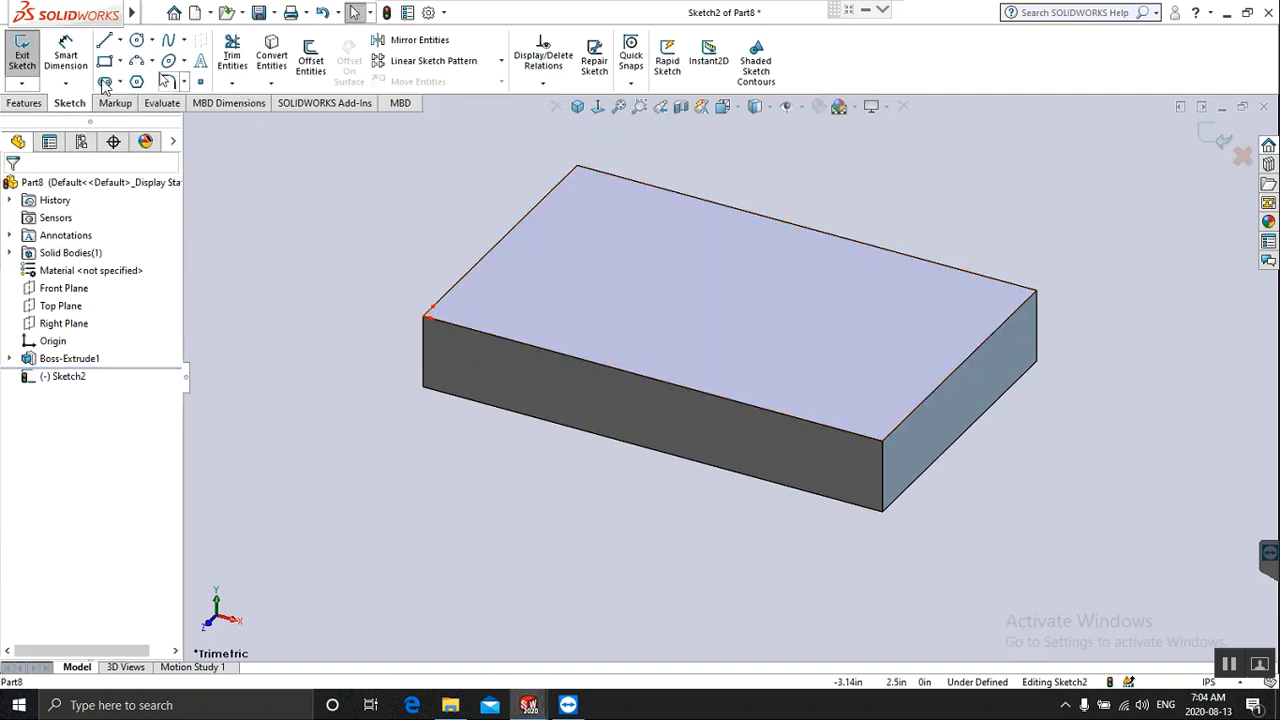
pyautogui.click(494, 289)
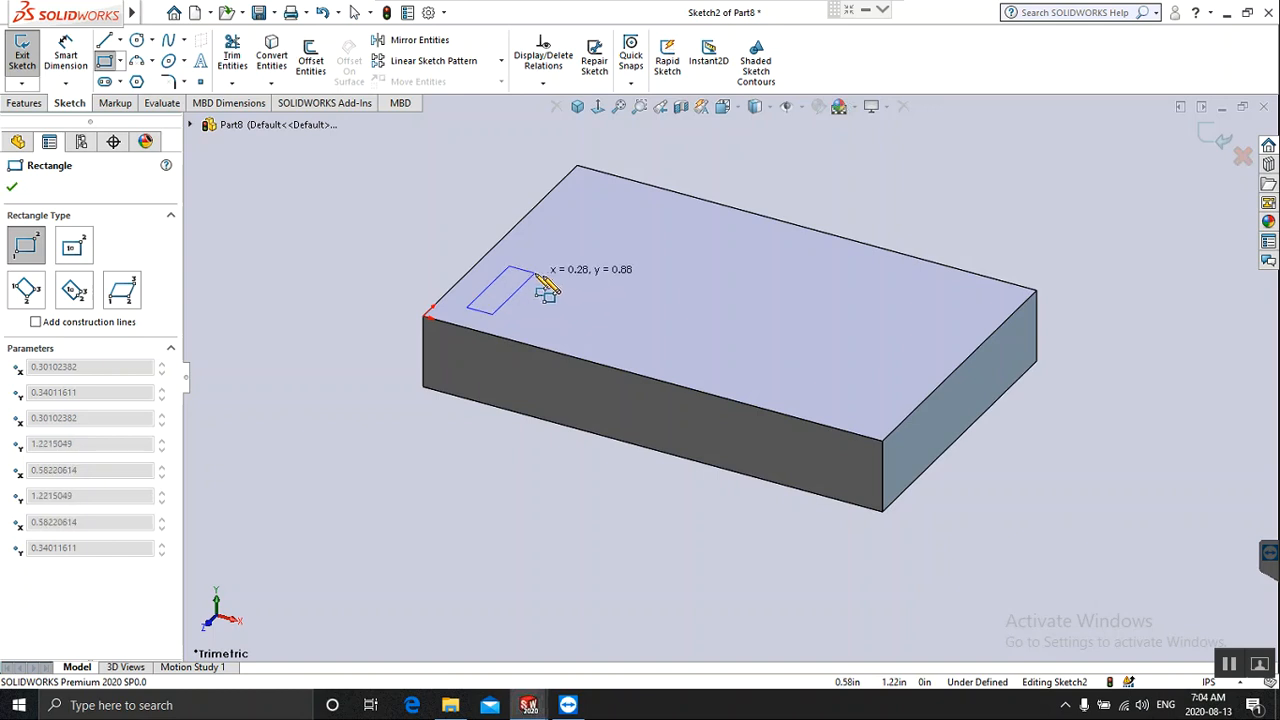
pyautogui.click(546, 276)
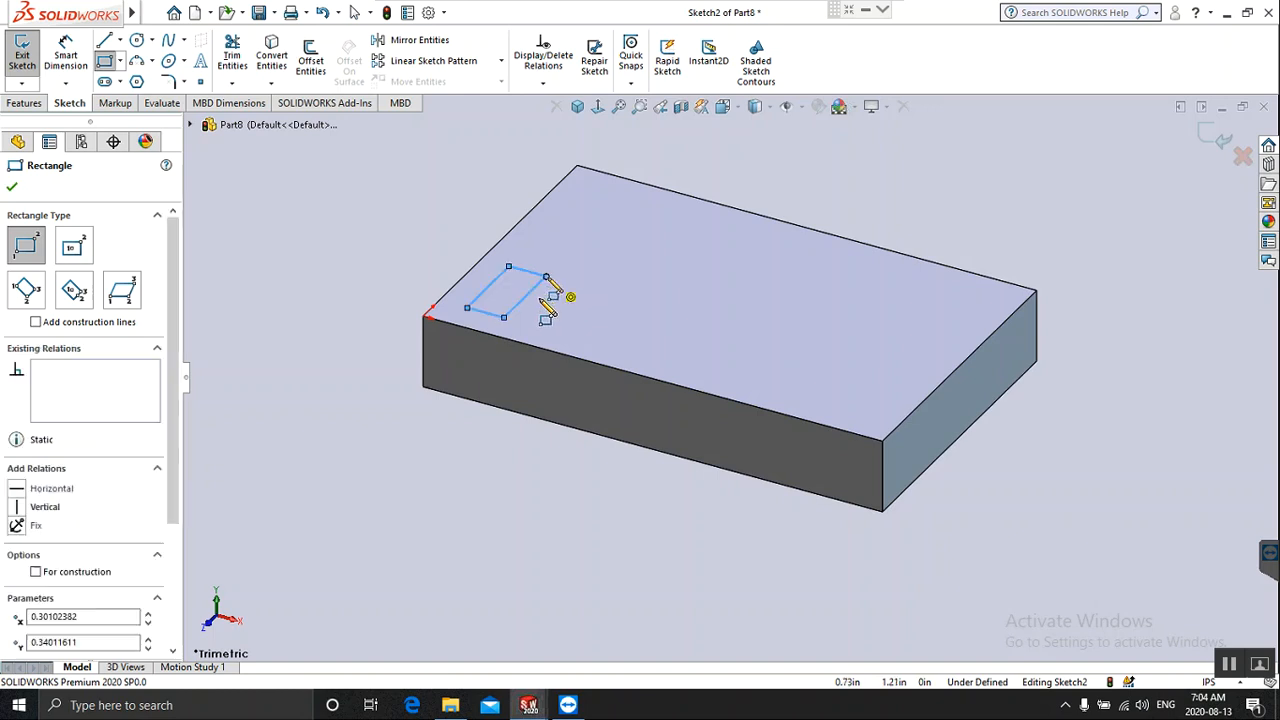
pyautogui.click(504, 319)
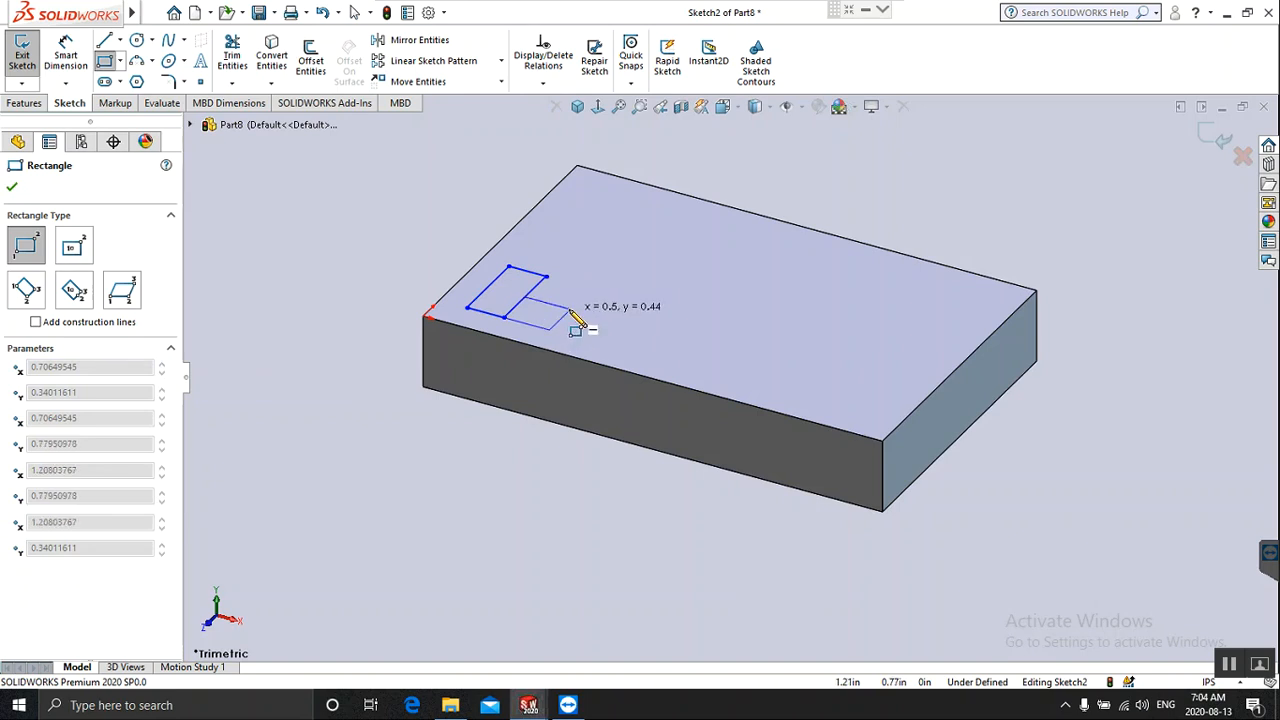
pyautogui.click(570, 310)
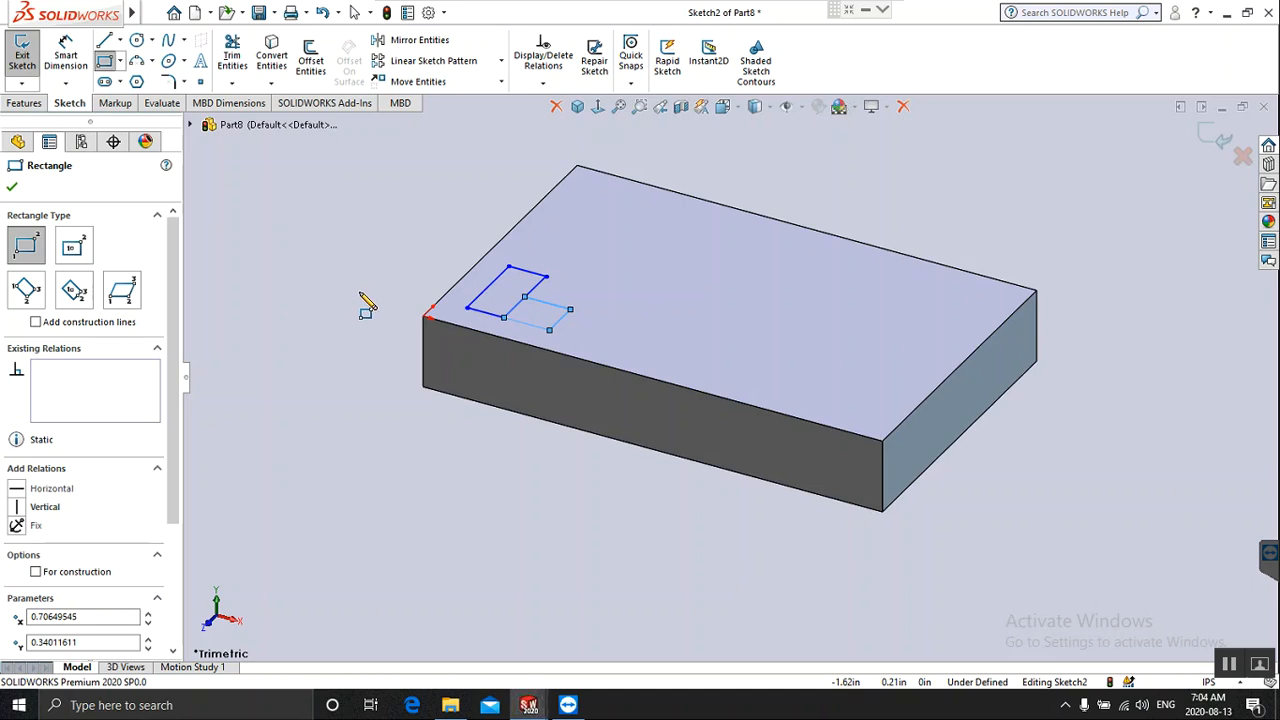
pyautogui.press('Escape')
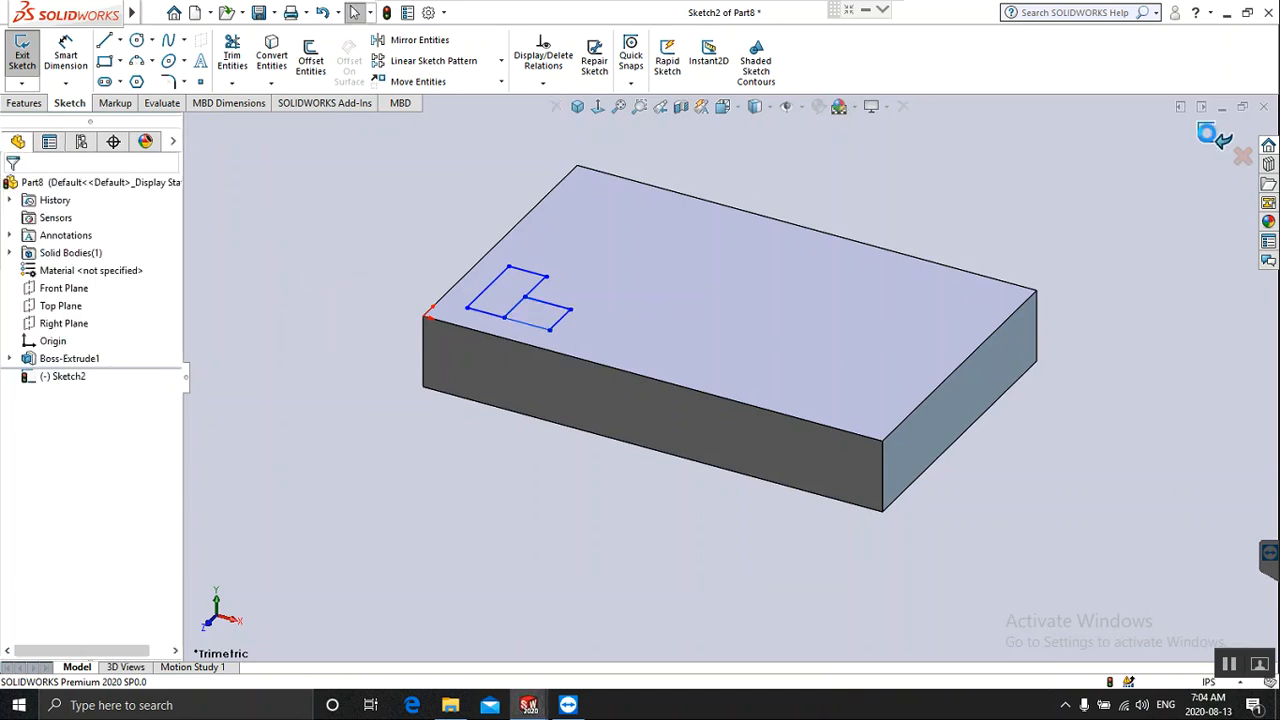
# Extrude both regions of the L-shaped sketch 0.80 in upward, merged with the block.
pyautogui.click(1208, 141)
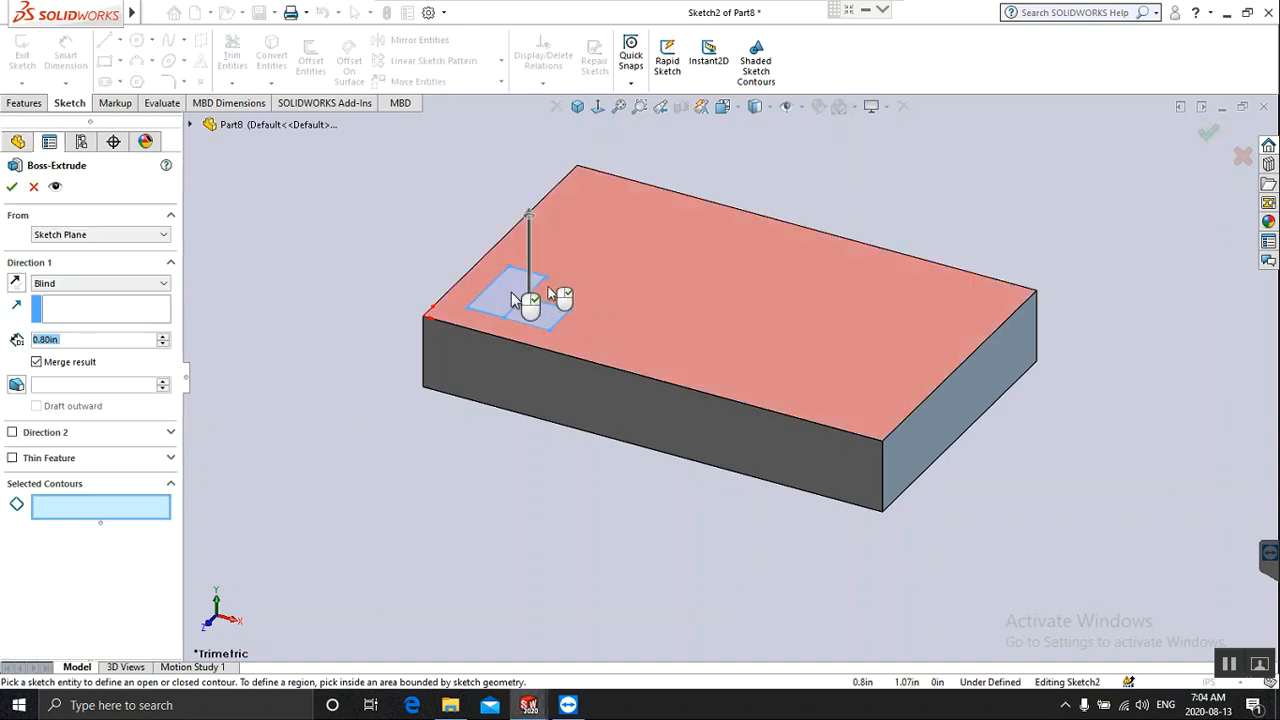
pyautogui.click(510, 292)
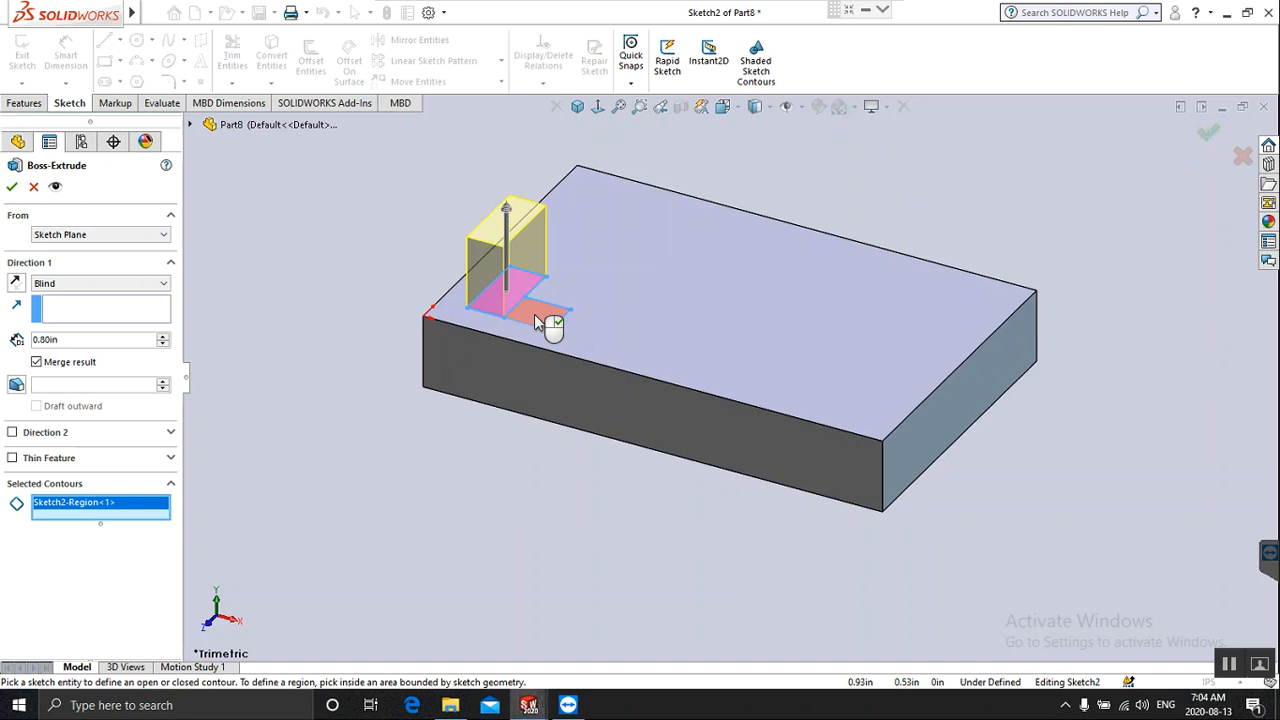
pyautogui.click(535, 322)
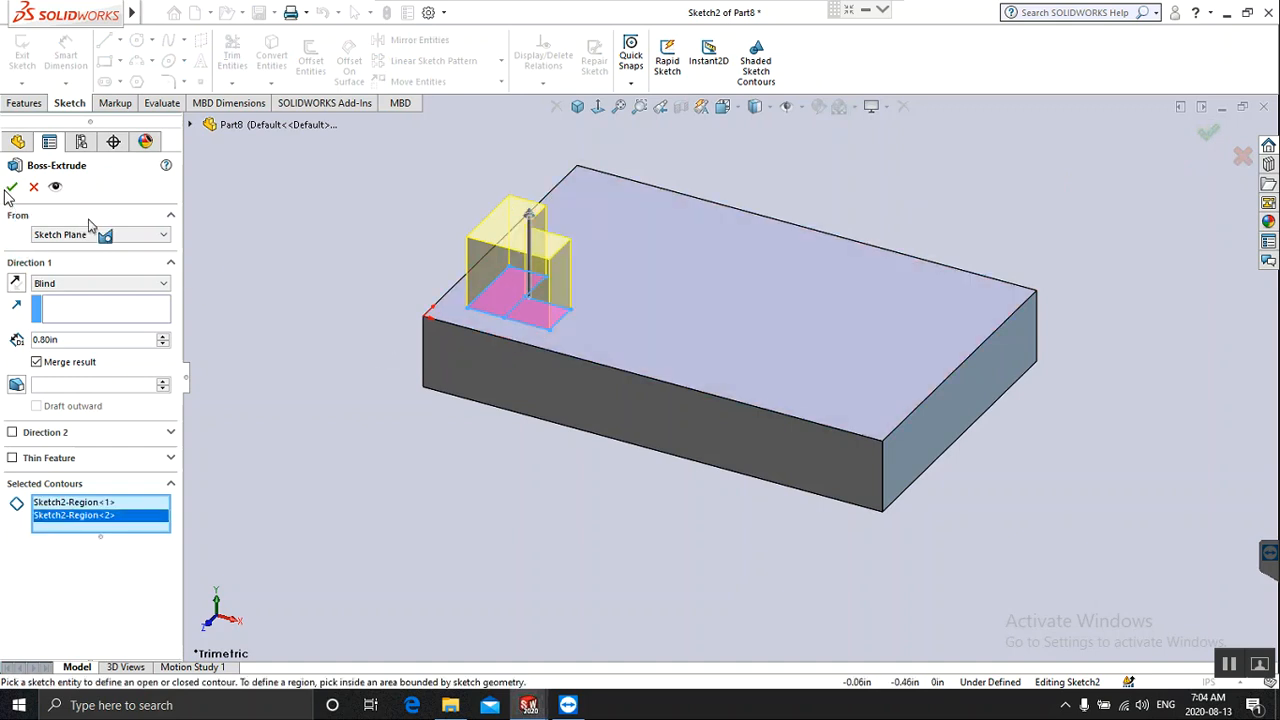
pyautogui.click(11, 188)
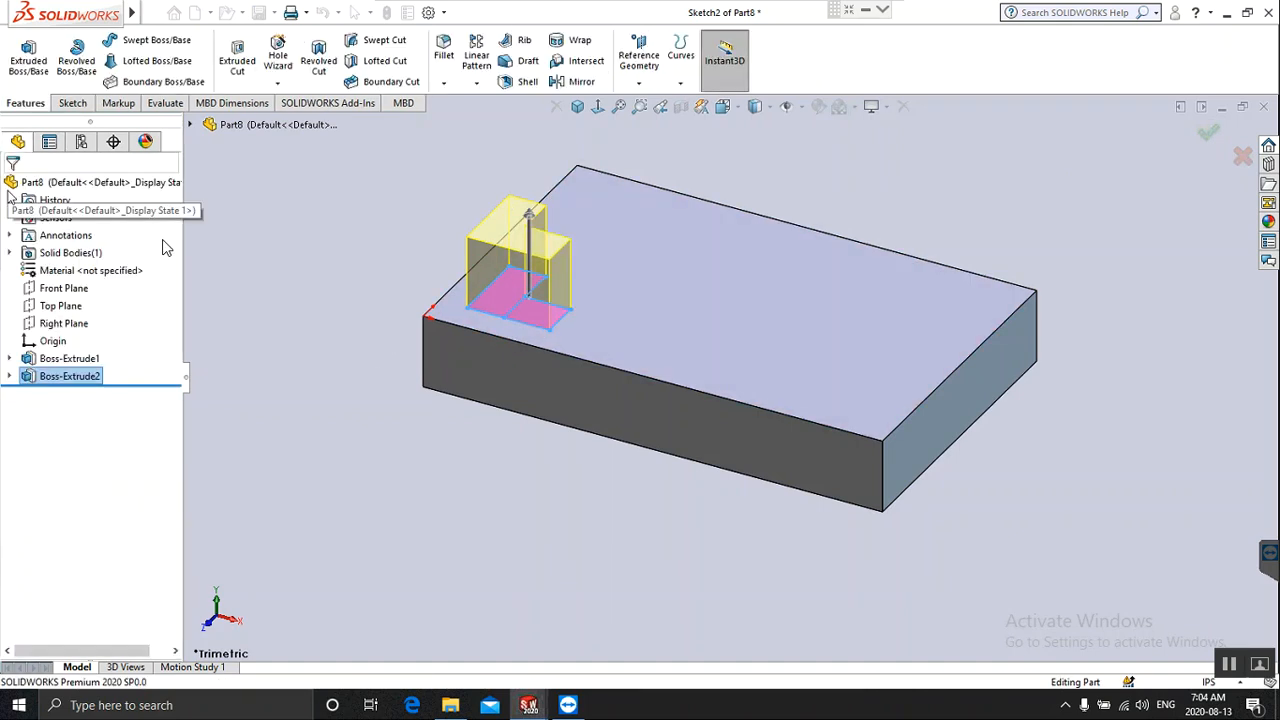
pyautogui.click(308, 278)
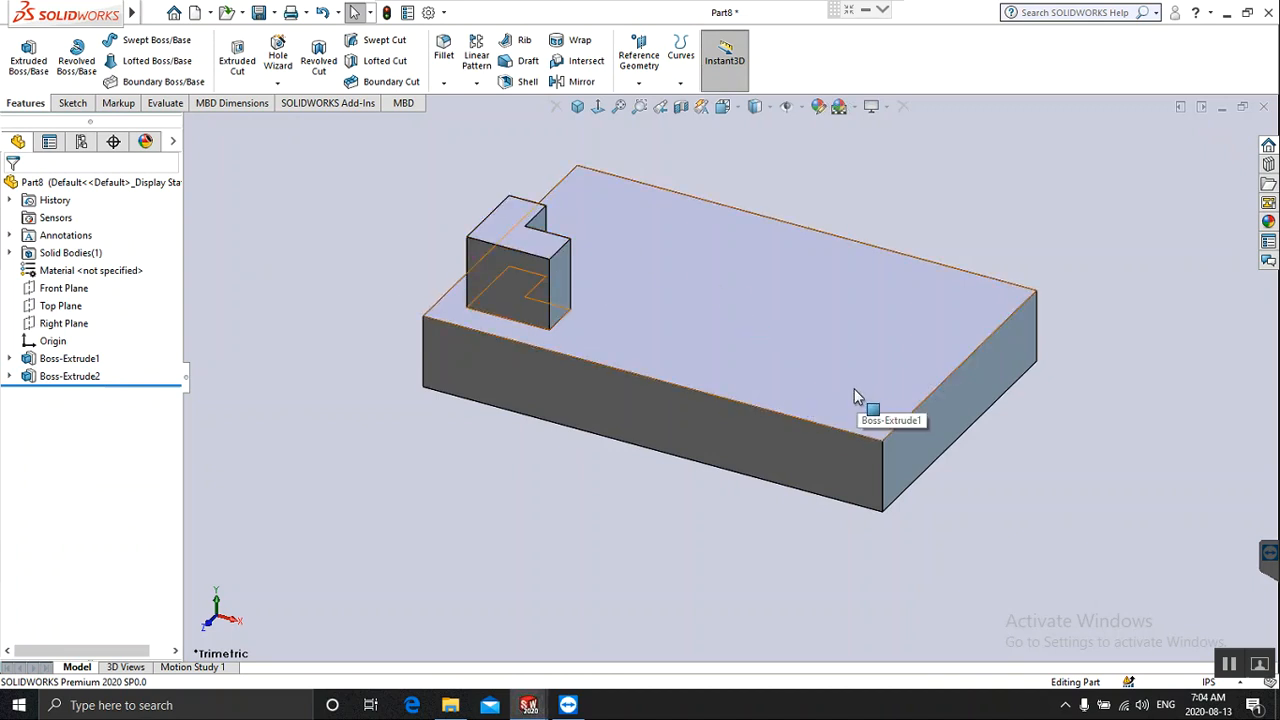
# Create a reference mid-plane between the block's two short end faces.
pyautogui.click(640, 83)
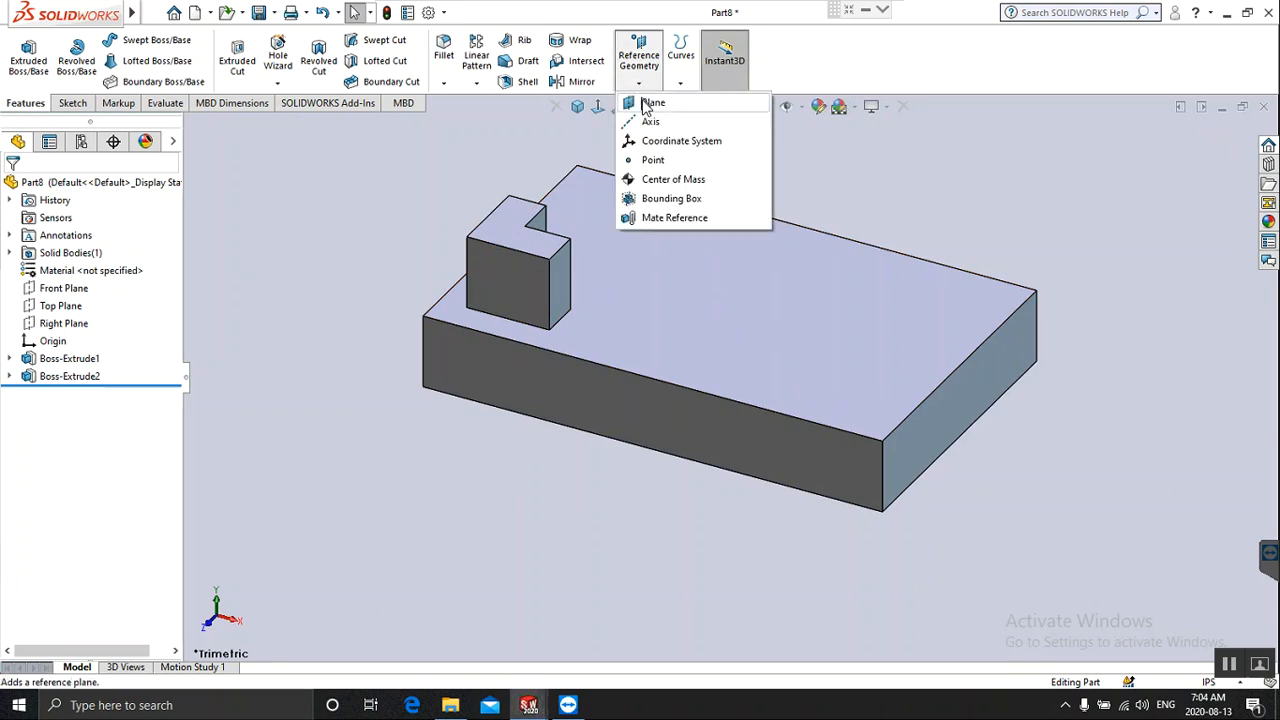
pyautogui.click(648, 104)
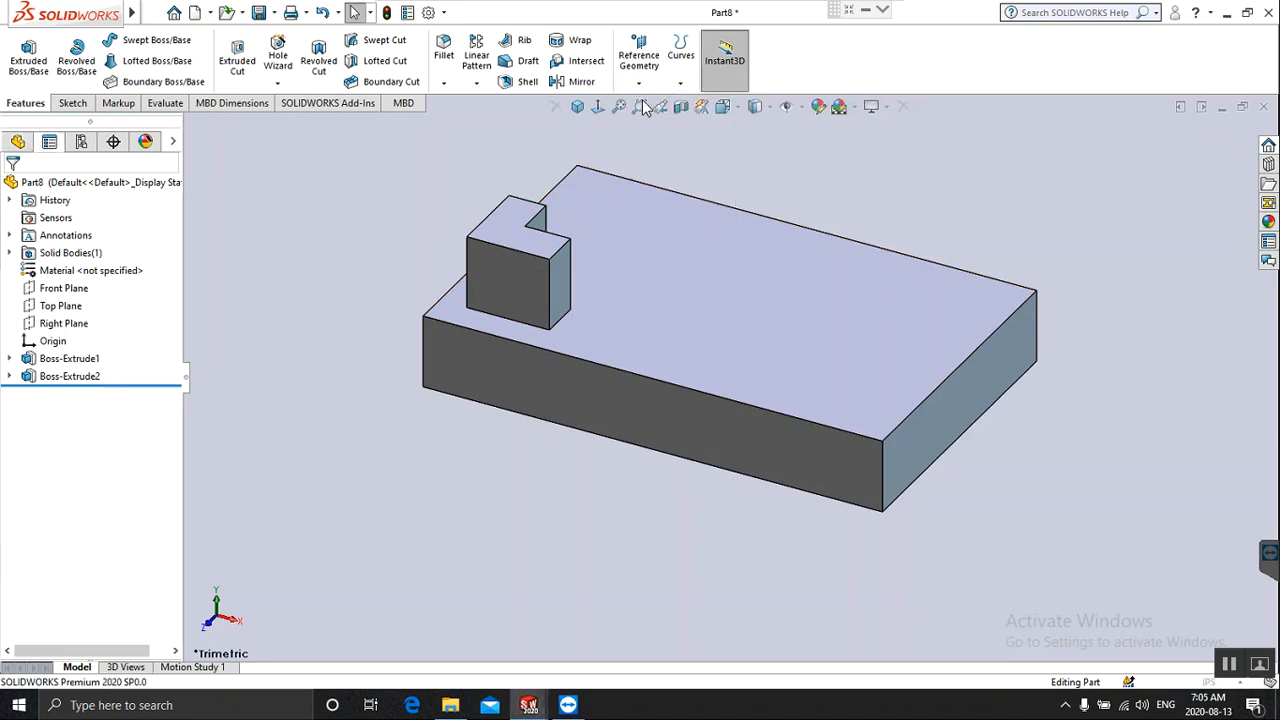
pyautogui.click(955, 428)
pyautogui.moveTo(727, 509); pyautogui.dragTo(757, 447, button='middle')
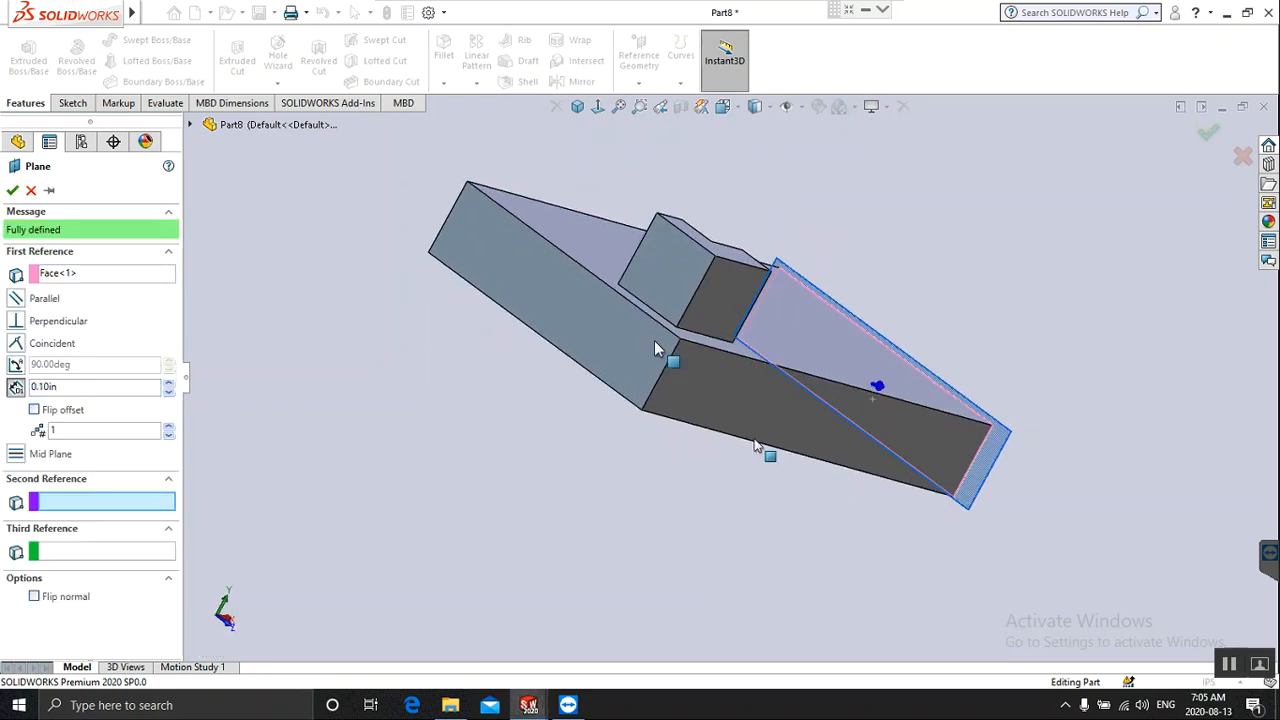
pyautogui.click(631, 328)
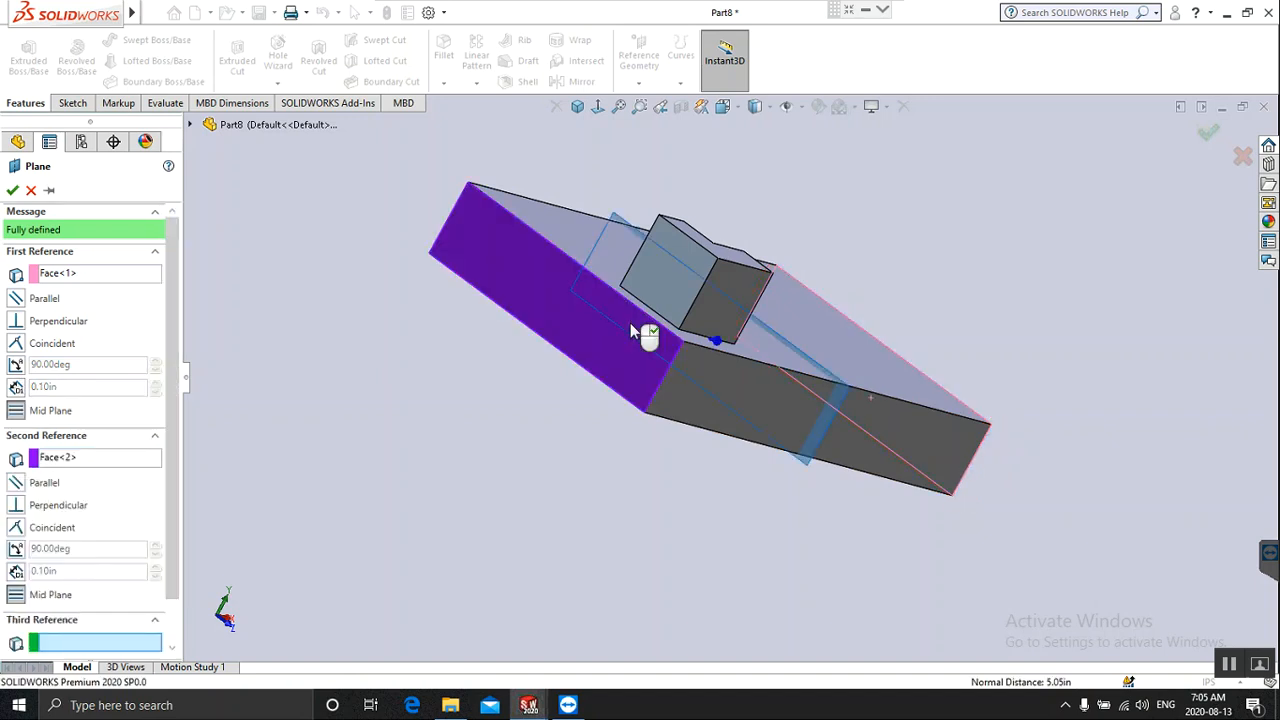
pyautogui.click(13, 191)
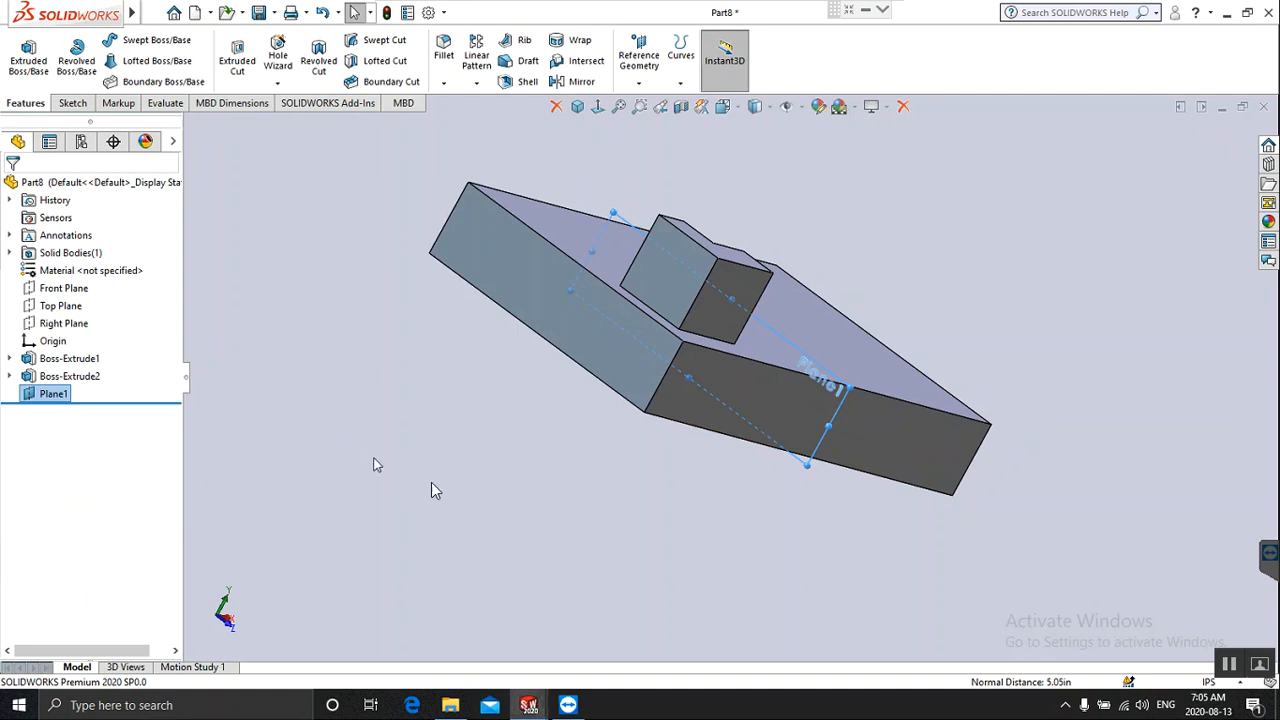
# Mirror the L-shaped boss about Plane1, the mid-plane between the block's short end faces.
pyautogui.moveTo(434, 488)
pyautogui.mouseDown(button='middle')
pyautogui.moveTo(458, 471)
pyautogui.moveTo(434, 463)
pyautogui.moveTo(437, 476)
pyautogui.mouseUp(button='middle')
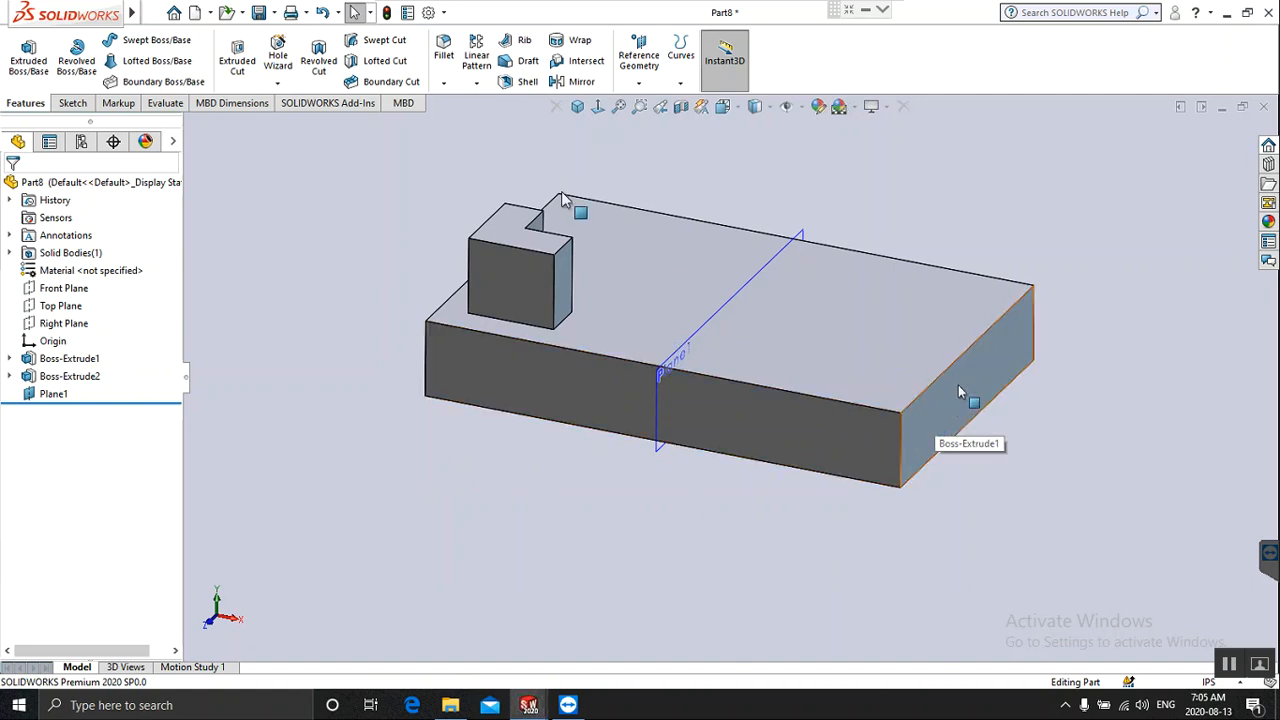
pyautogui.click(572, 82)
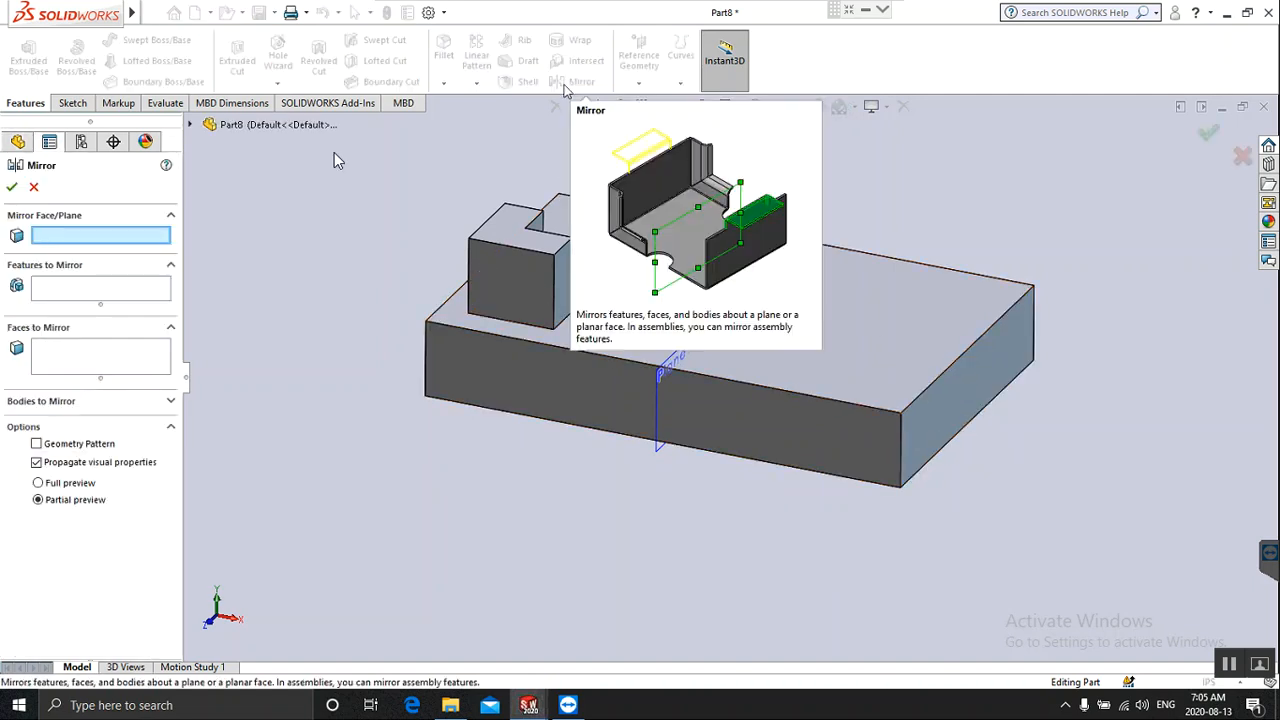
pyautogui.click(655, 452)
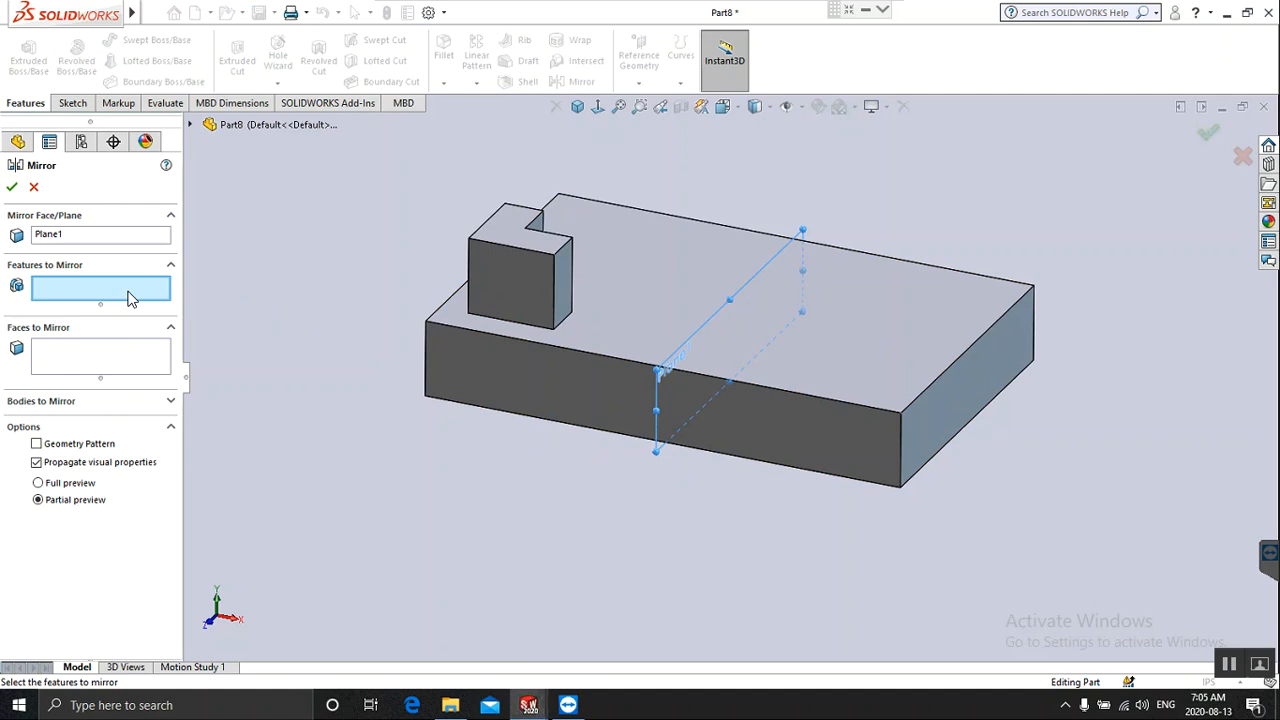
pyautogui.click(499, 277)
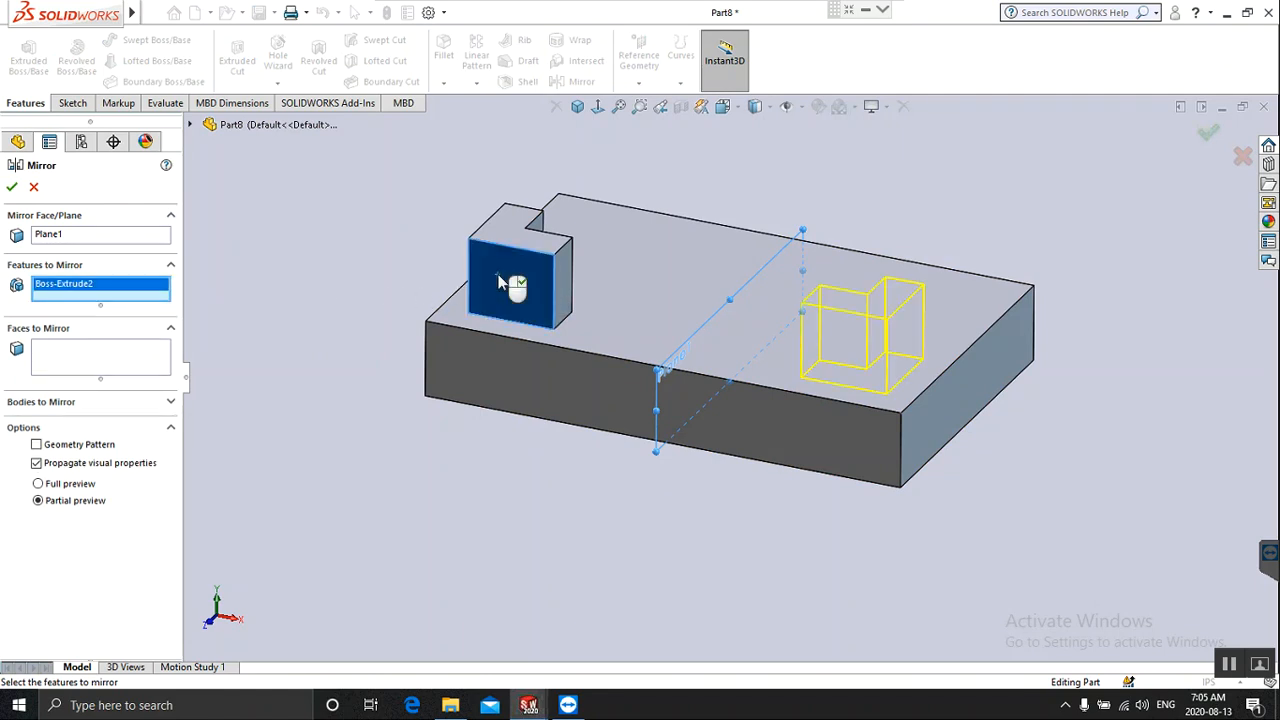
pyautogui.click(12, 189)
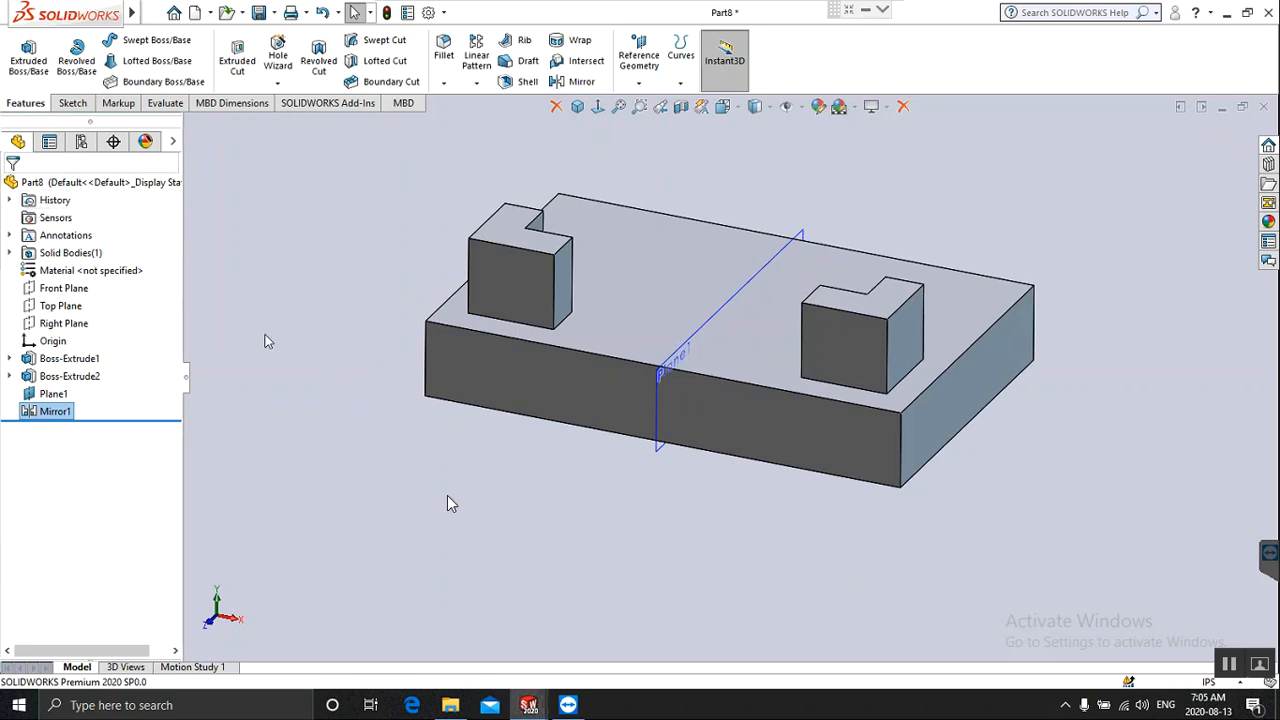
# Create a second reference mid-plane between the block's long front and back faces.
pyautogui.moveTo(707, 556)
pyautogui.mouseDown(button='middle')
pyautogui.moveTo(691, 477)
pyautogui.moveTo(697, 543)
pyautogui.mouseUp(button='middle')
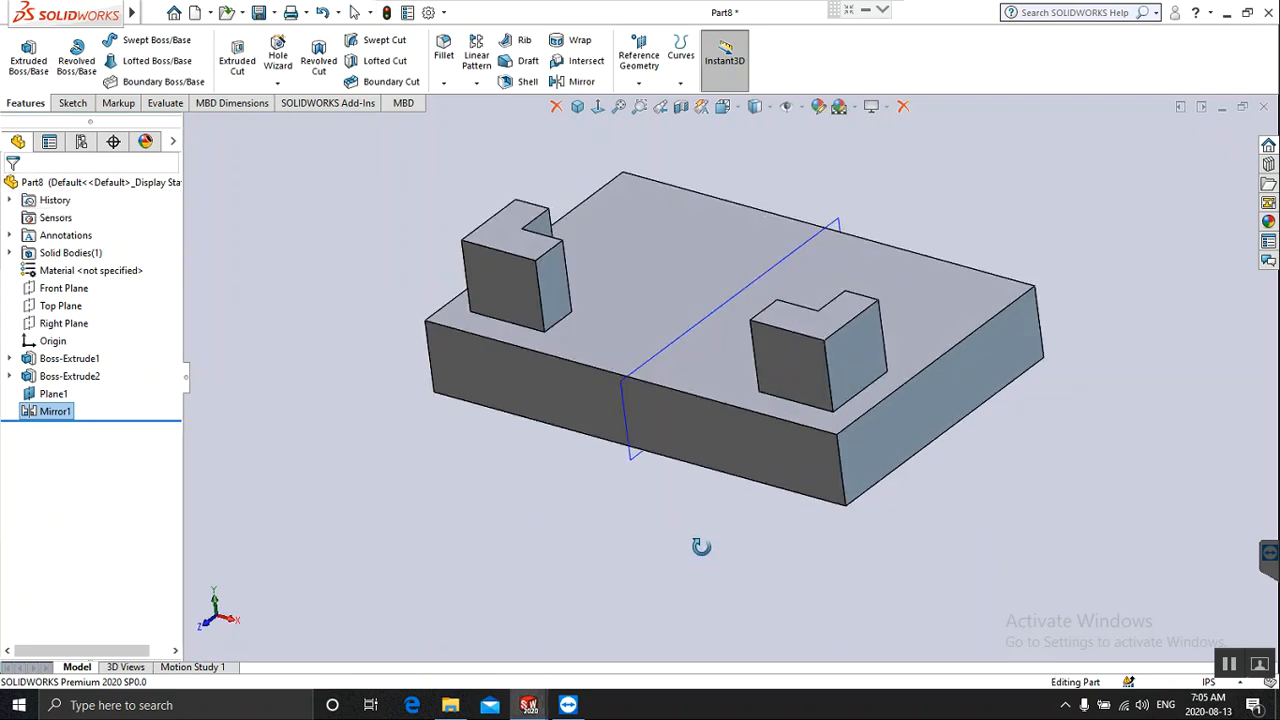
pyautogui.click(639, 83)
pyautogui.click(650, 104)
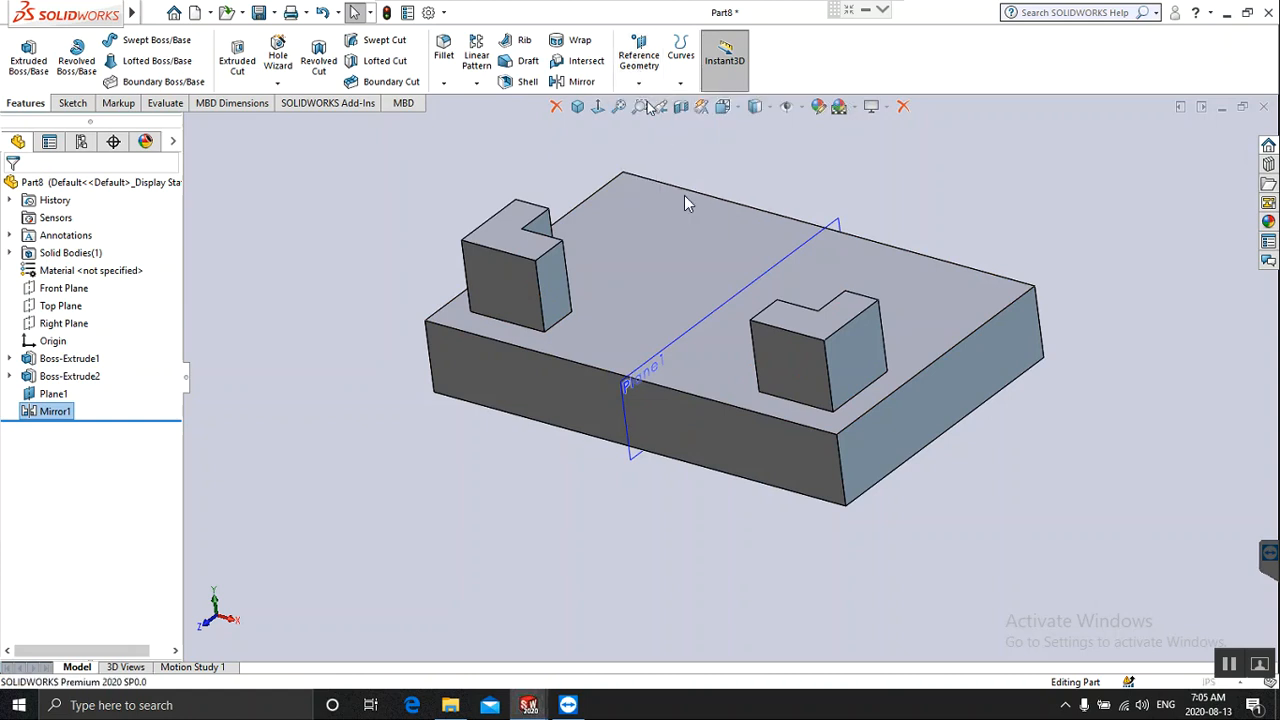
pyautogui.click(762, 434)
pyautogui.moveTo(925, 265); pyautogui.dragTo(908, 331, button='middle')
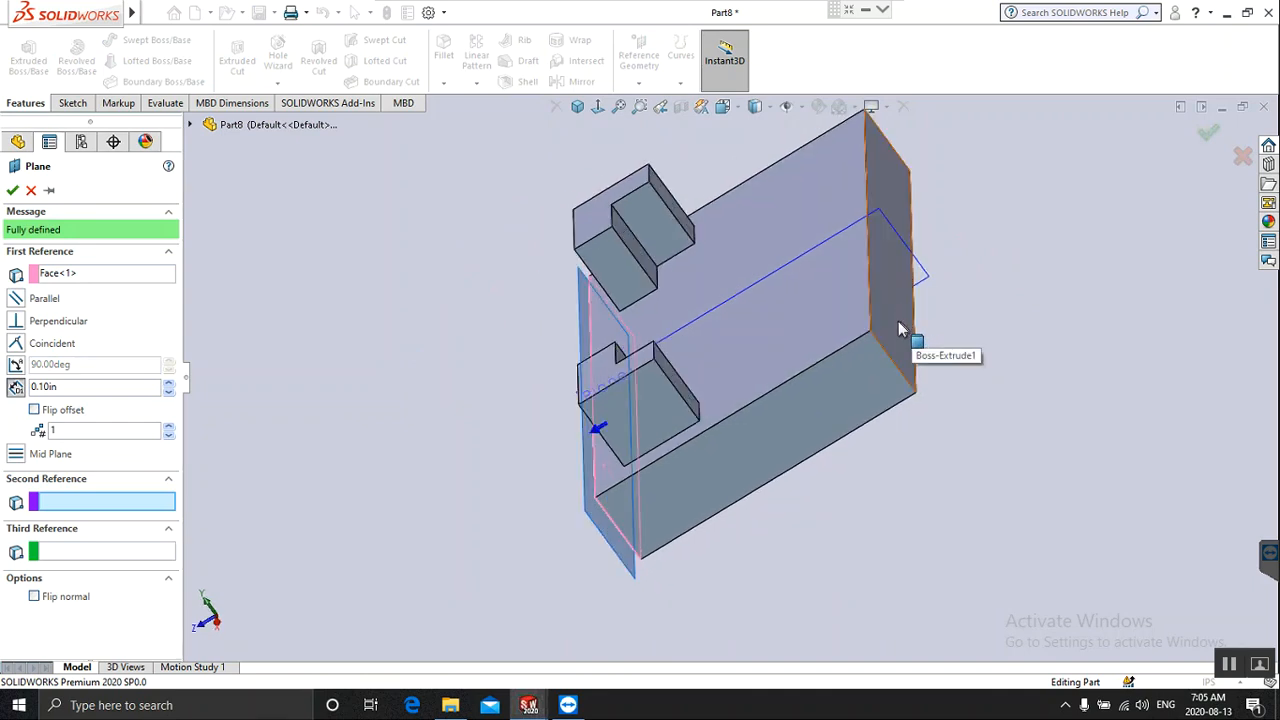
pyautogui.click(899, 326)
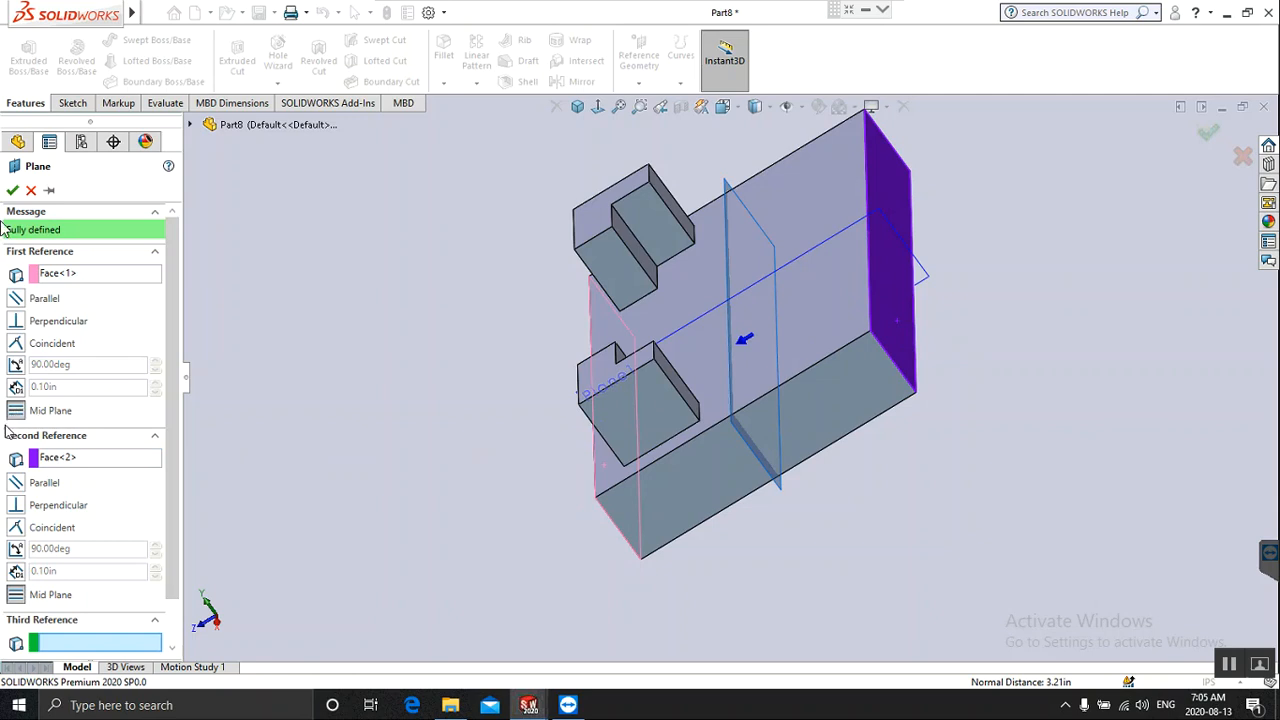
pyautogui.click(12, 191)
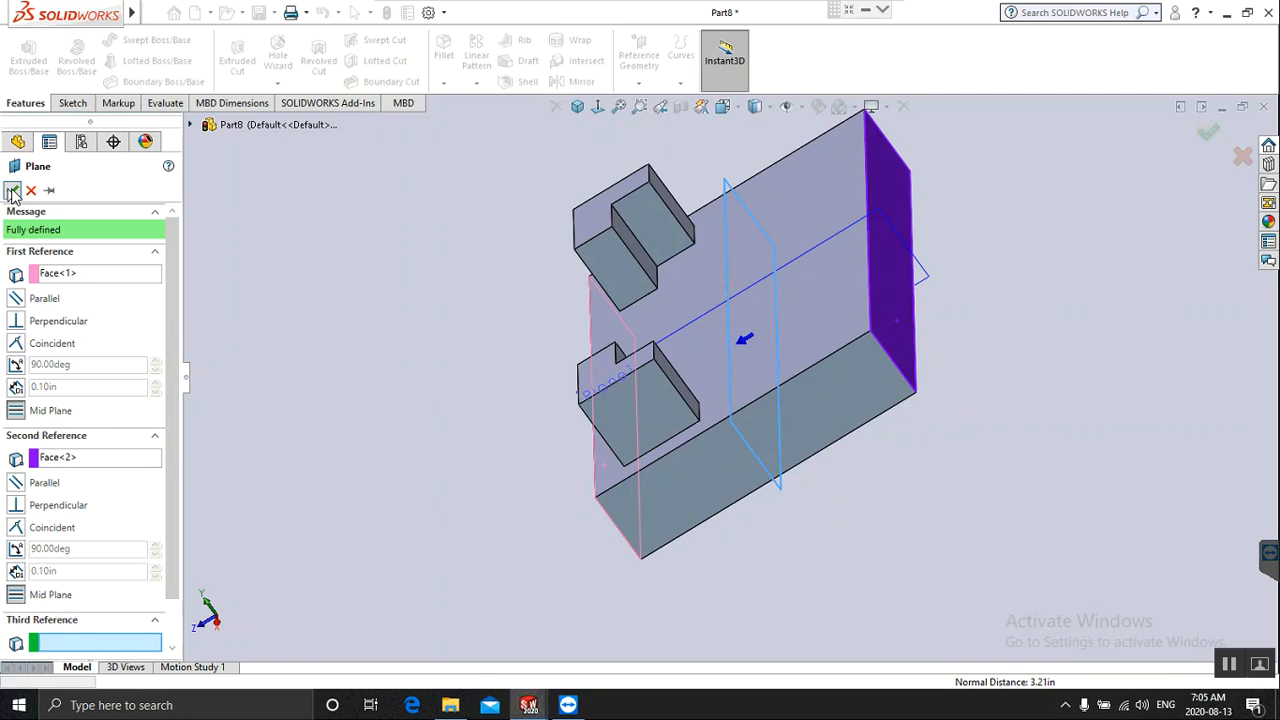
pyautogui.click(300, 272)
# Mirror both the original L-shaped boss and its mirrored copy about Plane2, the mid-plane between the block's long faces.
pyautogui.moveTo(447, 354); pyautogui.dragTo(521, 326, button='middle')
pyautogui.hotkey('ctrl', '7')
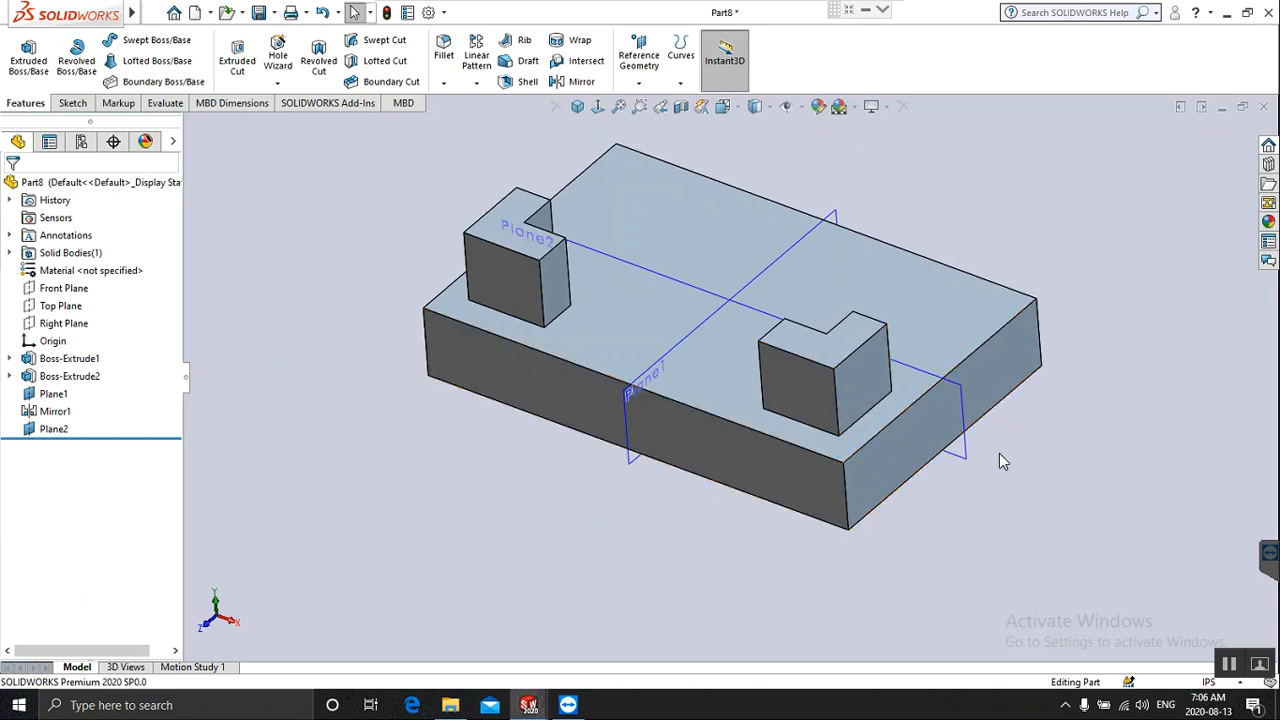
pyautogui.click(578, 84)
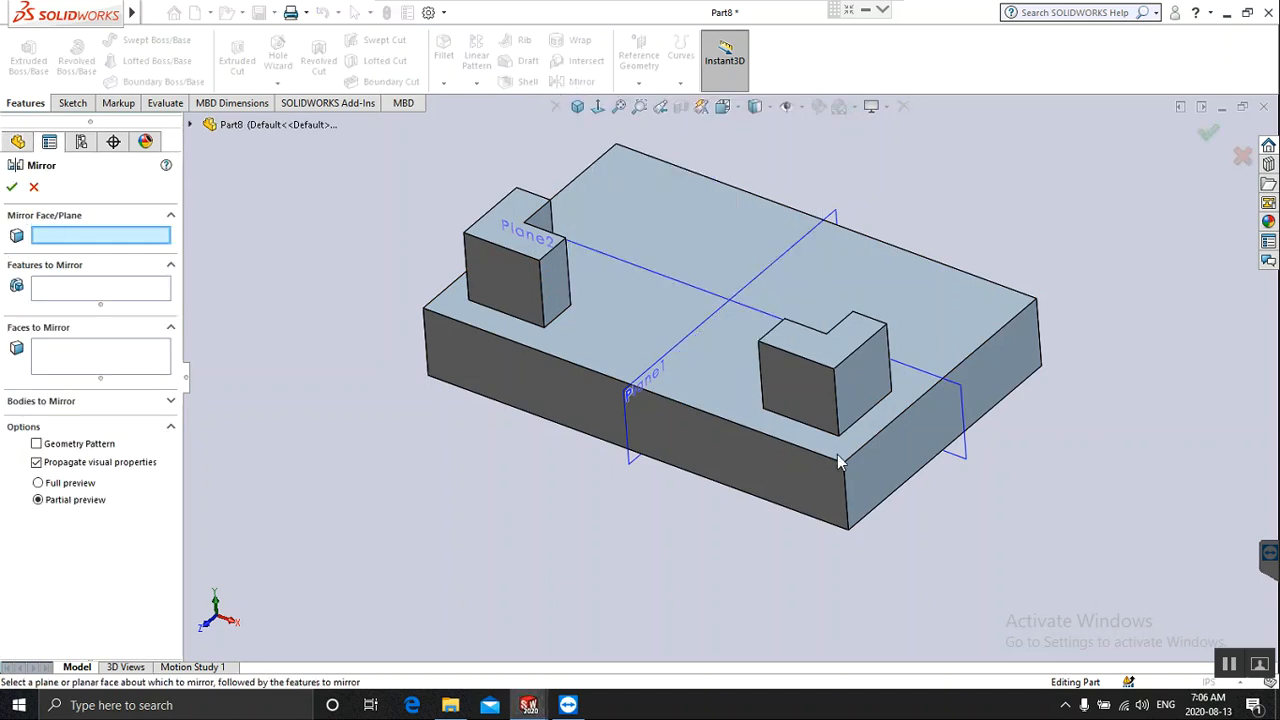
pyautogui.click(965, 466)
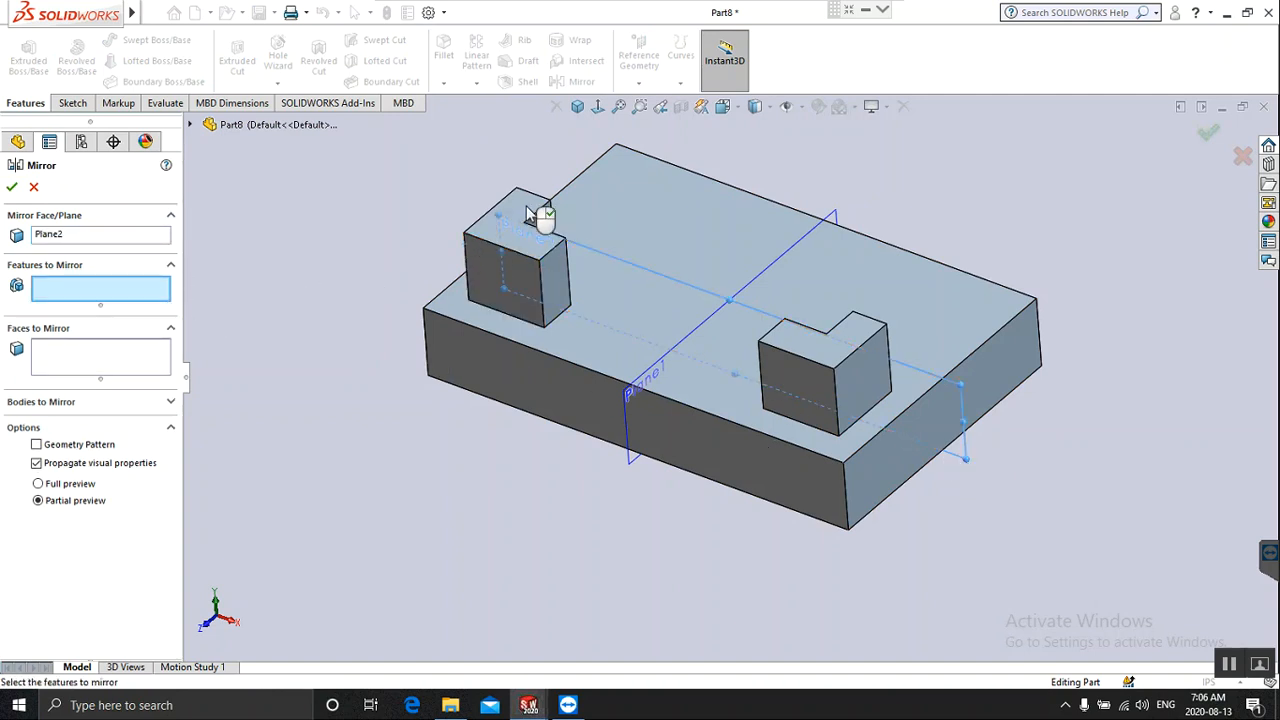
pyautogui.click(480, 242)
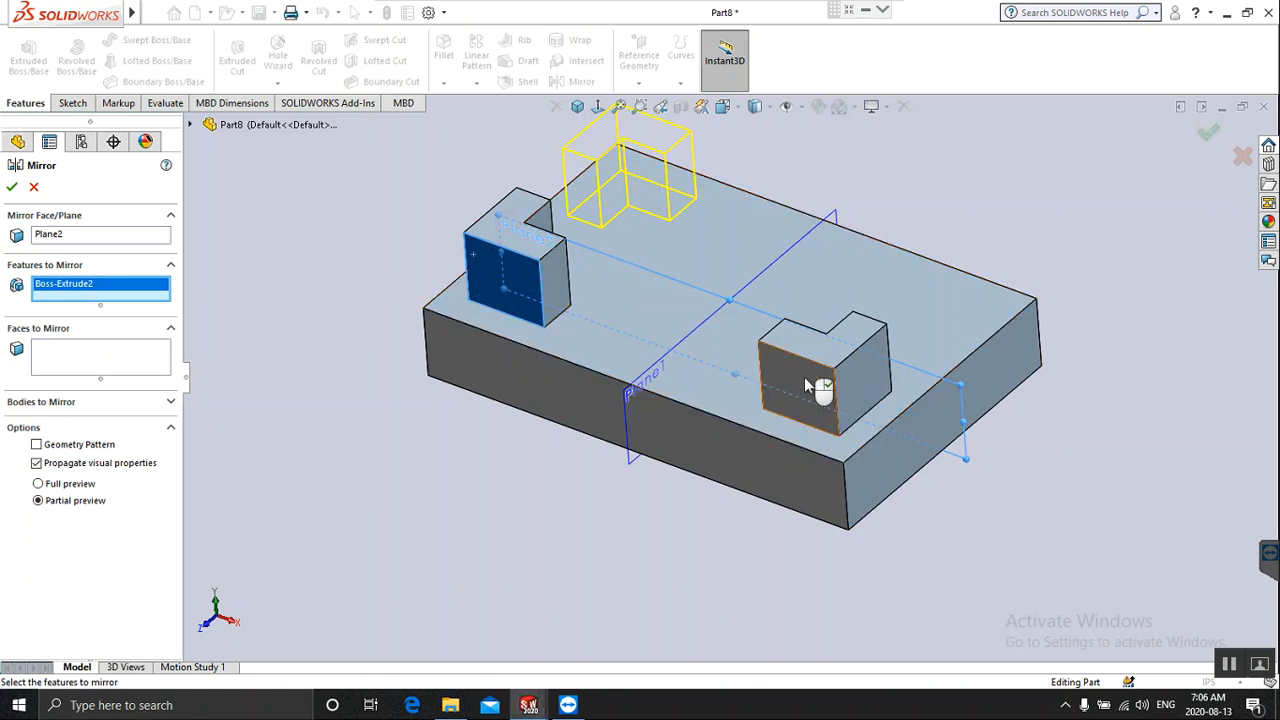
pyautogui.click(808, 386)
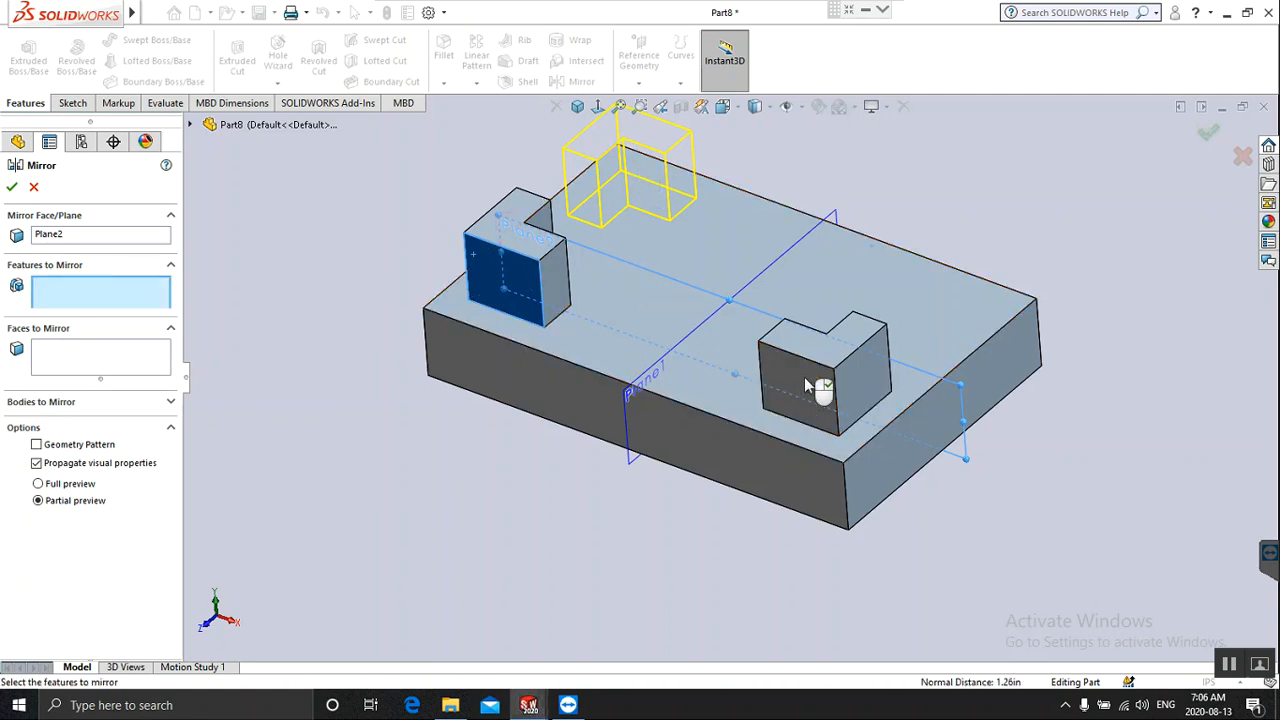
pyautogui.click(12, 187)
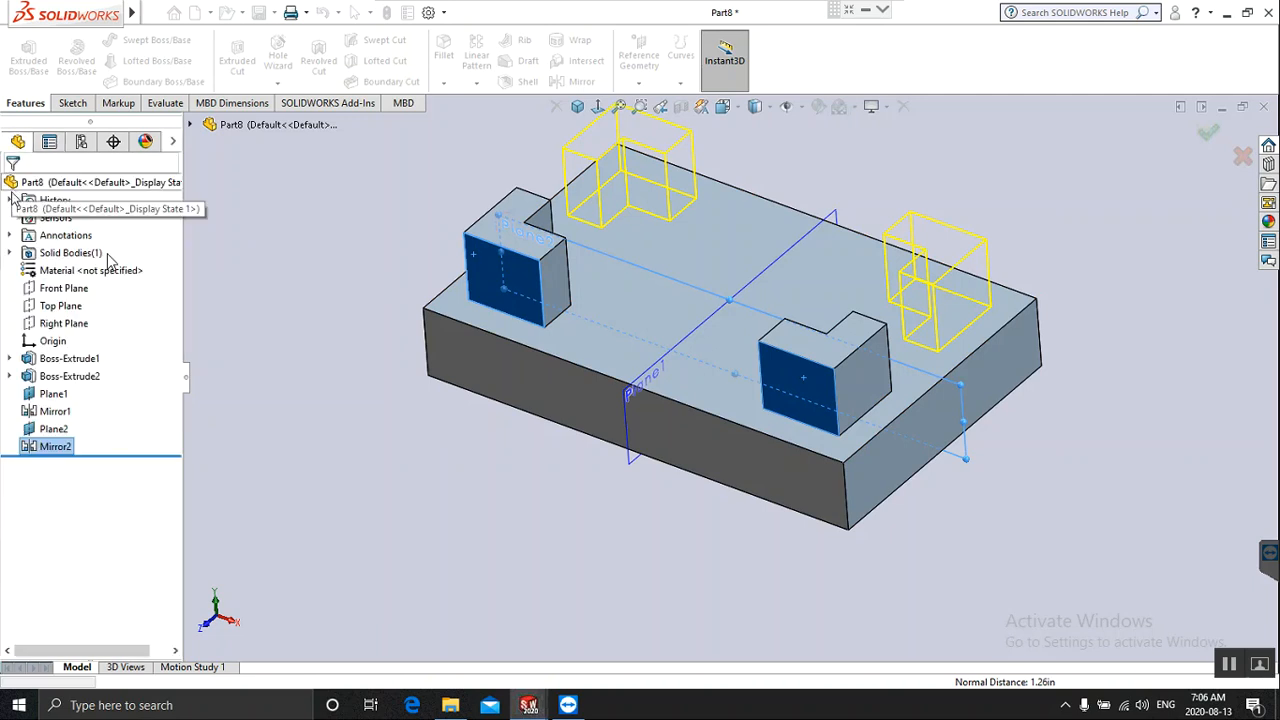
pyautogui.click(279, 387)
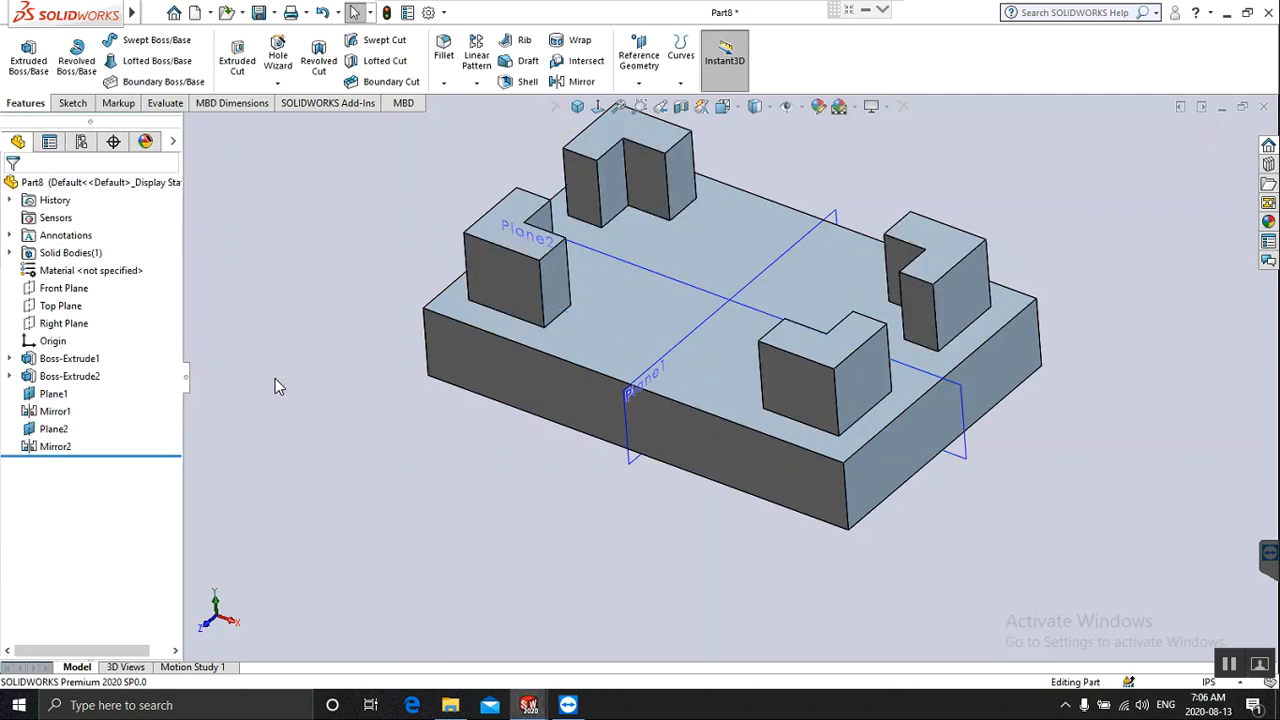
# Mirror the entire solid body about the block's short end face nearest the viewer, with Merge solids enabled.
pyautogui.click(580, 82)
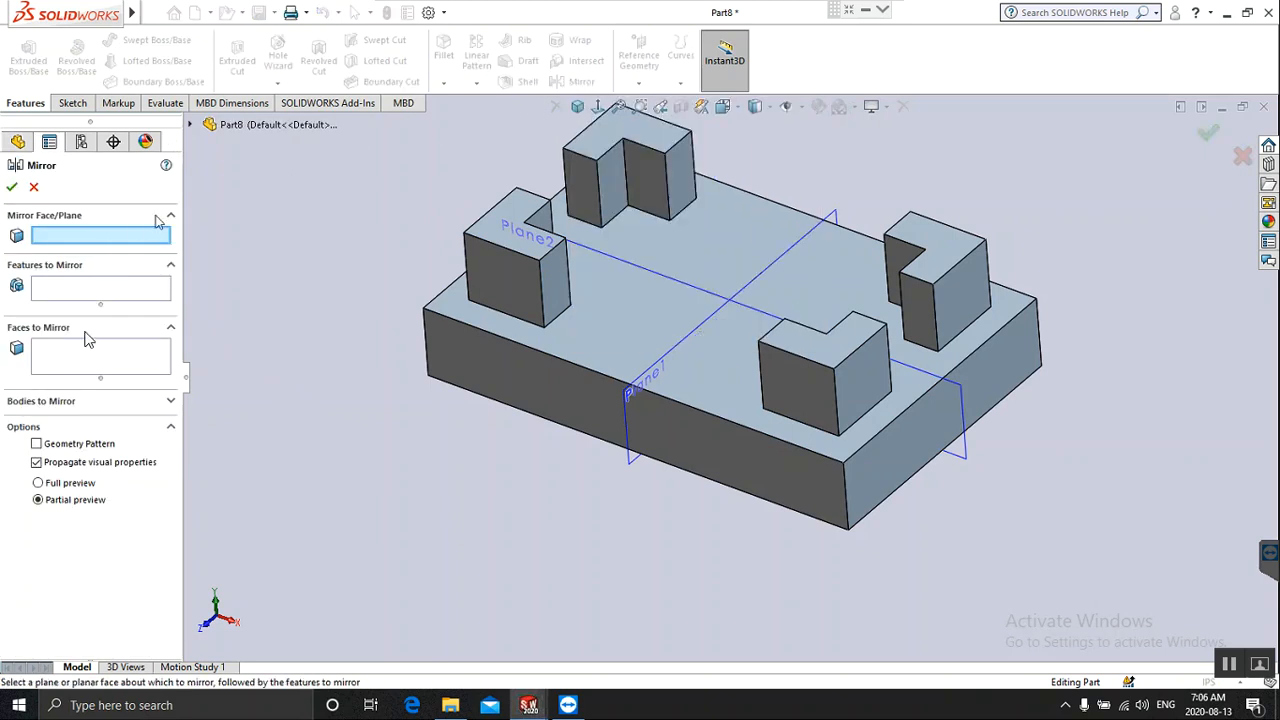
pyautogui.click(77, 400)
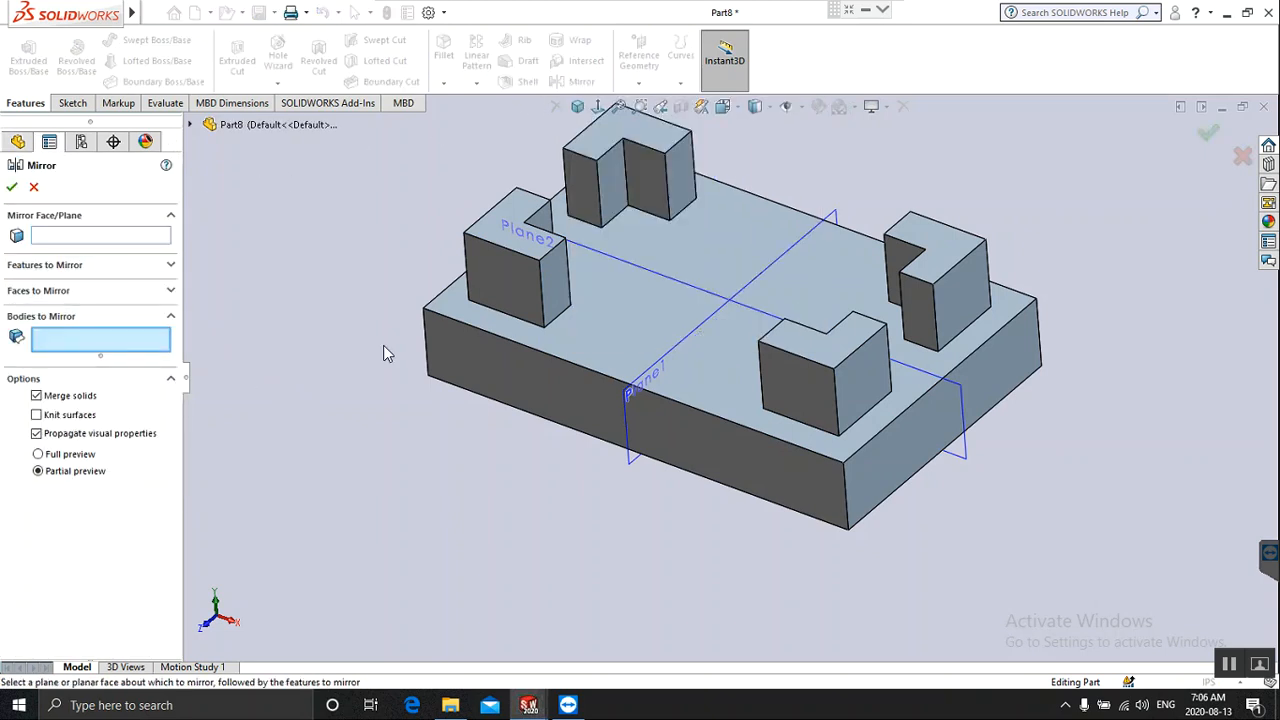
pyautogui.click(460, 342)
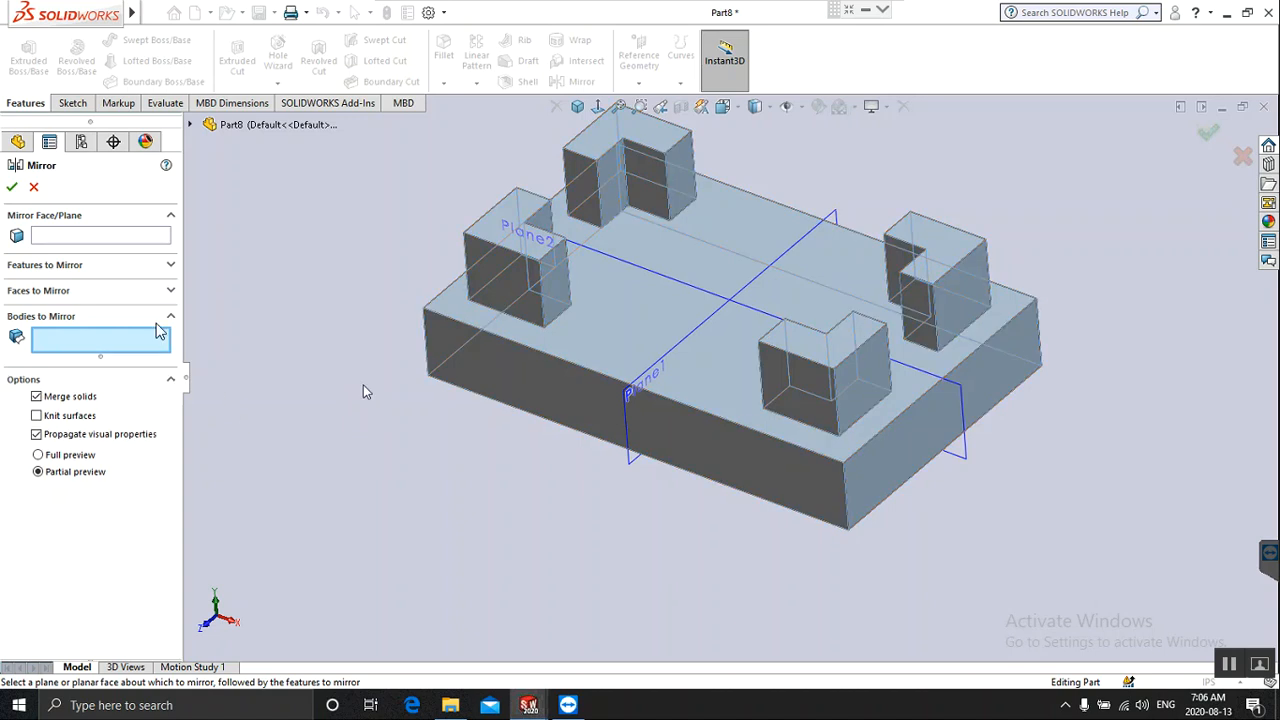
pyautogui.click(83, 238)
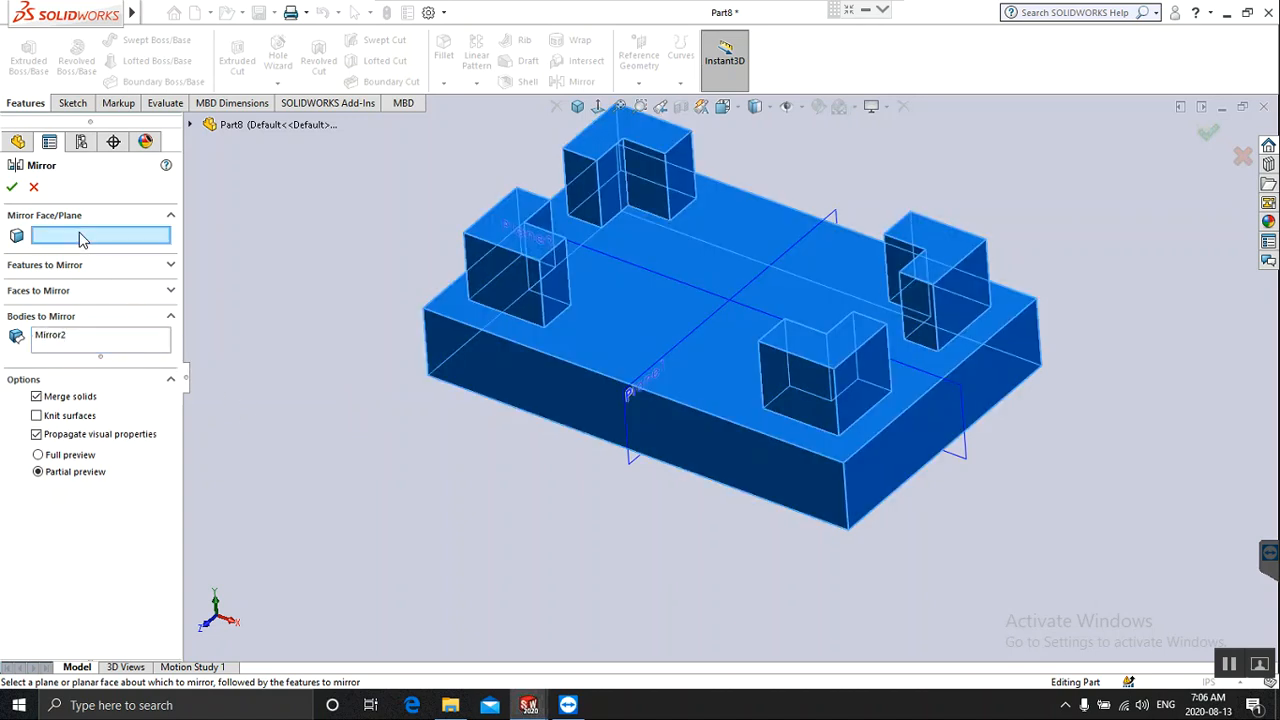
pyautogui.click(890, 470)
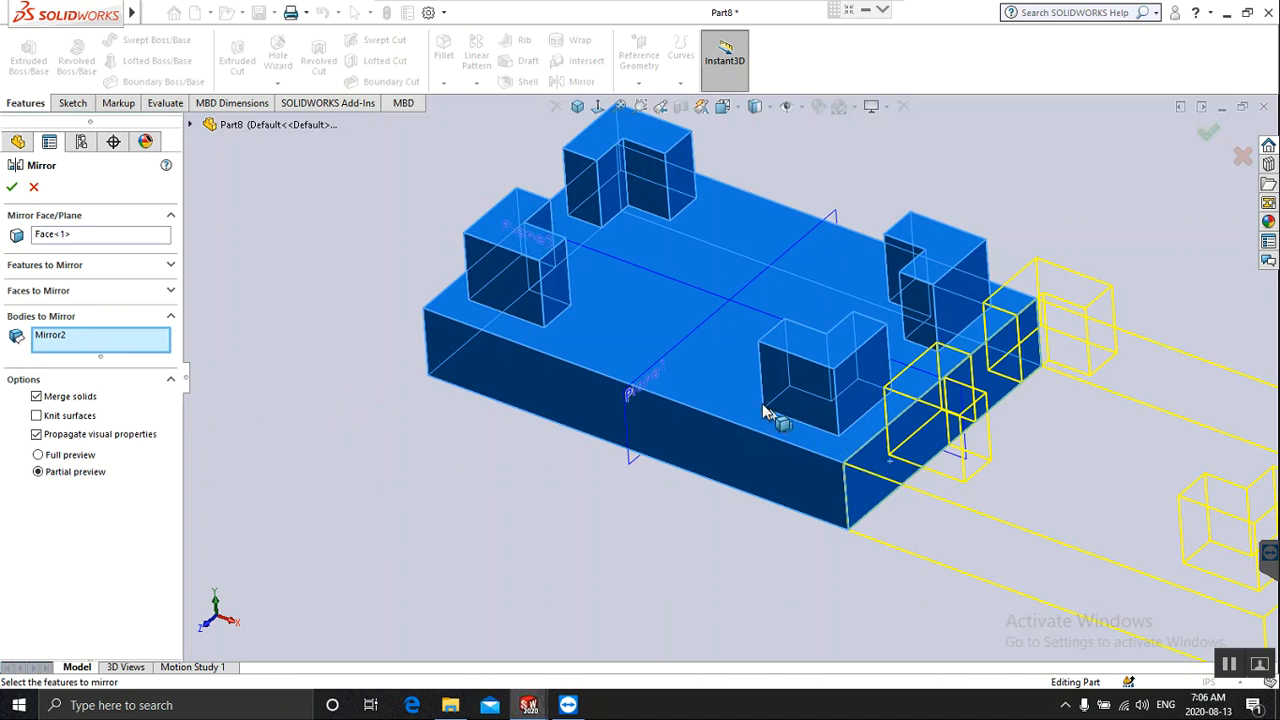
pyautogui.scroll(8, 762, 403)
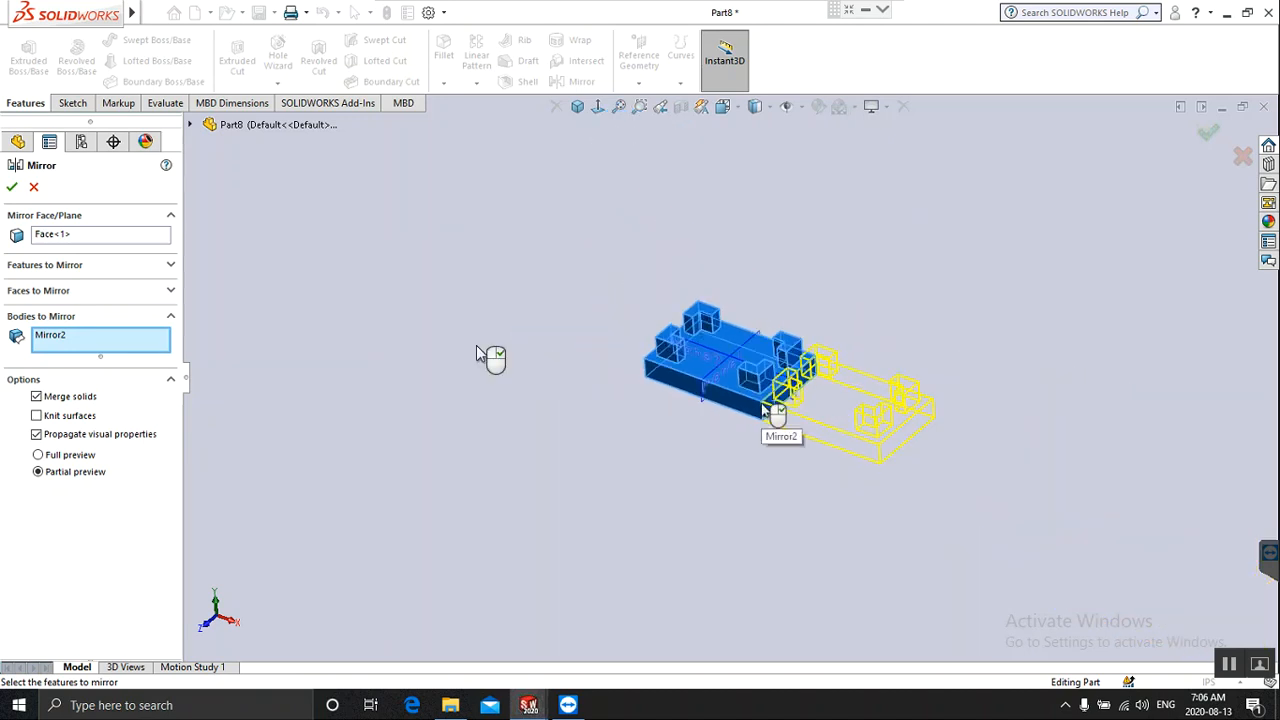
pyautogui.click(12, 188)
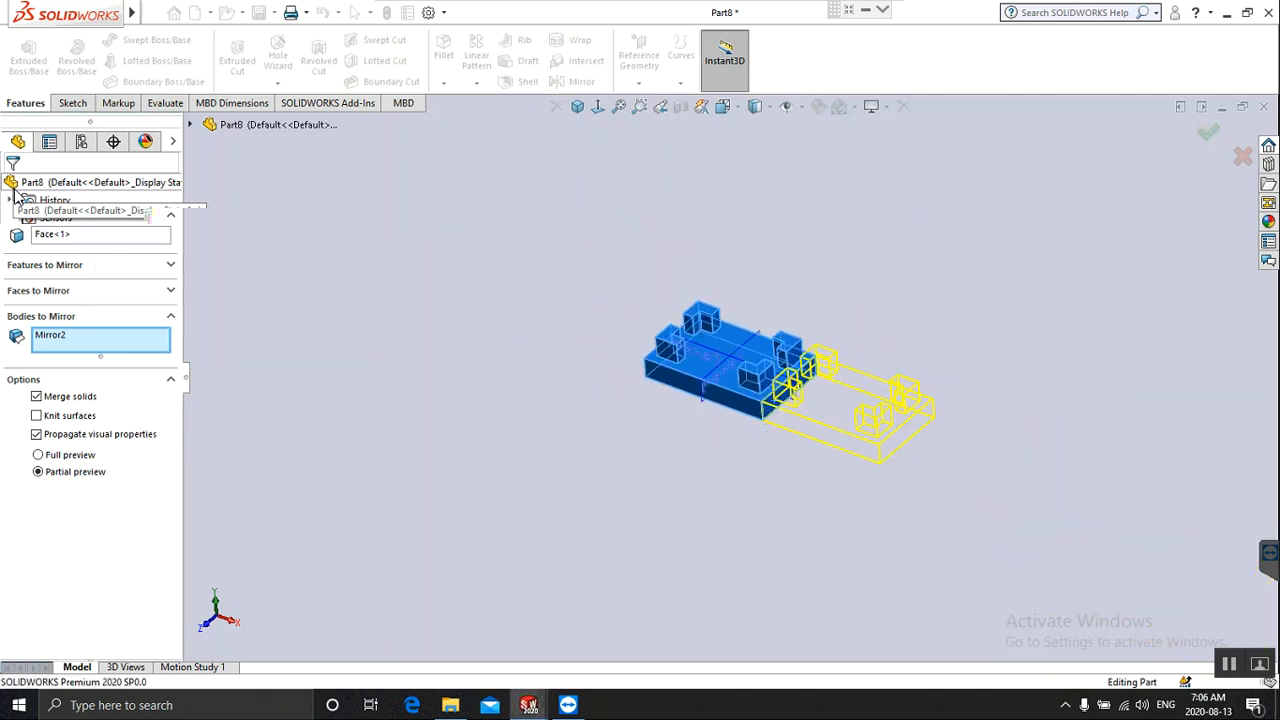